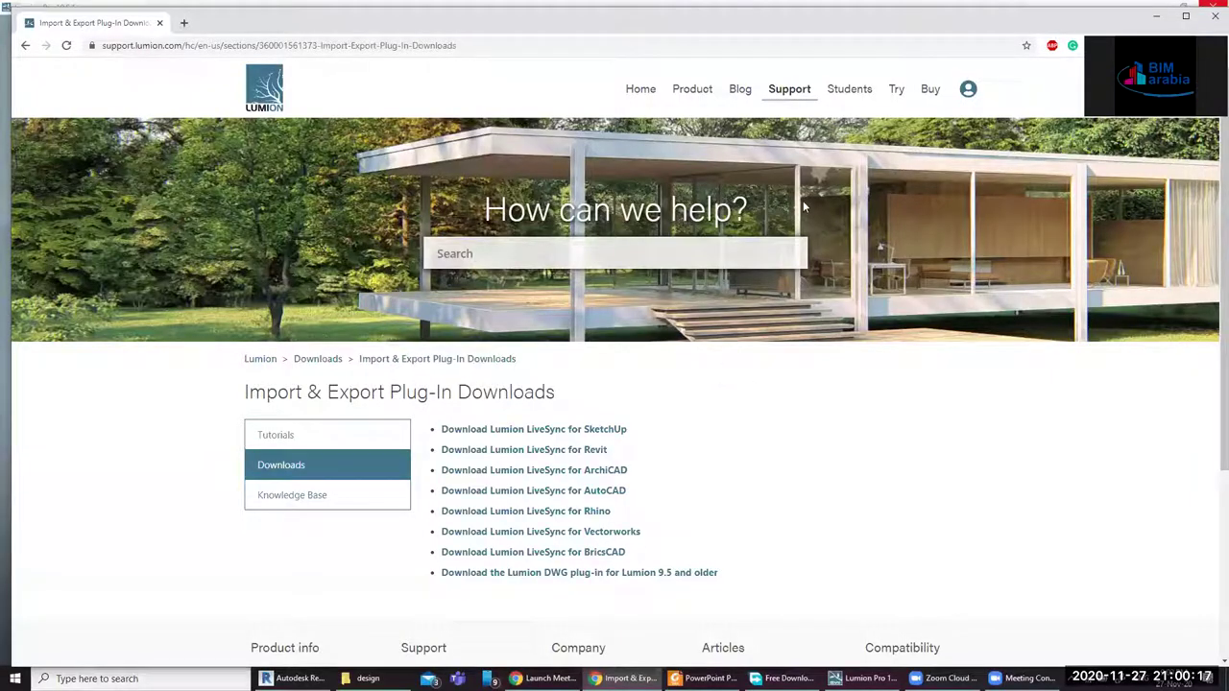
Step: Maximize the browser on the Import & Export Plug-In Downloads page and highlight the LiveSync links
left_click(1184, 18)
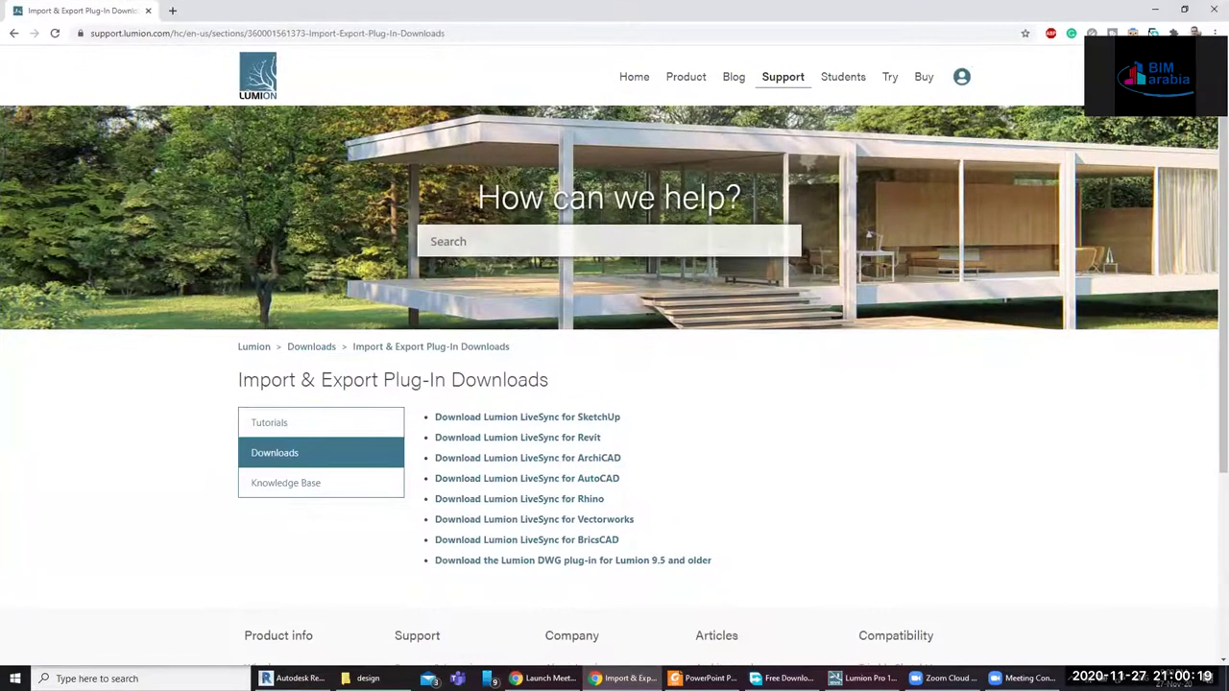
mouse_move(739, 564)
left_mouse_down()
mouse_move(725, 414)
mouse_move(710, 406)
left_mouse_up()
left_click(711, 406)
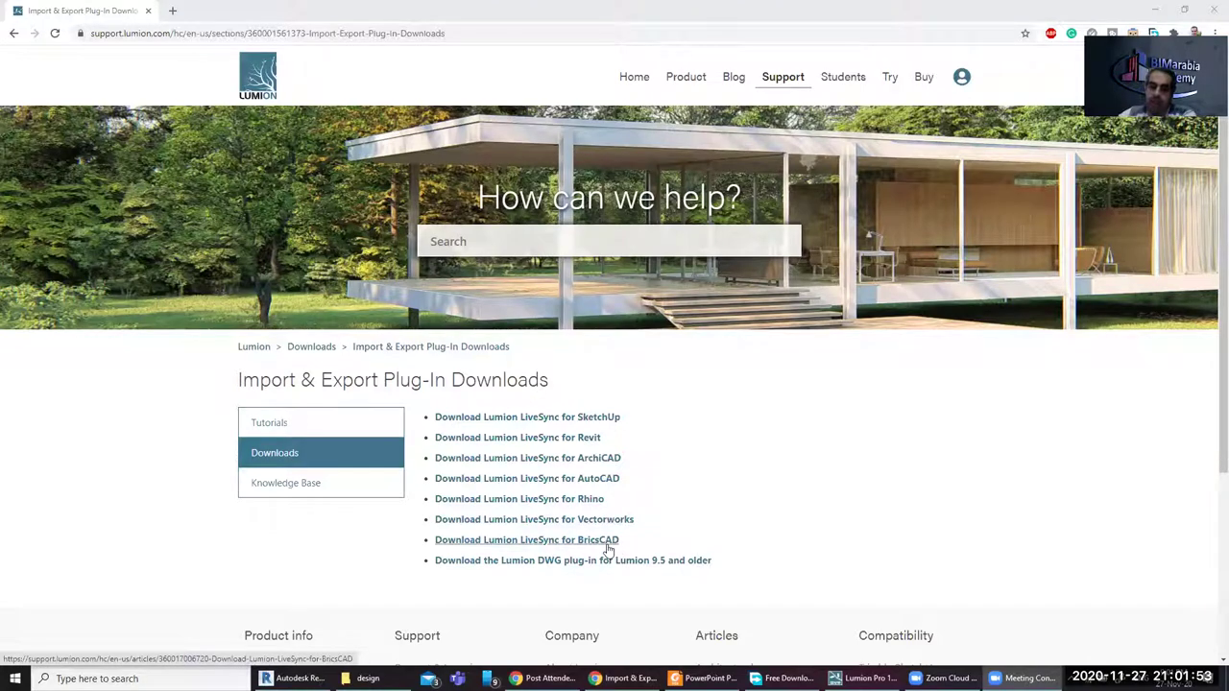
Step: Point out the LiveSync download links from Revit to BricsCAD, then switch to the Revit project
mouse_move(625, 542)
left_mouse_down()
mouse_move(675, 399)
mouse_move(656, 437)
mouse_move(658, 515)
mouse_move(697, 551)
left_mouse_up()
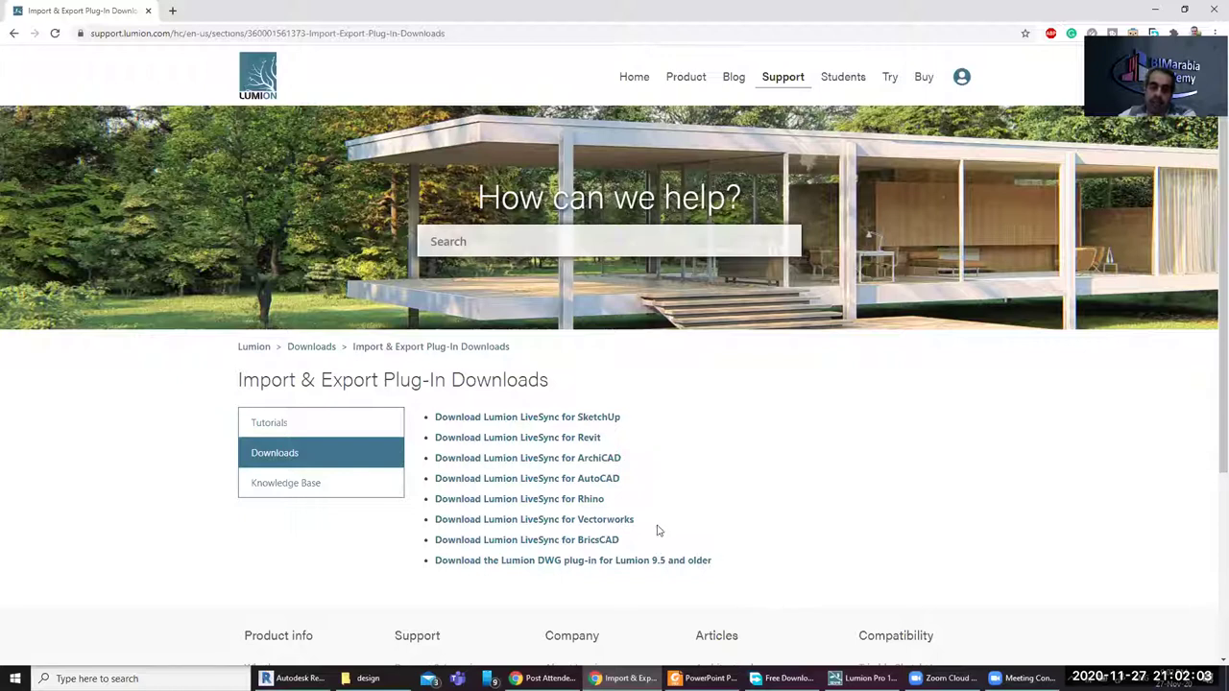
left_click_drag(659, 531, 656, 411)
left_click(660, 414)
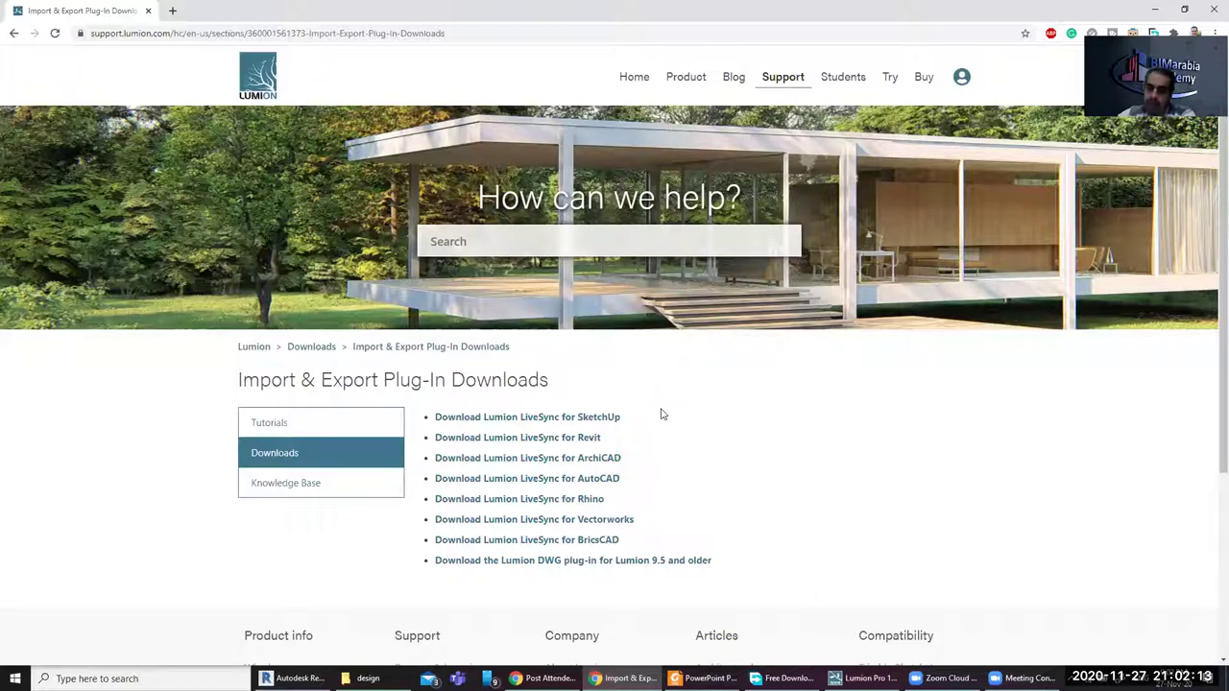
left_click_drag(641, 548, 661, 408)
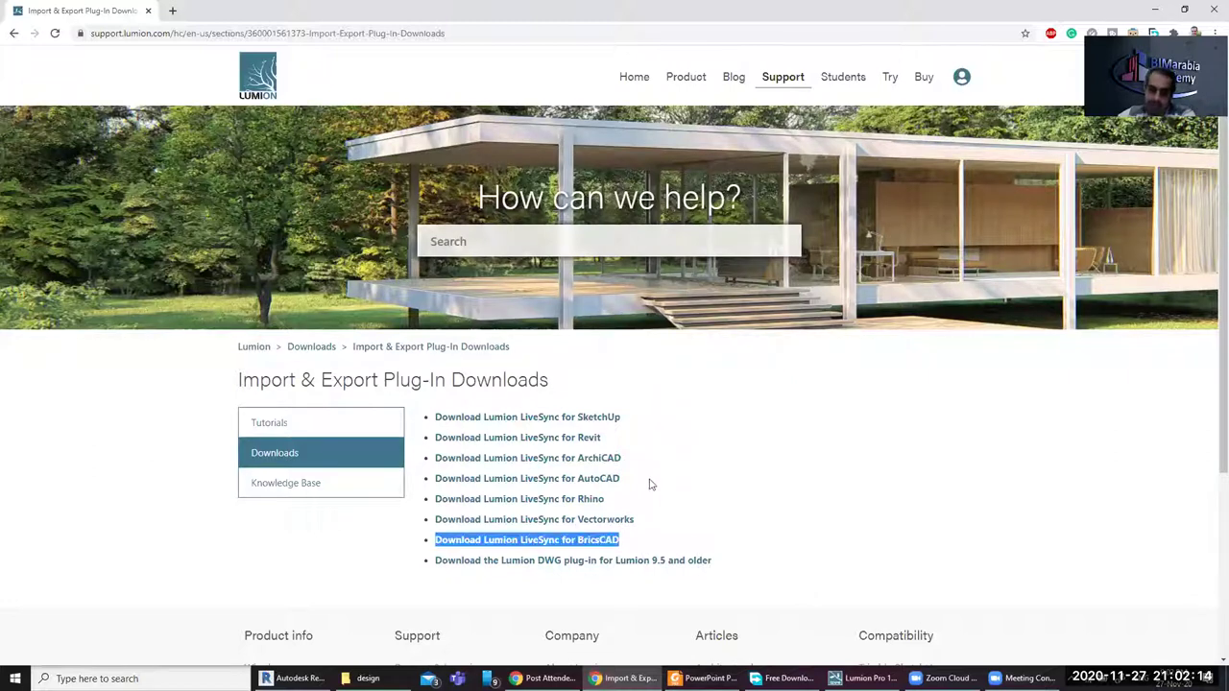
left_click(660, 408)
left_click(293, 678)
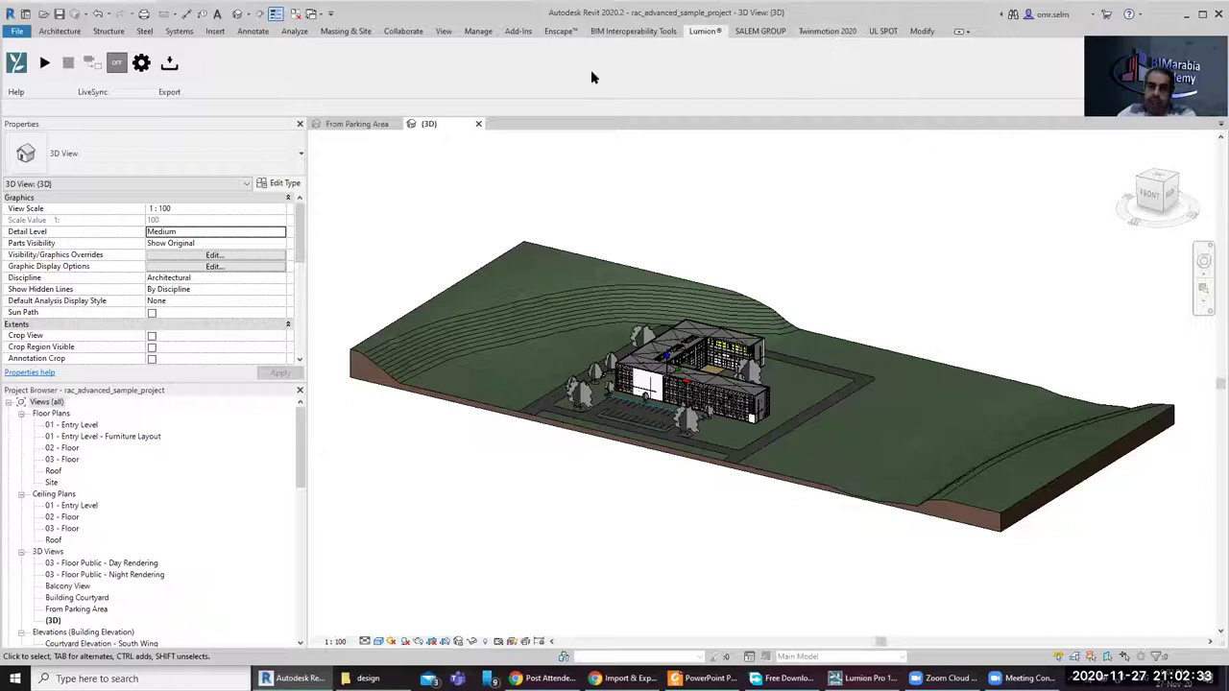
Step: Browse the Twinmotion, Lumion and Enscape plug-in ribbon tabs, ending on Lumion
left_click(823, 32)
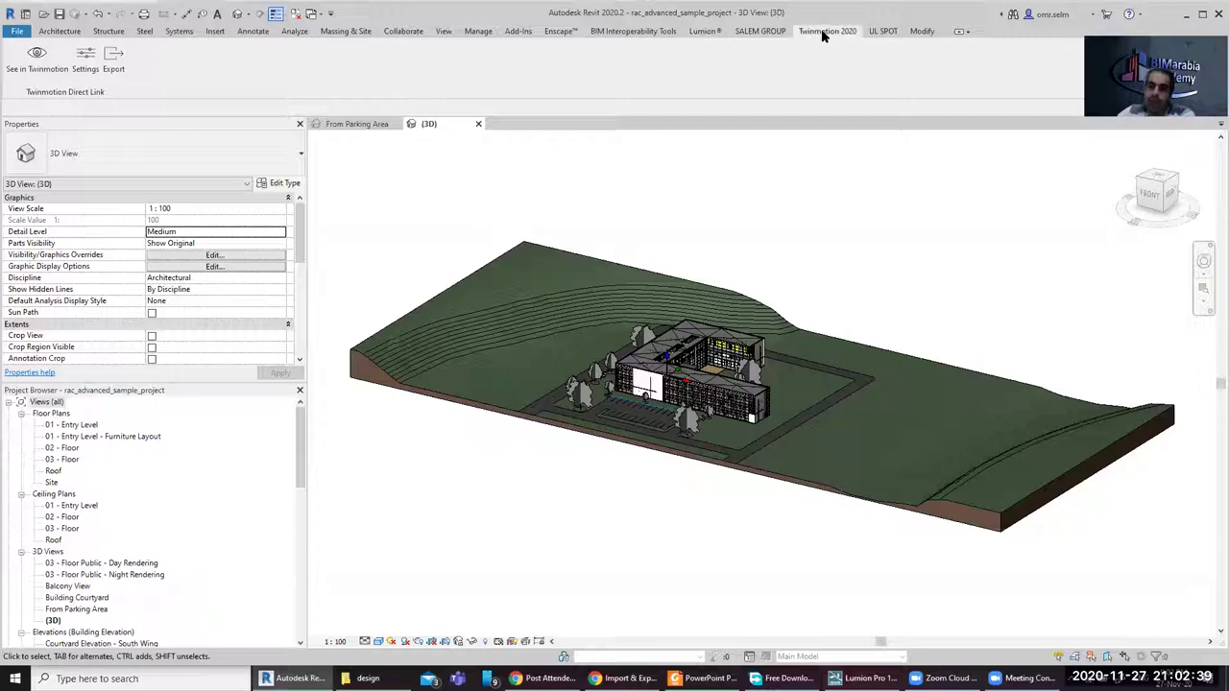
left_click(691, 36)
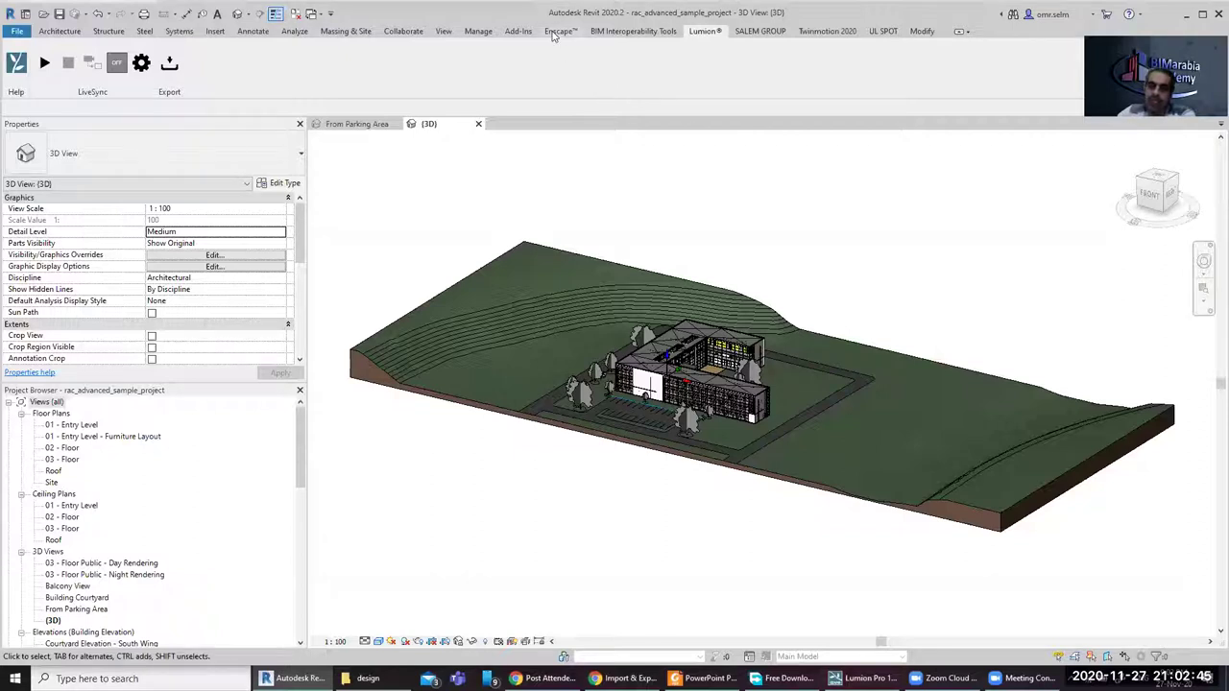
left_click(558, 32)
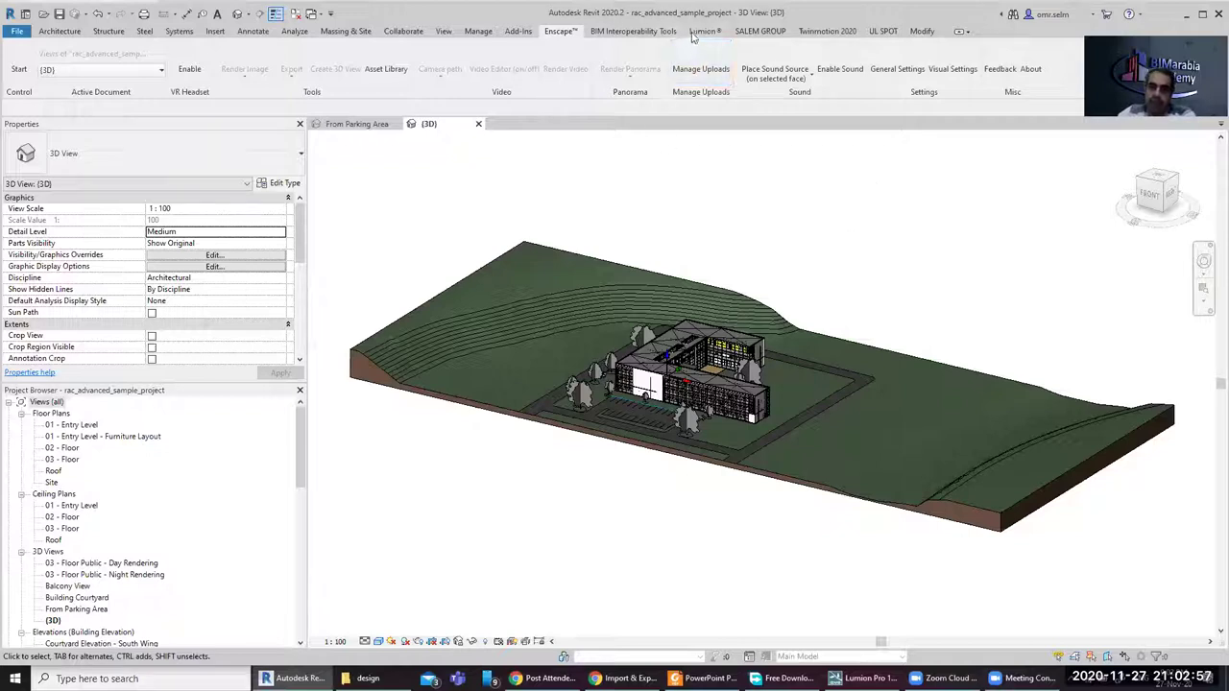
left_click(697, 32)
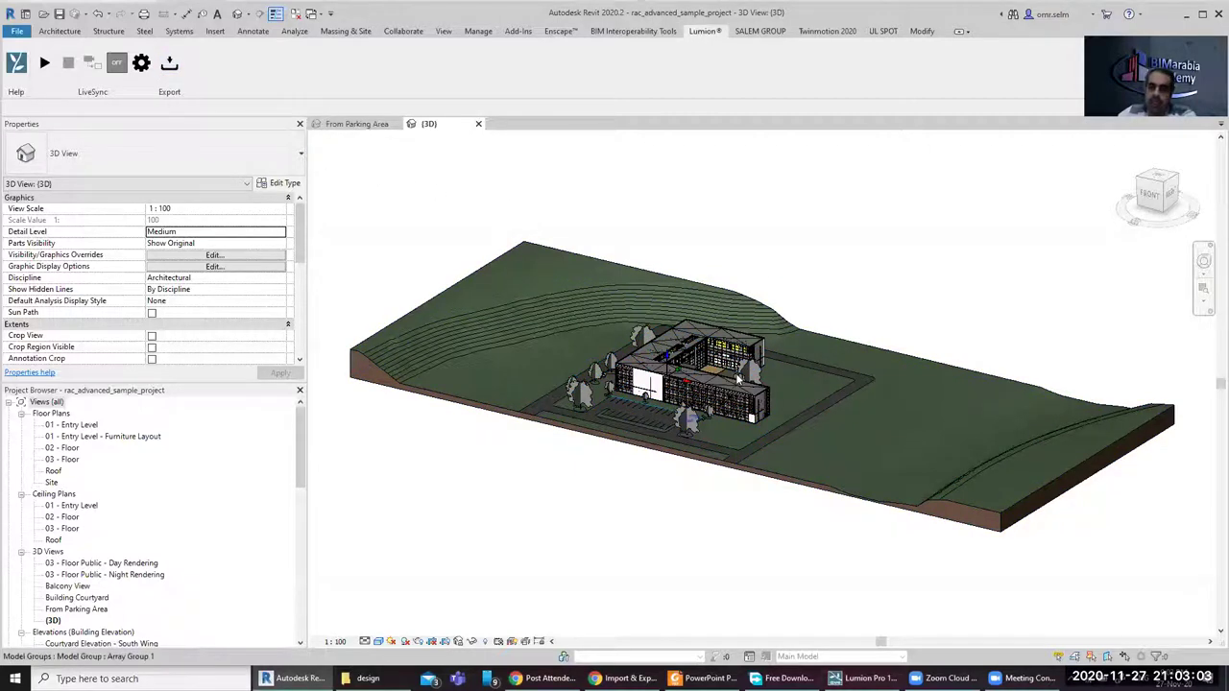
Step: Enable Section Box in the 3D view's Properties so it encloses the whole site
scroll(824, 388, "up", 3)
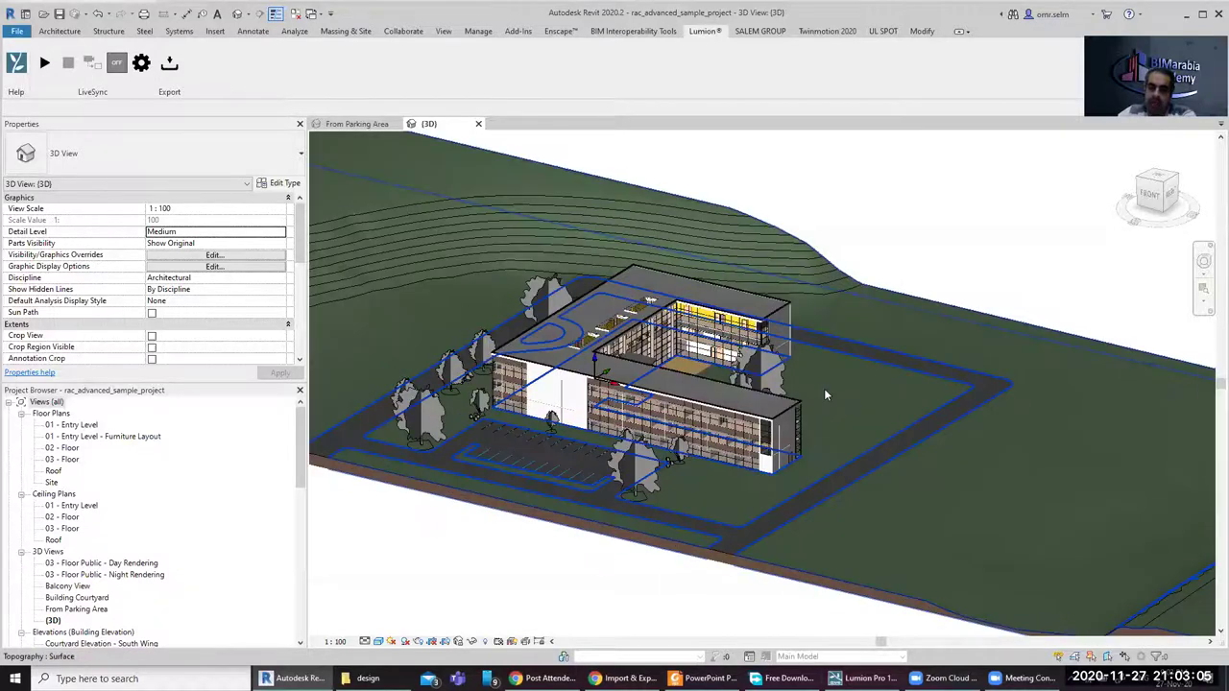
scroll(955, 454, "down", 3)
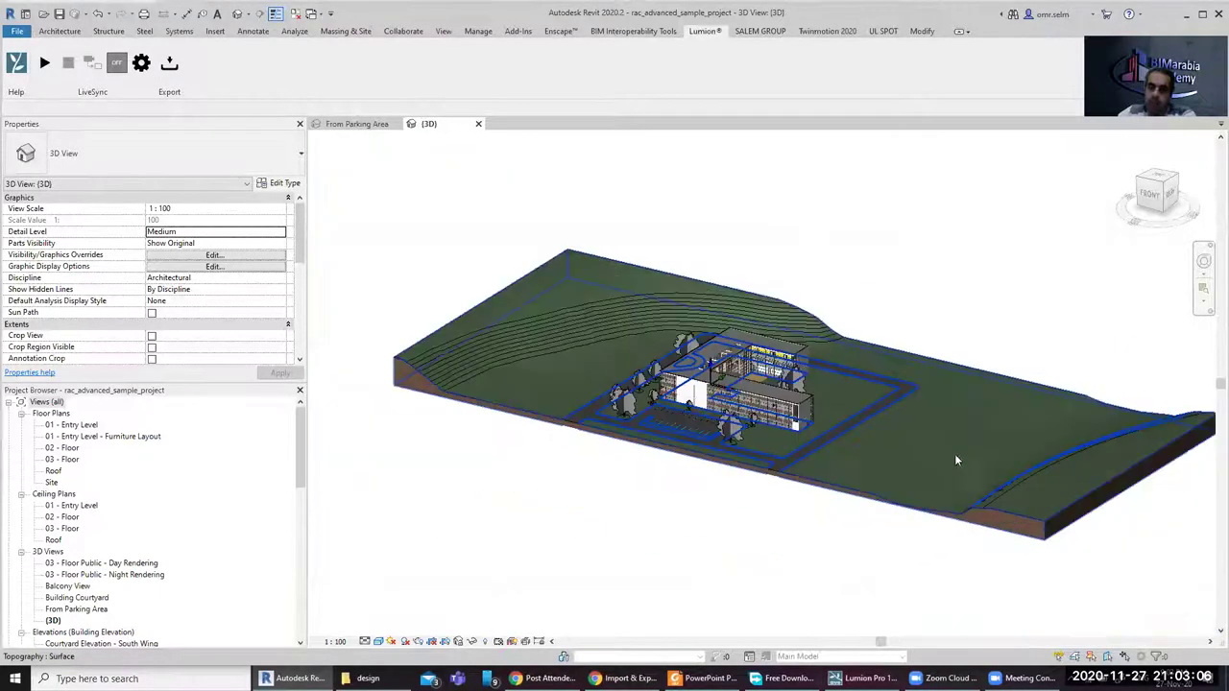
left_click(1080, 495)
left_click(1085, 571)
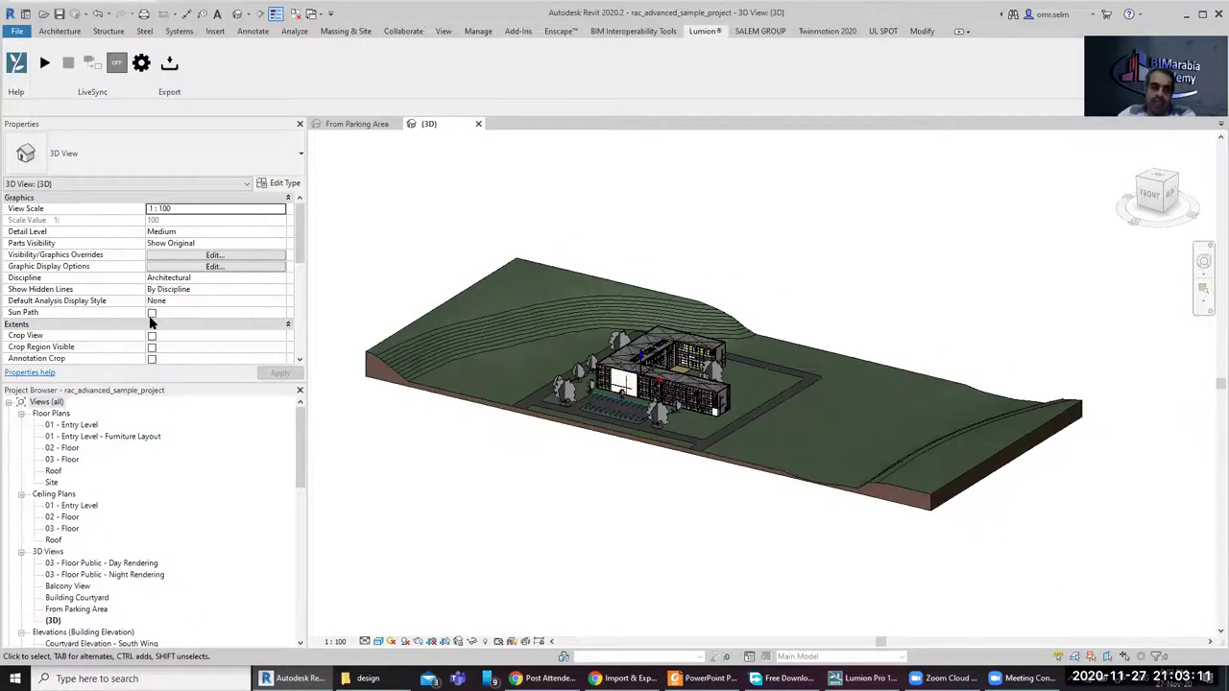
scroll(240, 278, "down", 5)
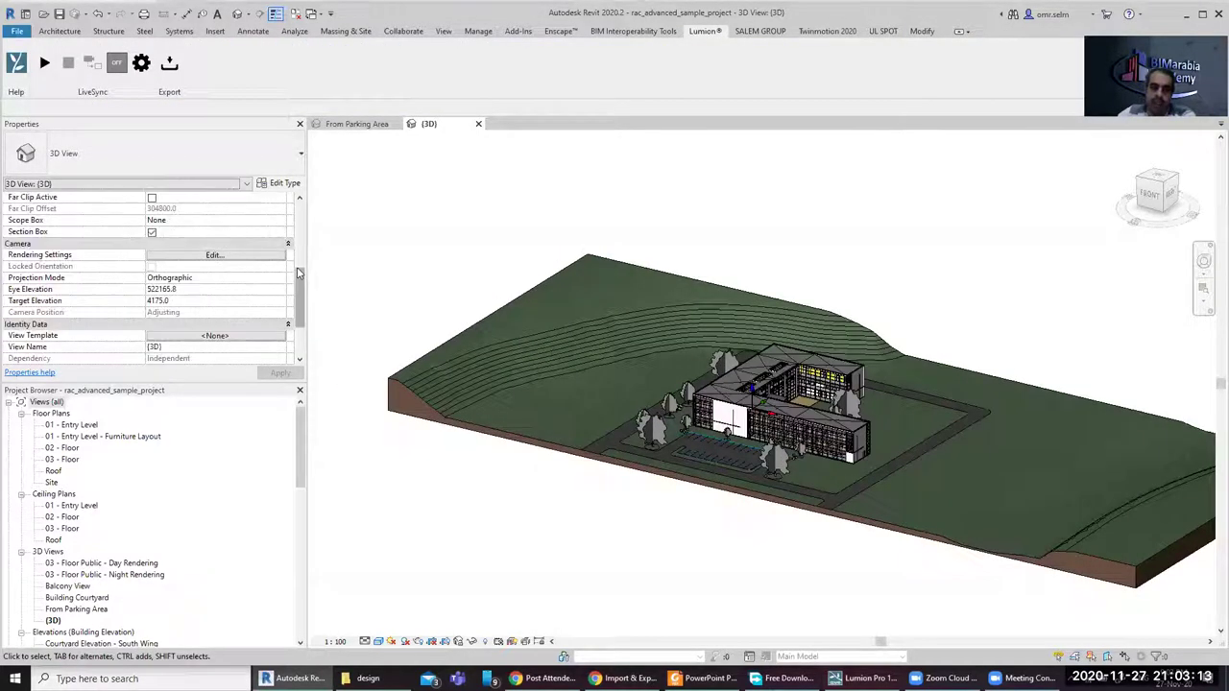
left_click(152, 290)
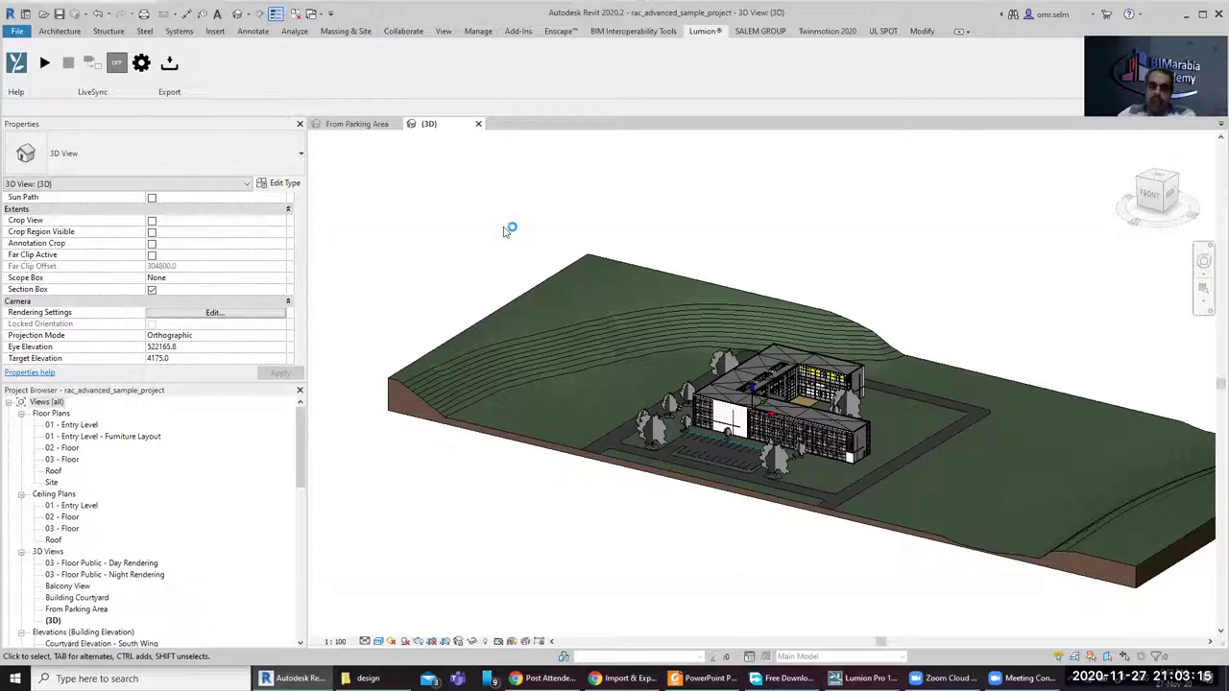
Step: Check the annotation categories in Visibility/Graphics (VG), closing it without changes or saving
key("v")
key("g")
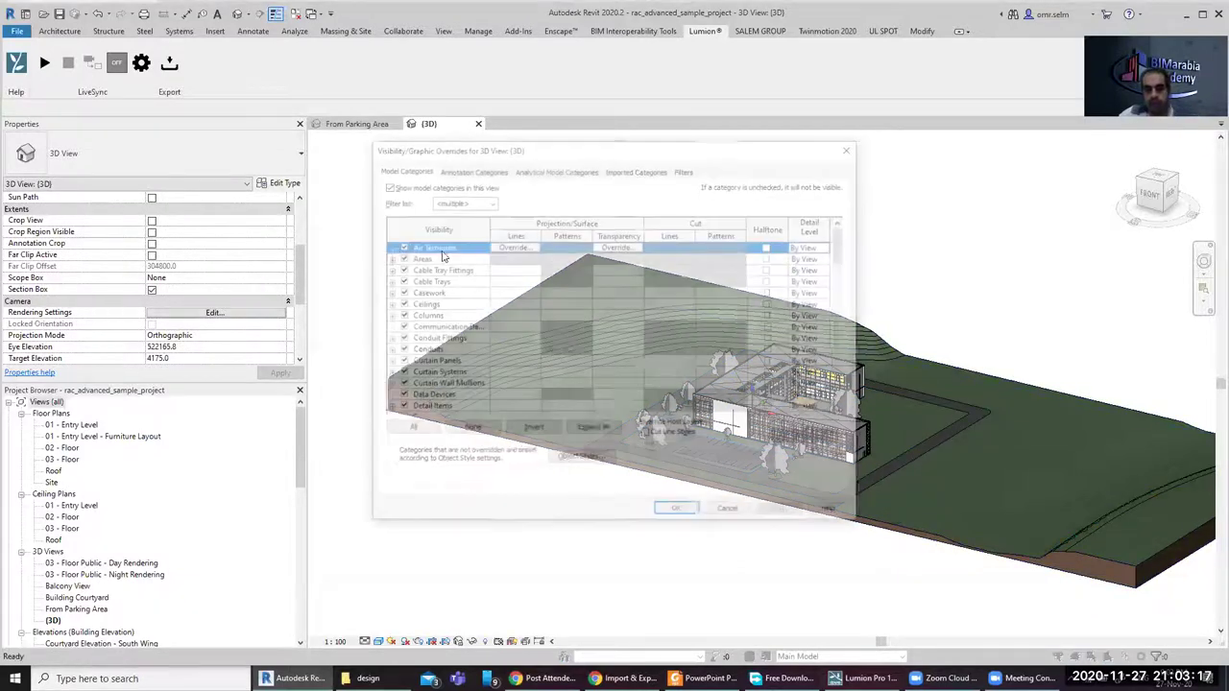
left_click(472, 169)
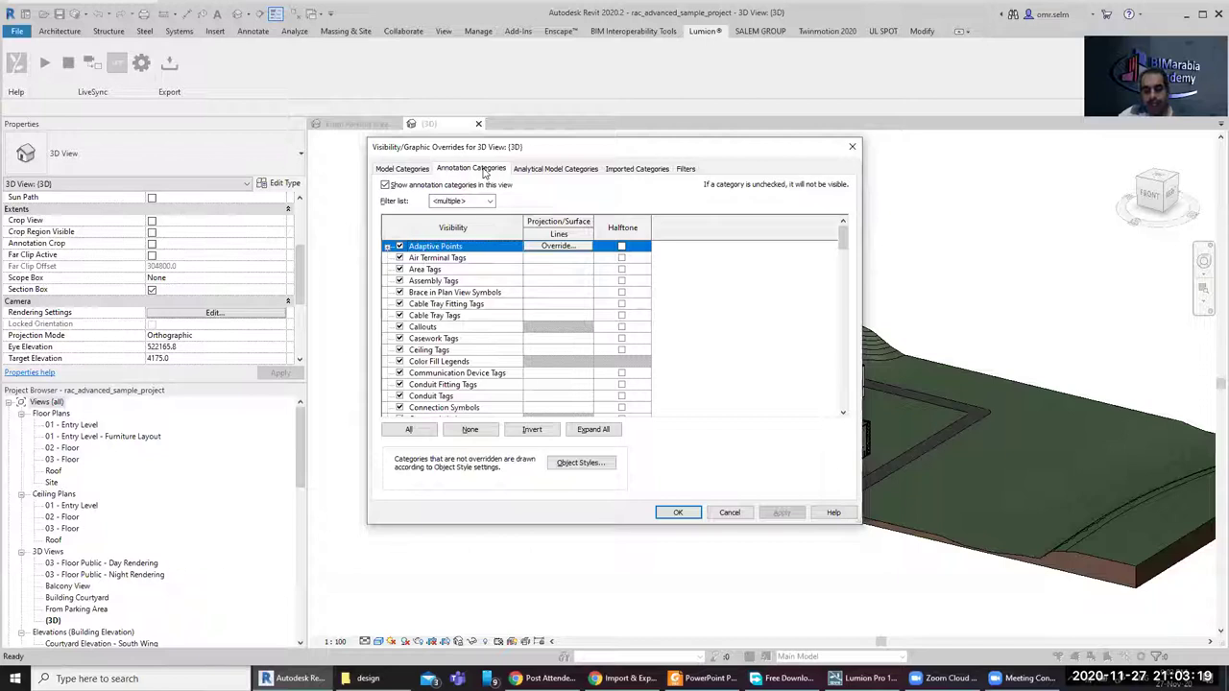
key("s")
scroll(555, 305, "down", 1)
key("Return")
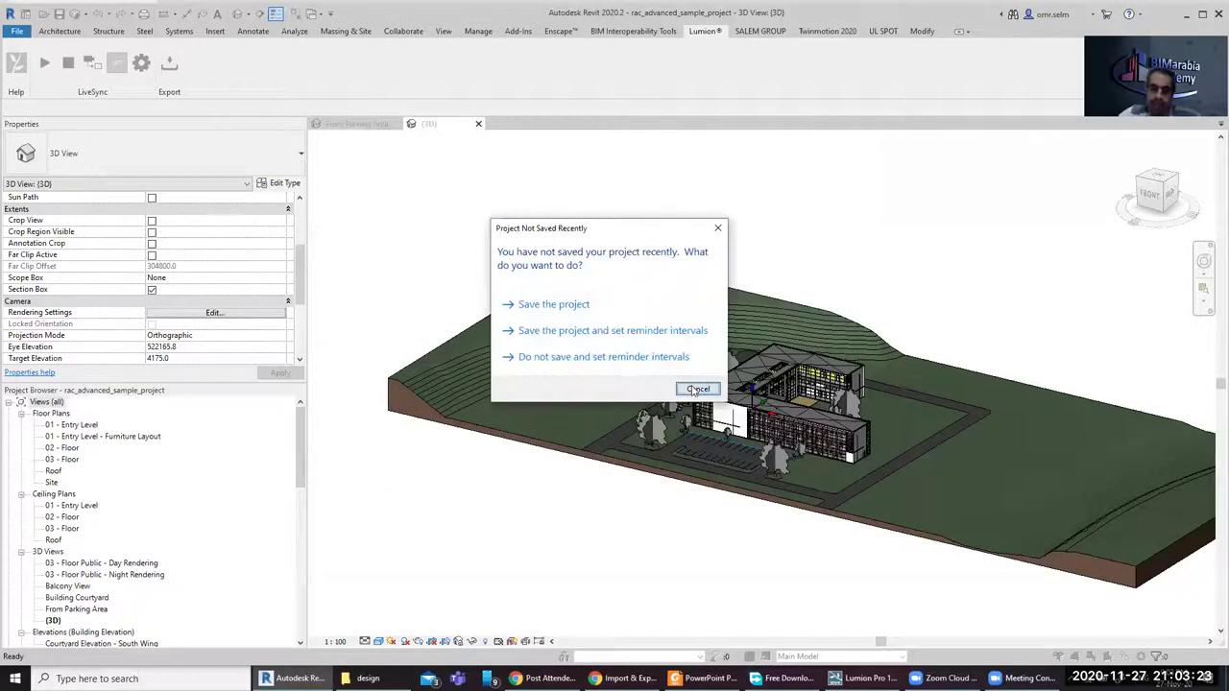
left_click(697, 389)
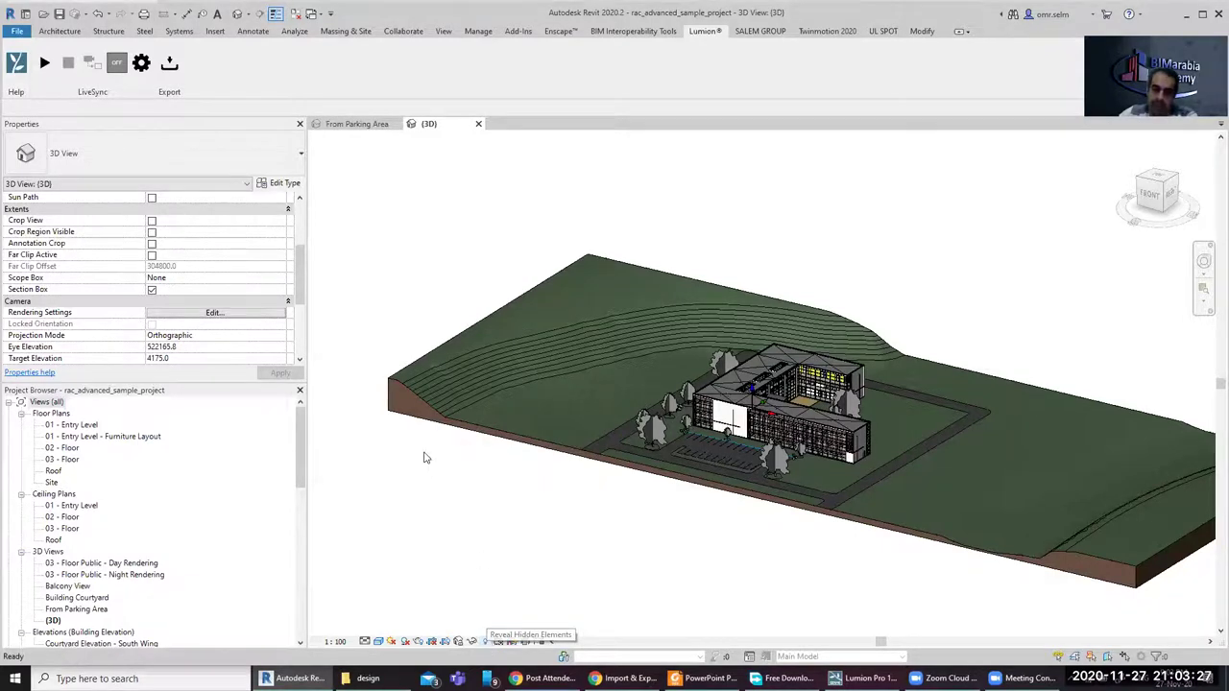
Step: Toggle Reveal Hidden Elements on to inspect the section box, then turn it off
key("r")
key("h")
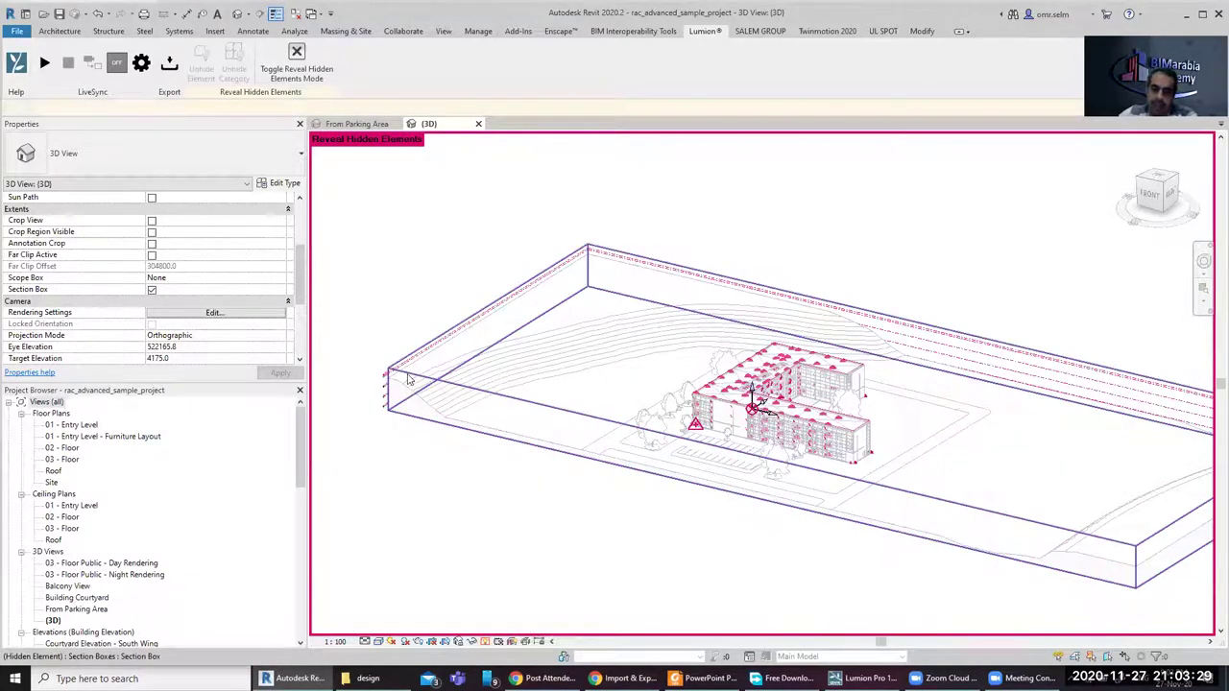
right_click(408, 379)
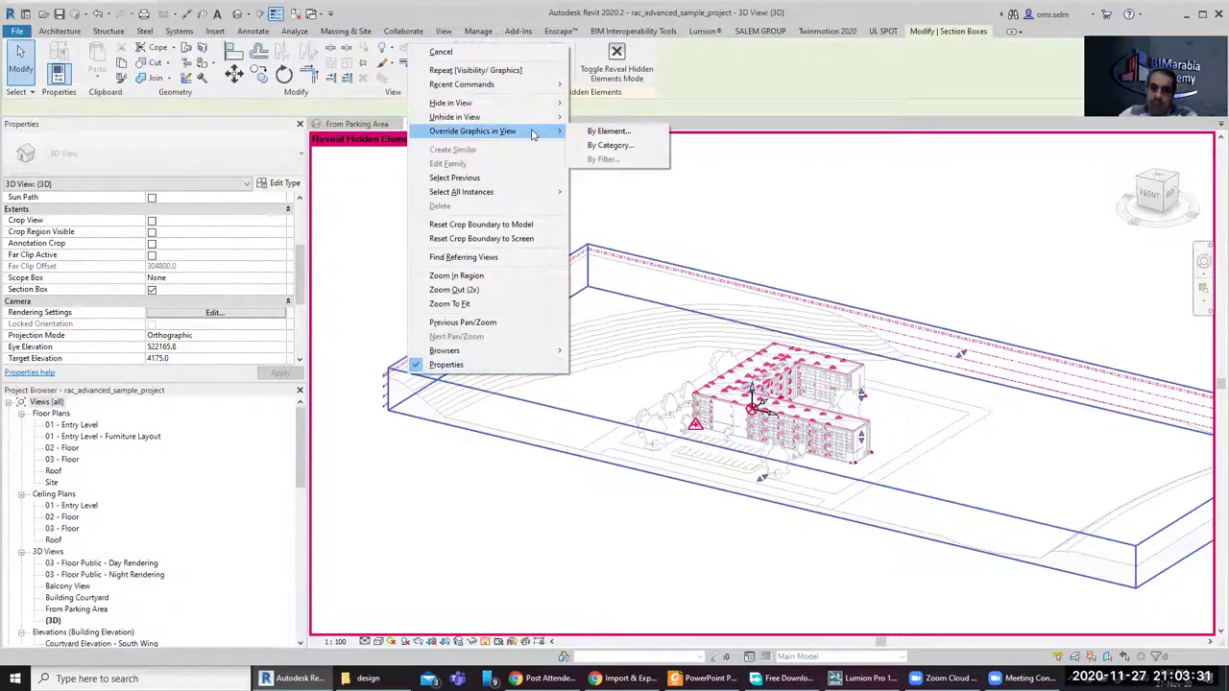
mouse_move(455, 117)
left_click(586, 118)
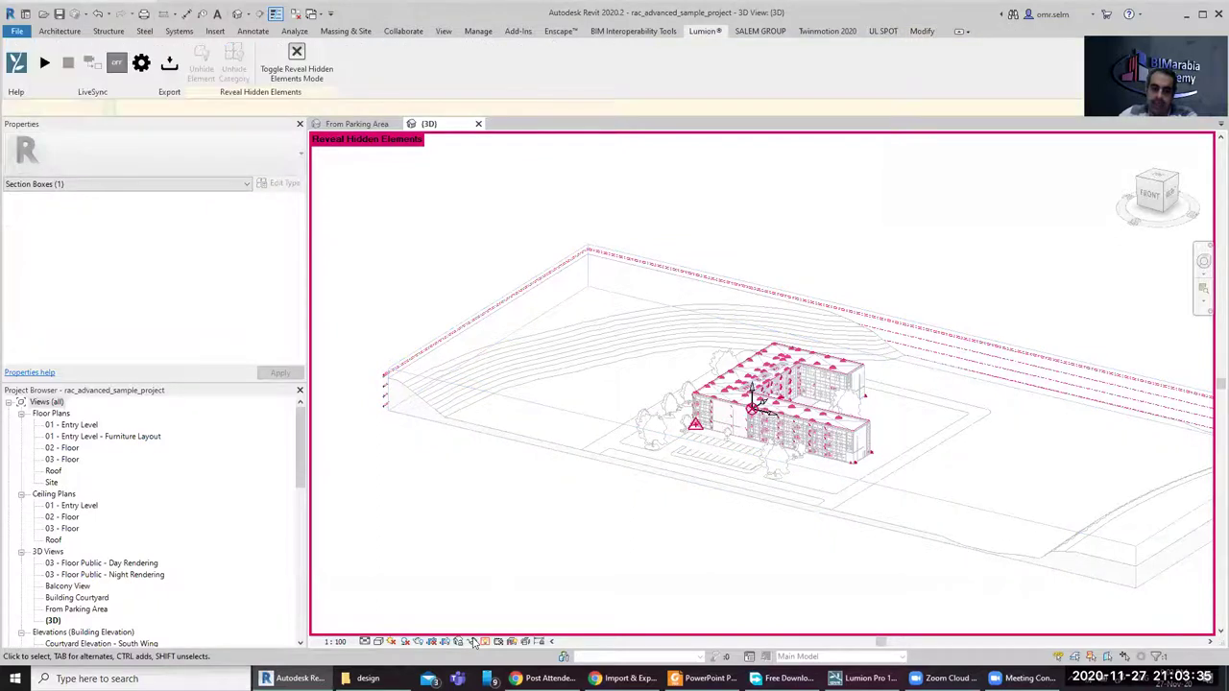
left_click(460, 267)
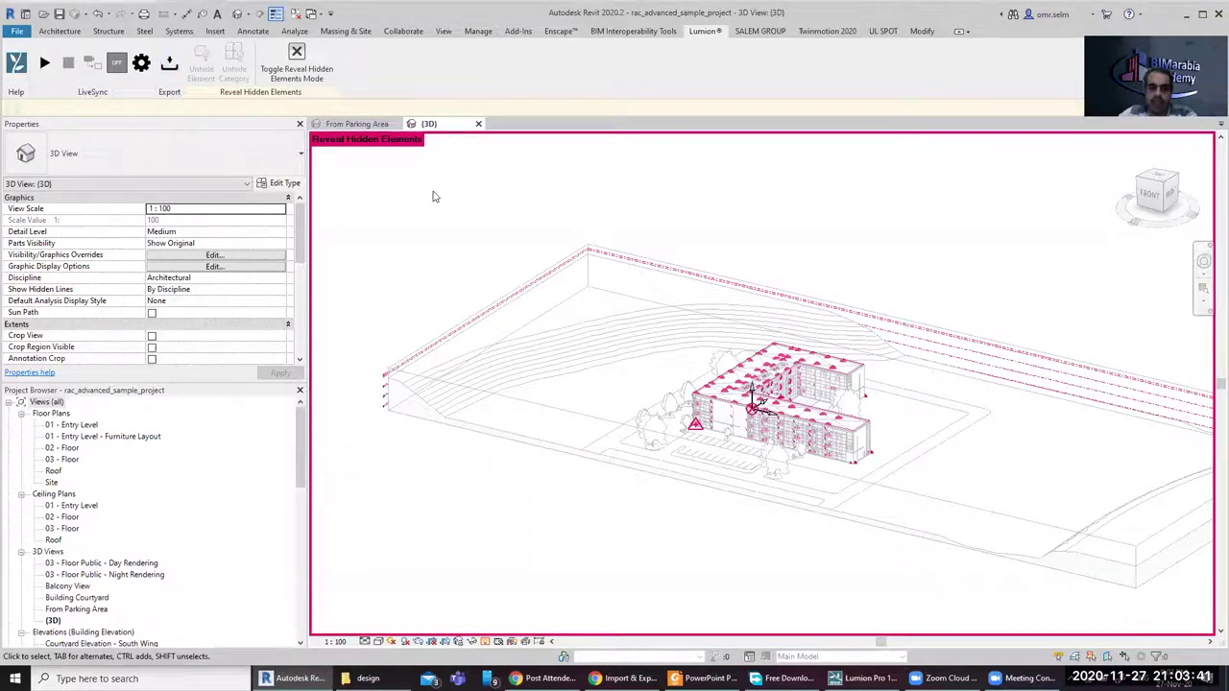
left_click(296, 58)
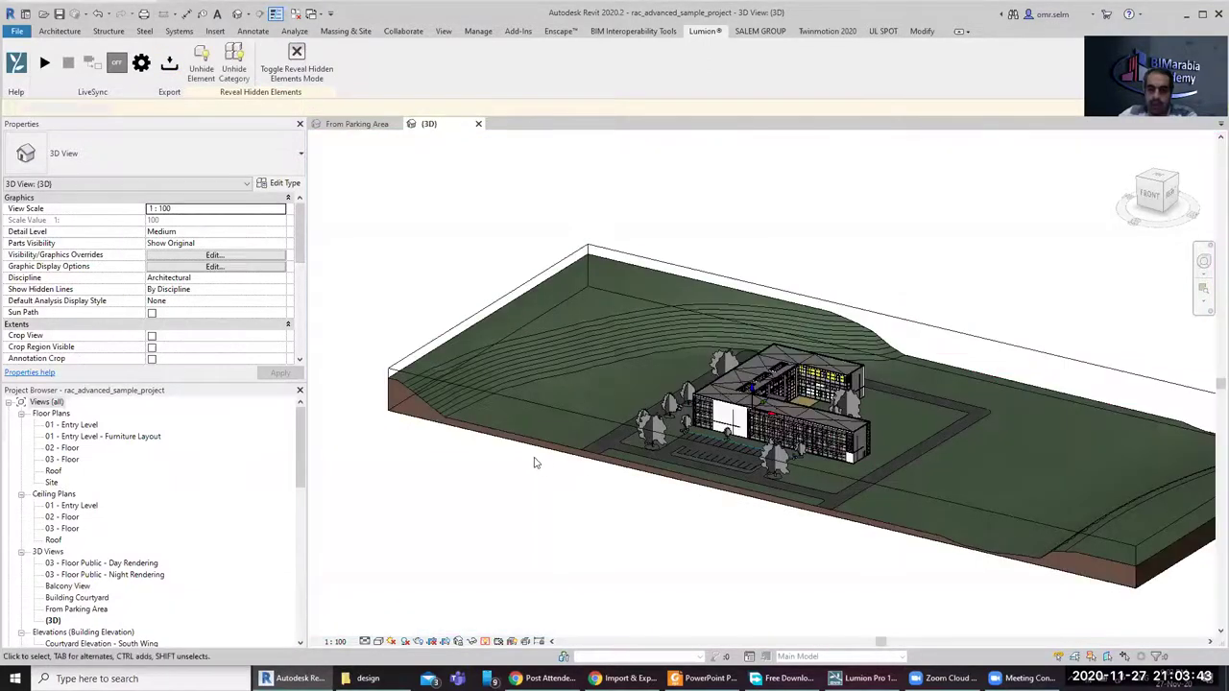
Step: Drag the section box's side grip inward to cut away the terrain's left end
left_click(490, 341)
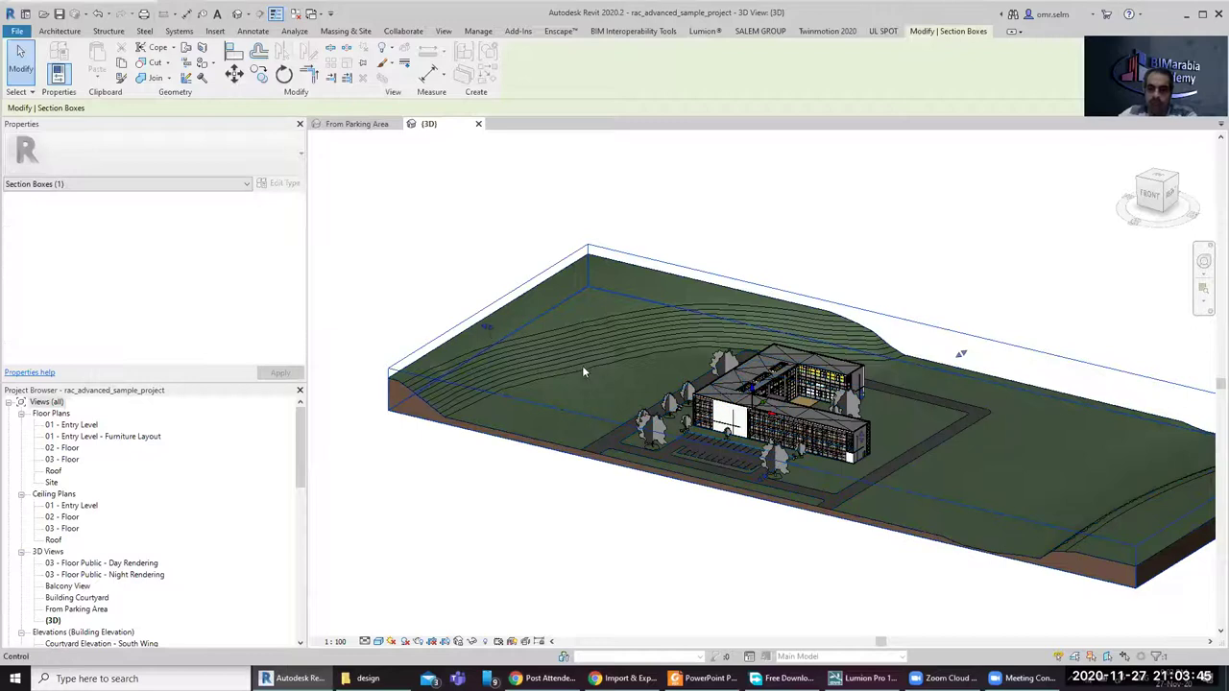
left_click_drag(582, 372, 641, 371)
left_click_drag(1191, 550, 1142, 480)
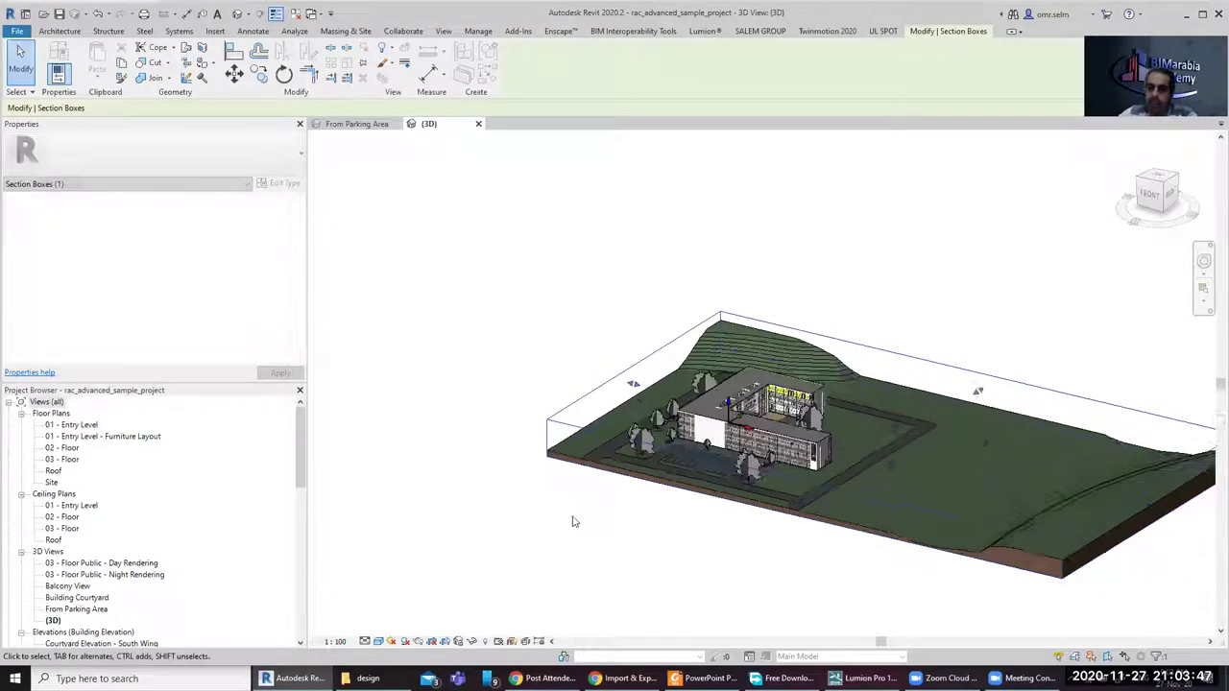
middle_click_drag(1142, 480, 1072, 505)
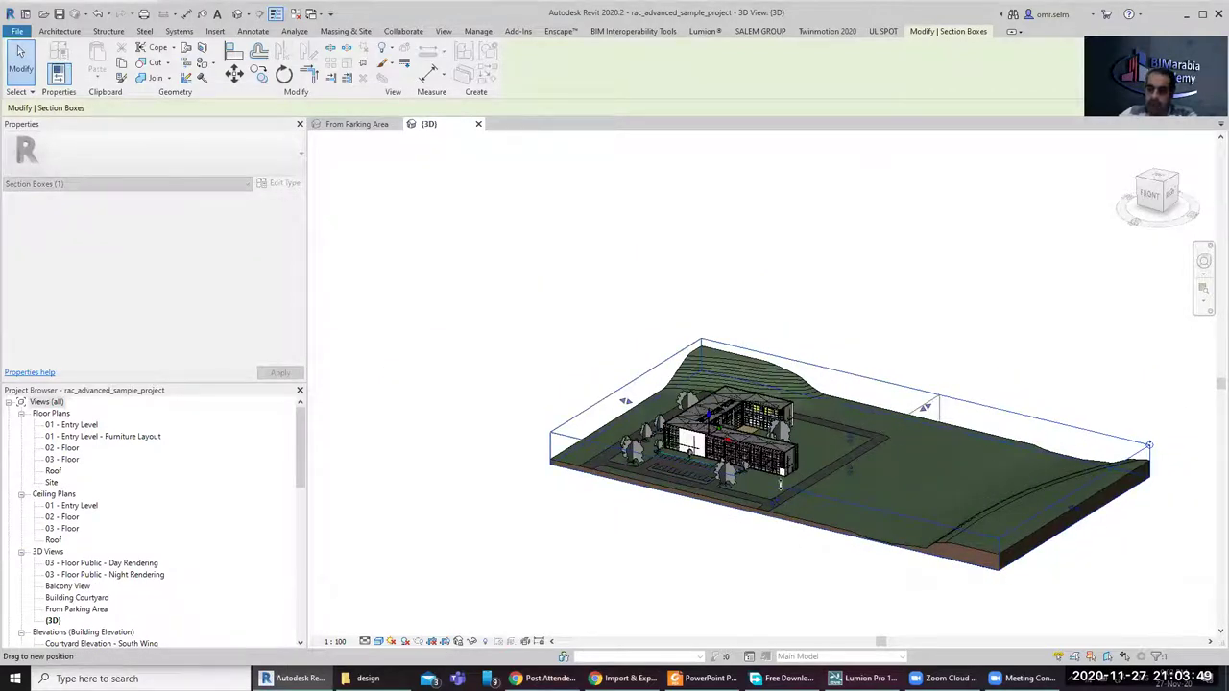
left_click(335, 187)
left_click(169, 63)
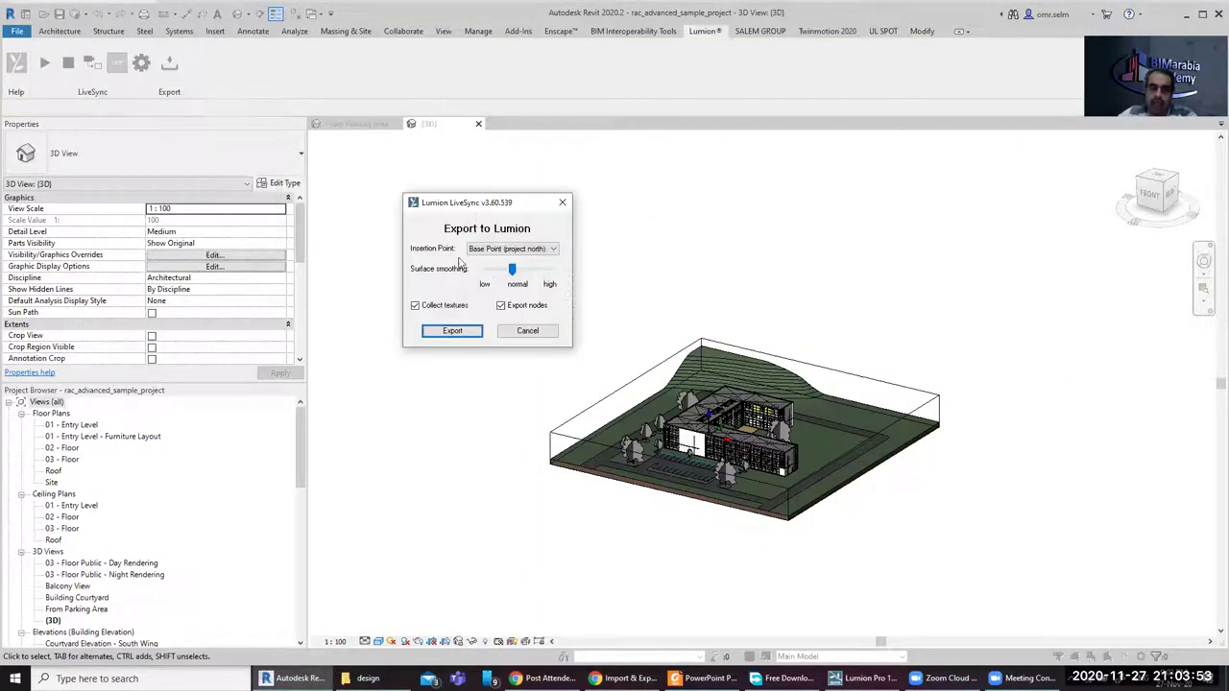
Step: Keep Base Point (project north) as insertion point and export as a COLLADA file
left_click(479, 252)
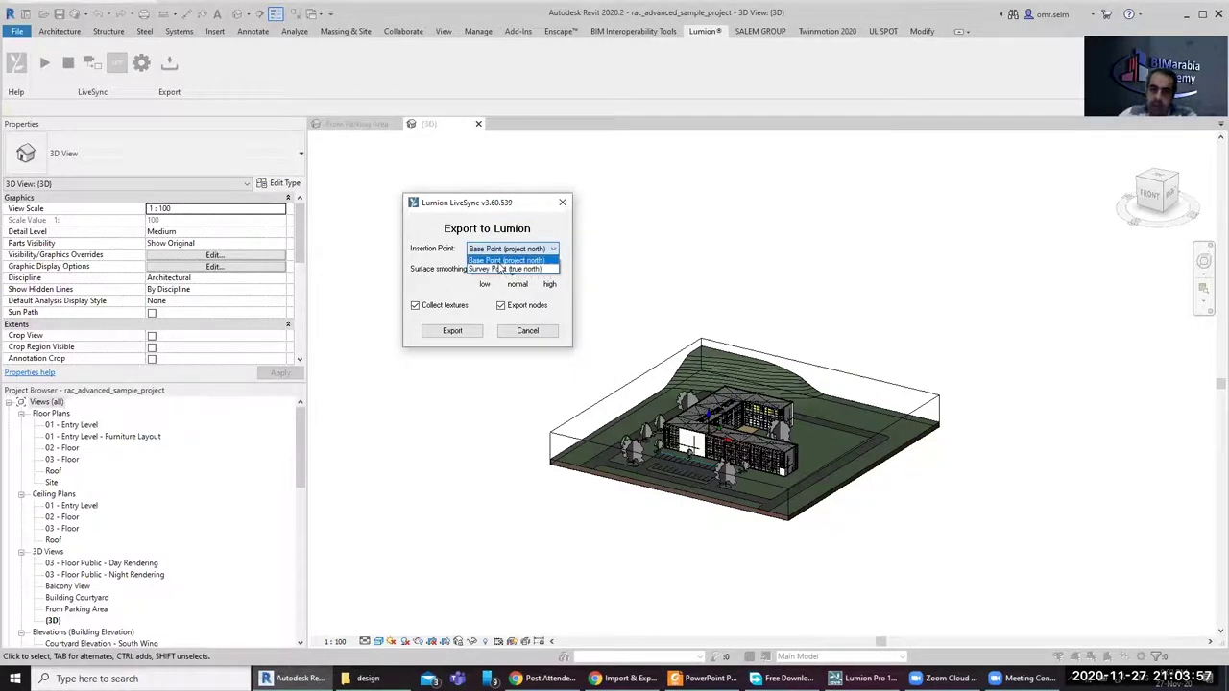
left_click(500, 261)
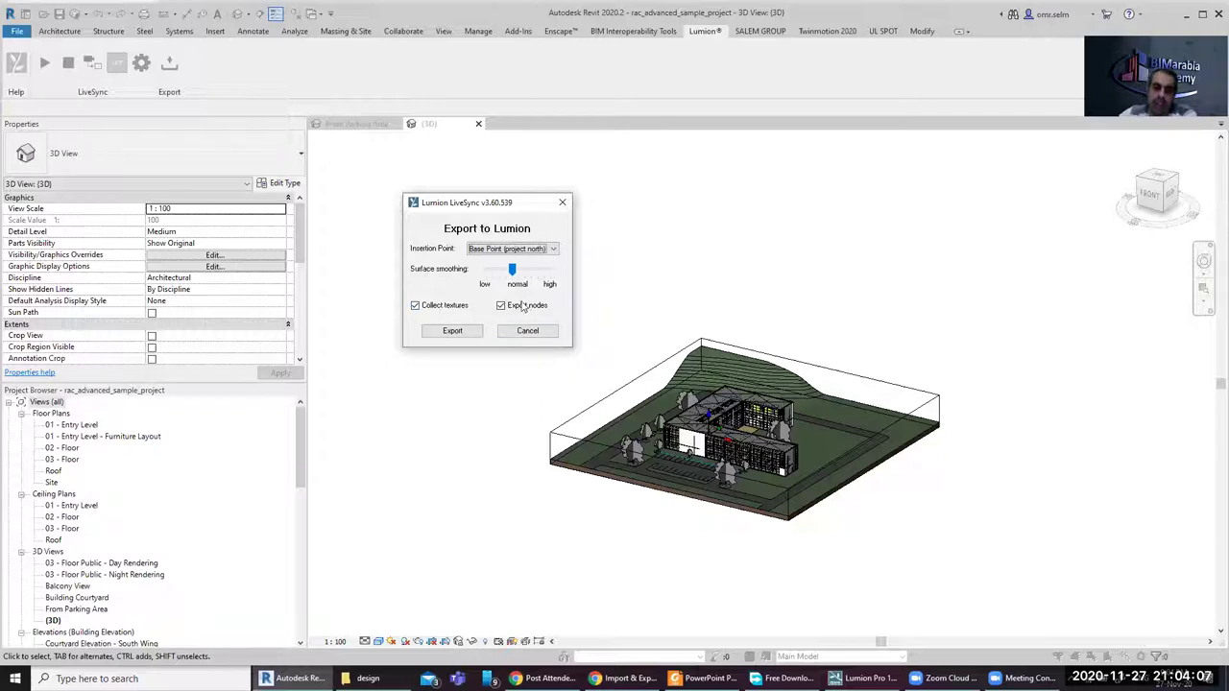
left_click(452, 331)
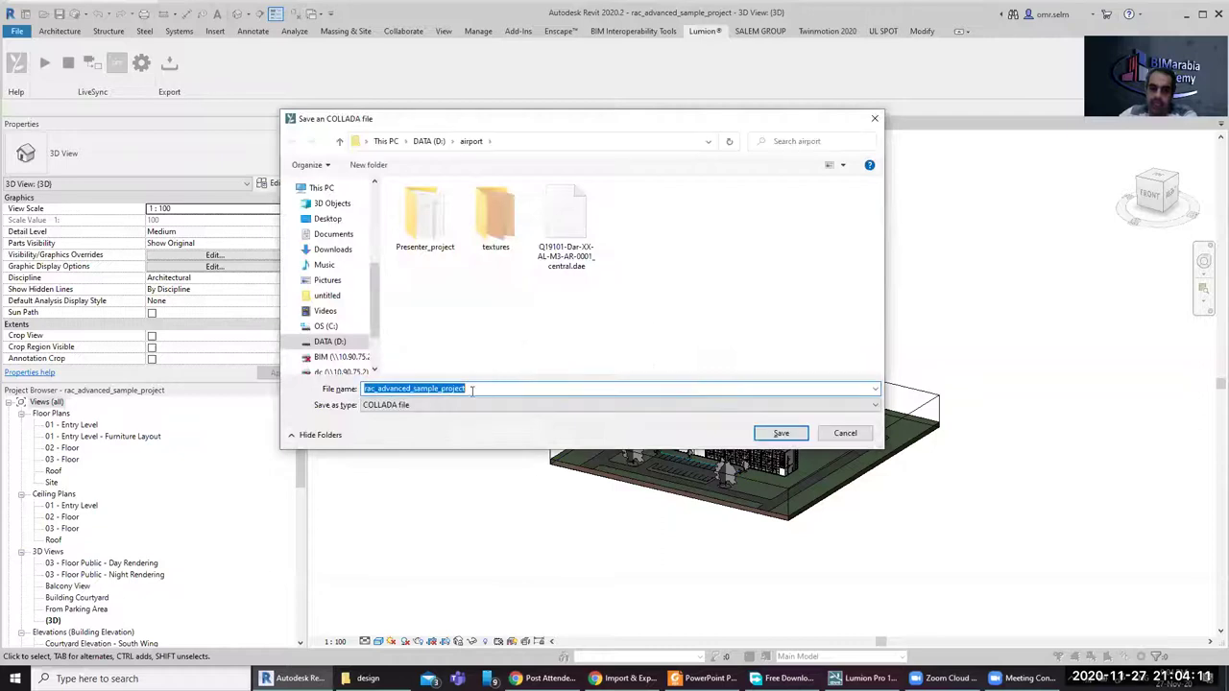
left_click(397, 407)
left_click(393, 416)
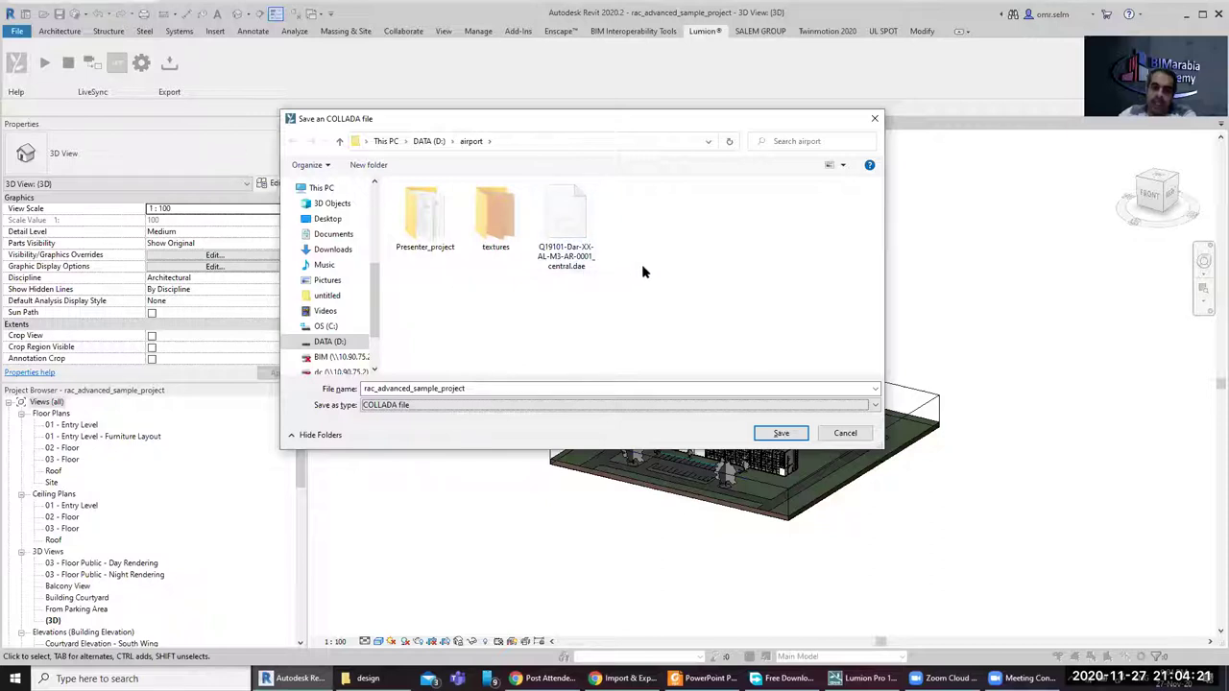
Step: Save the export as rac_advanced_sample_project on the DATA (D:) drive
left_click(428, 141)
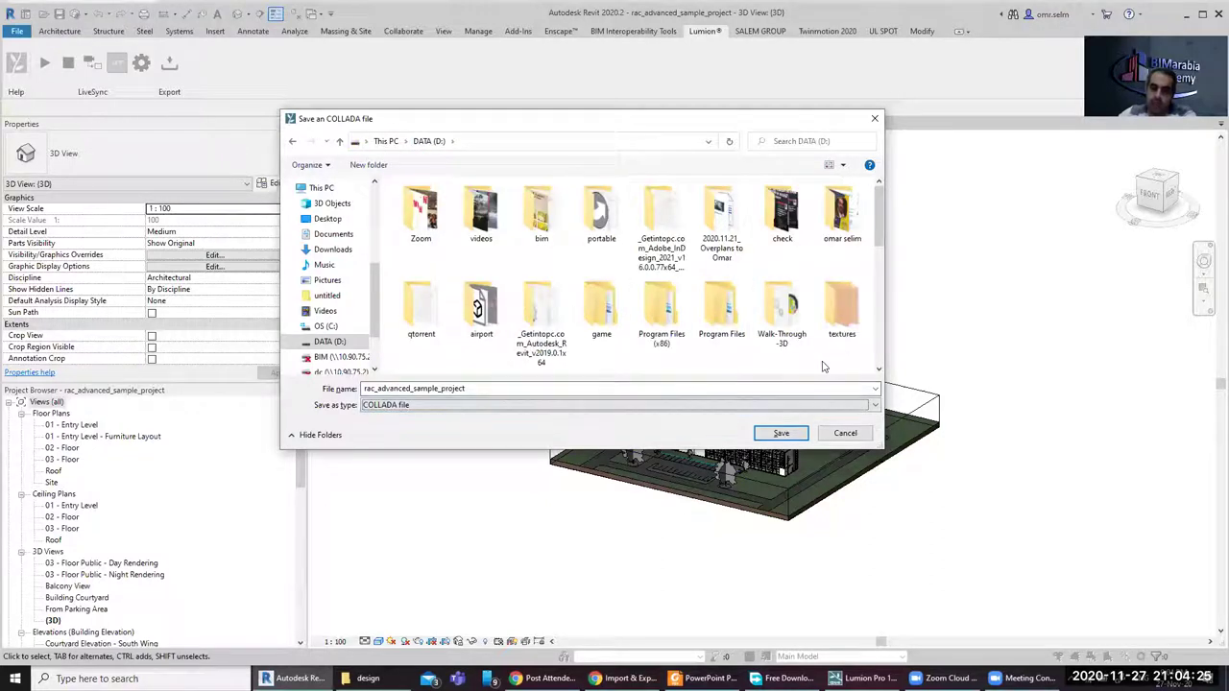
scroll(881, 284, "down", 3)
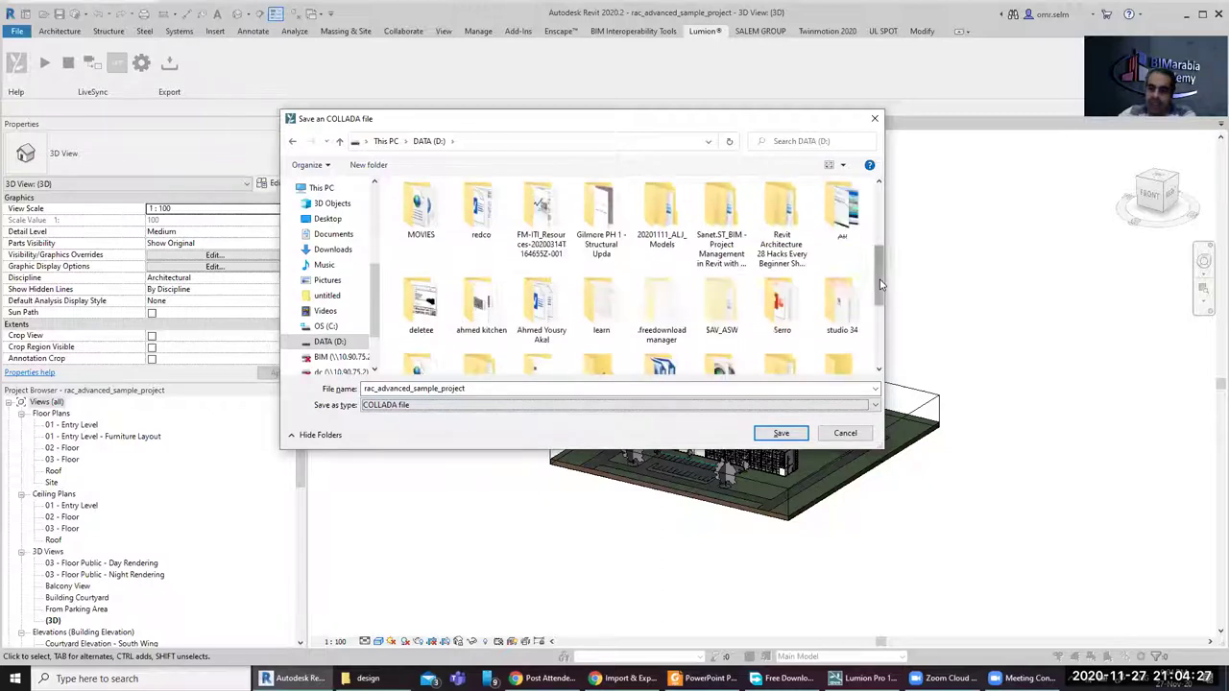
scroll(881, 285, "down", 3)
left_click(780, 433)
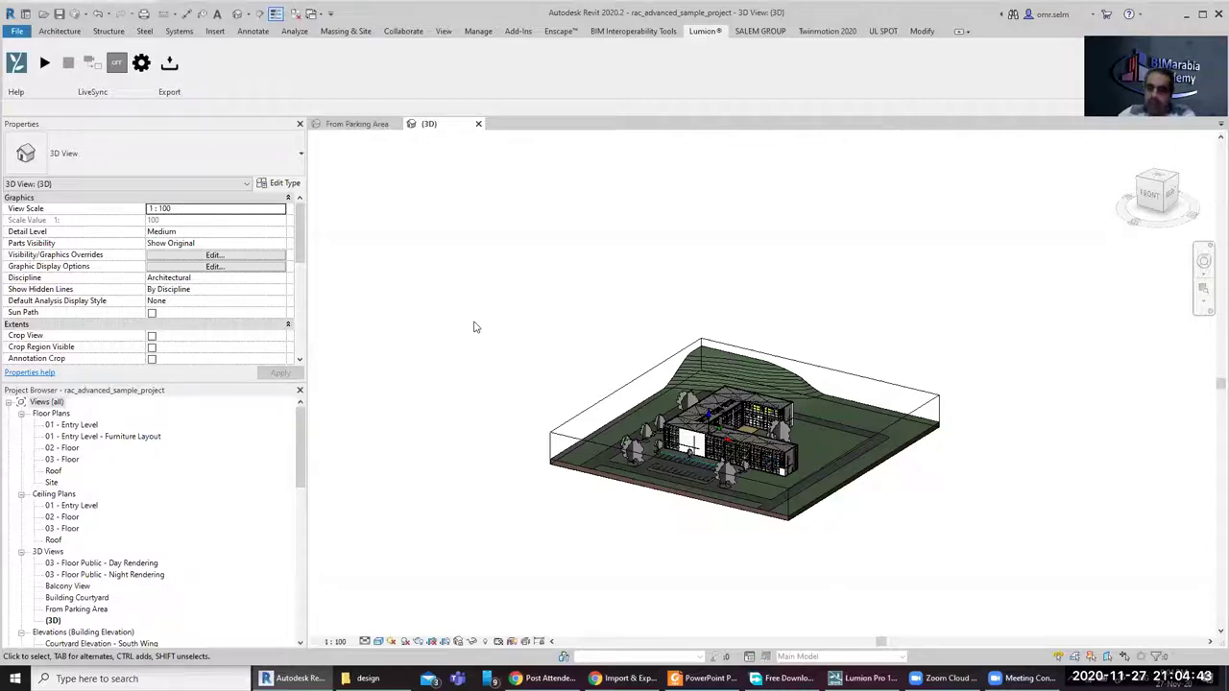
left_click(862, 677)
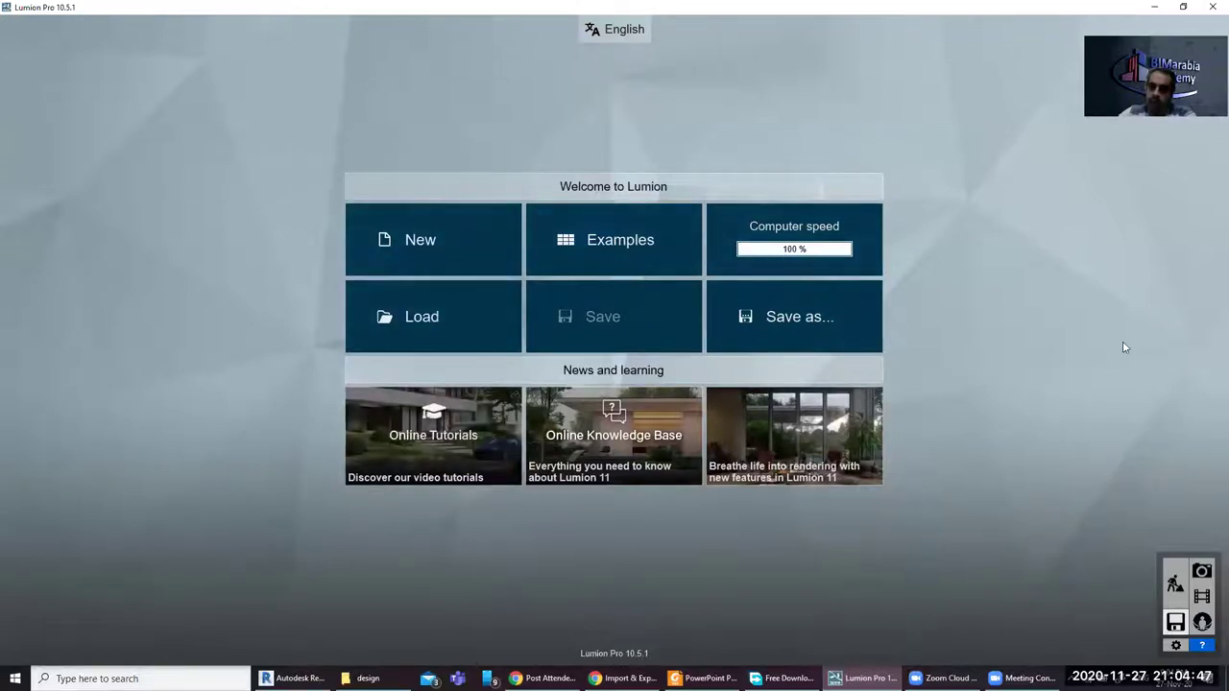
Step: Start a new Lumion project using the Mountain Range landscape template
left_click(413, 239)
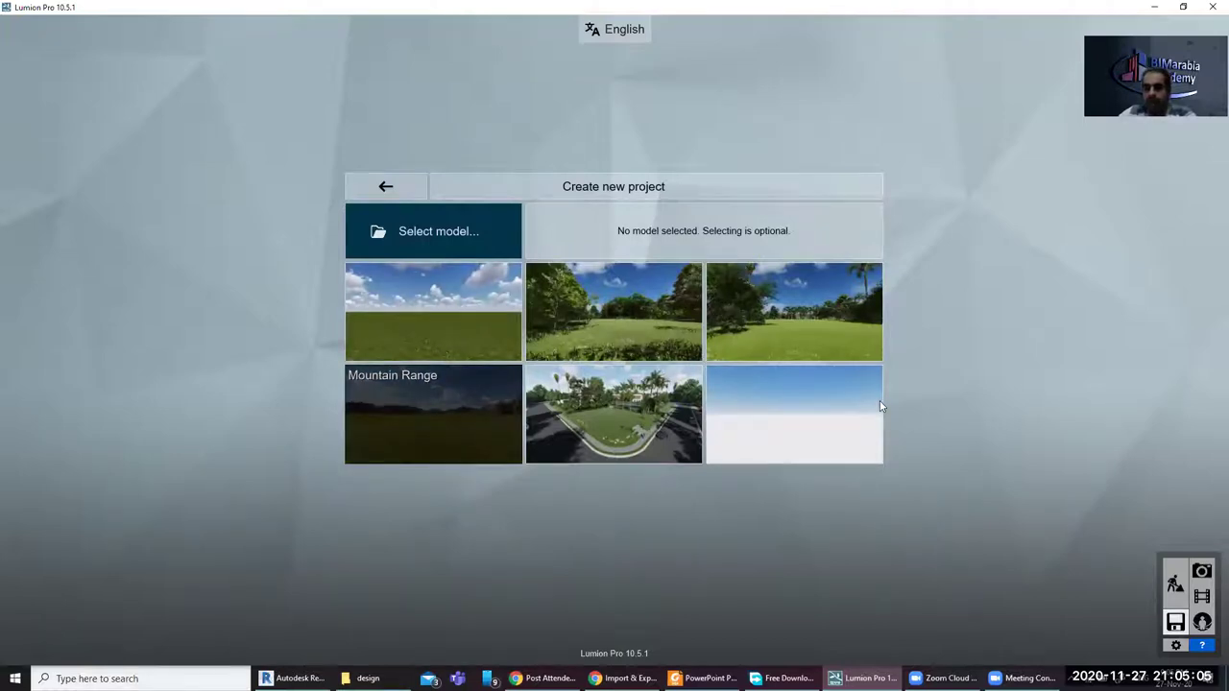
left_click(414, 396)
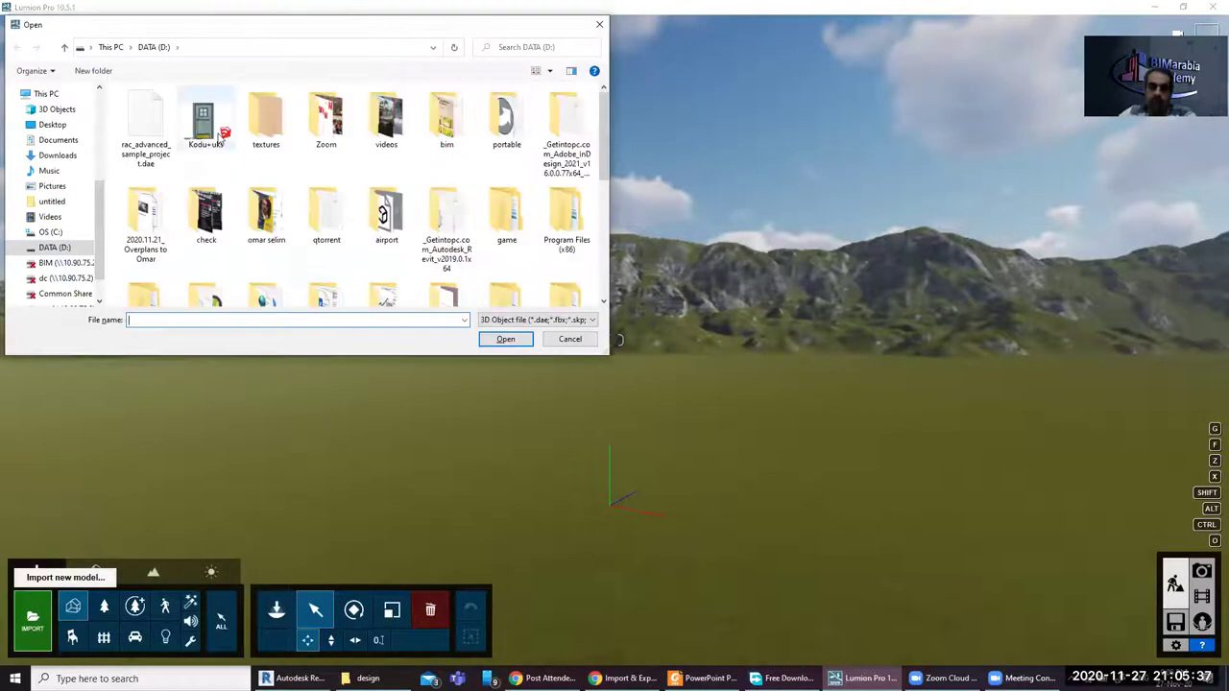
Step: Import rac_advanced_sample_project.dae into the Main (default) category and place it on the terrain
left_click(151, 128)
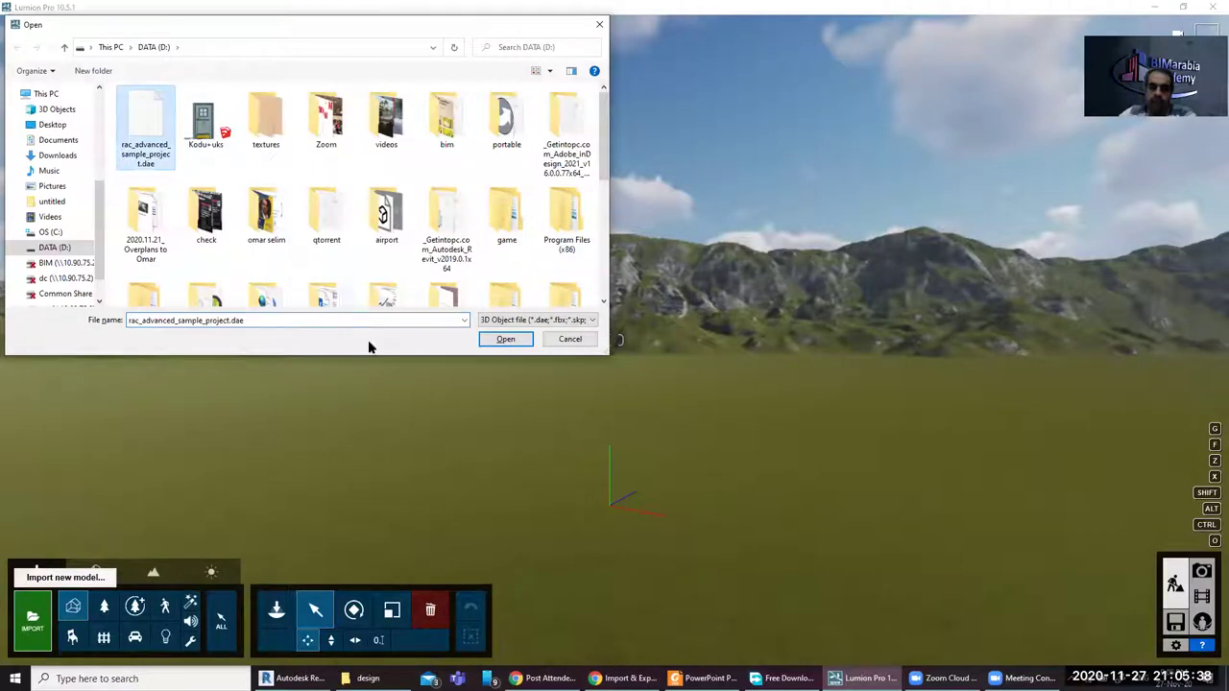
left_click(506, 339)
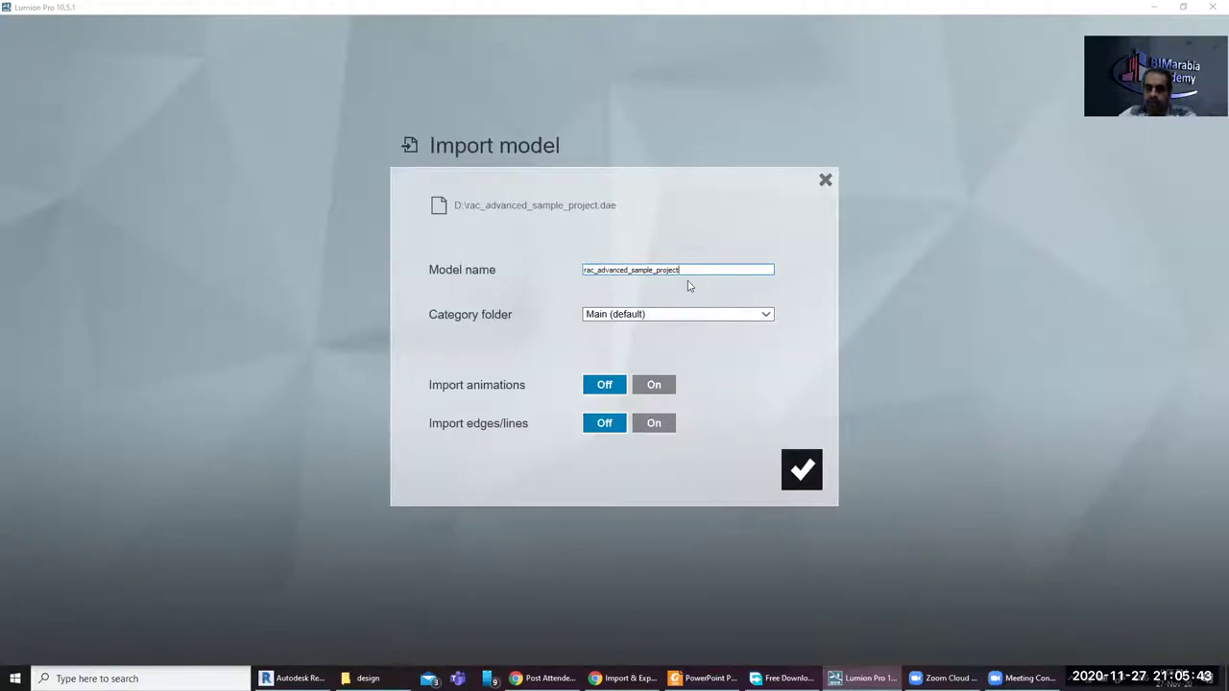
left_click(765, 316)
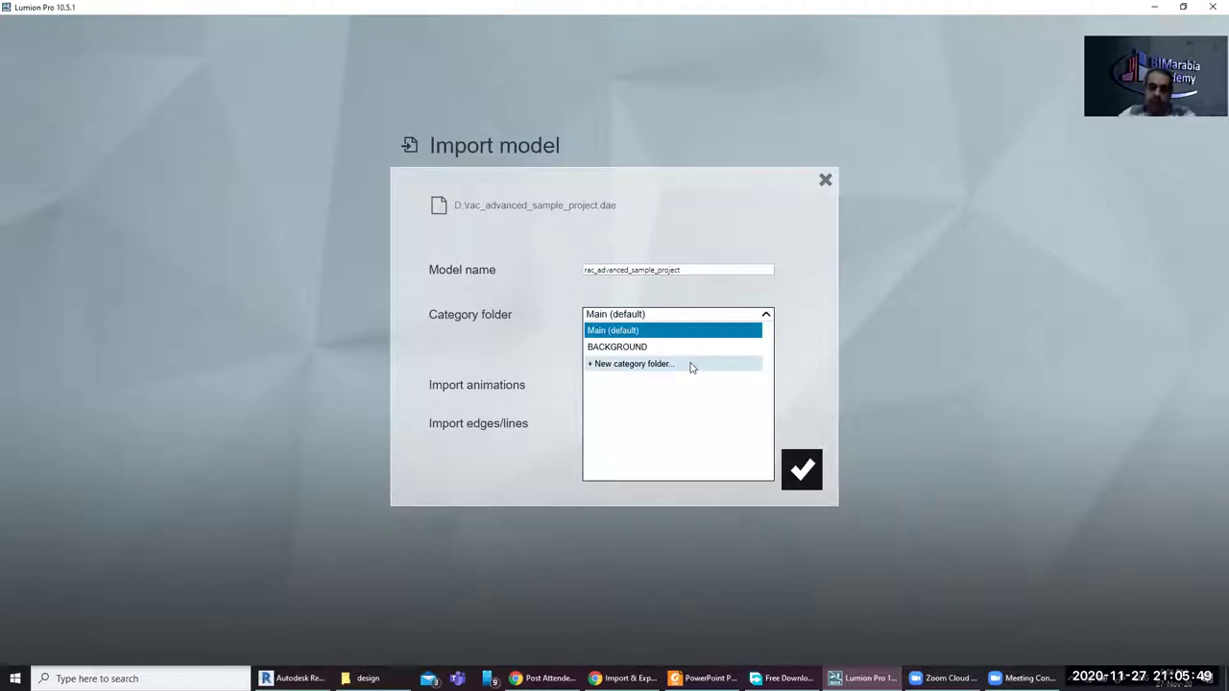
left_click(489, 346)
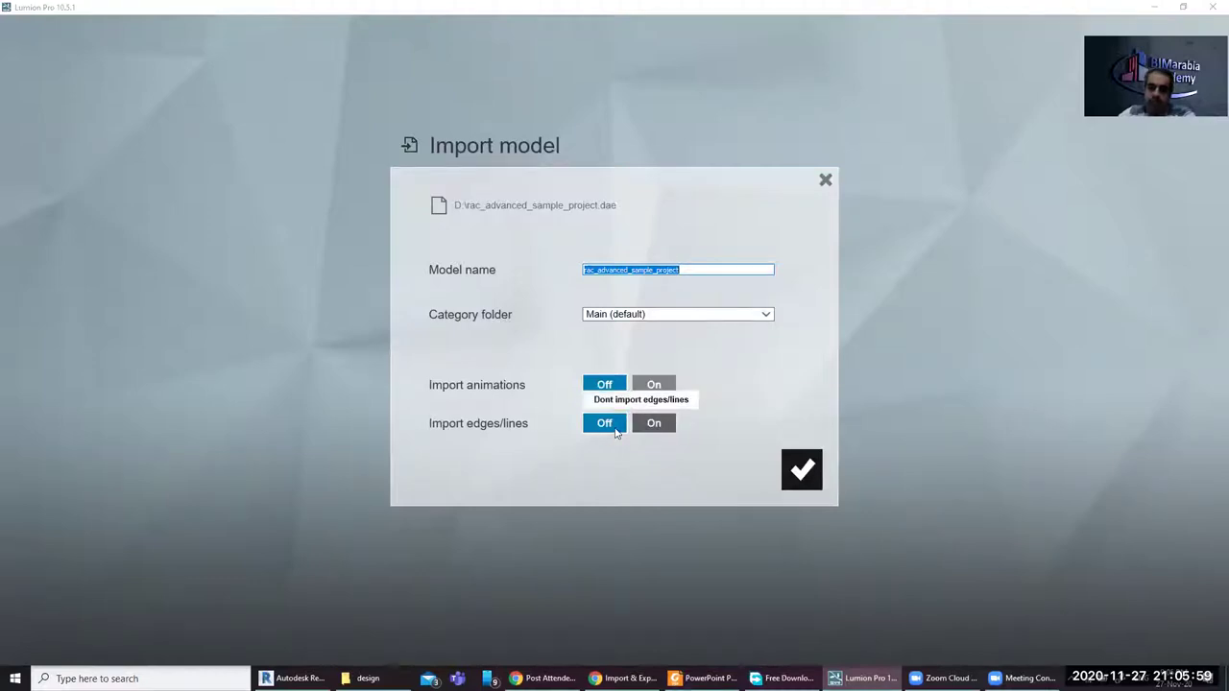
left_click(807, 470)
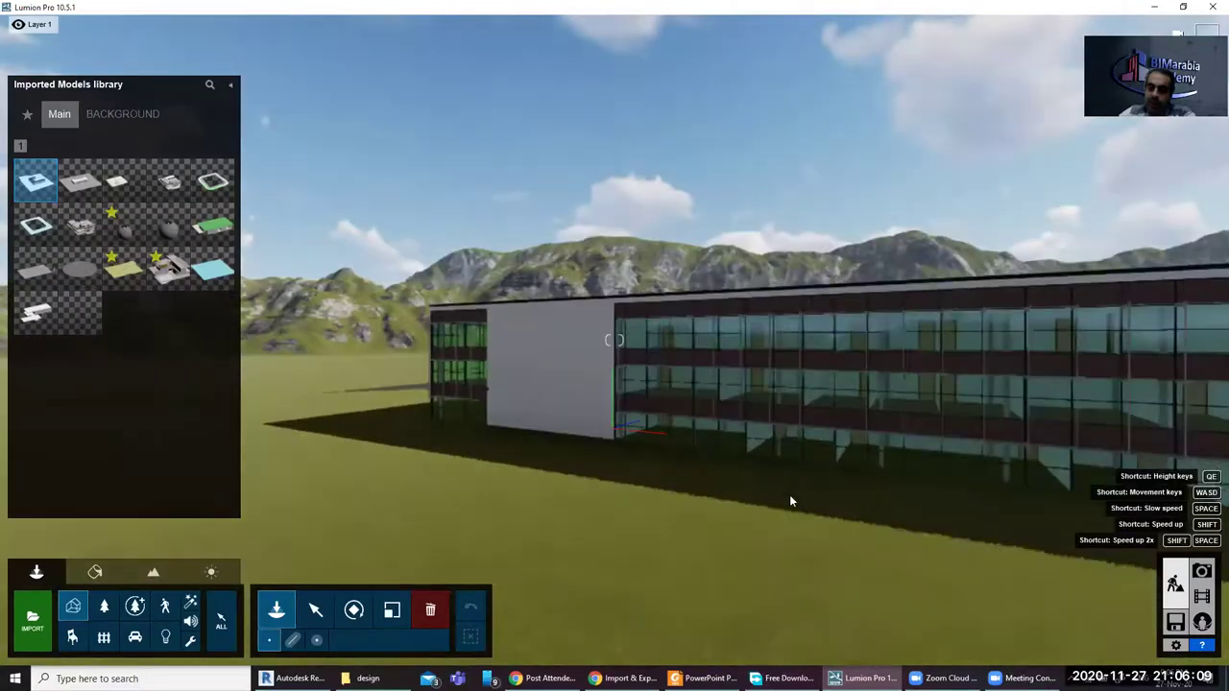
scroll(792, 463, "down", 5)
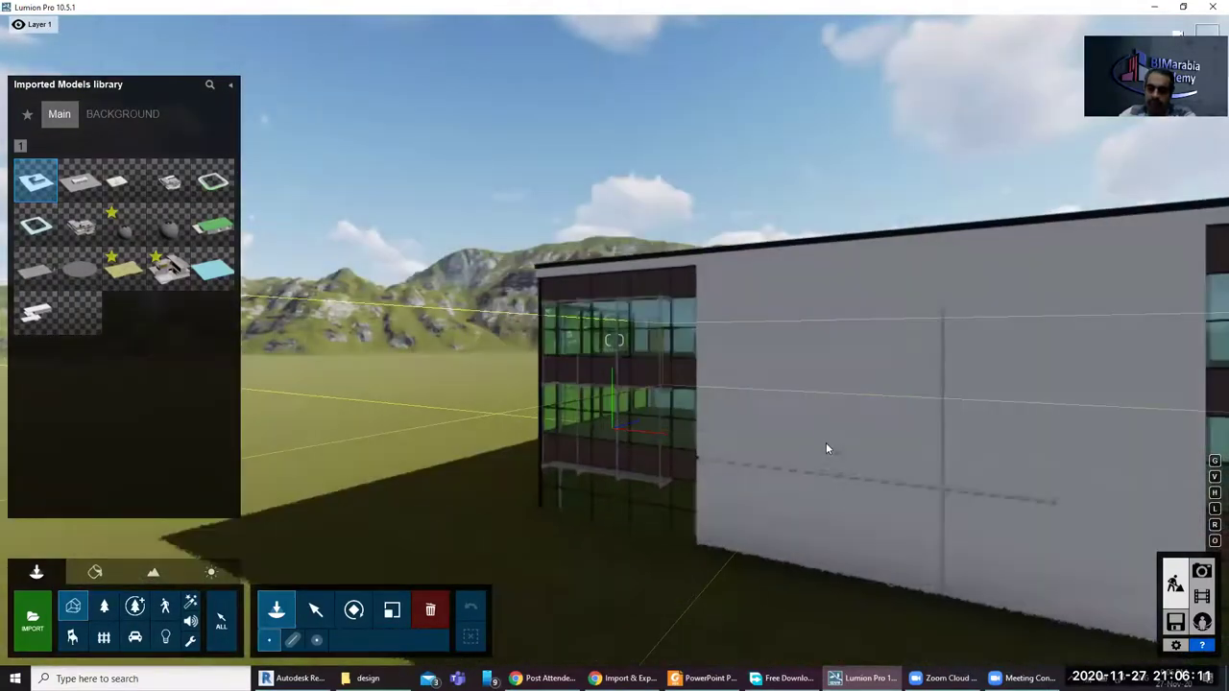
right_click_drag(826, 442, 725, 442)
scroll(764, 425, "down", 5)
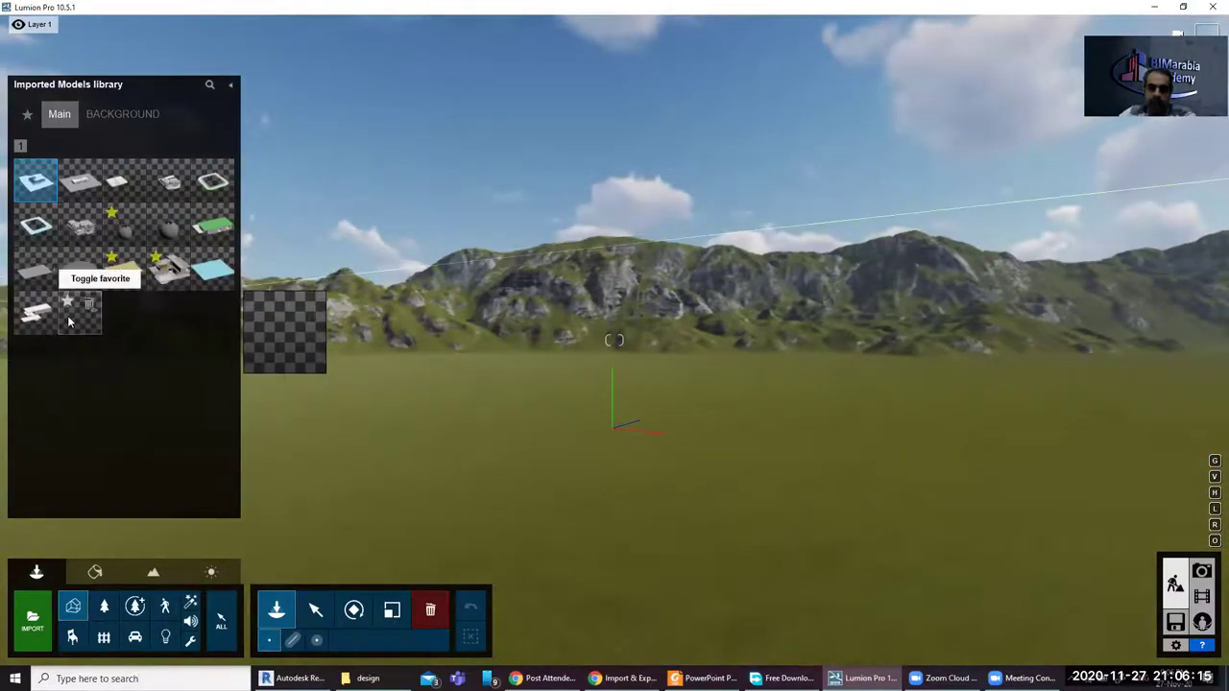
scroll(680, 440, "up", 5)
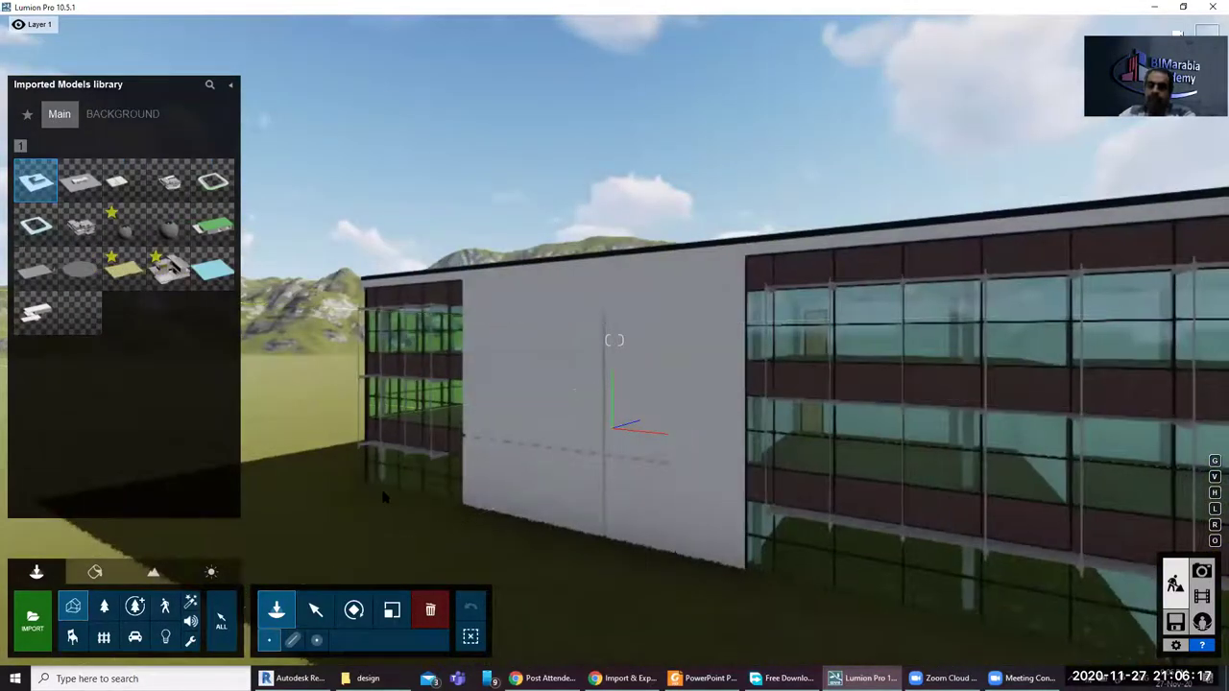
scroll(495, 480, "up", 5)
scroll(634, 468, "down", 5)
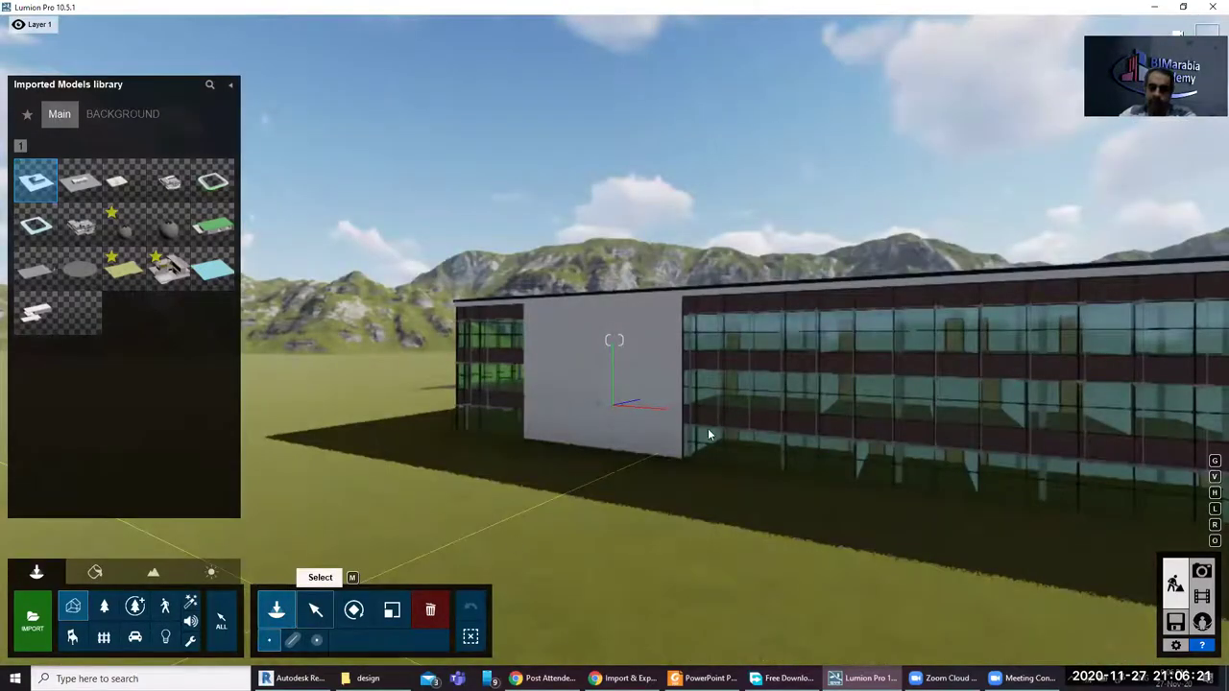
Step: Select the building and orbit around its long glass facade and end wall
left_click(709, 435)
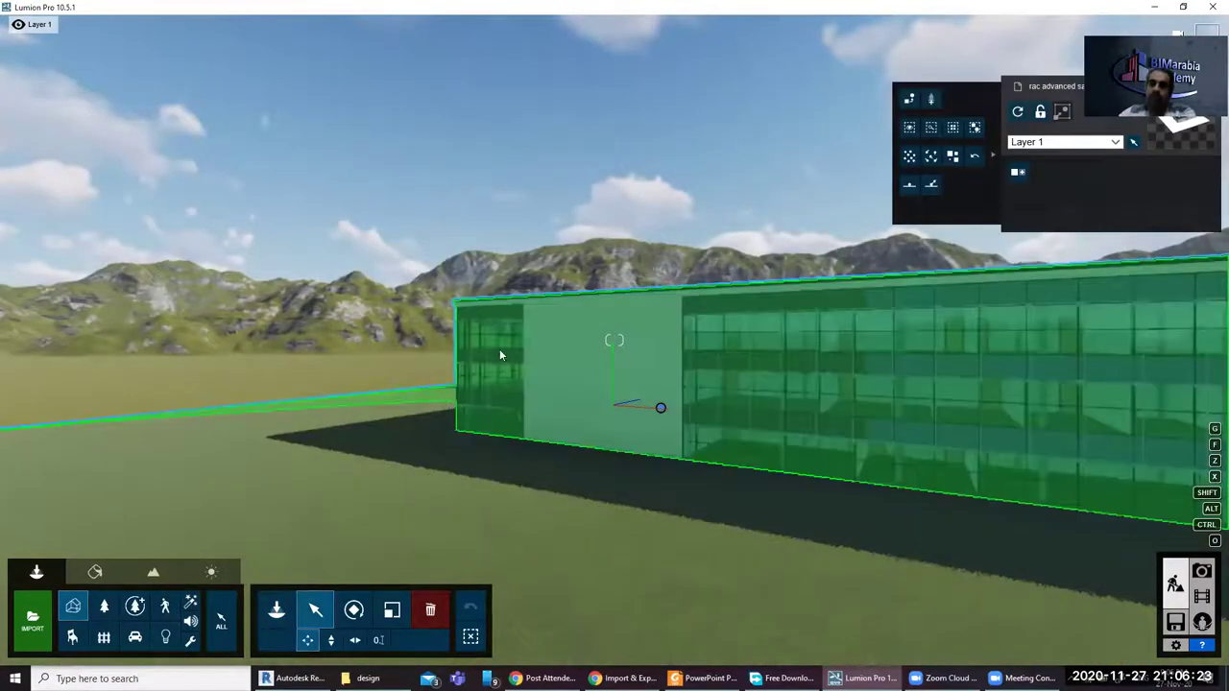
left_click(995, 166)
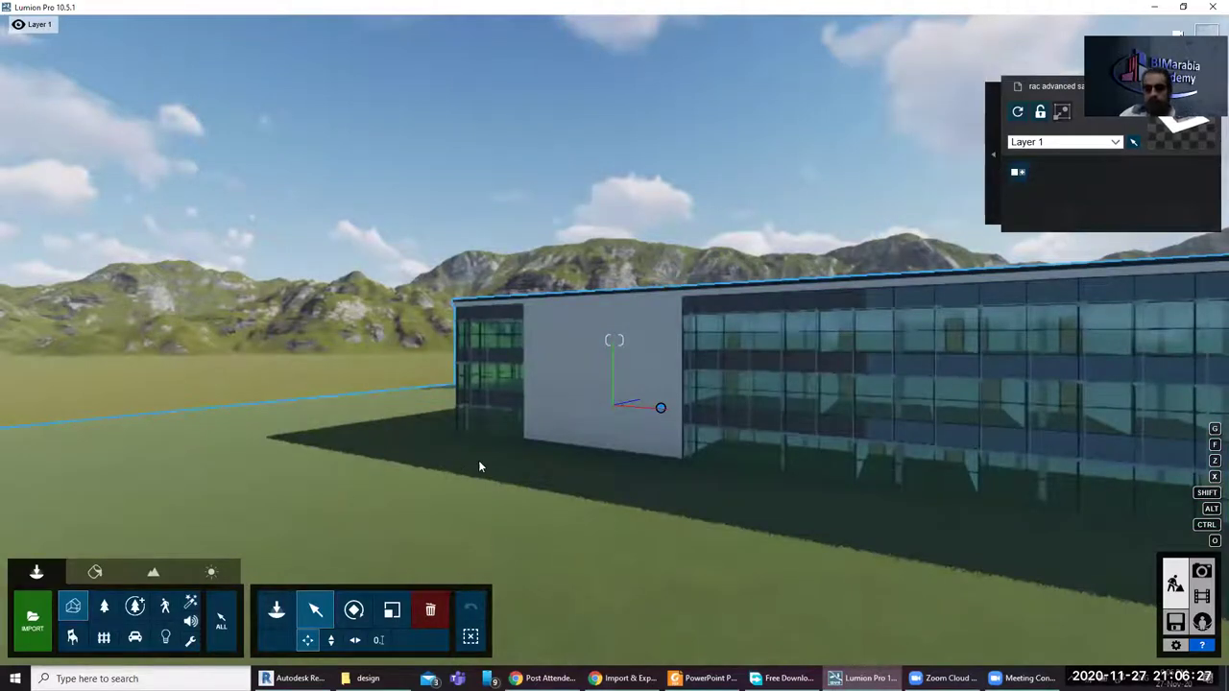
right_click_drag(596, 470, 499, 471)
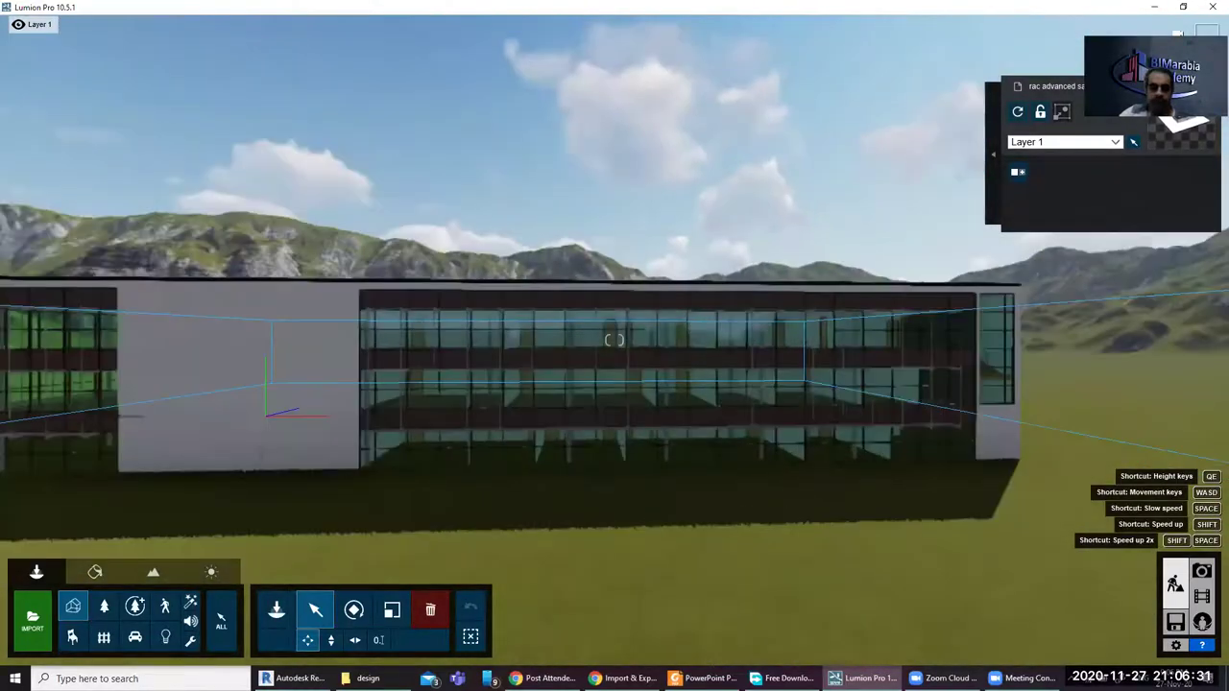
right_click_drag(500, 470, 600, 477)
scroll(600, 477, "up", 3)
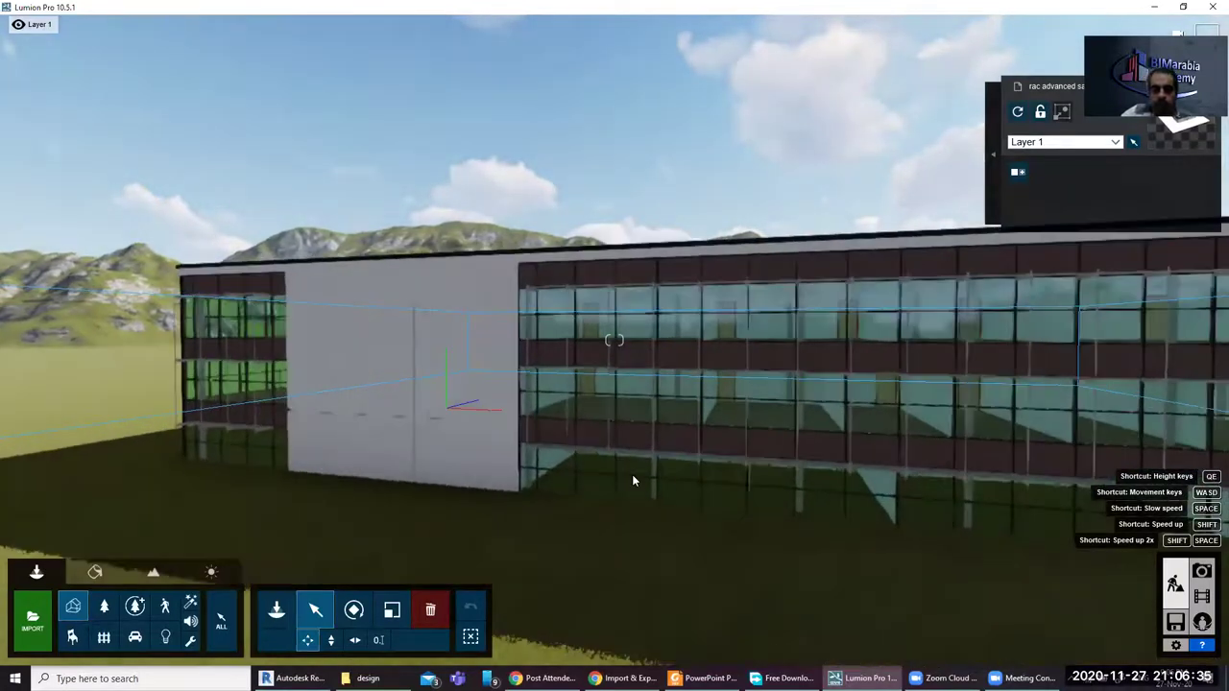
scroll(642, 472, "up", 3)
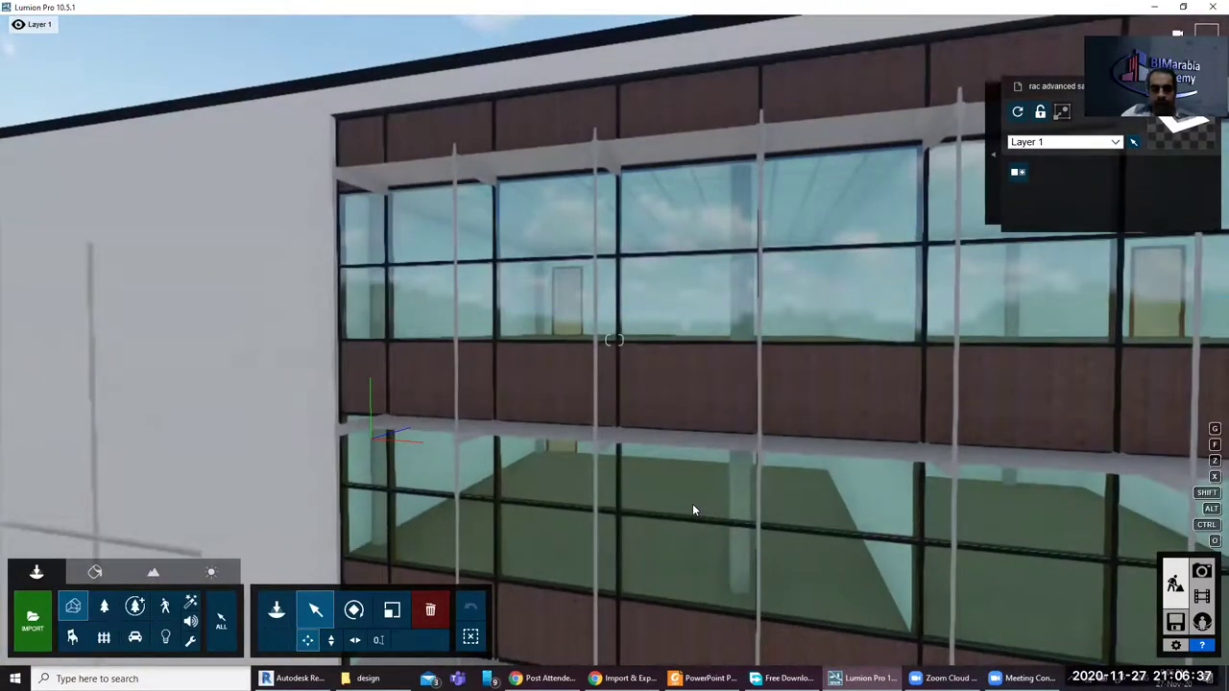
left_click(693, 505)
scroll(693, 510, "up", 5)
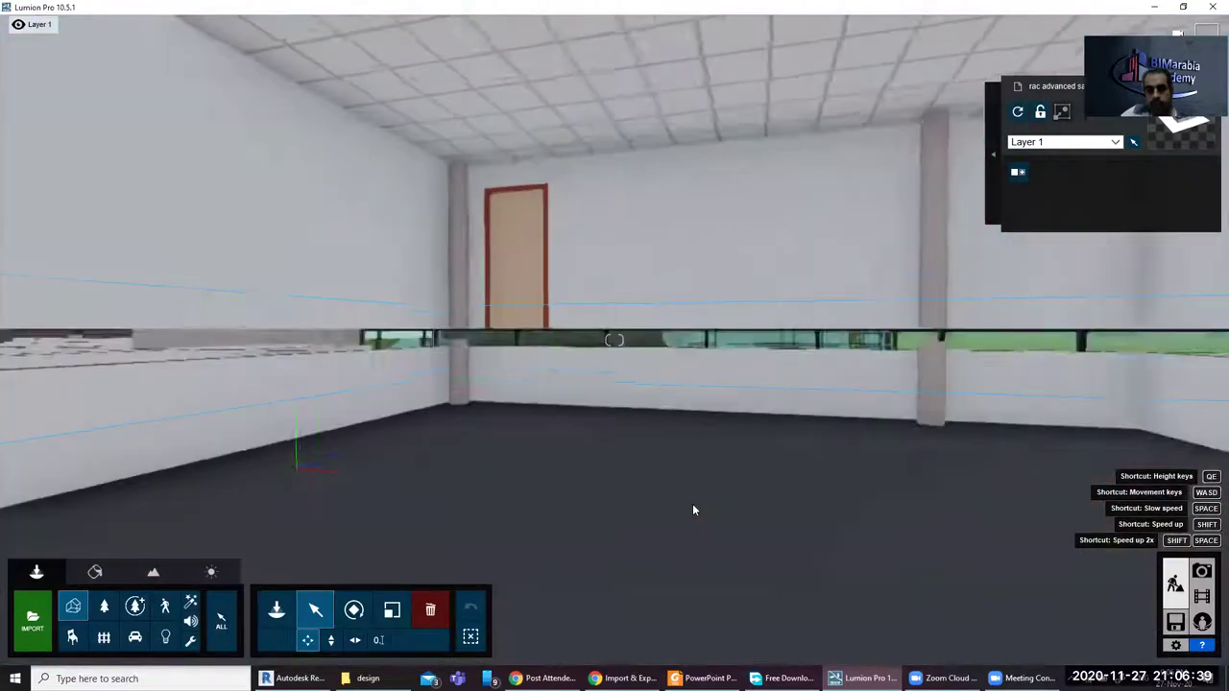
scroll(692, 510, "down", 5)
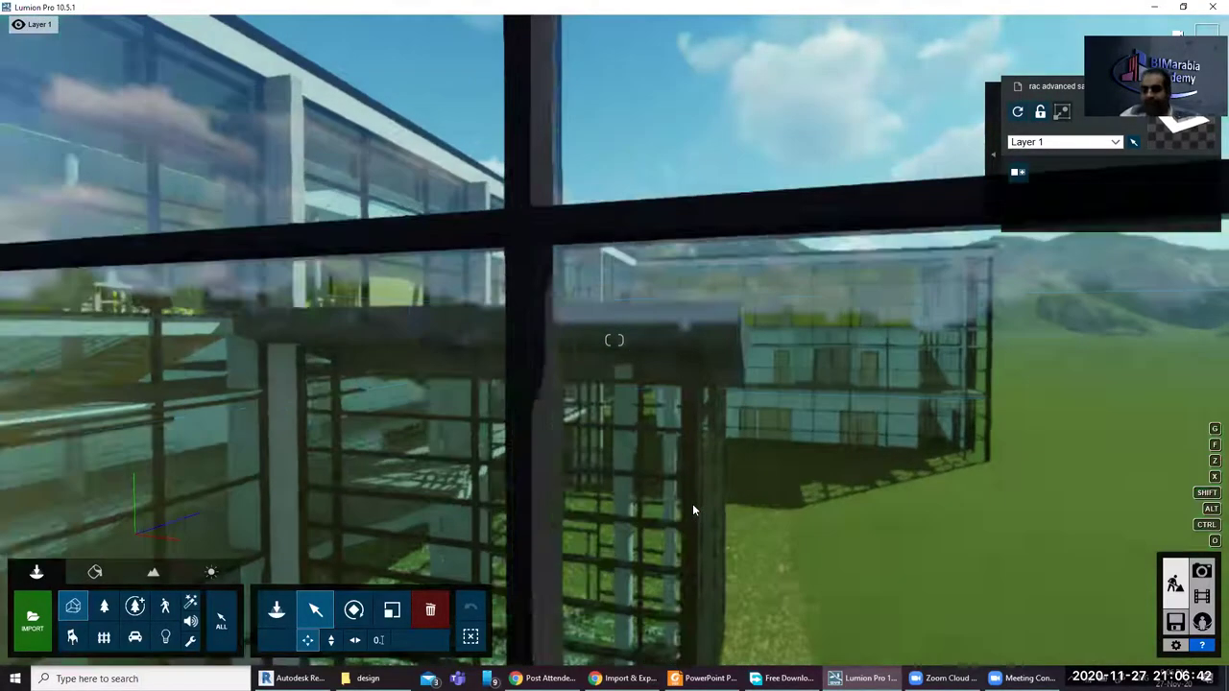
left_click(692, 504)
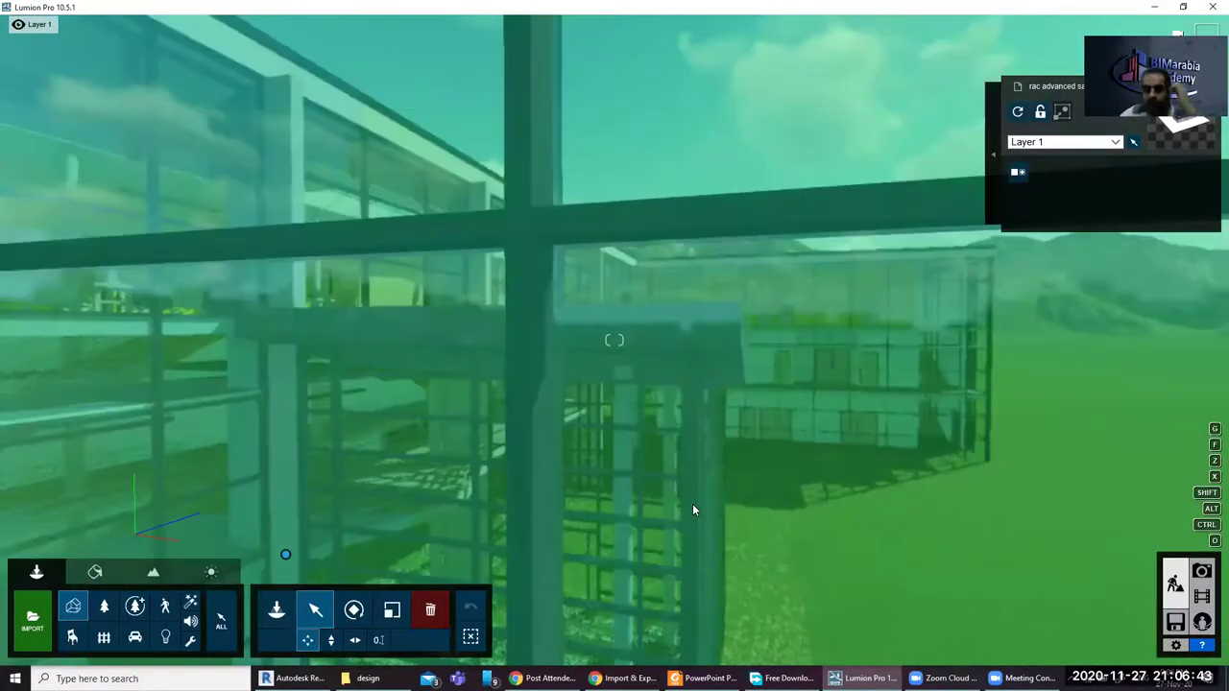
scroll(699, 512, "down", 5)
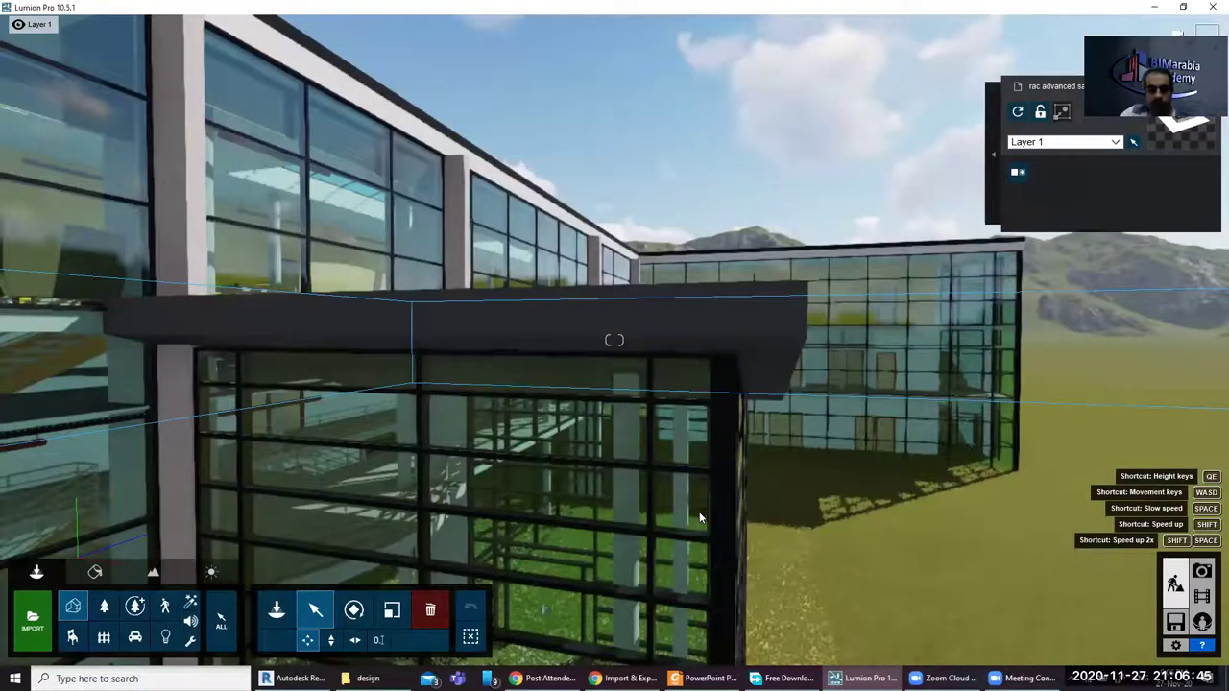
scroll(699, 516, "down", 5)
Step: Fly over the roof into the courtyard and tilt the camera level with the horizon
left_click(699, 517)
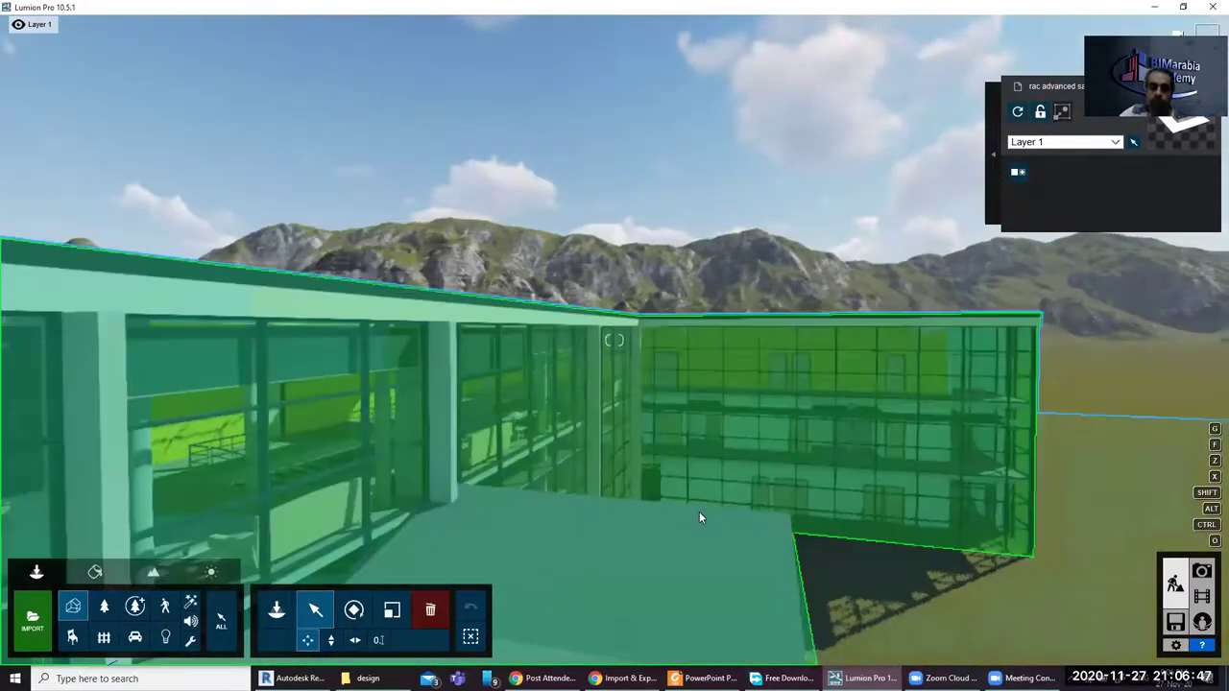
scroll(699, 519, "up", 3)
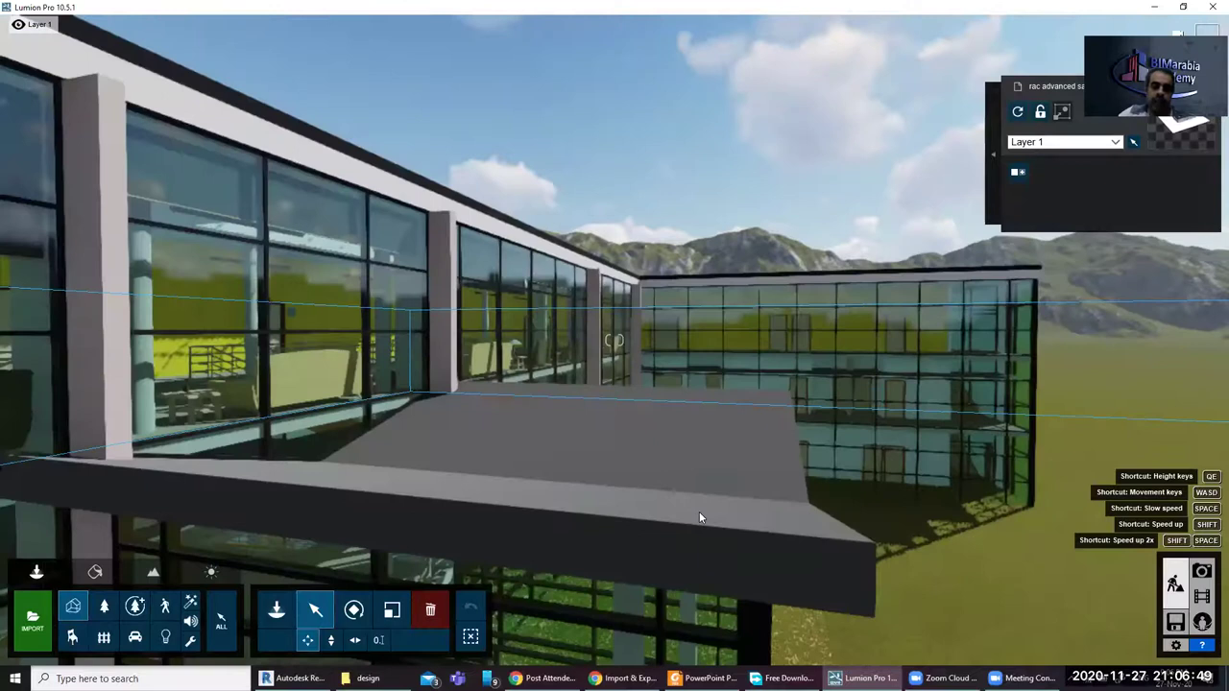
scroll(699, 518, "up", 3)
scroll(678, 531, "down", 3)
scroll(513, 428, "down", 3)
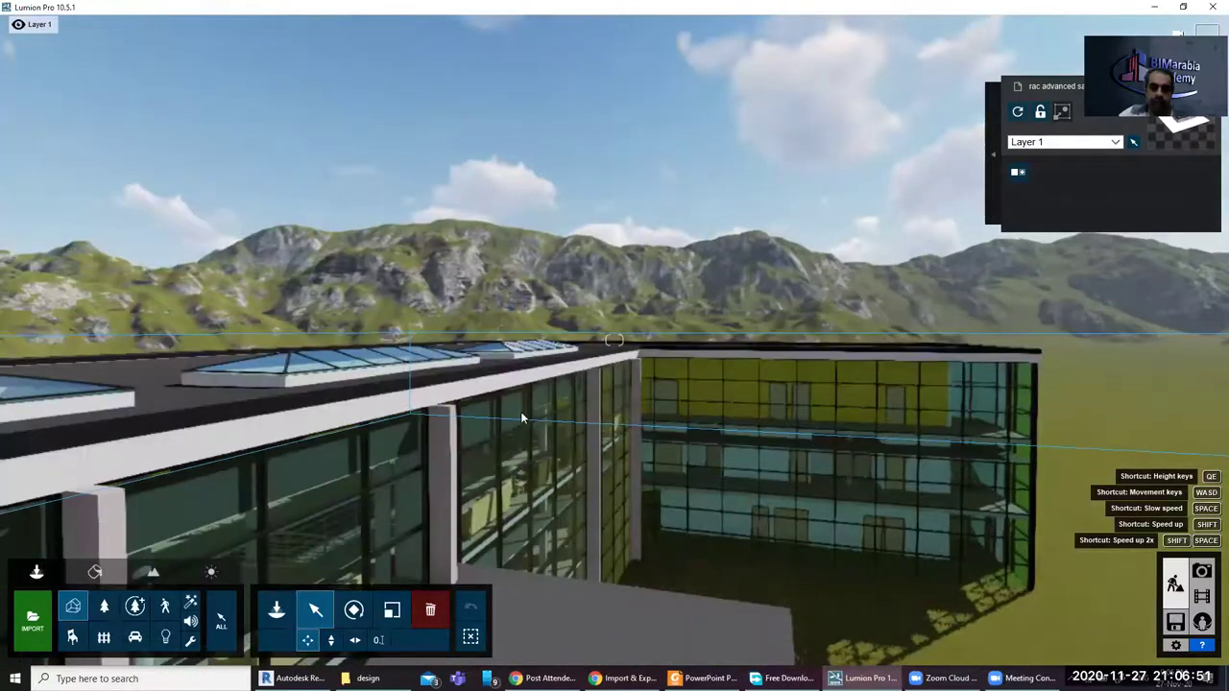
scroll(524, 417, "down", 3)
scroll(523, 424, "up", 2)
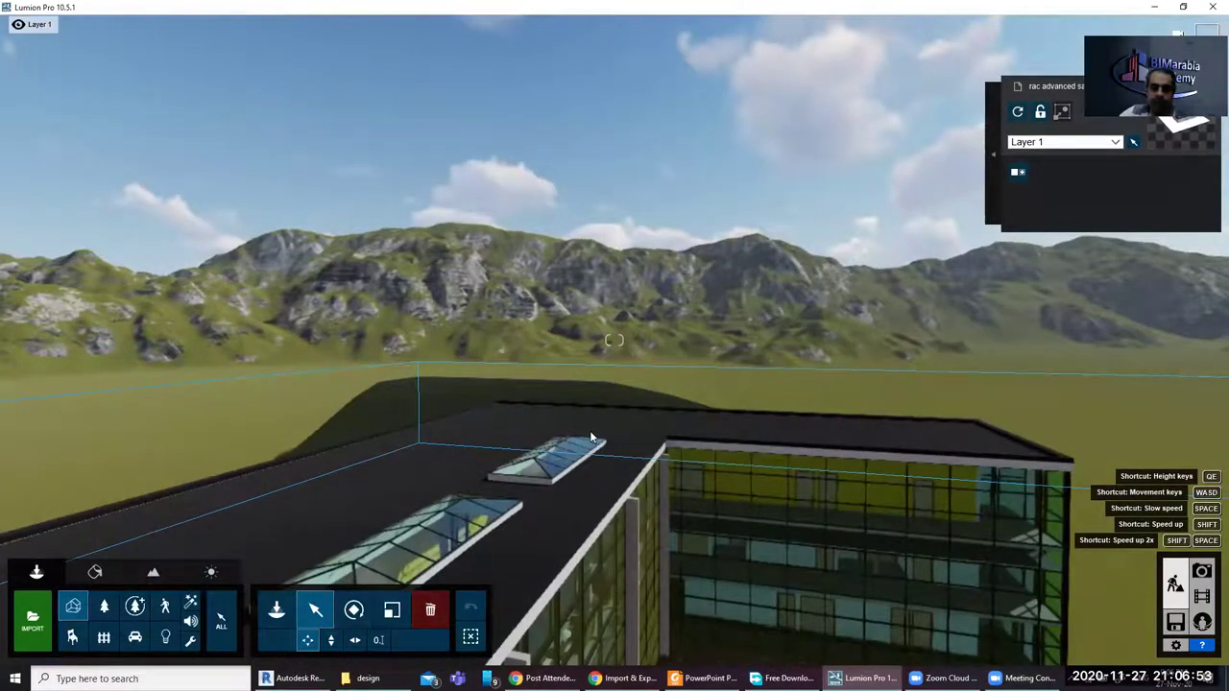
scroll(615, 441, "up", 2)
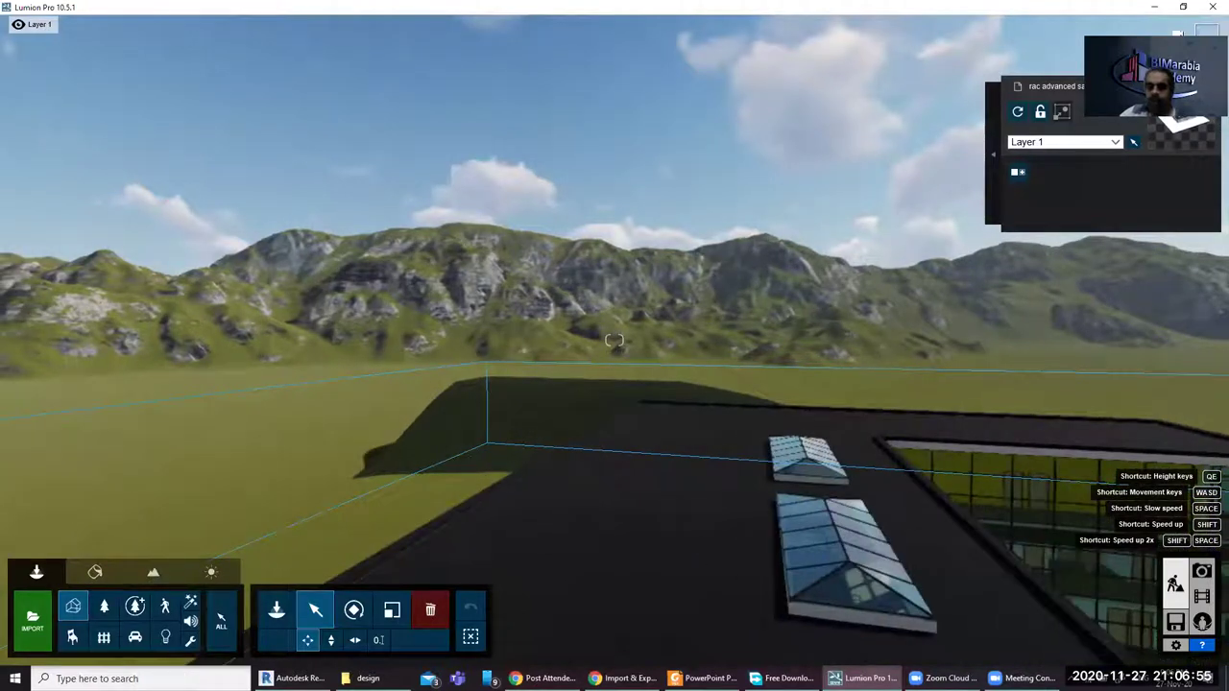
scroll(677, 449, "up", 3)
scroll(585, 438, "up", 3)
scroll(534, 314, "up", 5)
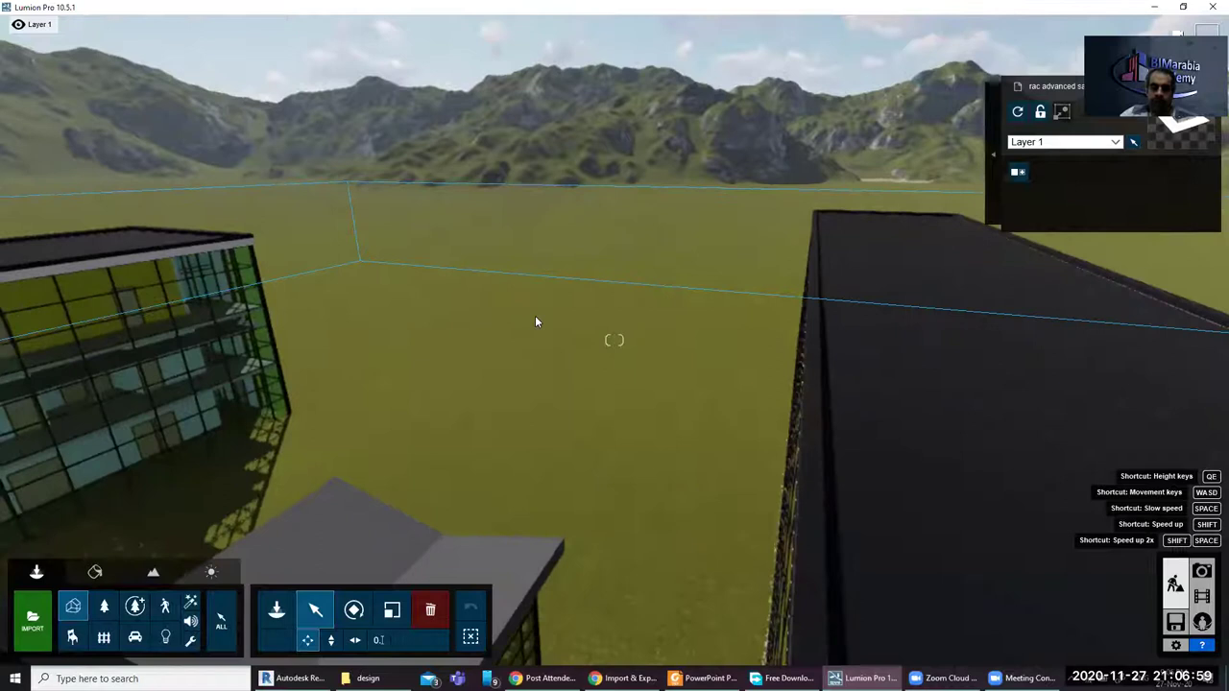
scroll(499, 349, "up", 2)
right_click_drag(452, 518, 452, 447)
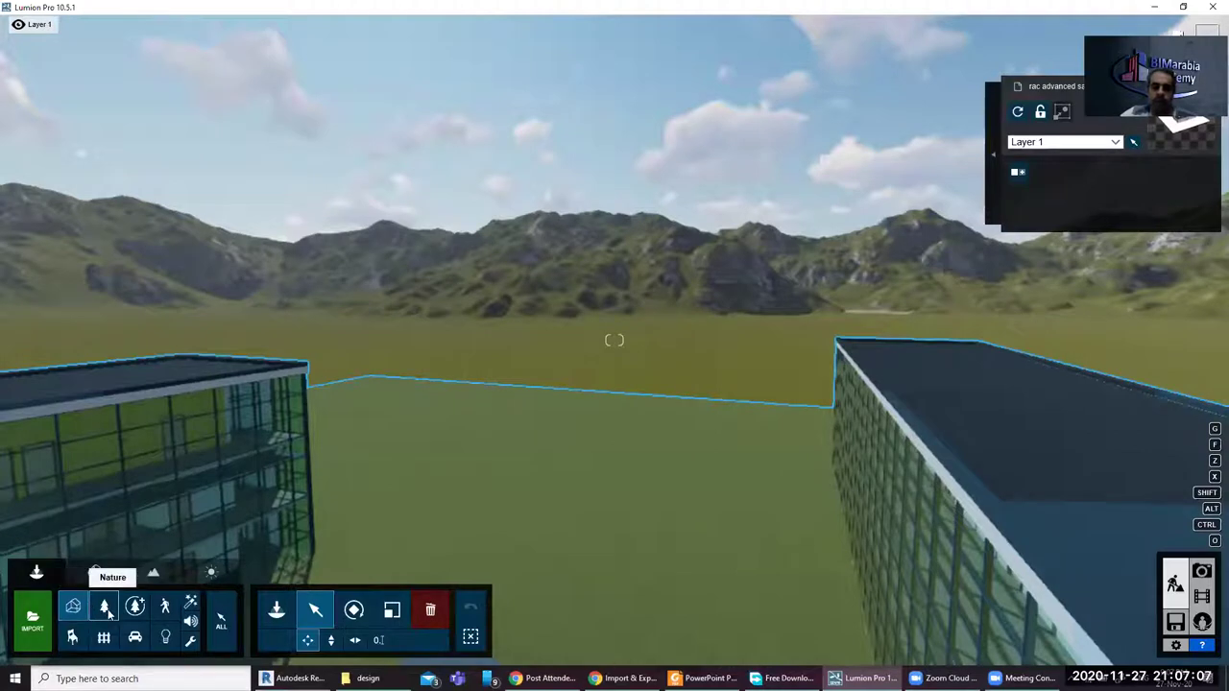
Step: Plant four leafy trees from the Nature library on the grass between buildings
left_click(106, 607)
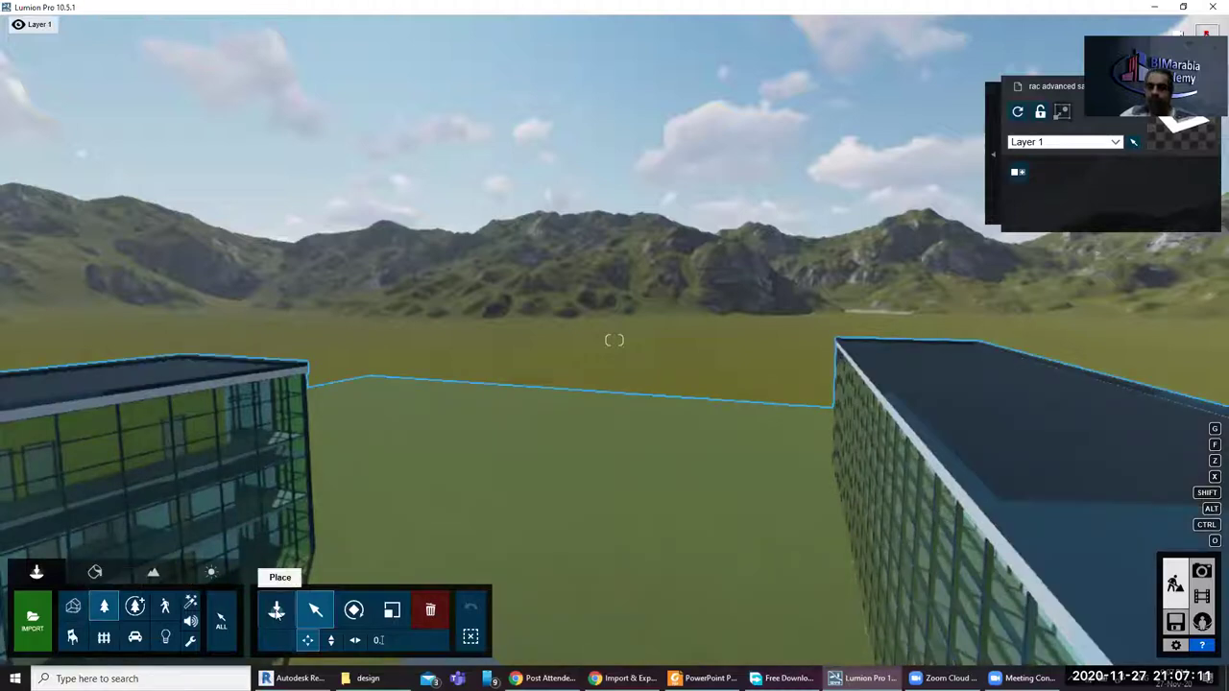
left_click(277, 610)
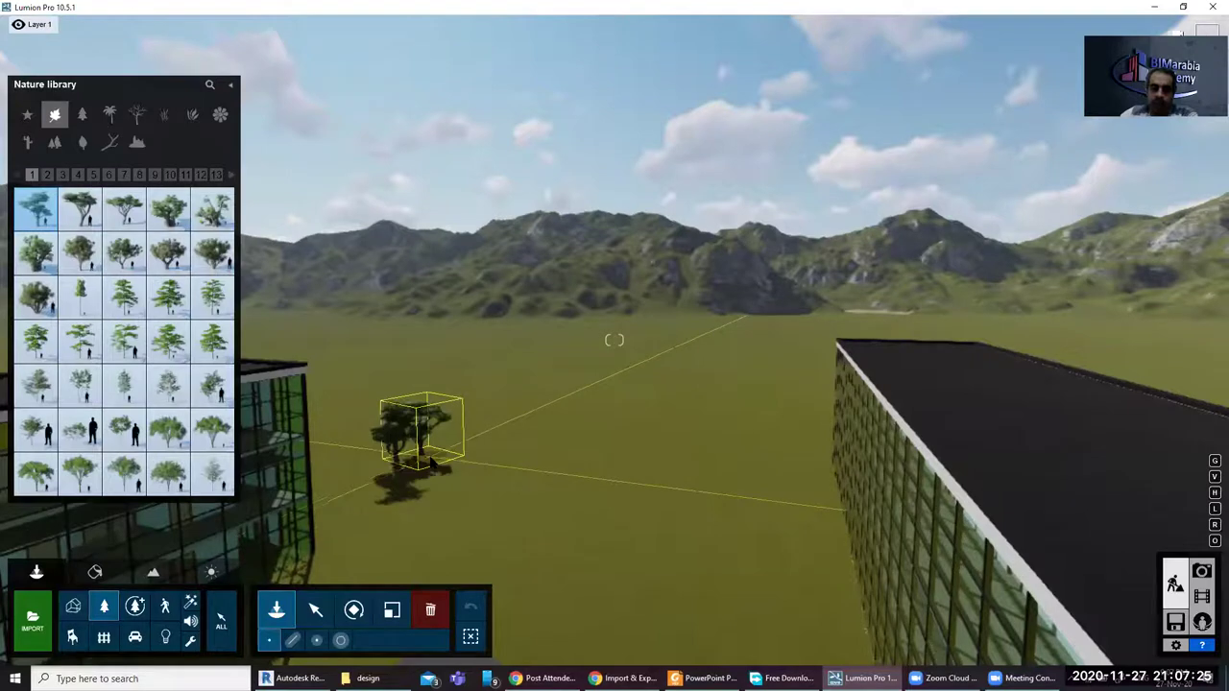
left_click(434, 463)
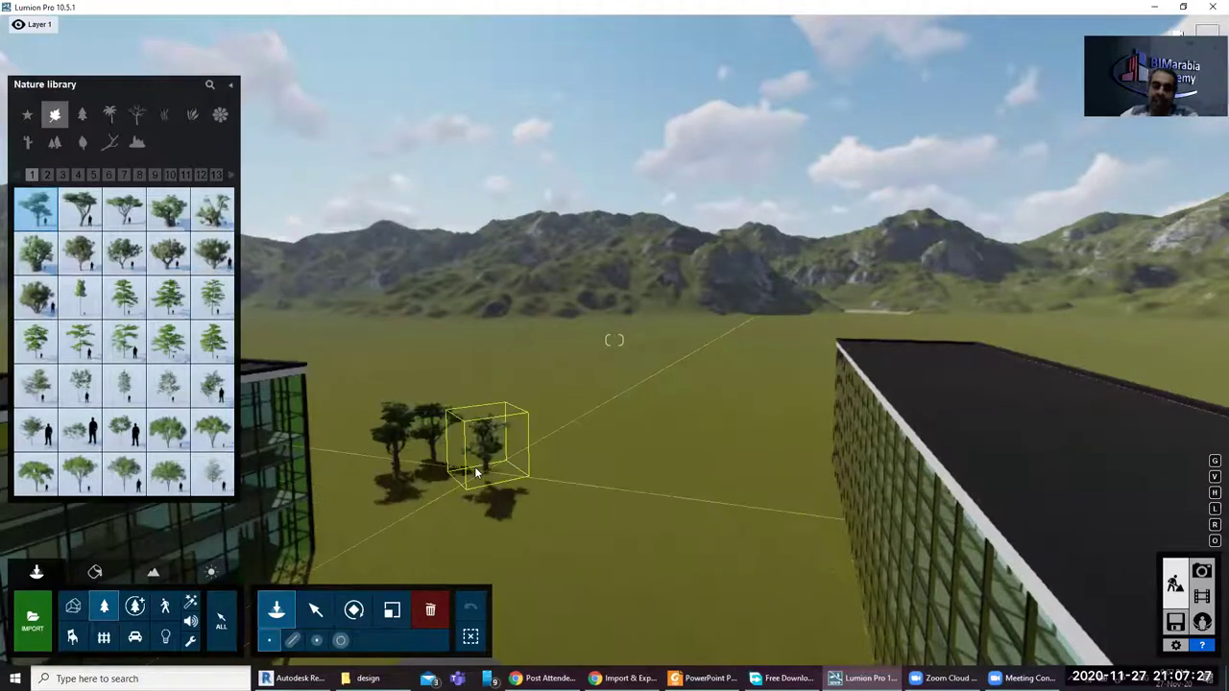
left_click(475, 472)
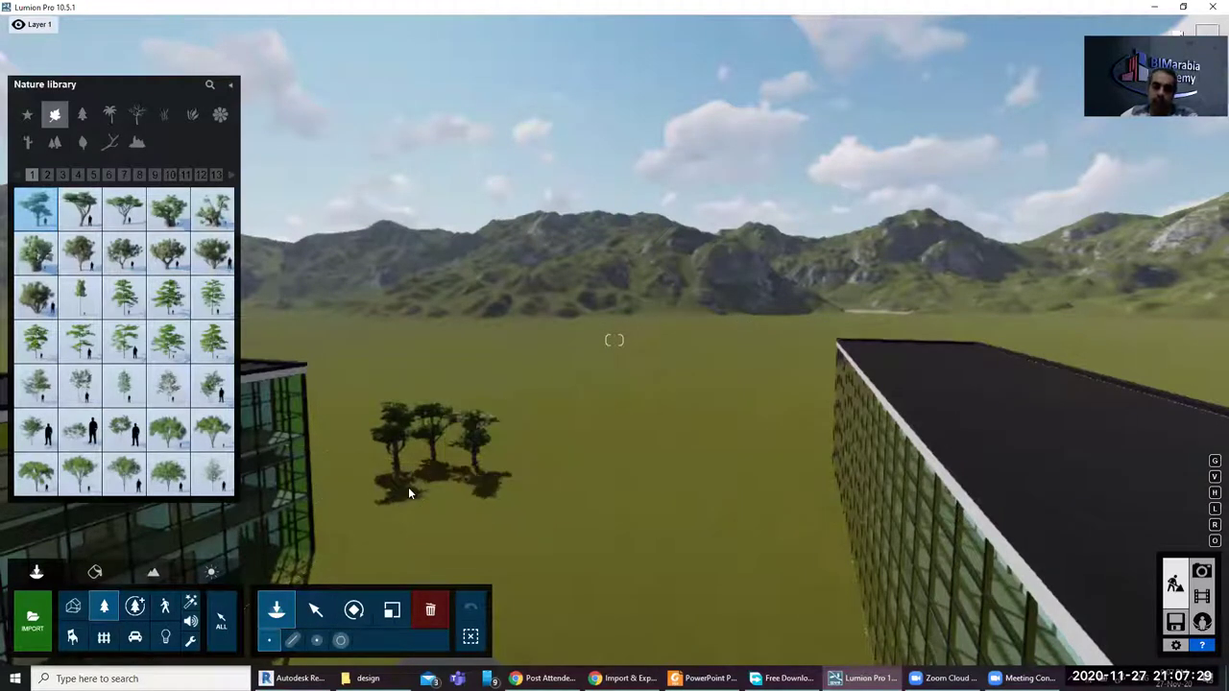
left_click(442, 496)
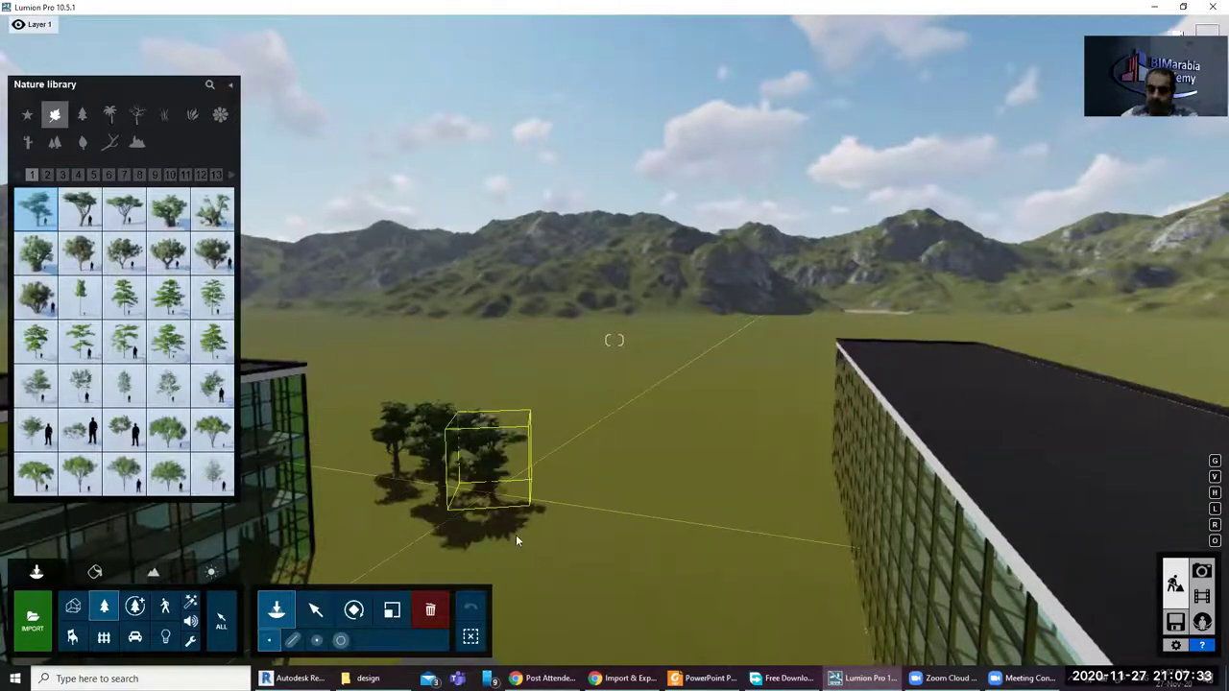
left_click(457, 501)
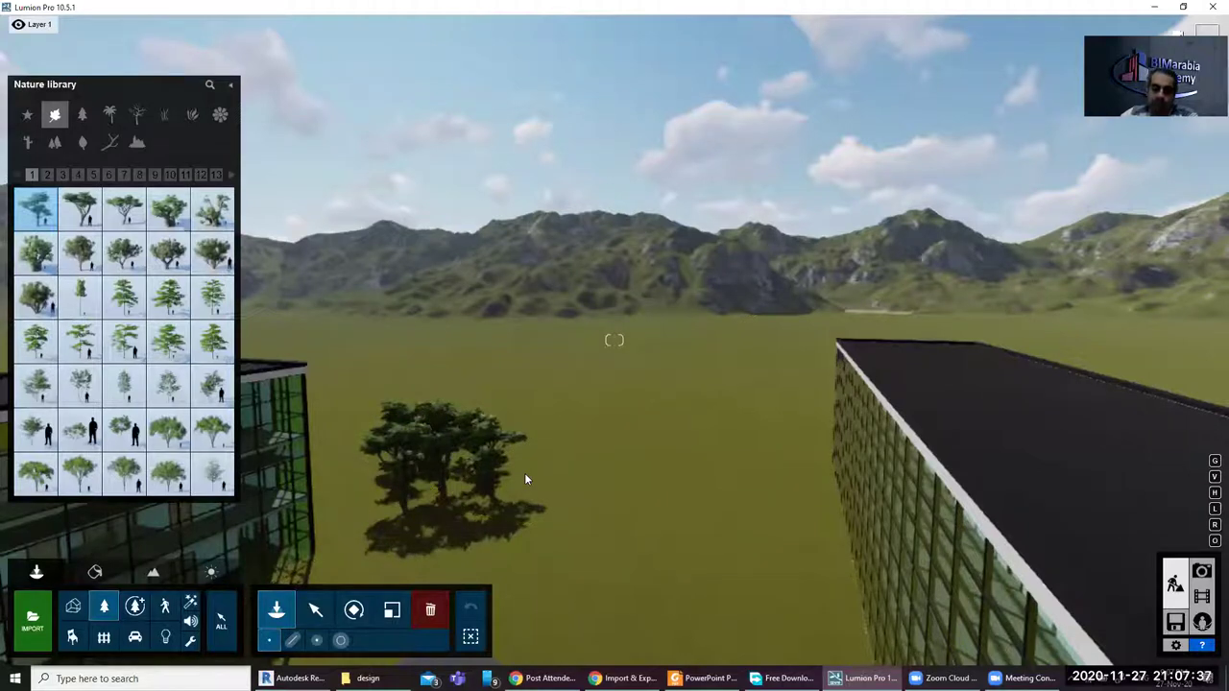
Step: Add three more trees to the cluster, turning the view slightly left
left_click(525, 478)
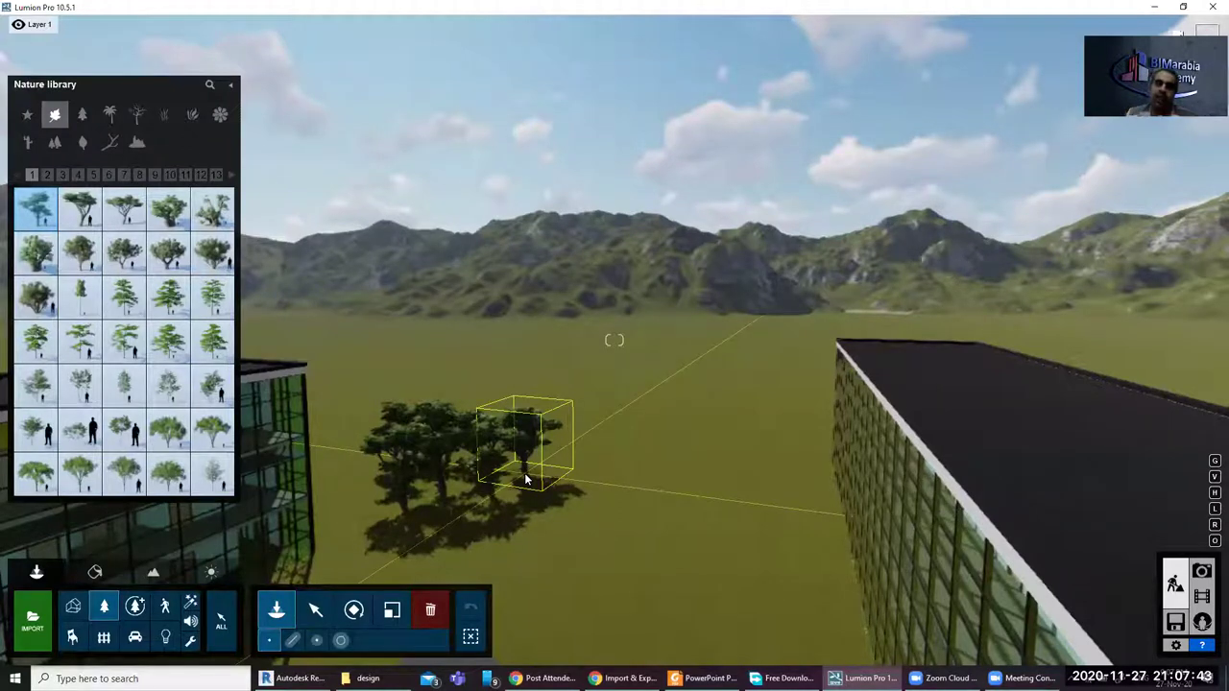
left_click(525, 478)
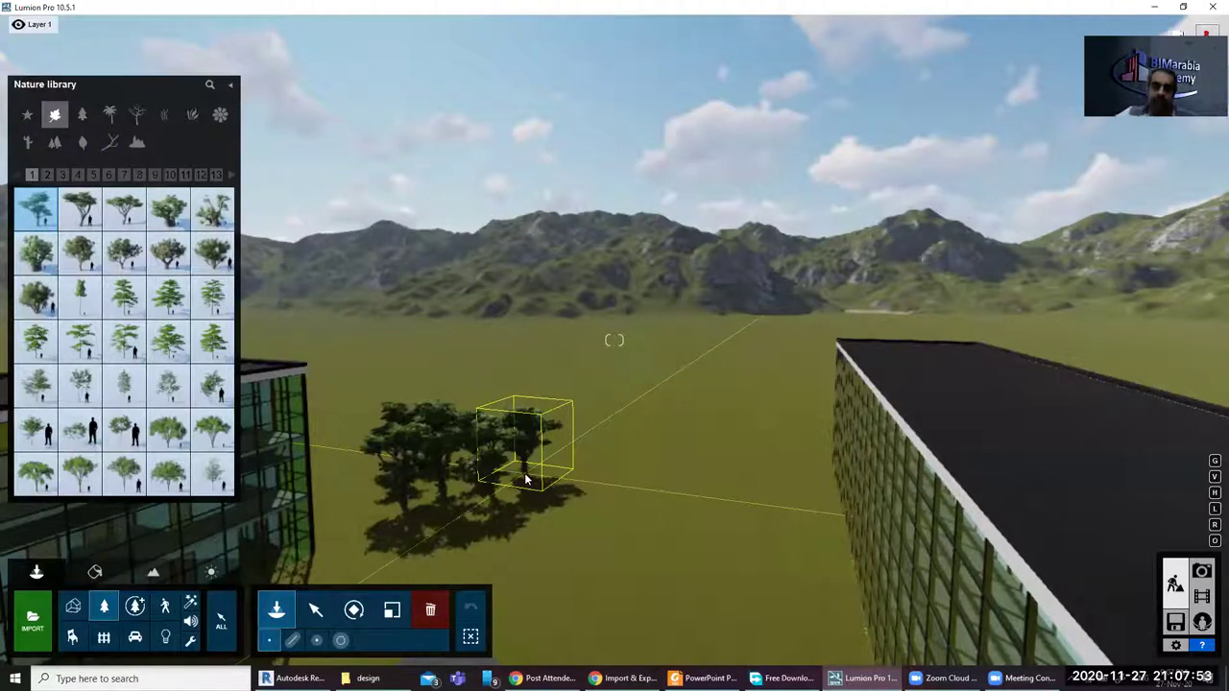
right_click_drag(525, 478, 529, 461)
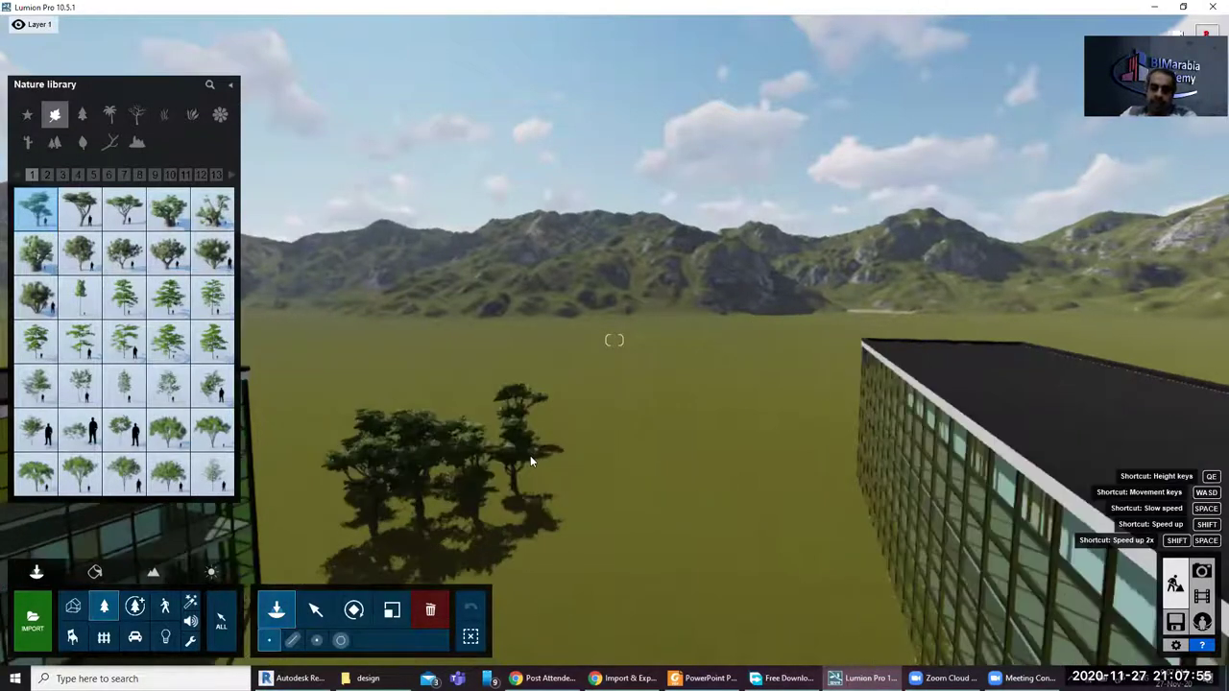
right_click_drag(431, 502, 416, 508)
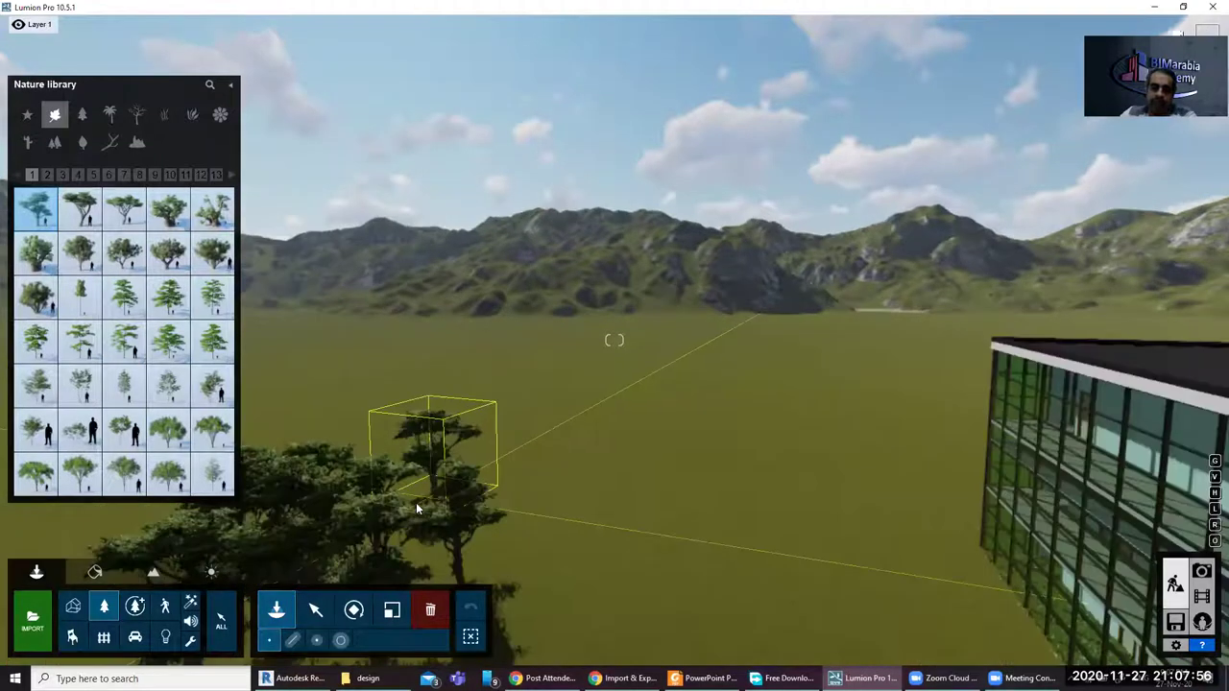
left_click(567, 482)
right_click_drag(566, 483, 565, 483)
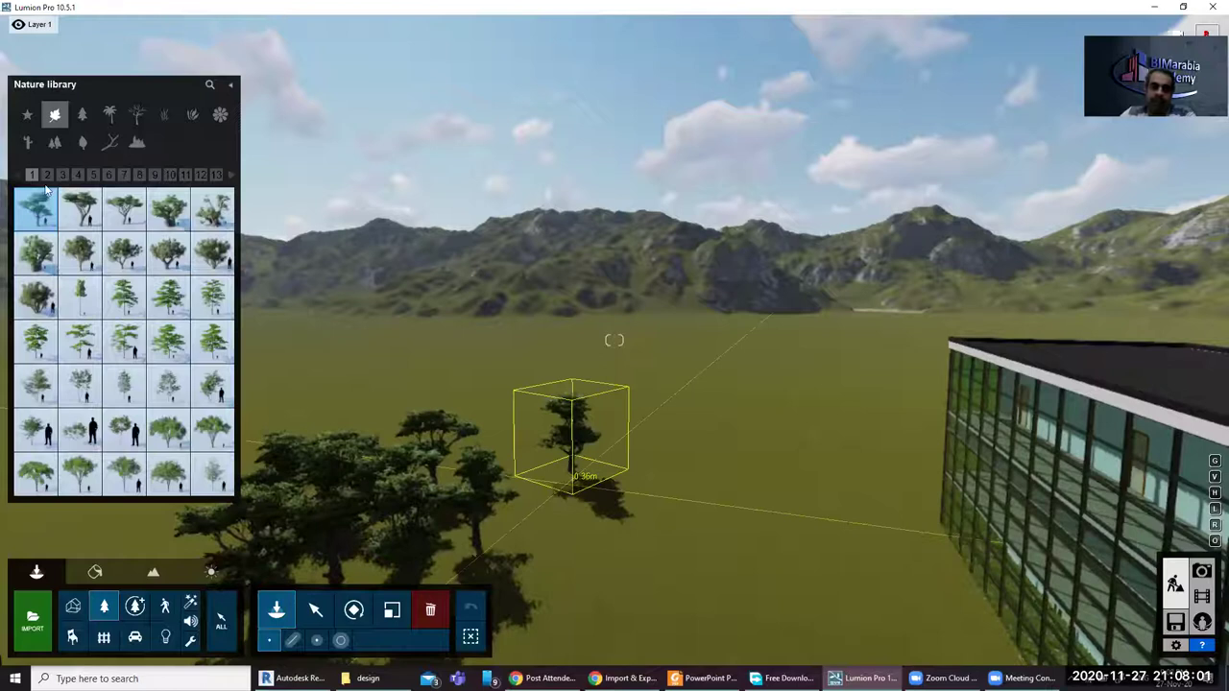
left_click(549, 490)
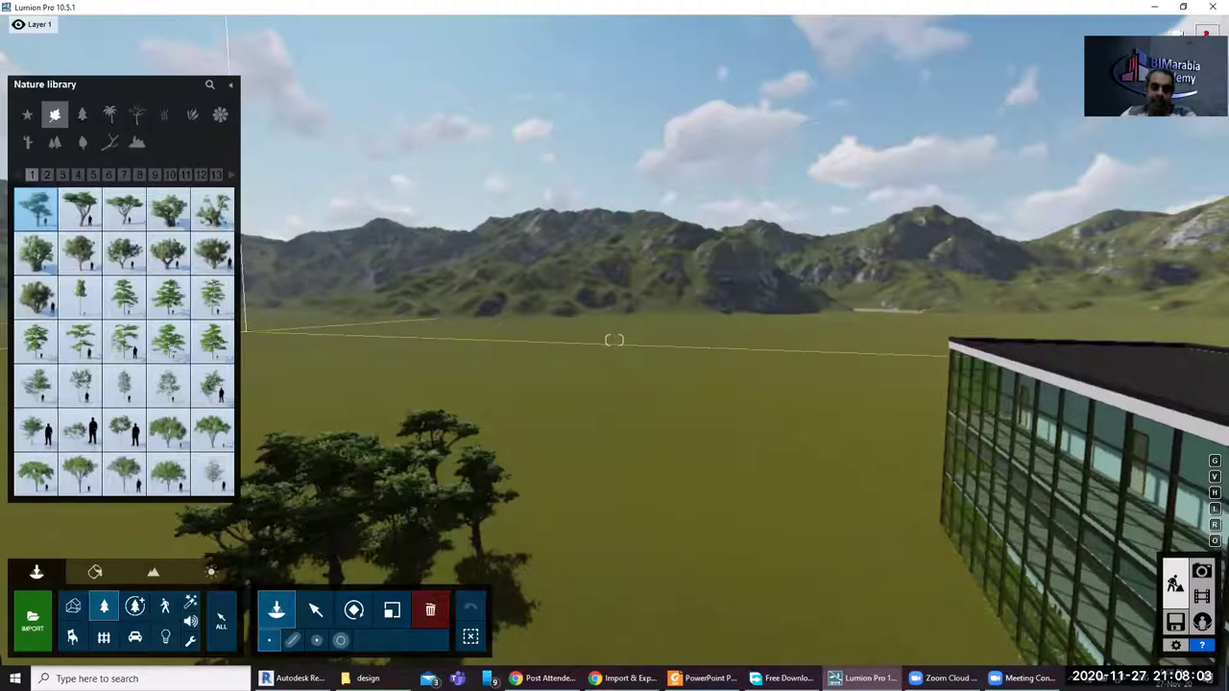
right_click_drag(550, 490, 548, 489)
Step: Raise the camera and star the Japanese maple in the Fine-detail Nature library
key("q")
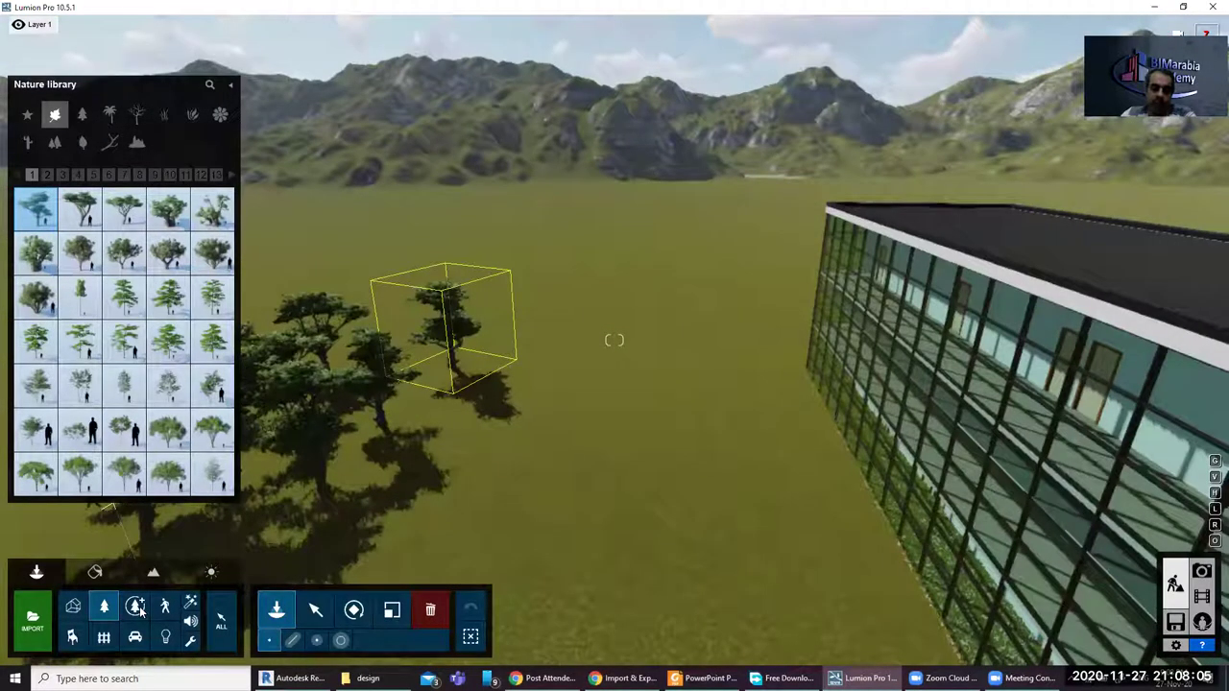
left_click(136, 607)
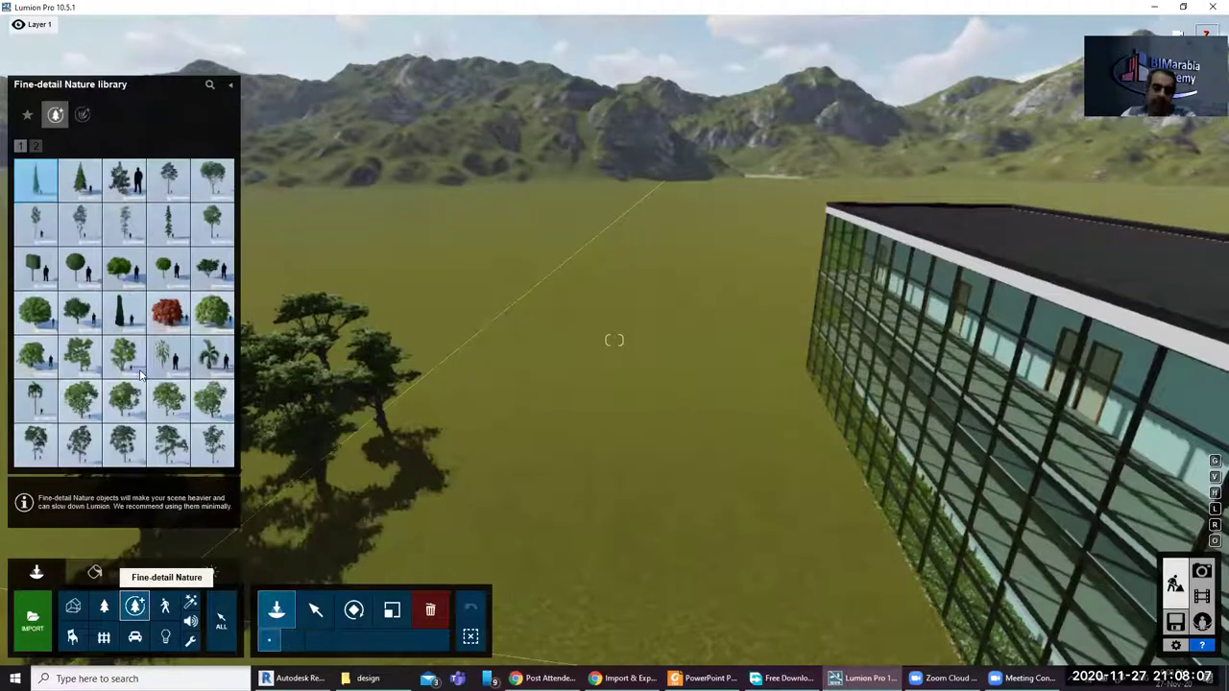
left_click(159, 309)
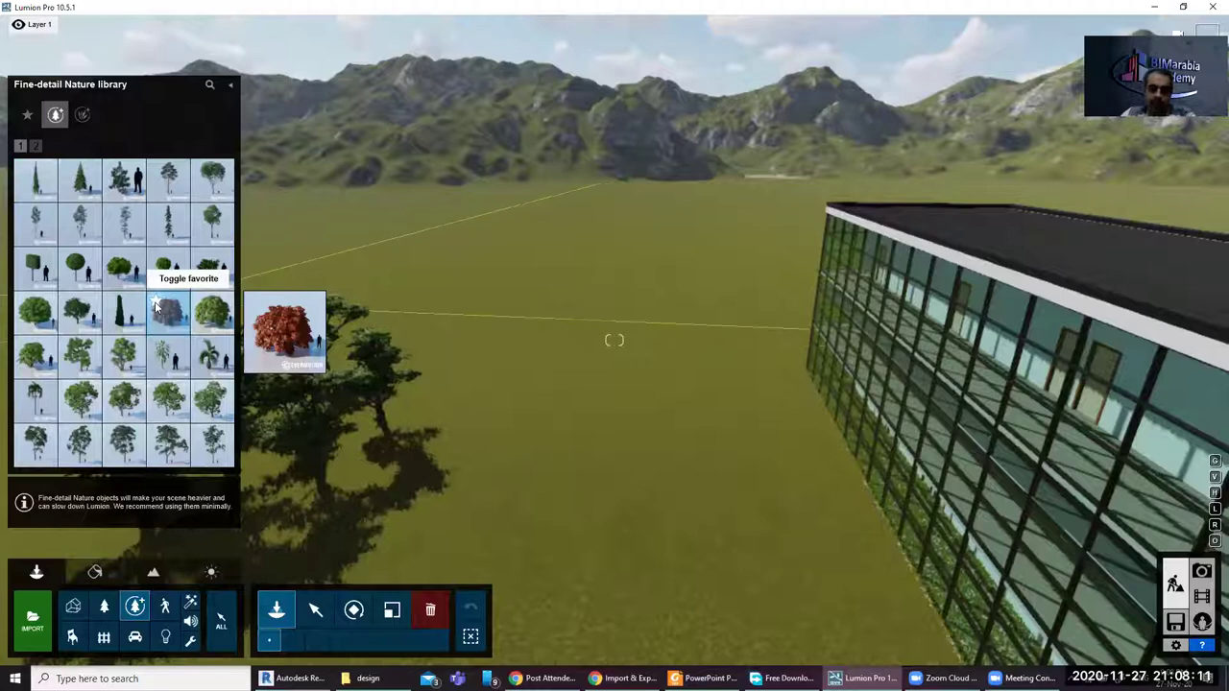
left_click(156, 305)
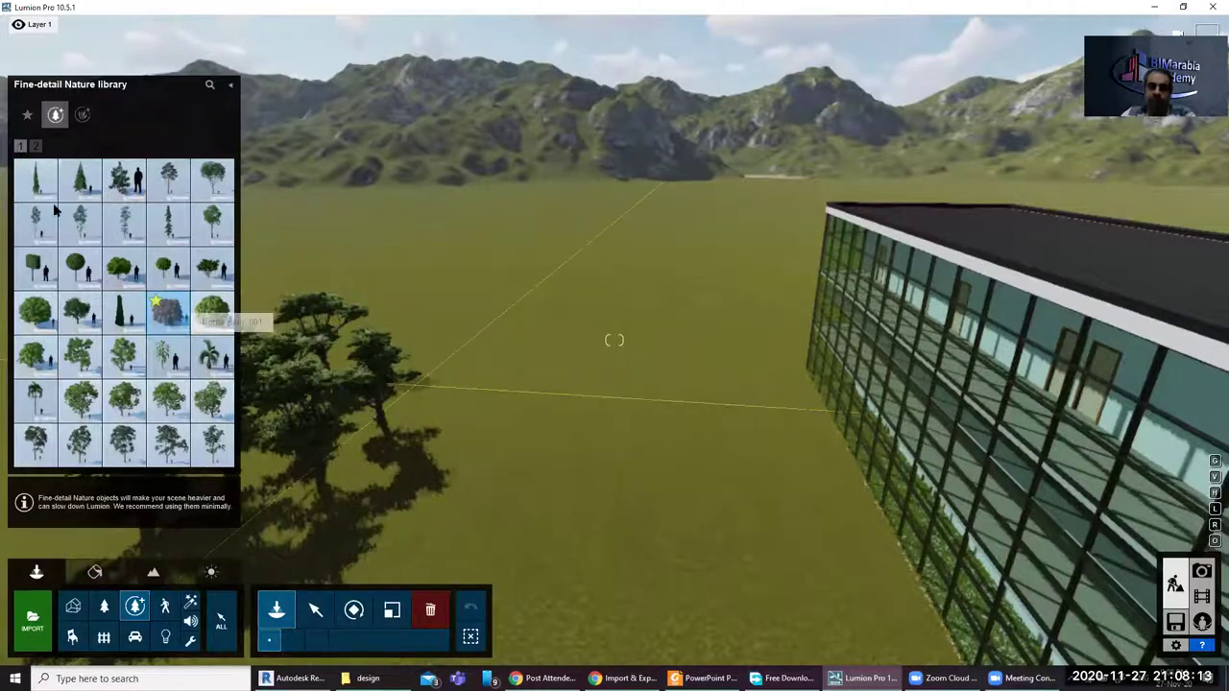
left_click(471, 398)
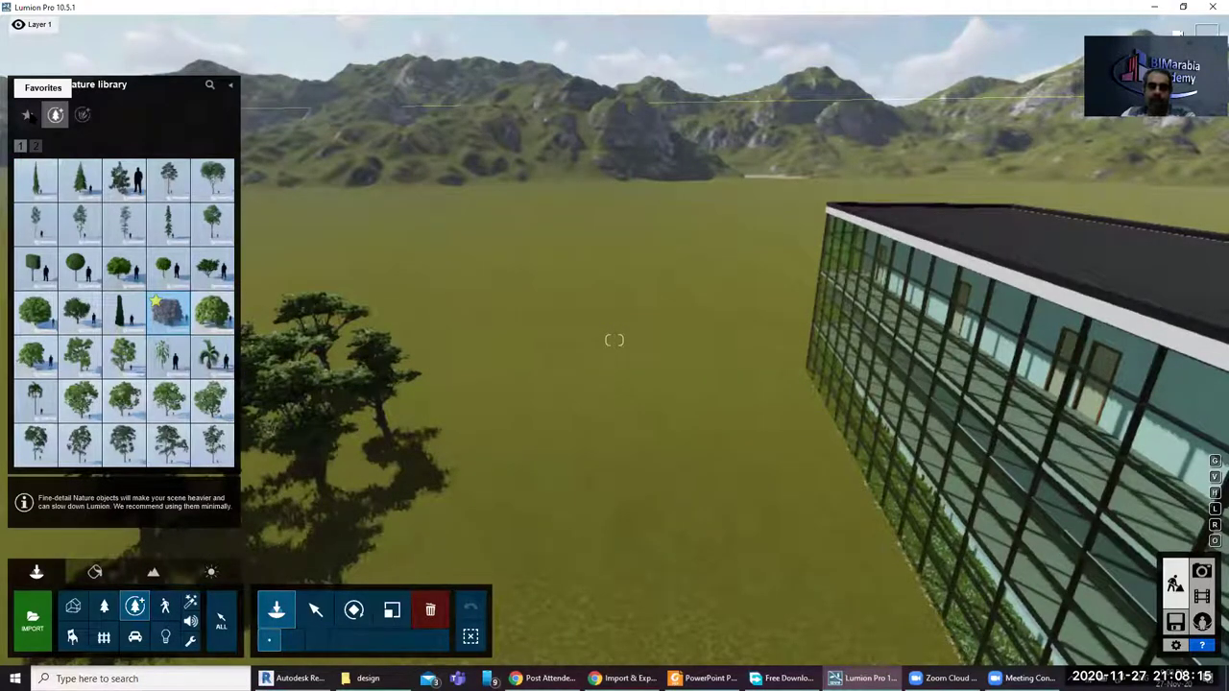
Step: Check the Favorites list, then place a red Japanese maple beside the trees
left_click(28, 114)
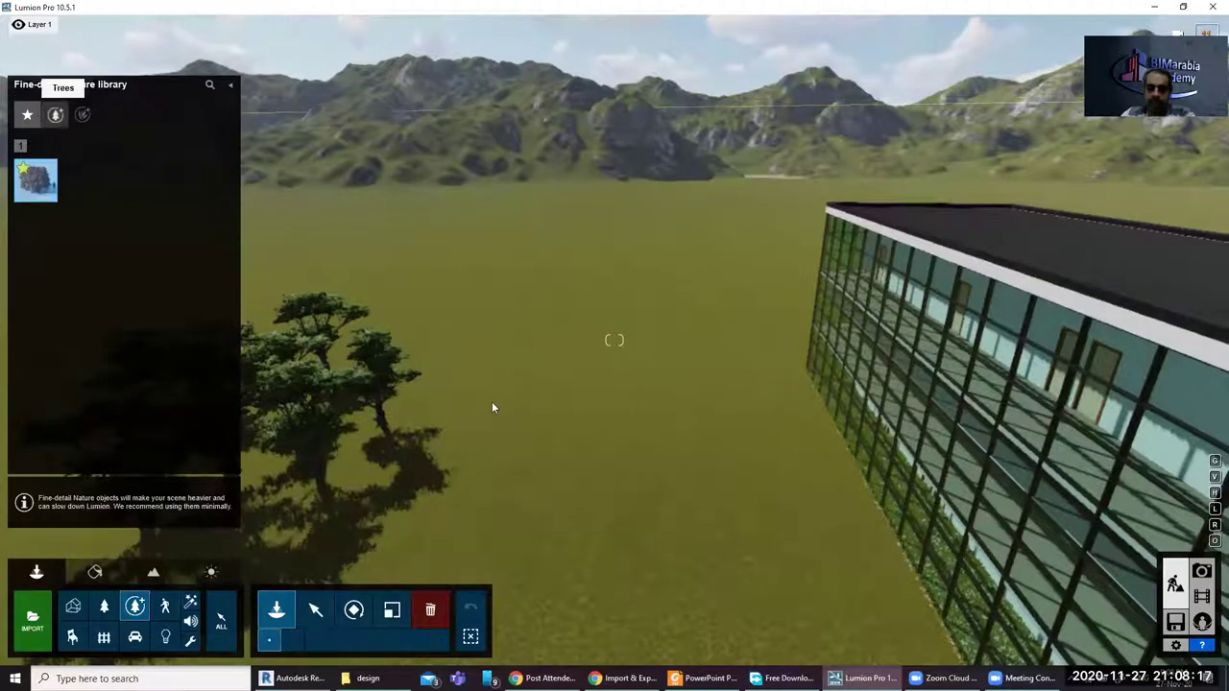
left_click(55, 114)
left_click(460, 413)
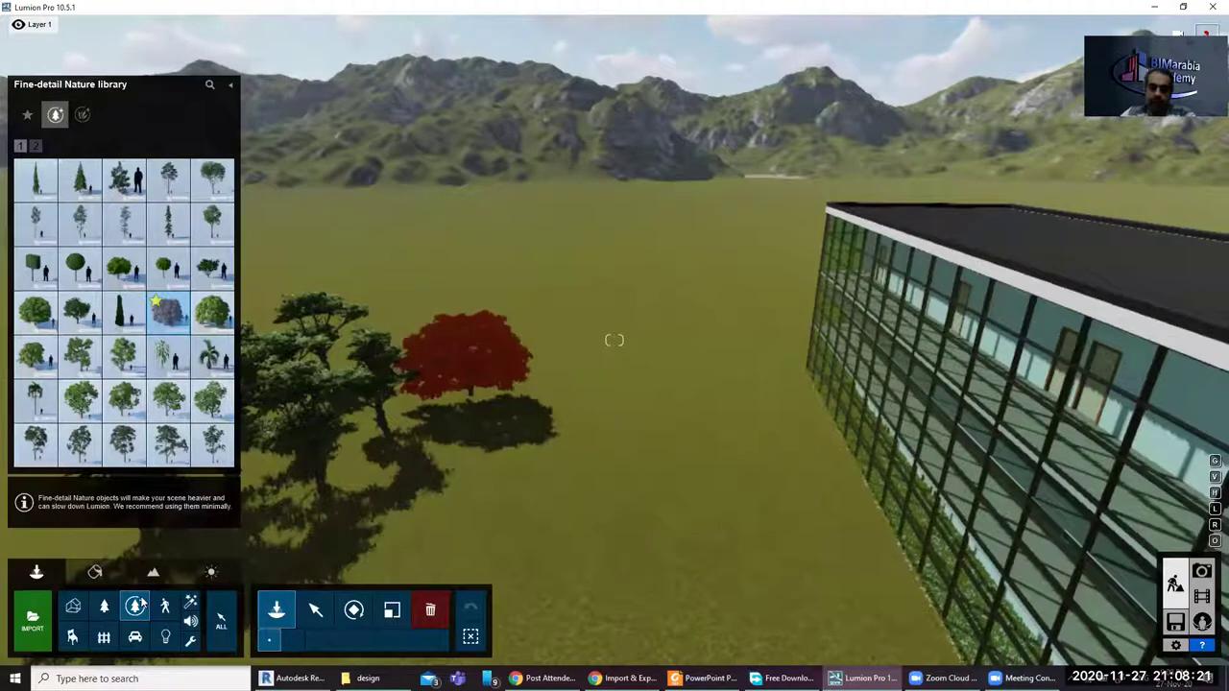
Step: Place four Man Arab 0001 Idle figures on the grass
left_click(171, 611)
mouse_move(212, 388)
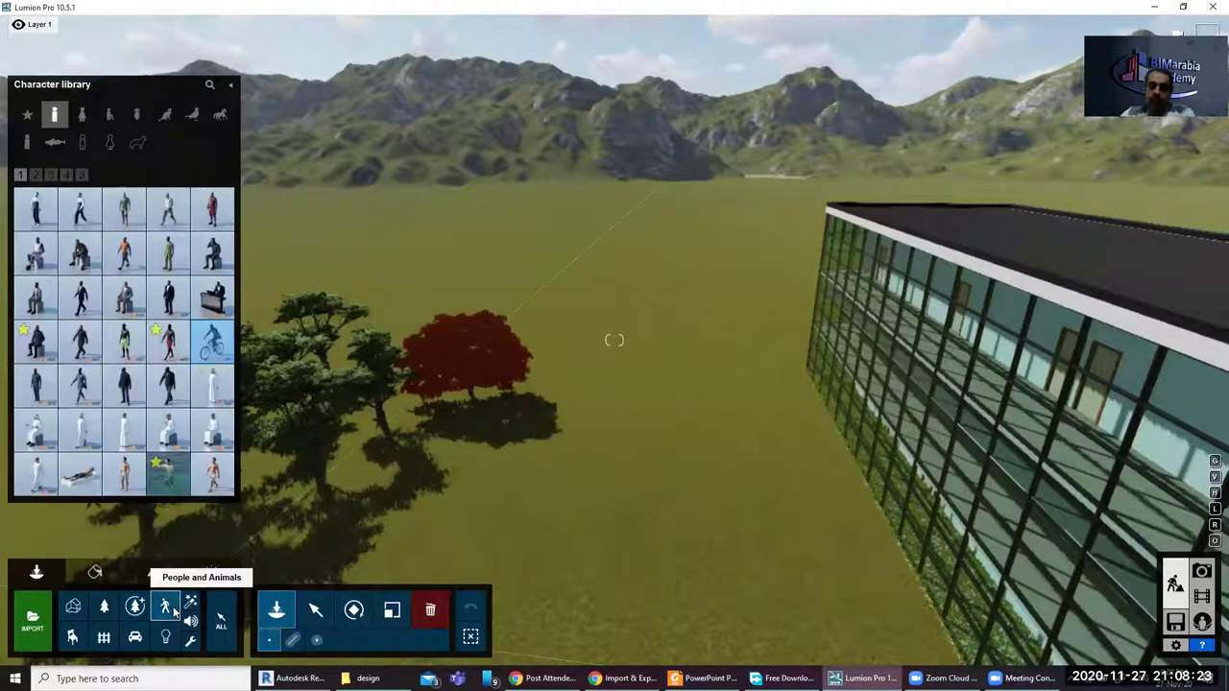
left_click(213, 392)
left_click(641, 436)
left_click(632, 468)
left_click(601, 499)
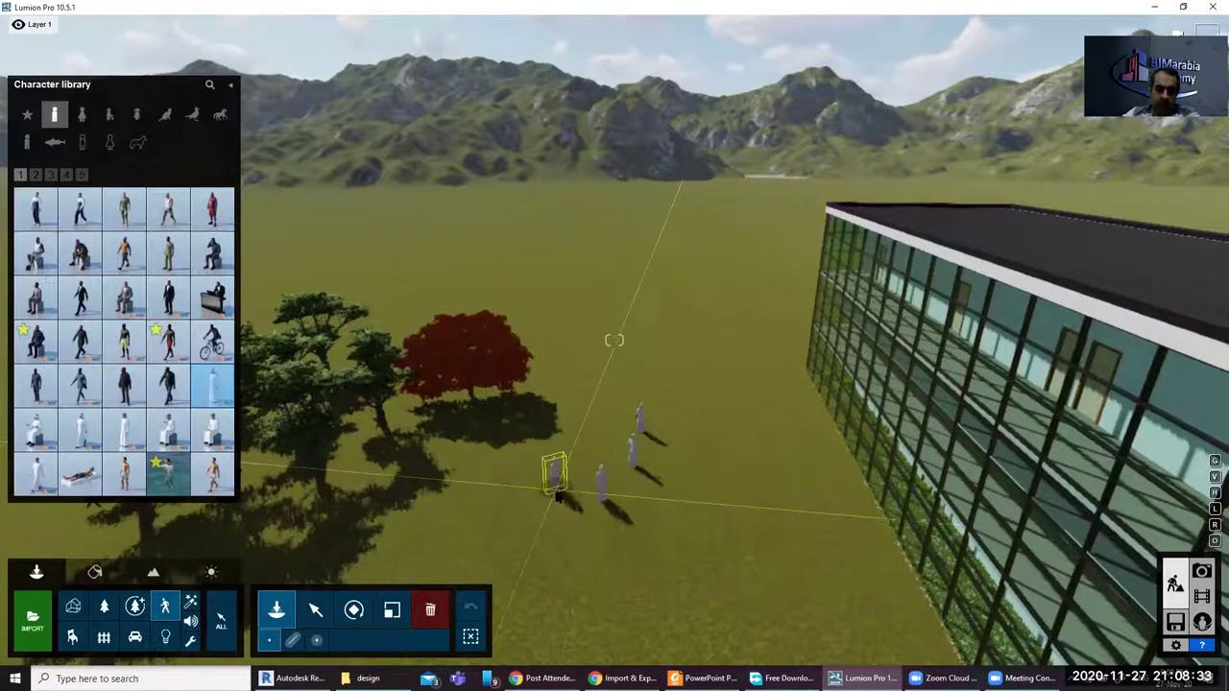
left_click(555, 492)
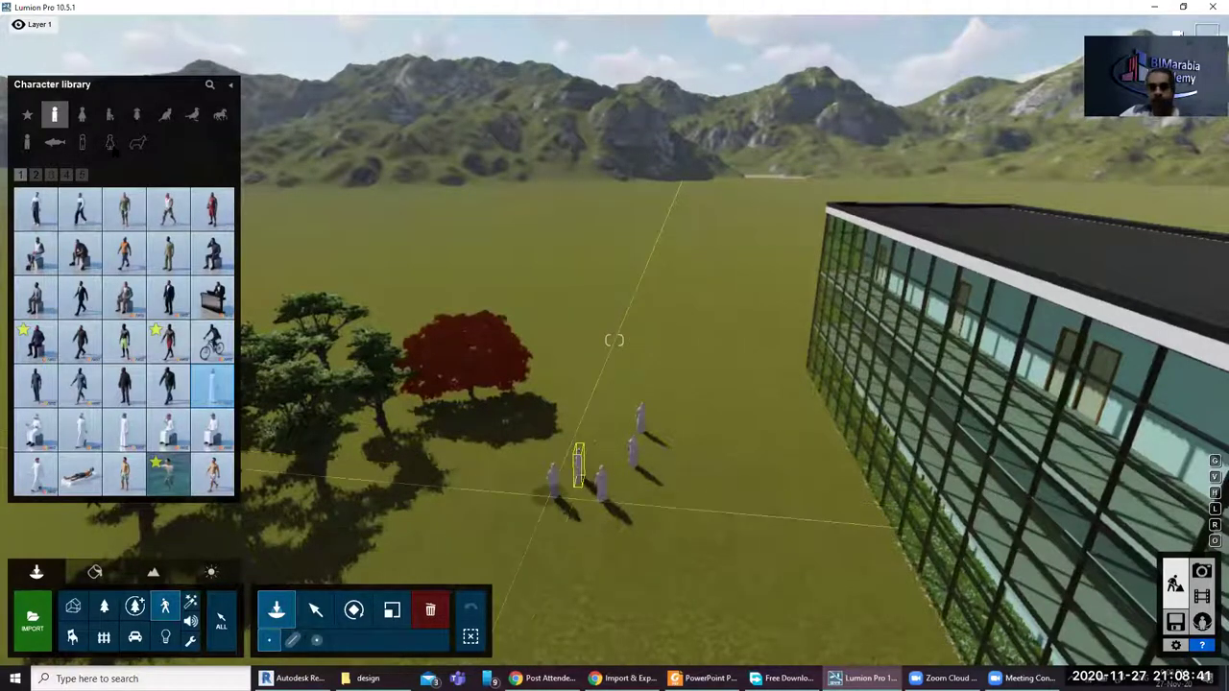
mouse_move(55, 142)
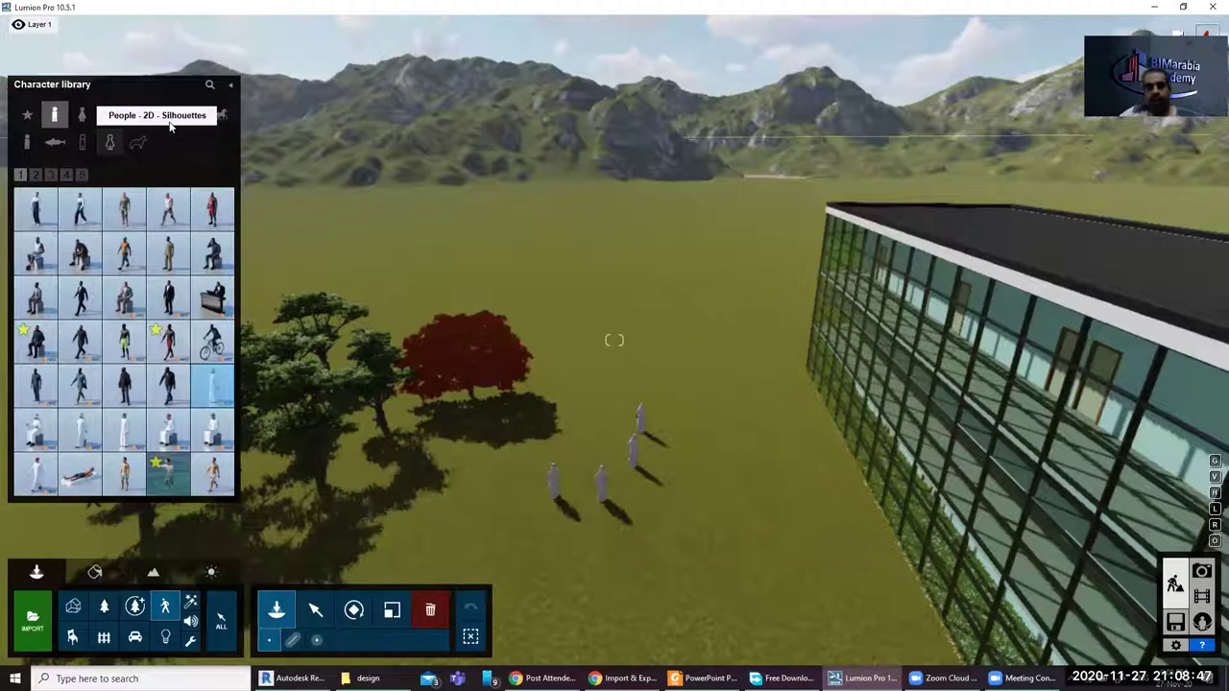
Step: Place a Duck 001 Flying bird over the grass beside the figures
left_click(191, 116)
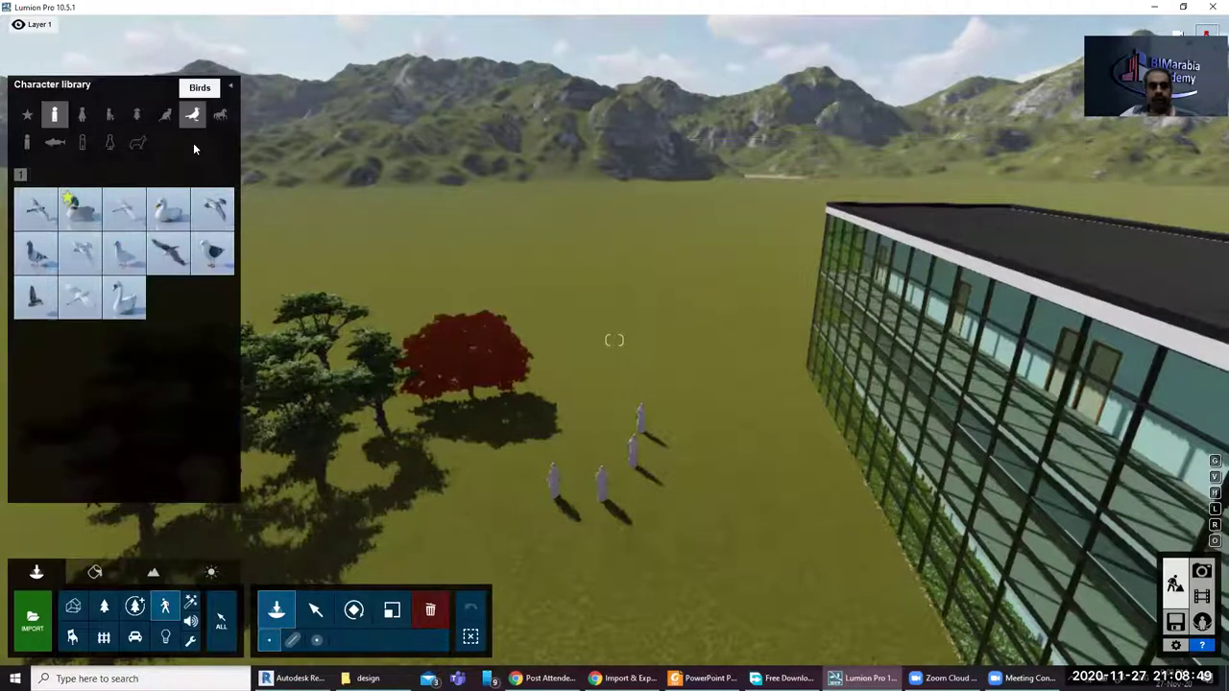
left_click(38, 219)
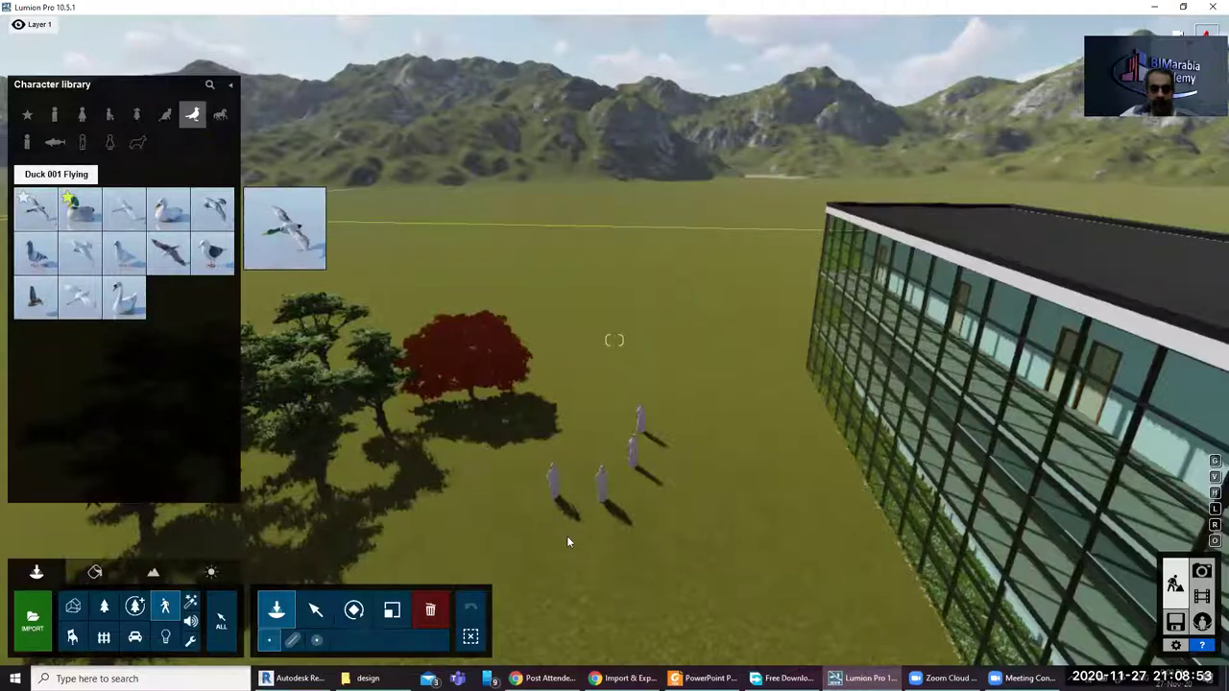
left_click(125, 216)
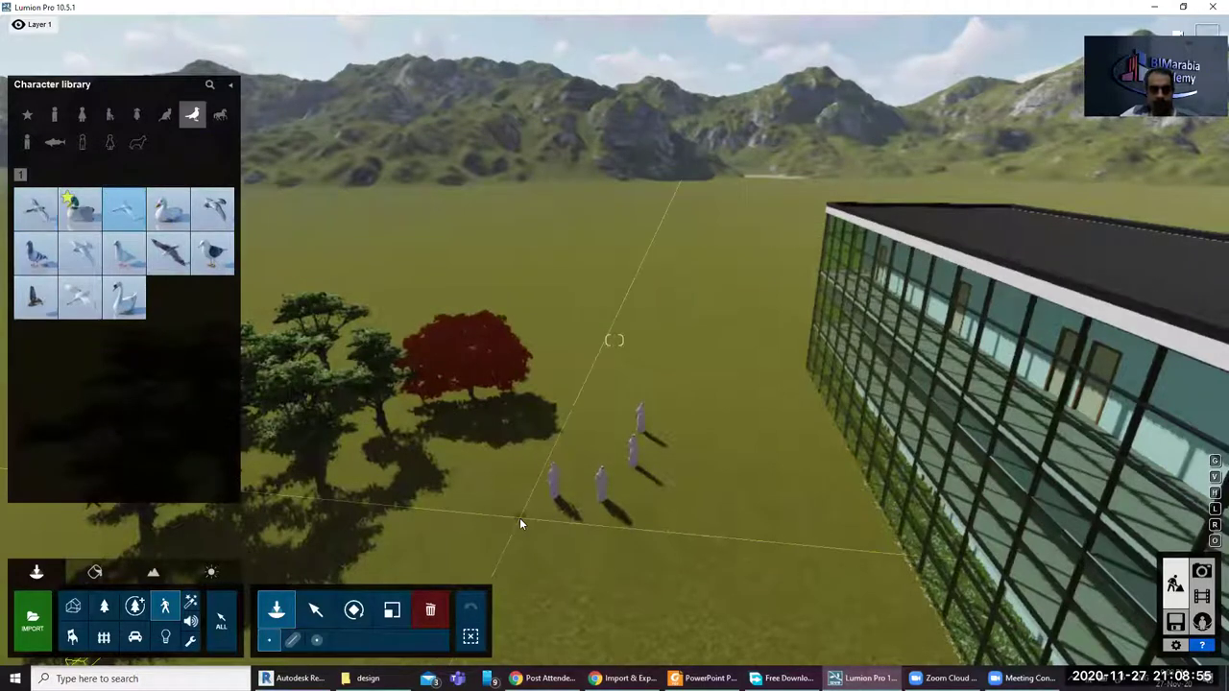
left_click(547, 528)
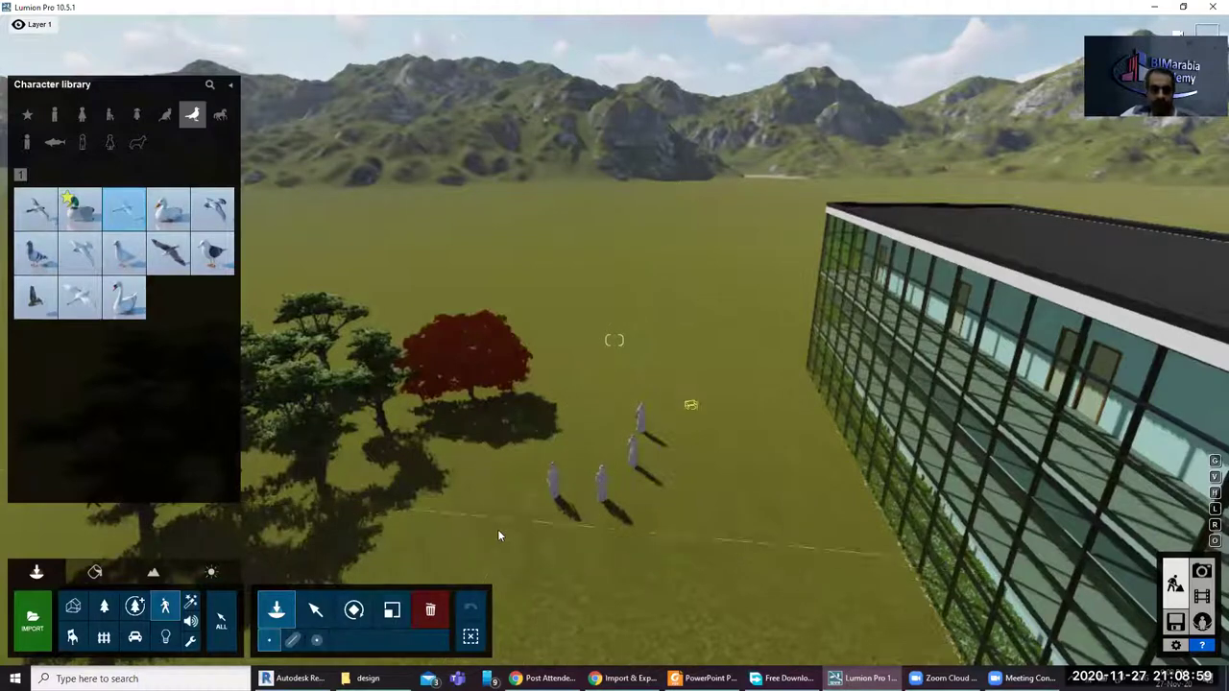
Step: Raise and tilt the camera over the lawn, then select the placed flying duck
key("q")
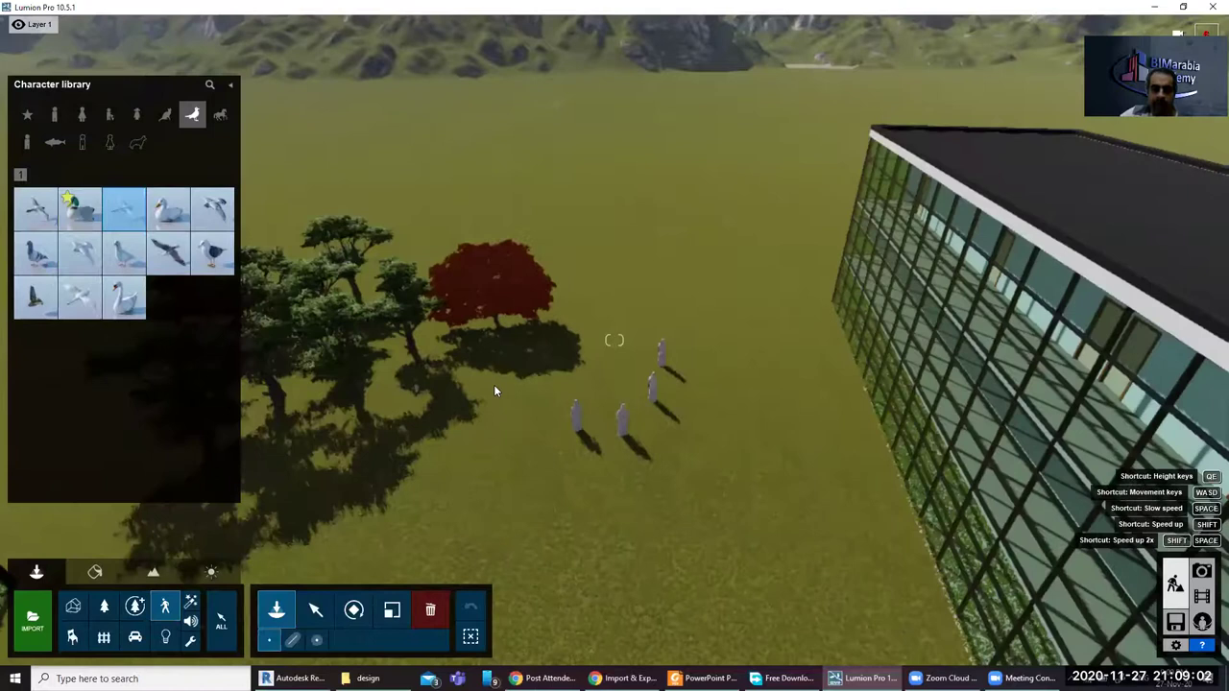
right_click_drag(494, 384, 459, 424)
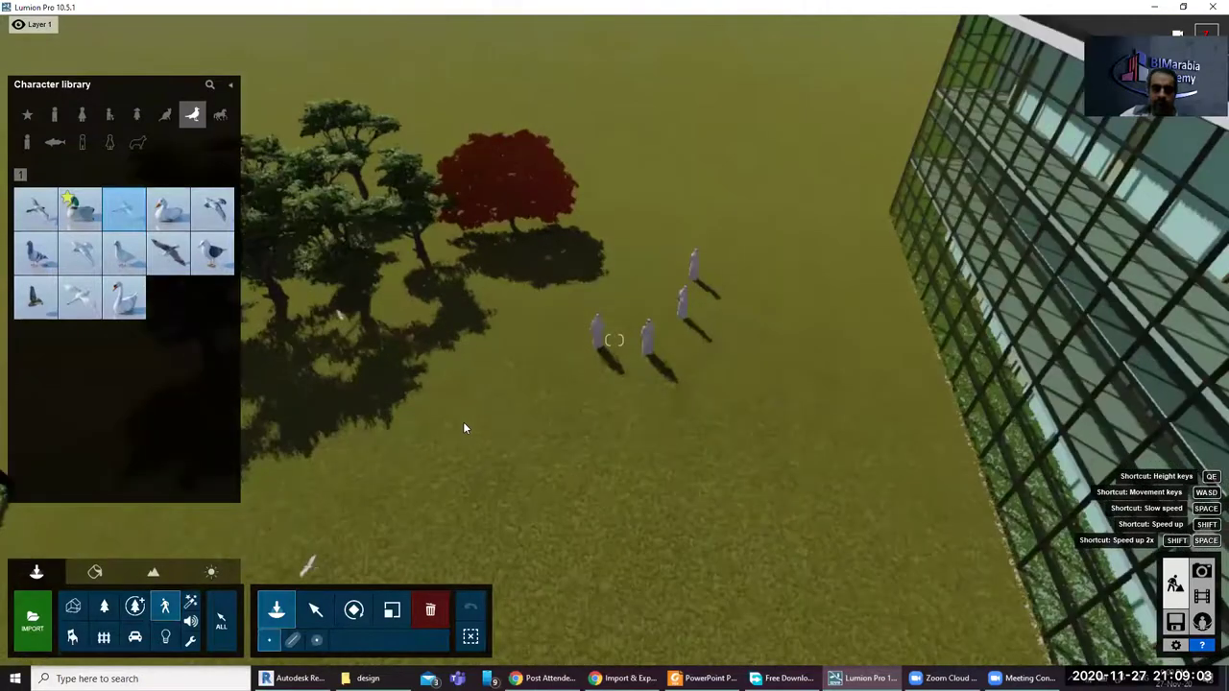
key("q")
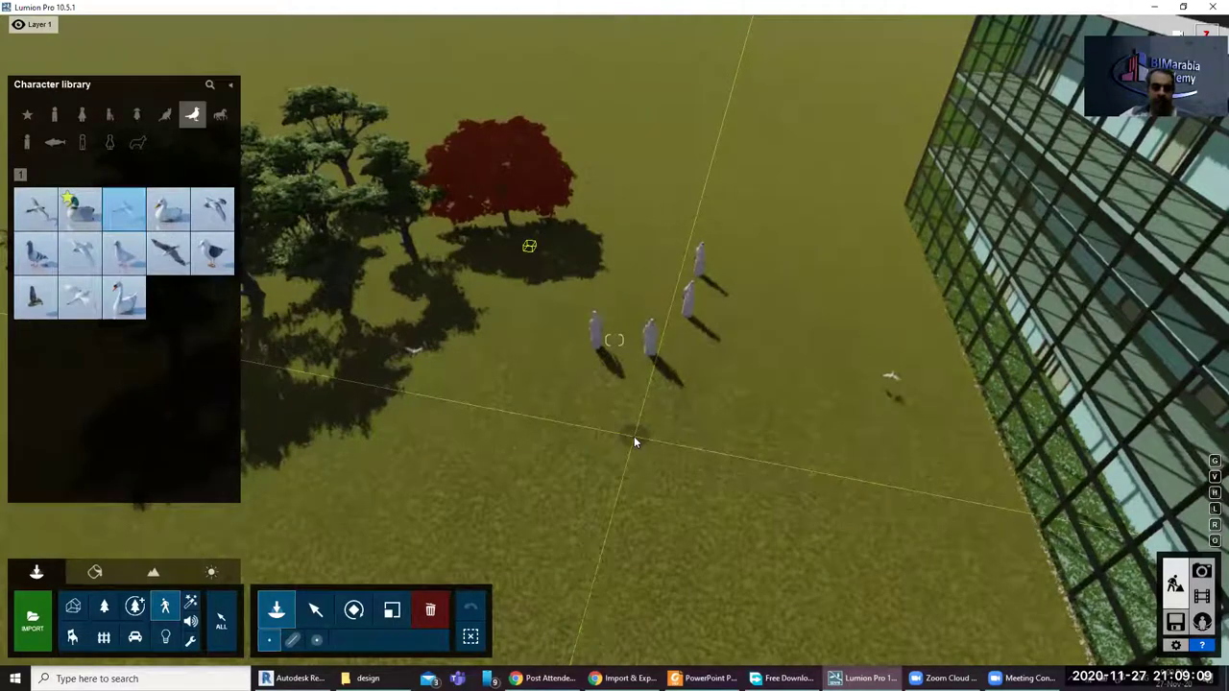
left_click(315, 610)
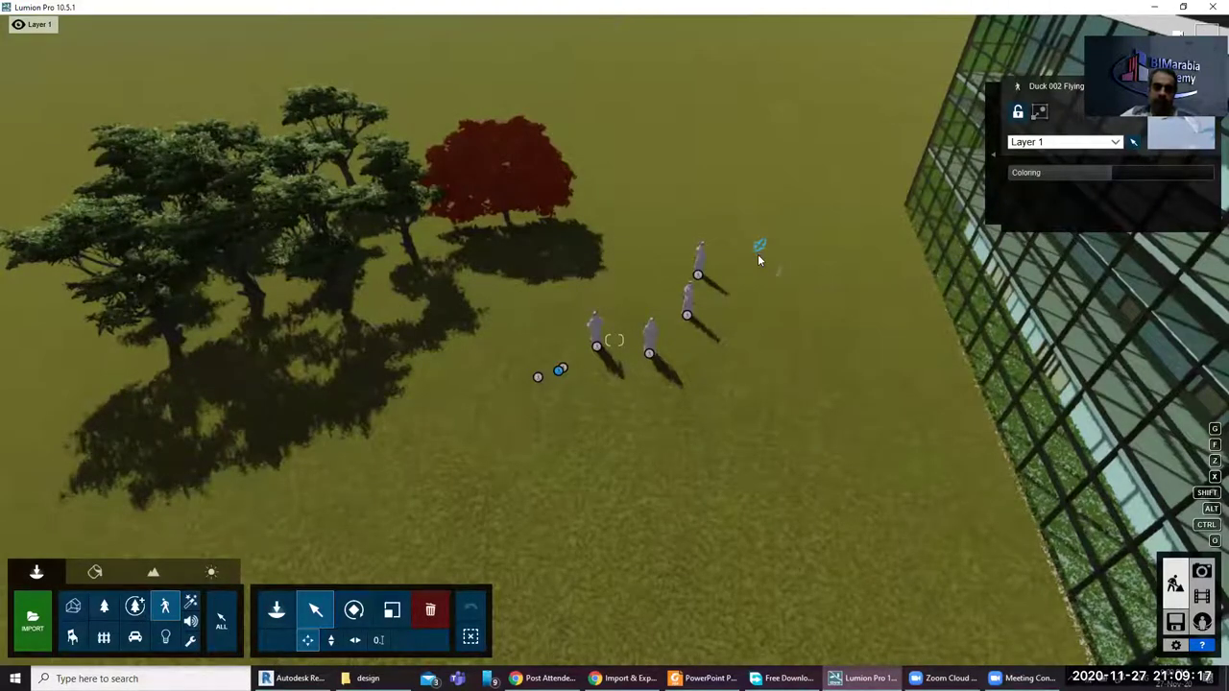
Step: Move the top Man Arab figure toward the building, to X 40.7, Y 0.01, Z -4.05
left_click(698, 279)
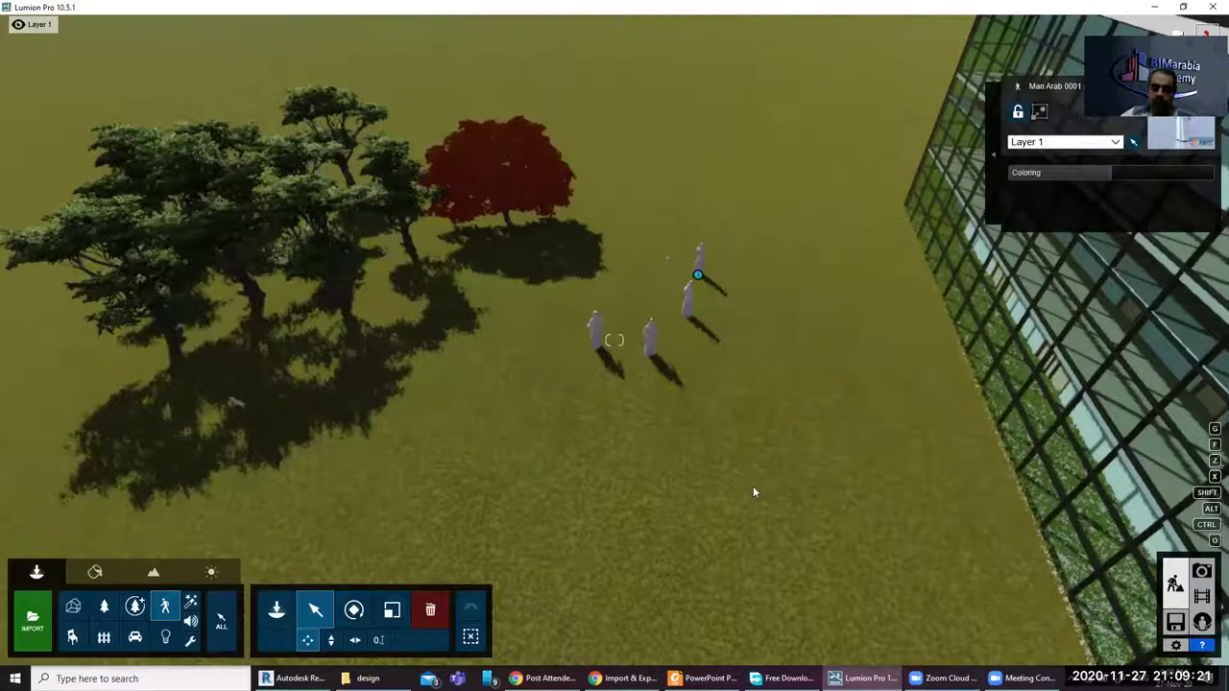
left_click_drag(752, 492, 754, 485)
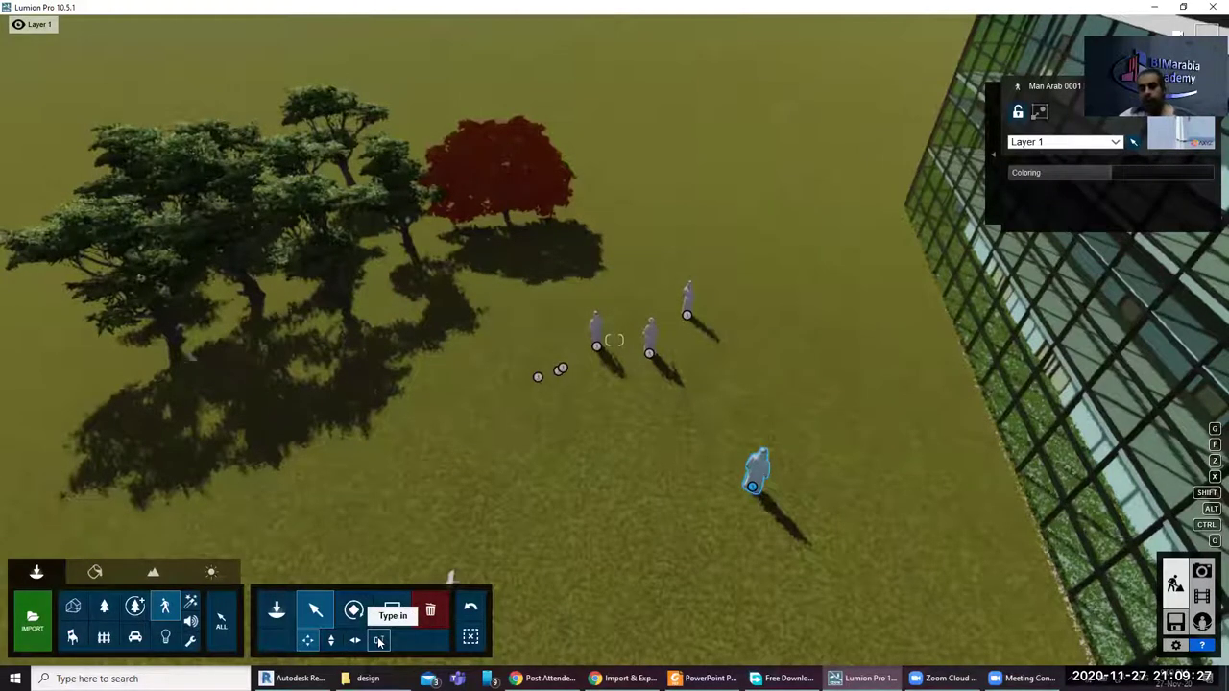
left_click(380, 641)
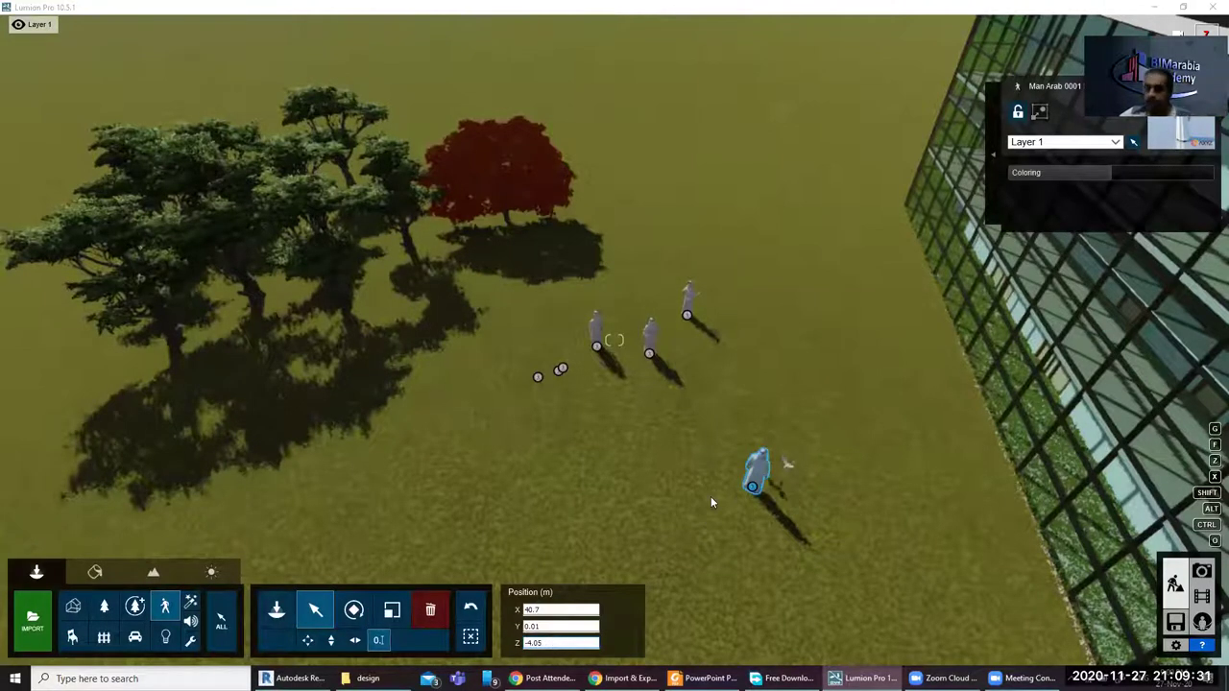
left_click(189, 605)
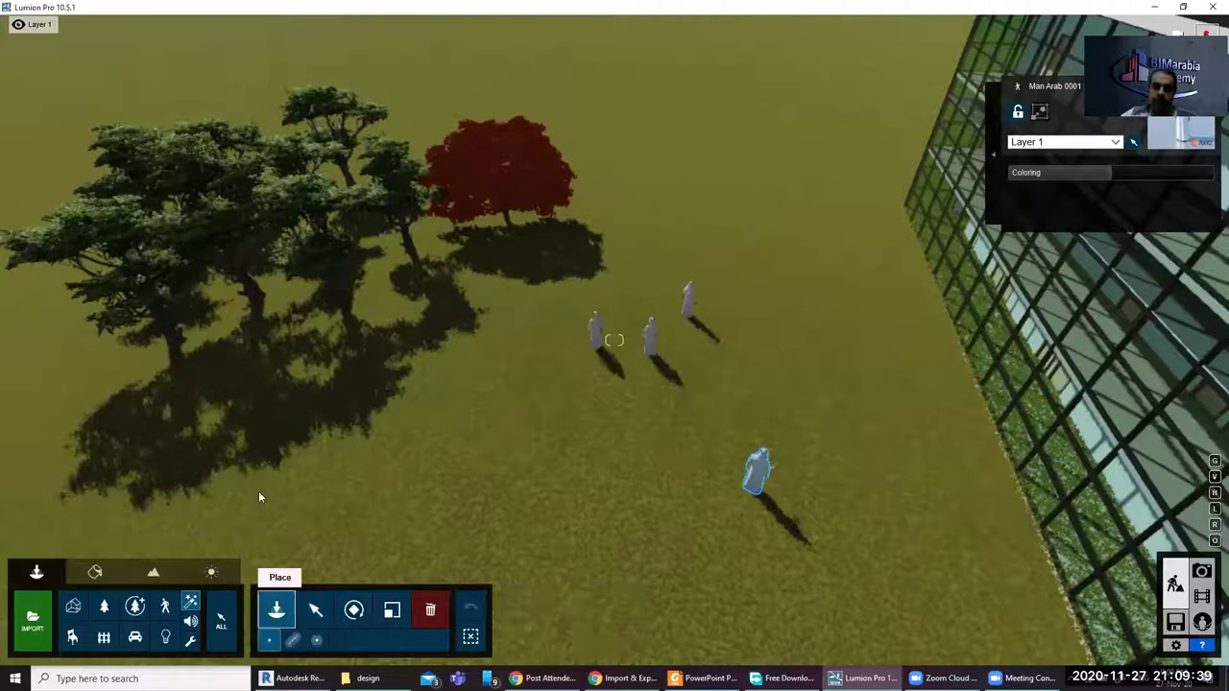
Step: Place two Fountain002 effects on the lawn left of the figures
left_click(277, 610)
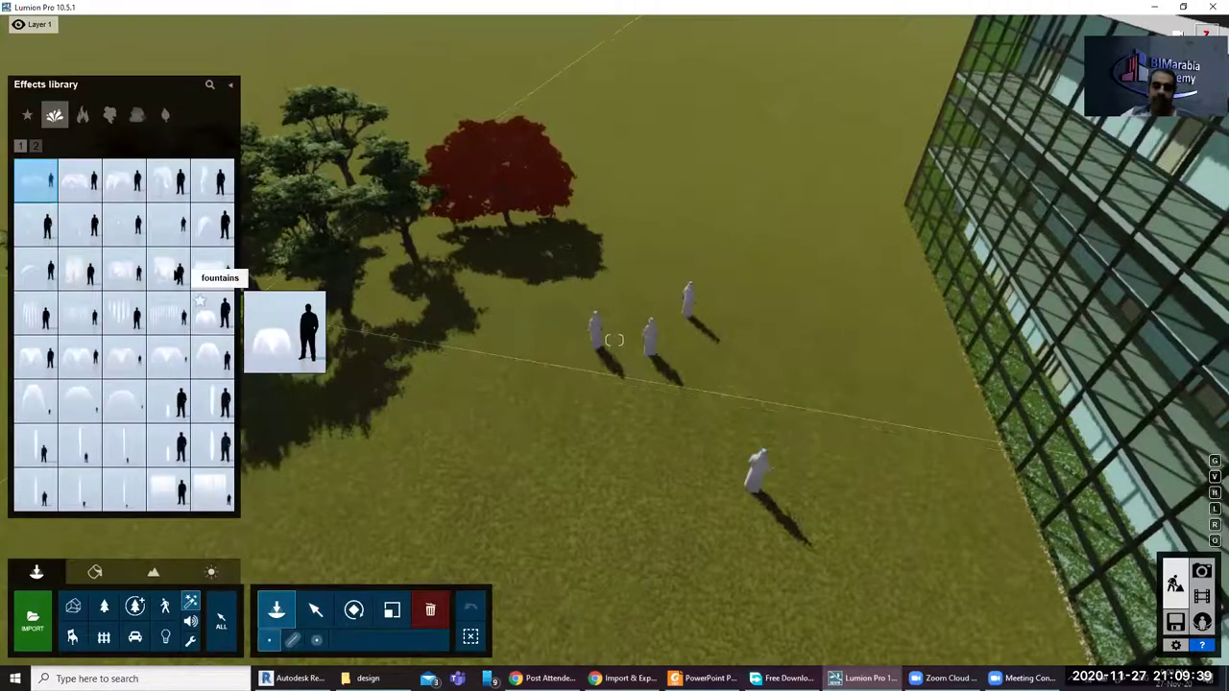
left_click(79, 180)
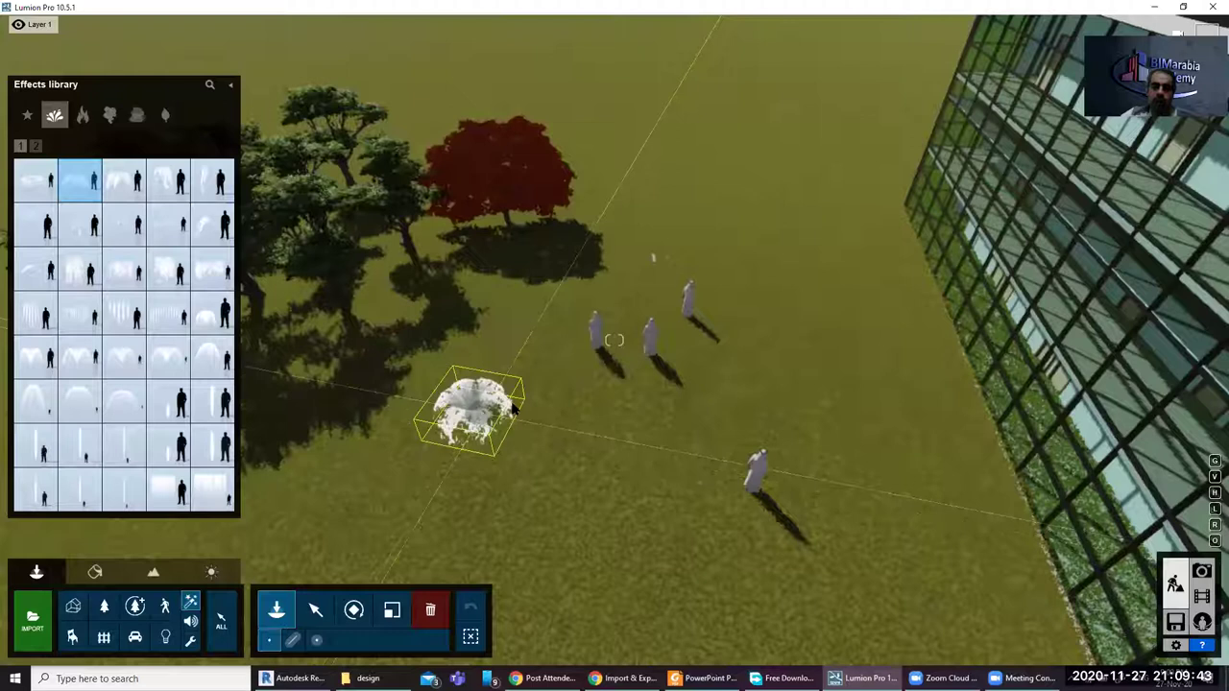
left_click(432, 422)
right_click_drag(435, 421, 432, 456)
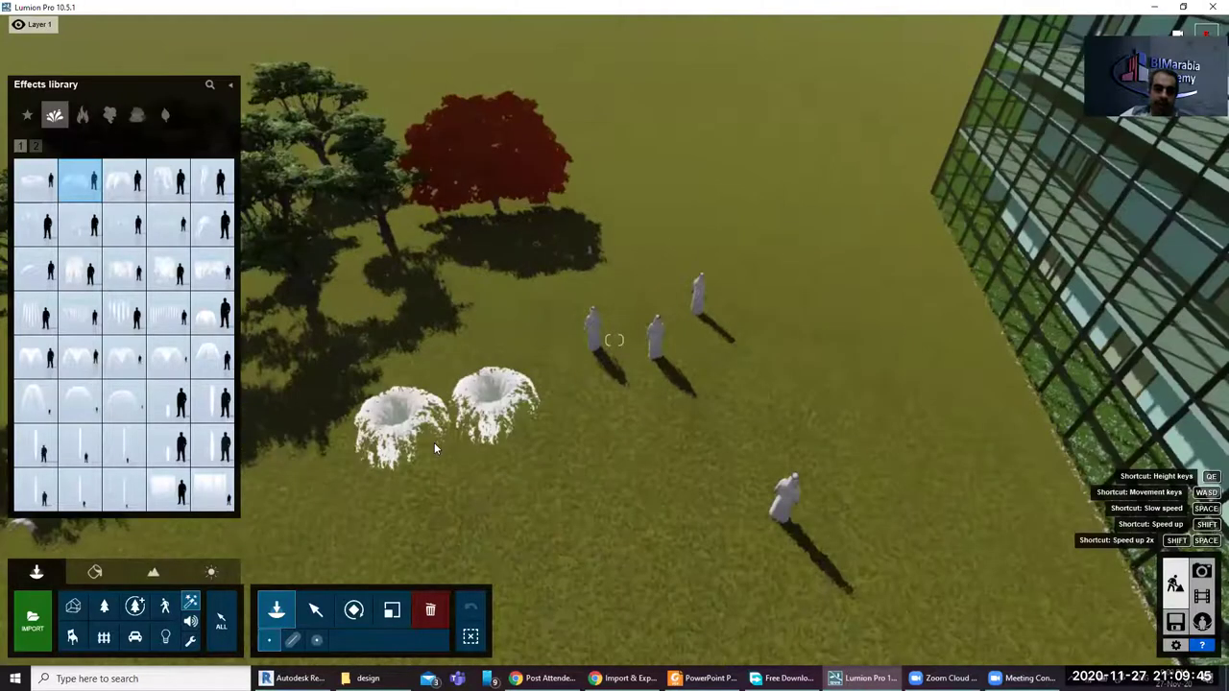
scroll(432, 457, "up", 2)
scroll(432, 457, "up", 2)
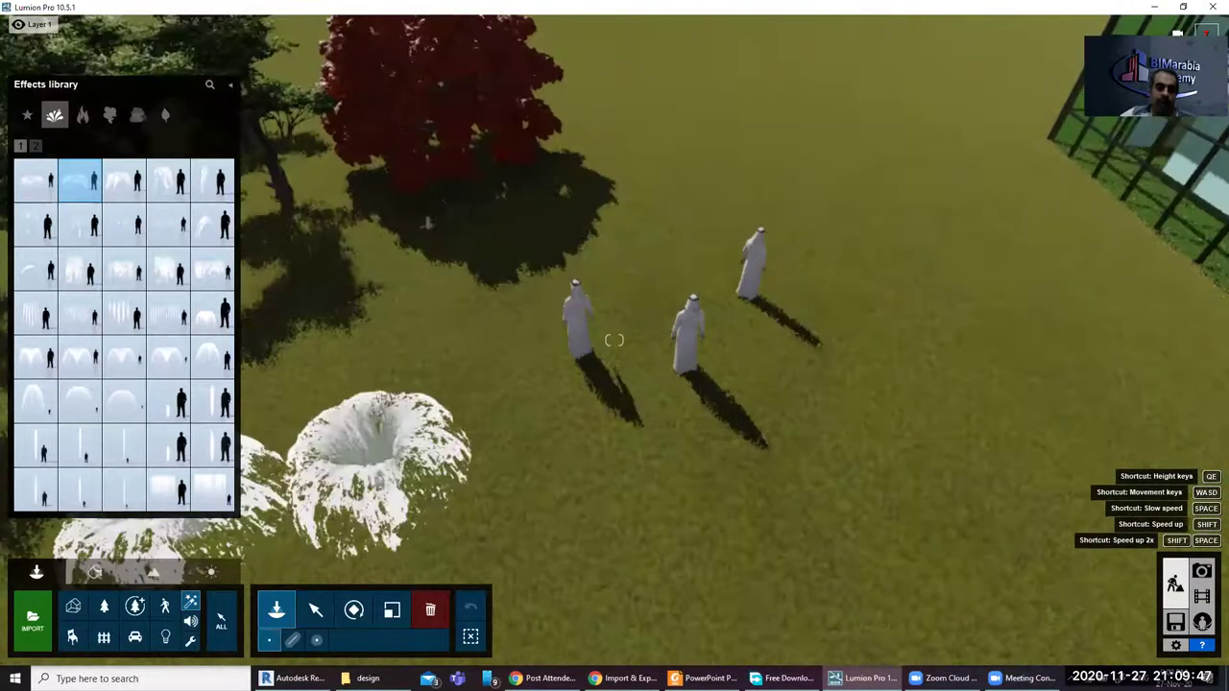
right_click_drag(432, 457, 393, 444)
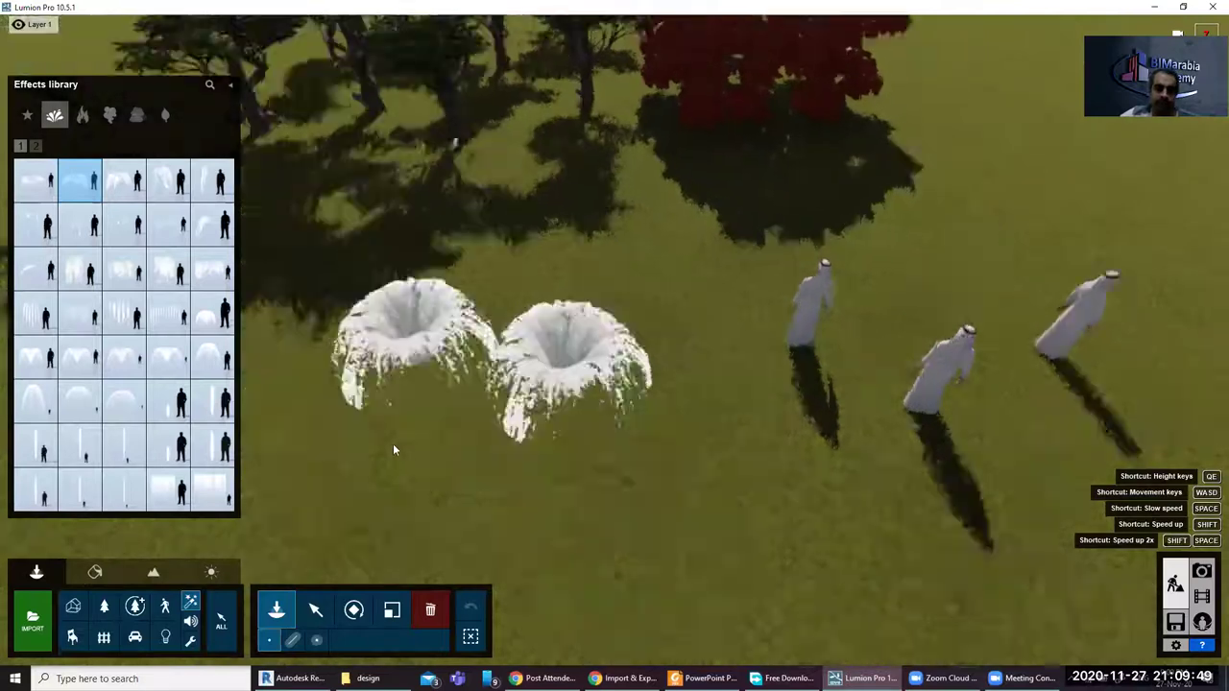
scroll(420, 432, "up", 2)
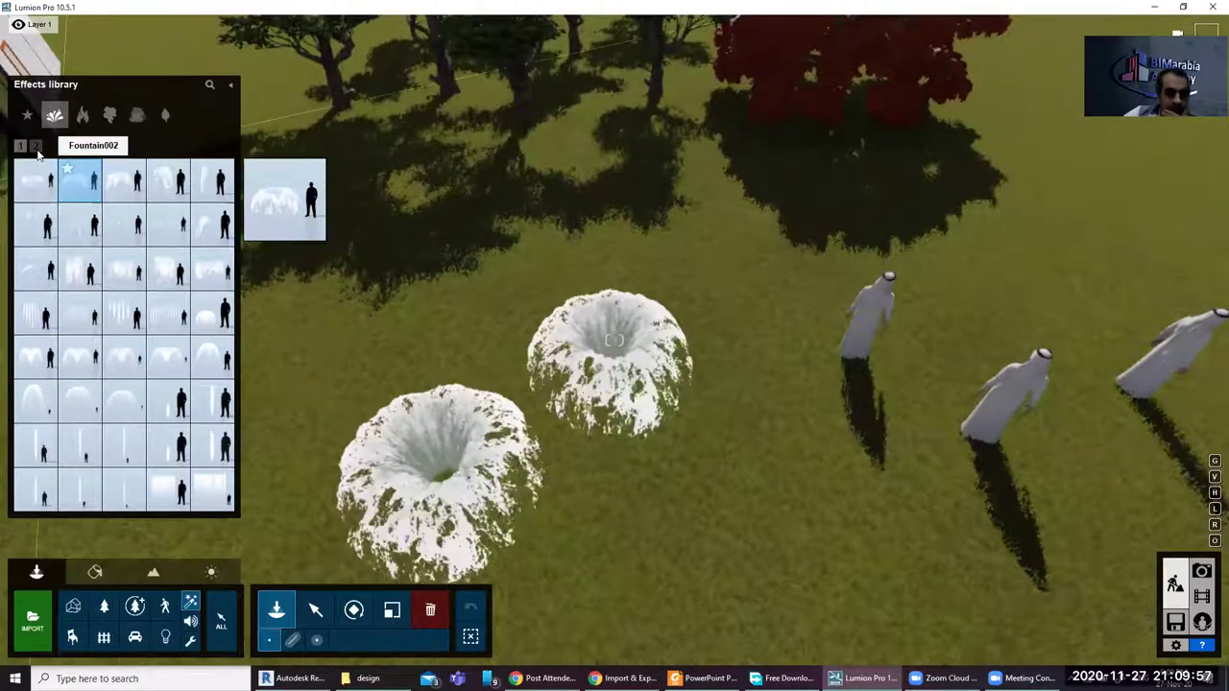
Step: Place a 'fountains' curtain effect against the building's glass wall
left_click(216, 495)
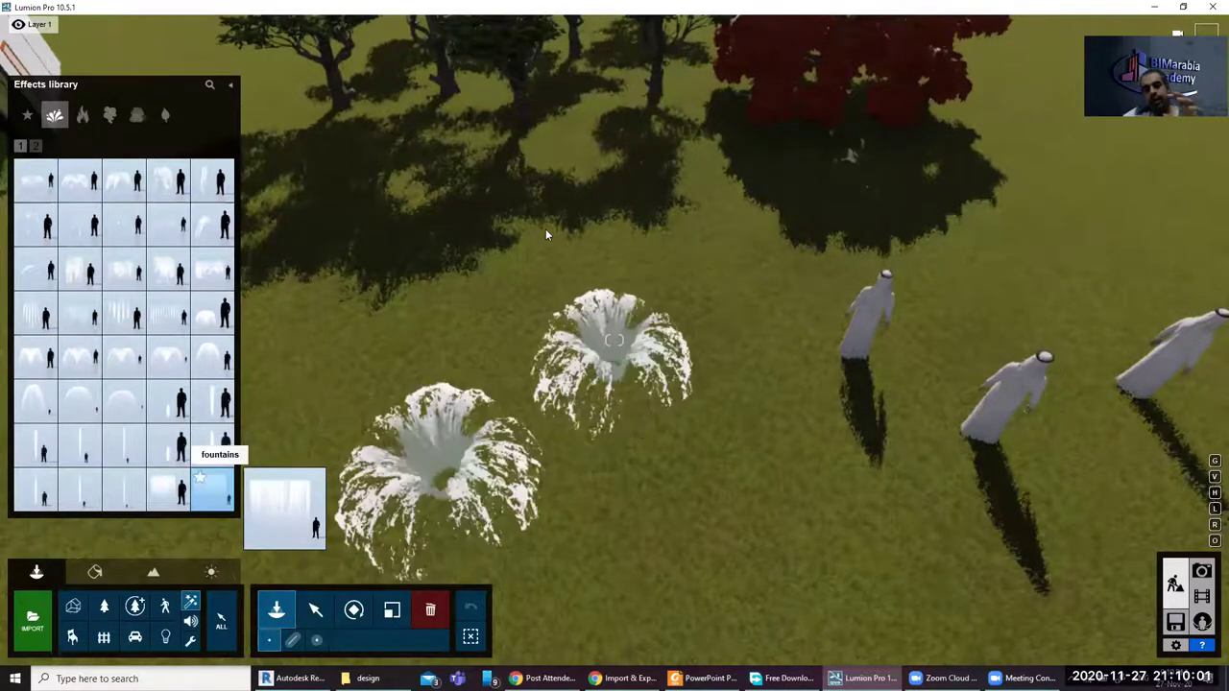
mouse_move(545, 228)
right_mouse_down()
mouse_move(620, 300)
mouse_move(496, 168)
mouse_move(509, 187)
right_mouse_up()
scroll(509, 179, "up", 1)
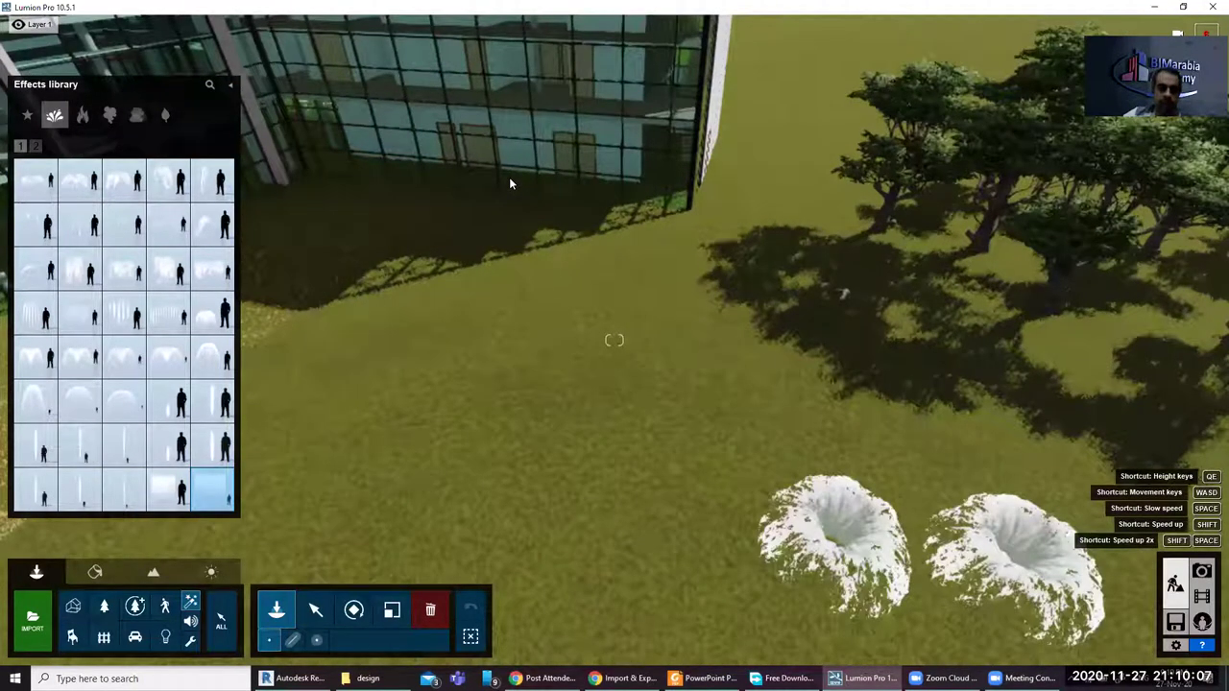
scroll(534, 175, "up", 1)
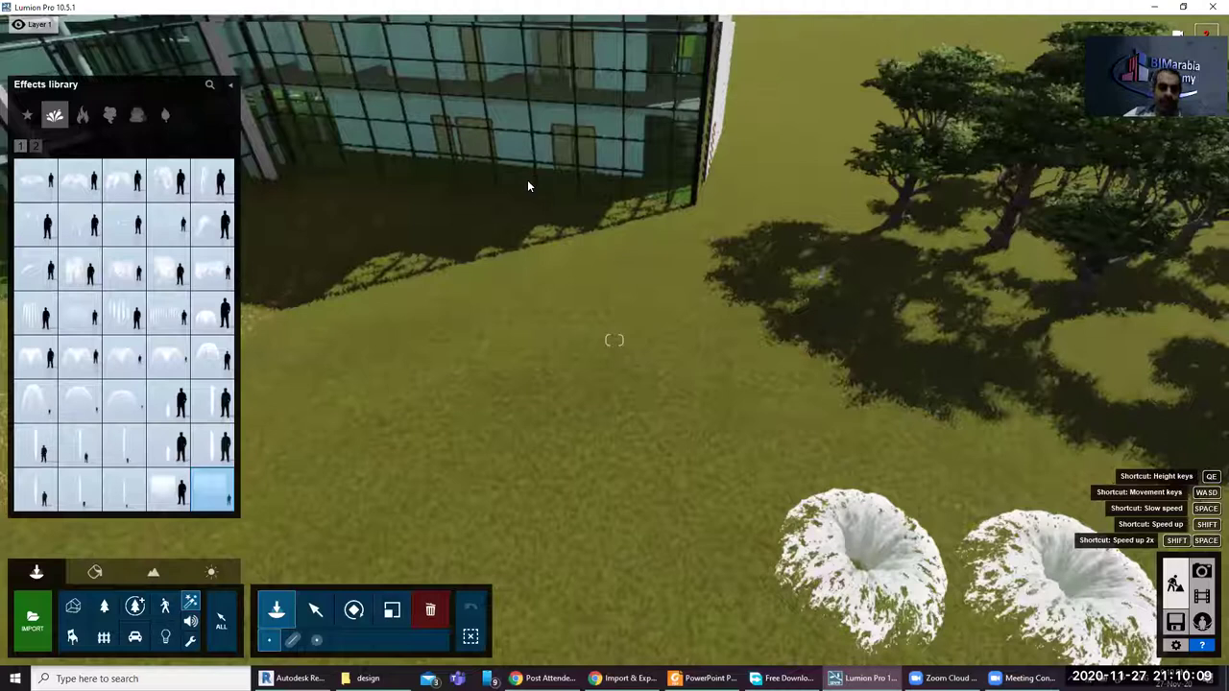
scroll(527, 180, "up", 1)
scroll(518, 172, "up", 1)
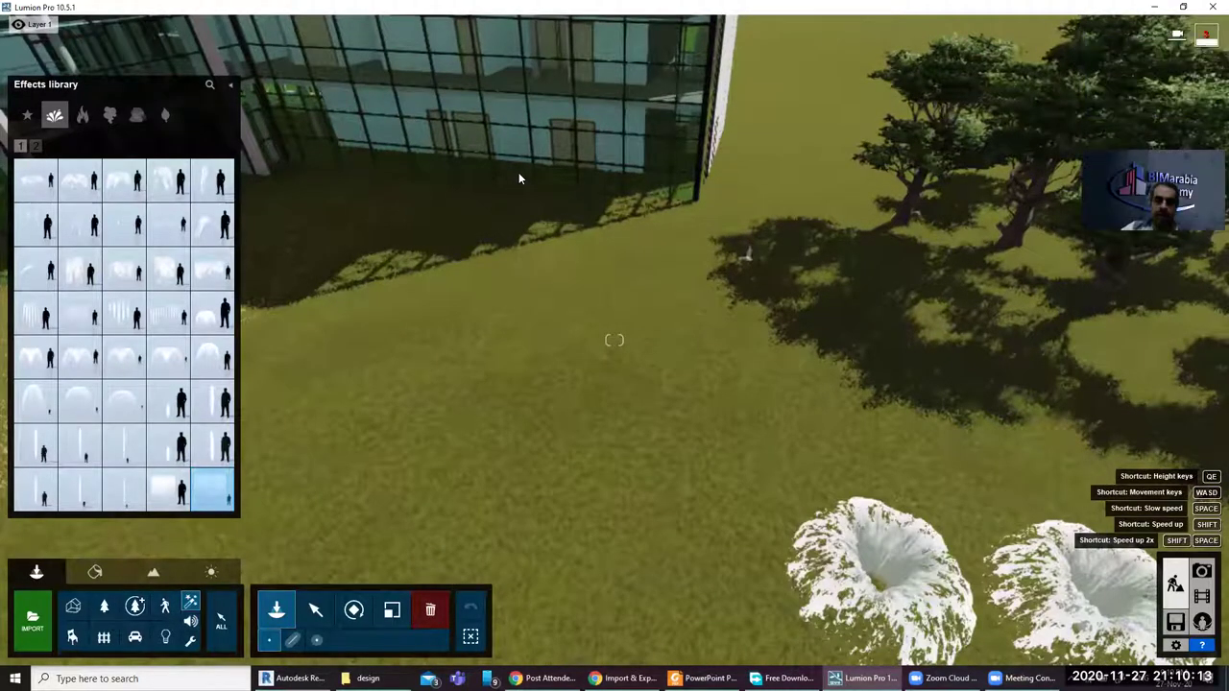
left_click(518, 176)
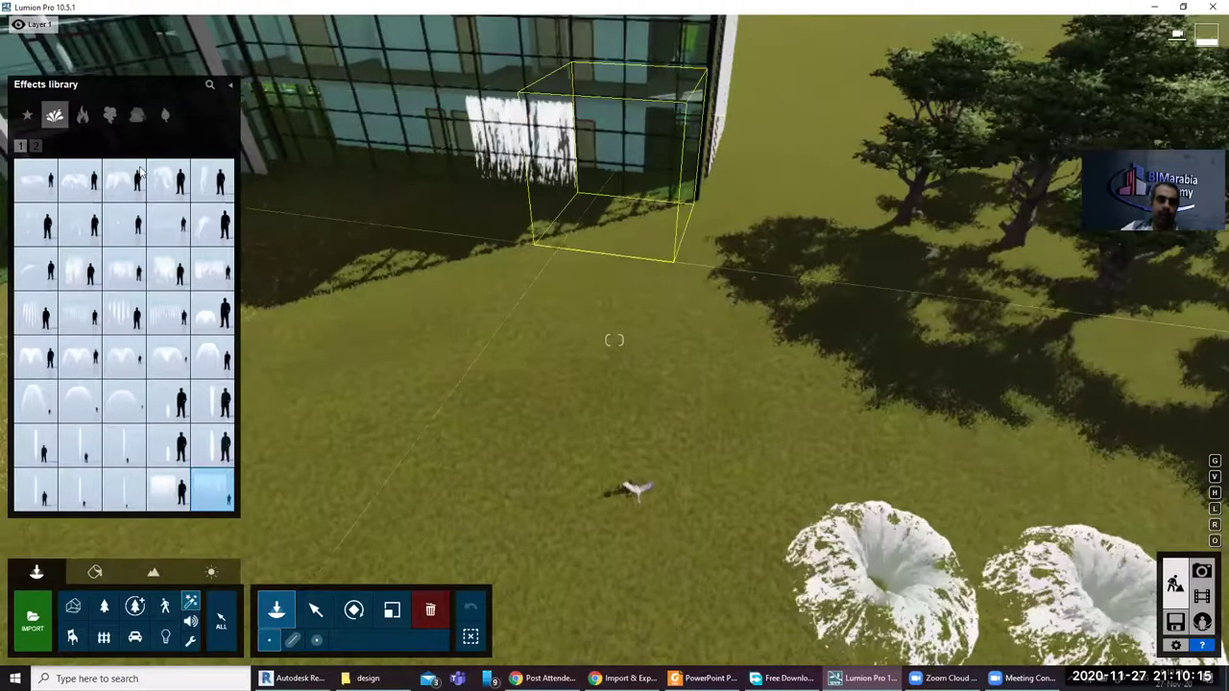
mouse_move(276, 610)
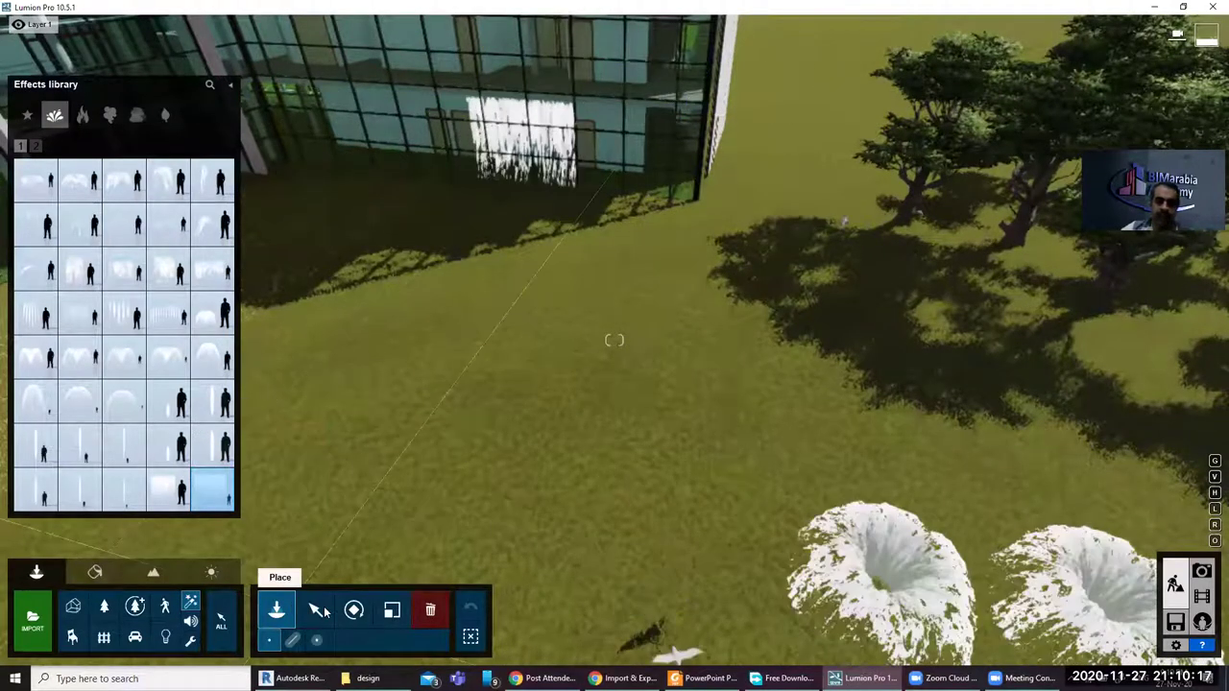
Step: Resize the wall fountain and set water pressure 0.2, foaminess 4.8, extra colour 19.8
left_click(315, 611)
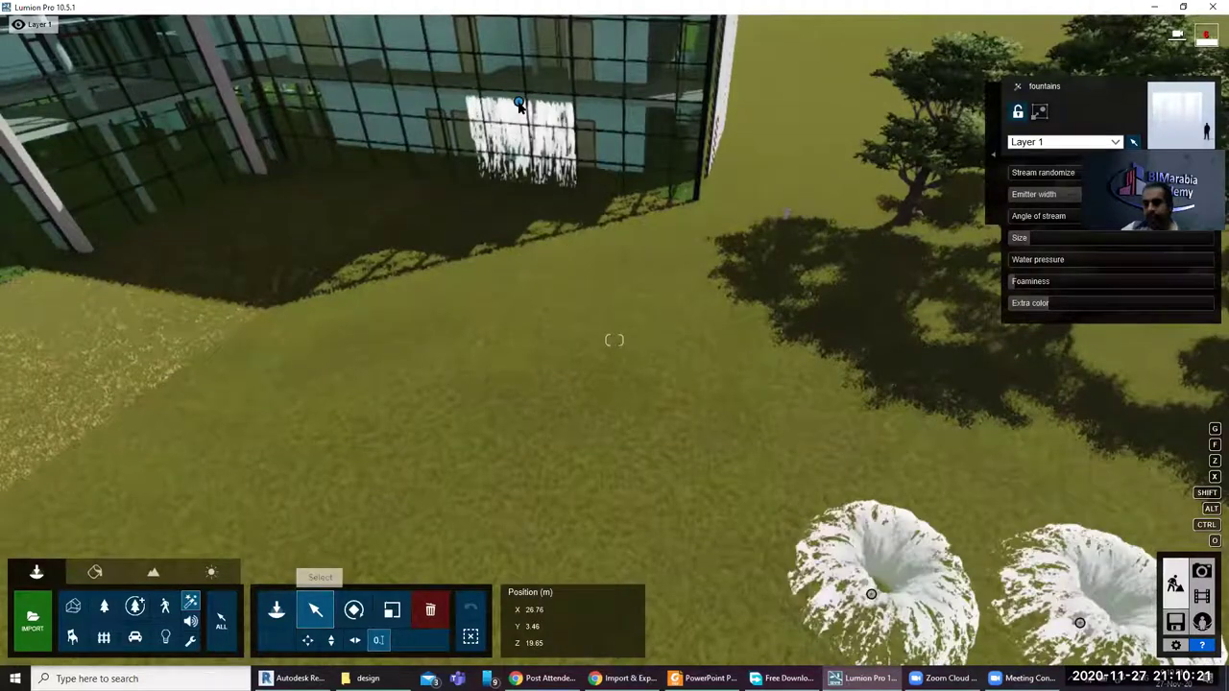
left_click(1072, 238)
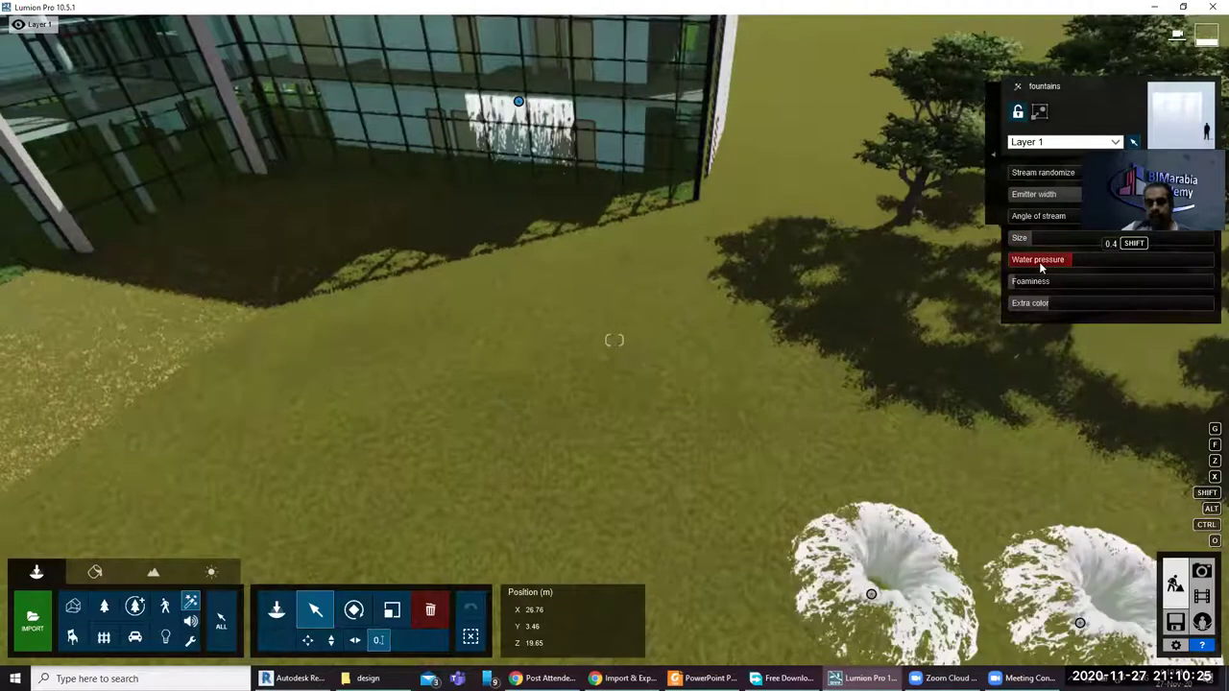
left_click(1039, 261)
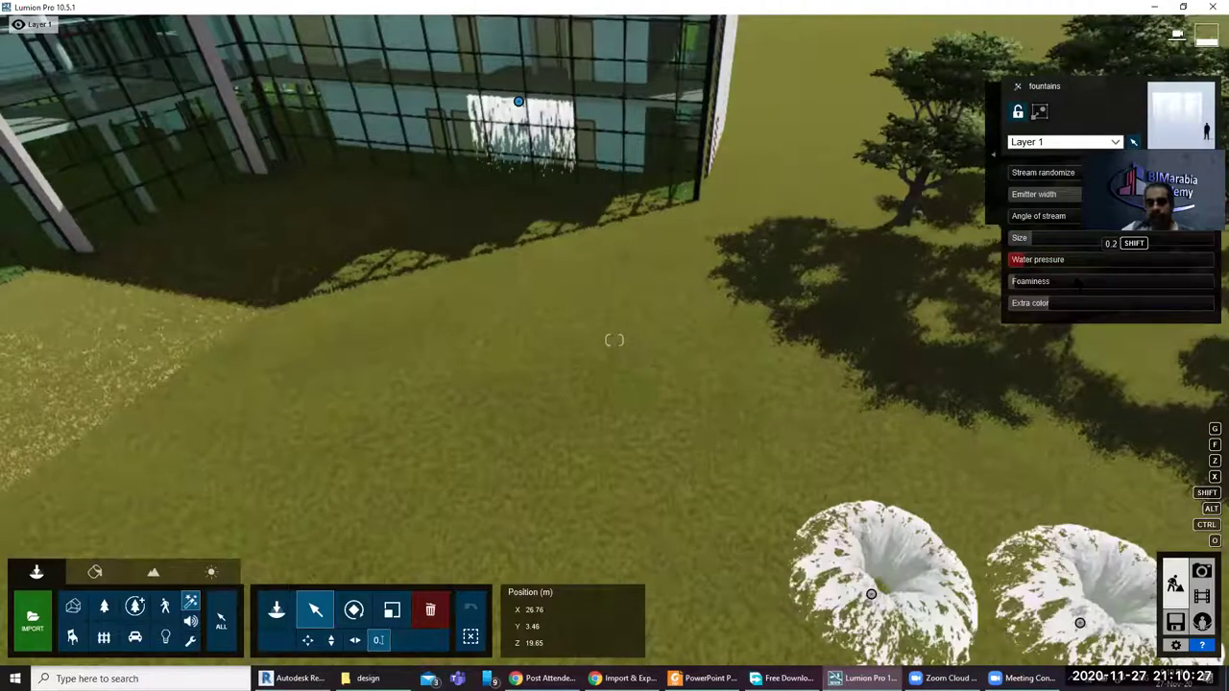
left_click(1102, 282)
left_click(1171, 303)
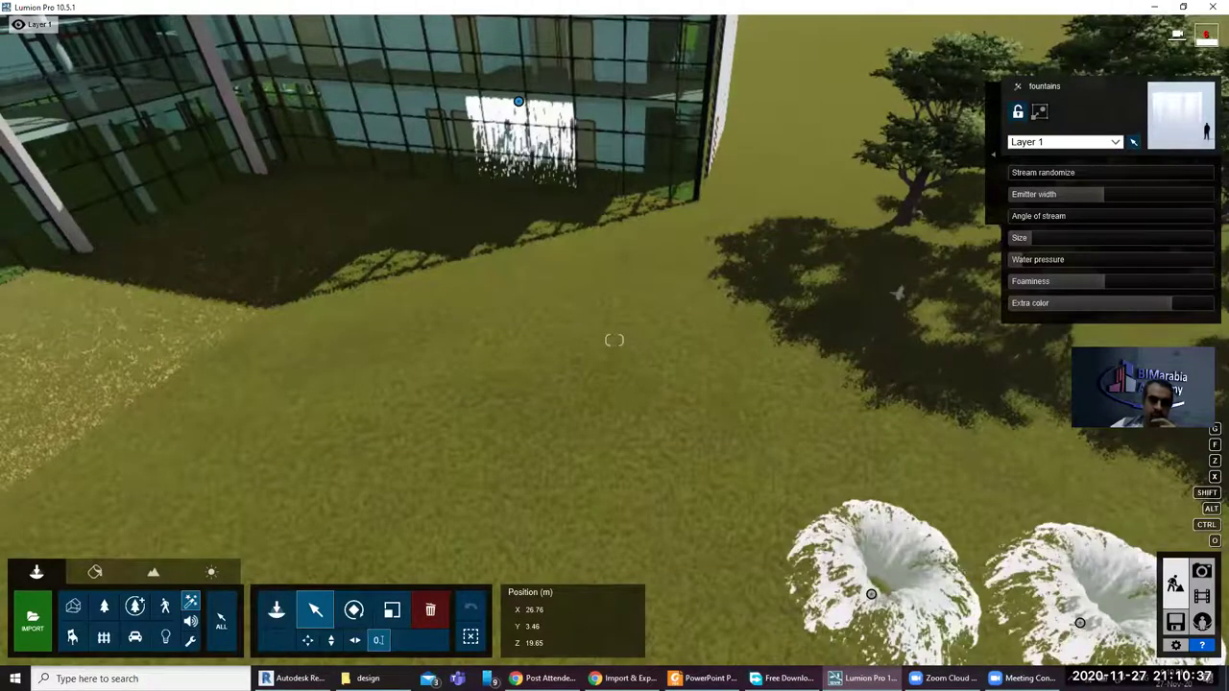
right_click_drag(615, 340, 614, 340)
scroll(614, 340, "down", 3)
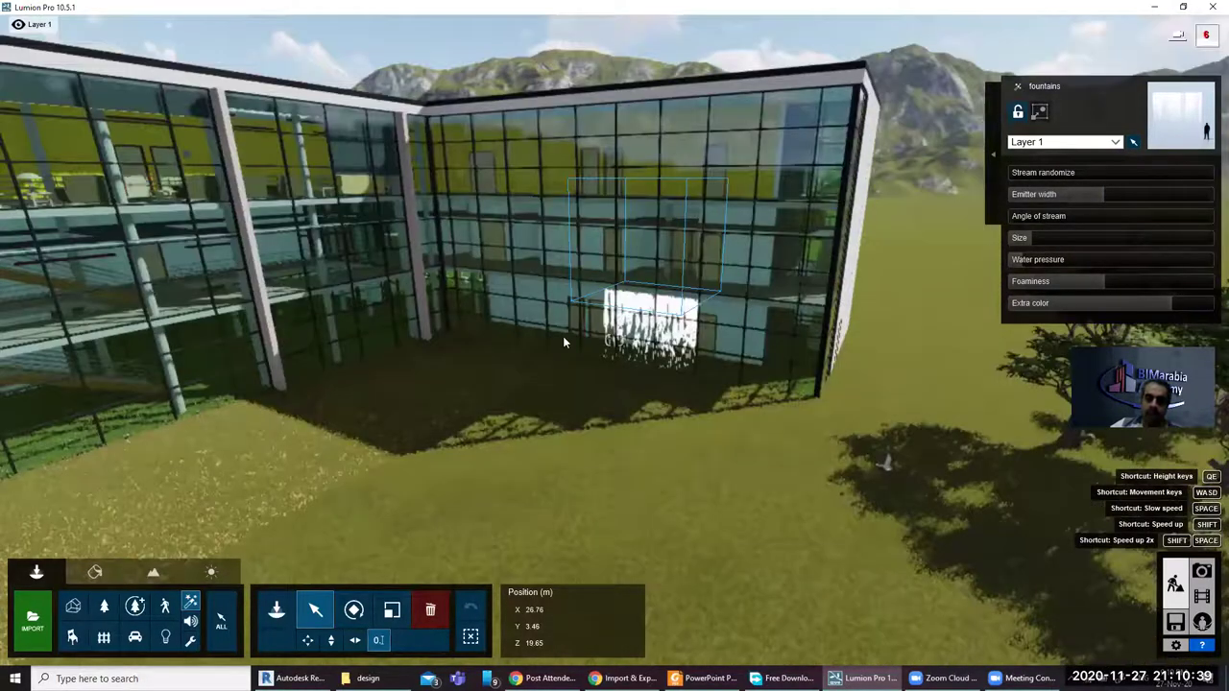
scroll(662, 412, "down", 2)
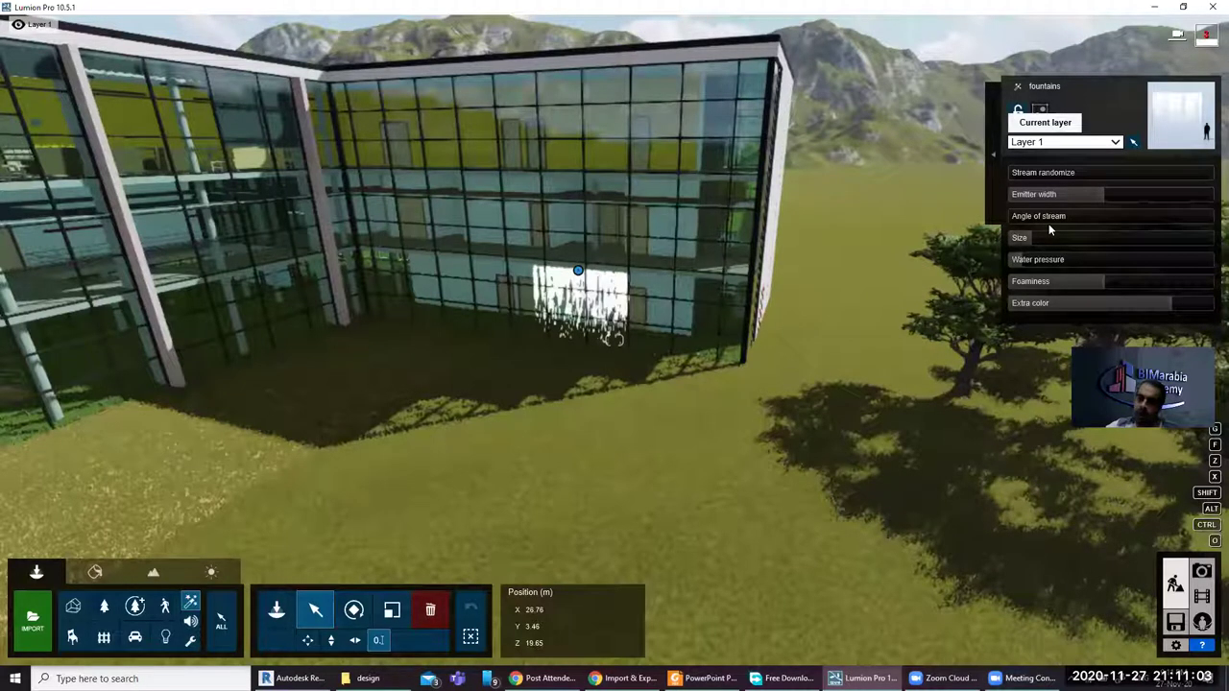
scroll(1063, 141, "down", 3)
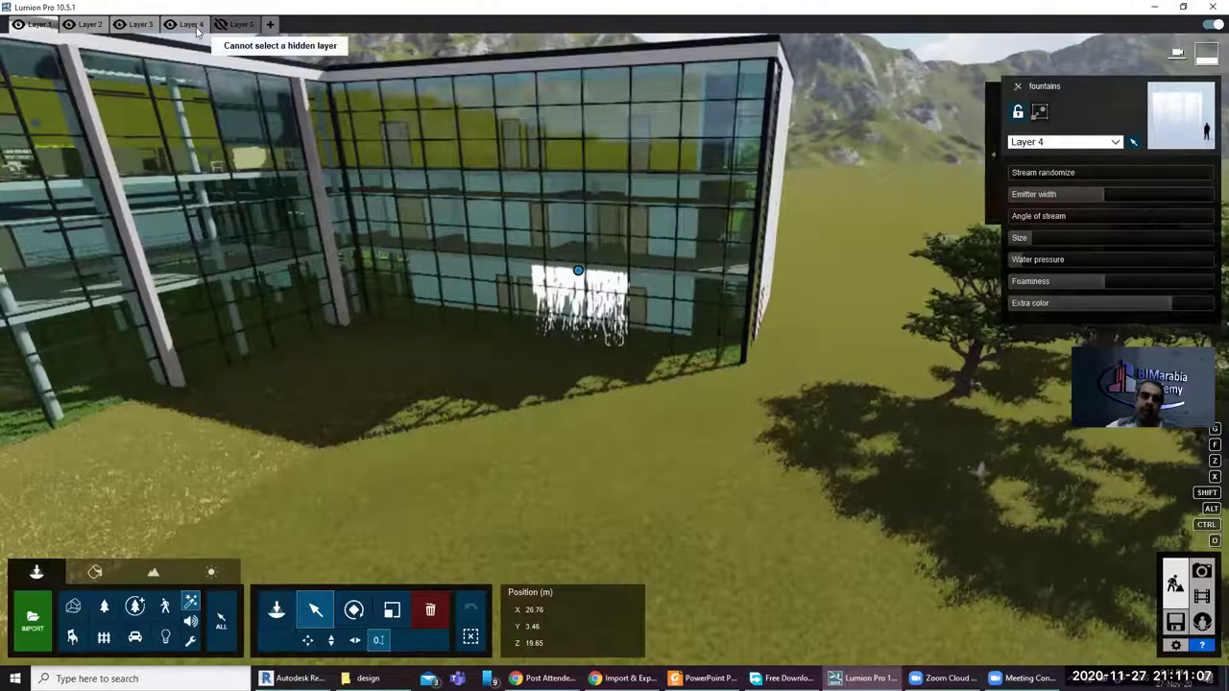
left_click(170, 25)
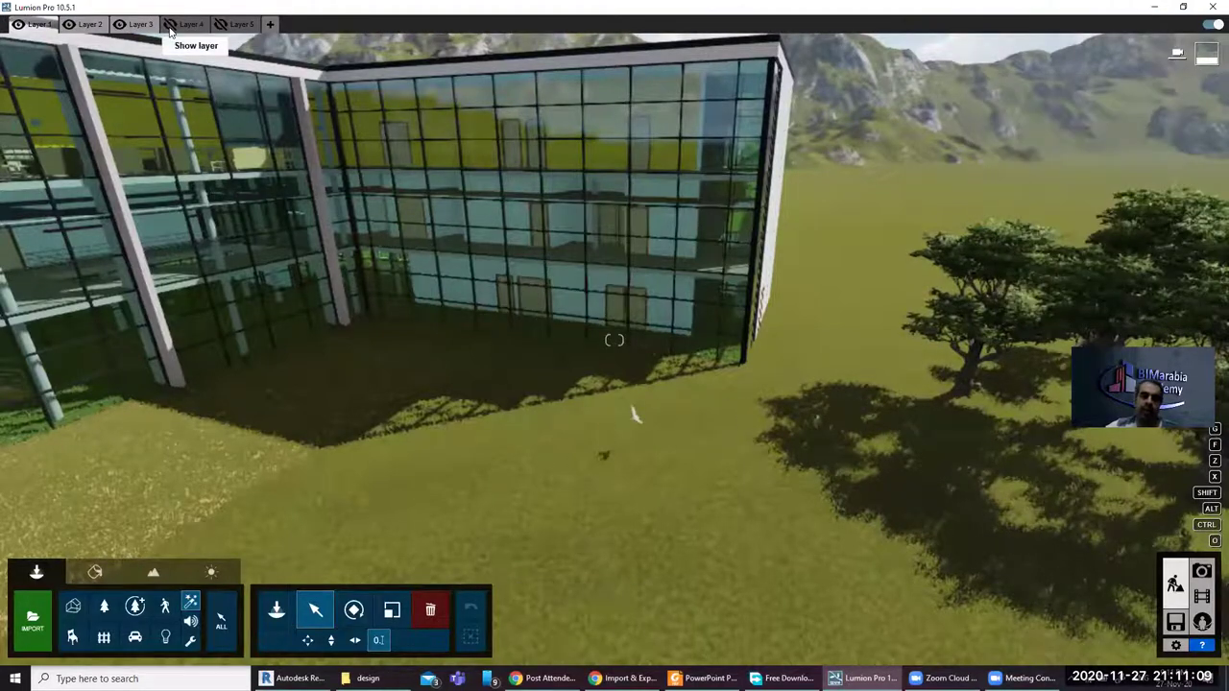
left_click(170, 25)
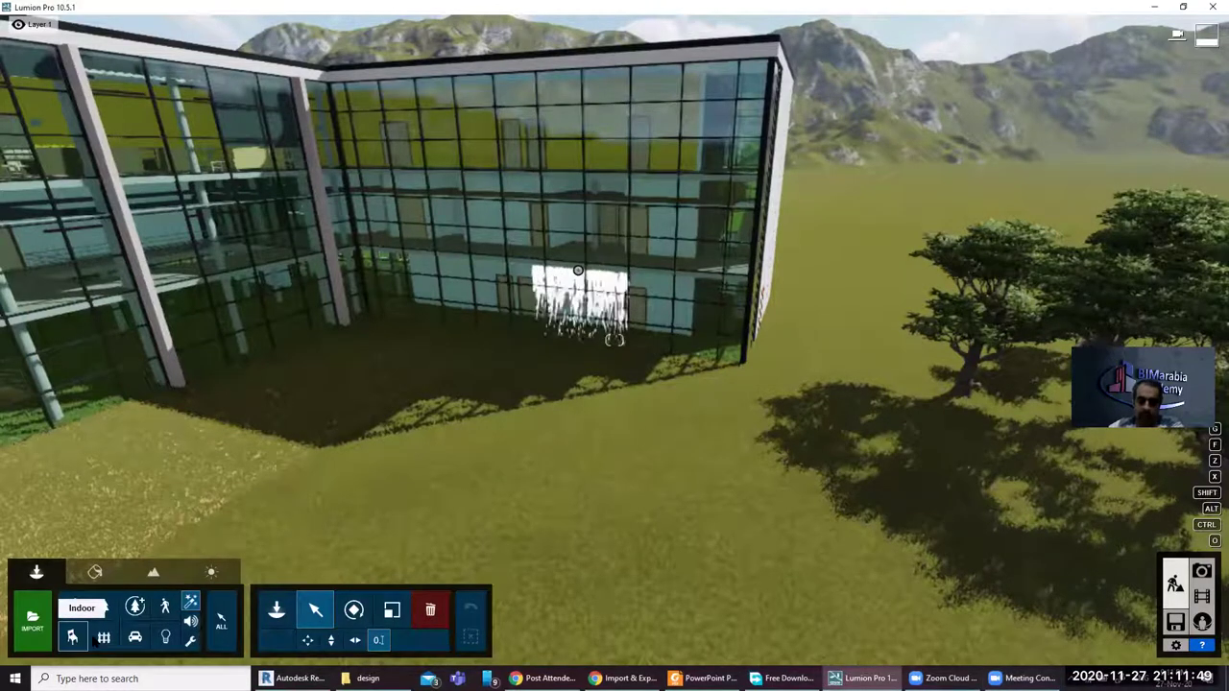
Step: Browse the Indoor library's assorted and utilities objects
left_click(72, 639)
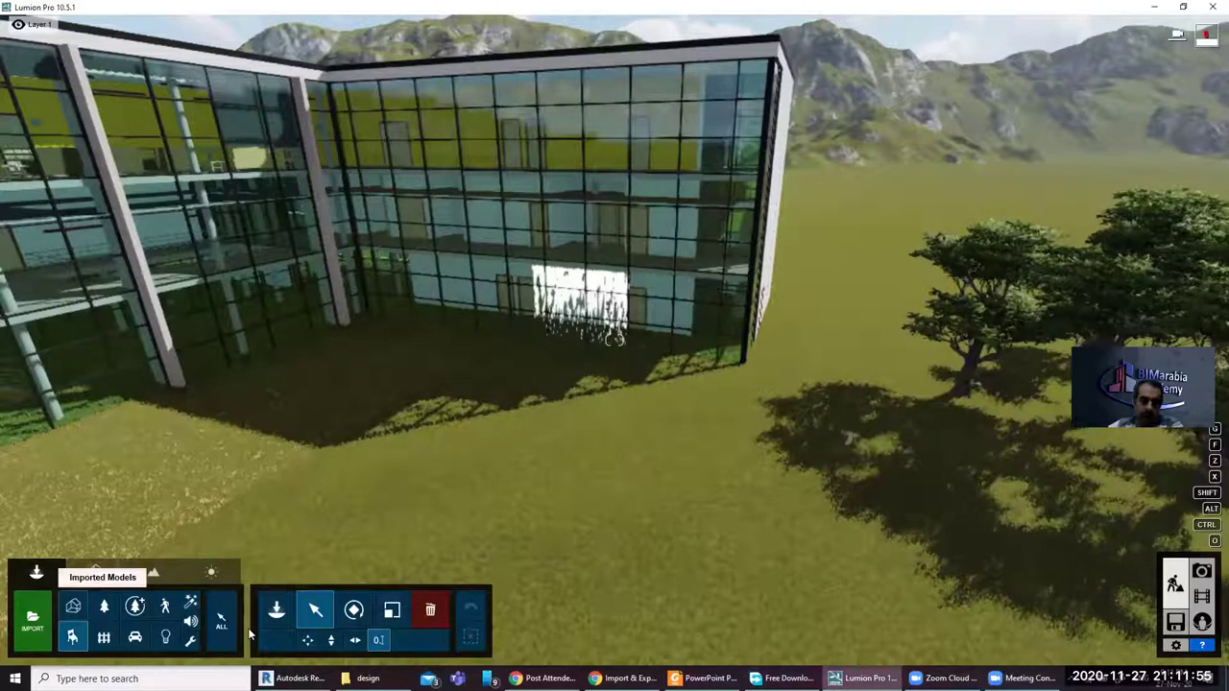
left_click(276, 609)
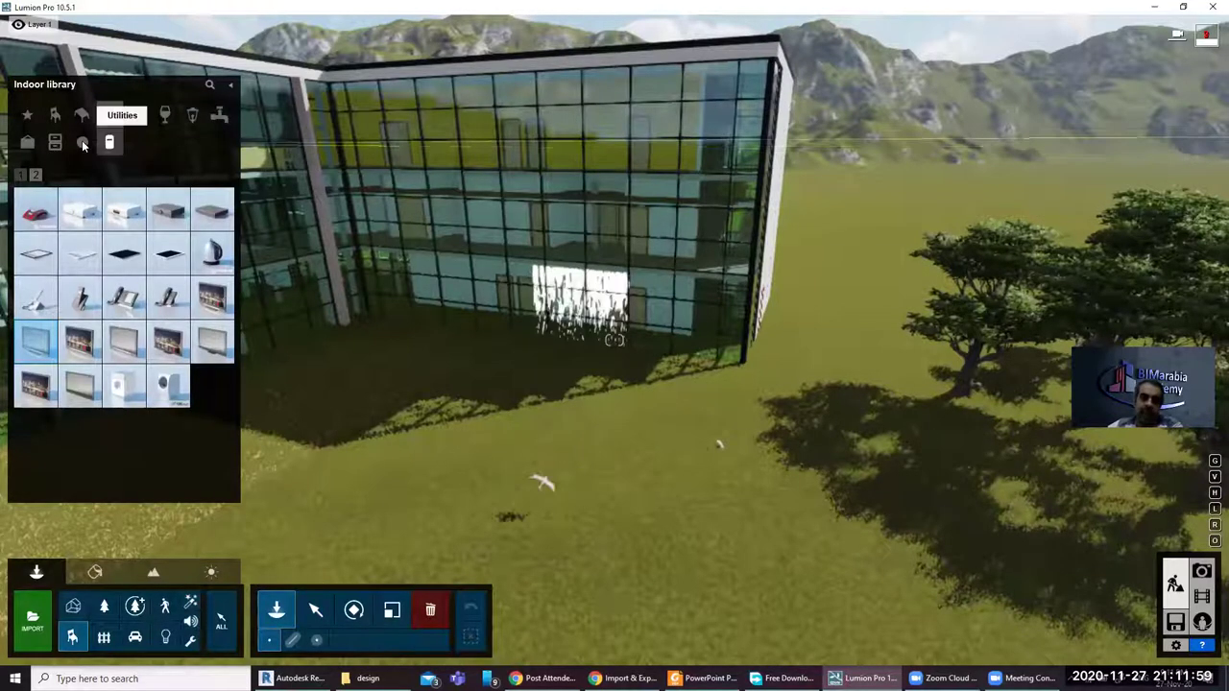
left_click(83, 143)
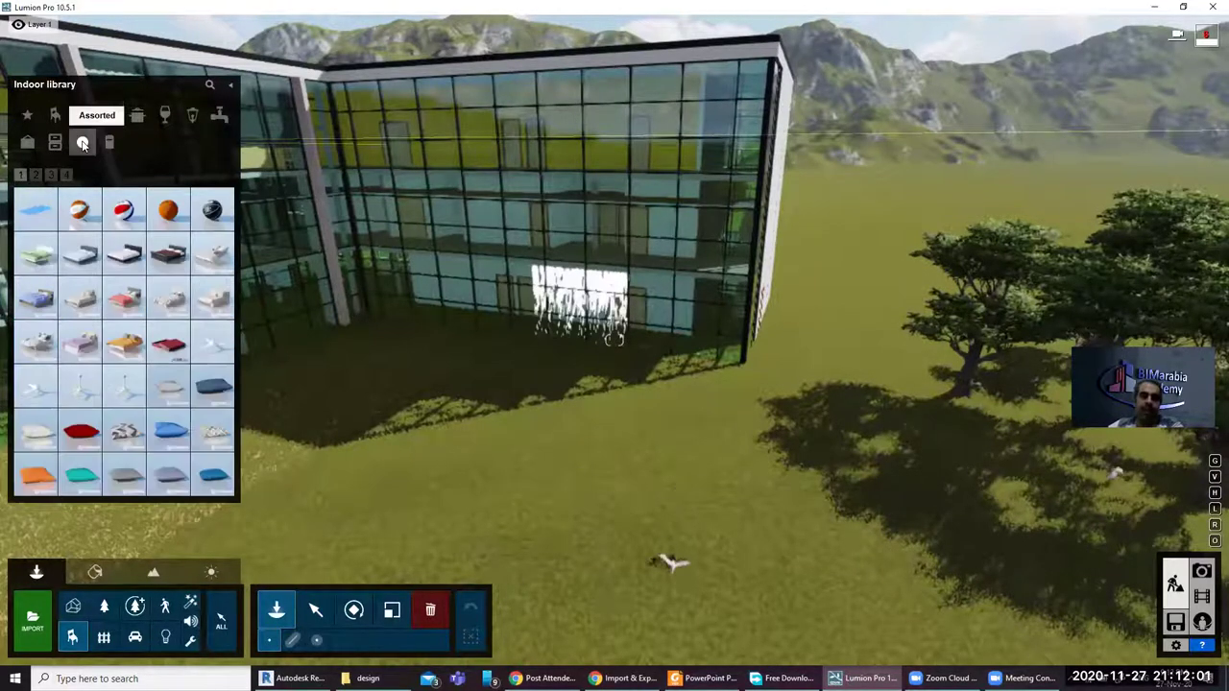
mouse_move(80, 387)
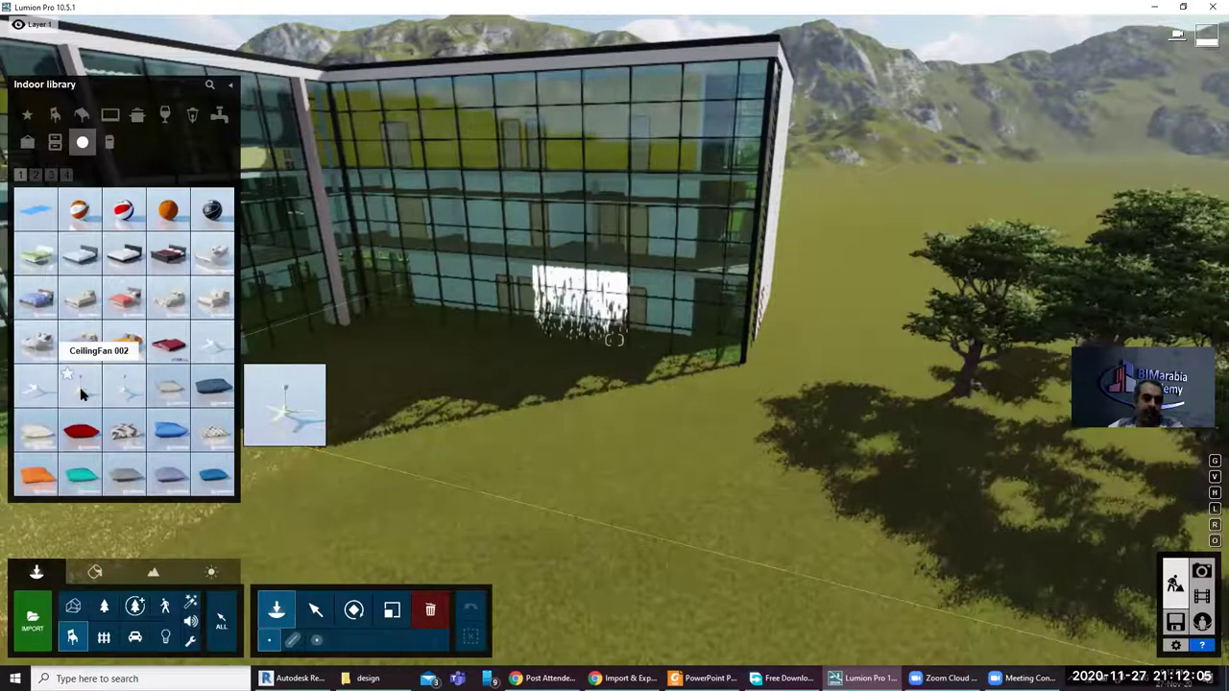
left_click(109, 142)
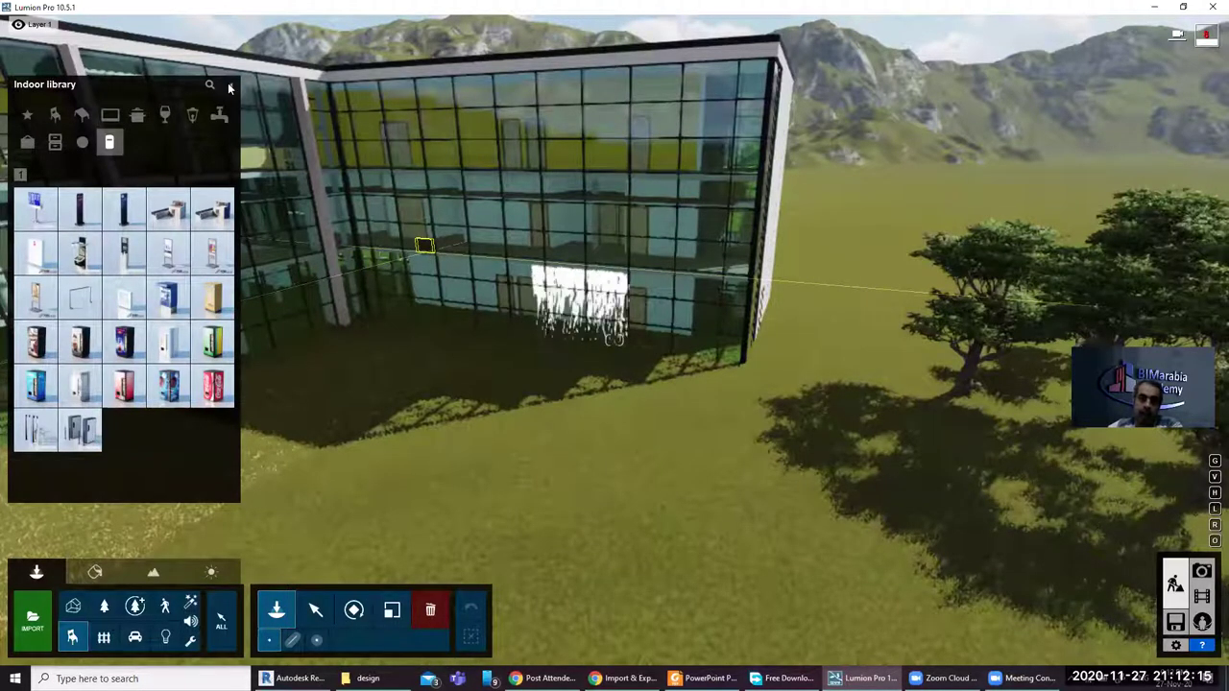
Step: Place GardenLamp 008 lamps from Outdoor lighting on the lawn before the building
left_click(103, 638)
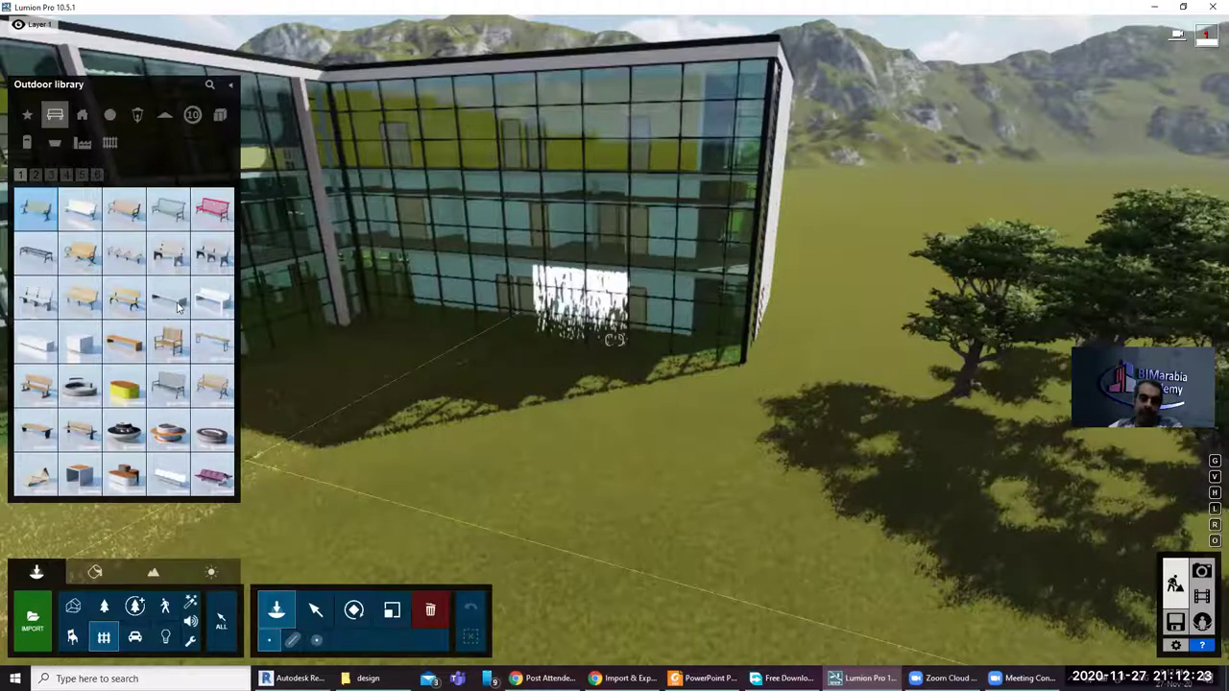
left_click(138, 115)
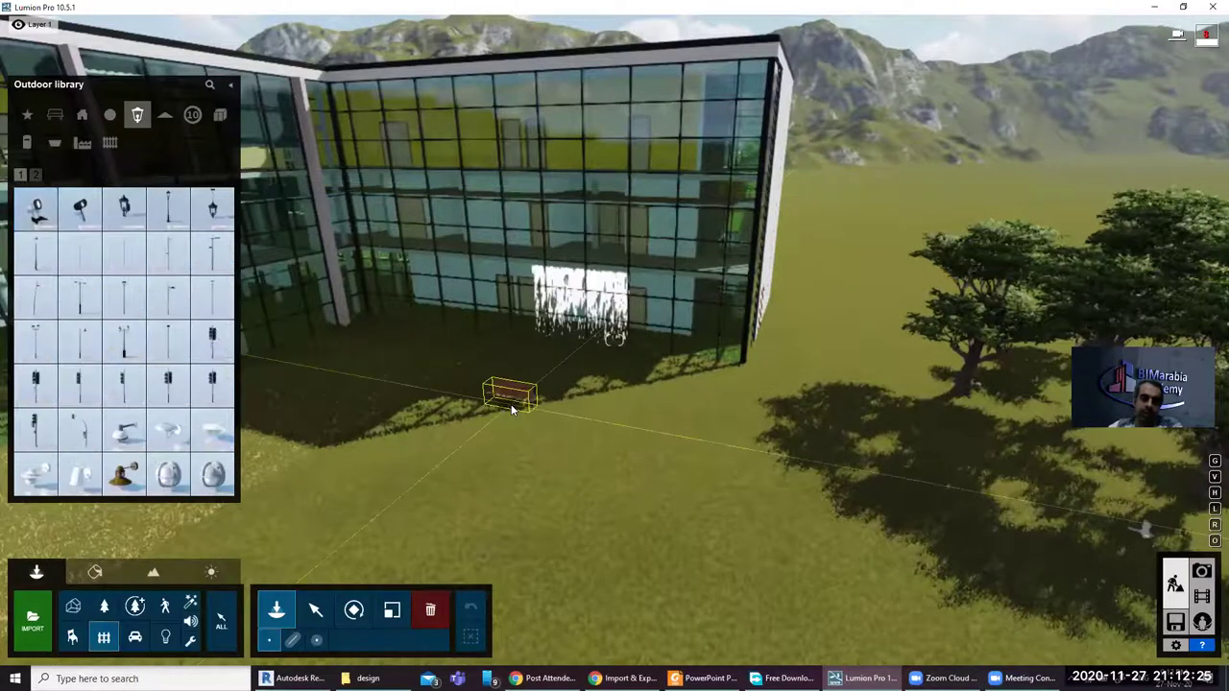
left_click(168, 207)
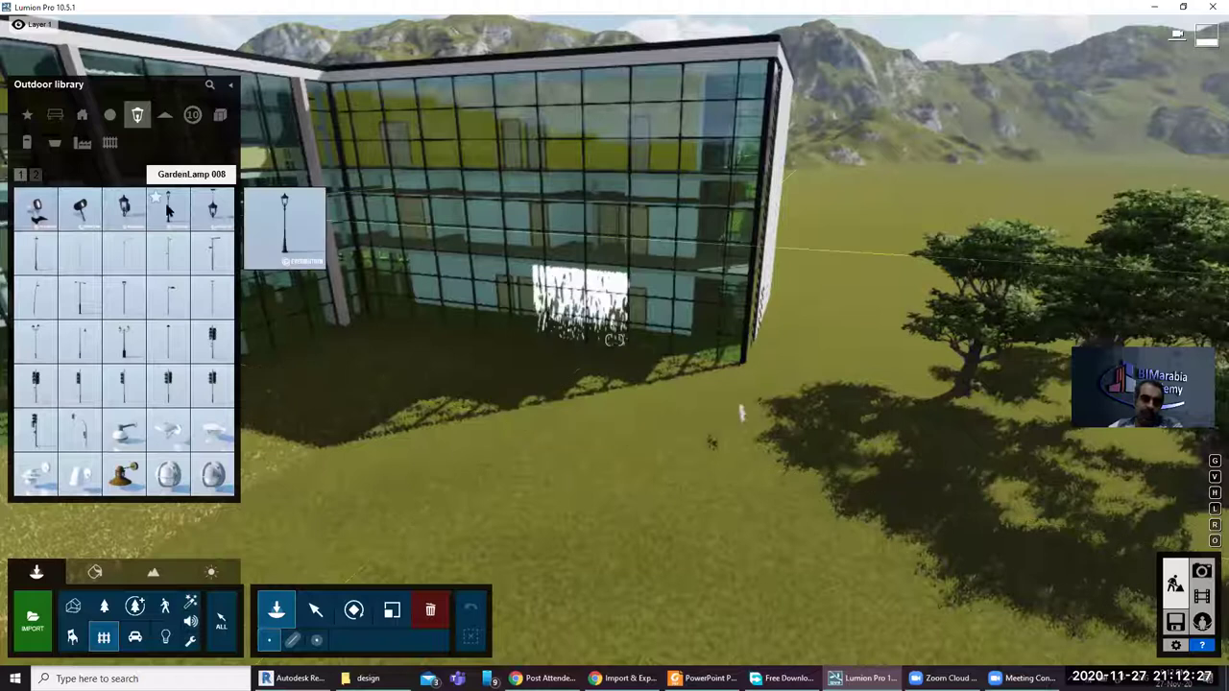
left_click(550, 437)
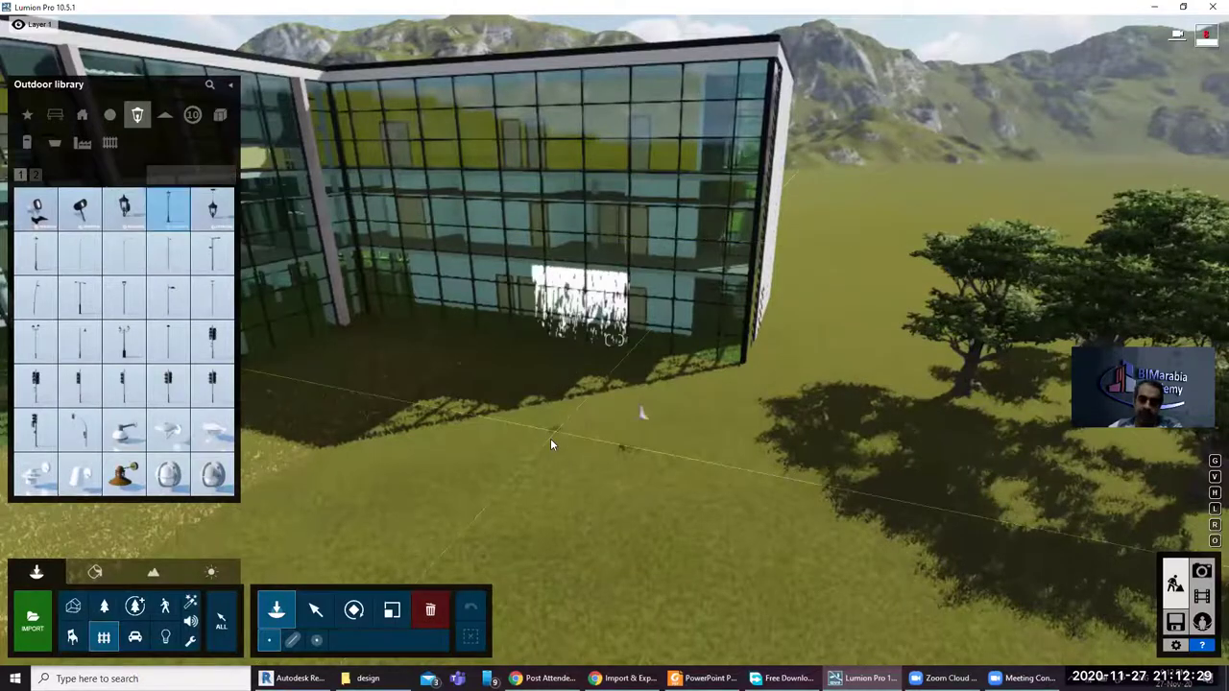
left_click(613, 469)
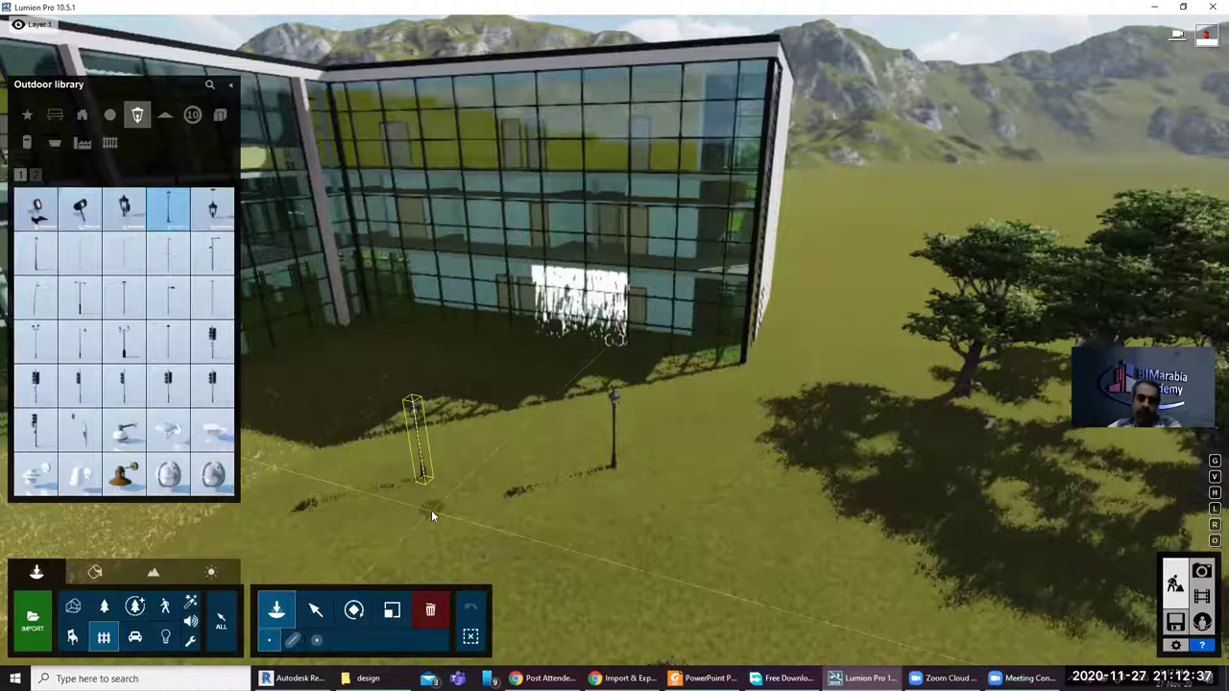
left_click(431, 510)
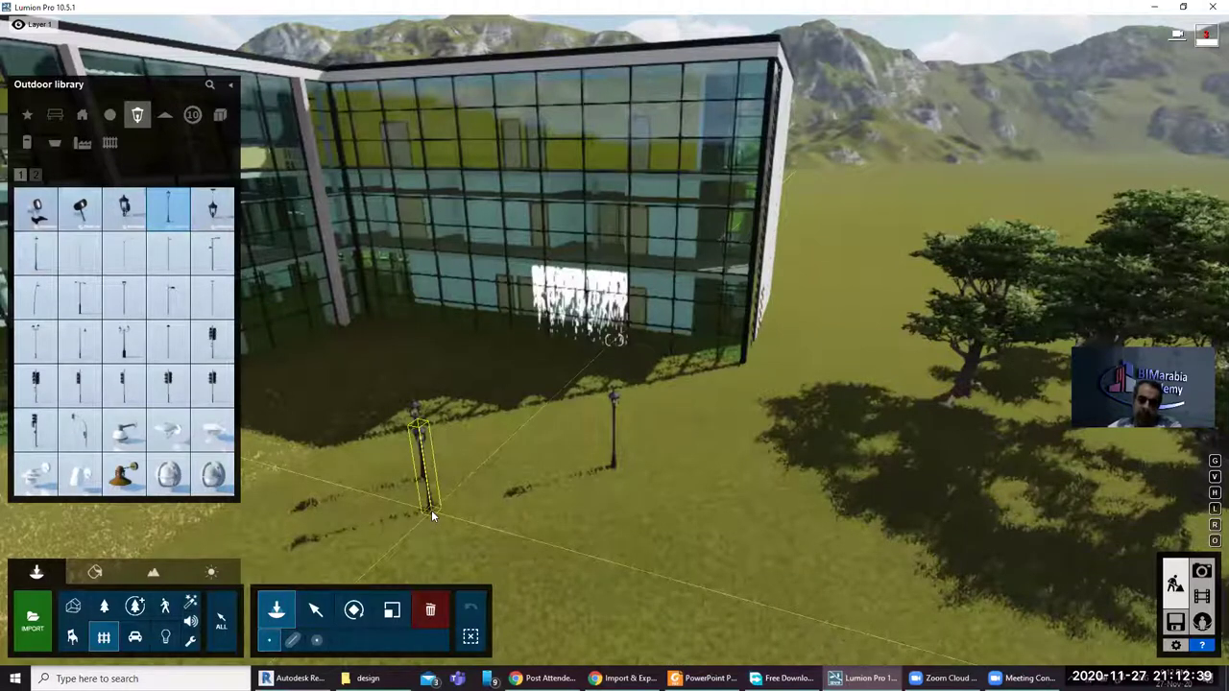
Step: Lower the sun, raise it partly back, and swing its direction to the west
left_click(209, 574)
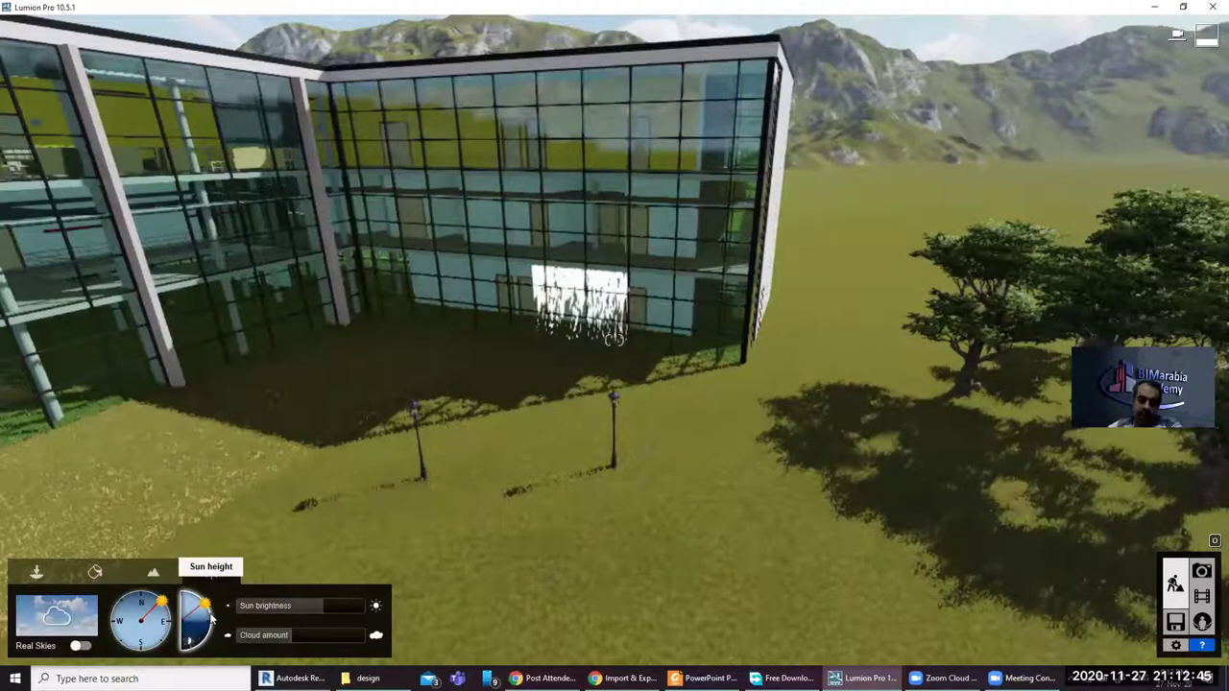
left_click(211, 630)
left_click_drag(209, 630, 199, 637)
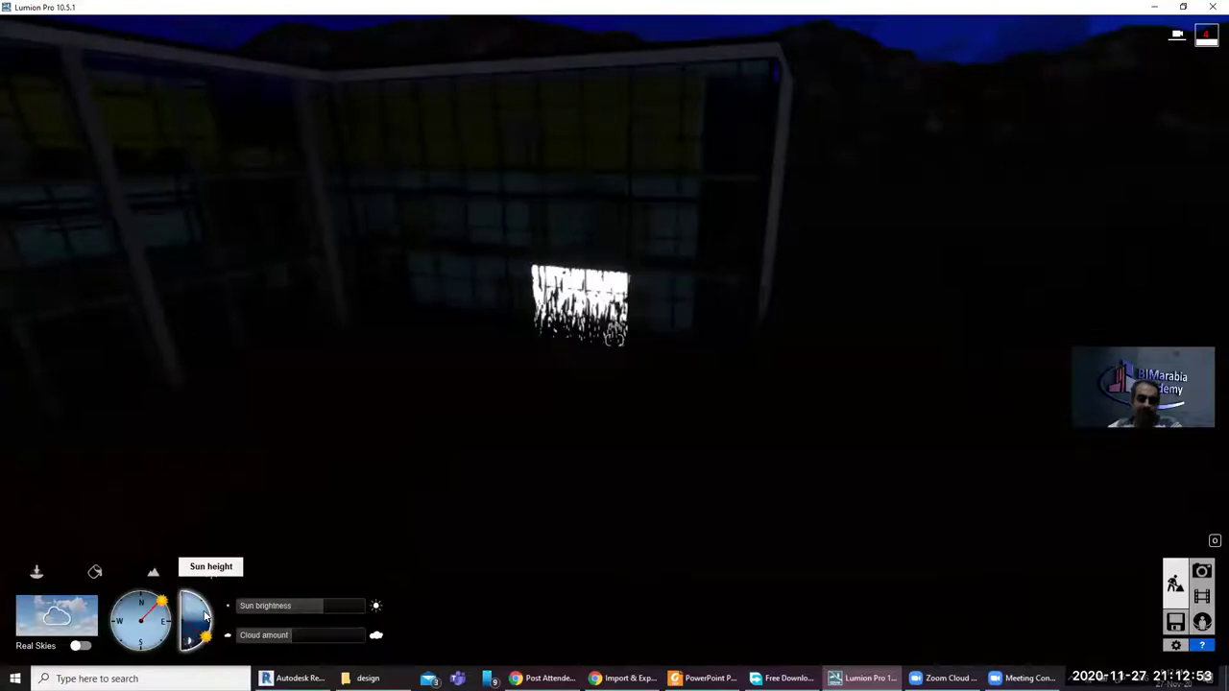
left_click_drag(212, 615, 207, 611)
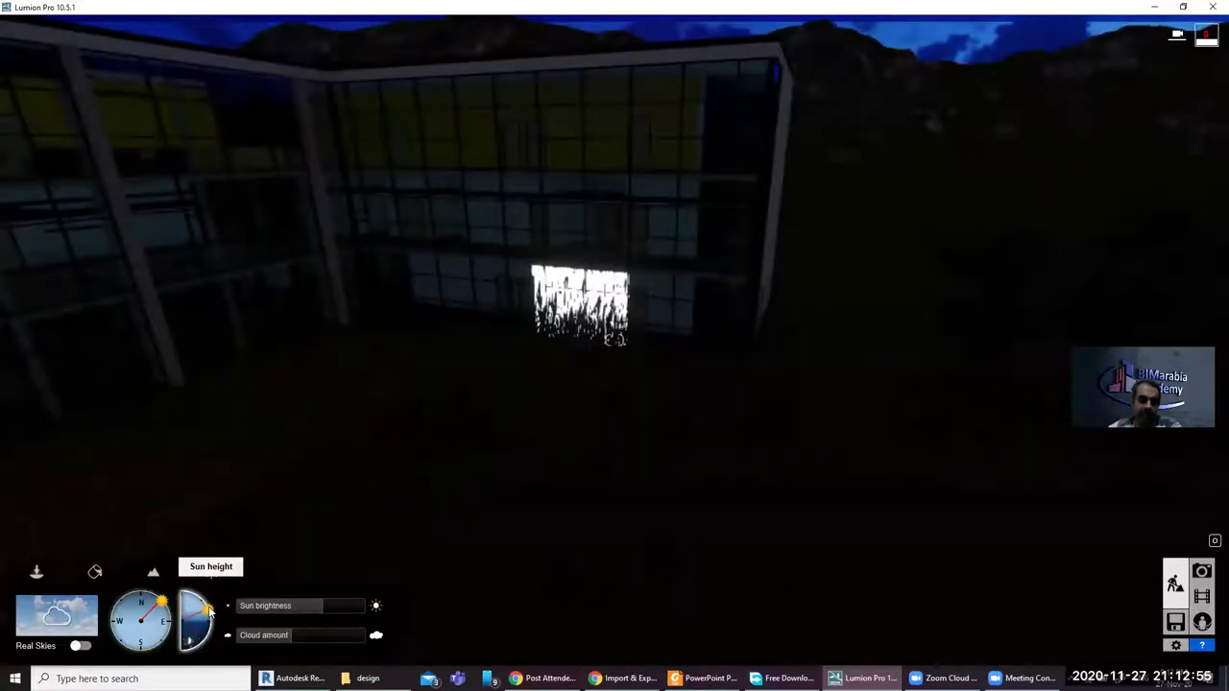
mouse_move(162, 606)
left_mouse_down()
mouse_move(141, 619)
mouse_move(157, 598)
left_mouse_up()
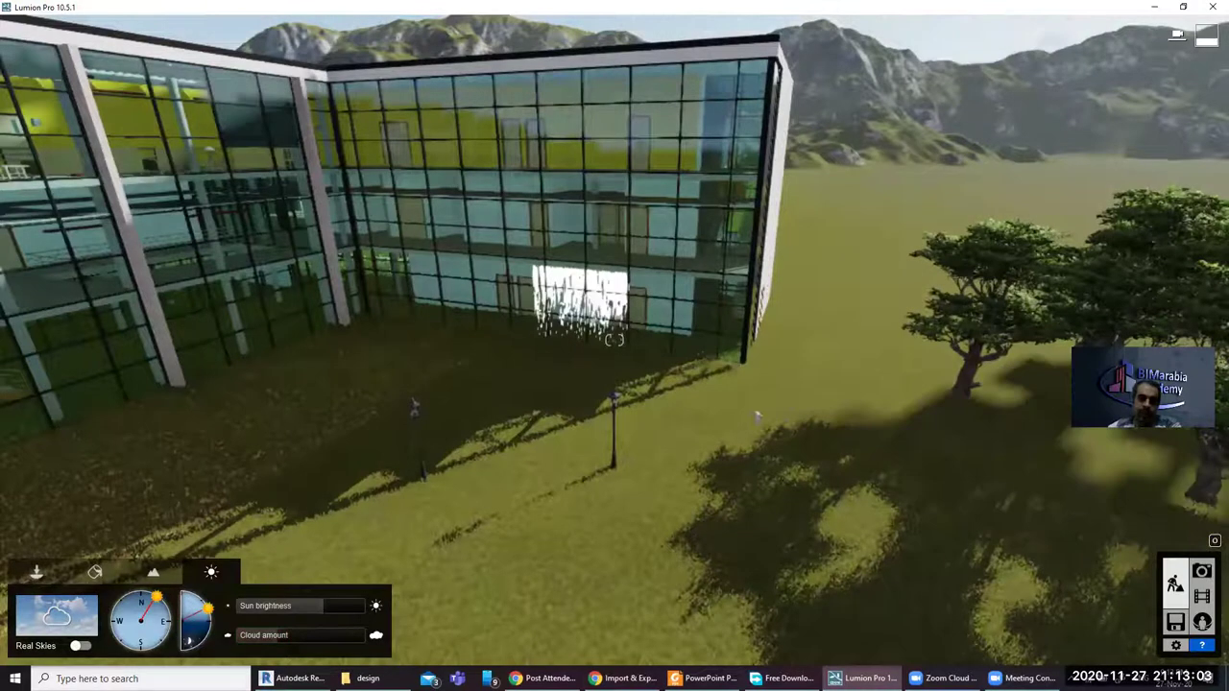
Step: Increase the cloud amount and adjust the sun brightness
right_click_drag(757, 415, 533, 268)
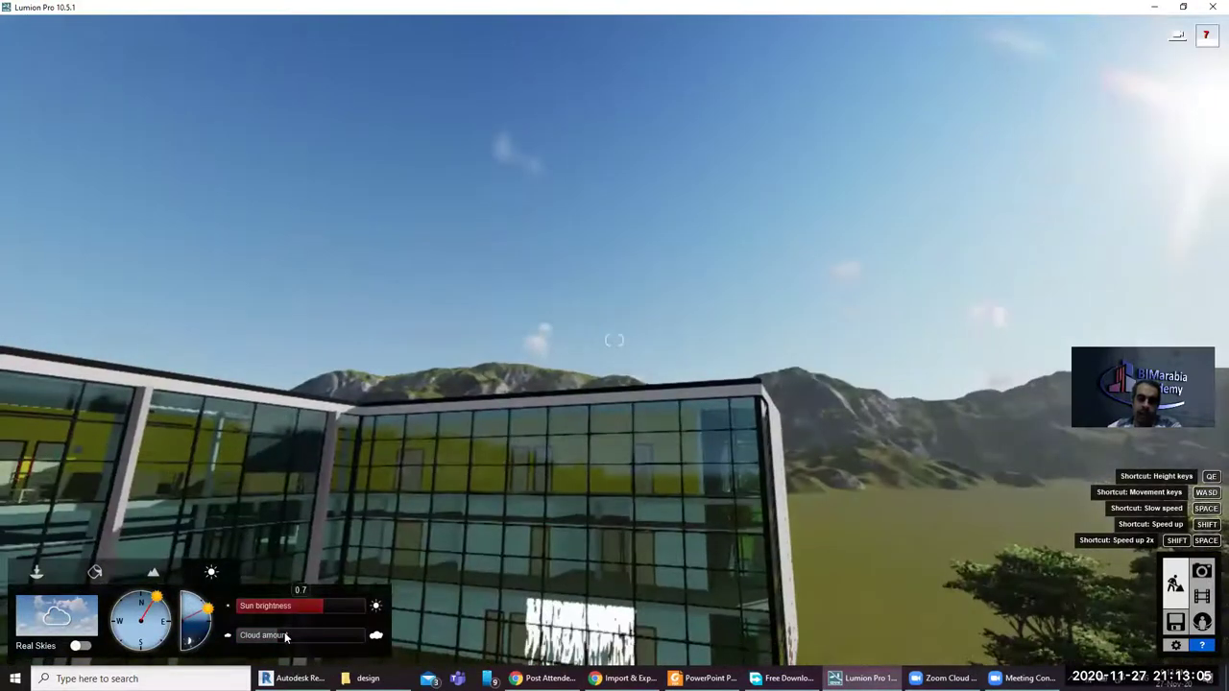
mouse_move(317, 630)
left_mouse_down()
mouse_move(331, 629)
mouse_move(264, 640)
left_mouse_up()
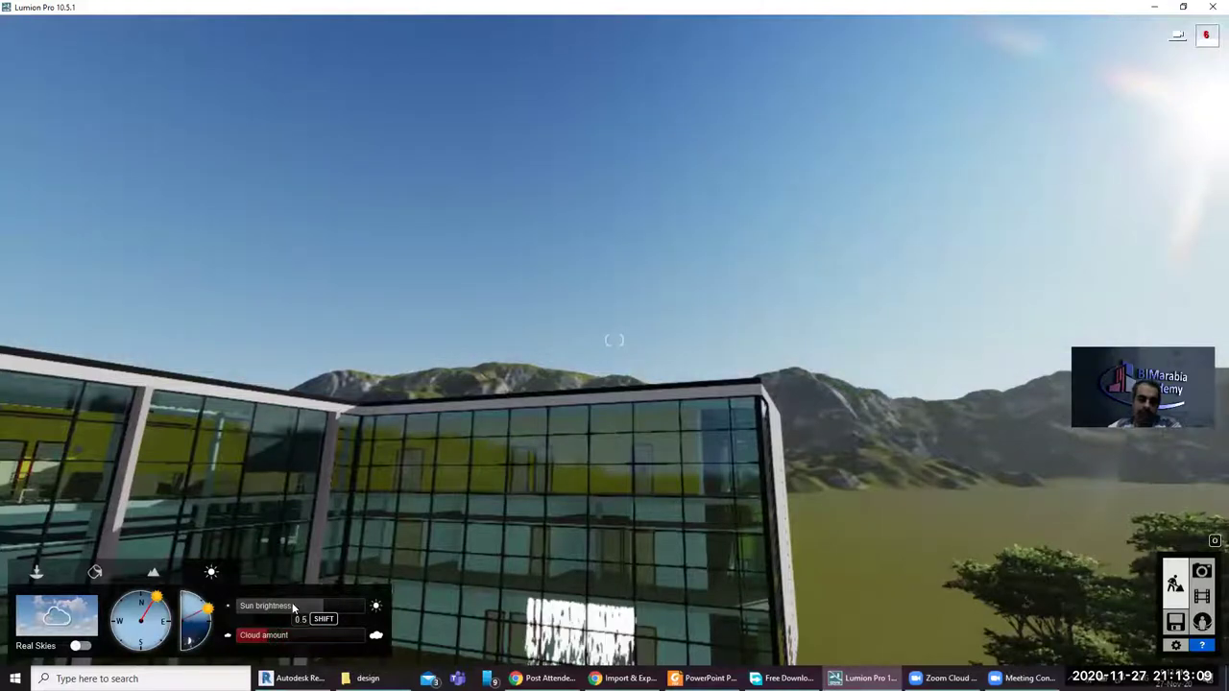
mouse_move(329, 611)
left_mouse_down()
mouse_move(343, 607)
mouse_move(273, 607)
left_mouse_up()
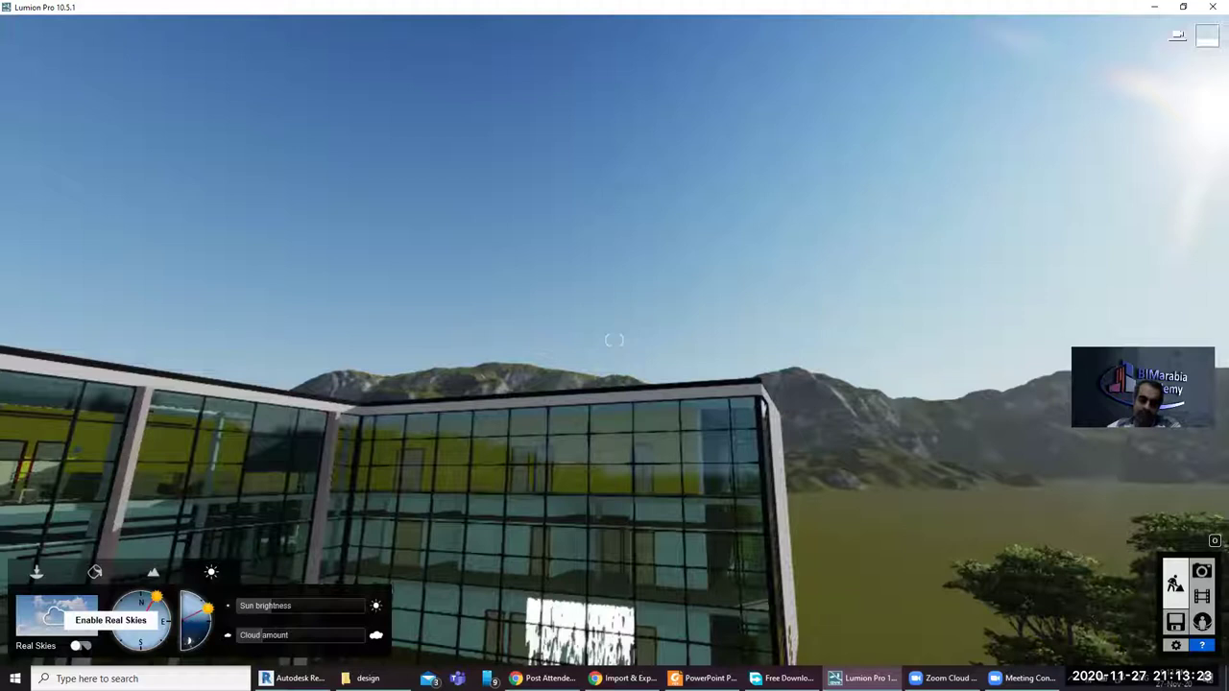
left_click(81, 645)
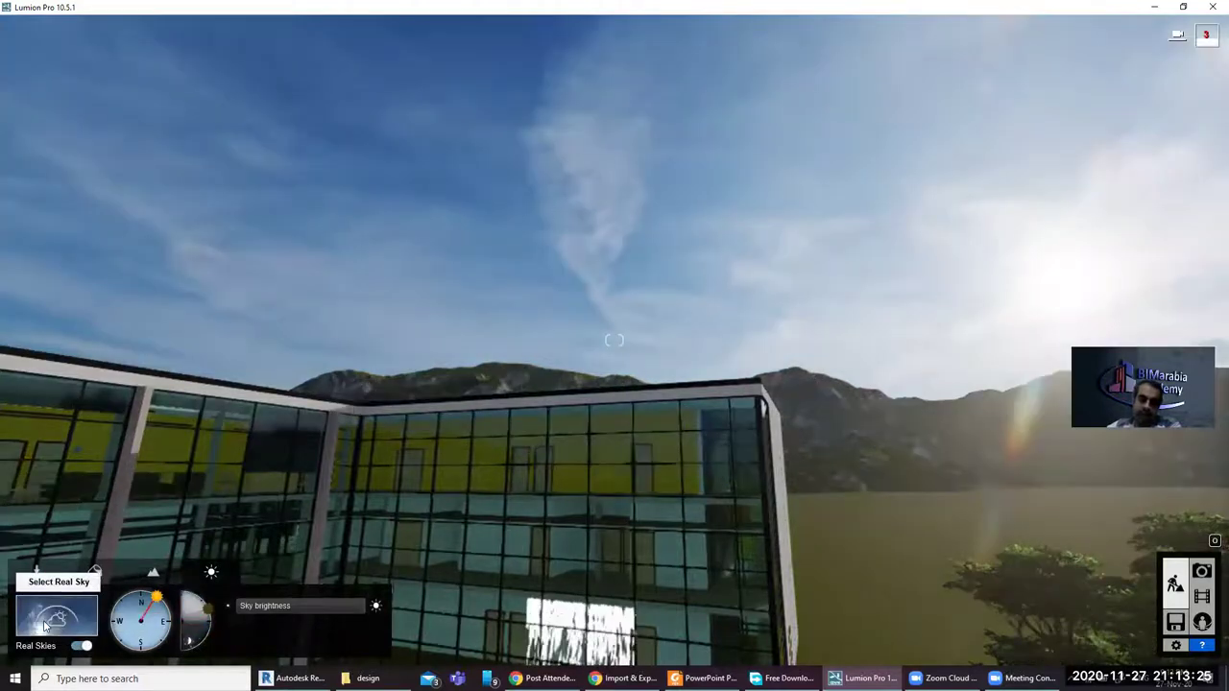
left_click(56, 614)
left_click(615, 217)
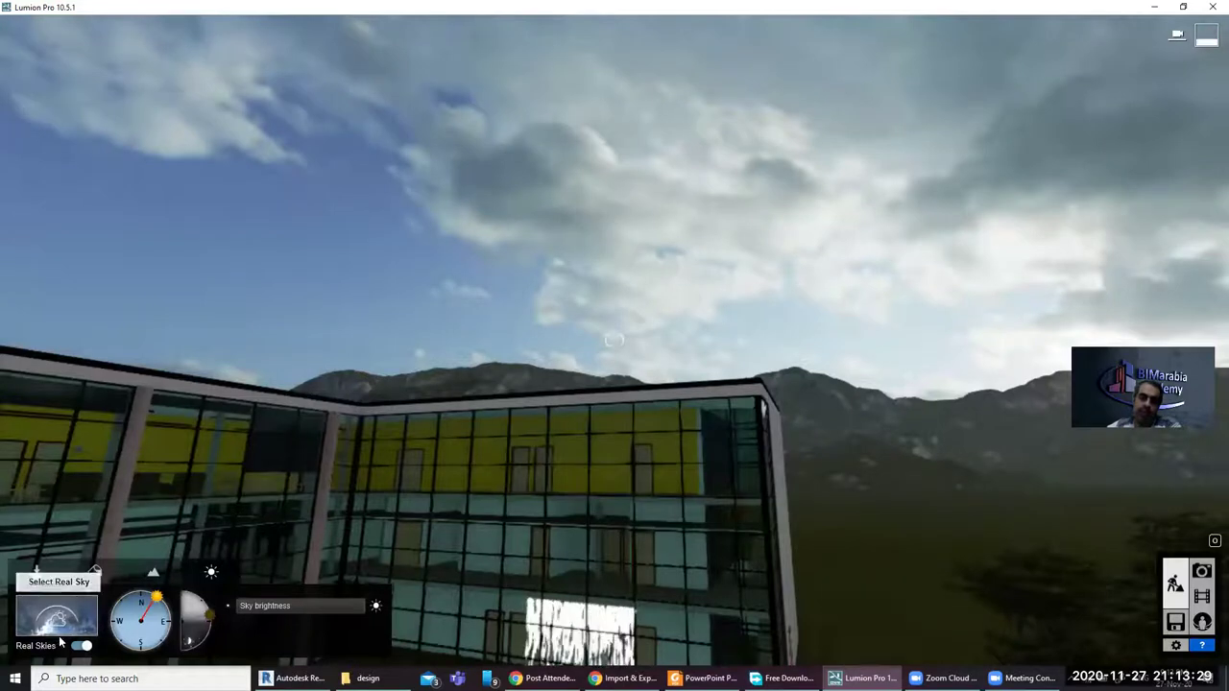
left_click(56, 614)
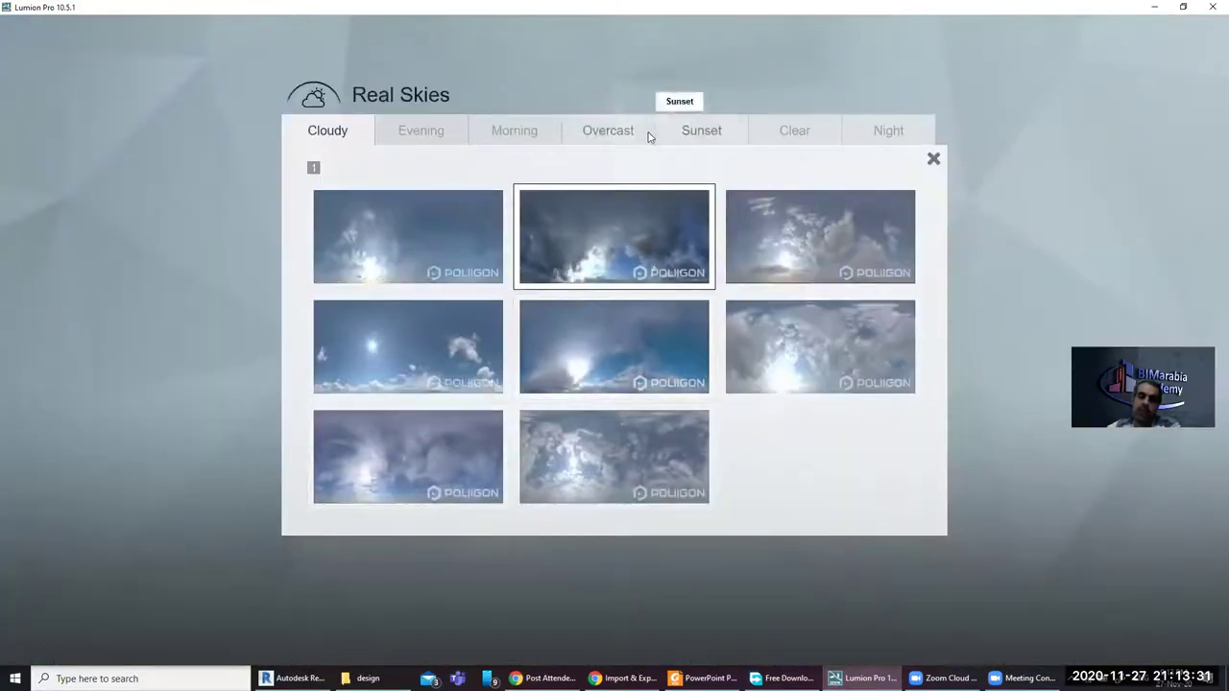
left_click(509, 135)
left_click(584, 384)
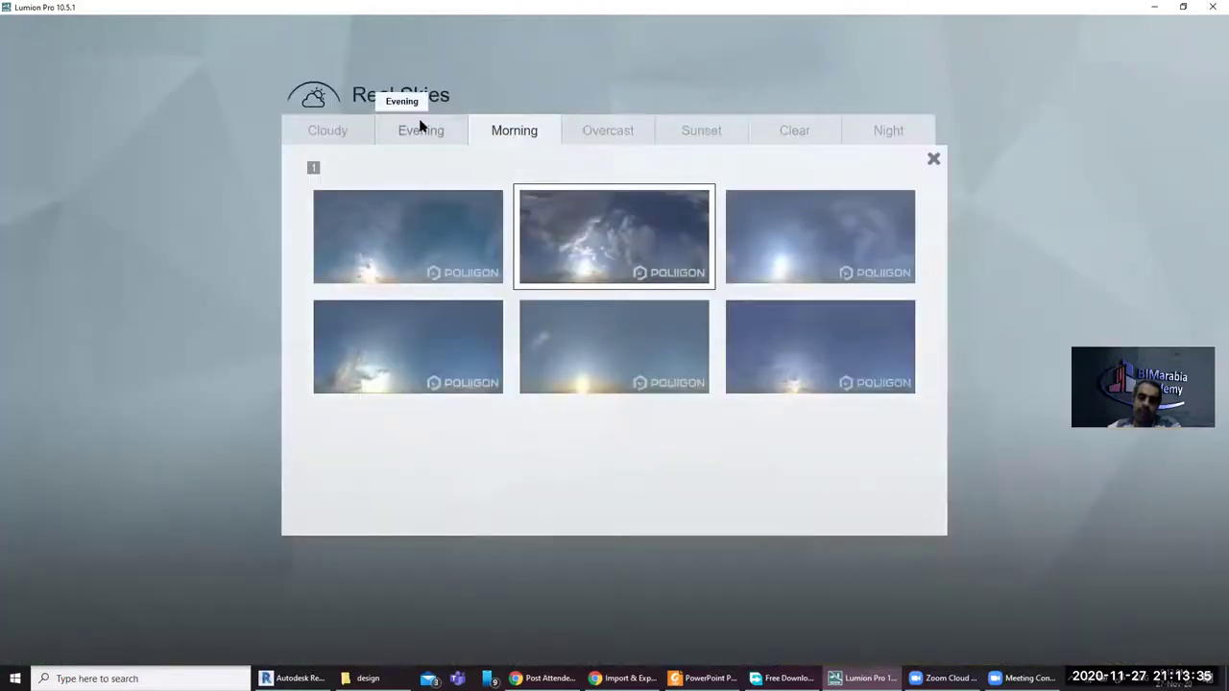
left_click(429, 140)
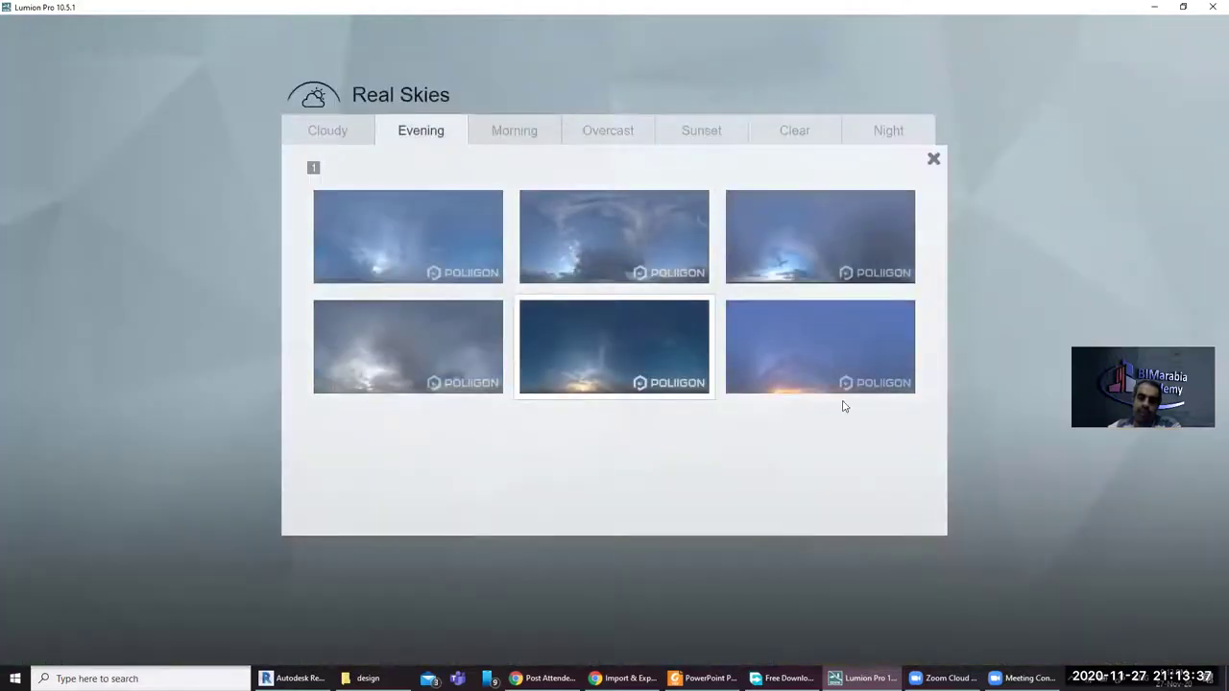
left_click(842, 403)
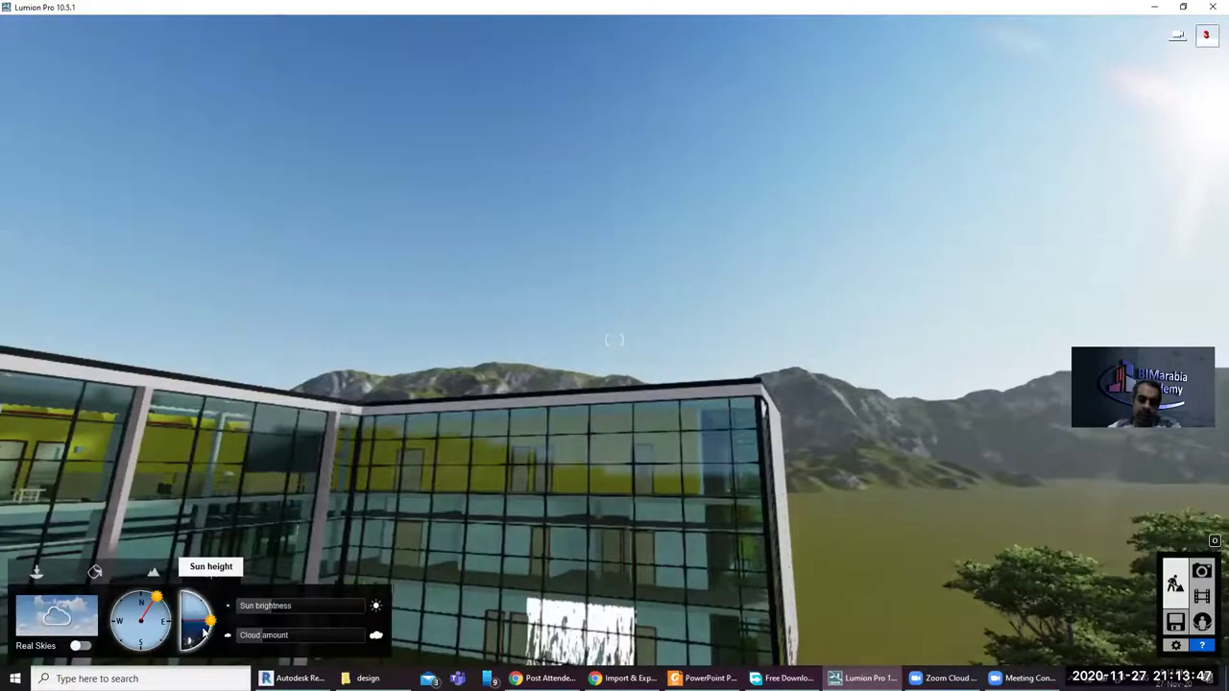
left_click(204, 630)
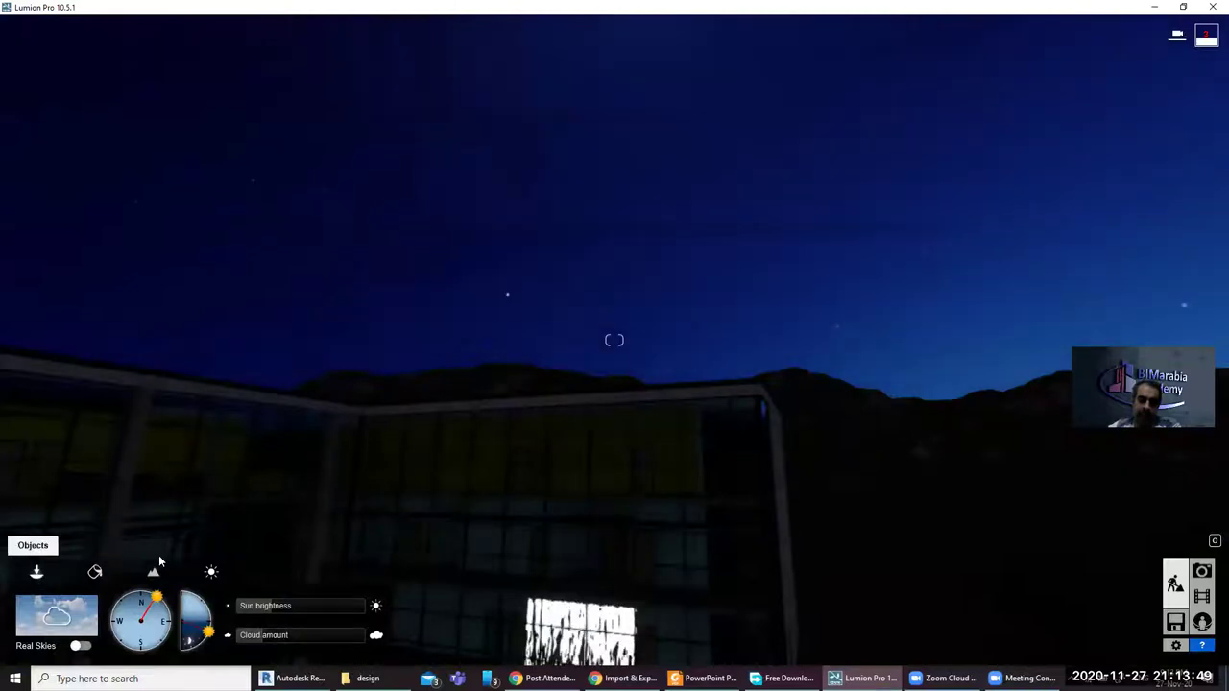
left_click(36, 572)
mouse_move(462, 470)
right_mouse_down()
mouse_move(463, 518)
mouse_move(212, 577)
right_mouse_up()
left_click(213, 574)
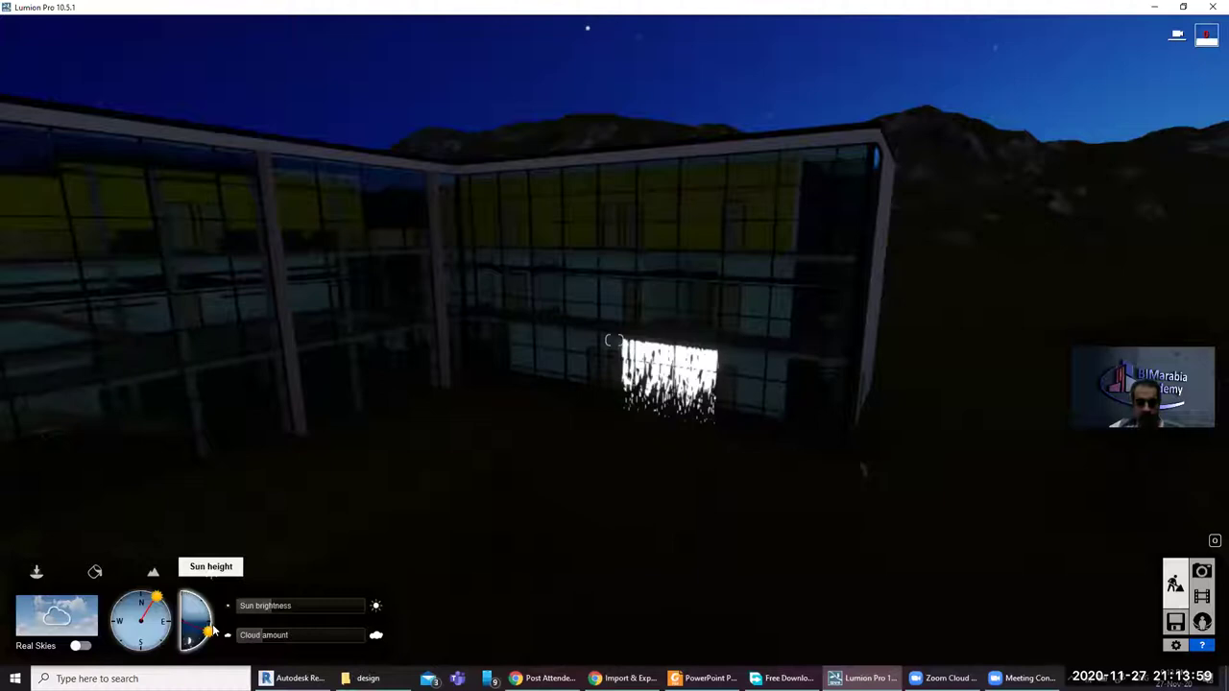
left_click_drag(212, 626, 207, 610)
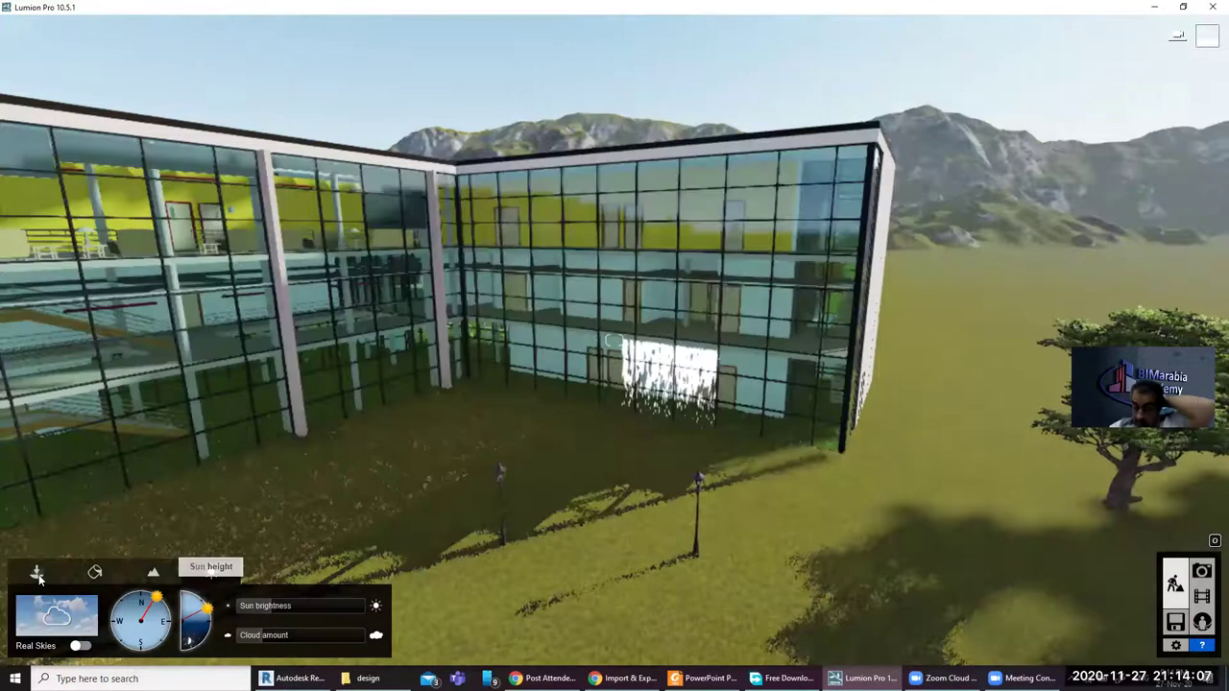
Step: Place two Lamp03 spotlights on the garden lamp posts, then select the new lamp
left_click(36, 573)
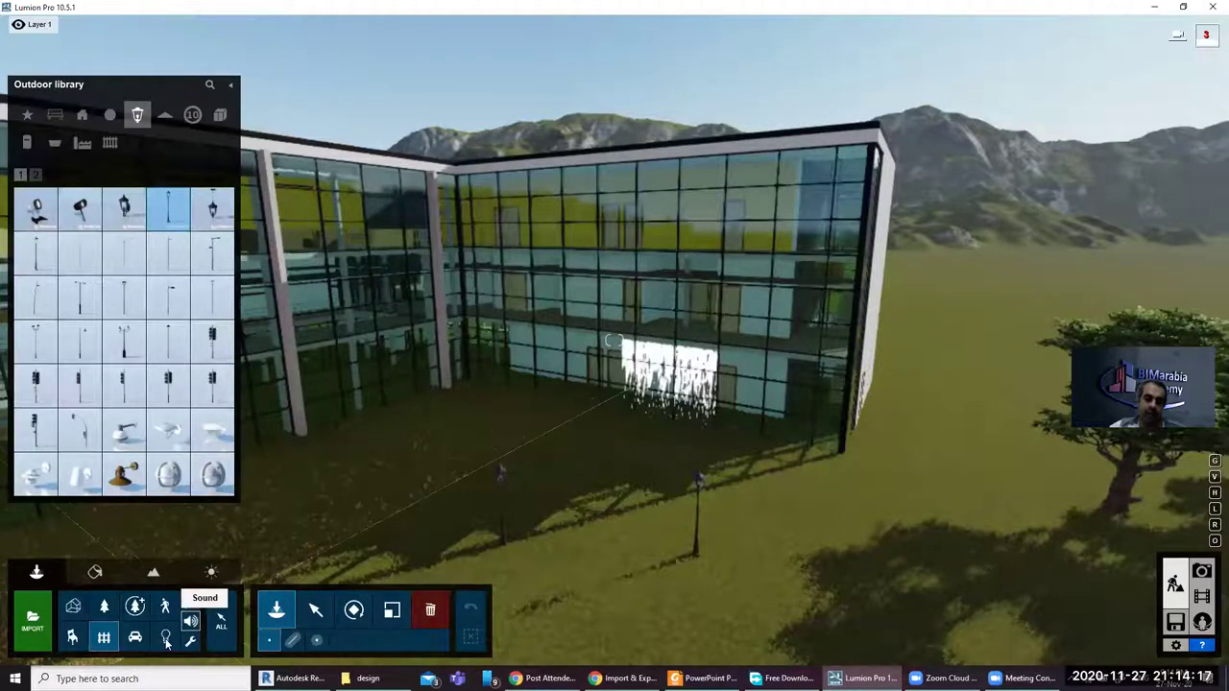
left_click(165, 637)
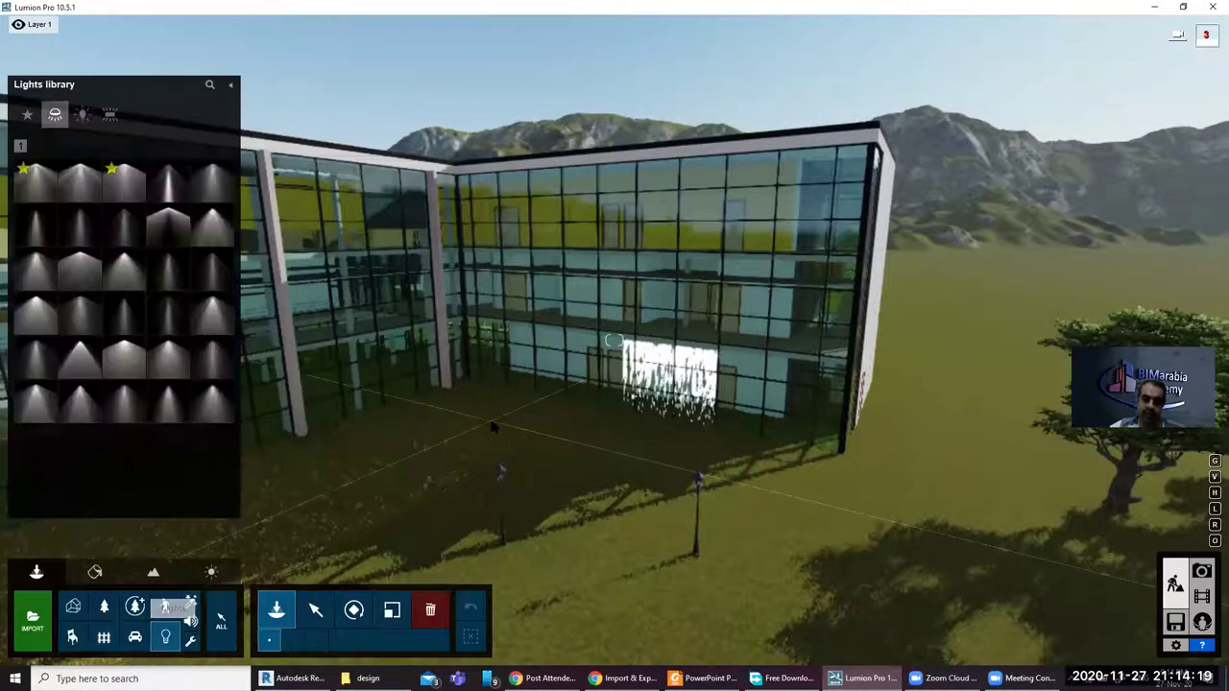
left_click(135, 190)
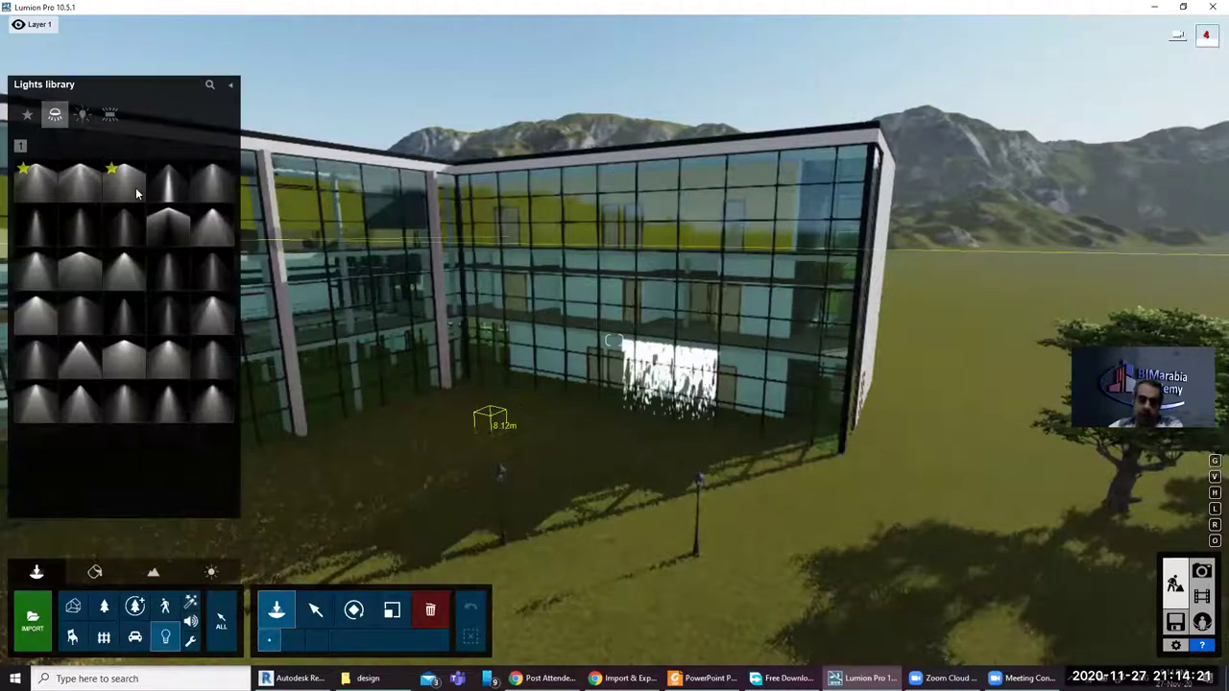
left_click(135, 191)
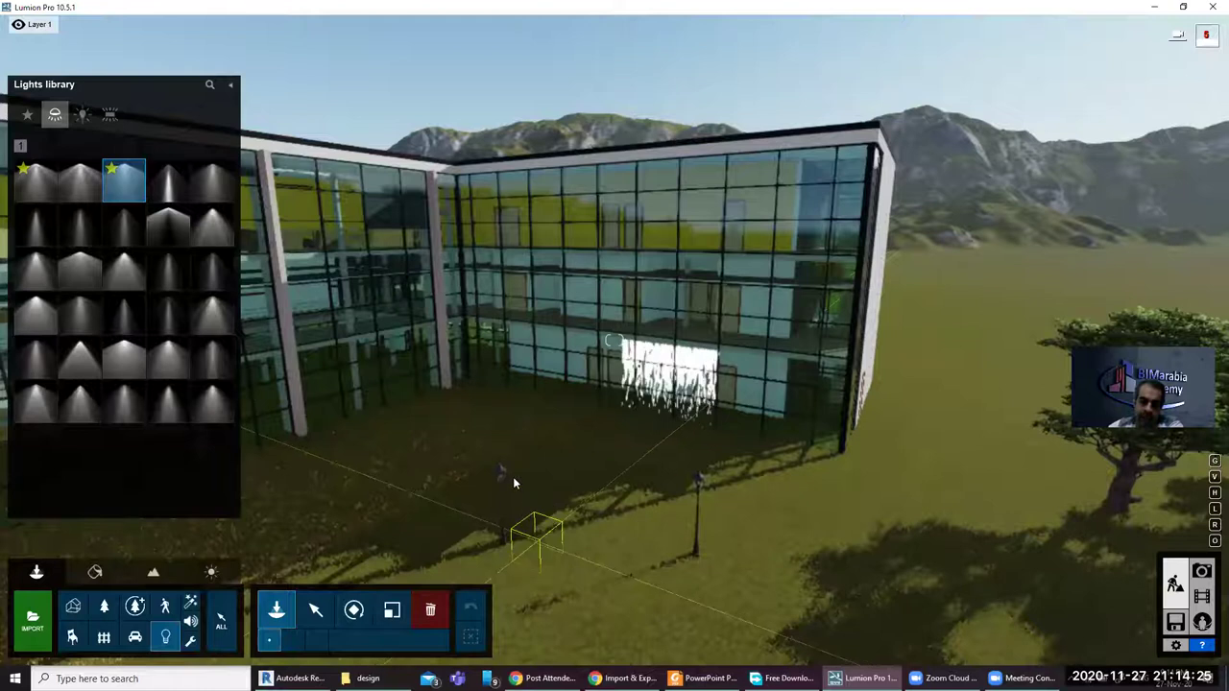
left_click(501, 477)
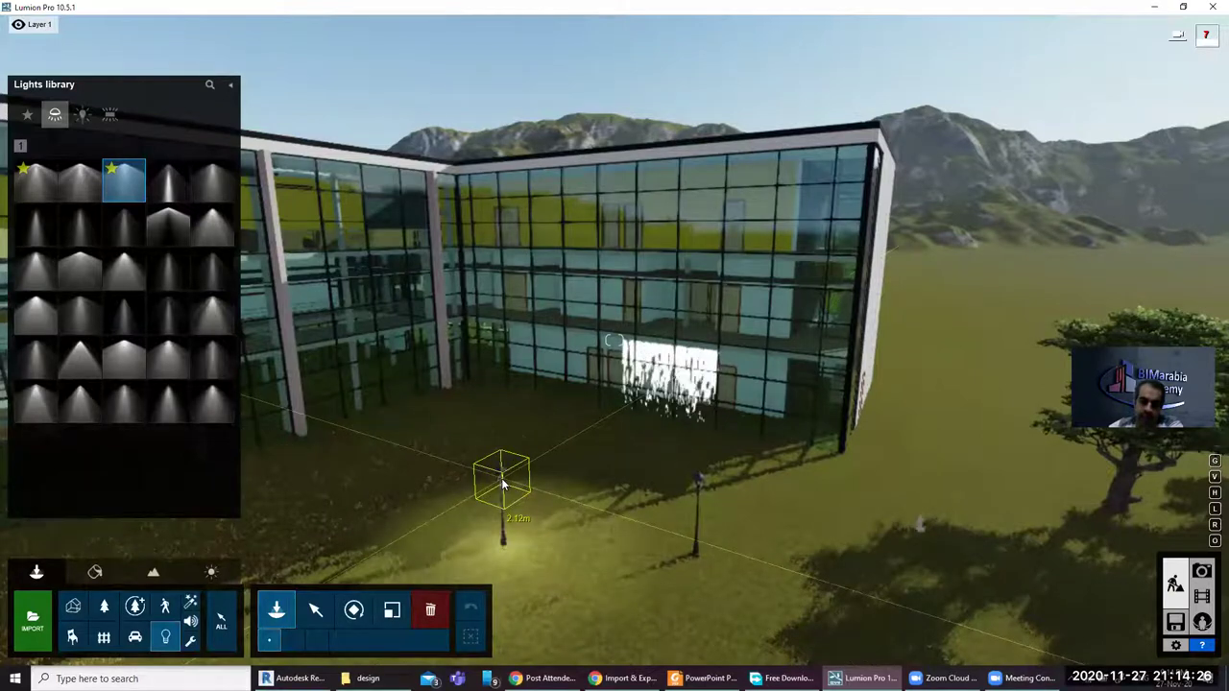
left_click(699, 480)
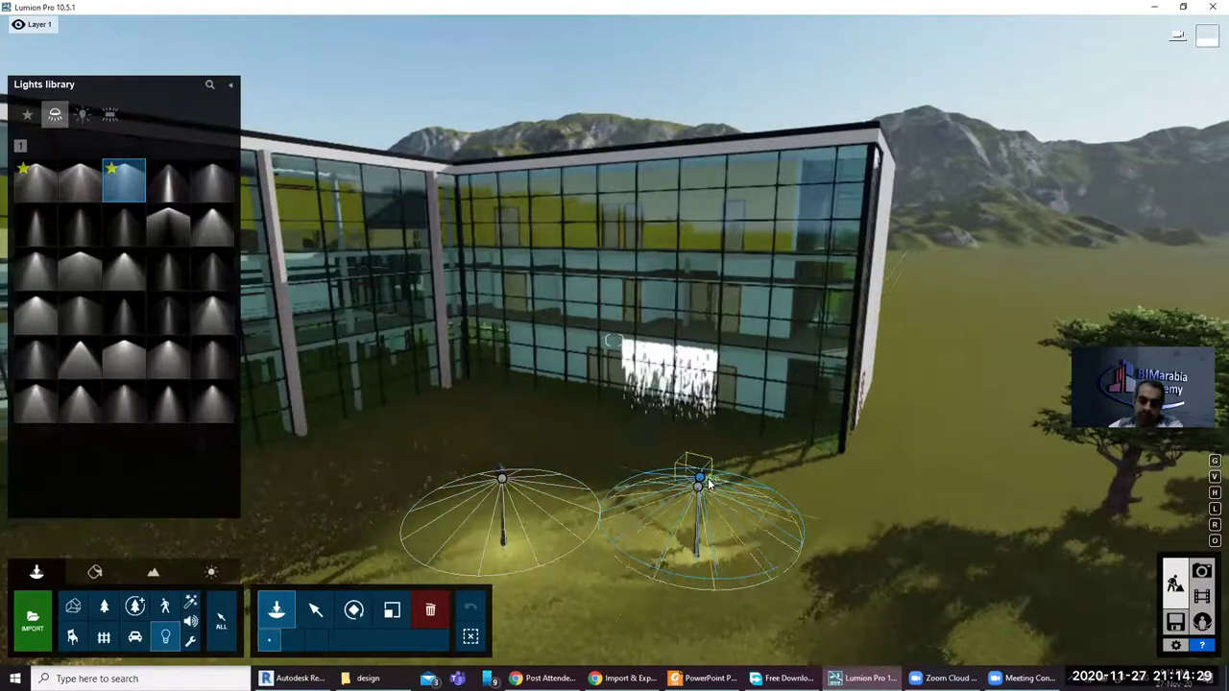
left_click(645, 570)
key("ctrl+z")
key("m")
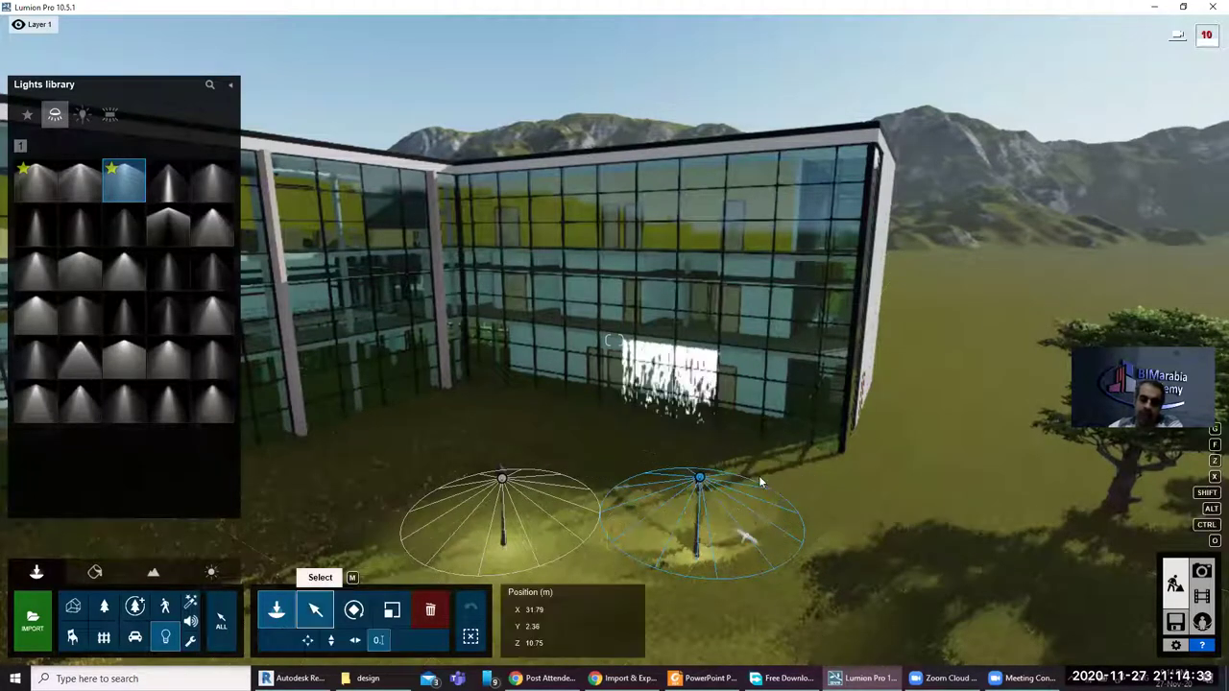
left_click(756, 476)
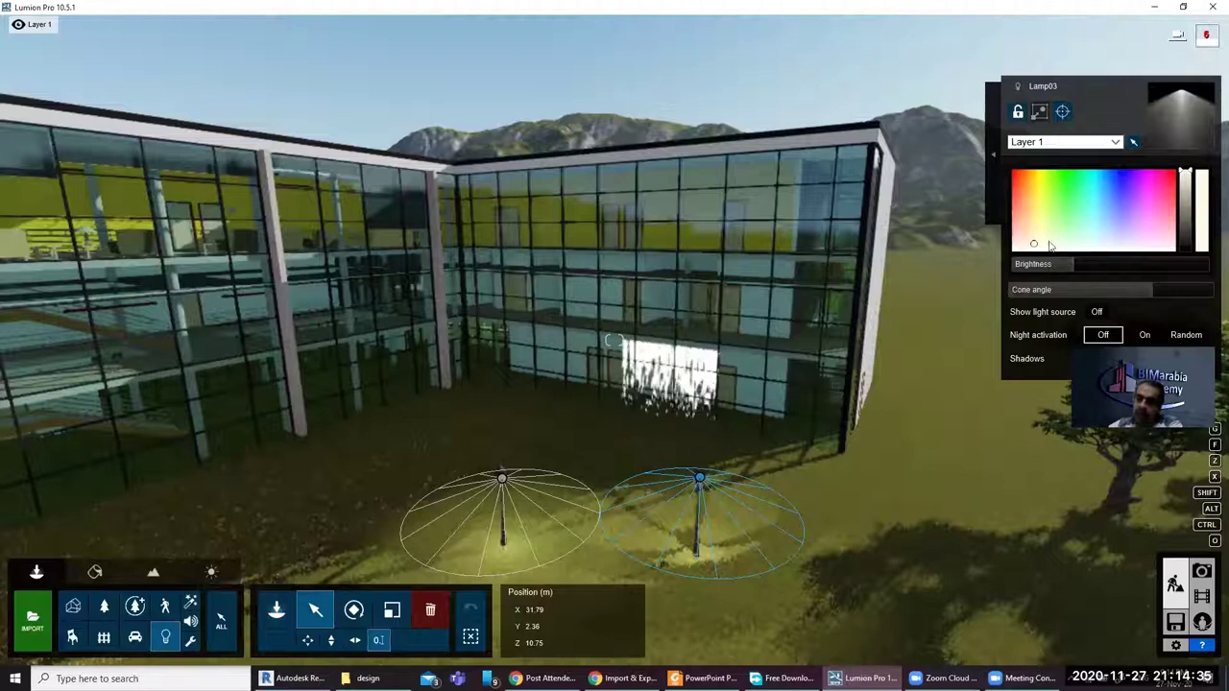
Step: Brighten Lamp03, show its light source, and enable night activation and dynamic shadows
mouse_move(1066, 265)
left_mouse_down()
mouse_move(1170, 265)
mouse_move(1072, 264)
mouse_move(1053, 287)
mouse_move(1145, 272)
mouse_move(1076, 291)
mouse_move(1092, 310)
left_mouse_up()
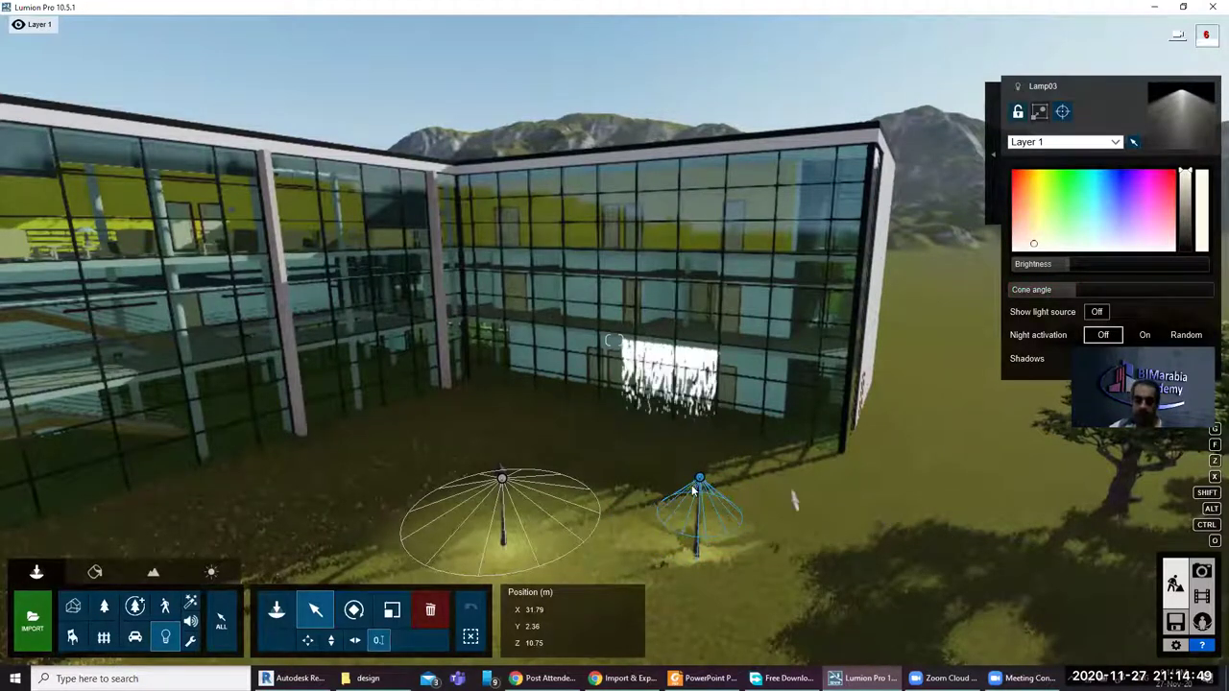
left_click(1097, 312)
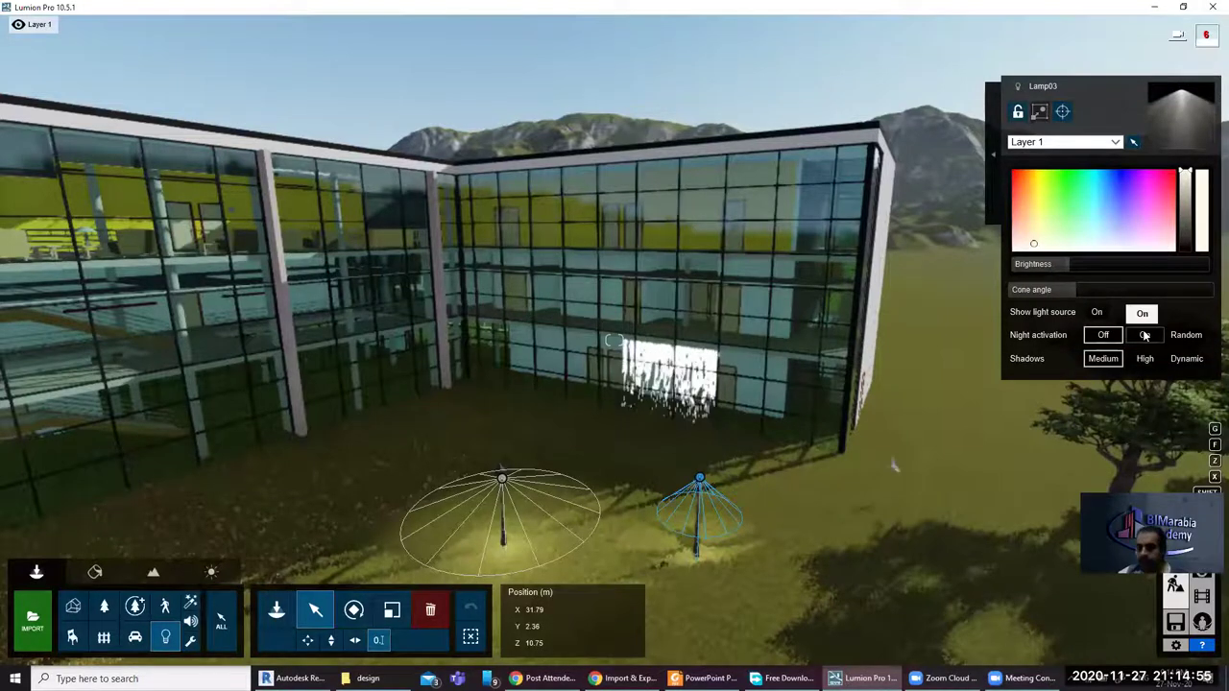
left_click(1145, 334)
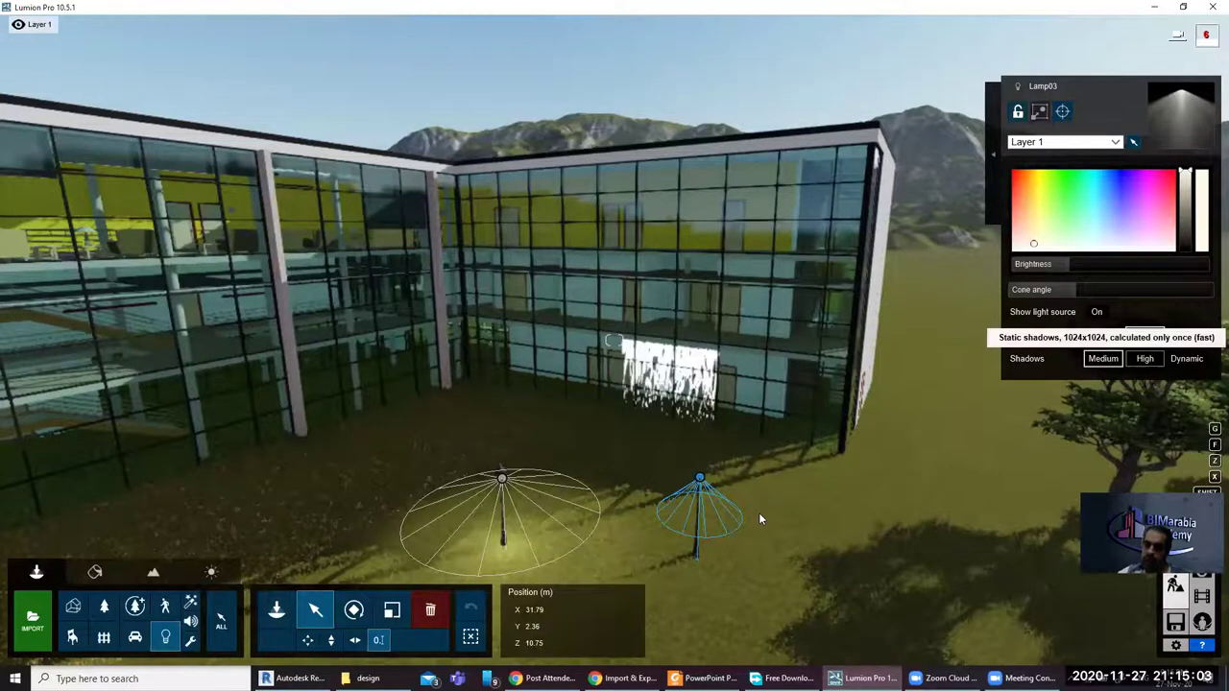
left_click(1144, 359)
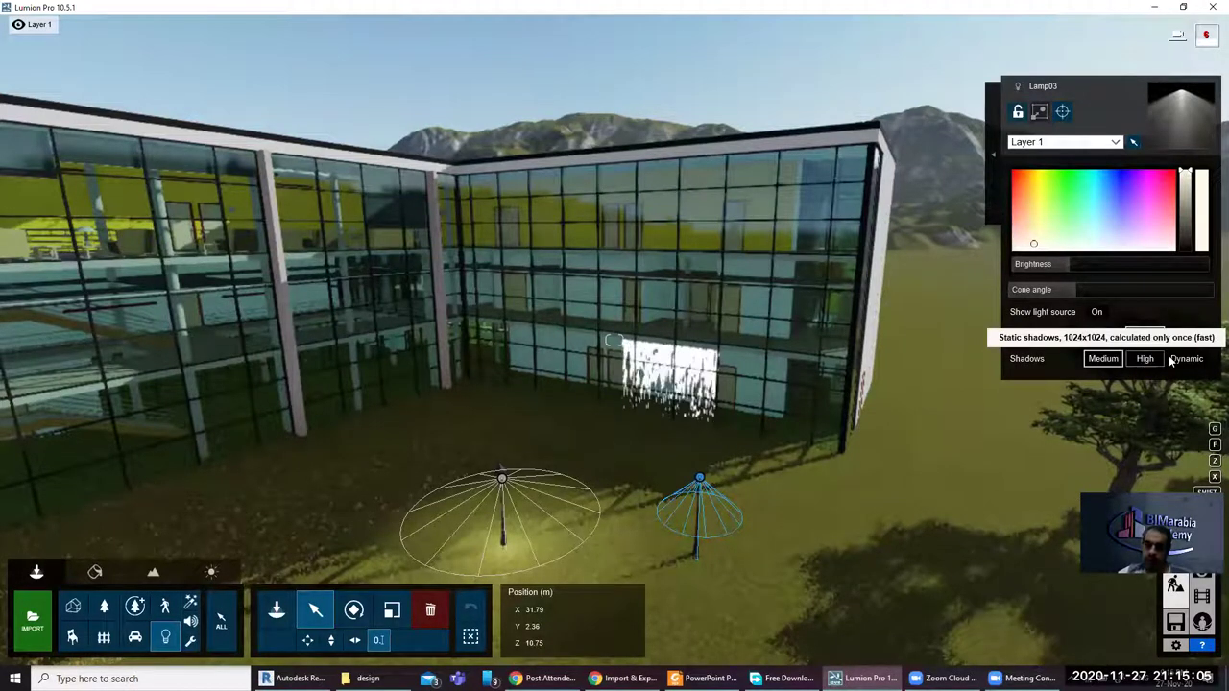
left_click(1179, 359)
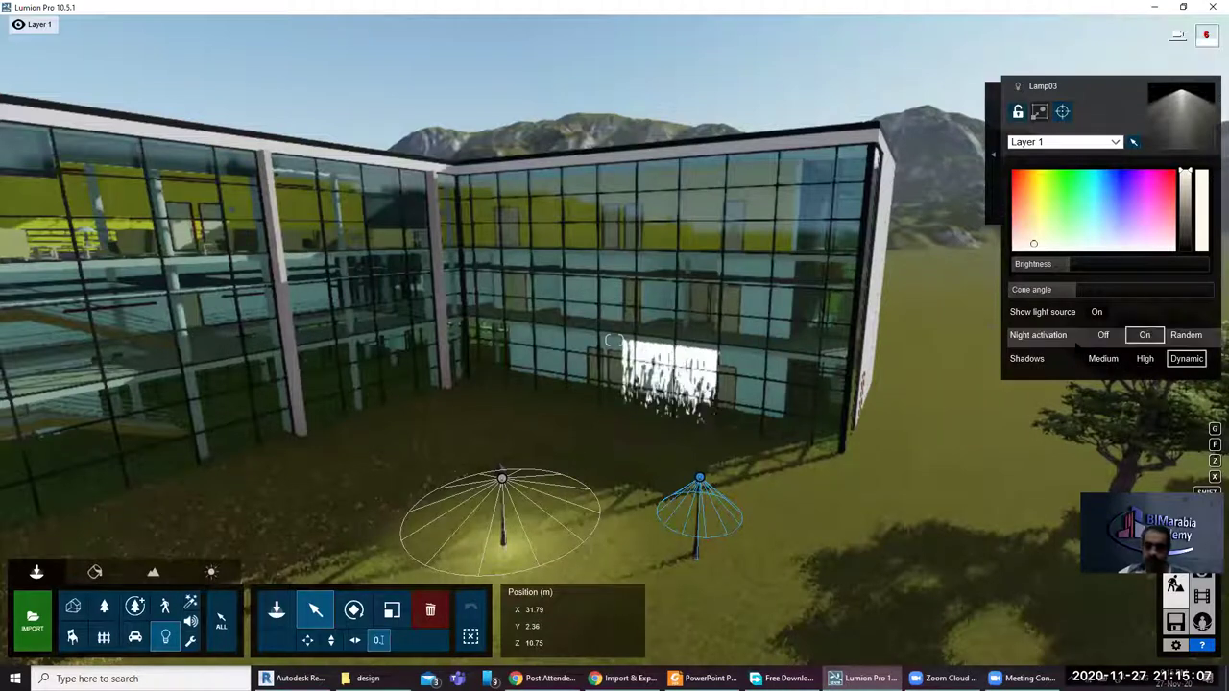
Step: Drop the sun to dusk to view the lit lamps, face the trees, then restore daylight
left_click(210, 573)
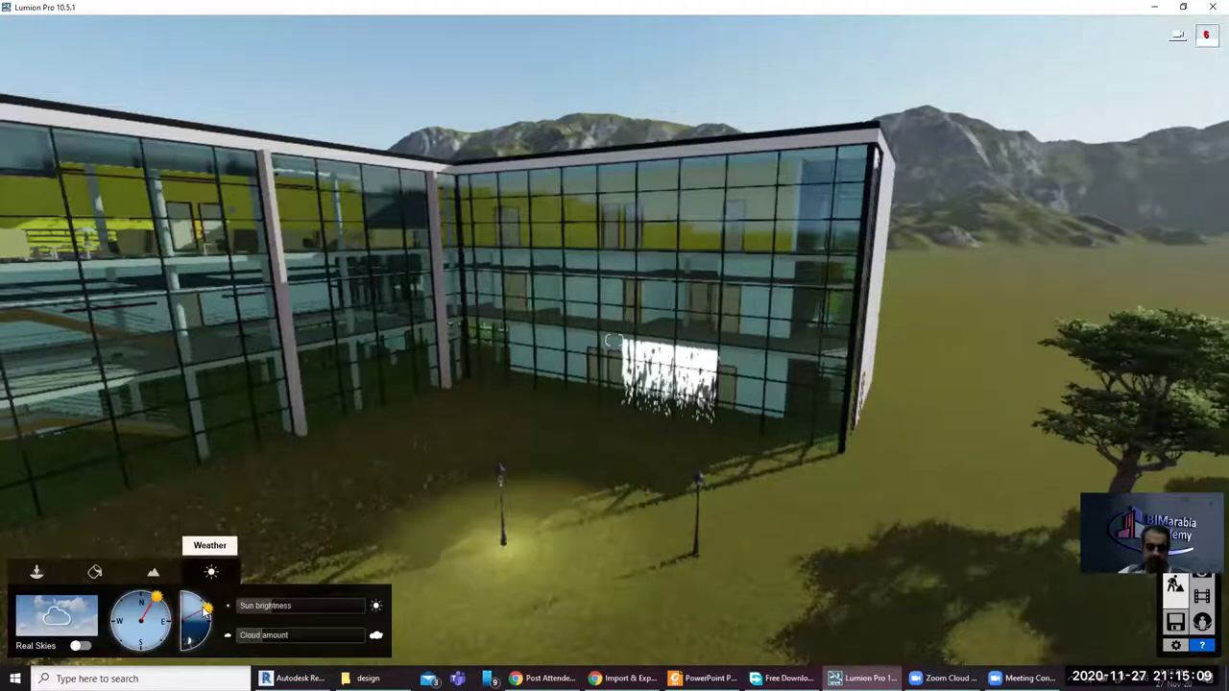
left_click(204, 636)
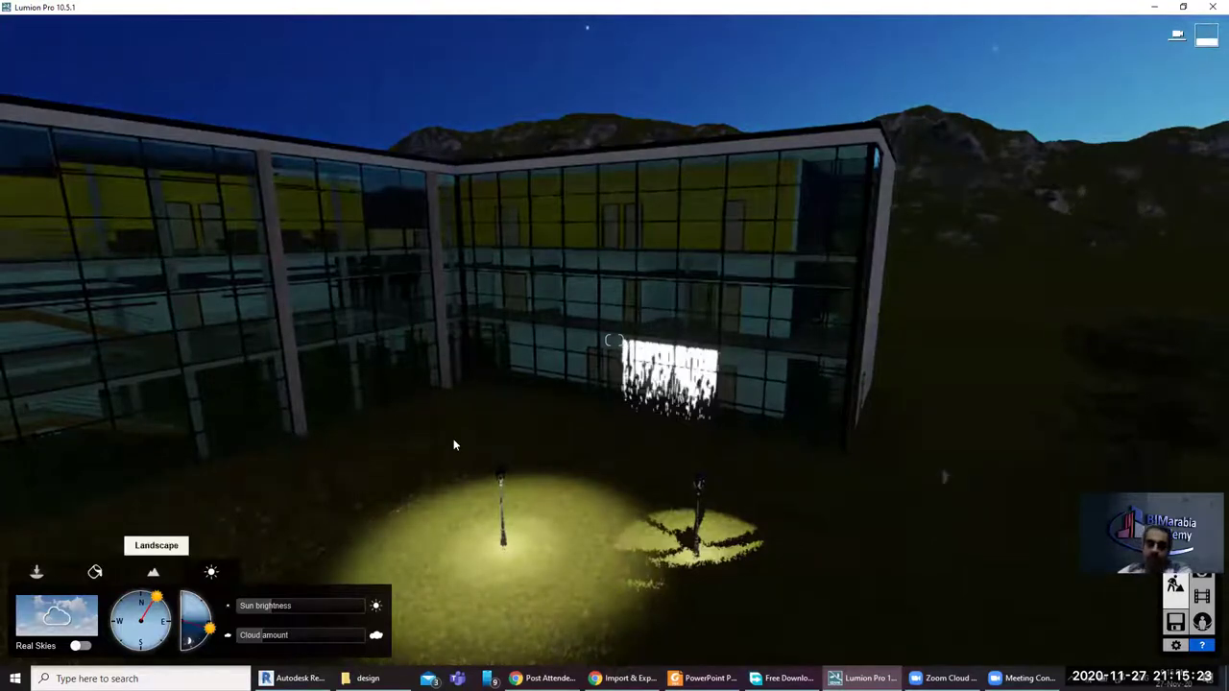
mouse_move(455, 445)
right_mouse_down()
mouse_move(630, 434)
mouse_move(534, 437)
mouse_move(410, 475)
right_mouse_up()
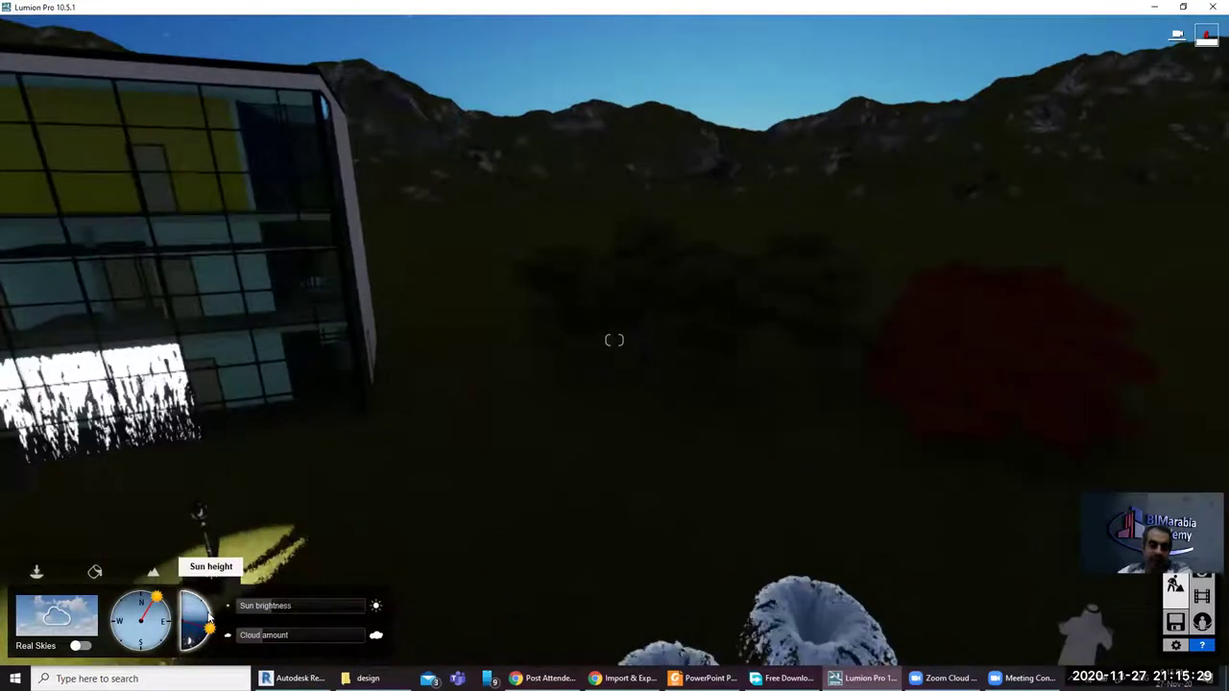
left_click_drag(208, 619, 209, 595)
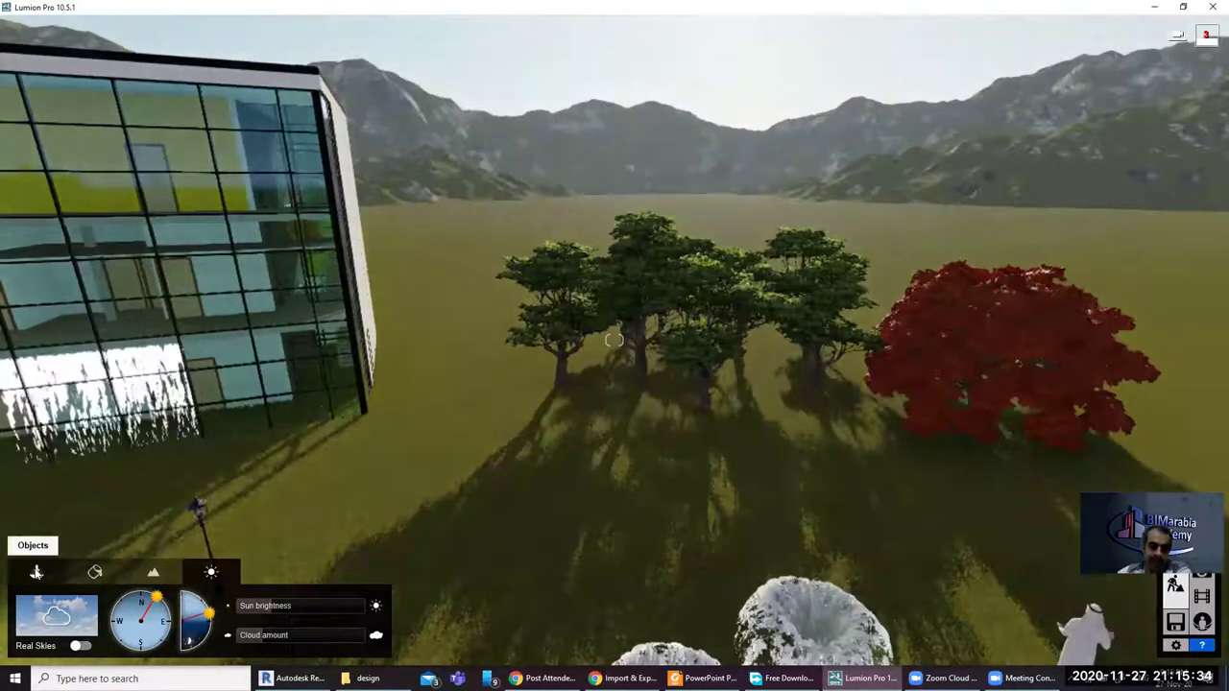
Step: Place a sound source, then a Forest 001 nature sound among the trees
left_click(35, 573)
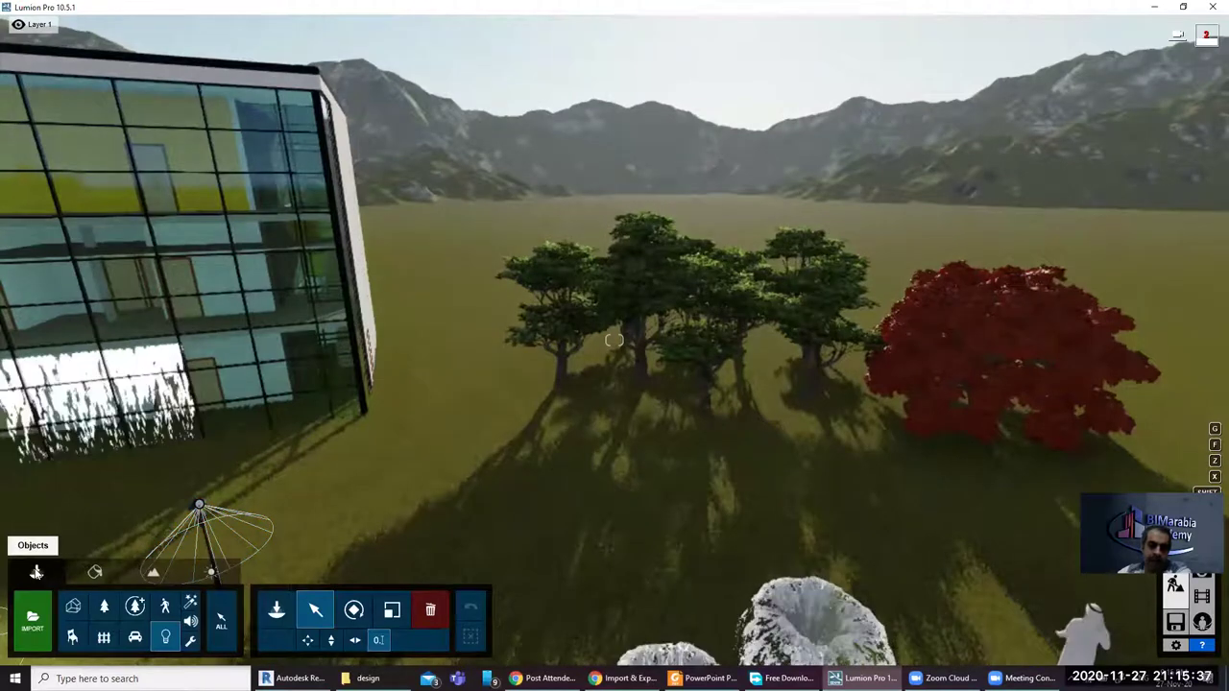
left_click(190, 622)
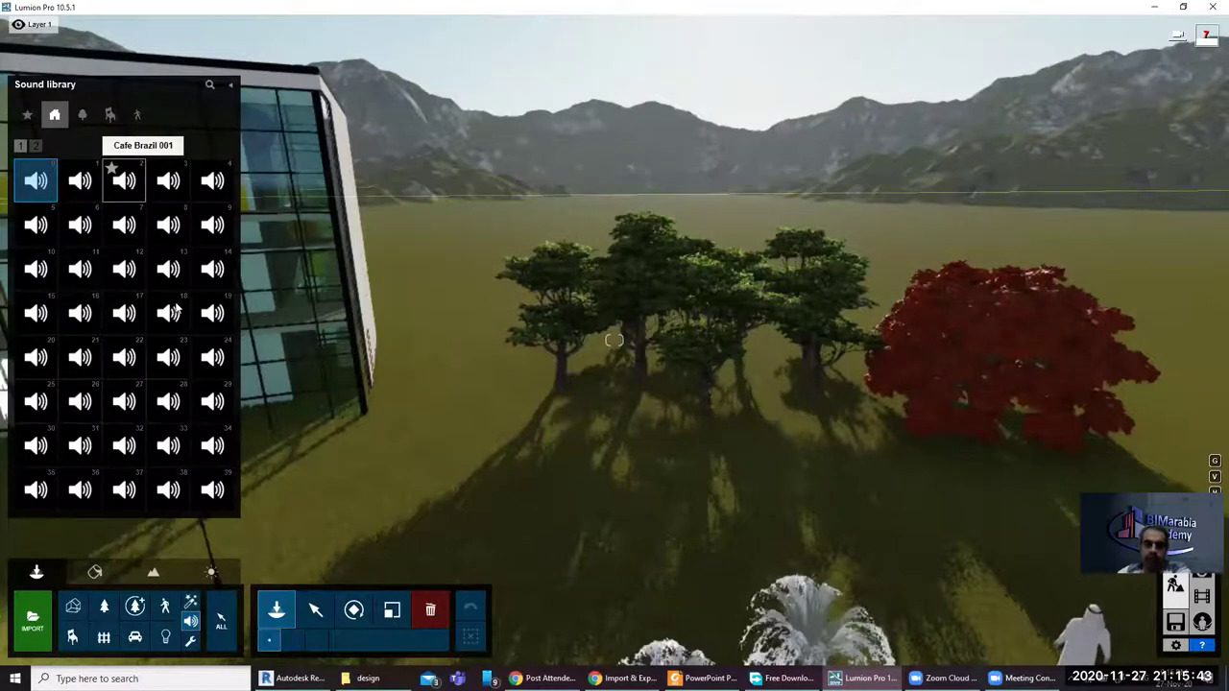
left_click(530, 417)
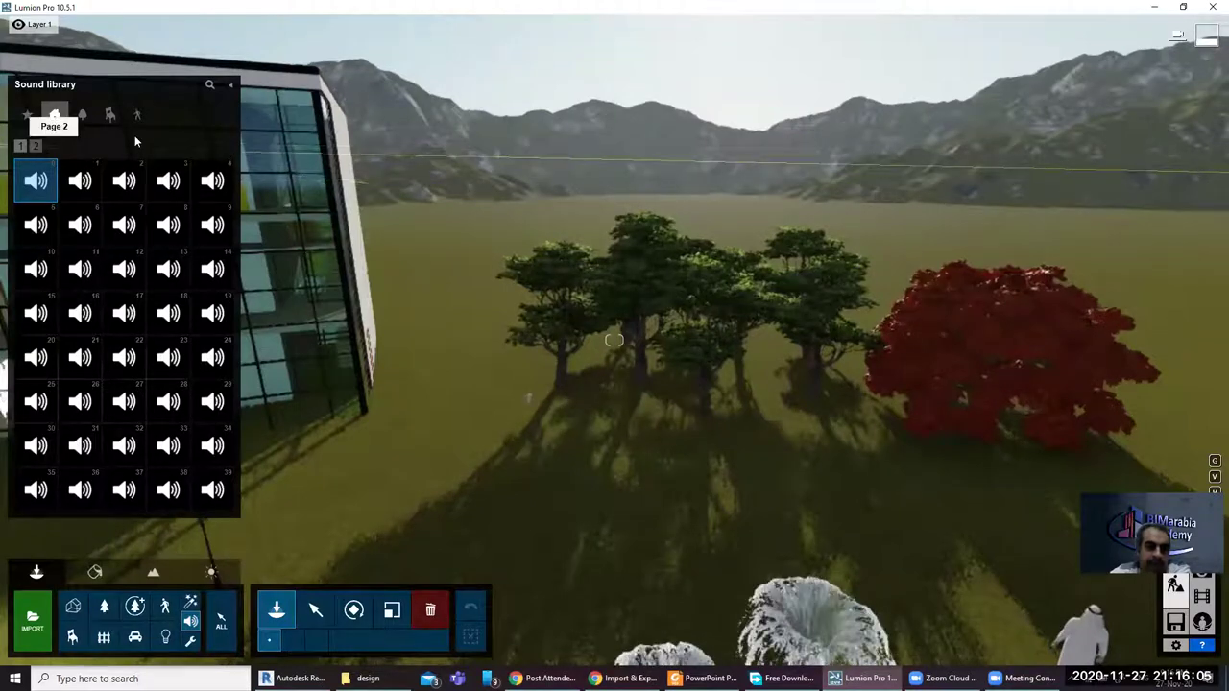
left_click(82, 116)
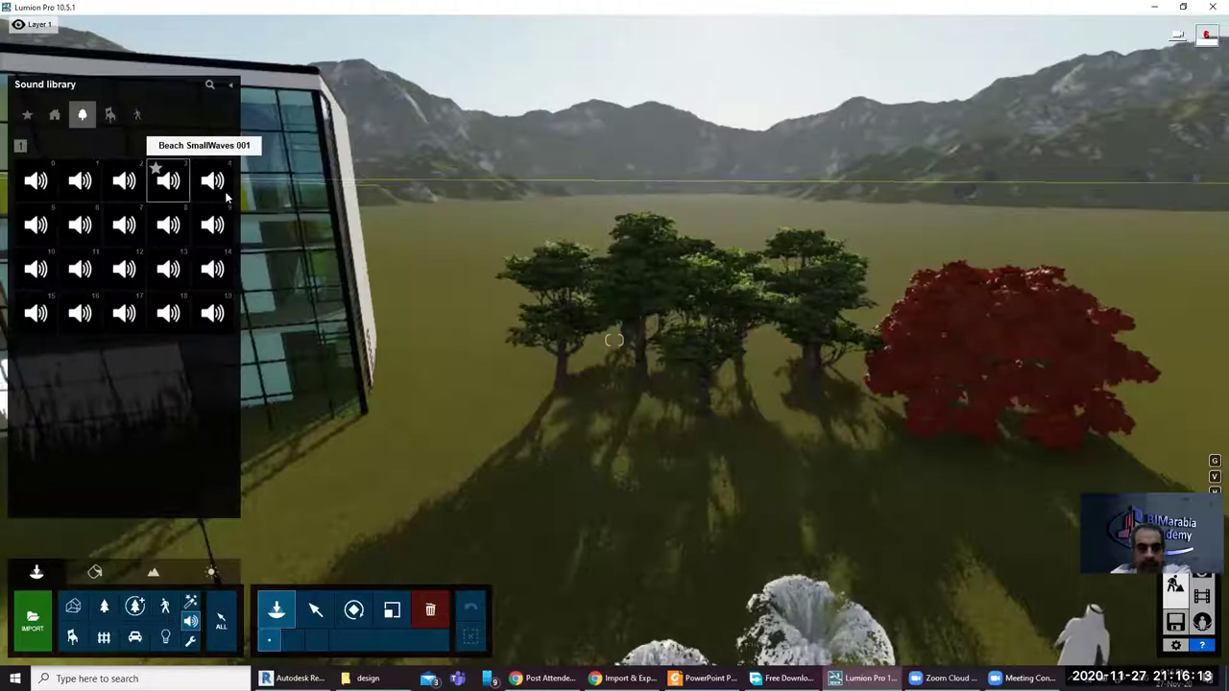
left_click(706, 359)
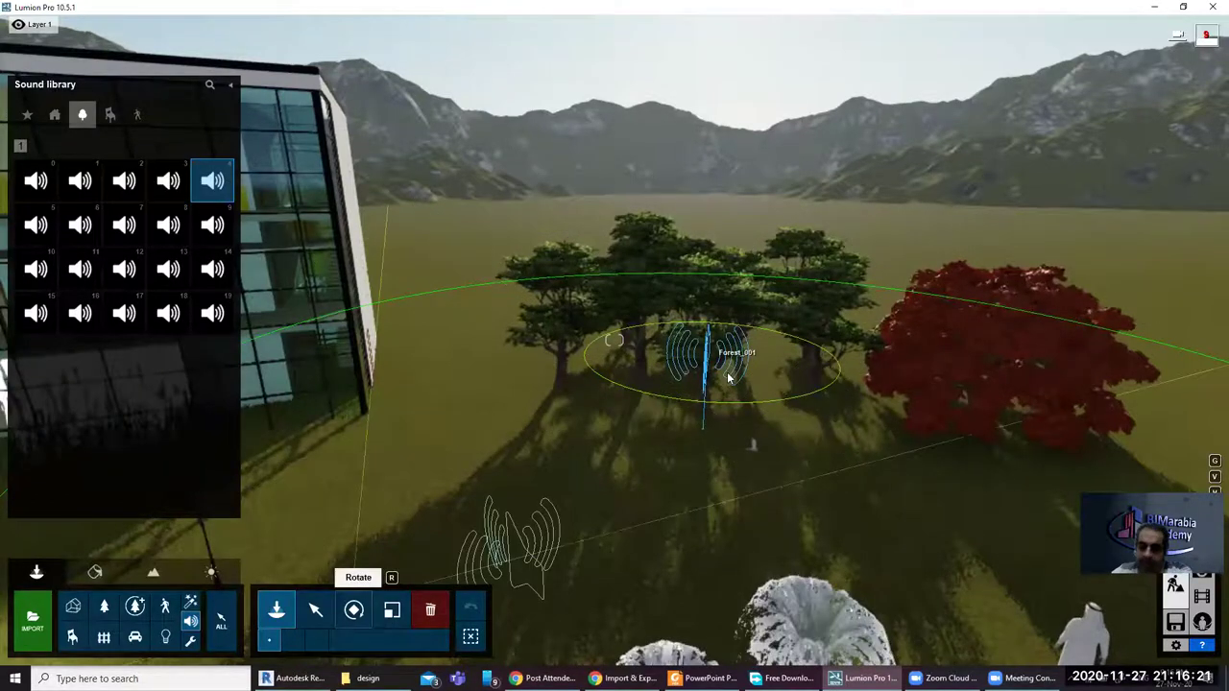
Step: Set the Forest 001 sound's volume to about 0.6 and enlarge its minimum distance
left_click(316, 609)
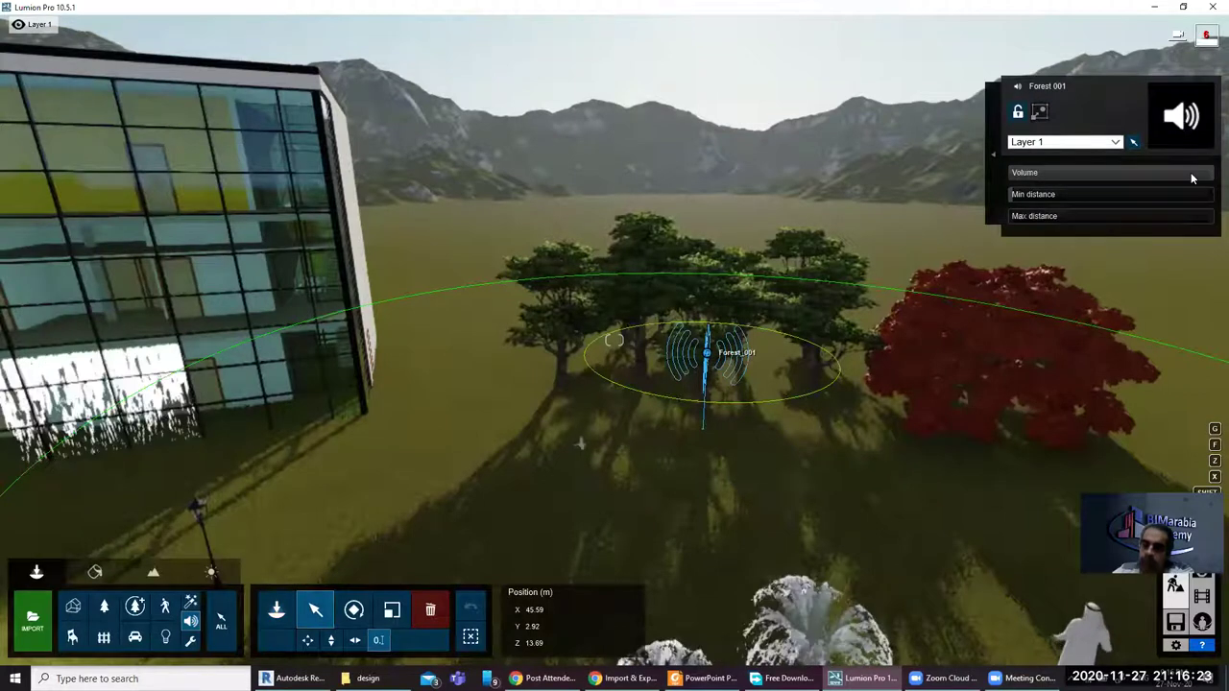
left_click_drag(1190, 172, 1143, 174)
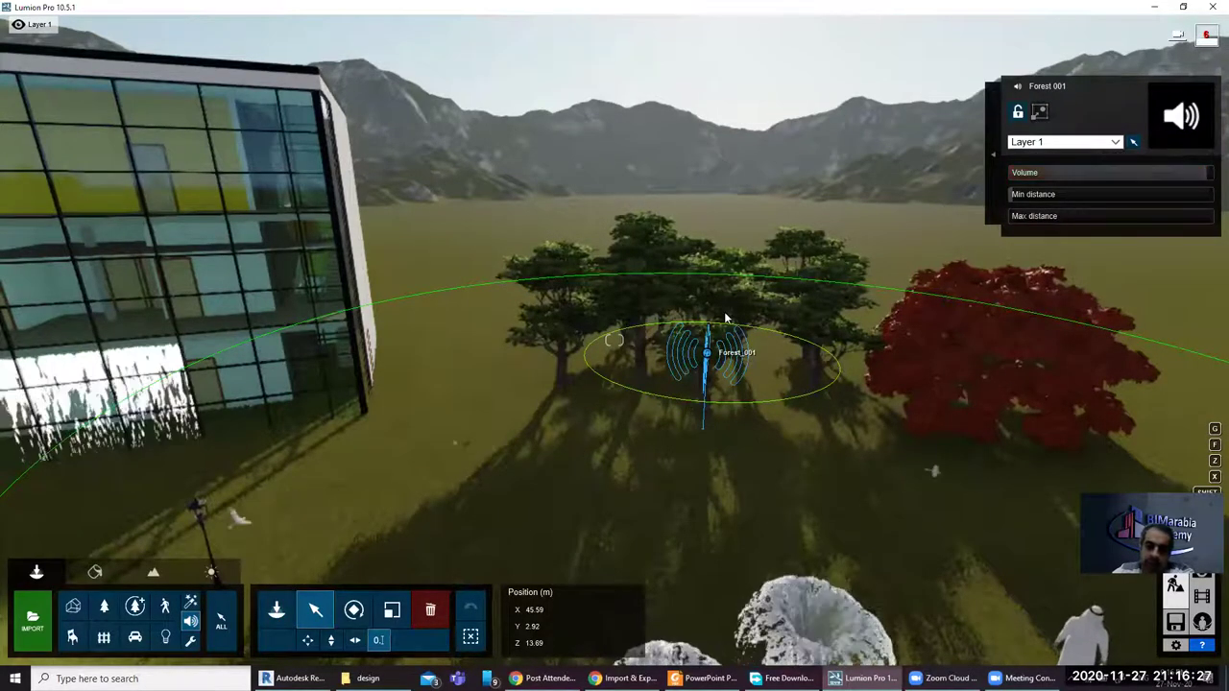
mouse_move(1042, 195)
left_mouse_down()
mouse_move(1083, 198)
mouse_move(1030, 194)
mouse_move(1018, 198)
mouse_move(1038, 217)
mouse_move(1010, 216)
left_mouse_up()
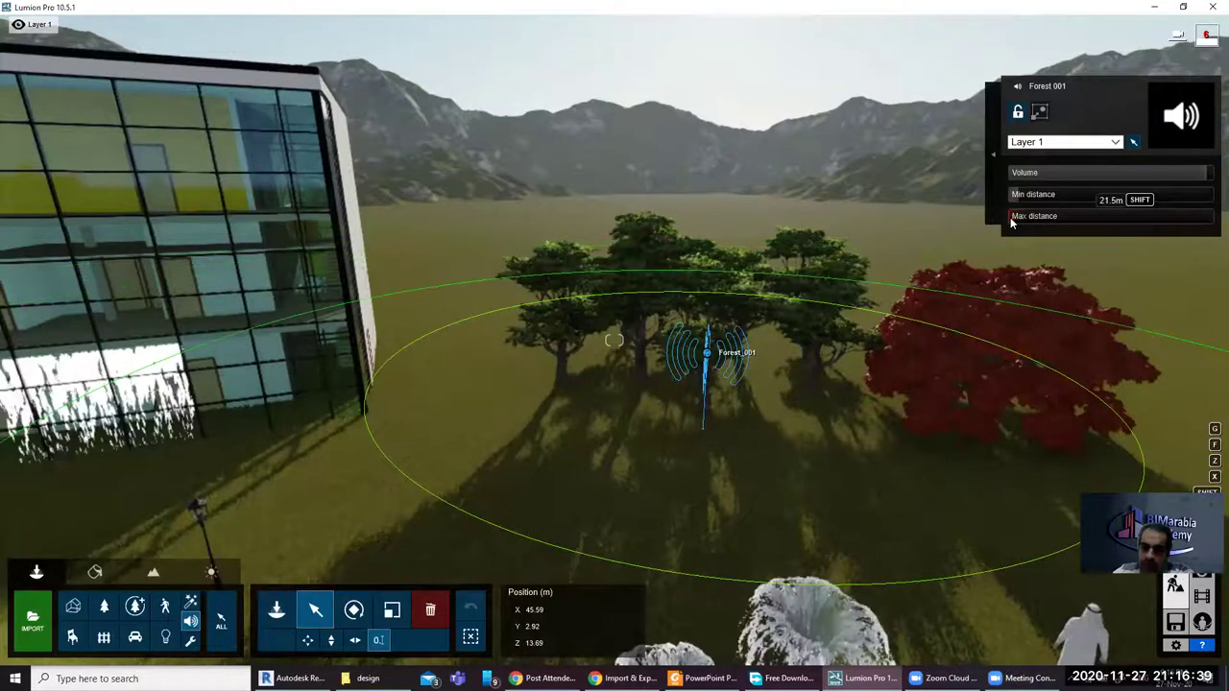
Step: Fly back and around the tree cluster to review the forest sound's audible range
key("s")
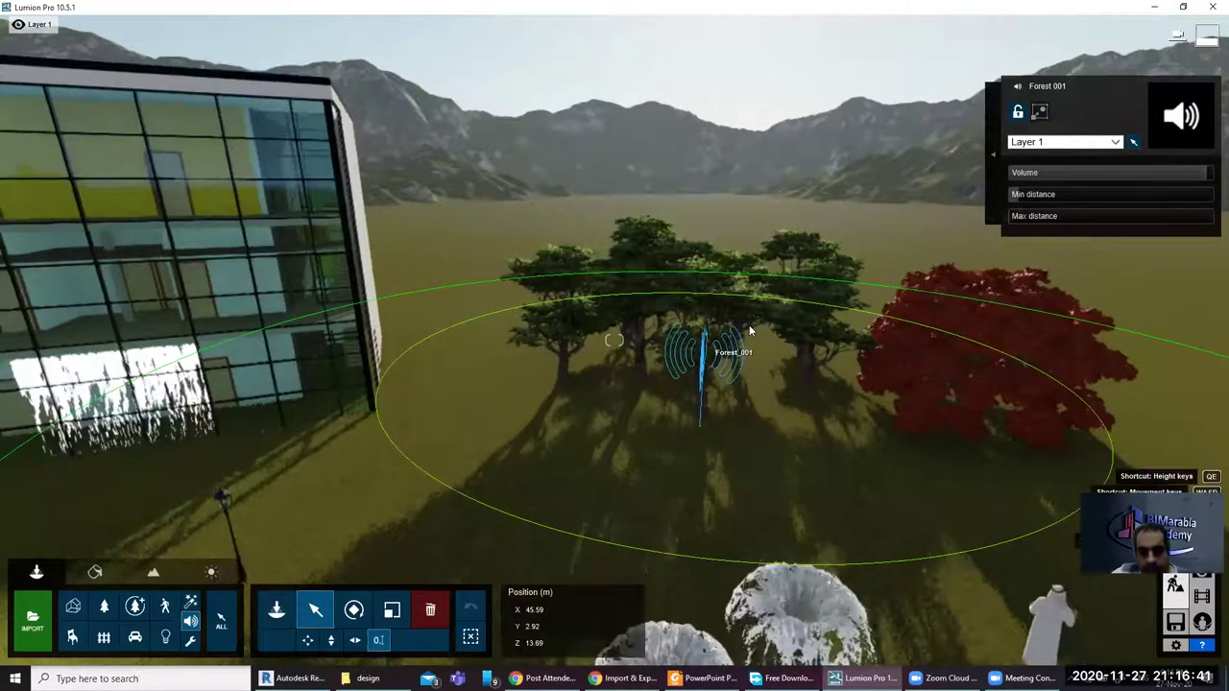
key("s")
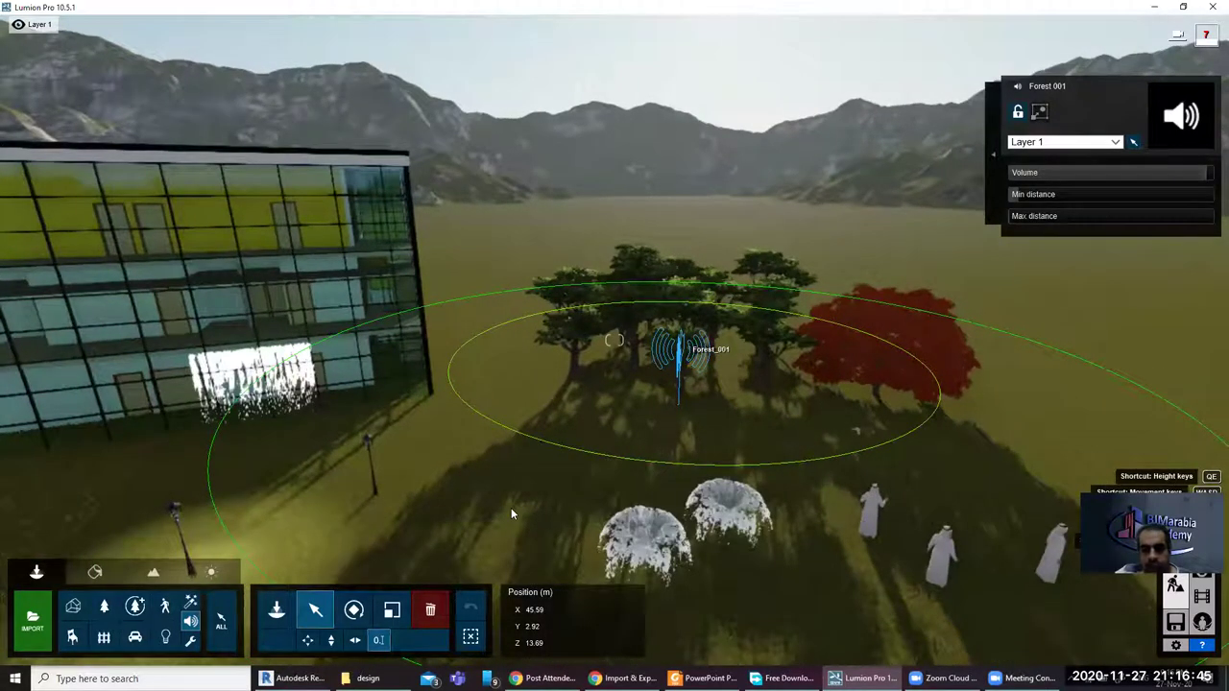
key("w")
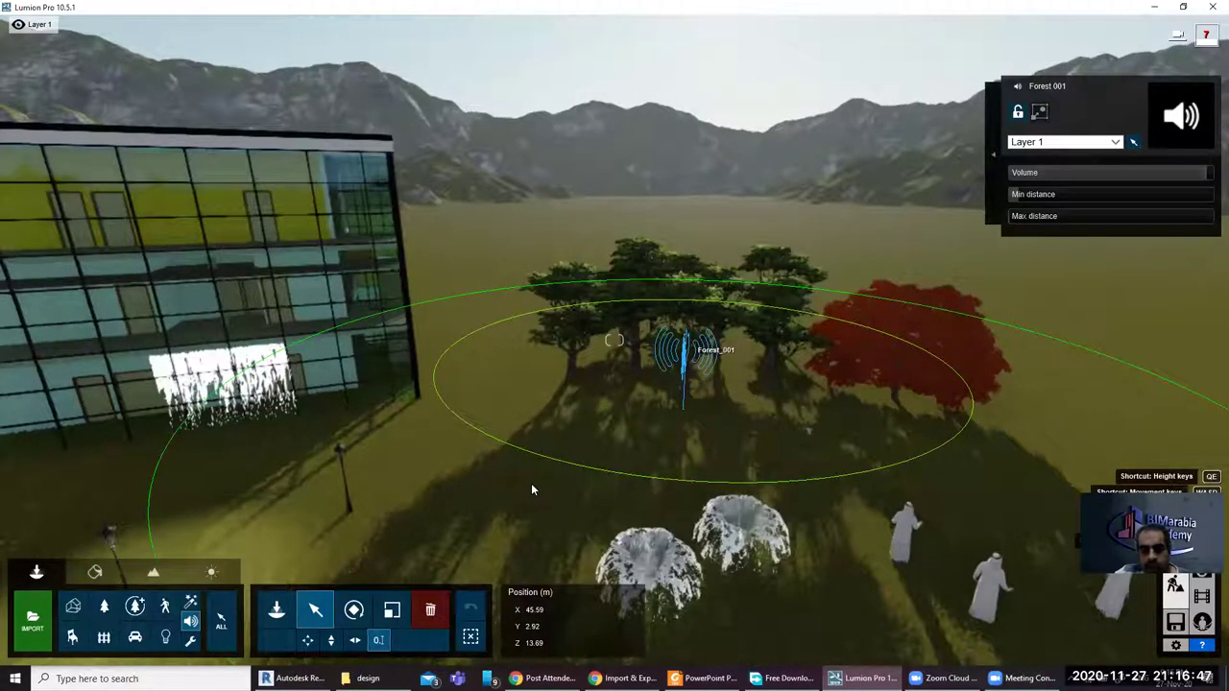
key("w")
key("w")
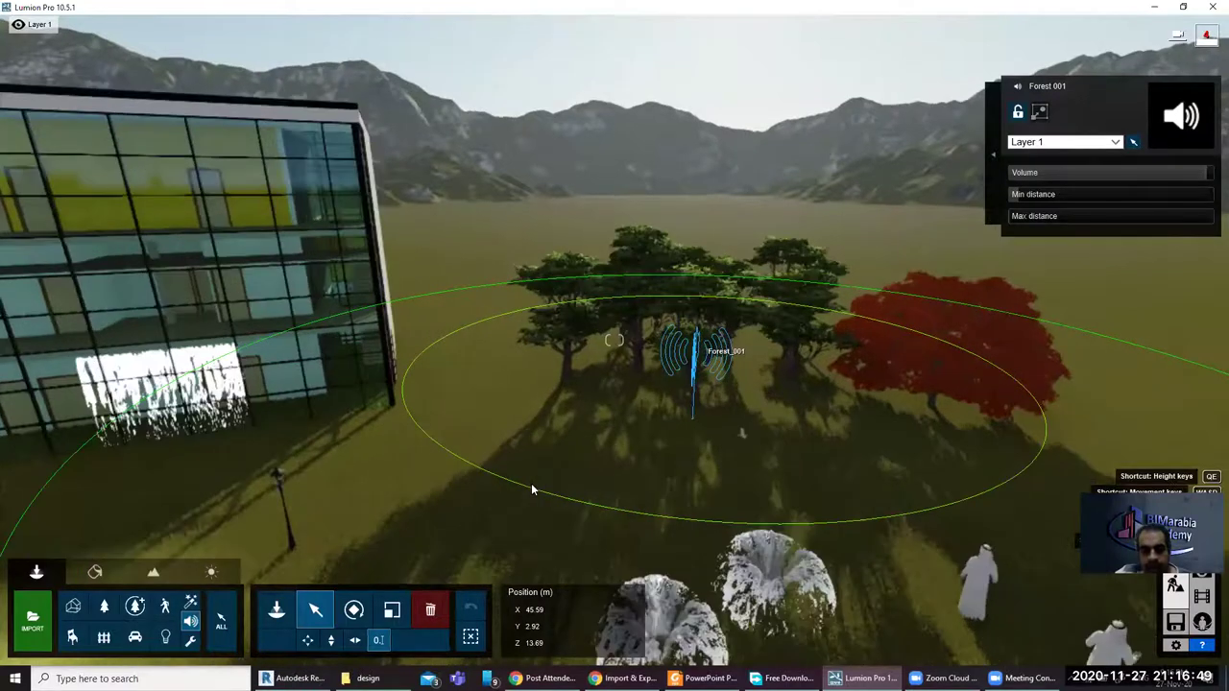
key("w")
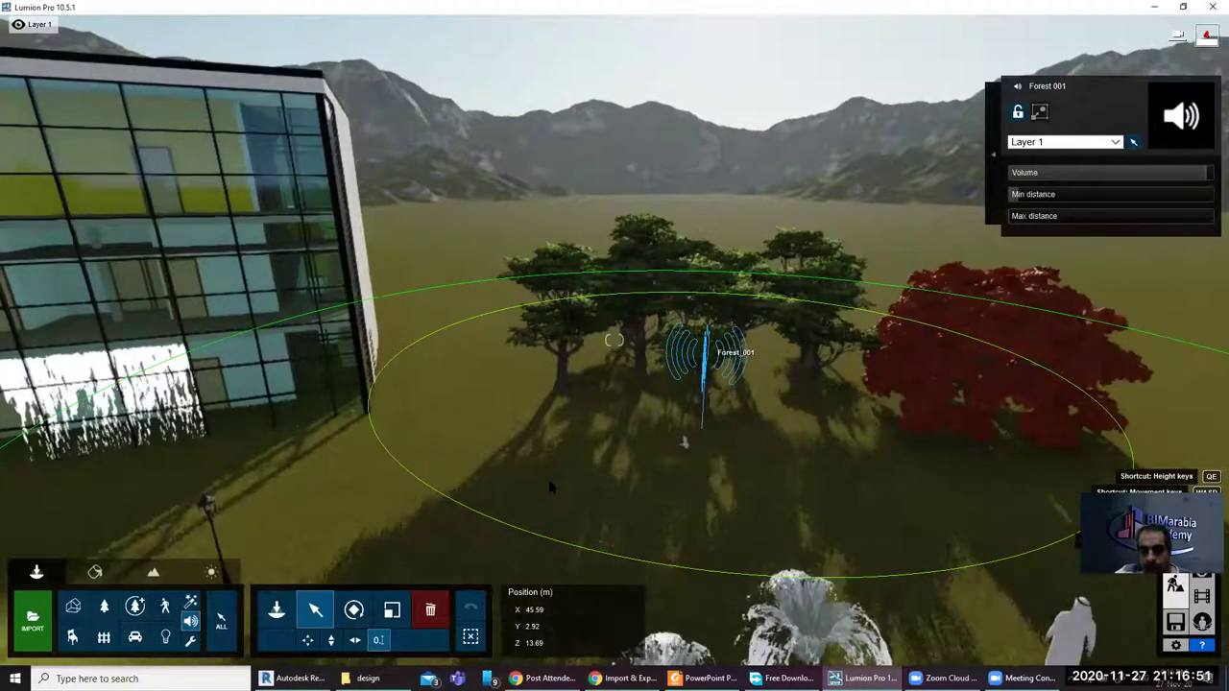
key("w")
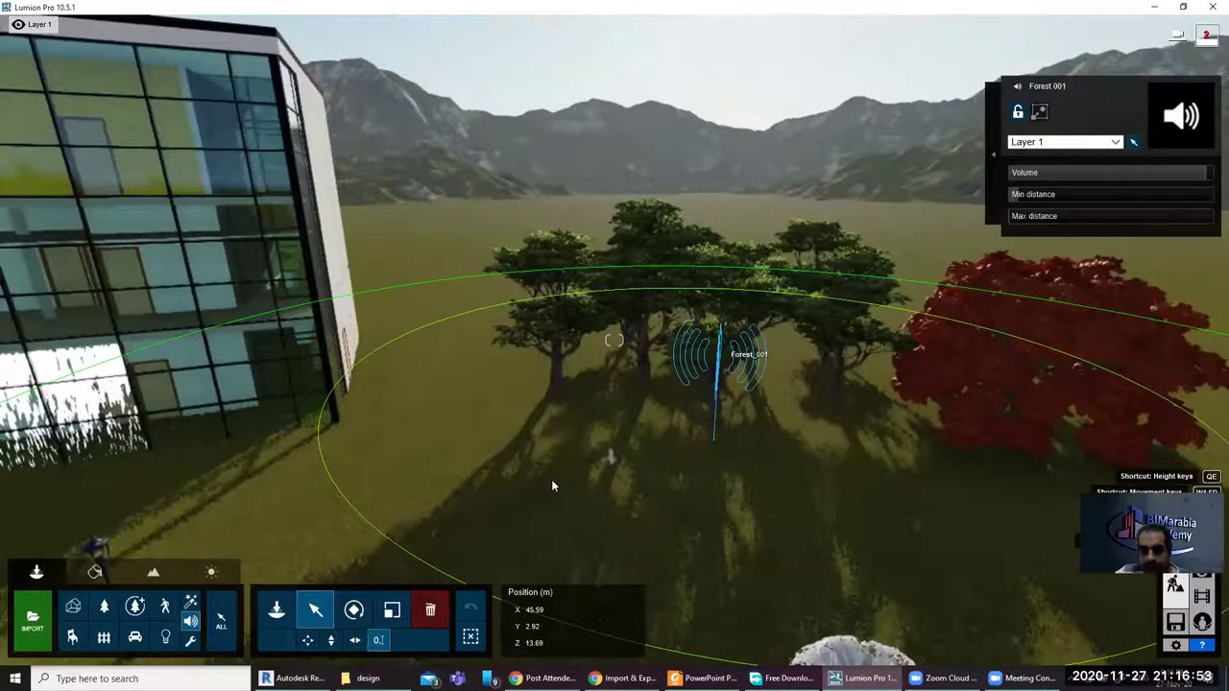
key("w")
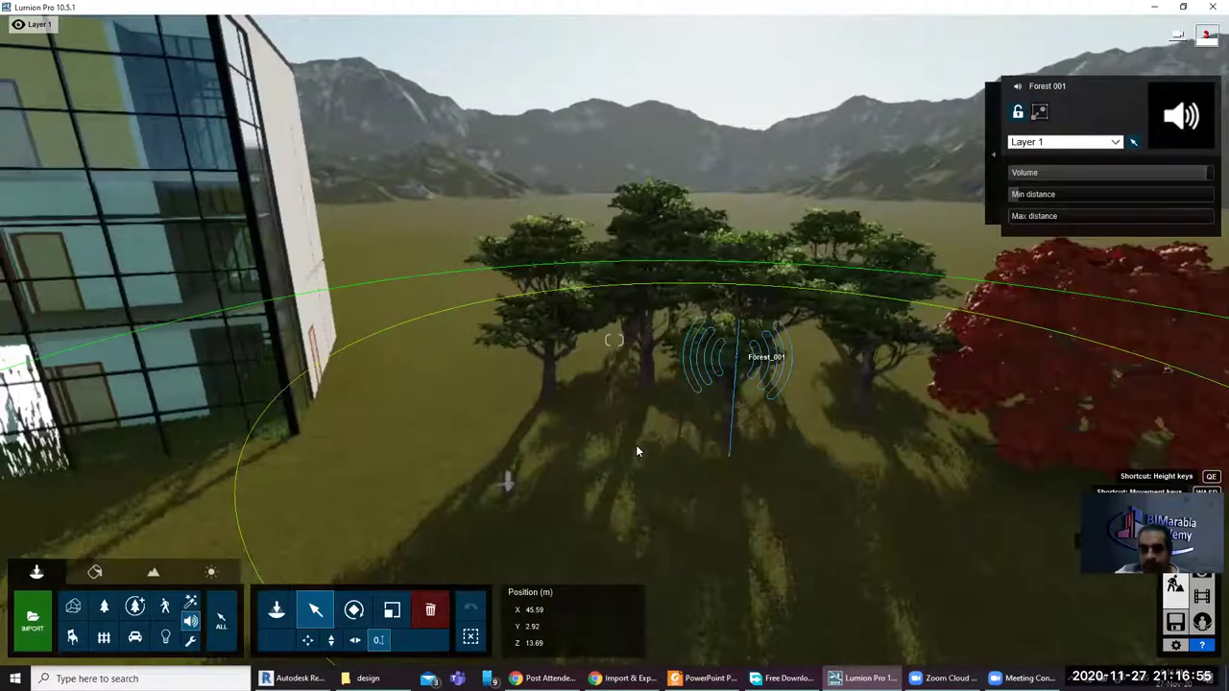
right_click_drag(635, 445, 614, 444)
right_click_drag(613, 339, 600, 339)
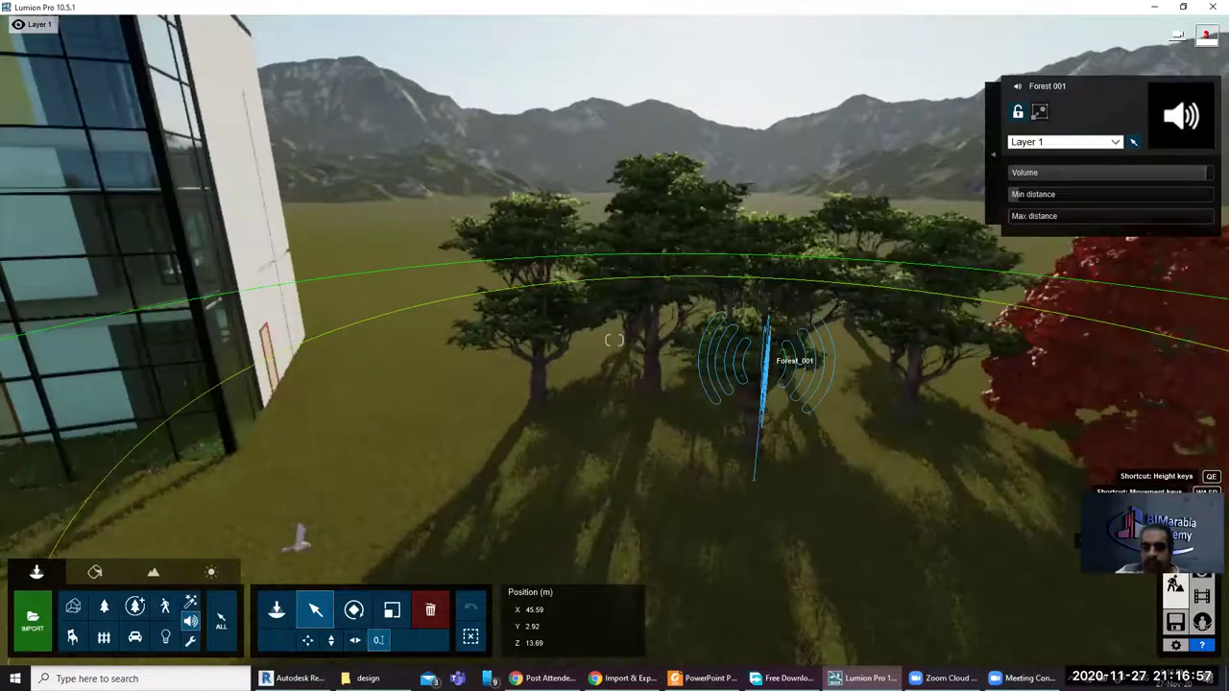
mouse_move(699, 413)
right_mouse_down()
mouse_move(693, 389)
mouse_move(739, 403)
right_mouse_up()
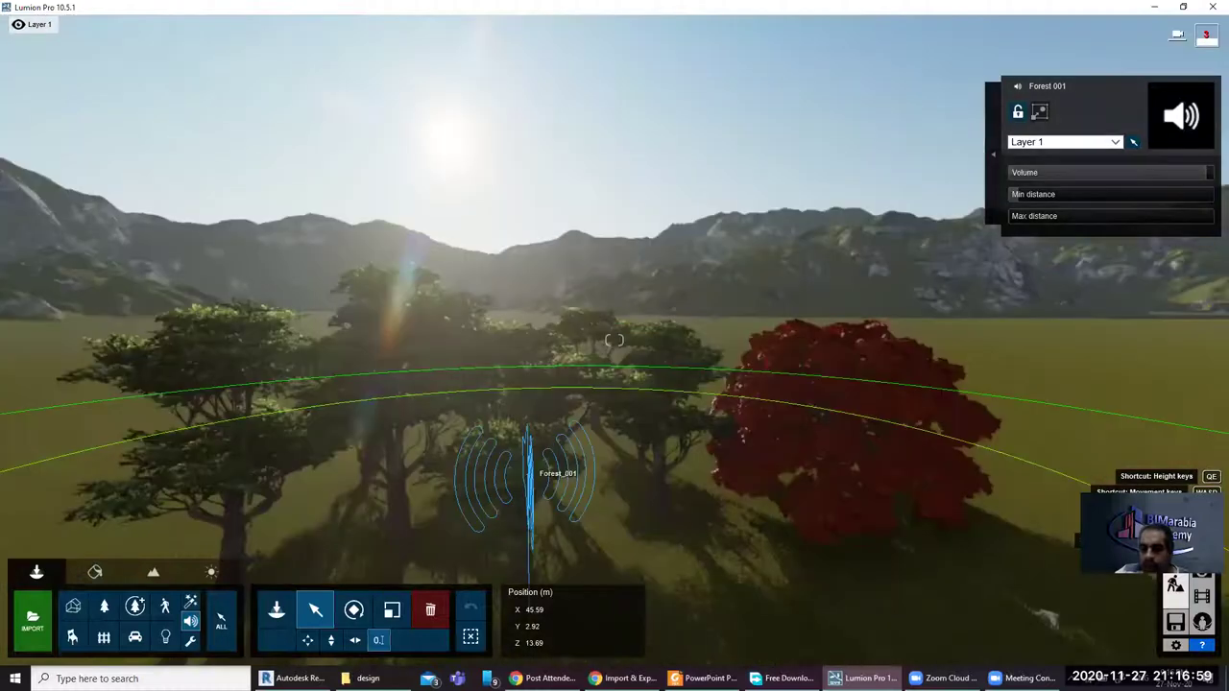
mouse_move(538, 288)
right_mouse_down()
mouse_move(545, 297)
mouse_move(480, 404)
right_mouse_up()
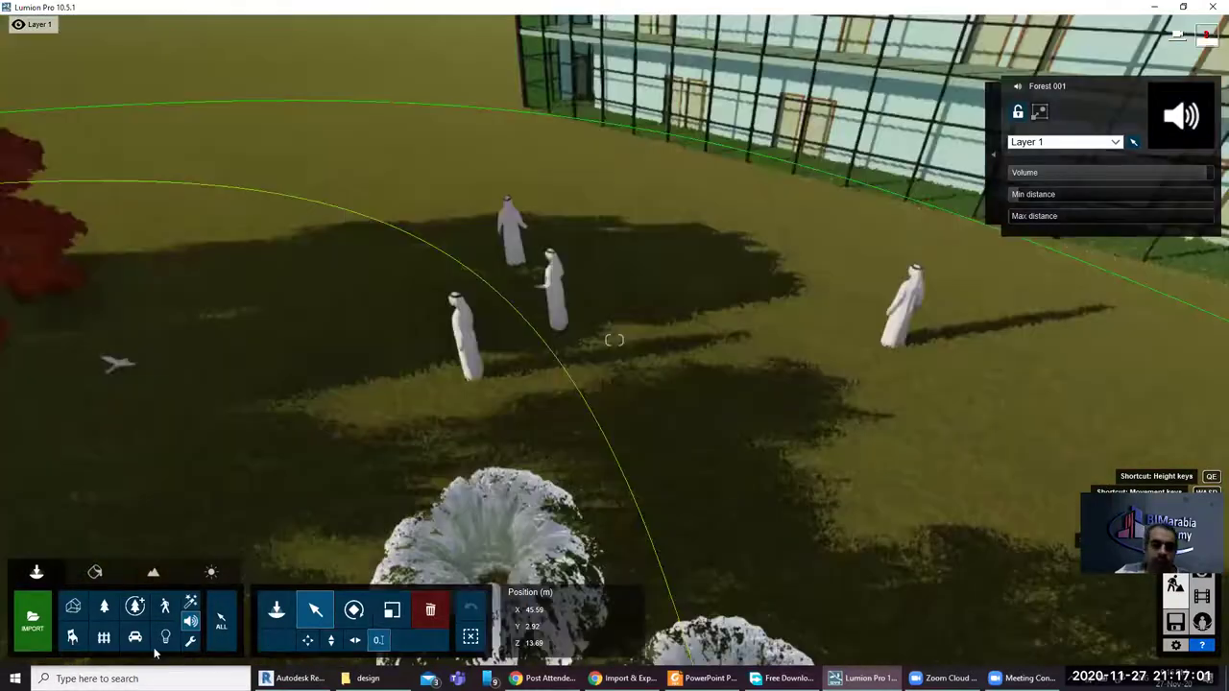
right_click_drag(614, 340, 596, 317)
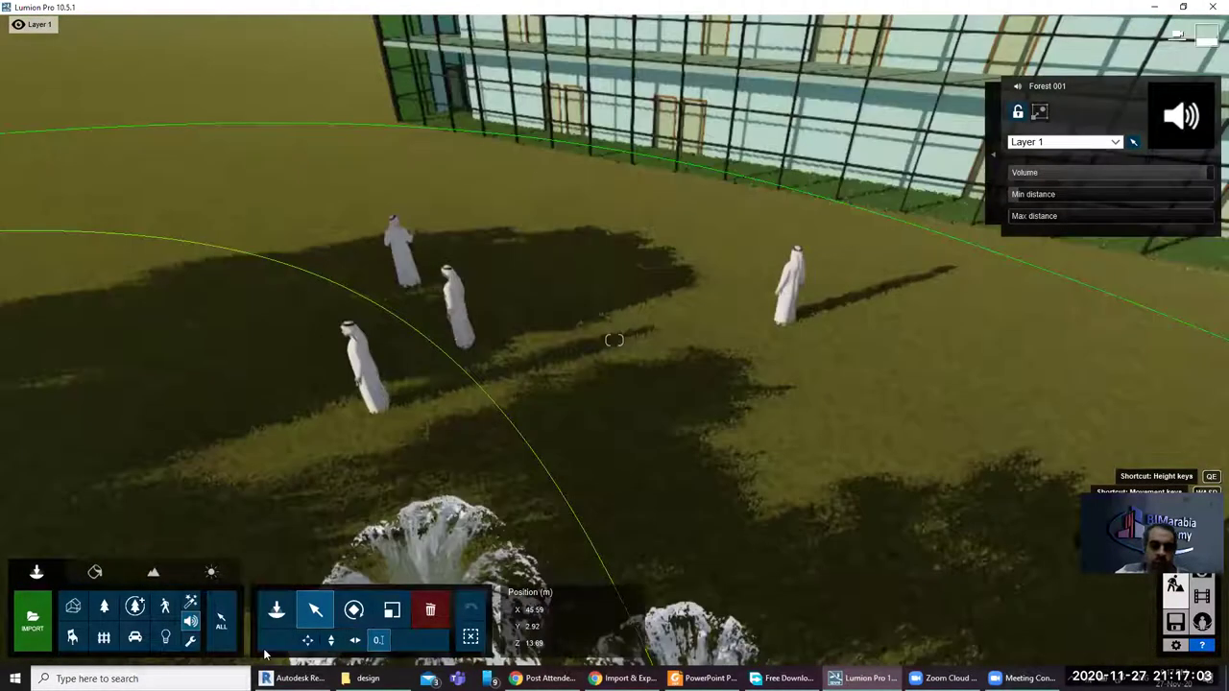
Step: Place Crowd Small USA 001 sounds from the People category among the lawn figures
left_click(190, 621)
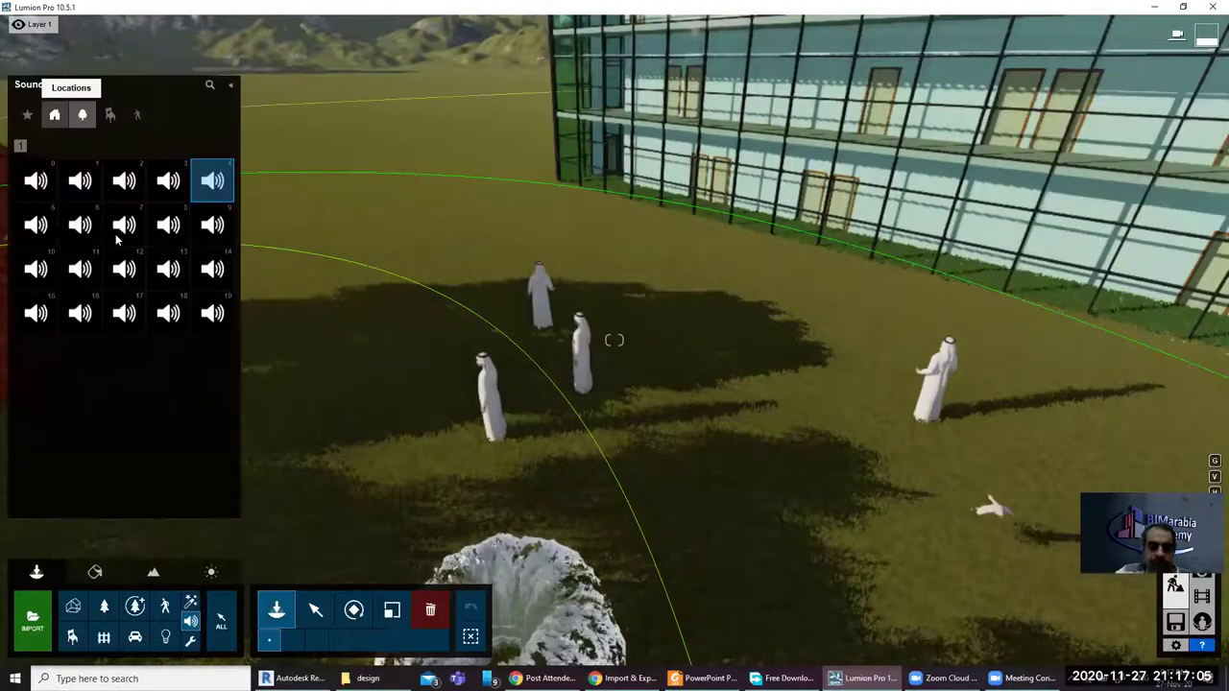
left_click(141, 114)
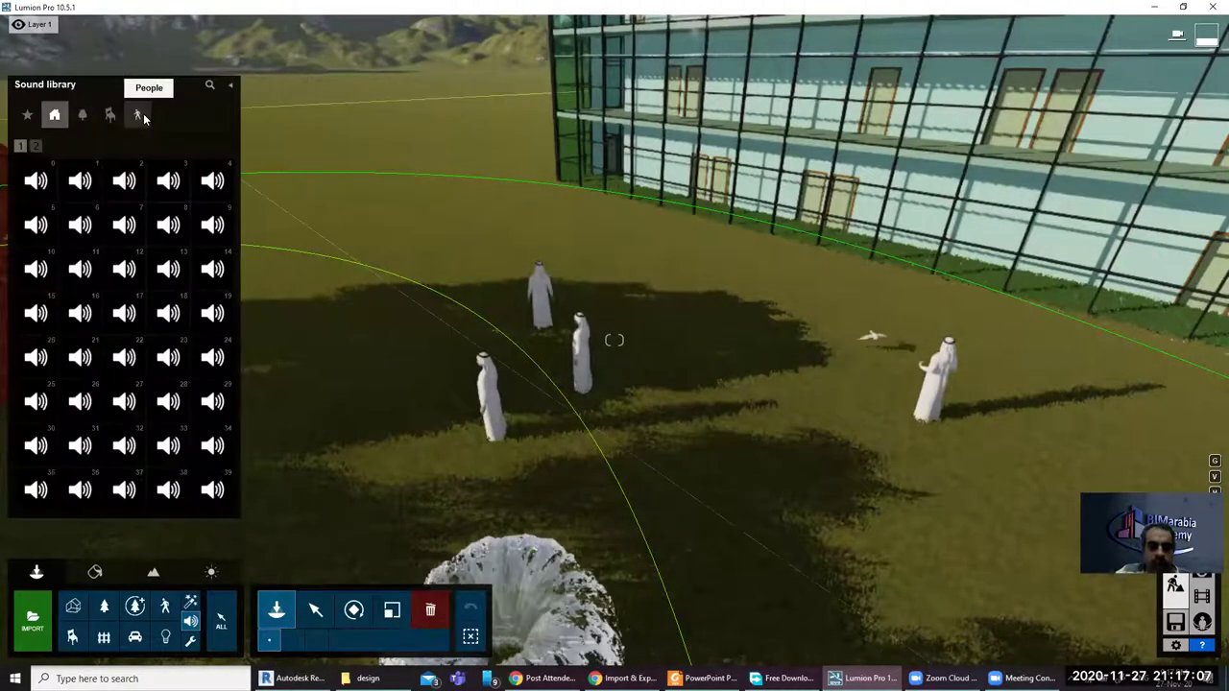
left_click(143, 114)
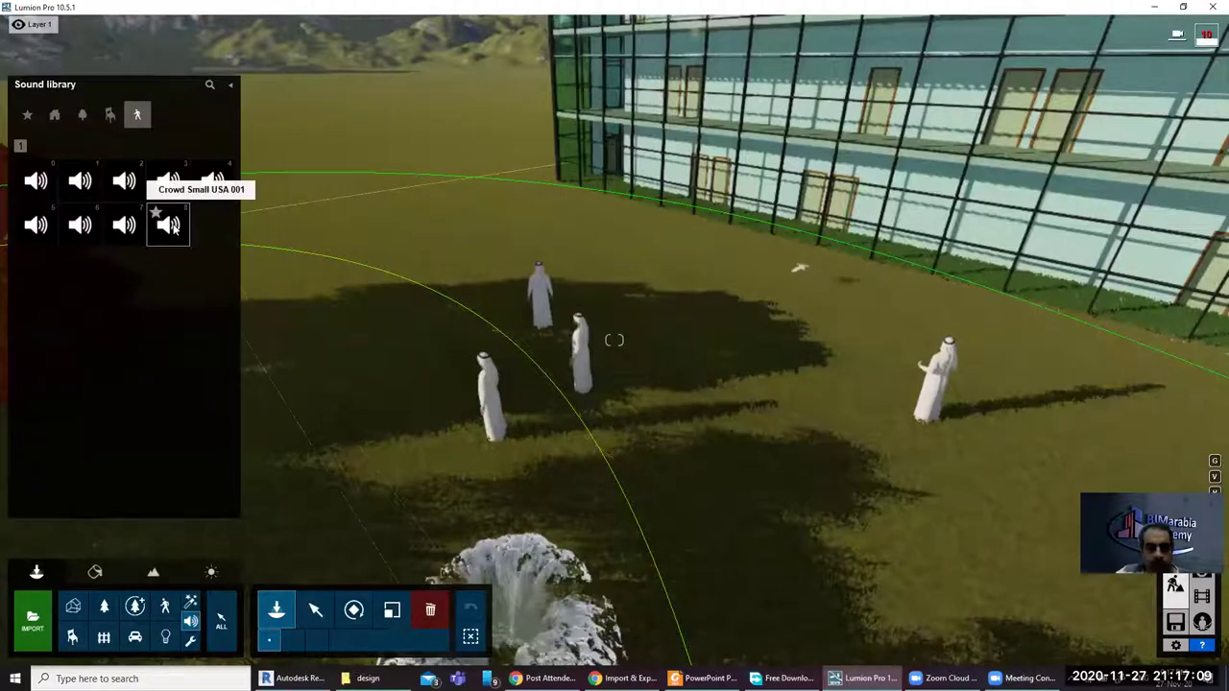
left_click(629, 337)
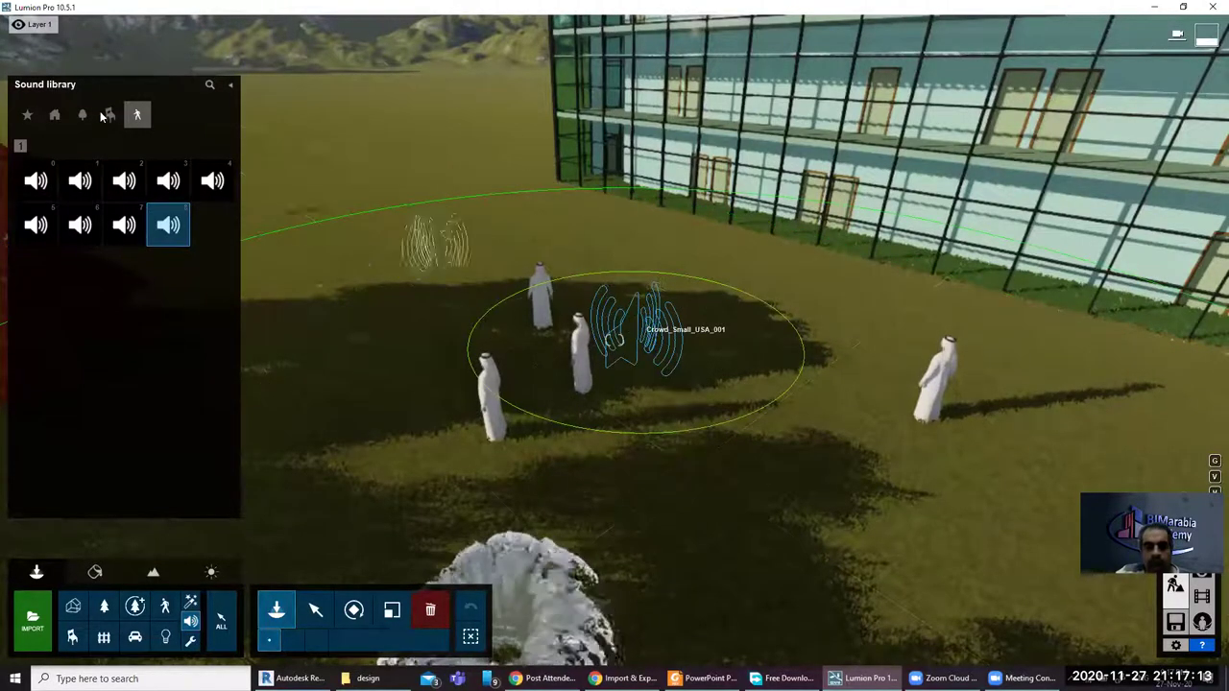
left_click(231, 84)
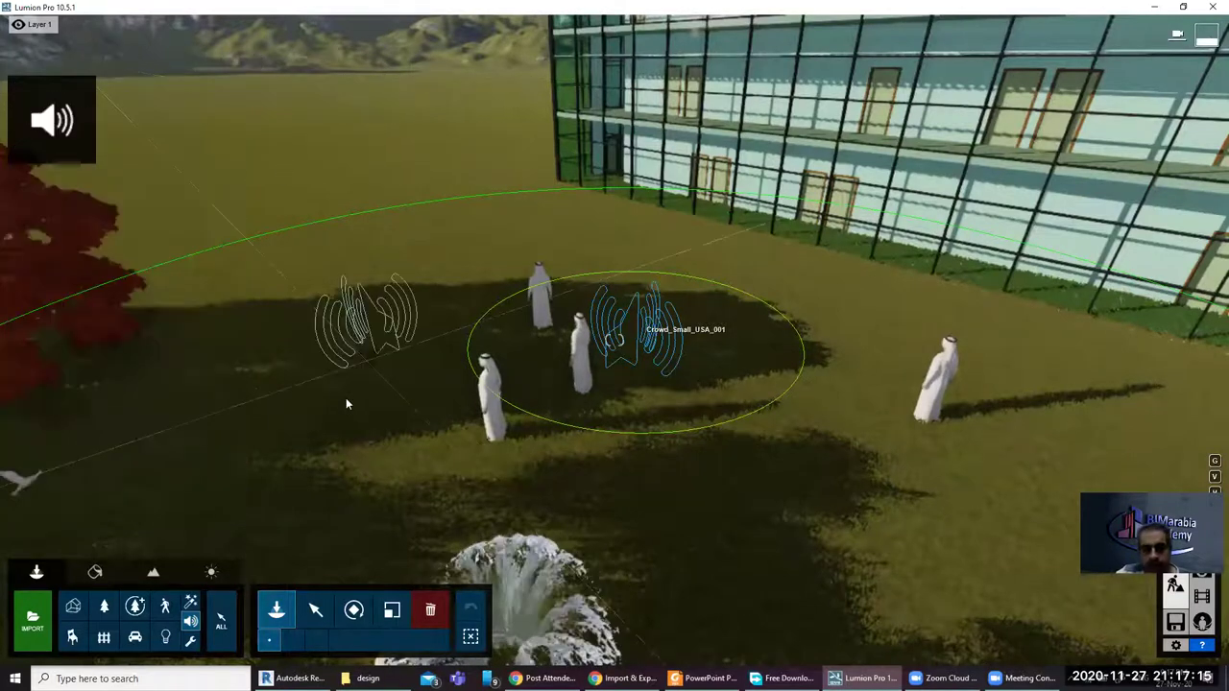
left_click(346, 397)
Step: Zoom in and select one of the placed crowd sounds to show its settings
scroll(341, 384, "up", 2)
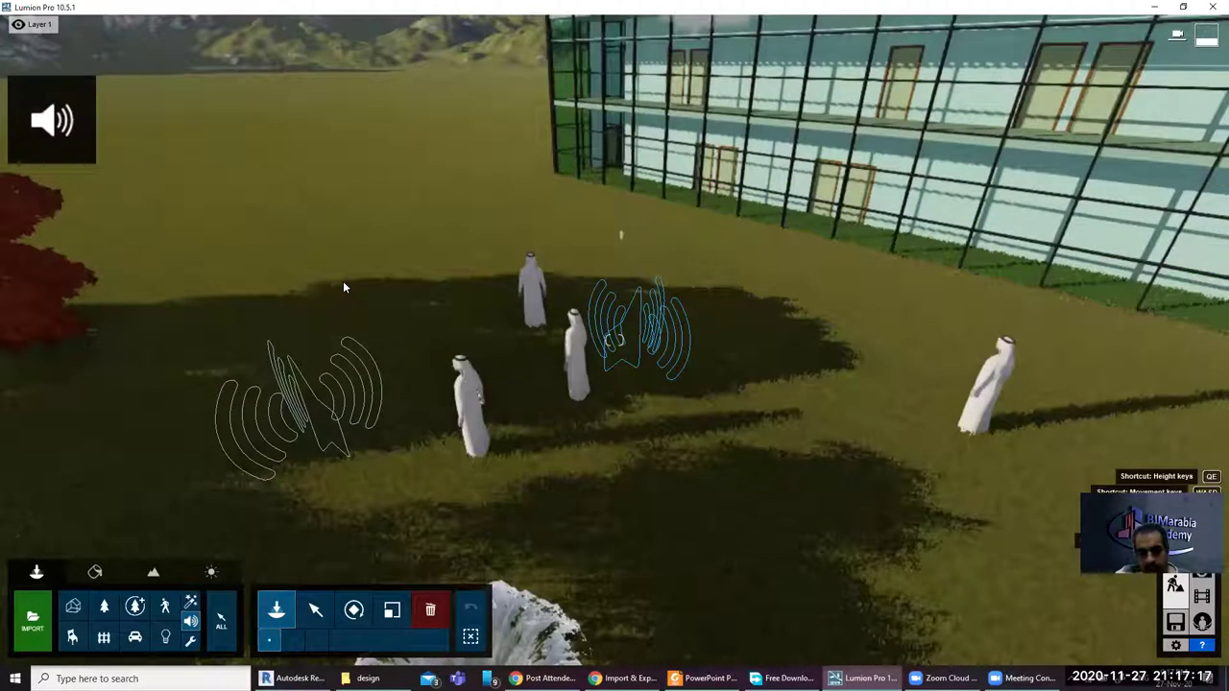
scroll(342, 288, "up", 3)
scroll(293, 488, "up", 2)
scroll(292, 488, "up", 2)
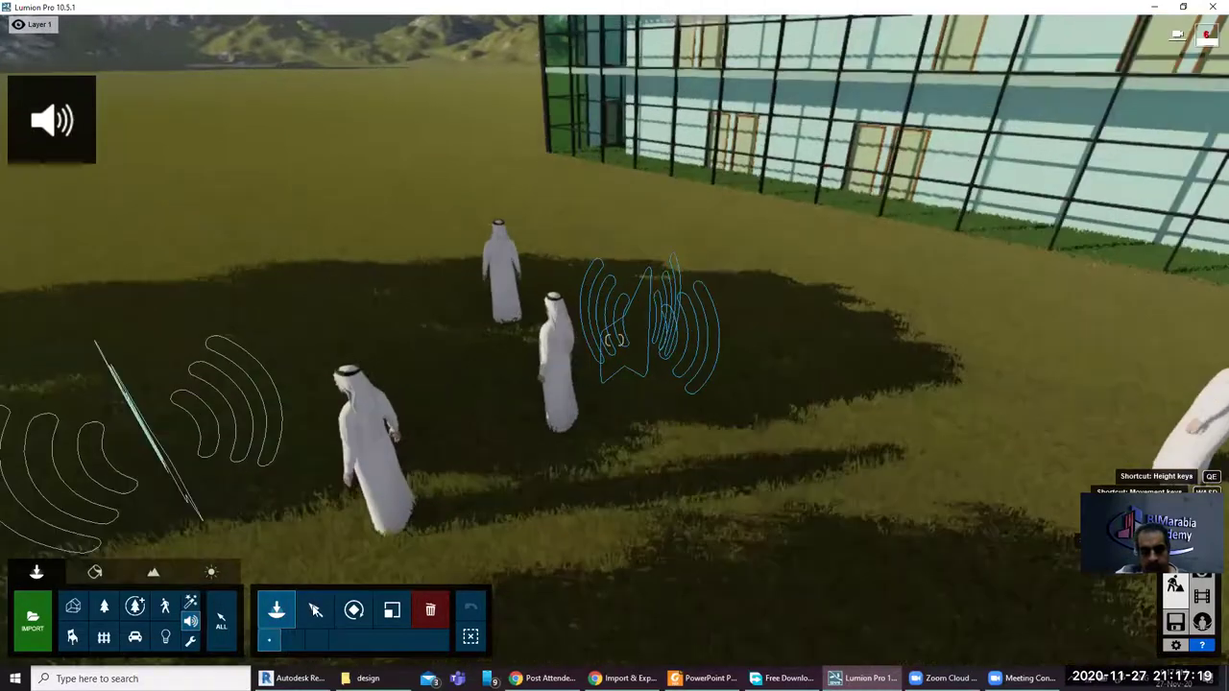
left_click(315, 610)
Step: Turn the Crowd Small USA 001 sound's volume down to 0.5
scroll(388, 268, "up", 1)
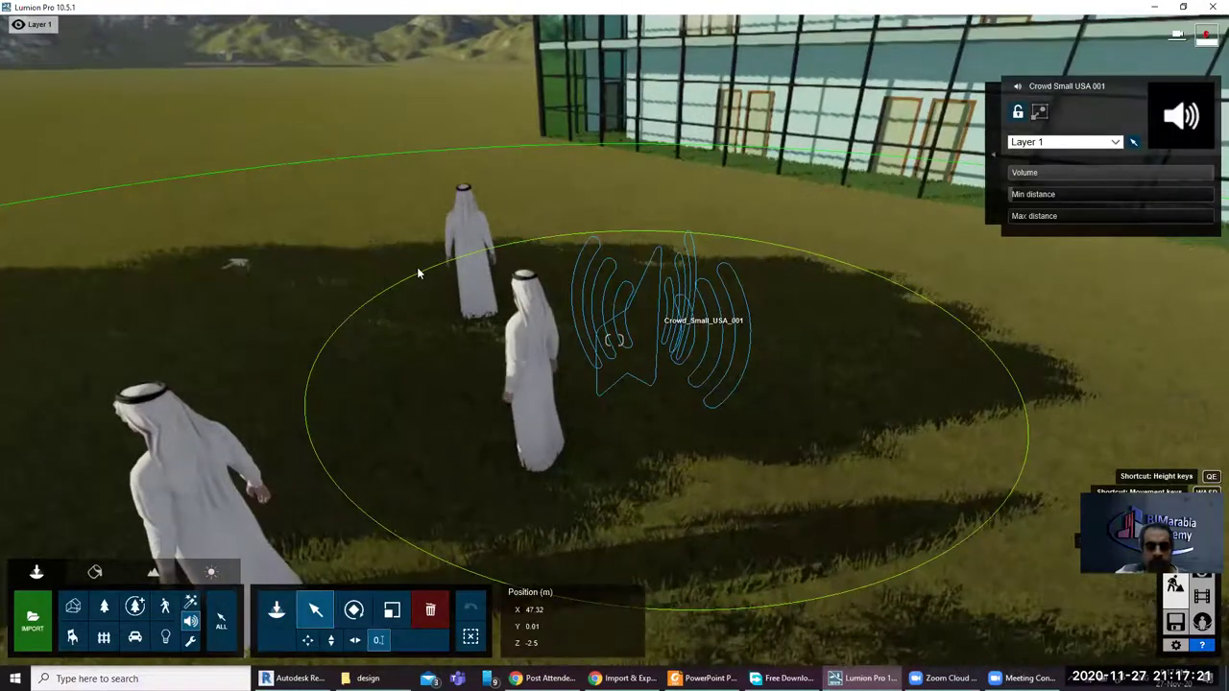
scroll(417, 267, "up", 1)
scroll(413, 268, "up", 1)
scroll(413, 269, "up", 1)
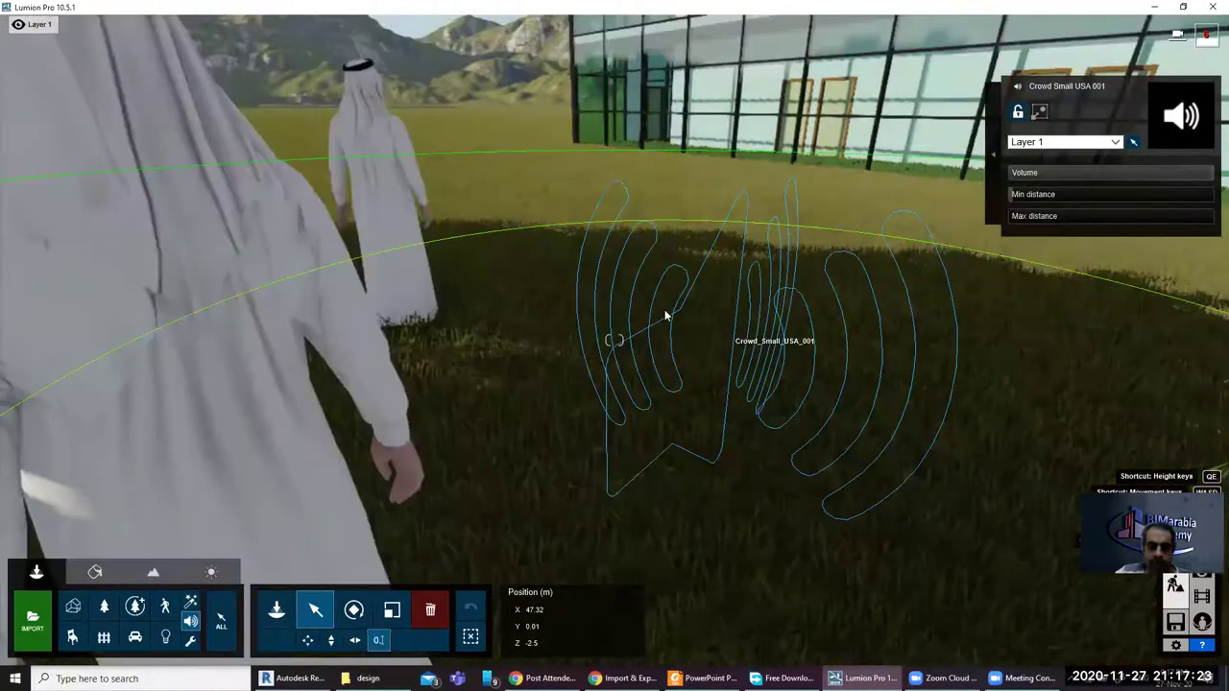
right_click_drag(627, 370, 628, 370)
scroll(624, 379, "up", 1)
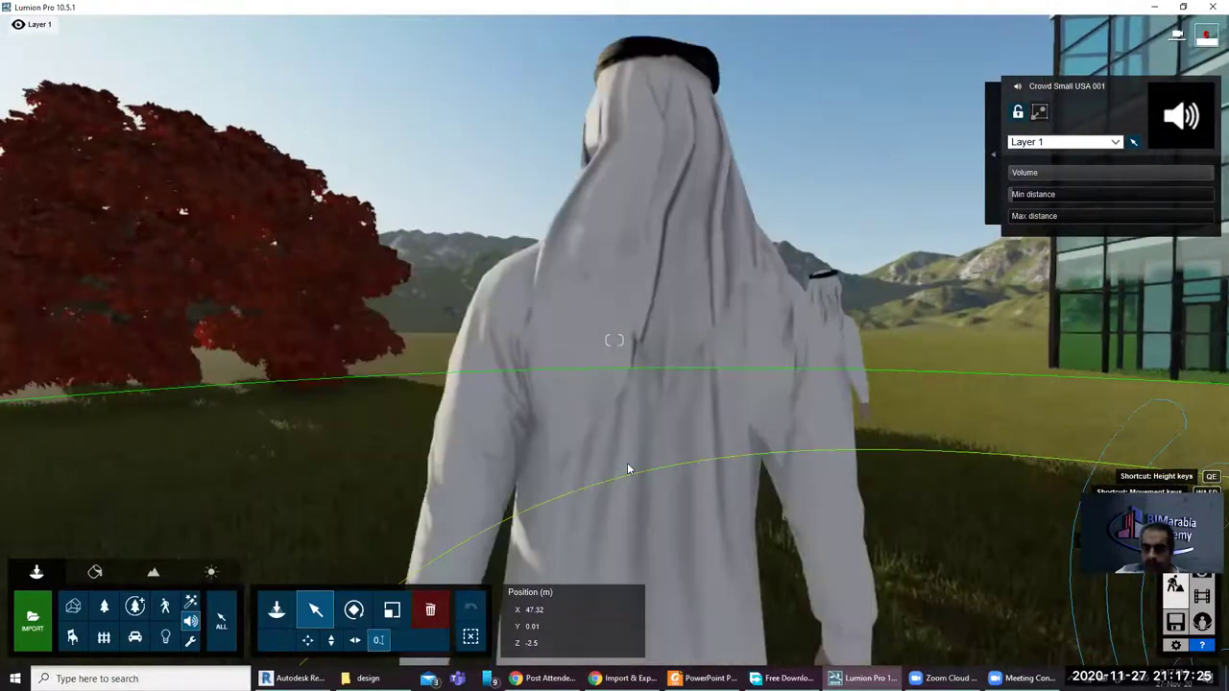
right_click_drag(628, 470, 628, 470)
key("a")
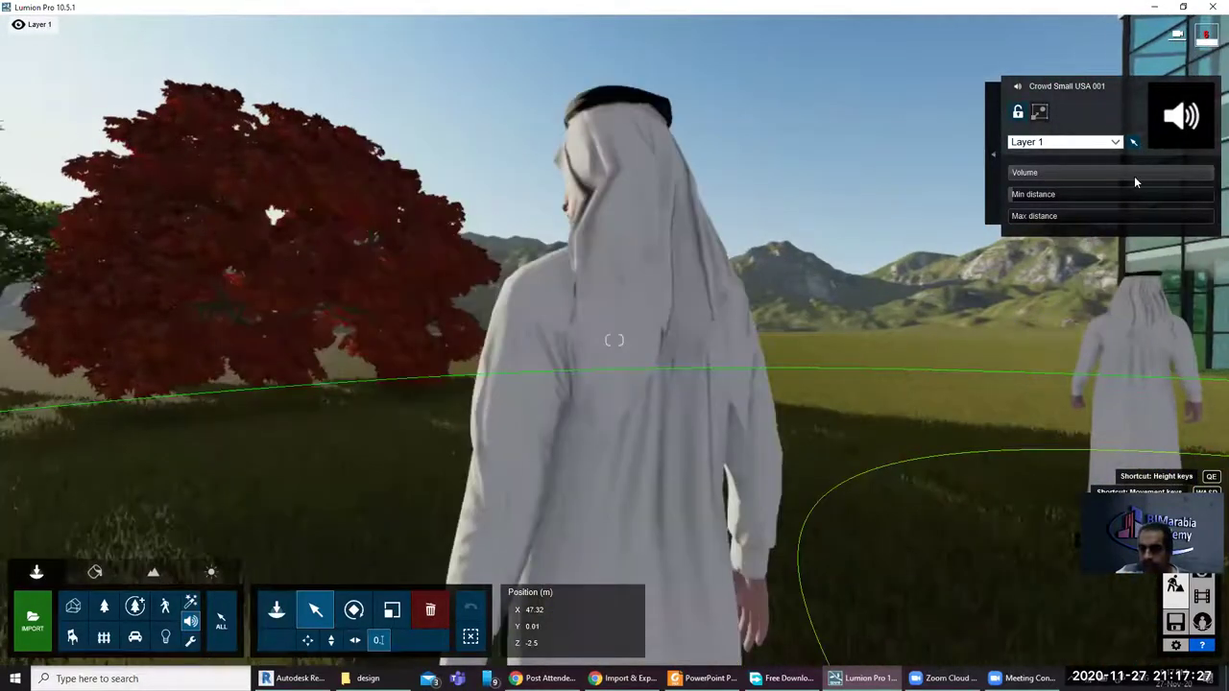
mouse_move(1015, 204)
left_mouse_down()
mouse_move(1035, 217)
mouse_move(1063, 170)
mouse_move(1115, 173)
left_mouse_up()
Step: Walk the camera past the red tree and back toward the building to check the sound
key("w")
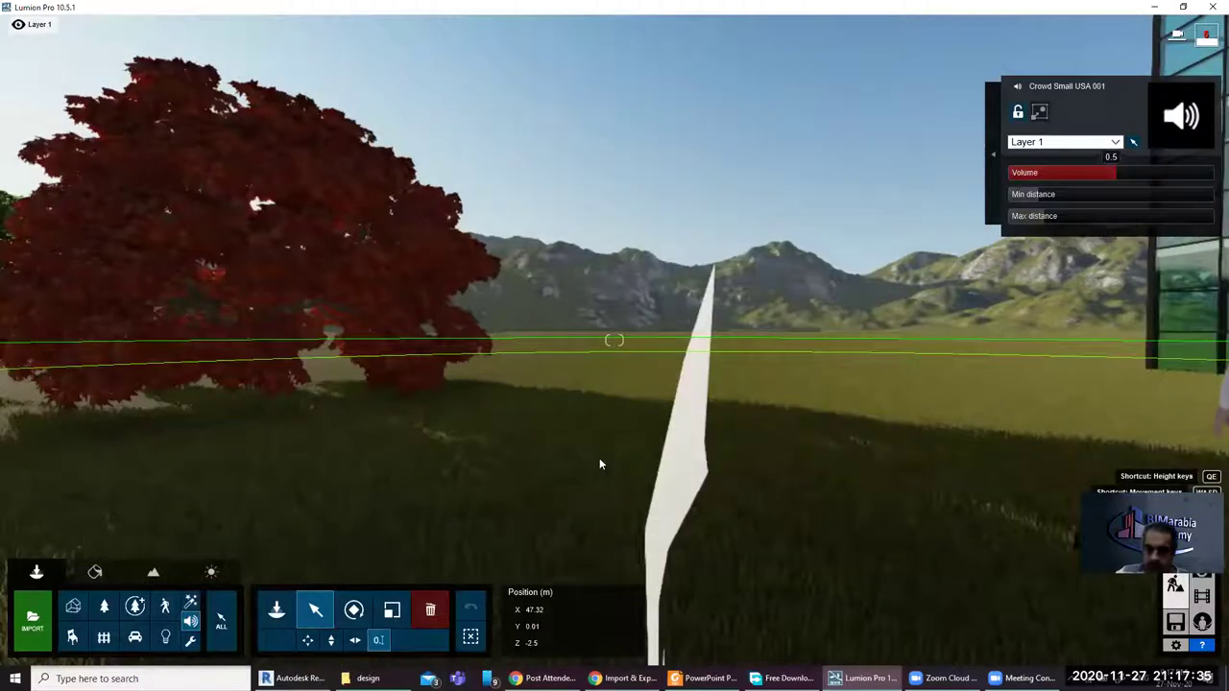
key("w")
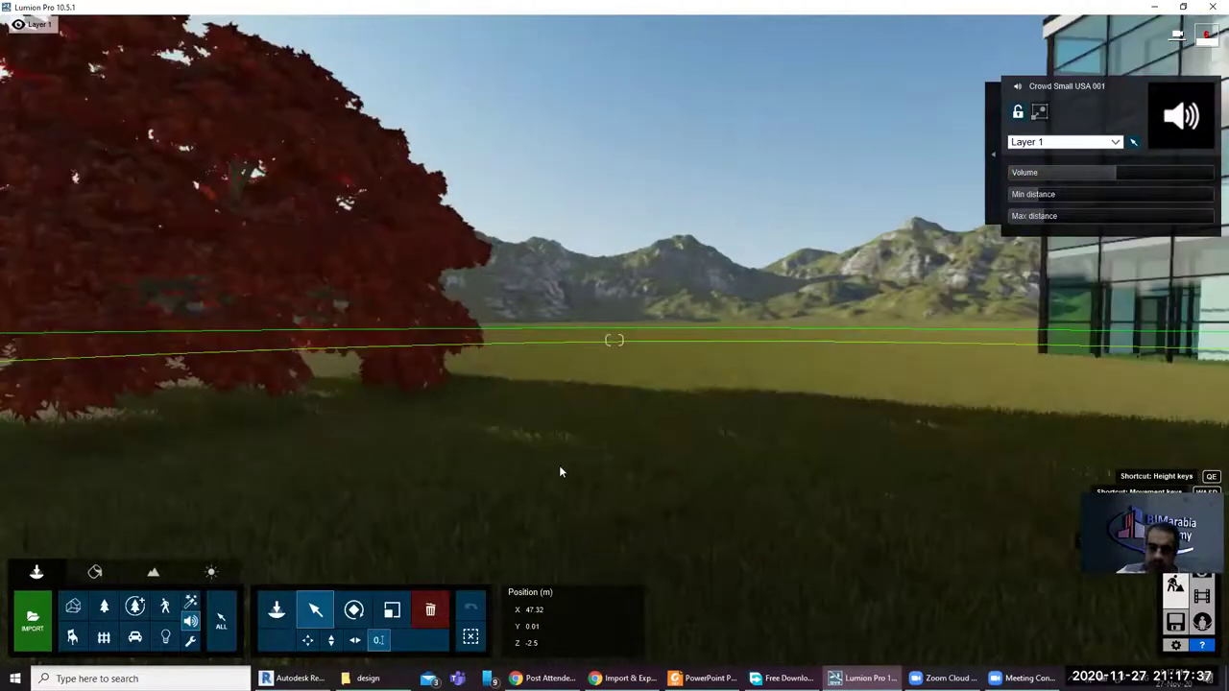
right_click_drag(561, 472, 213, 600)
key("a")
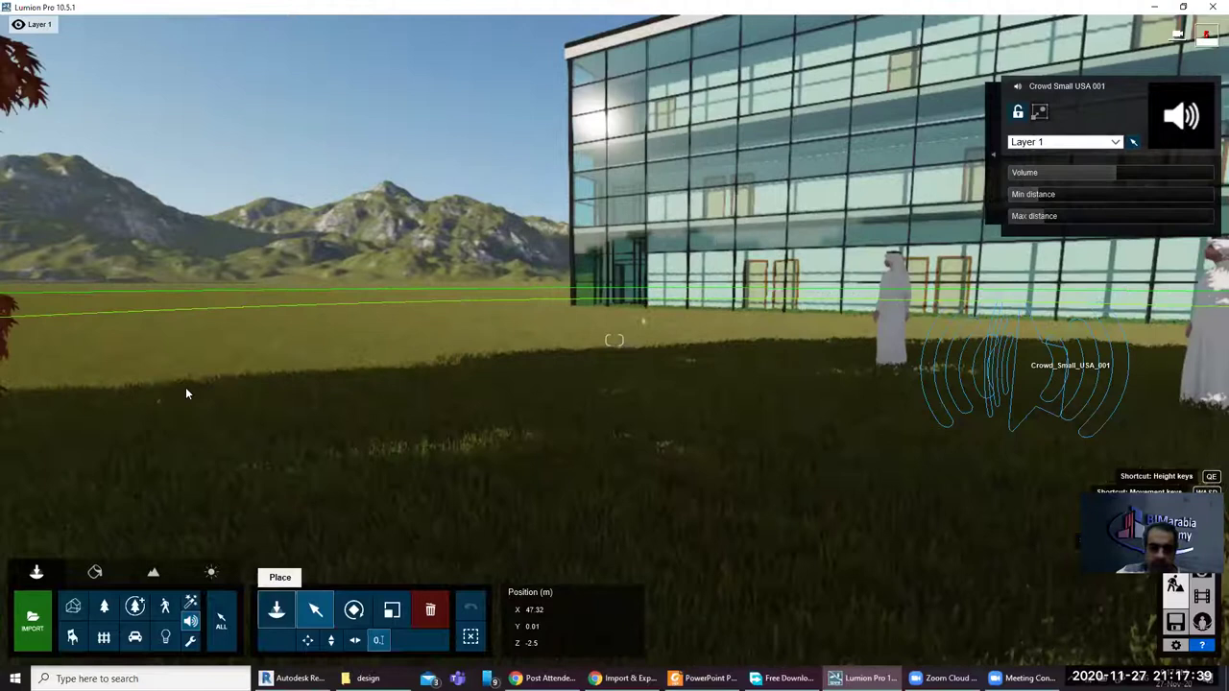
right_click_drag(167, 384, 271, 405)
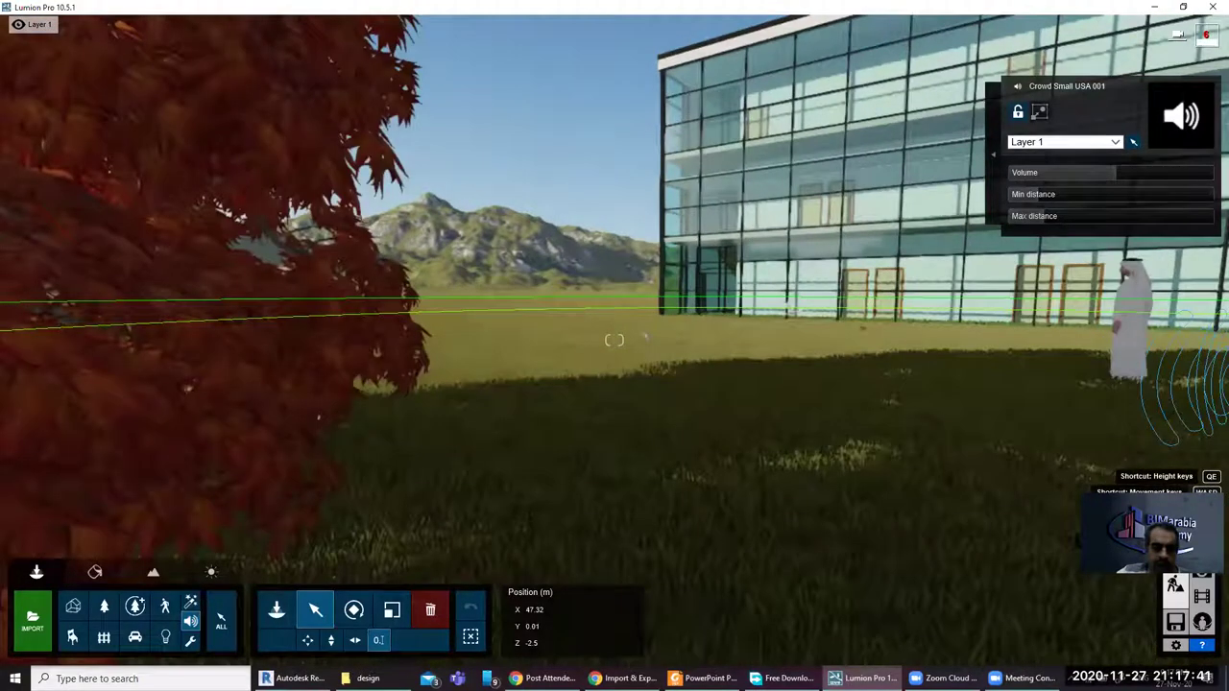
key("w")
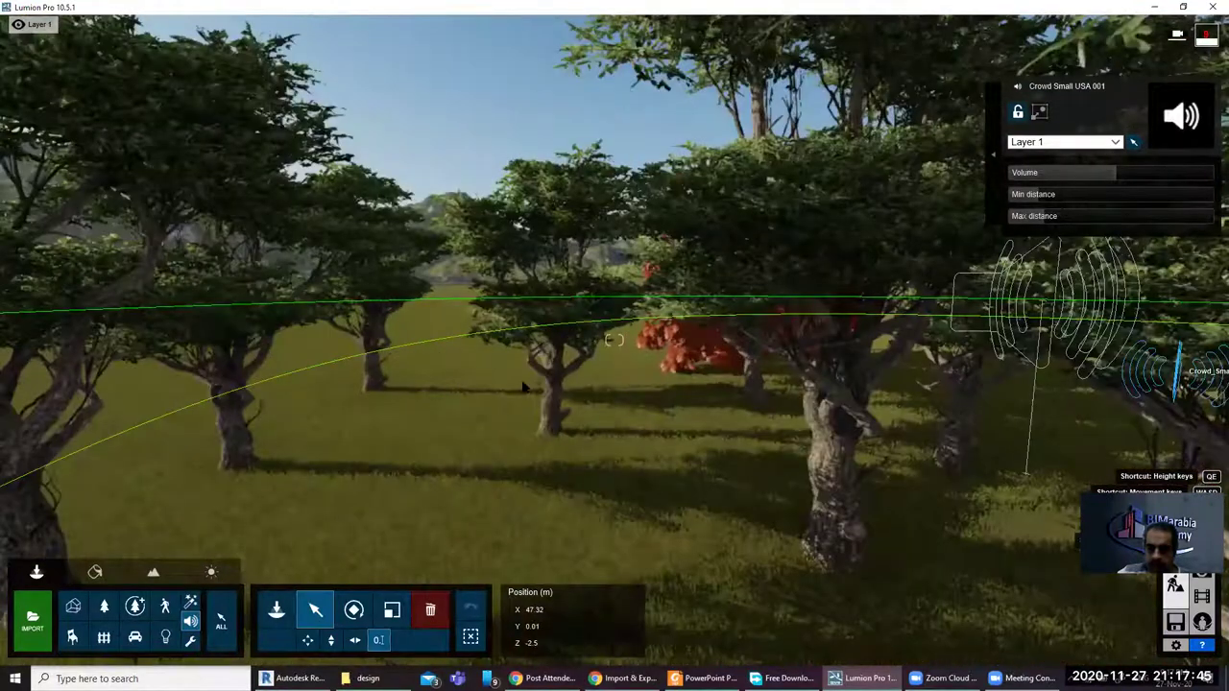
key("s")
right_click_drag(614, 340, 705, 386)
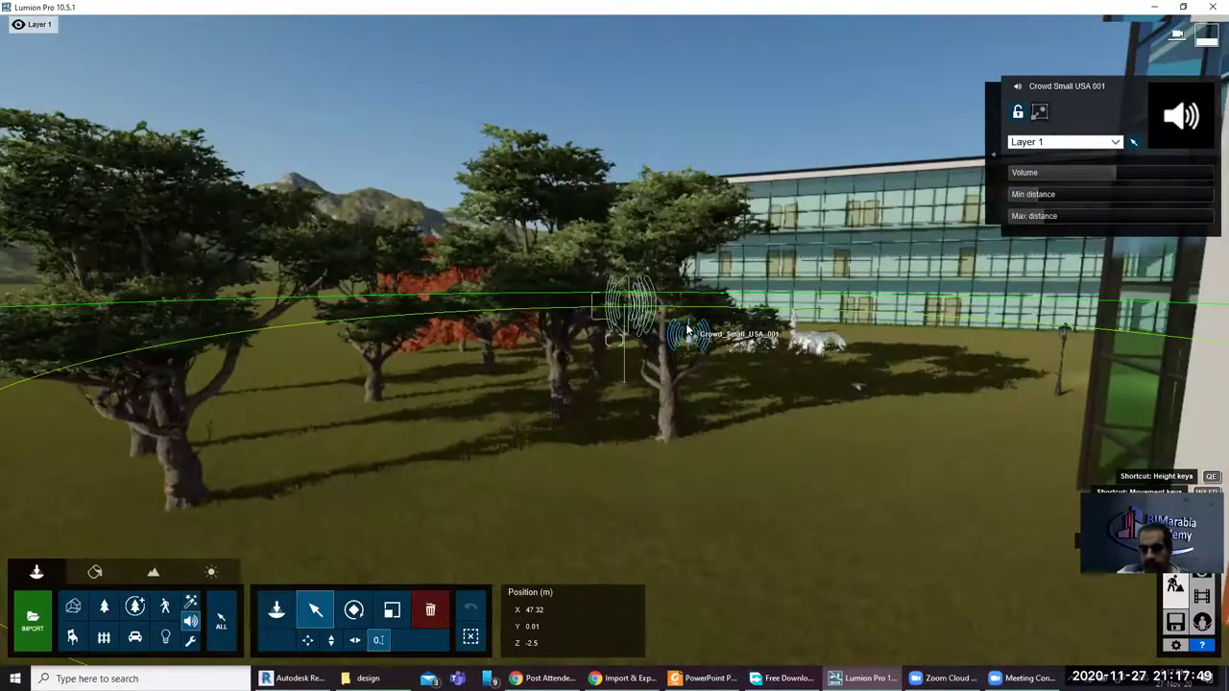
scroll(724, 307, "up", 2)
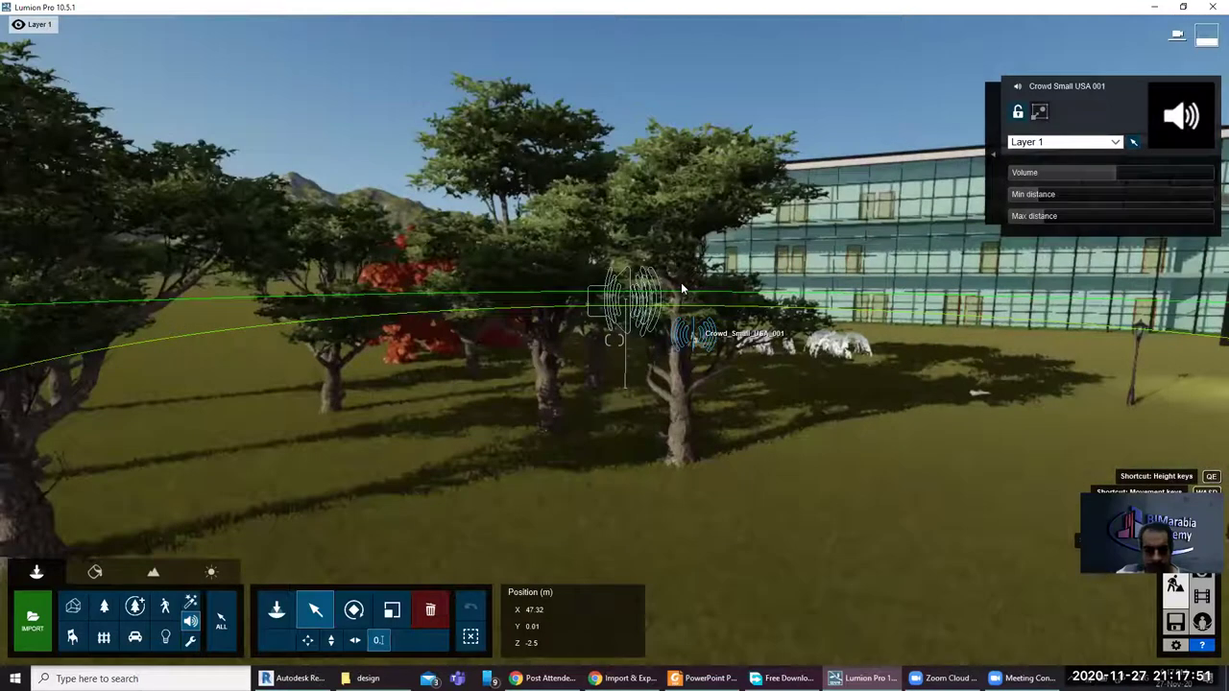
scroll(680, 282, "up", 2)
scroll(243, 626, "up", 2)
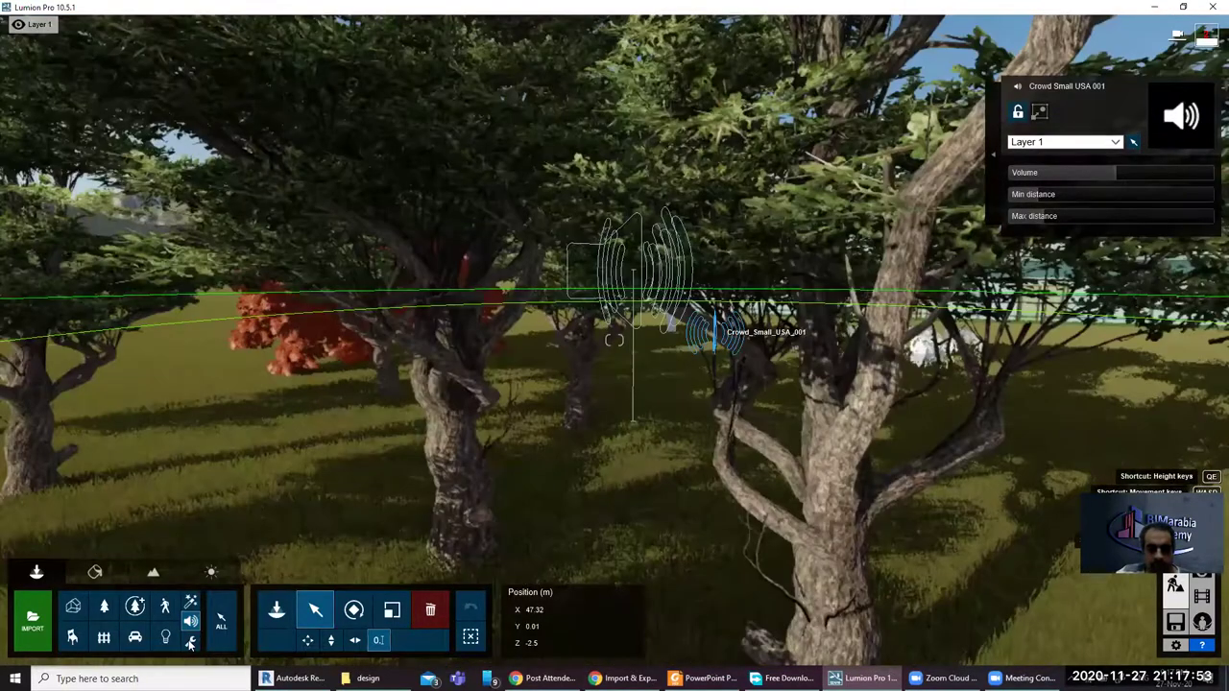
scroll(190, 645, "up", 2)
scroll(190, 645, "up", 2)
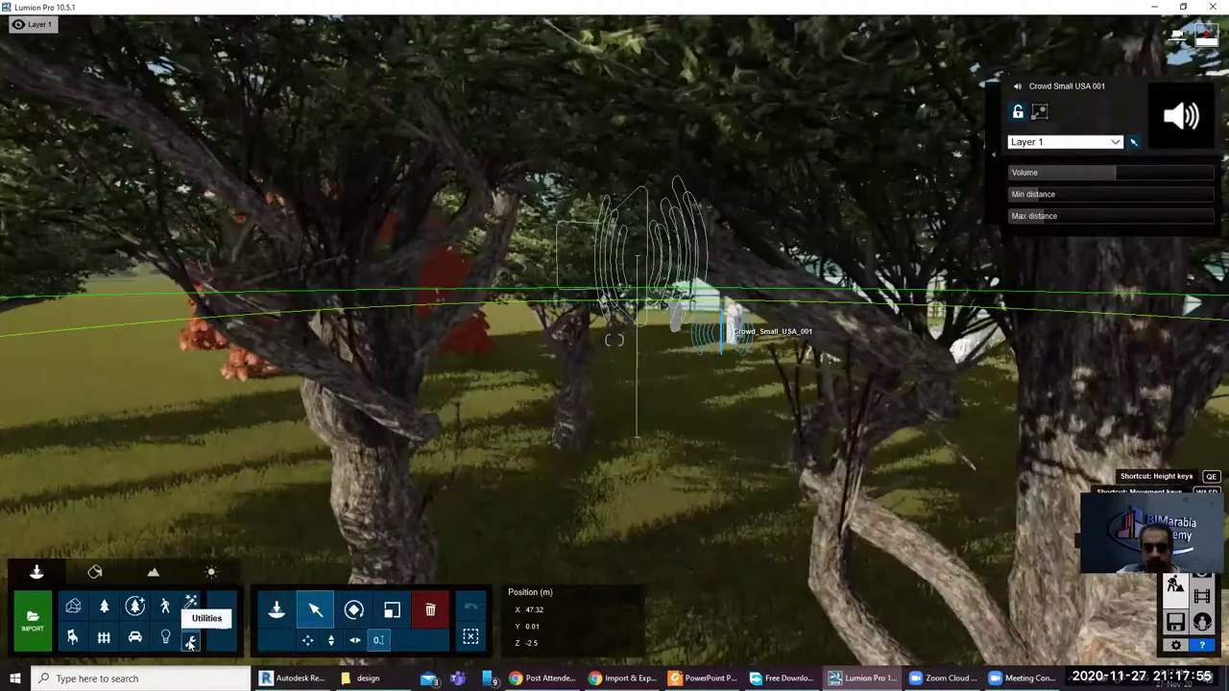
scroll(455, 305, "up", 3)
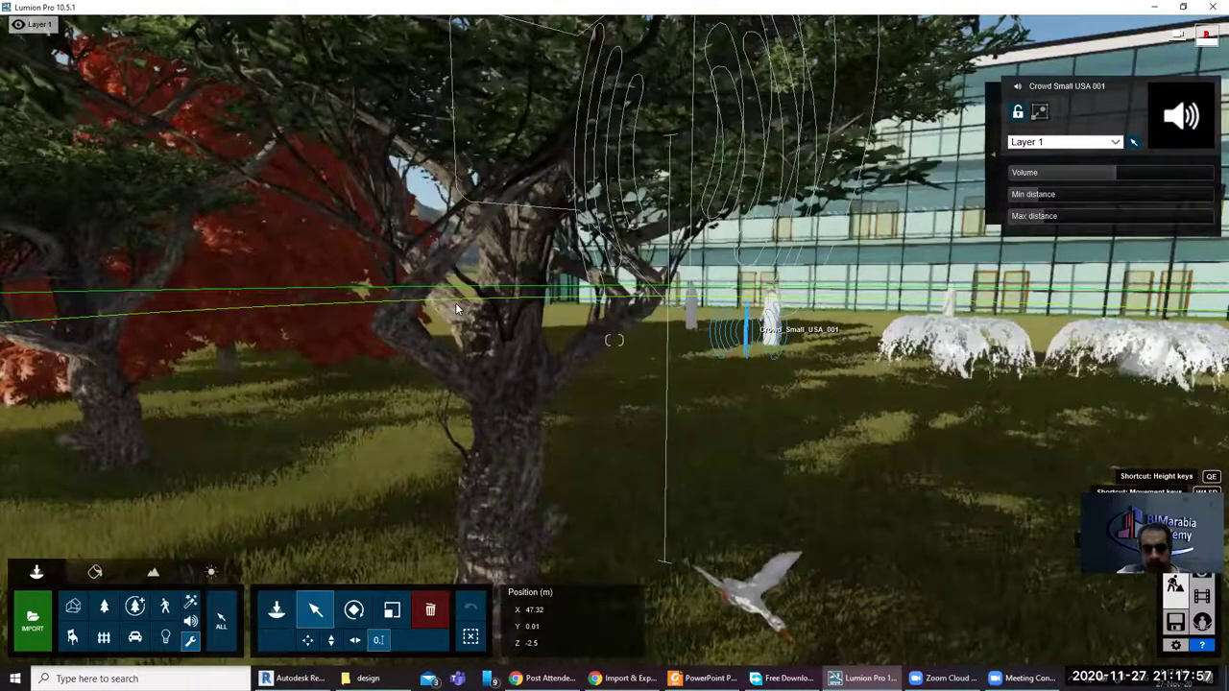
scroll(455, 306, "up", 3)
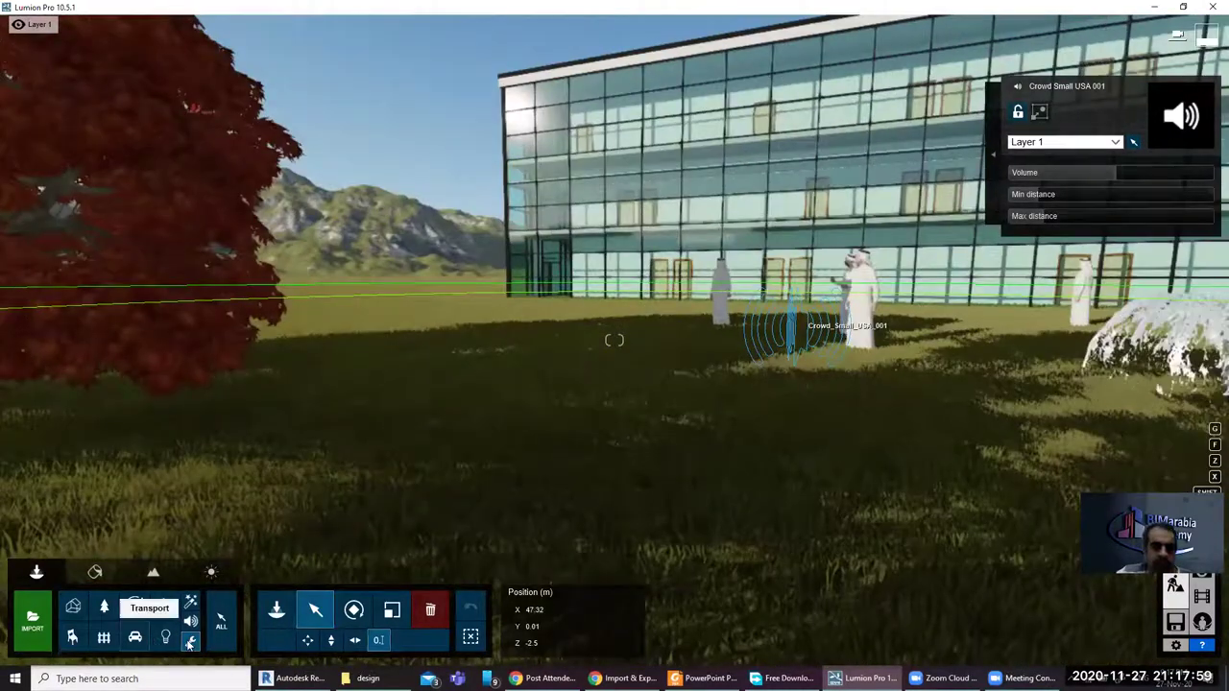
Step: Place a clip plane from the Utilities library in the scene
left_click(190, 641)
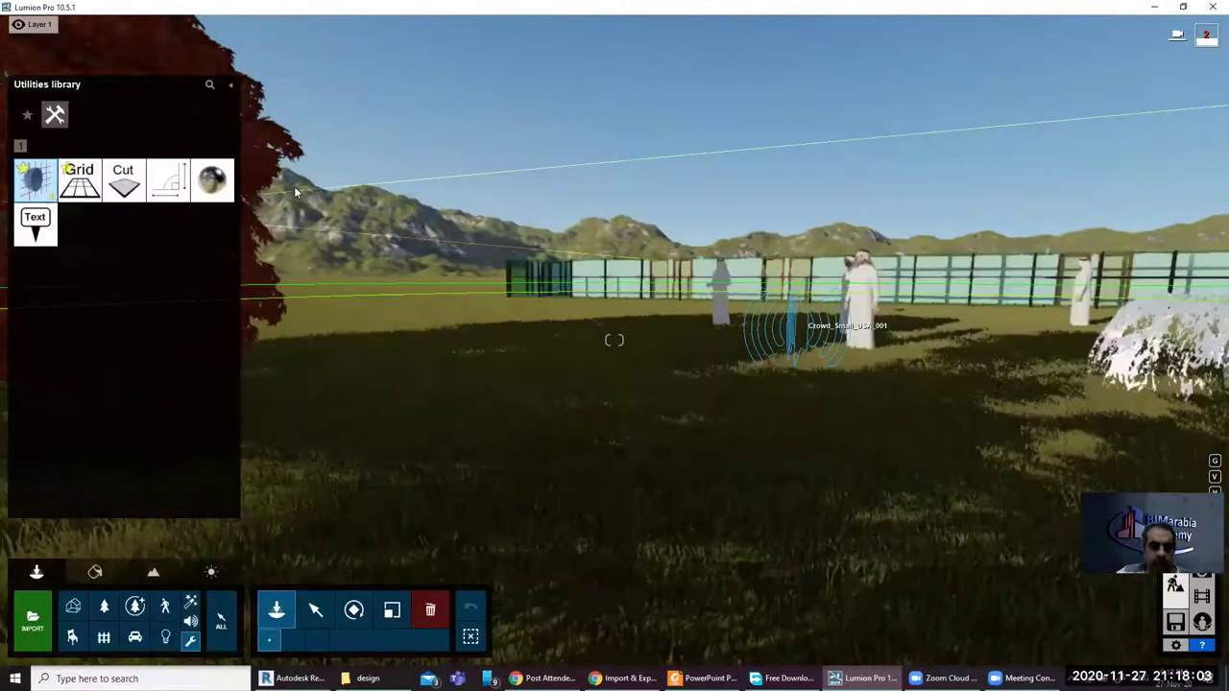
left_click(32, 182)
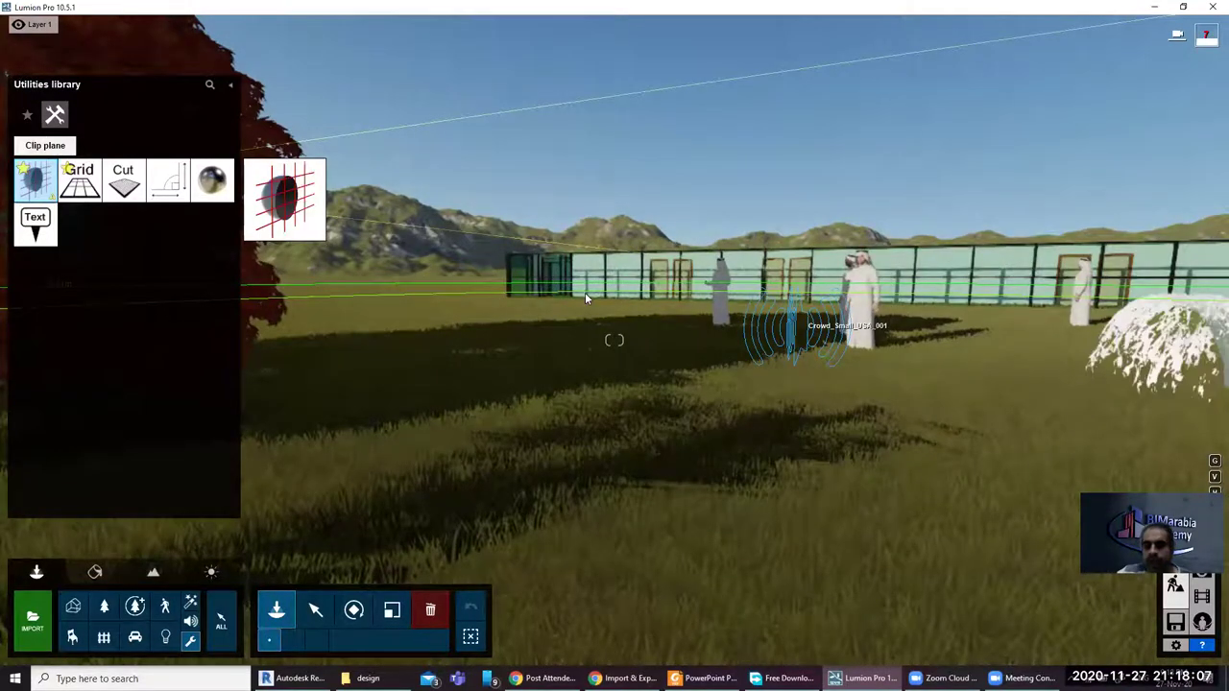
left_click(707, 350)
middle_click_drag(715, 349, 880, 386)
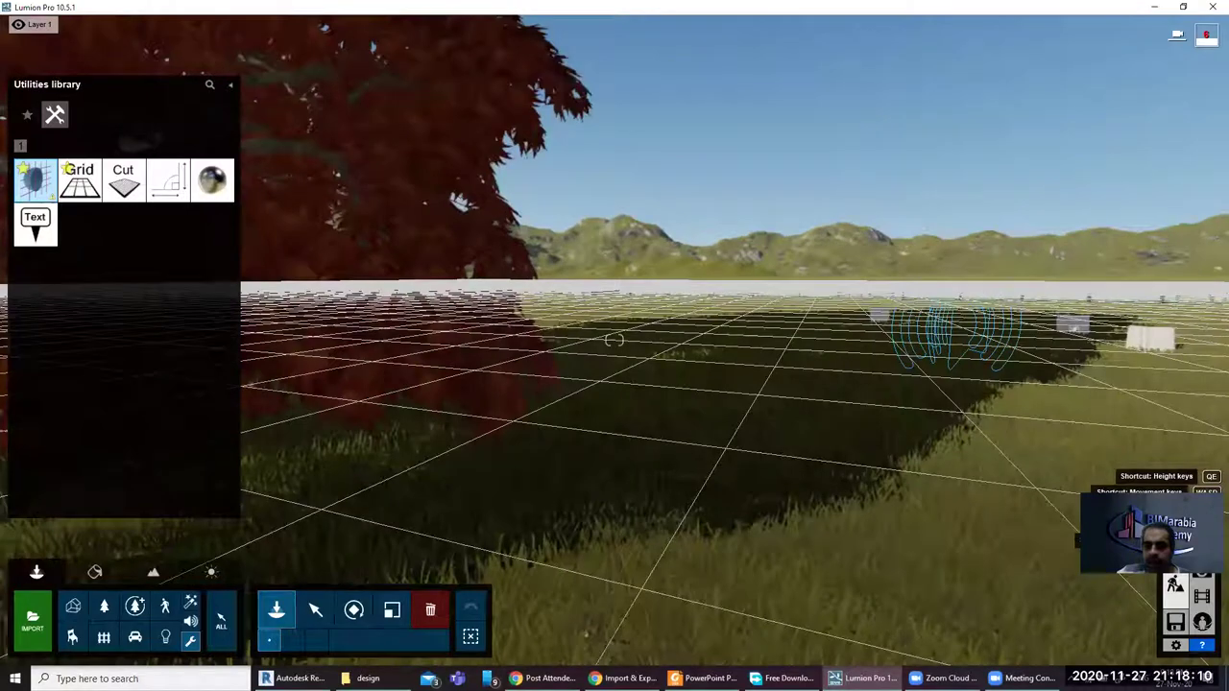
right_click_drag(881, 386, 750, 389)
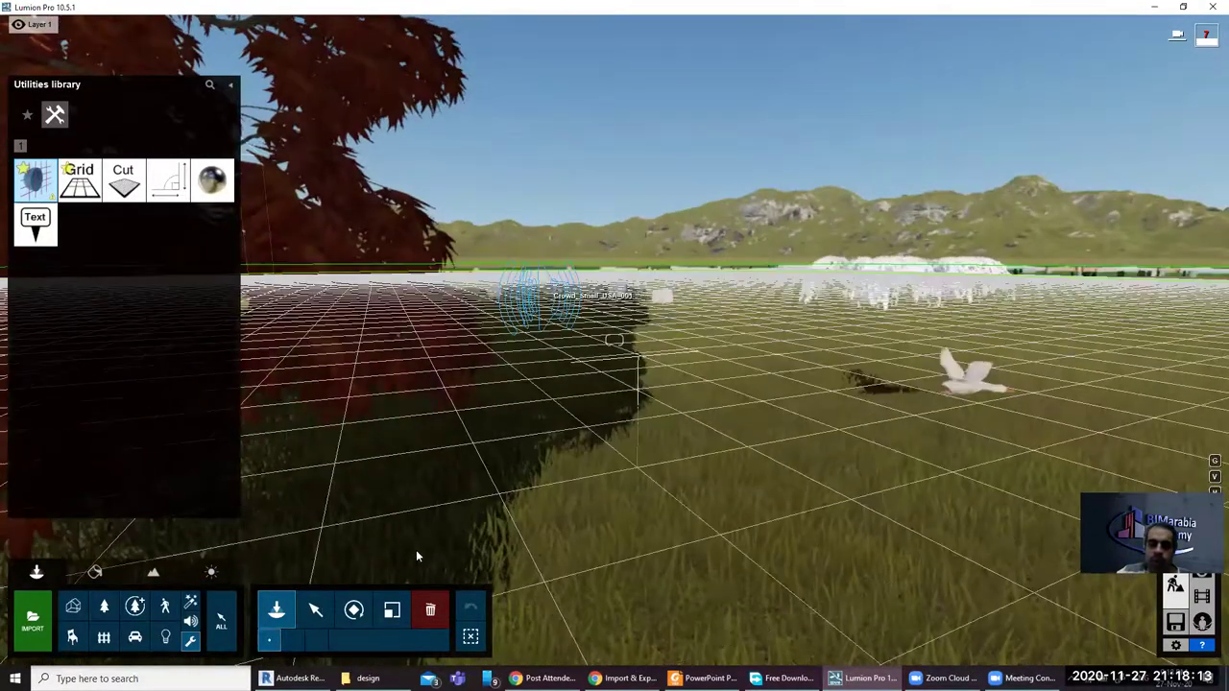
Step: Select the Crowd Small USA 001 sound among the people and move closer to the crowd
left_click(315, 610)
left_click(607, 288)
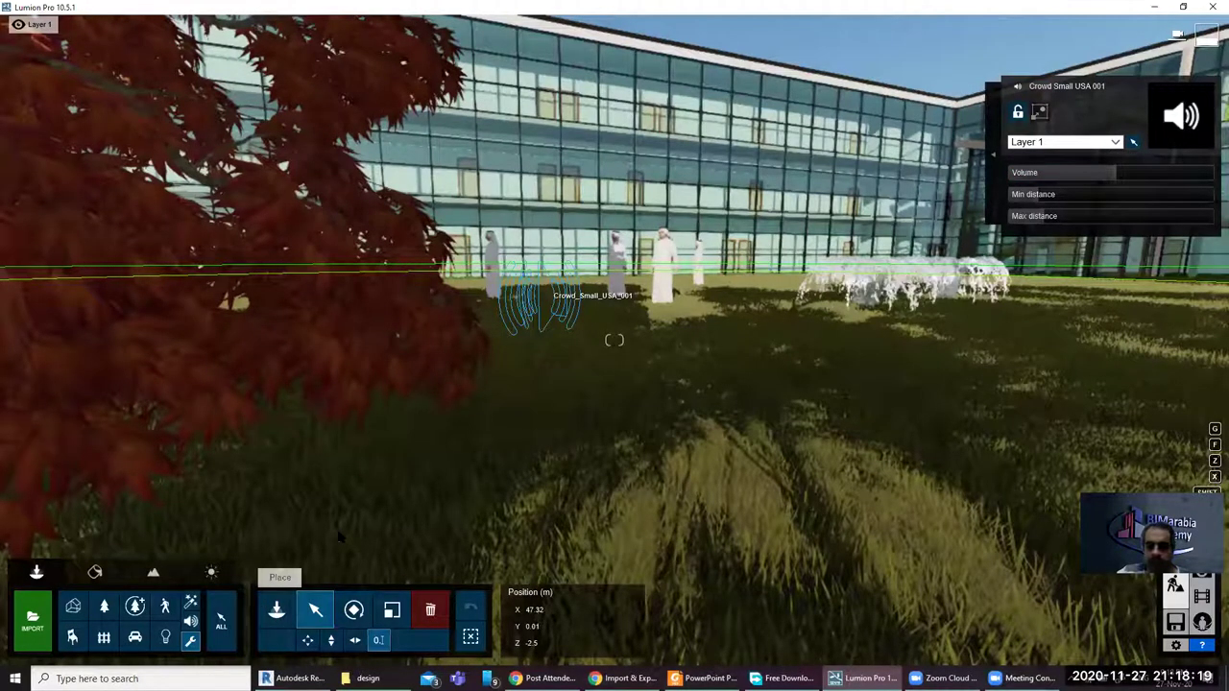
key("w")
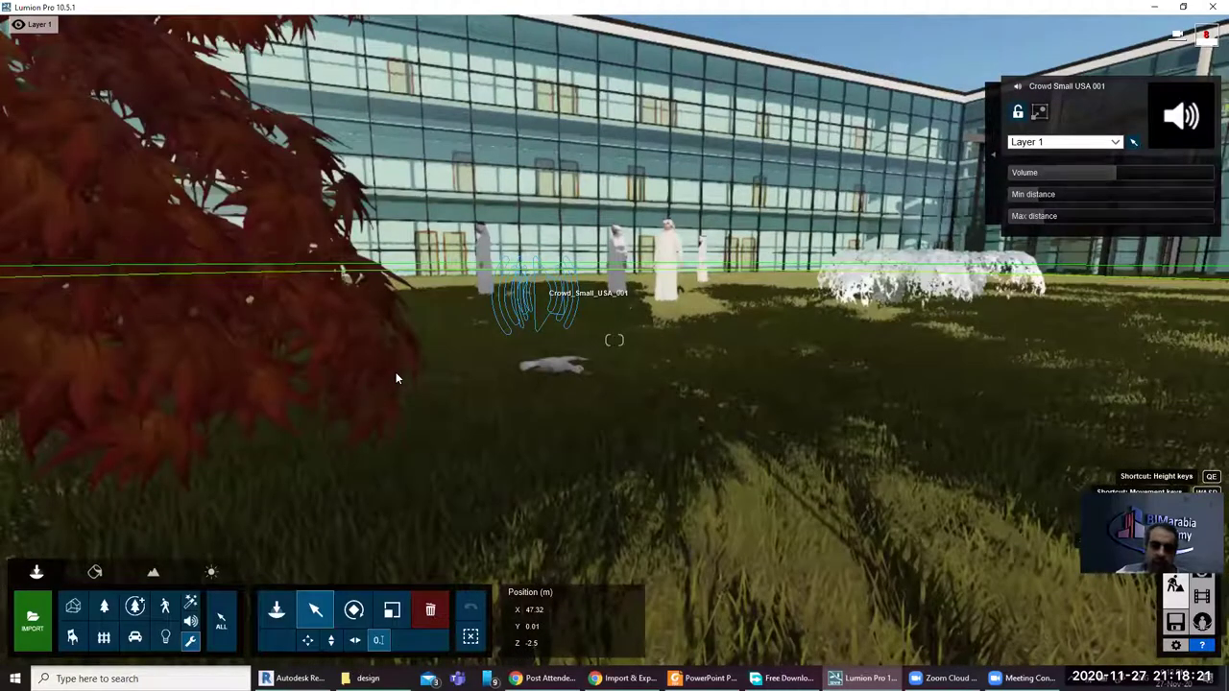
key("w")
key("w")
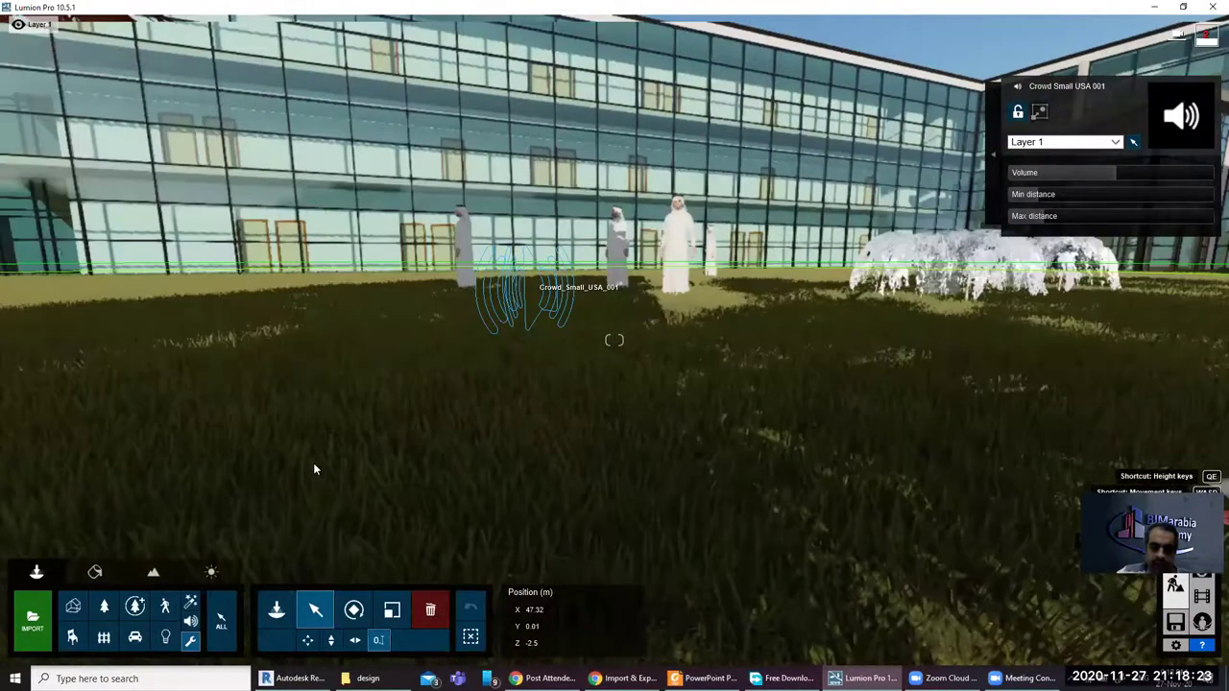
key("w")
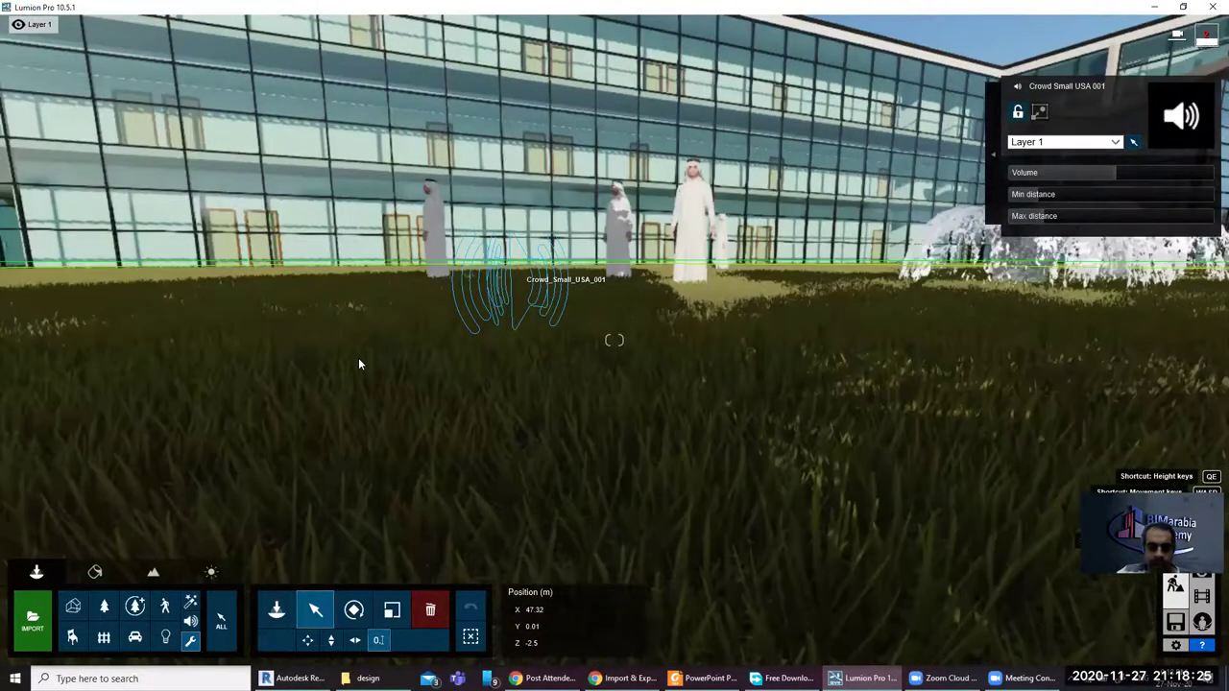
Step: Try a Grid, then place a Landscape cutter on the lawn at the foot of the glass facade
key("s")
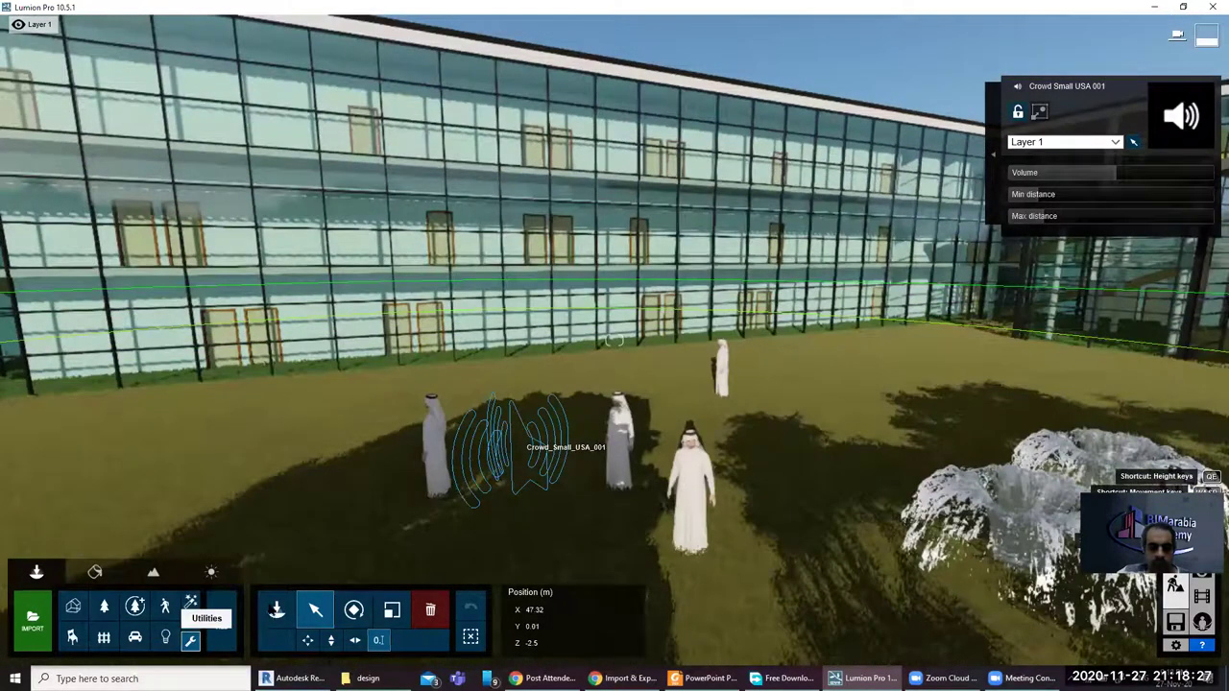
left_click(191, 639)
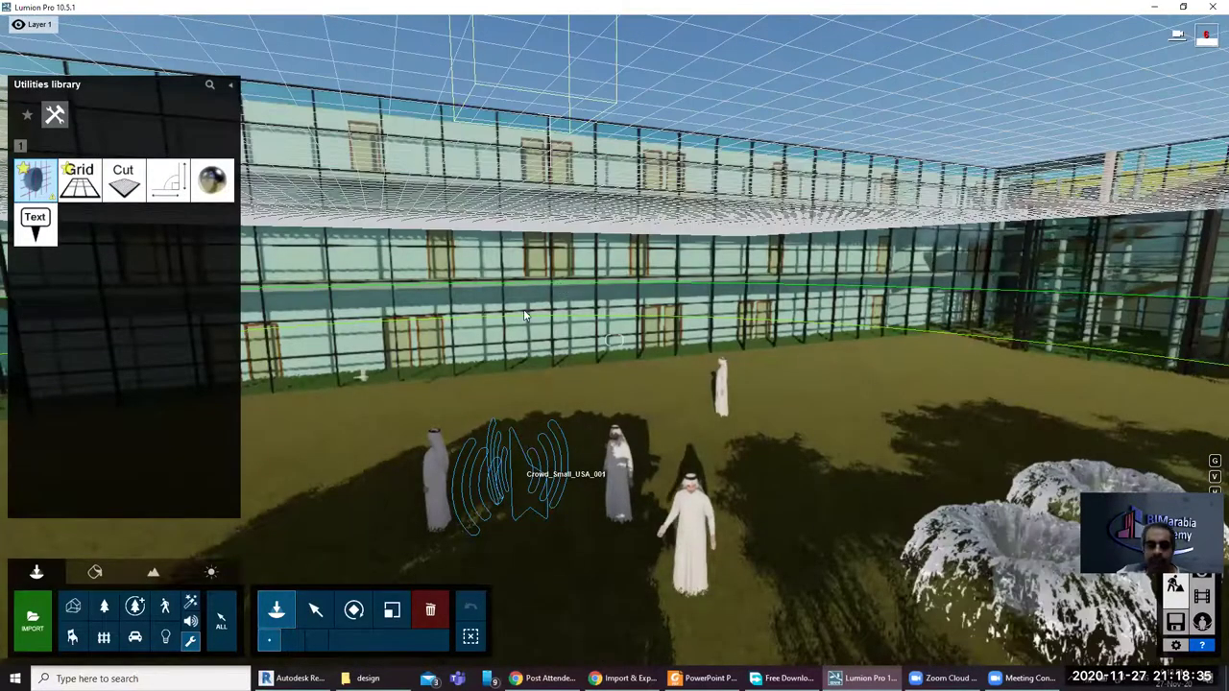
left_click(434, 395)
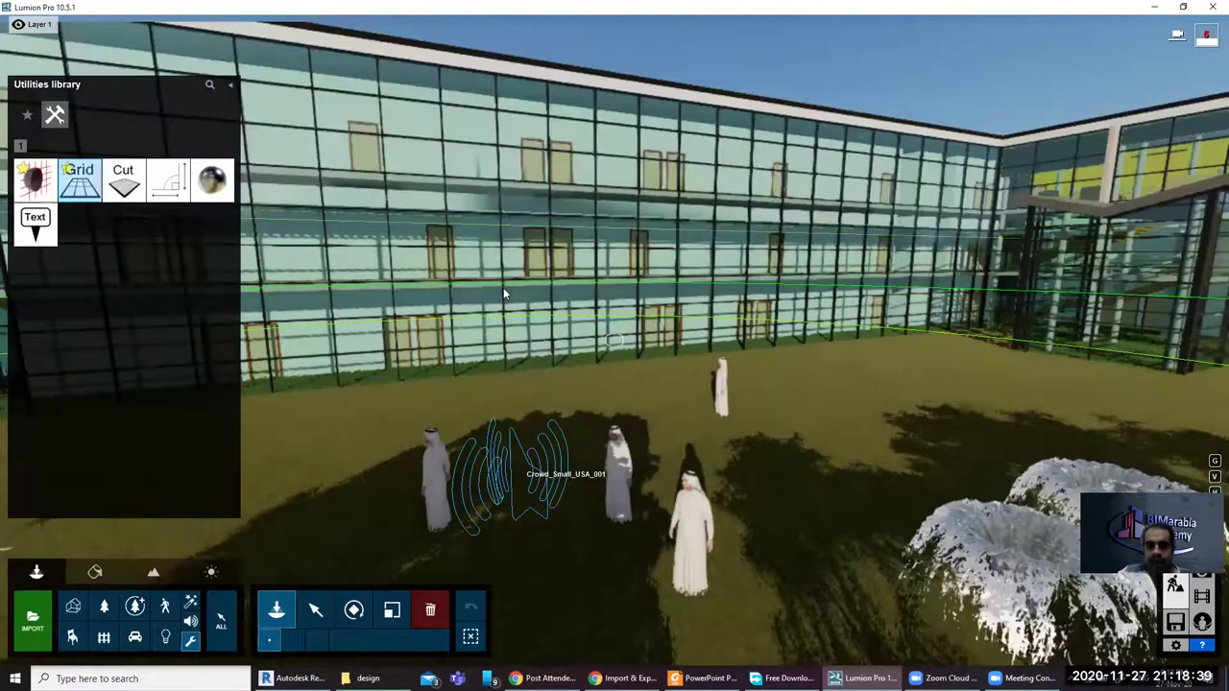
left_click(123, 180)
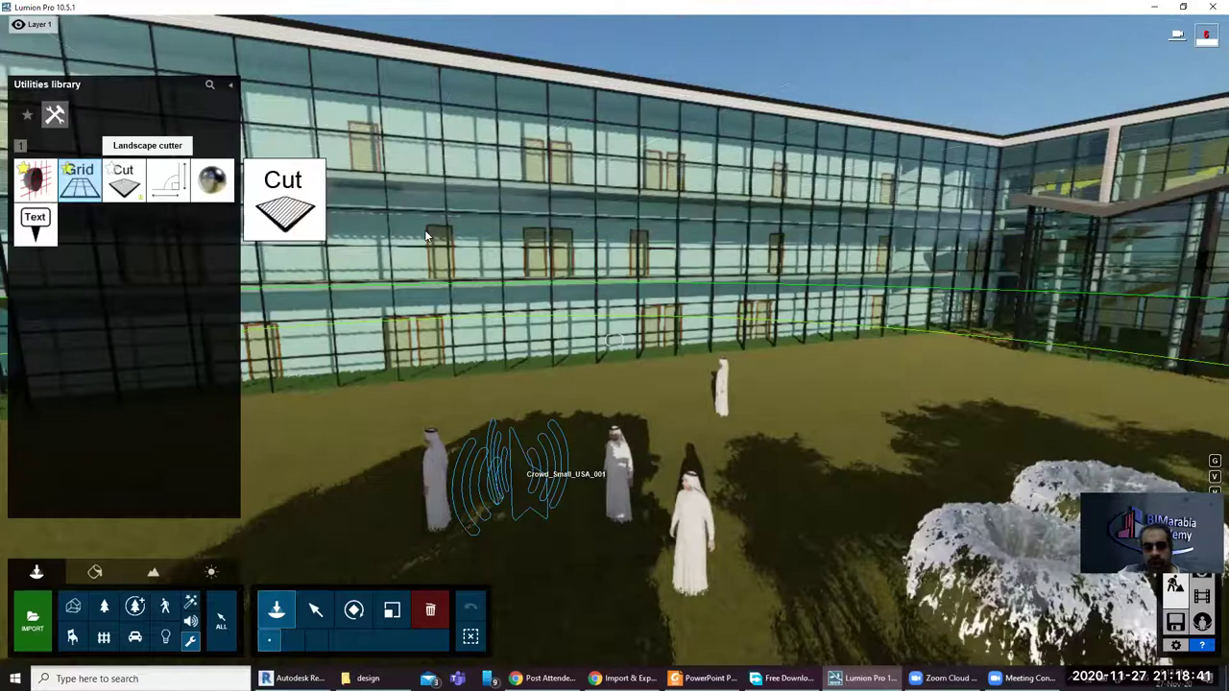
left_click(263, 212)
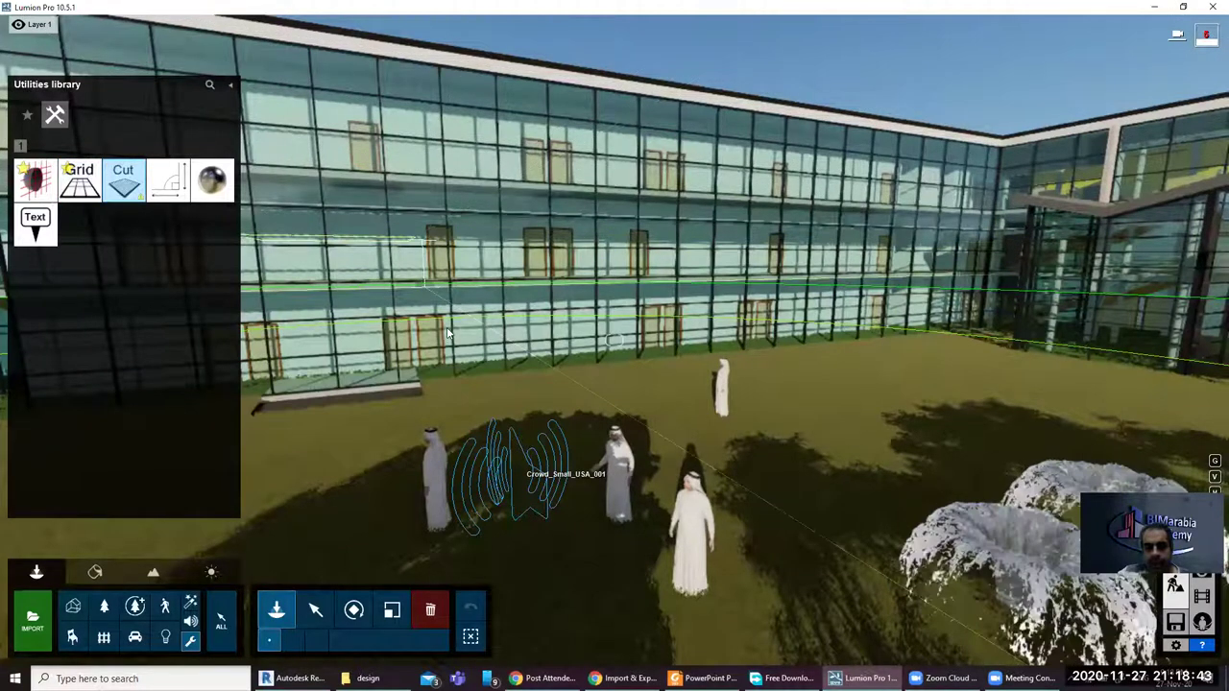
left_click(454, 192)
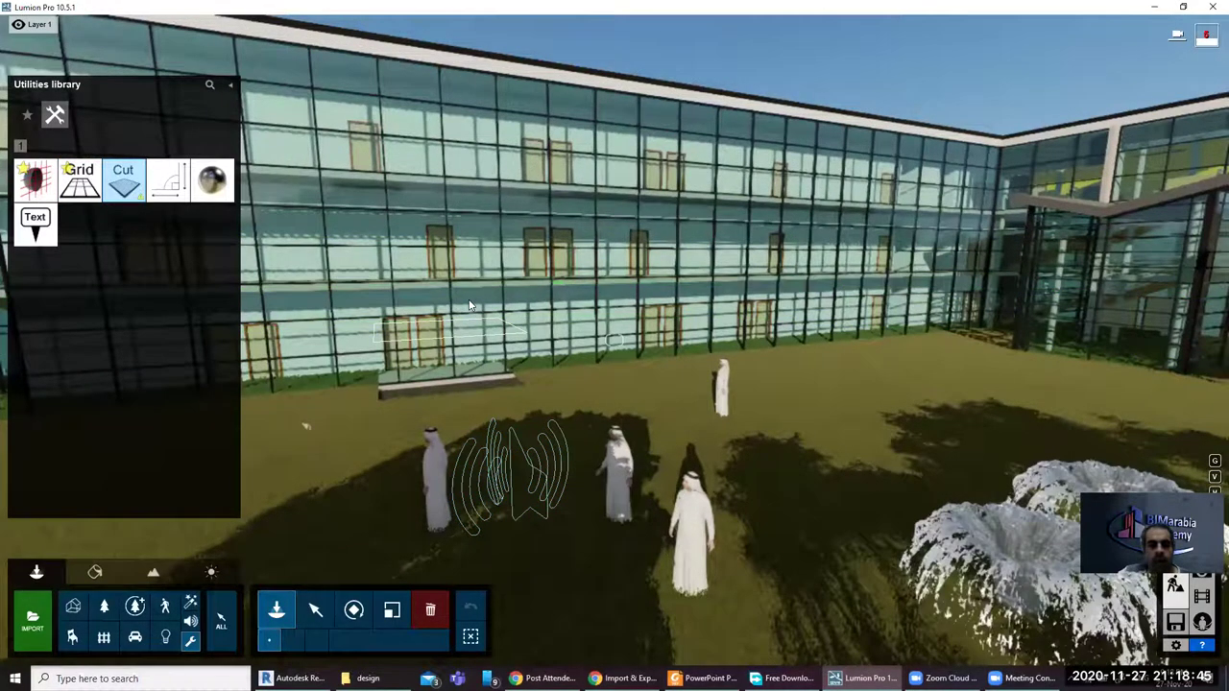
Step: Measure the facade at 10.91 m high and 6.72 m along the ground, panning sideways along it
mouse_move(168, 179)
left_click(440, 67)
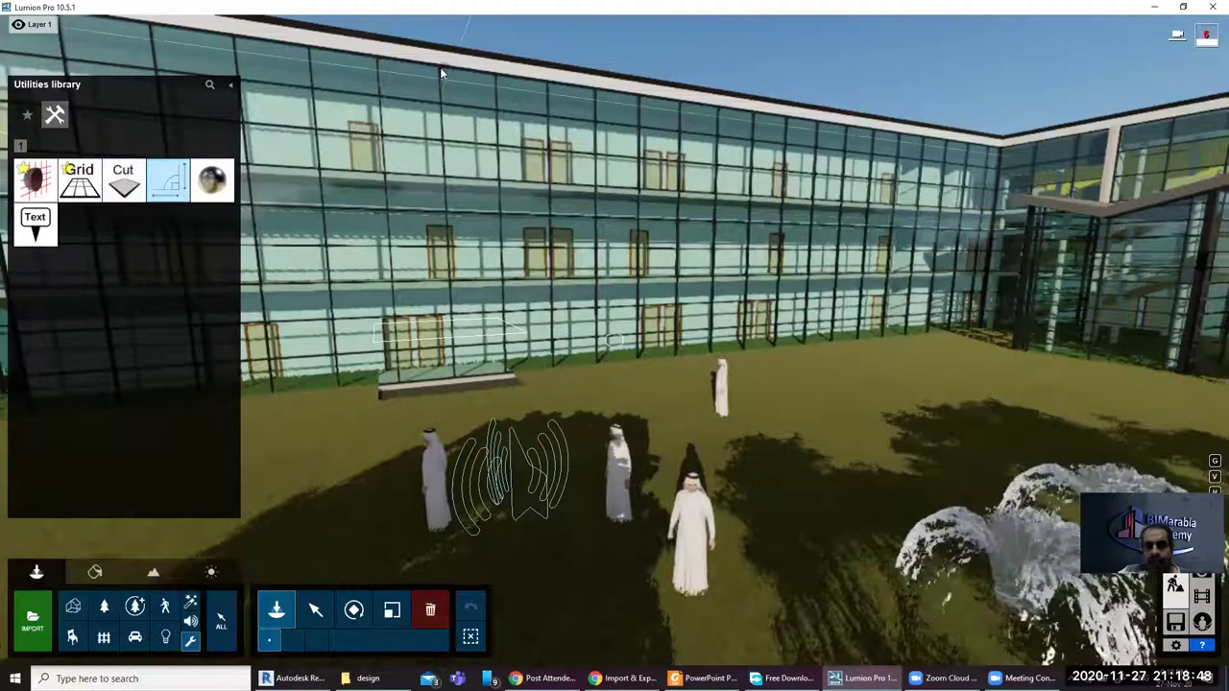
left_click(454, 377)
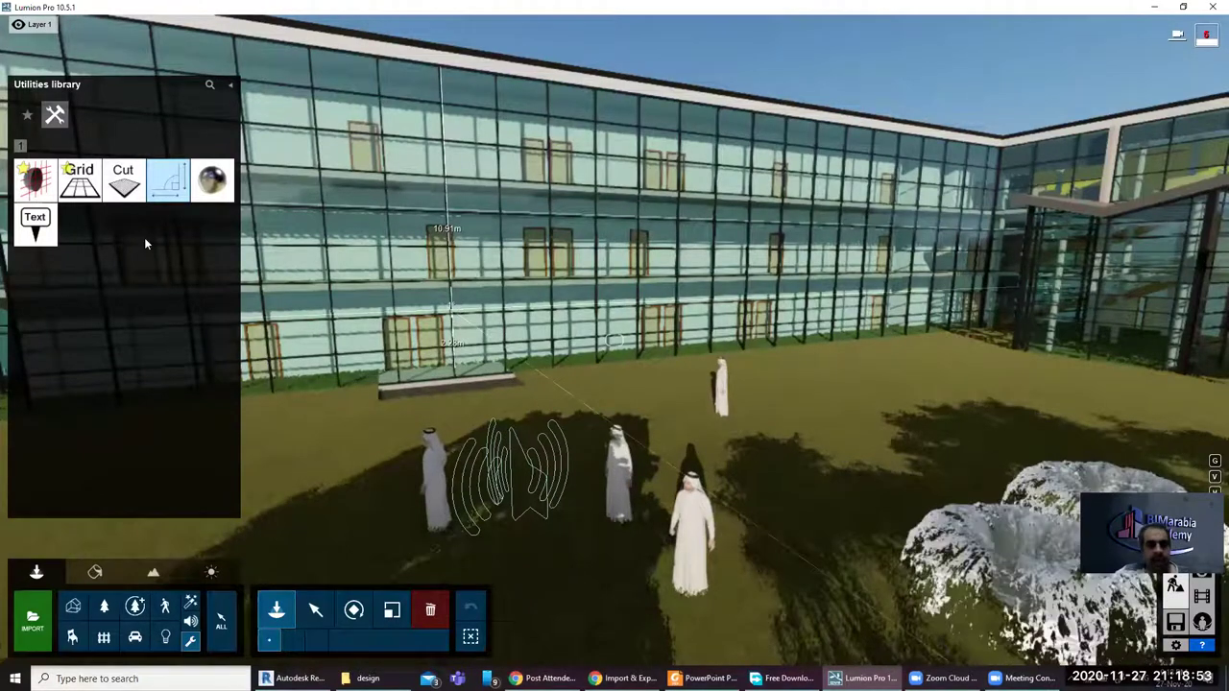
mouse_move(212, 181)
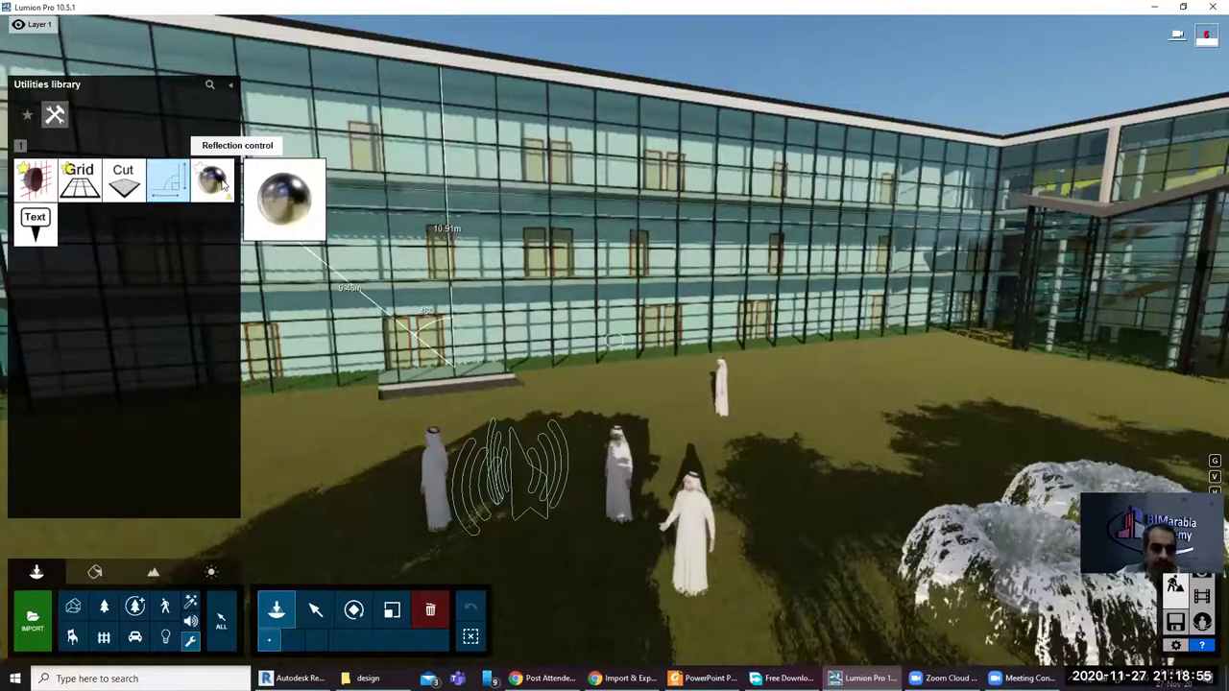
key("a")
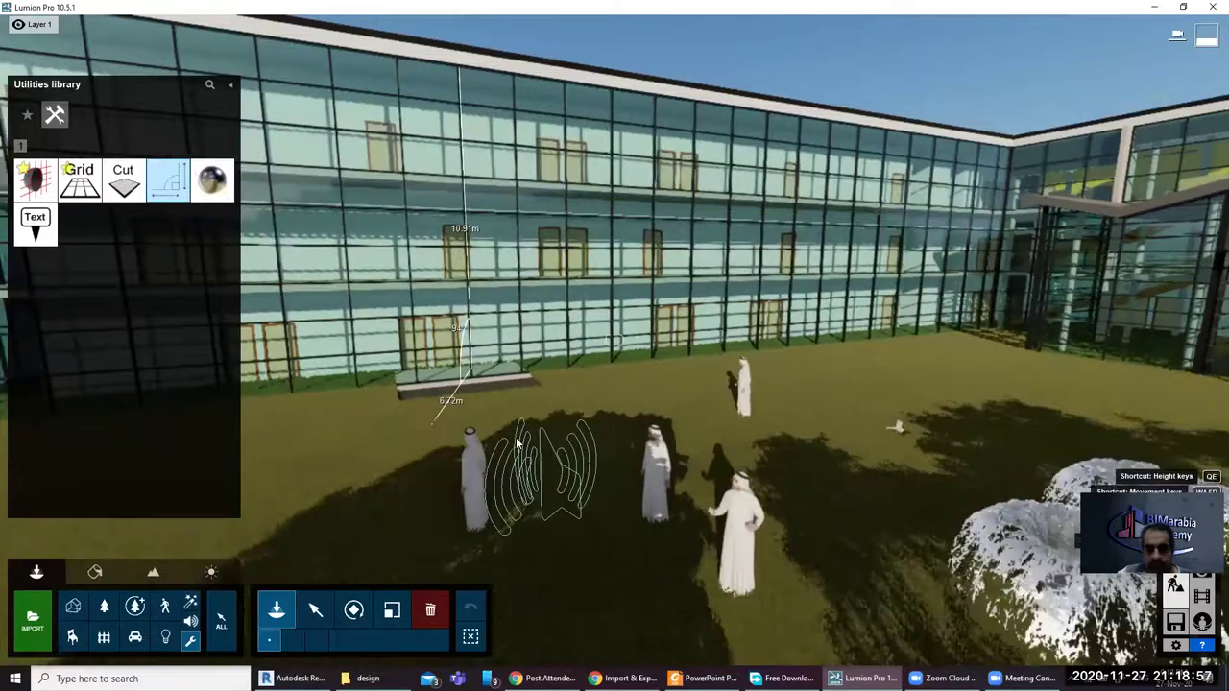
key("a")
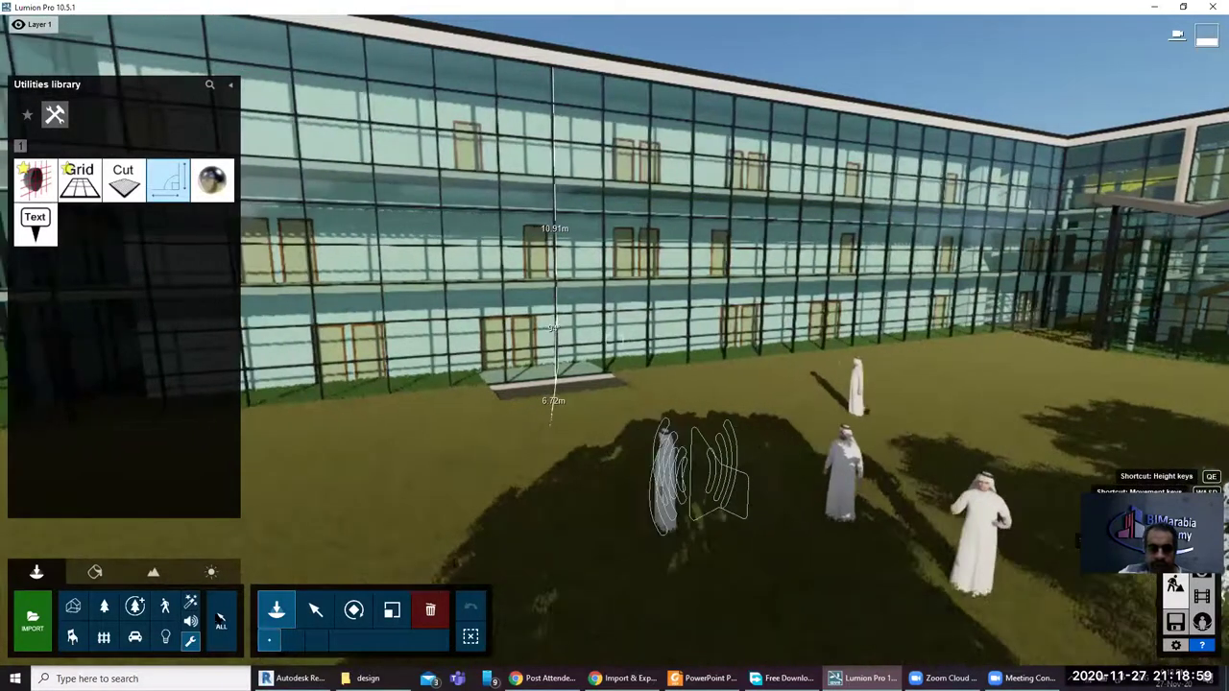
key("a")
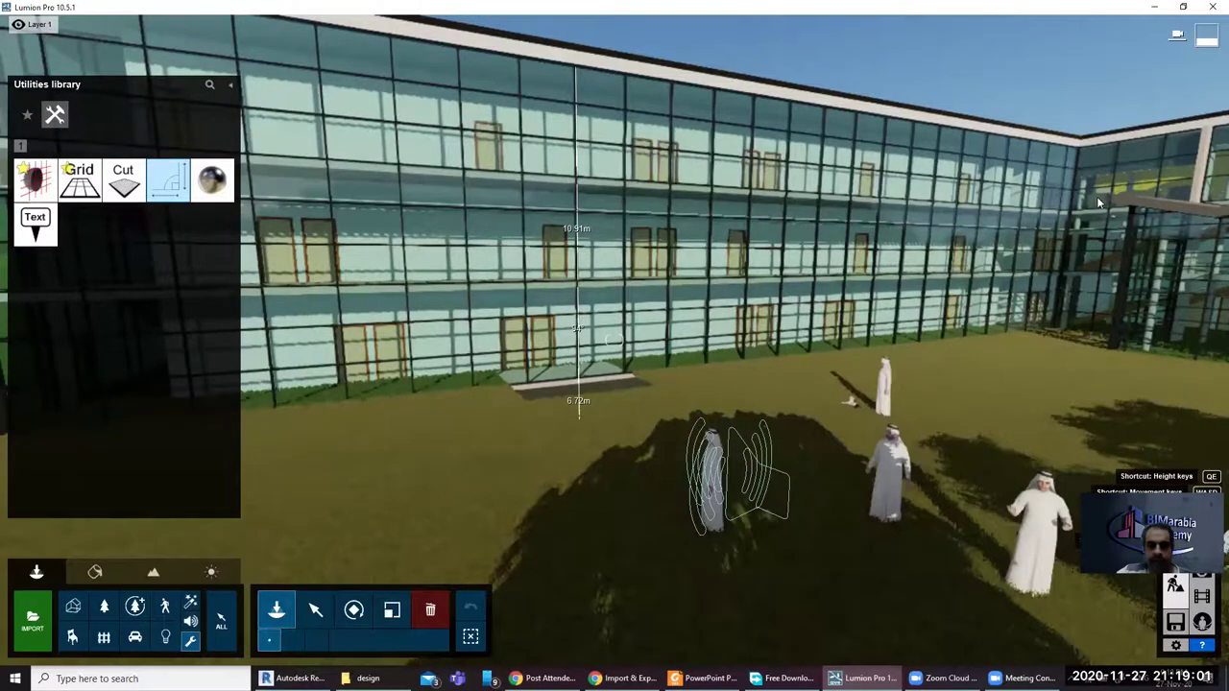
key("a")
key("a")
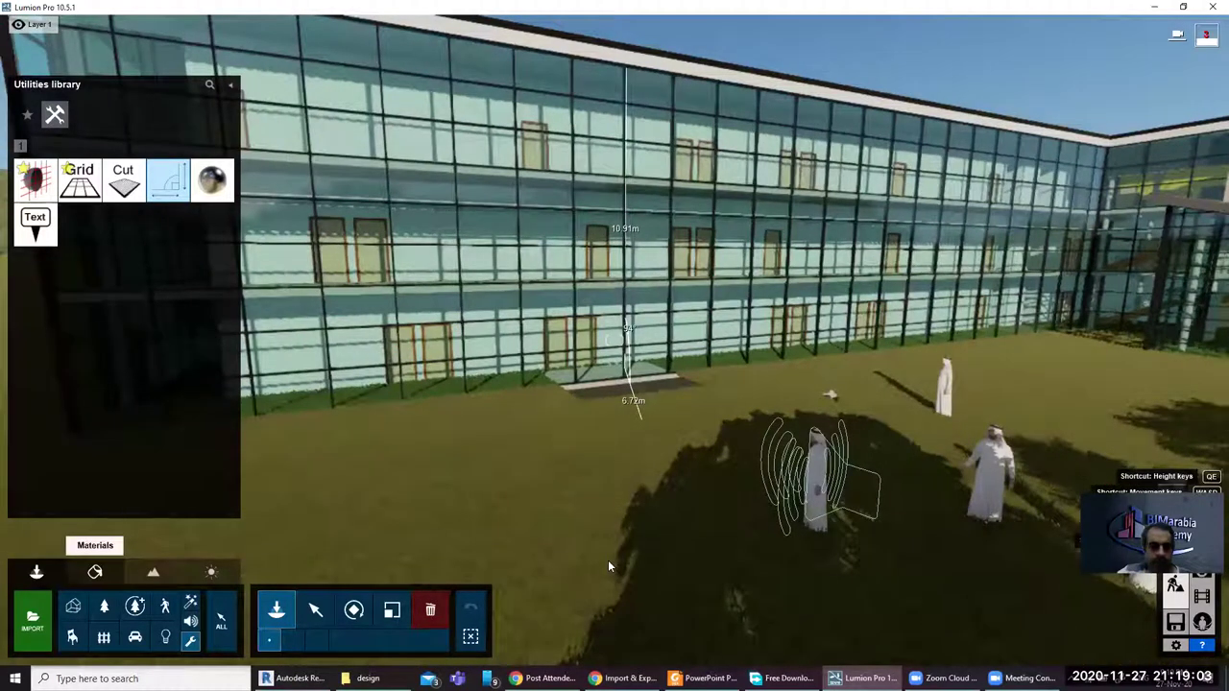
key("a")
key("a")
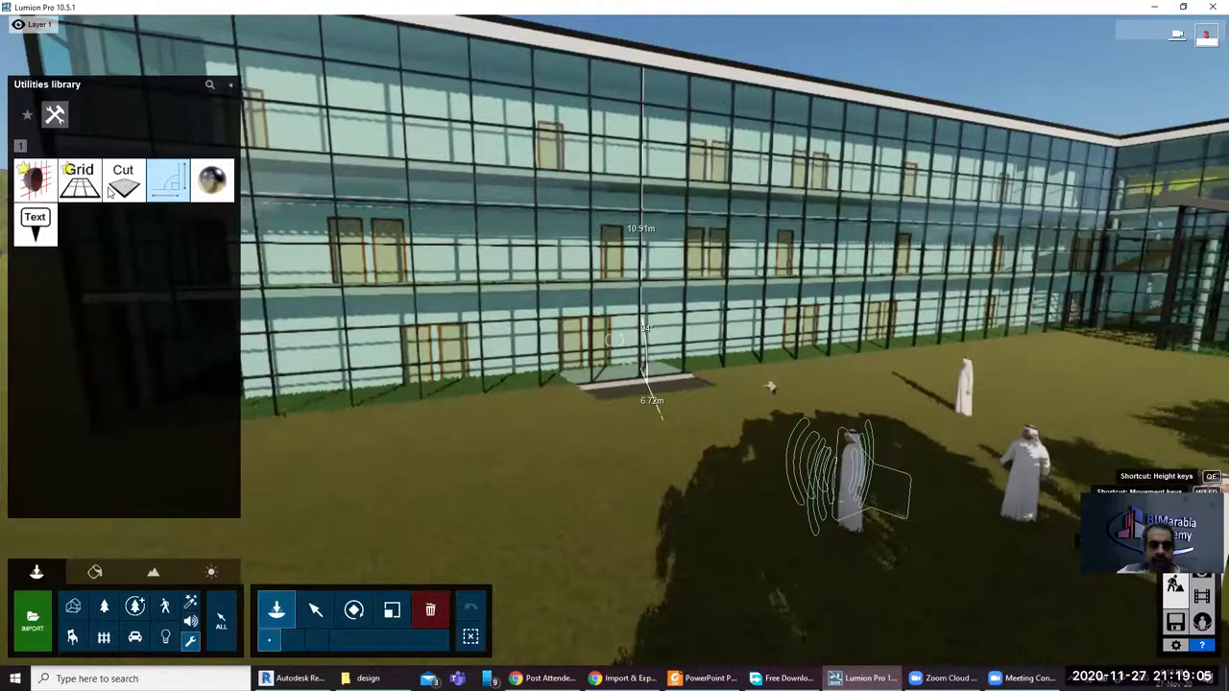
key("a")
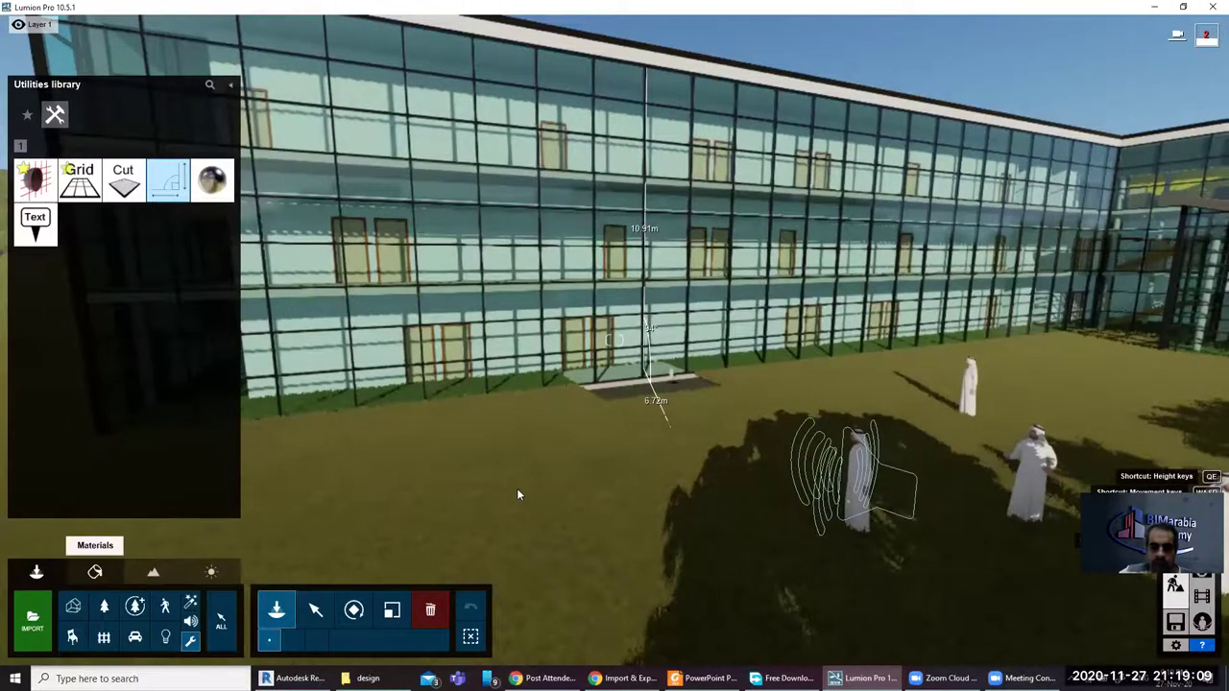
key("a")
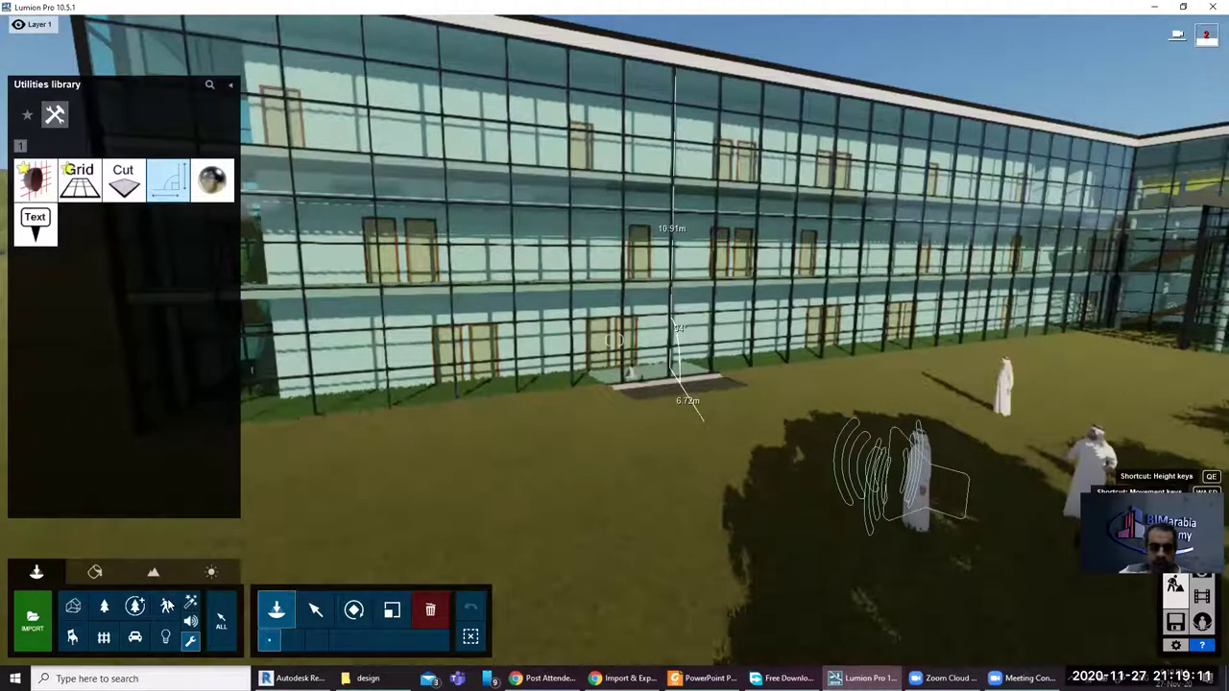
key("a")
key("a")
key("a")
key("a")
Step: In Materials mode, pick the aluminium facade mullions to bring up the Material library
left_click(96, 572)
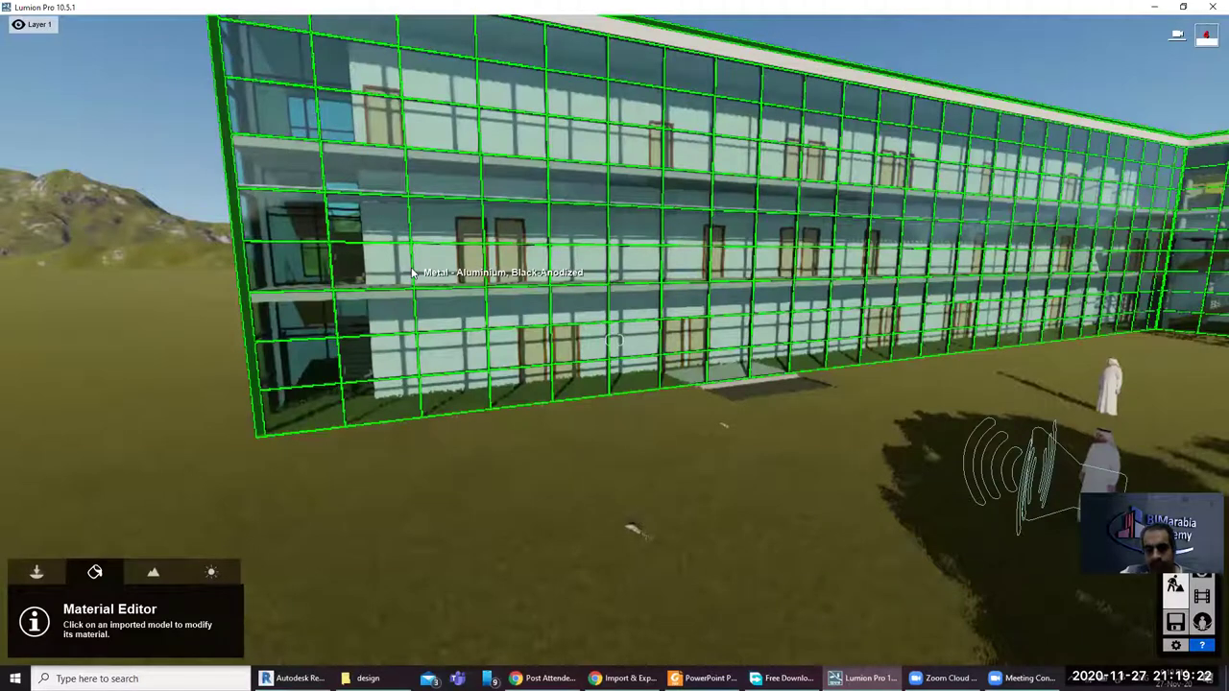
left_click(413, 273)
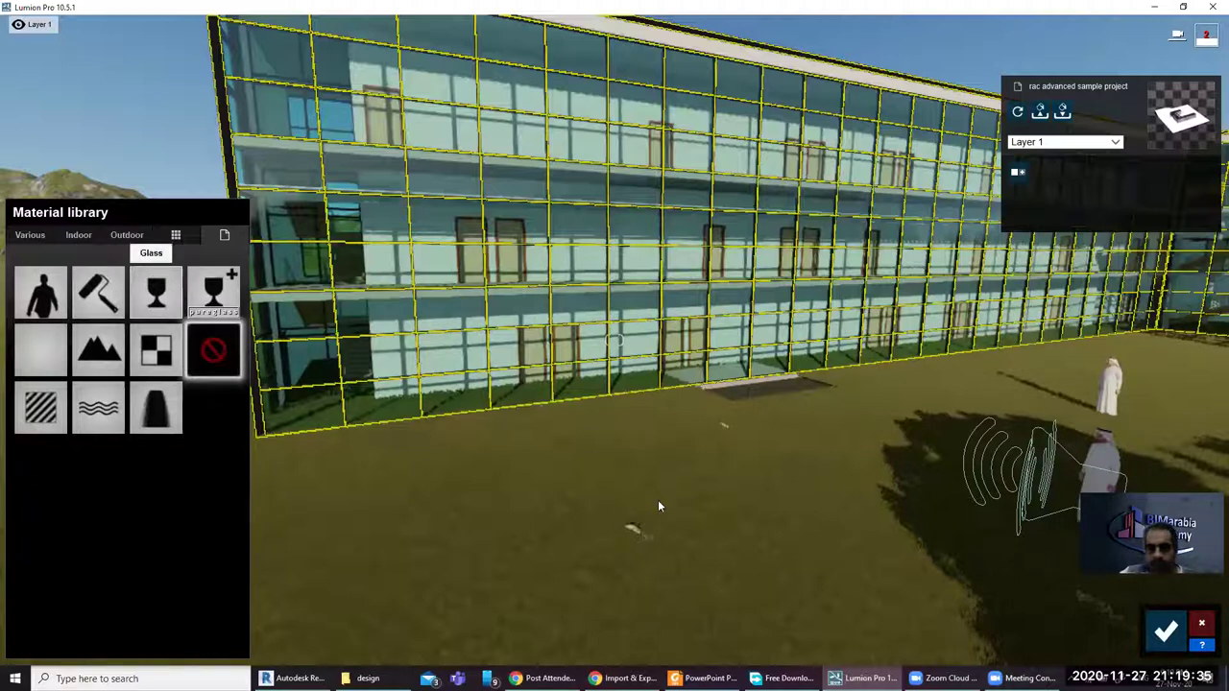
key("s")
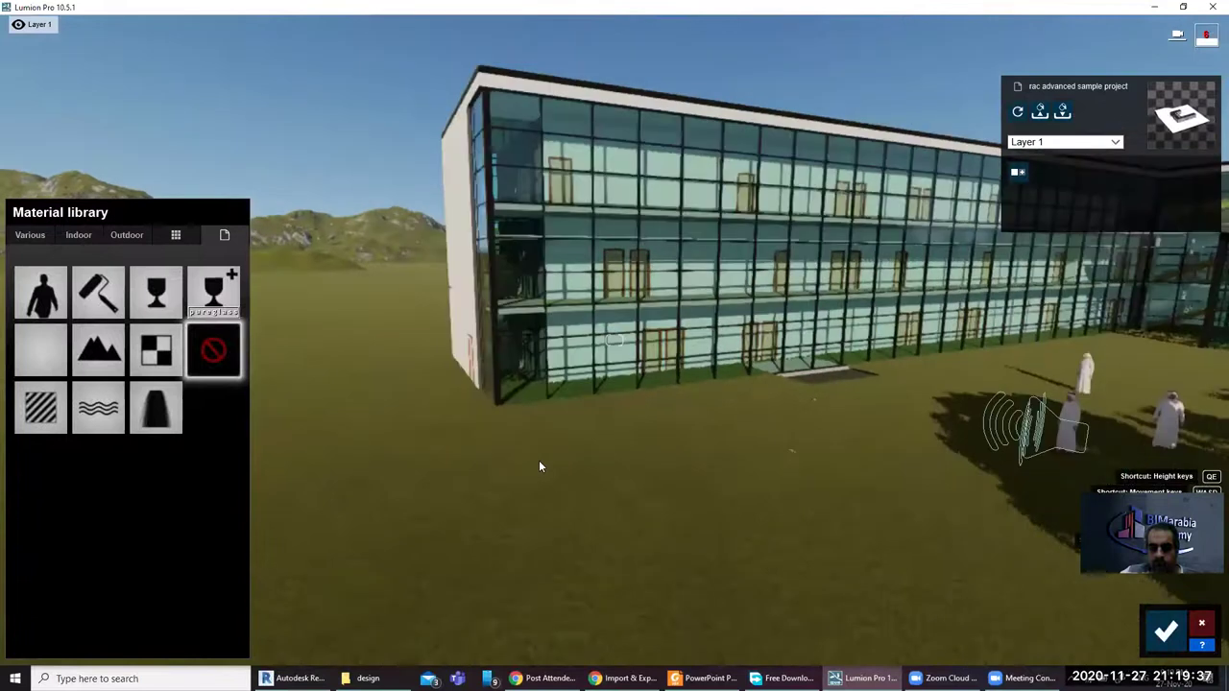
key("s")
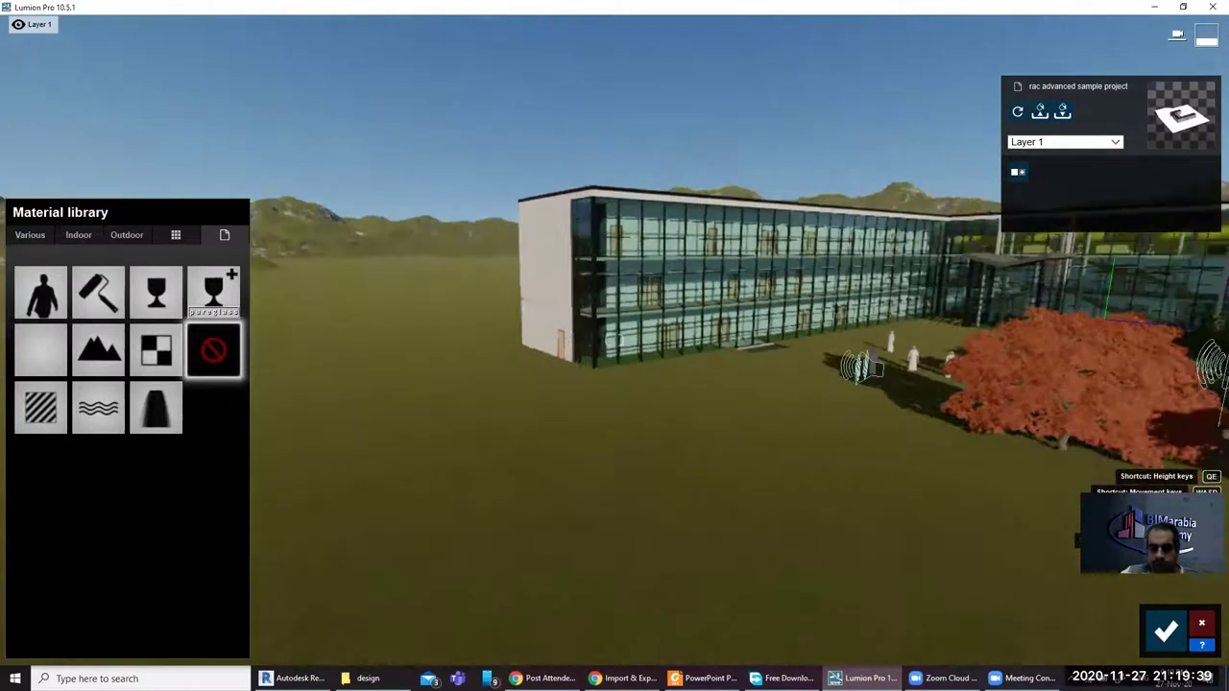
key("a")
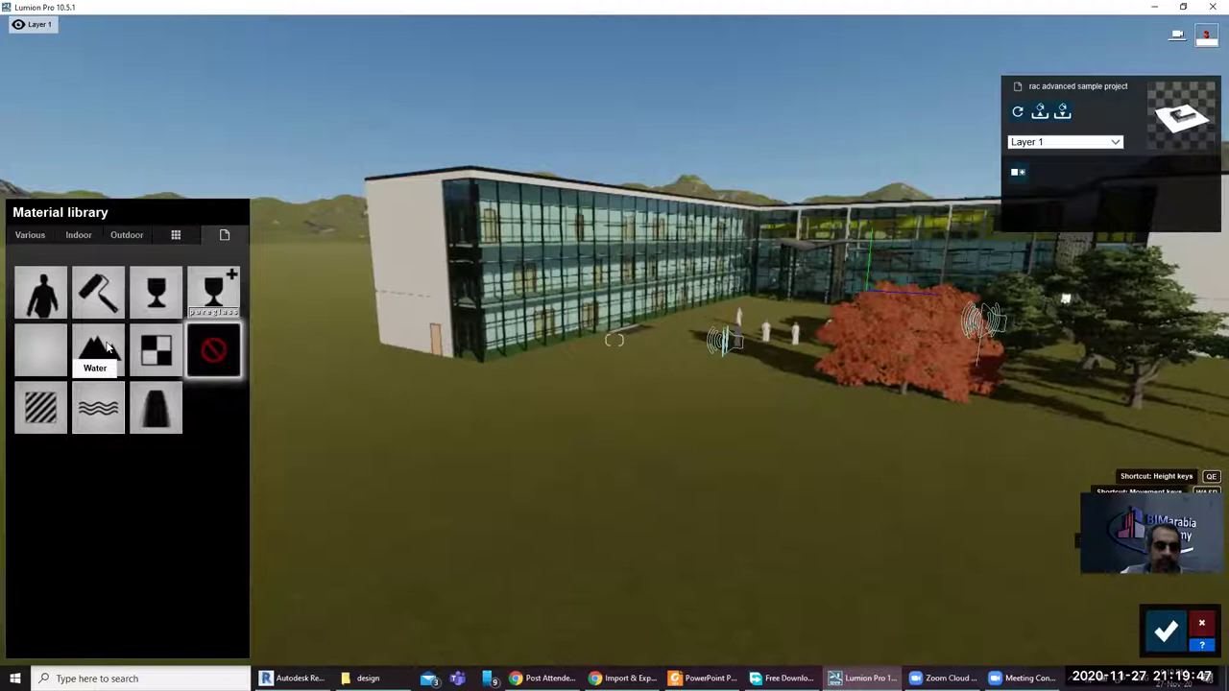
Step: Apply brown Metal Painted 002c 1024 from Outdoor > Metal to the mullions and lower its gloss
left_click(35, 238)
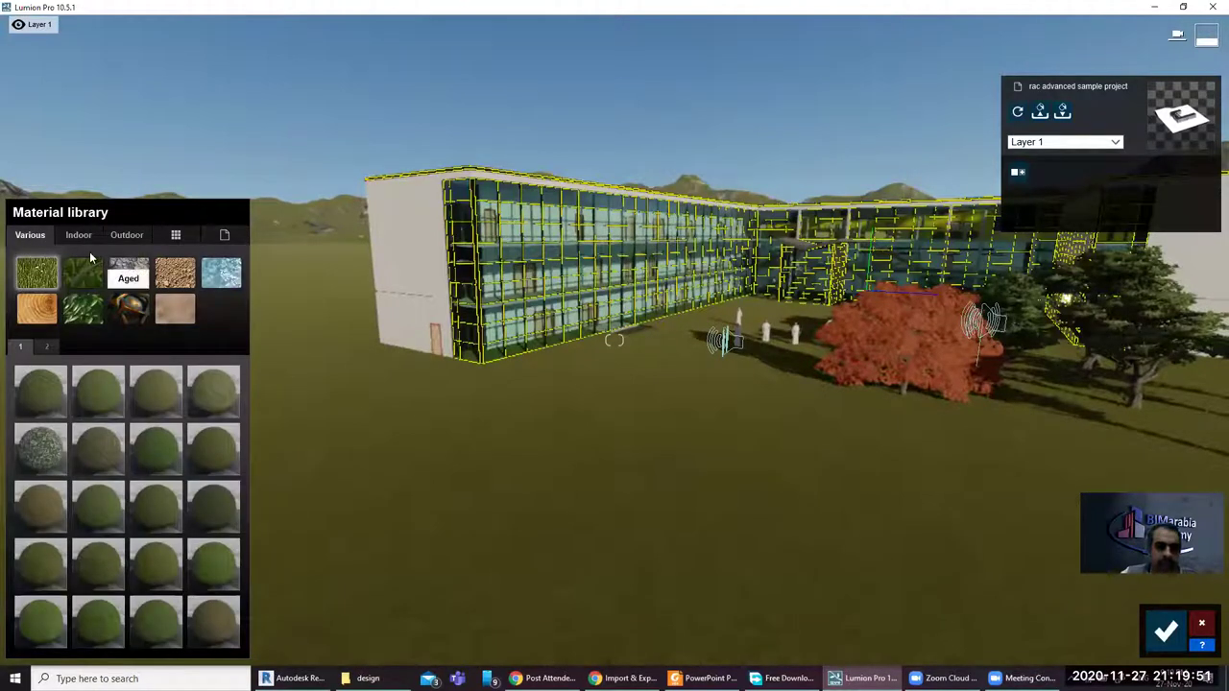
left_click(126, 237)
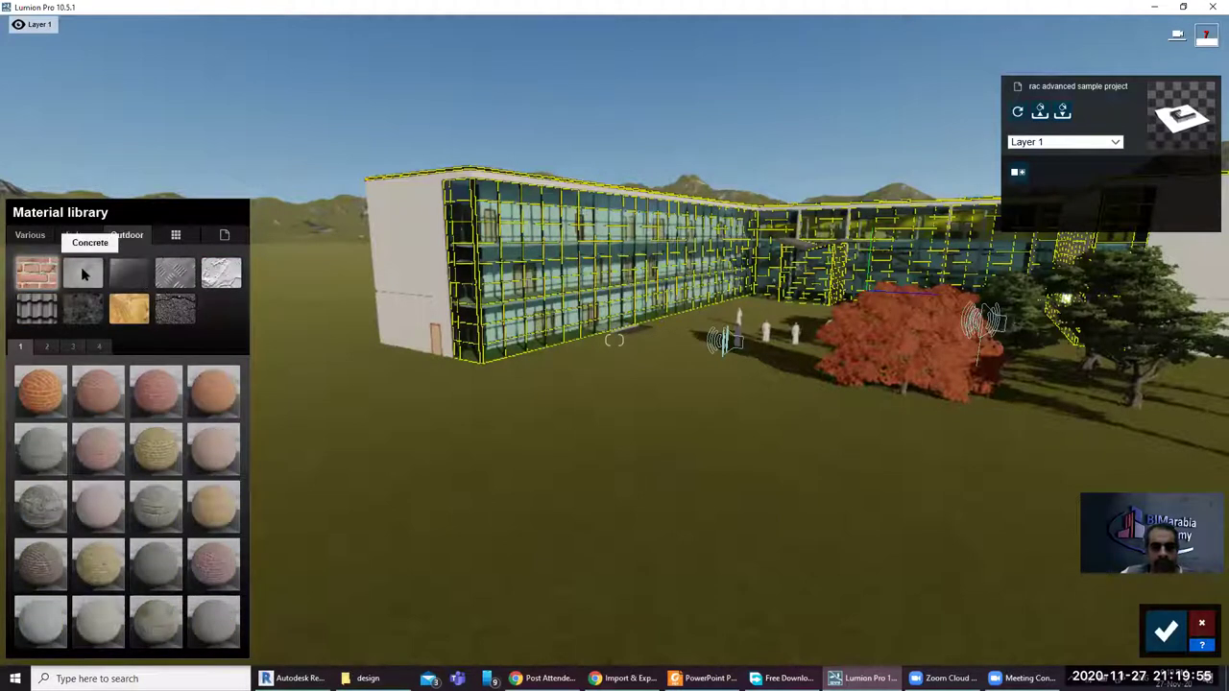
left_click(189, 279)
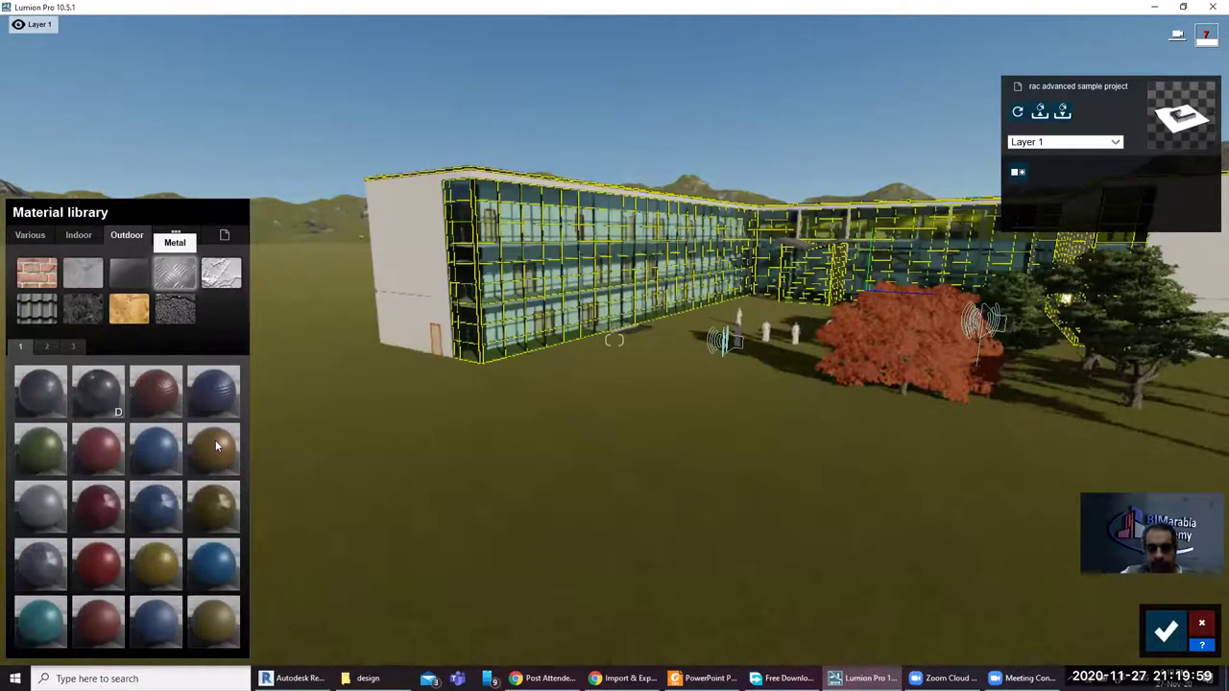
left_click(215, 445)
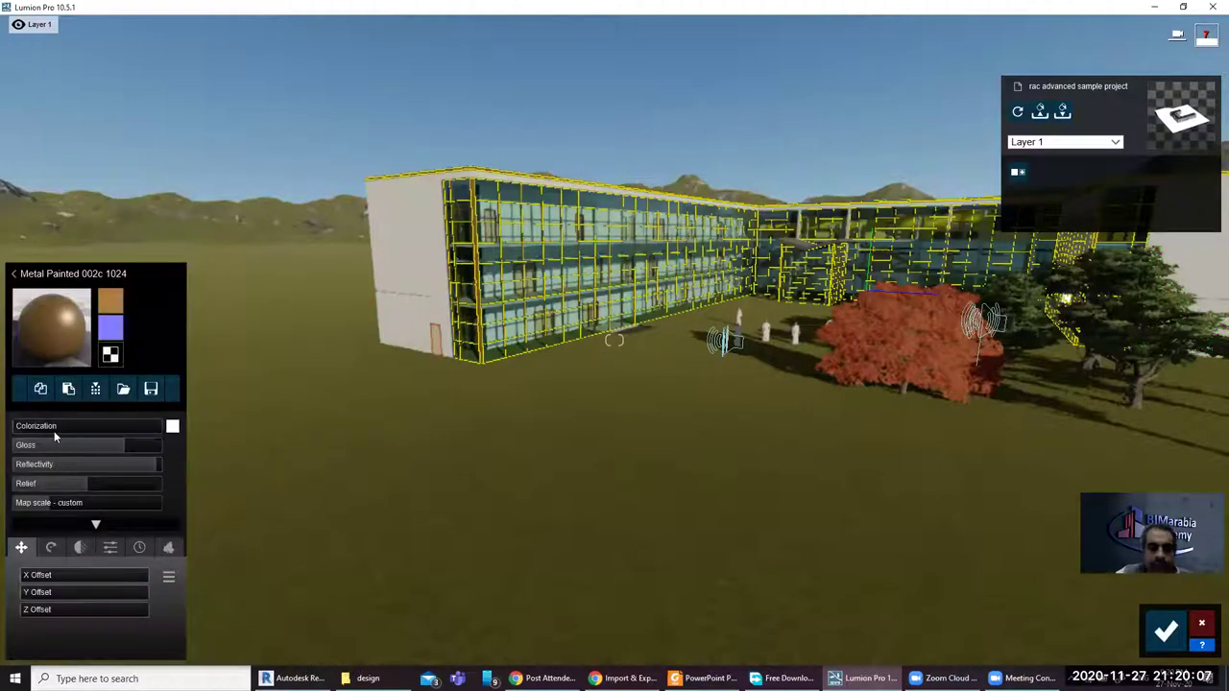
mouse_move(66, 443)
left_mouse_down()
mouse_move(44, 442)
mouse_move(71, 426)
left_mouse_up()
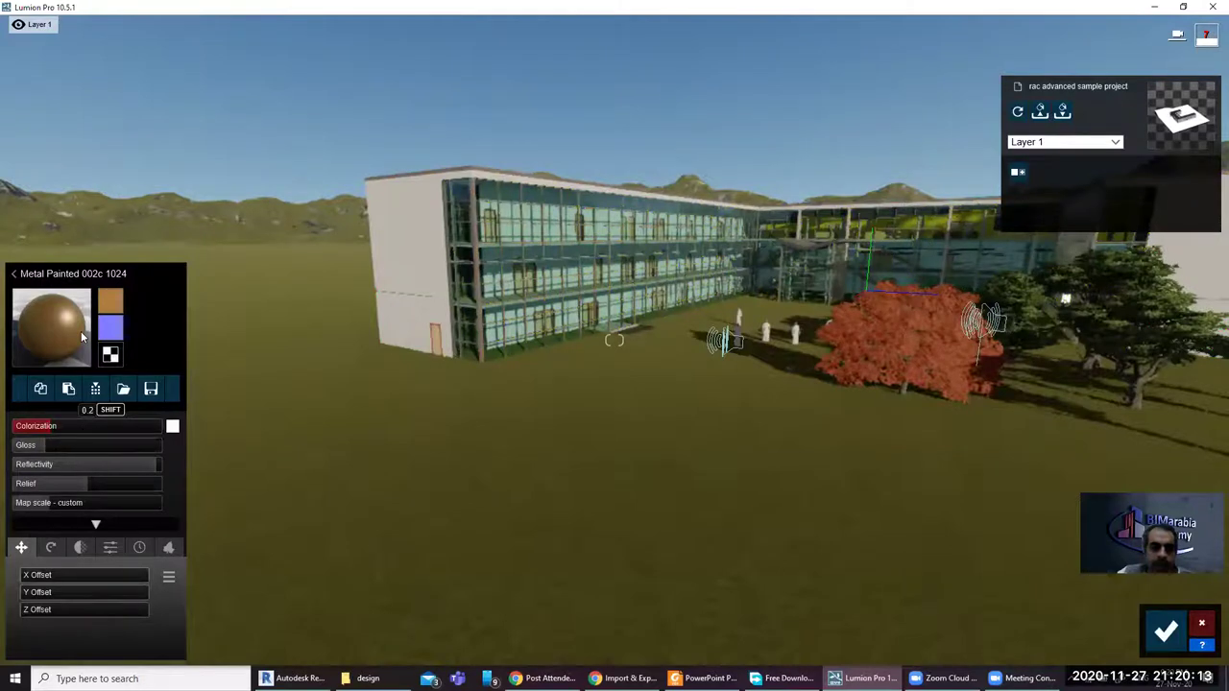
left_click(412, 241)
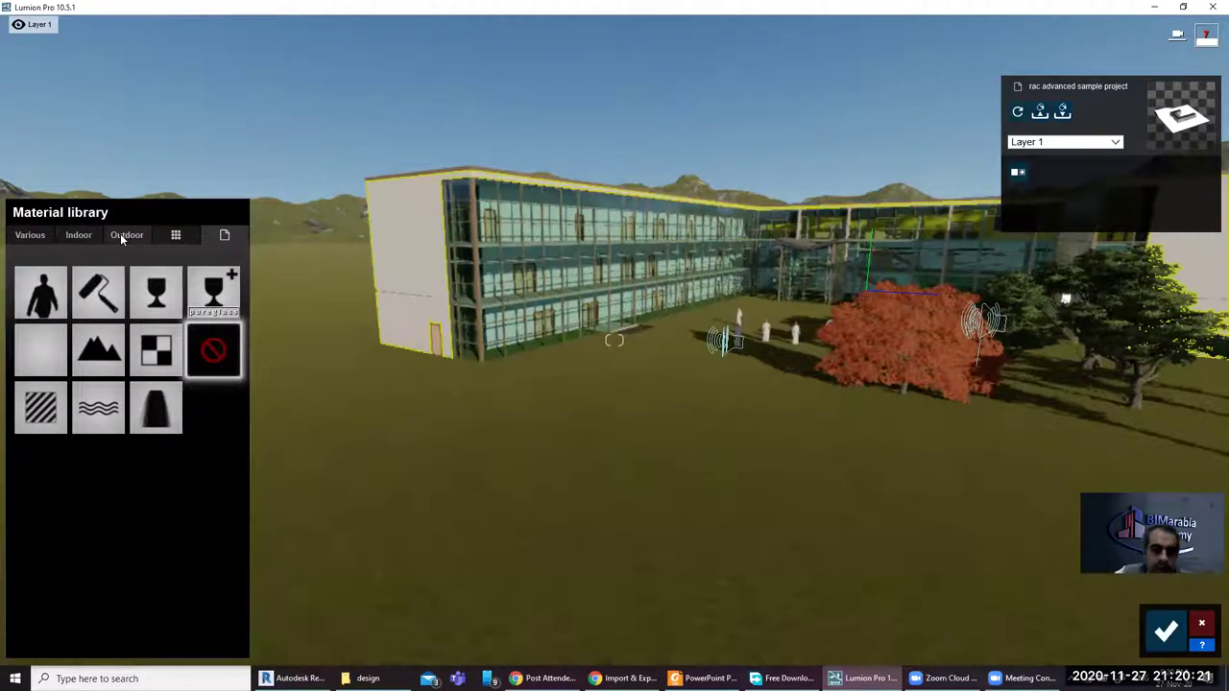
Step: Give the left end wall an outdoor wood finish after trying grey plaster, and confirm the material edit
left_click(120, 233)
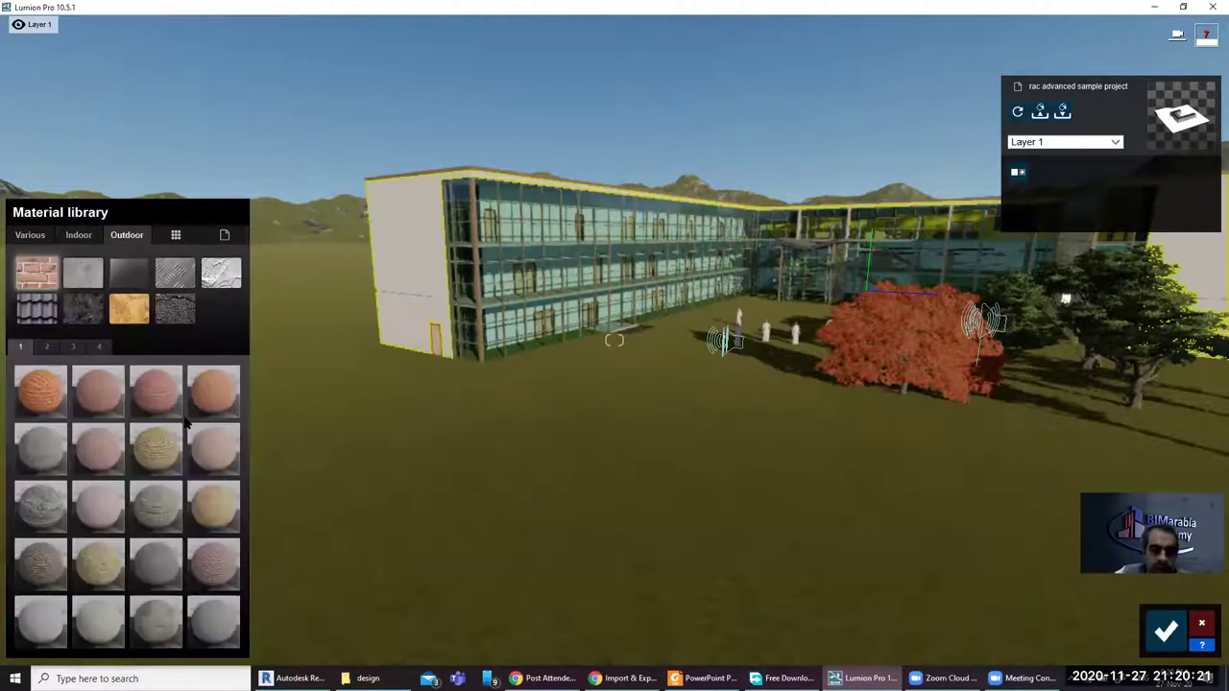
left_click(219, 276)
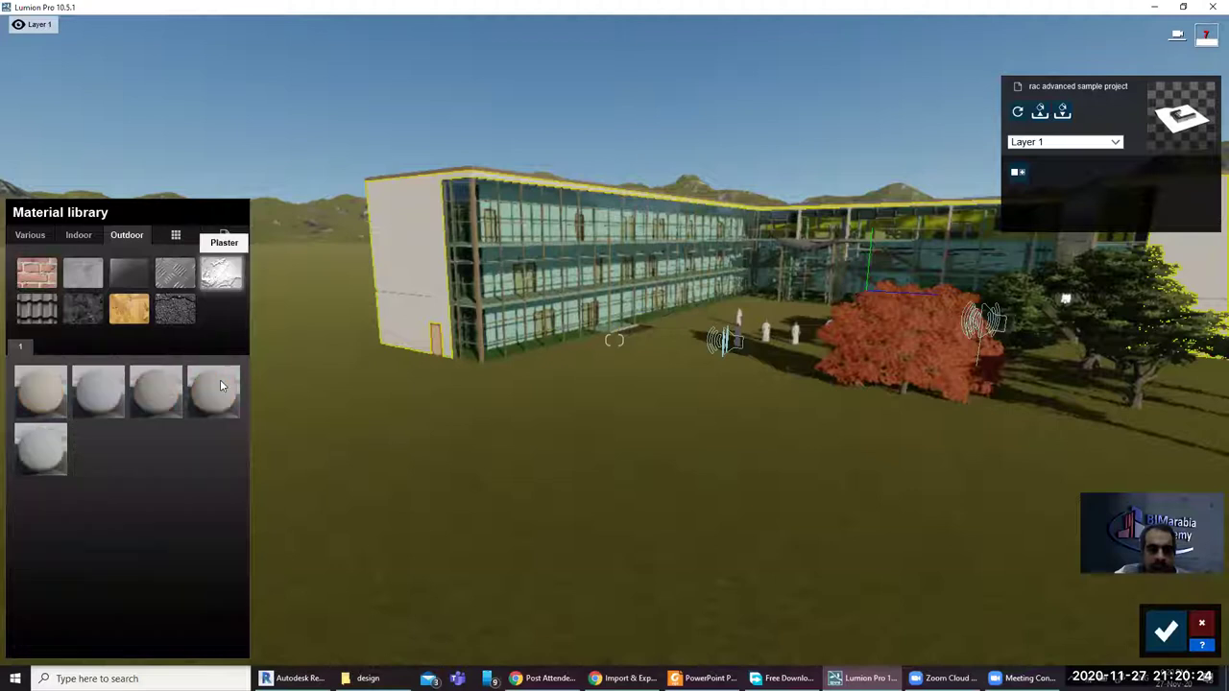
left_click(101, 381)
left_click(139, 320)
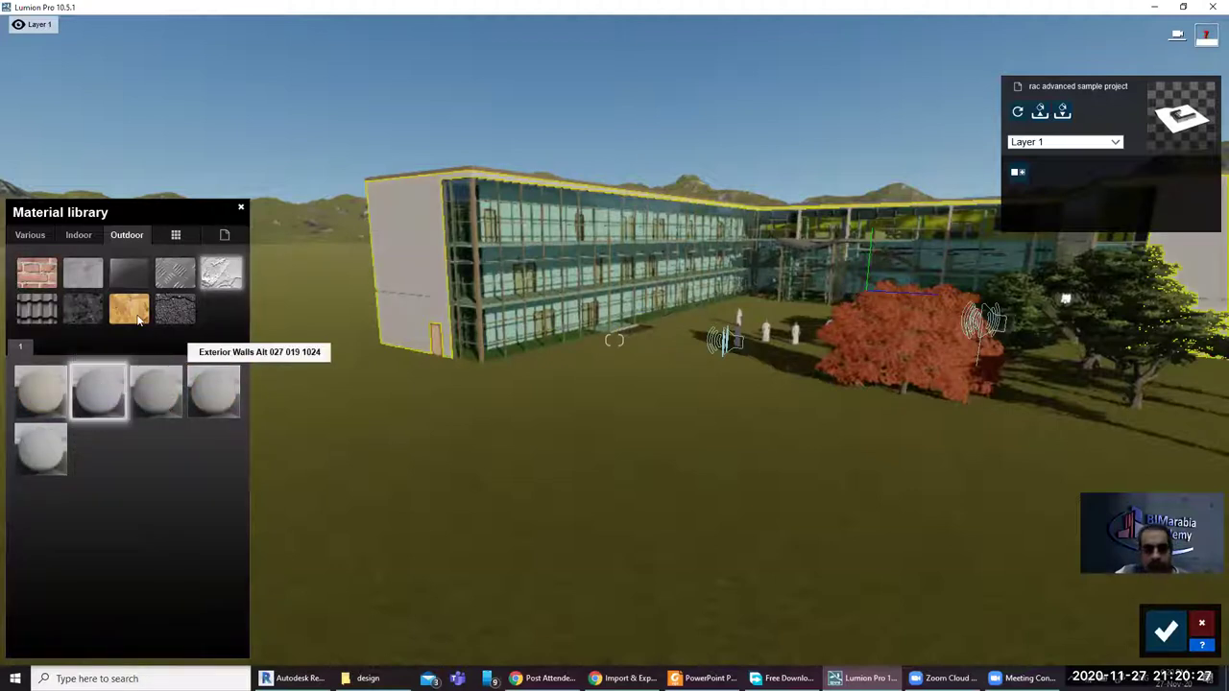
left_click(149, 436)
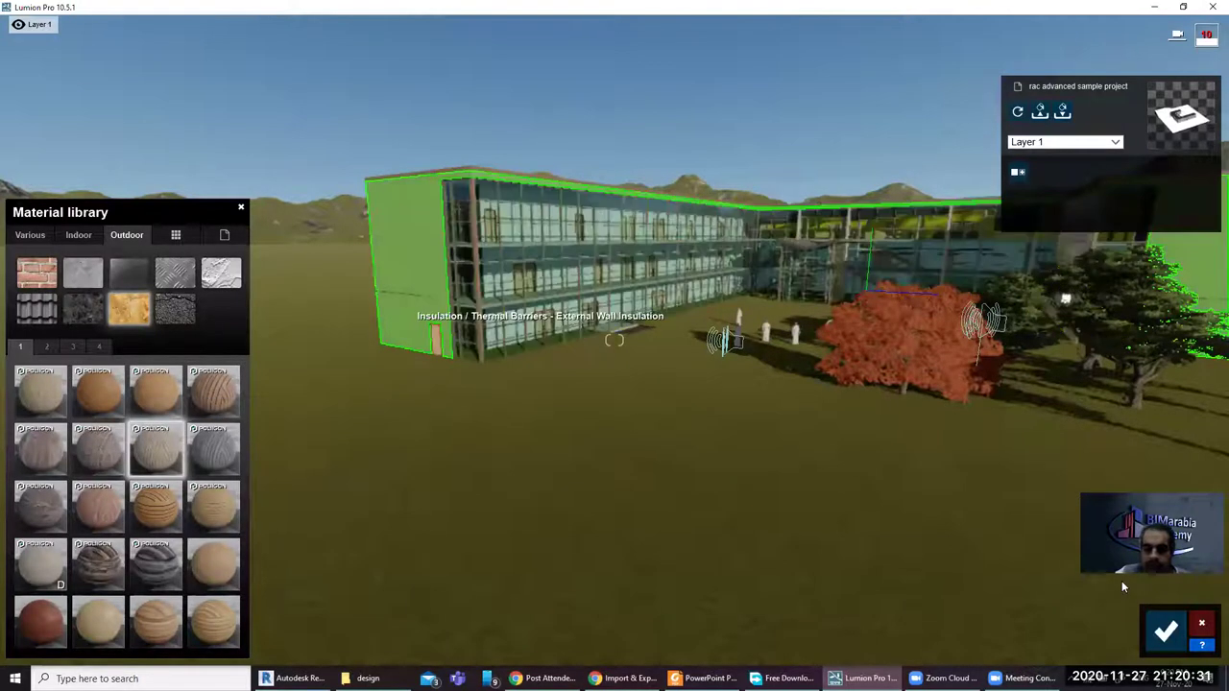
left_click(1166, 630)
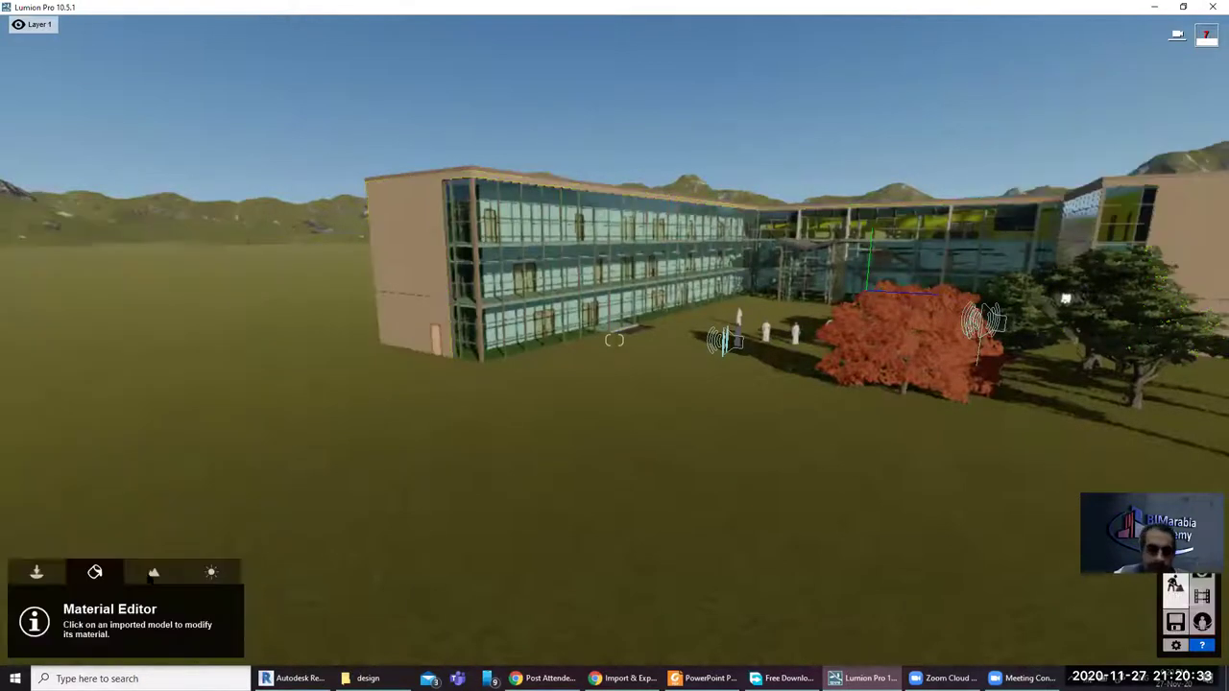
left_click(36, 572)
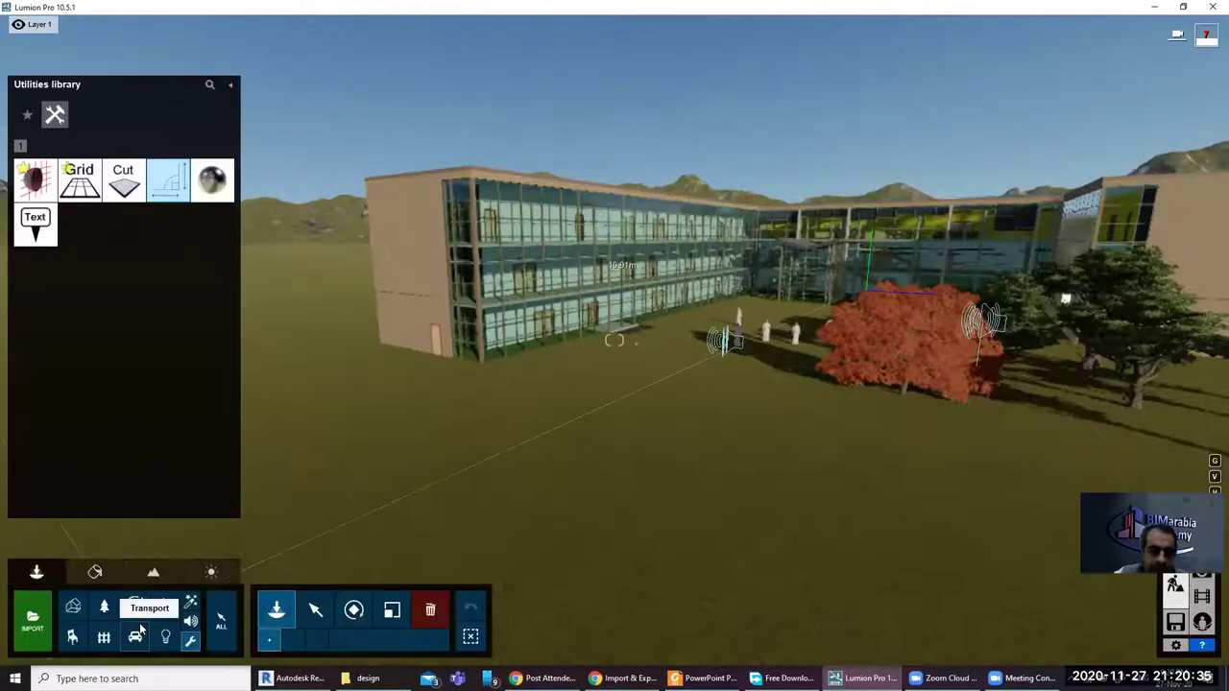
Step: Delete the two crowd sound sources near the people and the red tree
left_click(190, 621)
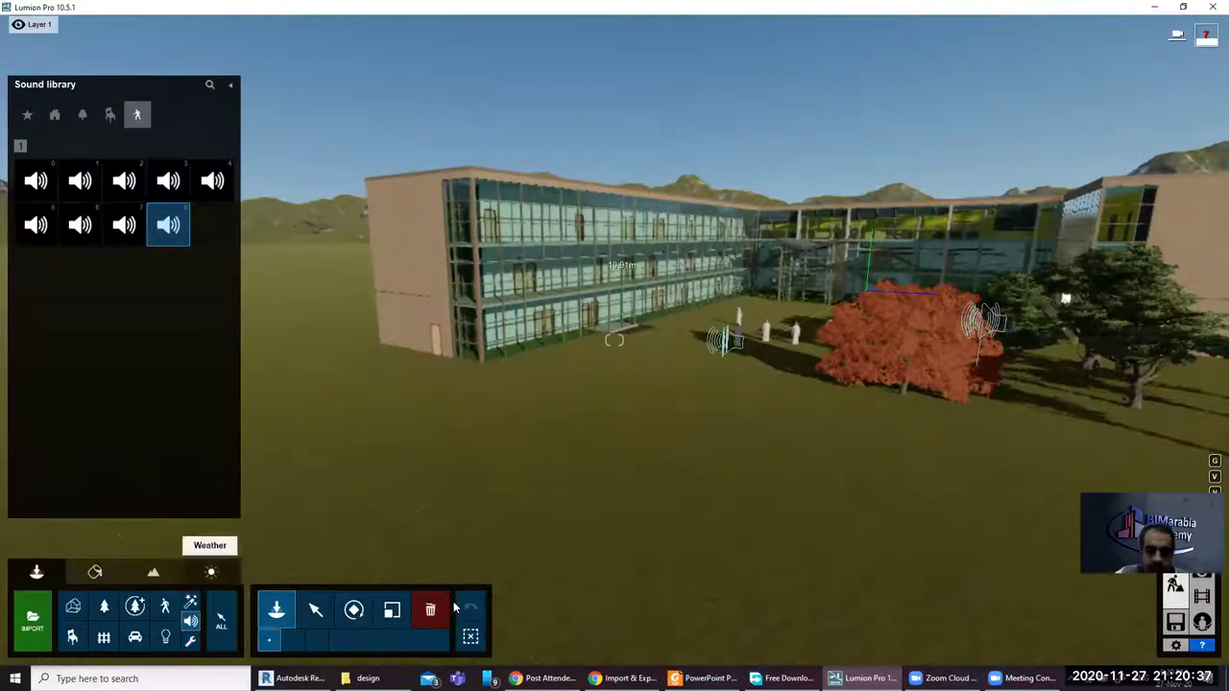
left_click(315, 610)
left_click(727, 342)
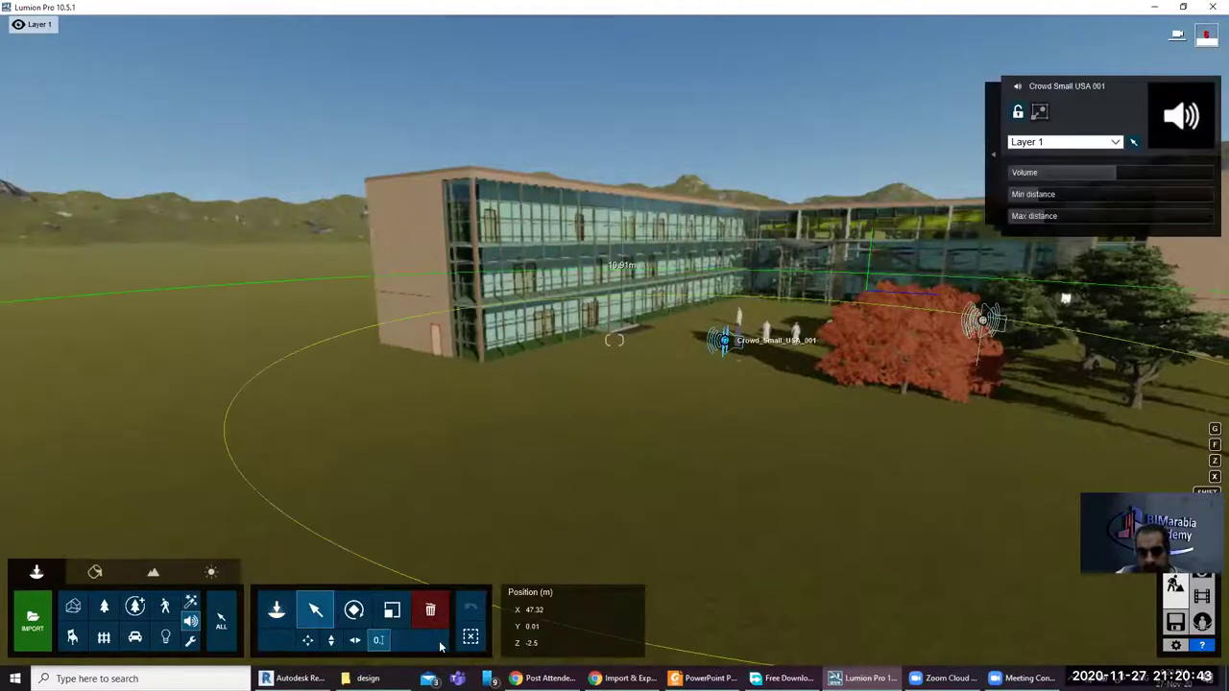
left_click(430, 610)
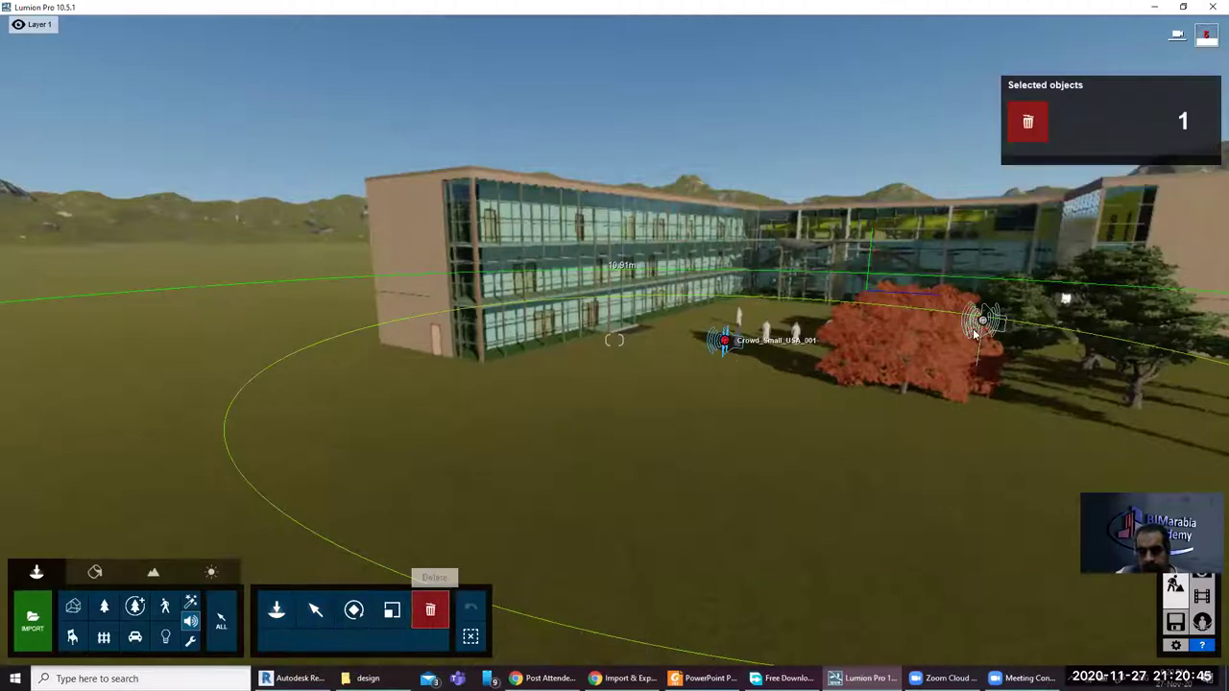
left_click(978, 327)
left_click(728, 343)
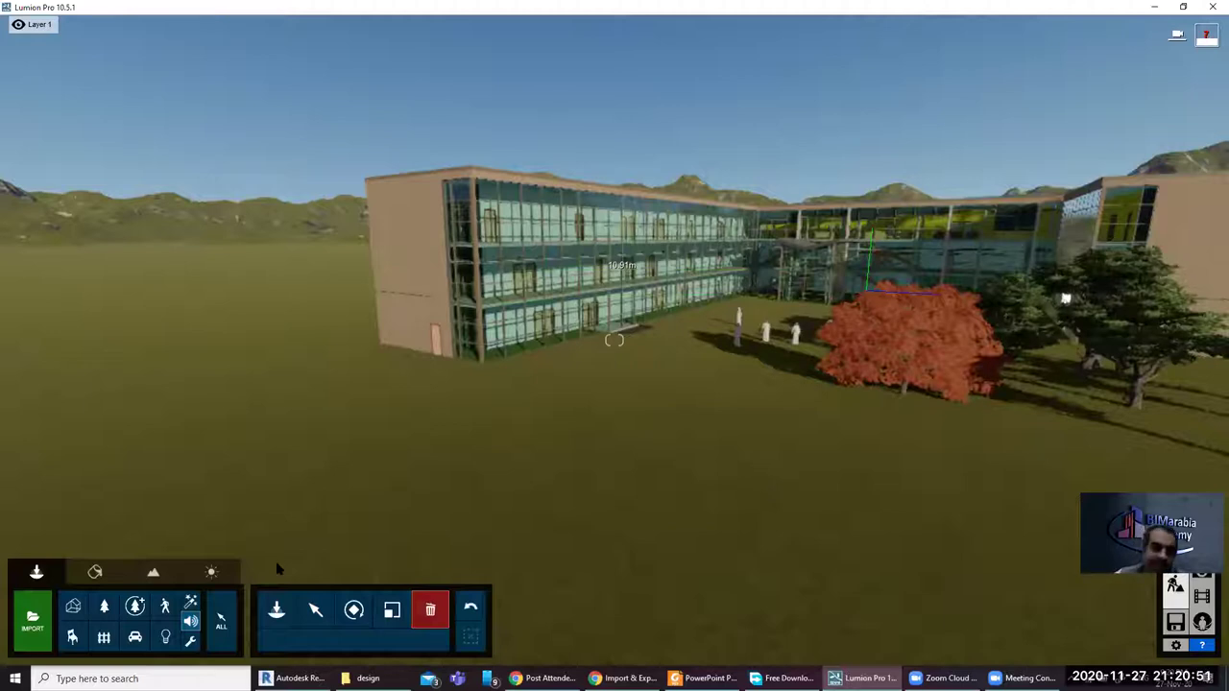
left_click(95, 572)
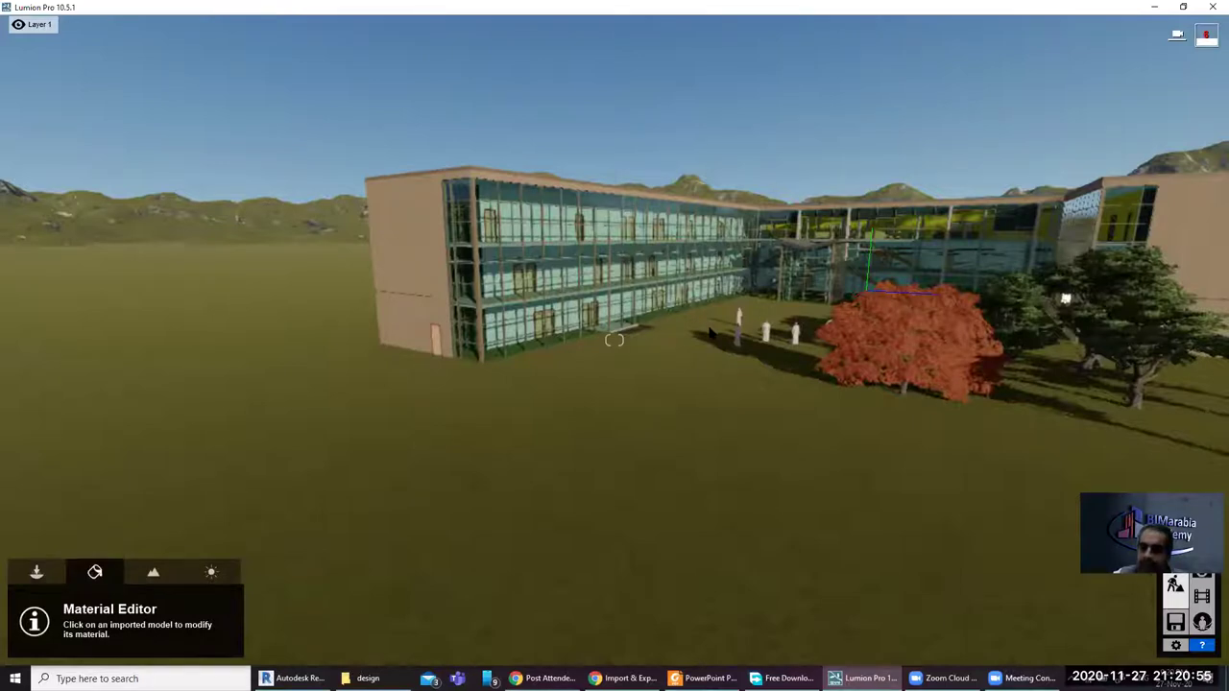
Step: Zoom in toward the courtyard lawn and bring up the Landscape sculpting tools
right_click_drag(538, 413, 466, 444)
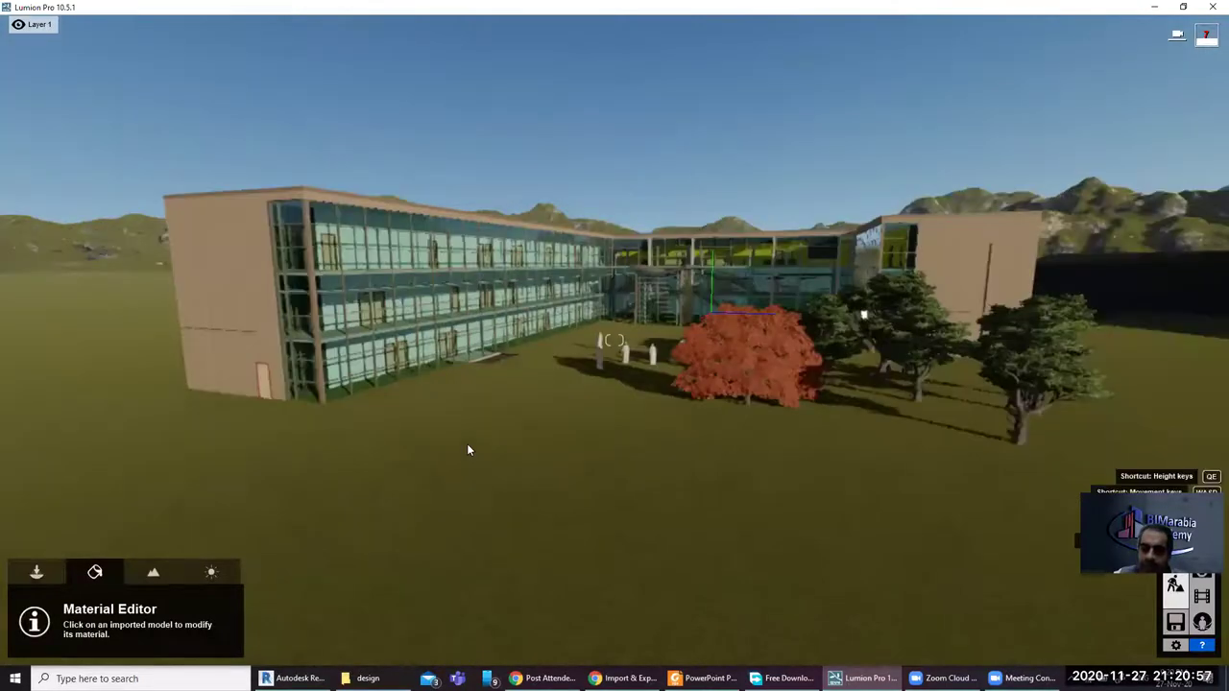
scroll(469, 399, "up", 2)
scroll(441, 432, "up", 1)
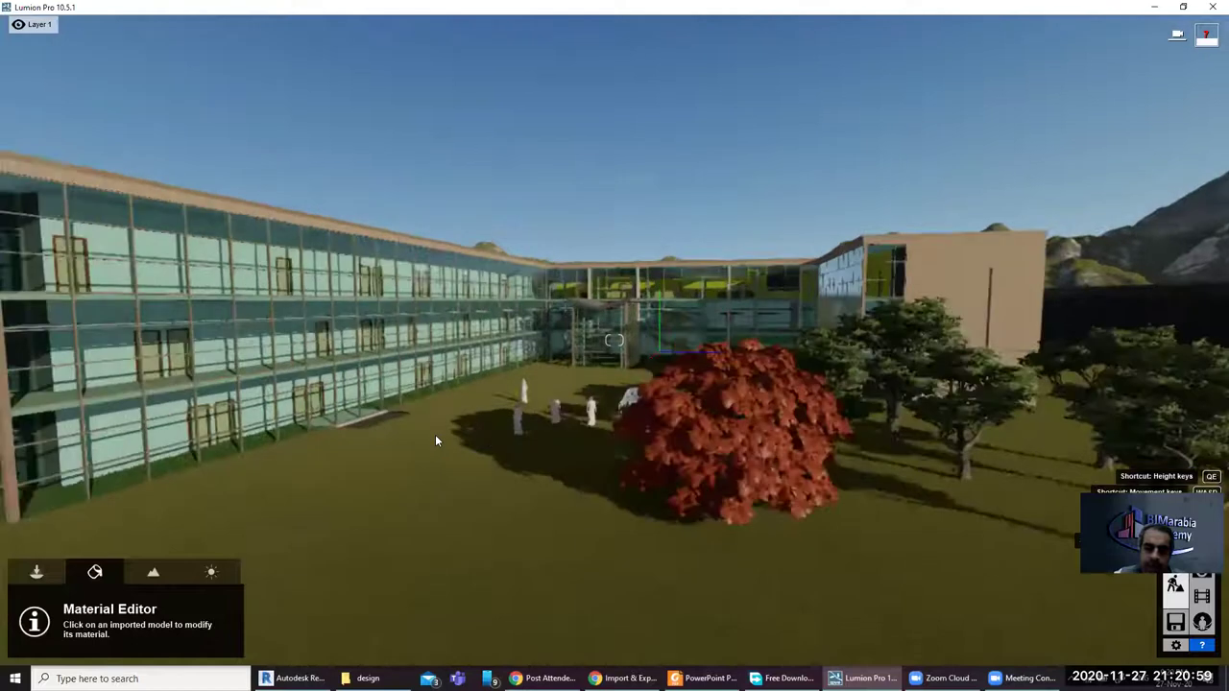
scroll(451, 461, "up", 1)
scroll(480, 485, "up", 1)
scroll(413, 519, "up", 1)
scroll(408, 521, "down", 3)
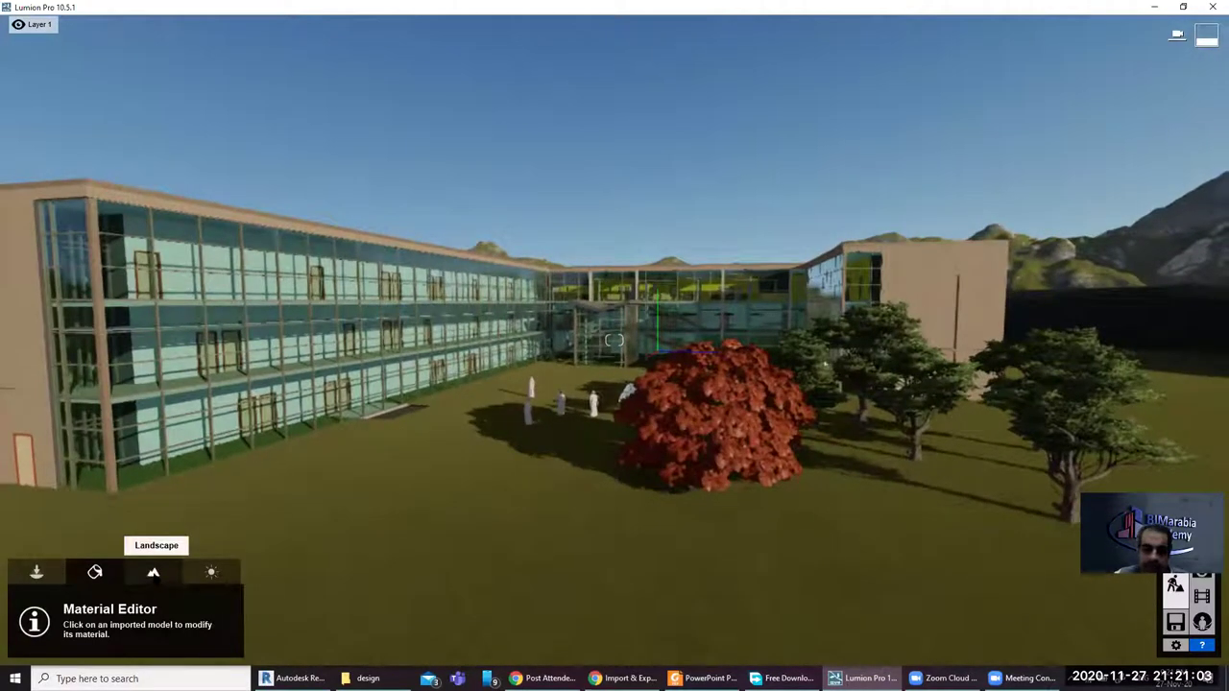
left_click(153, 574)
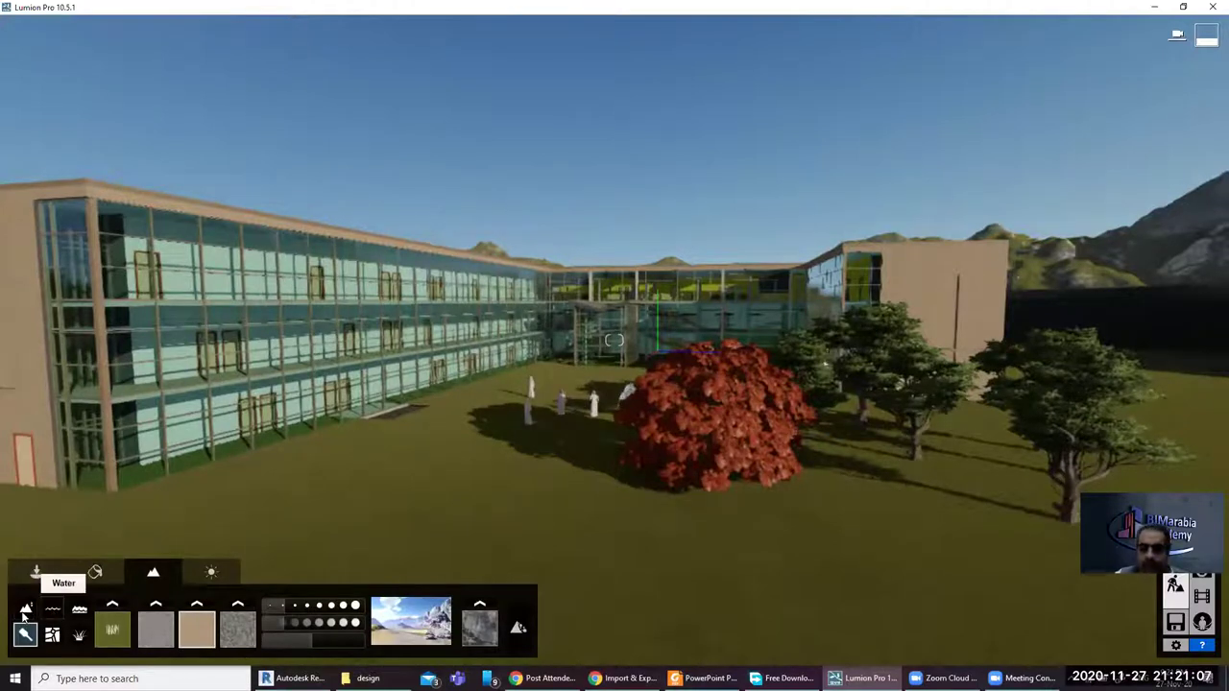
Step: Raise a mound in the open grass using the Height Raise brush at speed 2.5
right_click_drag(805, 566, 922, 605)
left_click(26, 608)
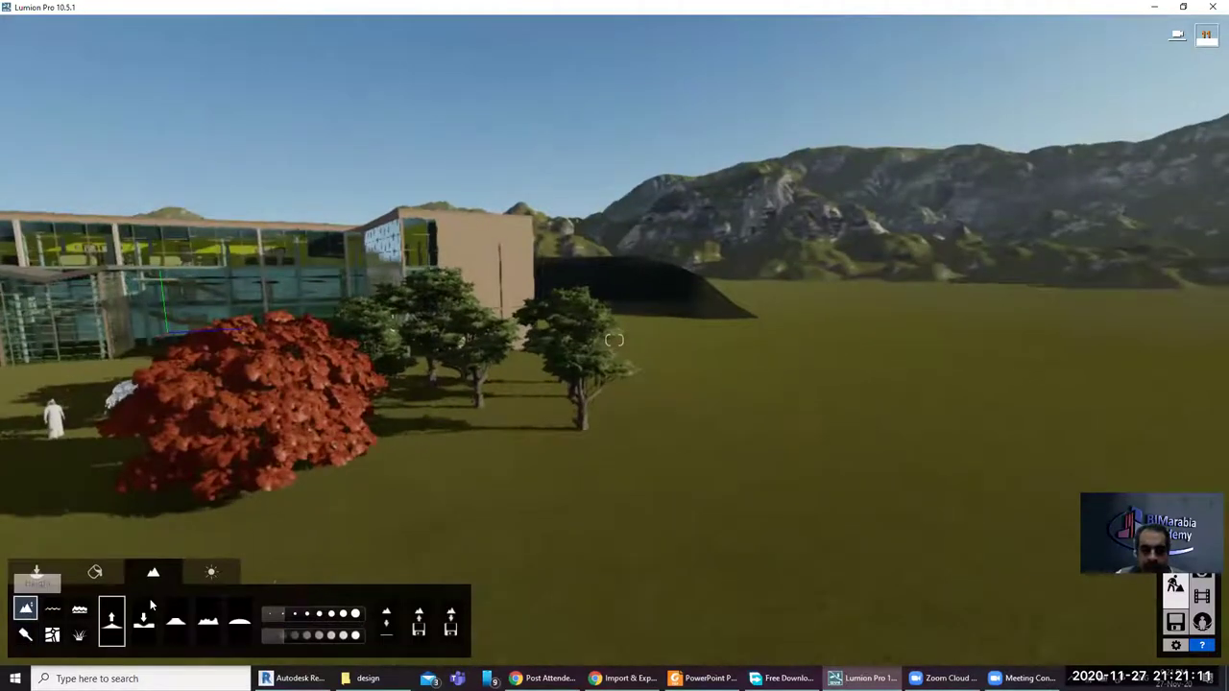
left_click(728, 526)
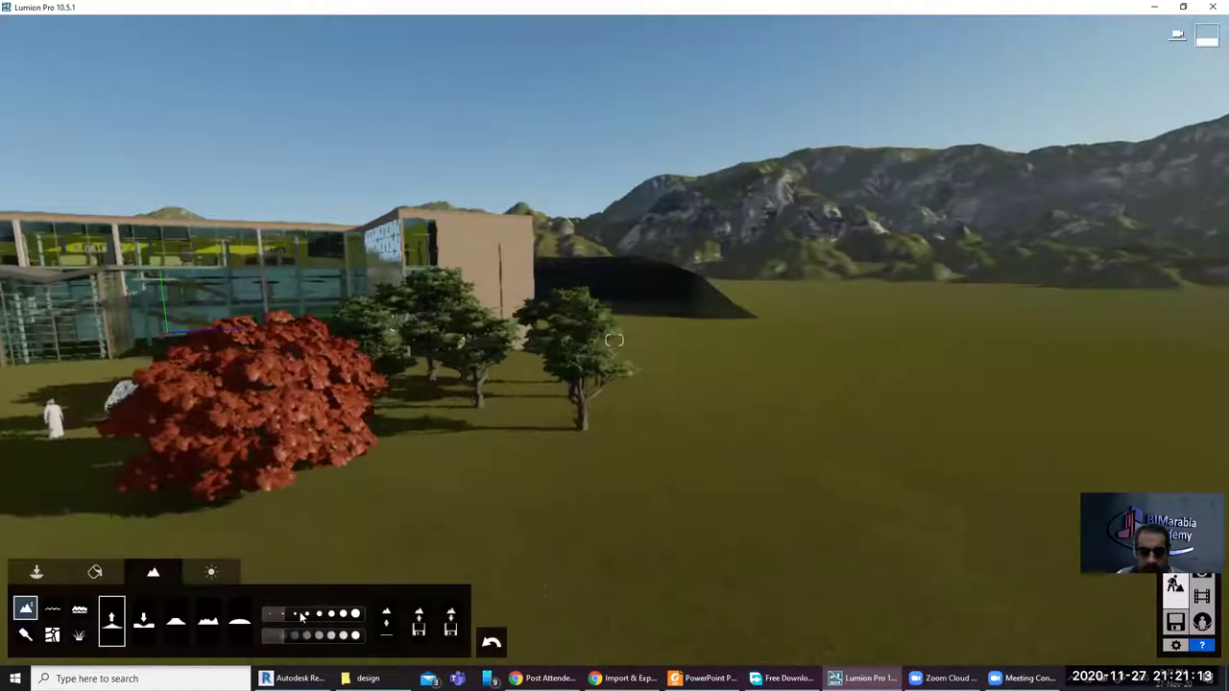
mouse_move(288, 635)
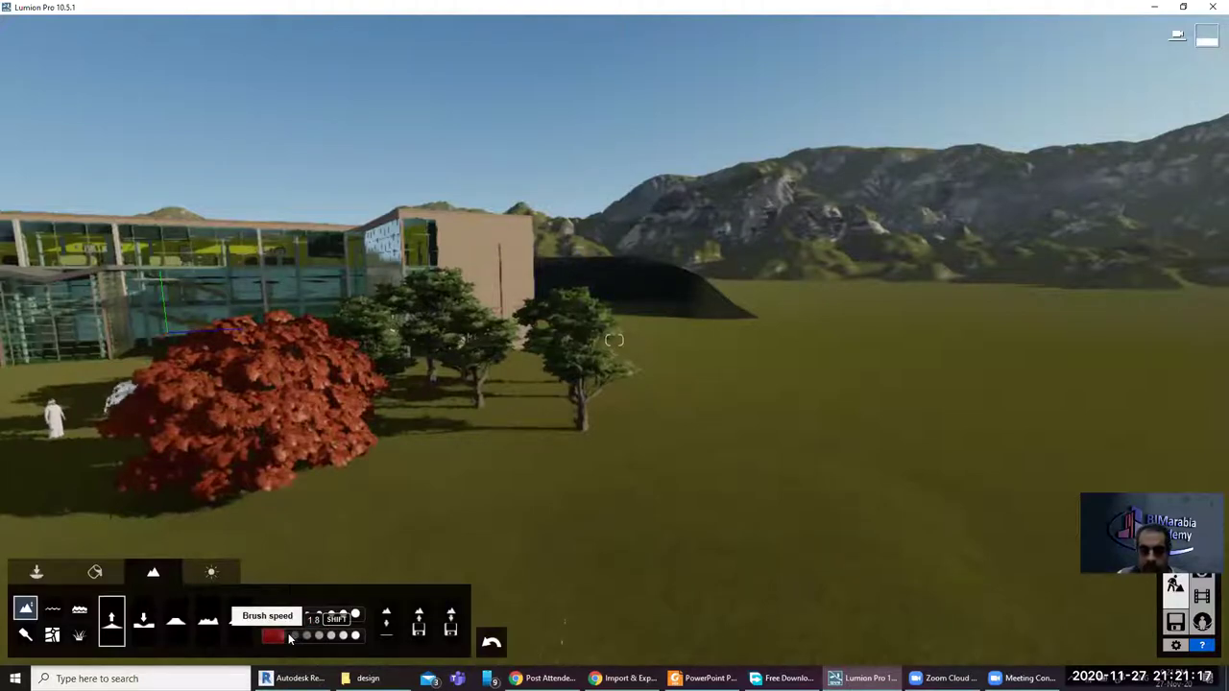
left_click(290, 638)
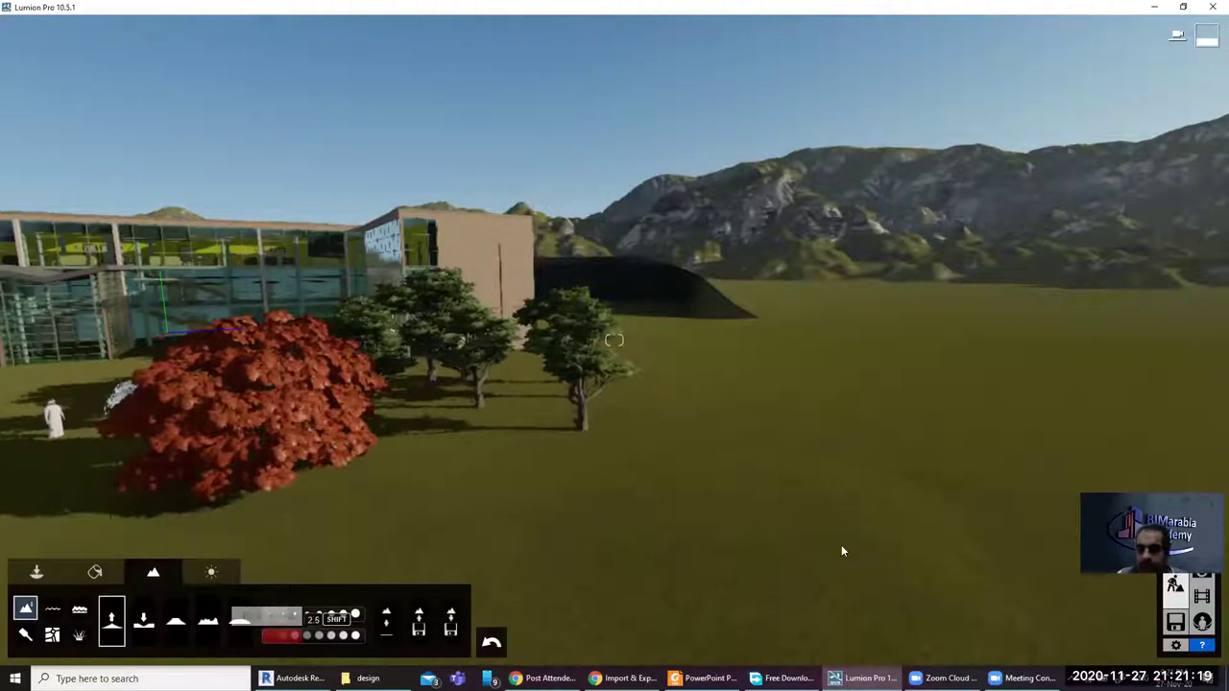
scroll(852, 503, "down", 2, "shift")
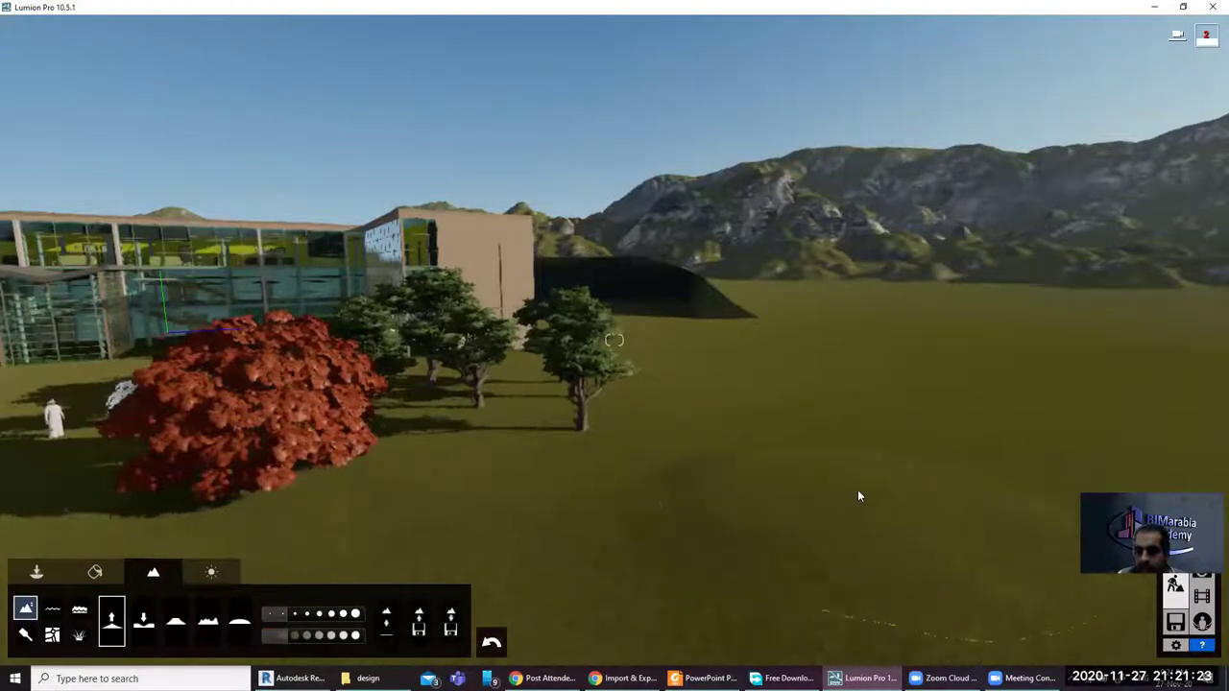
left_click_drag(903, 455, 929, 445)
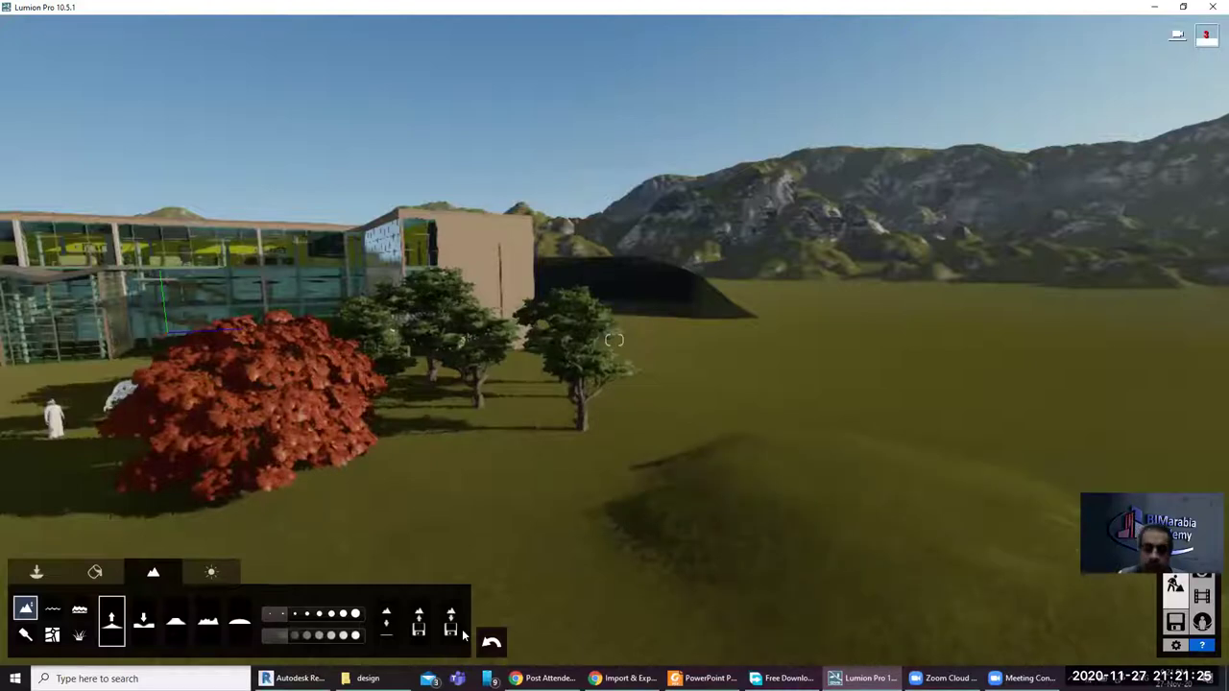
Step: Lower the terrain to press the mound into a wide hollow in front of the building
left_click(144, 622)
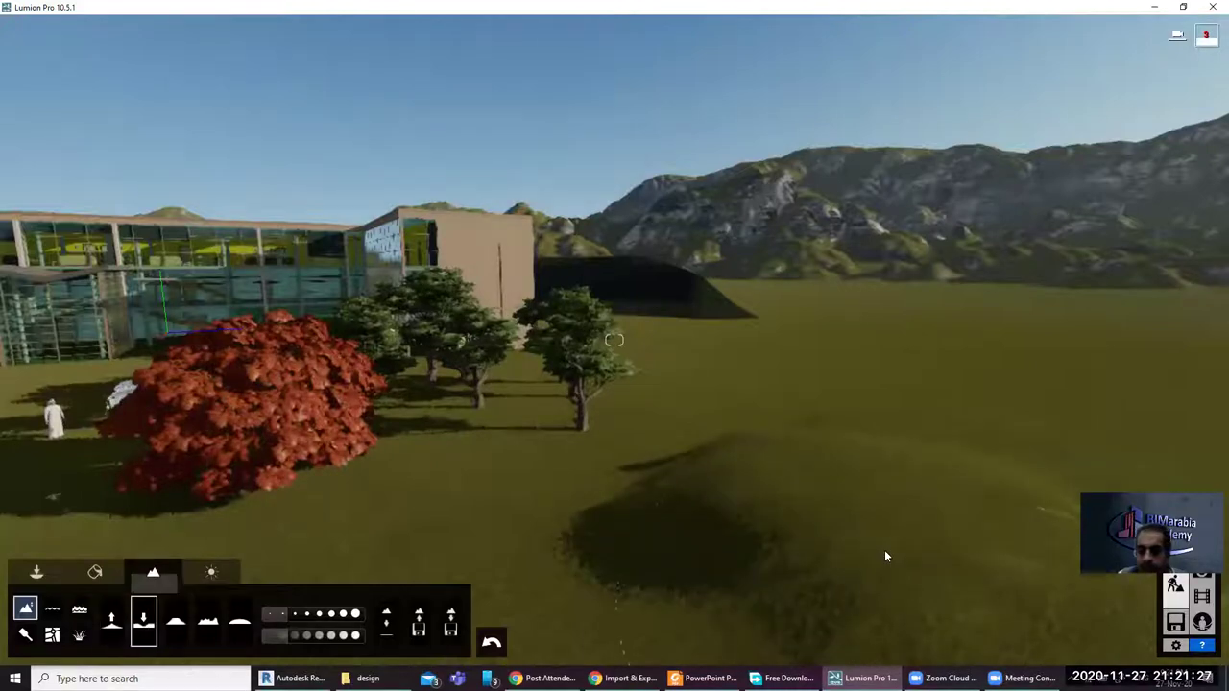
mouse_move(884, 549)
left_mouse_down()
mouse_move(887, 536)
mouse_move(783, 540)
left_mouse_up()
mouse_move(862, 510)
left_mouse_down()
mouse_move(808, 527)
mouse_move(710, 480)
left_mouse_up()
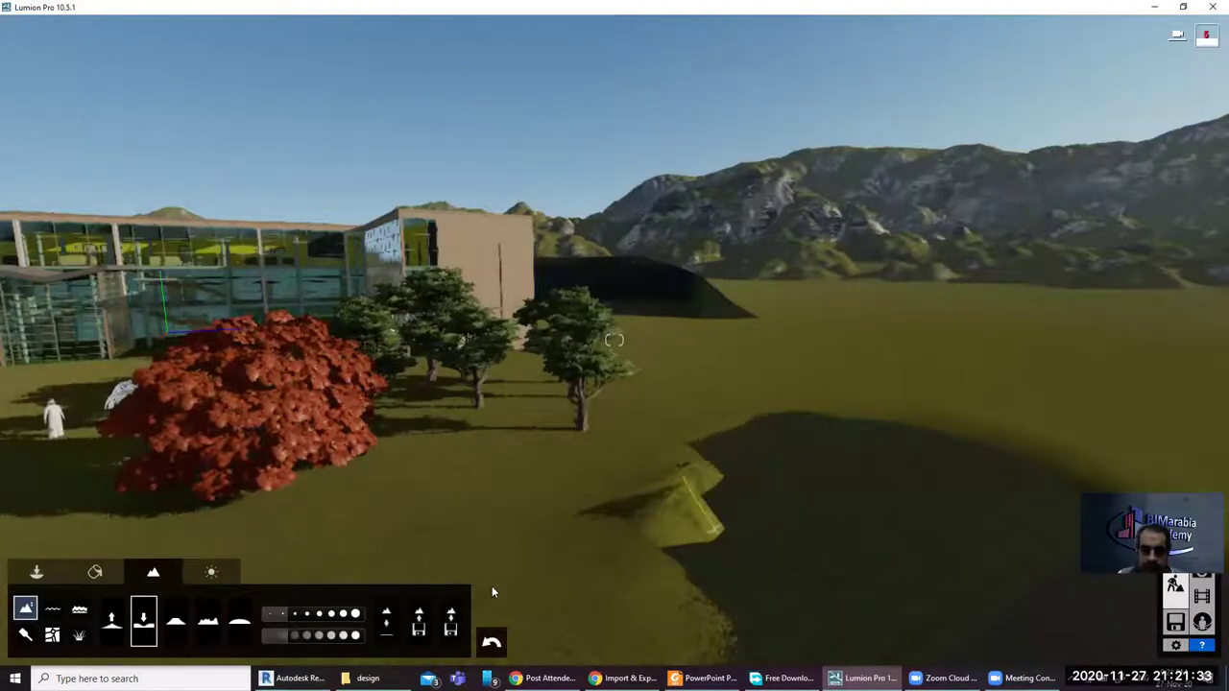
right_click_drag(711, 480, 660, 565)
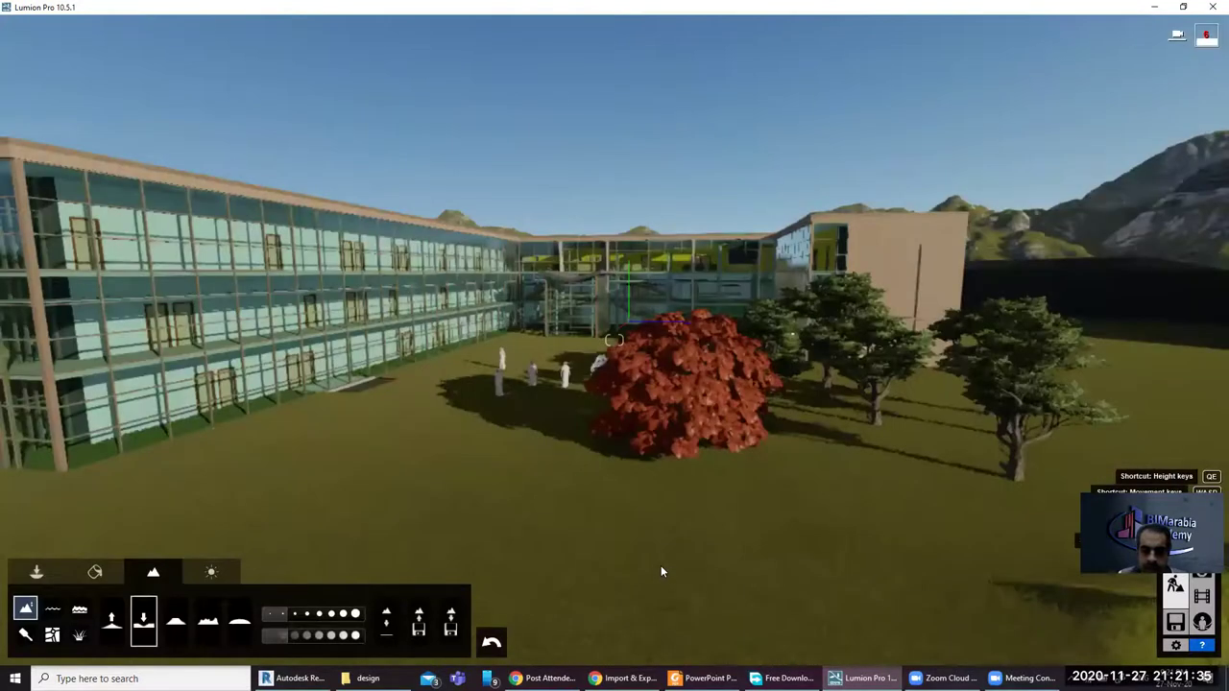
mouse_move(558, 529)
left_mouse_down()
mouse_move(640, 555)
mouse_move(609, 510)
mouse_move(519, 547)
mouse_move(576, 508)
left_mouse_up()
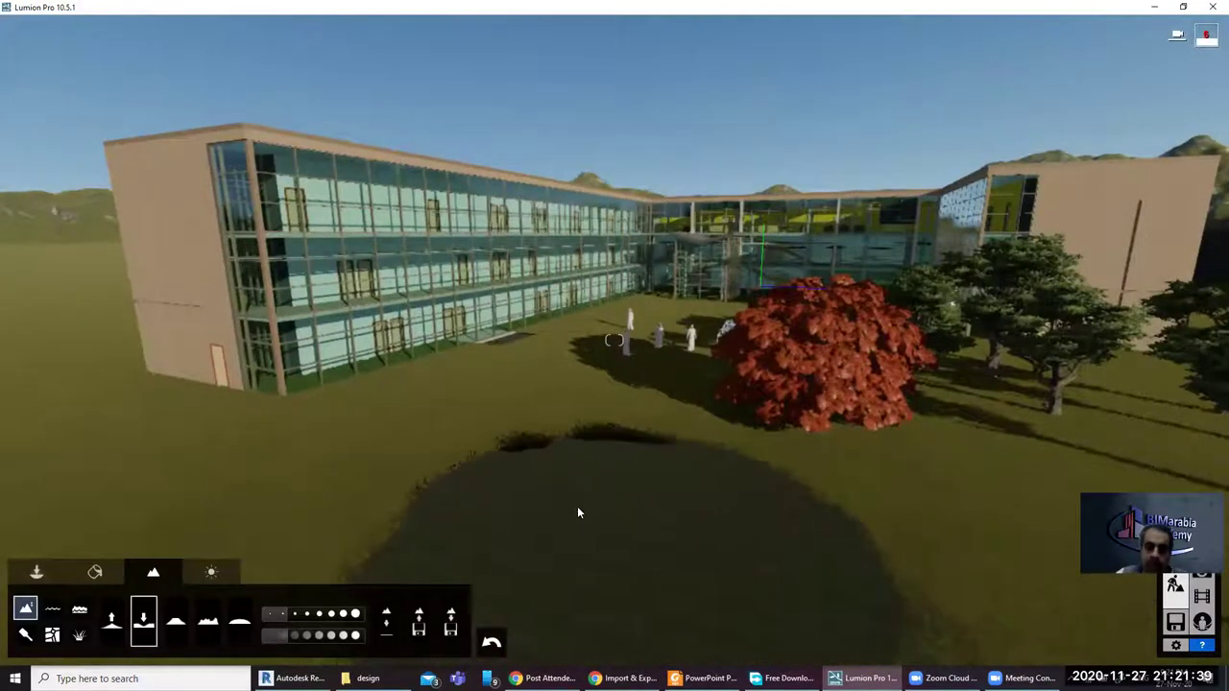
right_click_drag(571, 510, 451, 547)
key("s")
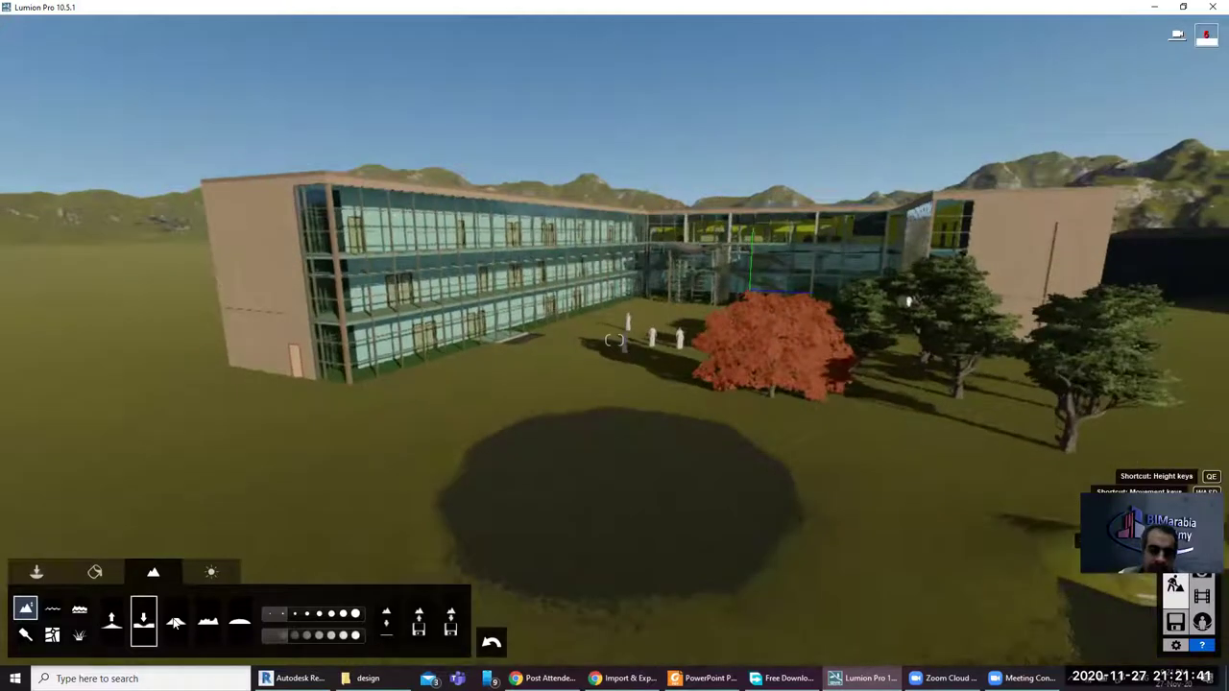
left_click(175, 621)
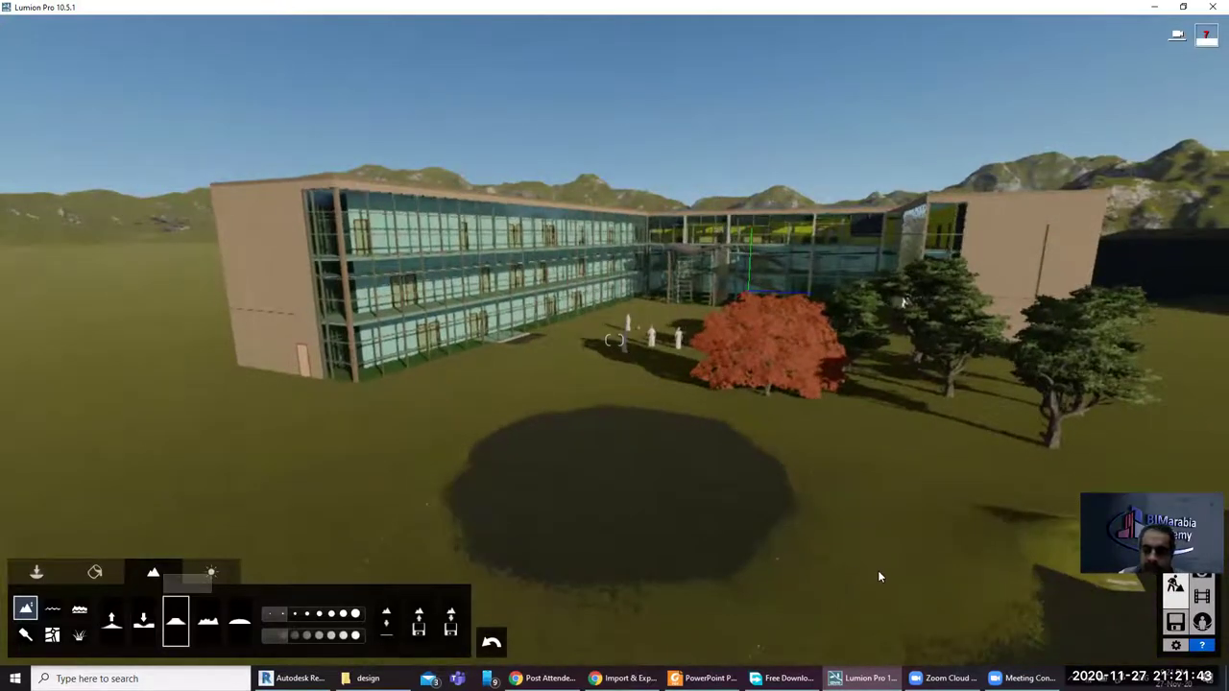
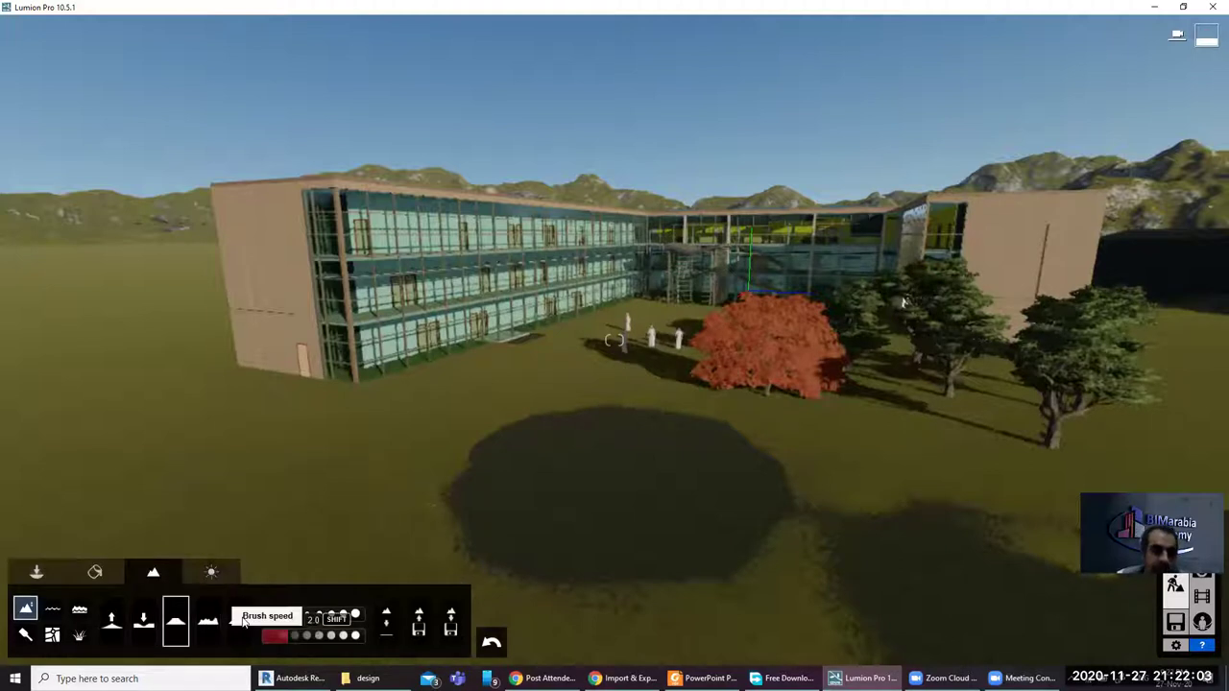
Step: Place a water plane on the lawn, enlarge it, and lower it below ground into a pond
left_click(248, 619)
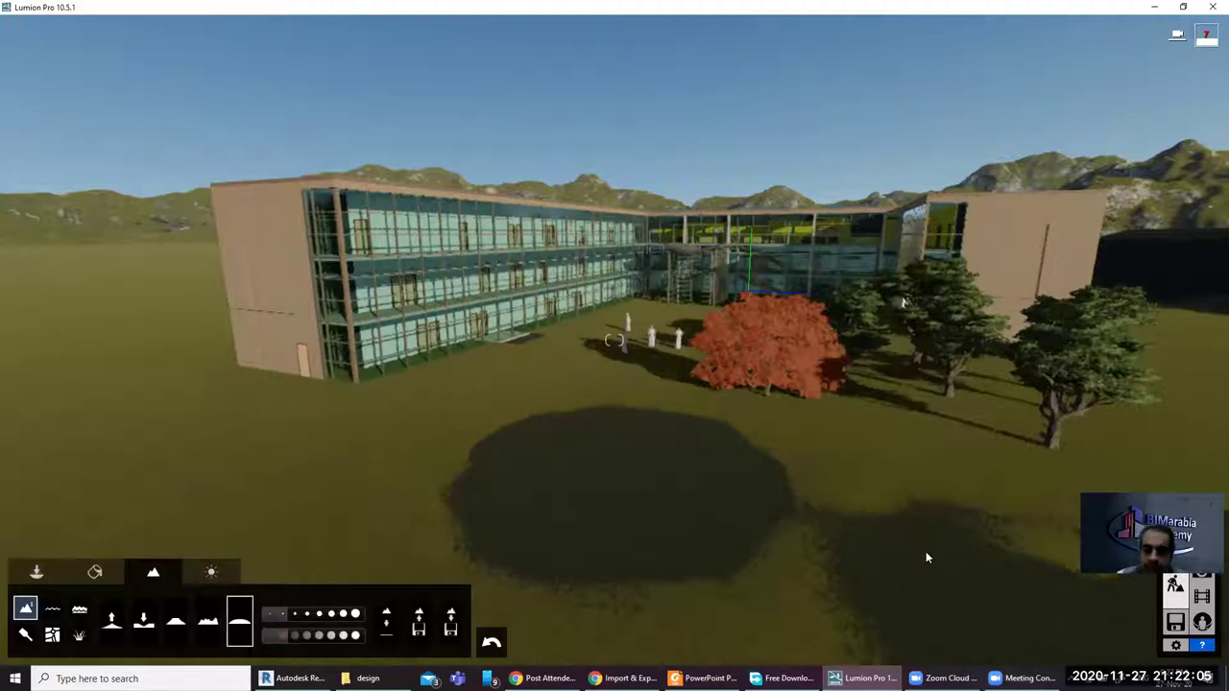
left_click(52, 610)
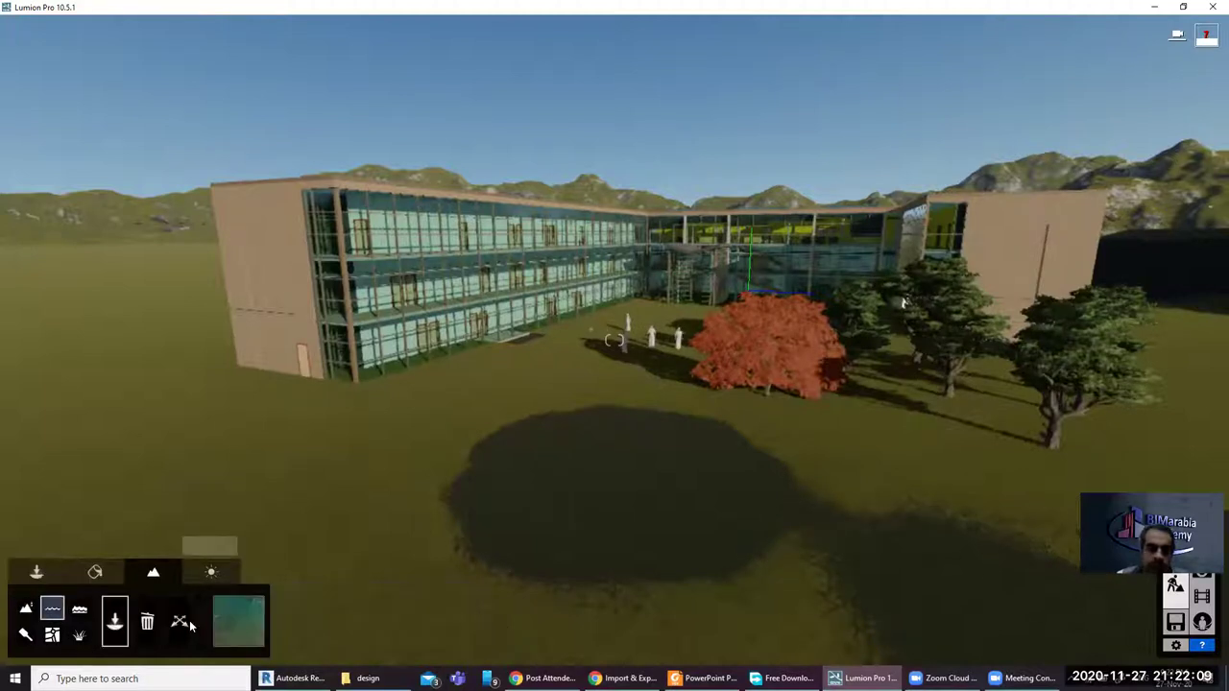
left_click(520, 414)
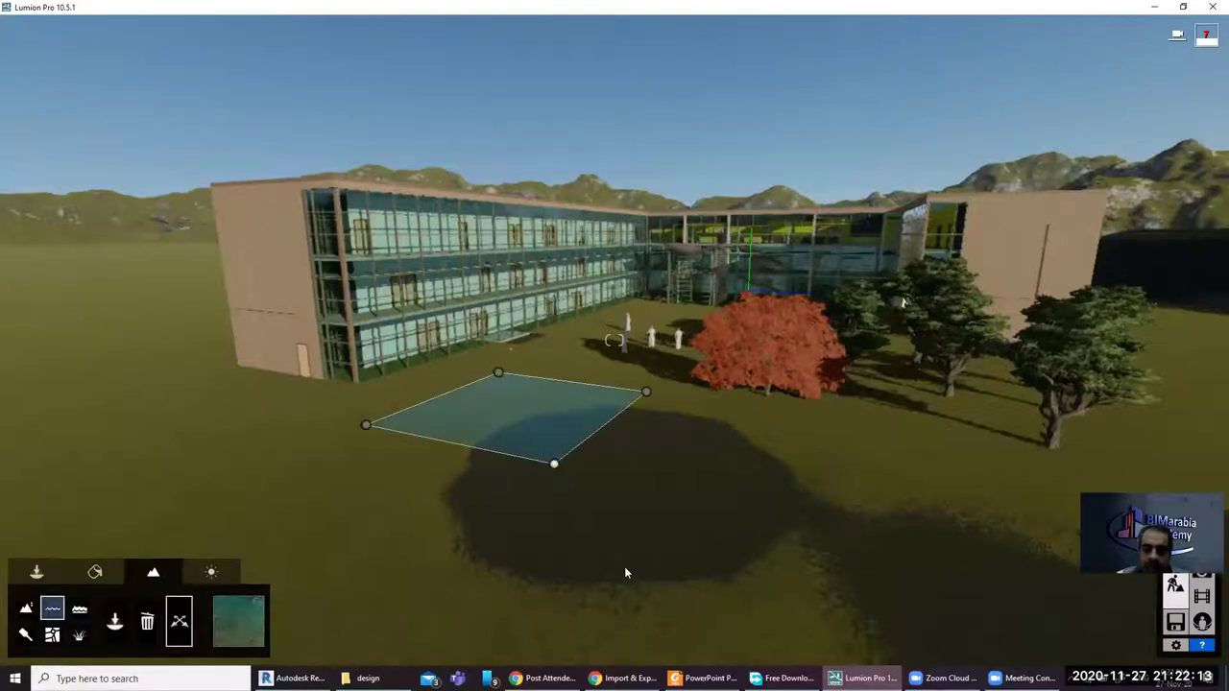
left_click_drag(659, 593, 699, 619)
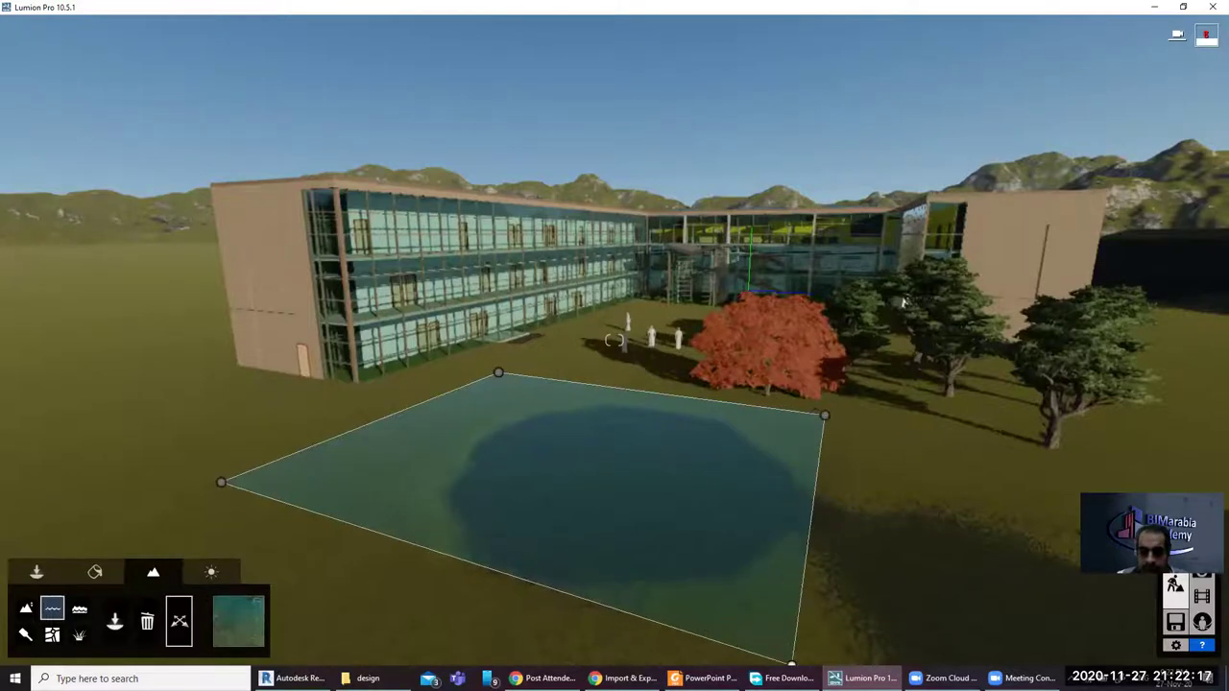
left_click(119, 624)
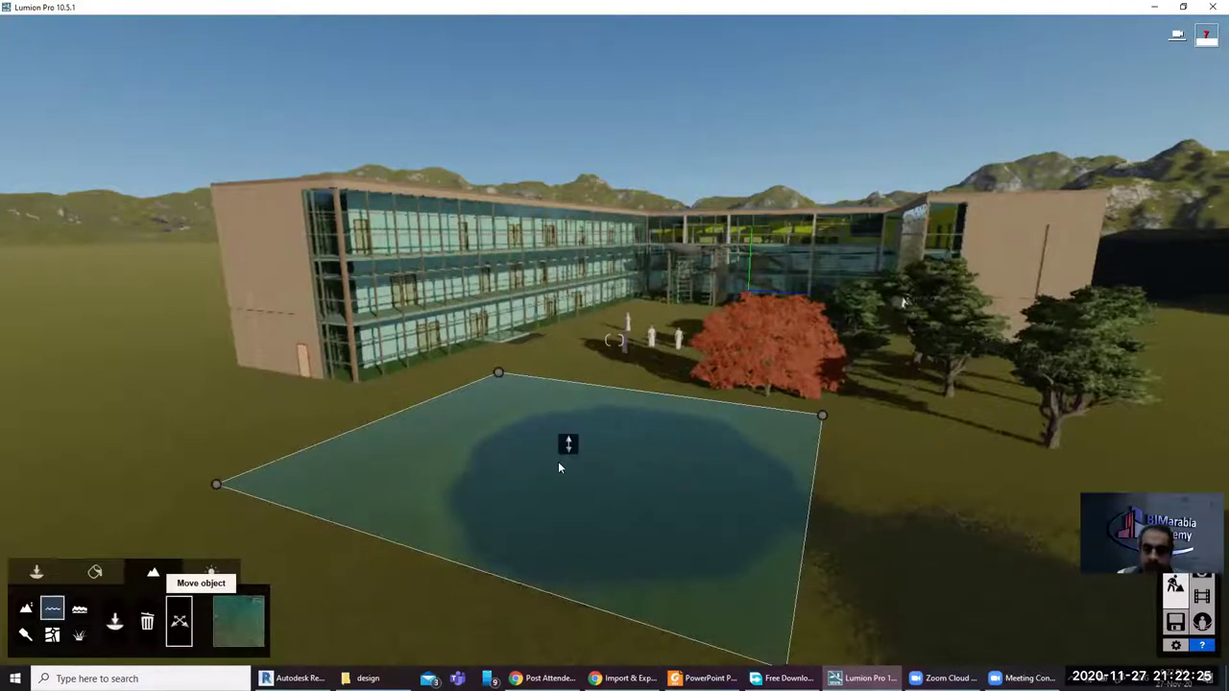
left_click_drag(568, 445, 577, 462)
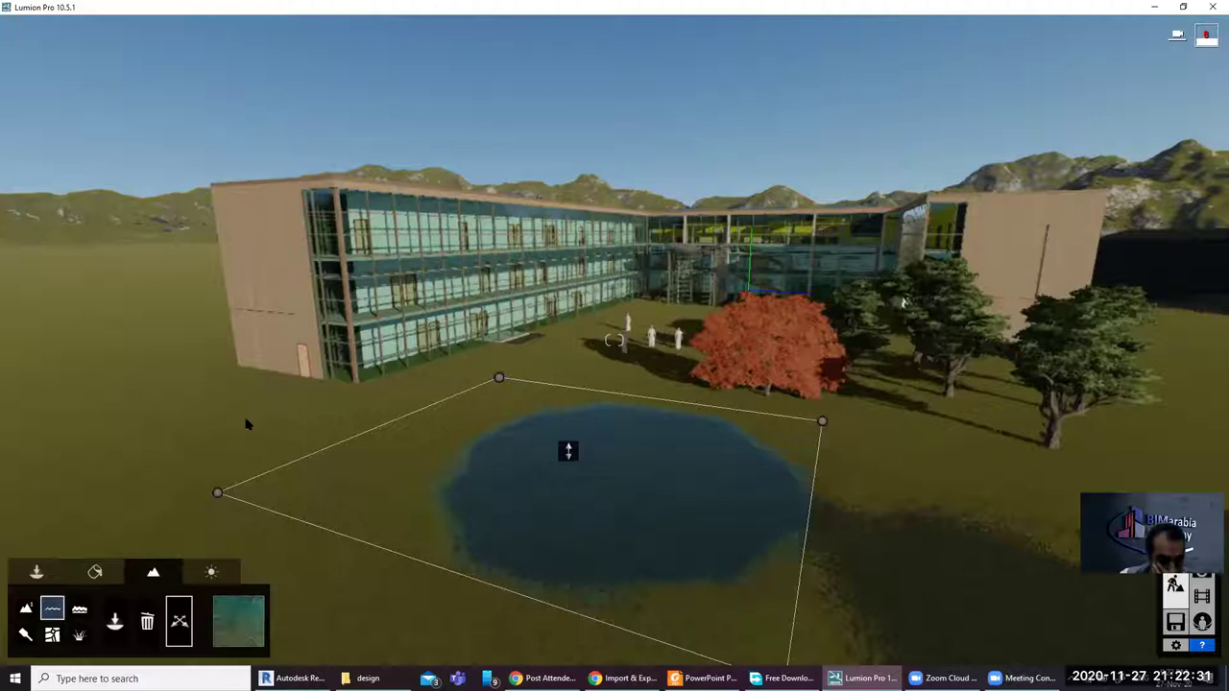
Step: Give the pond a dark-blue water type
left_click(247, 607)
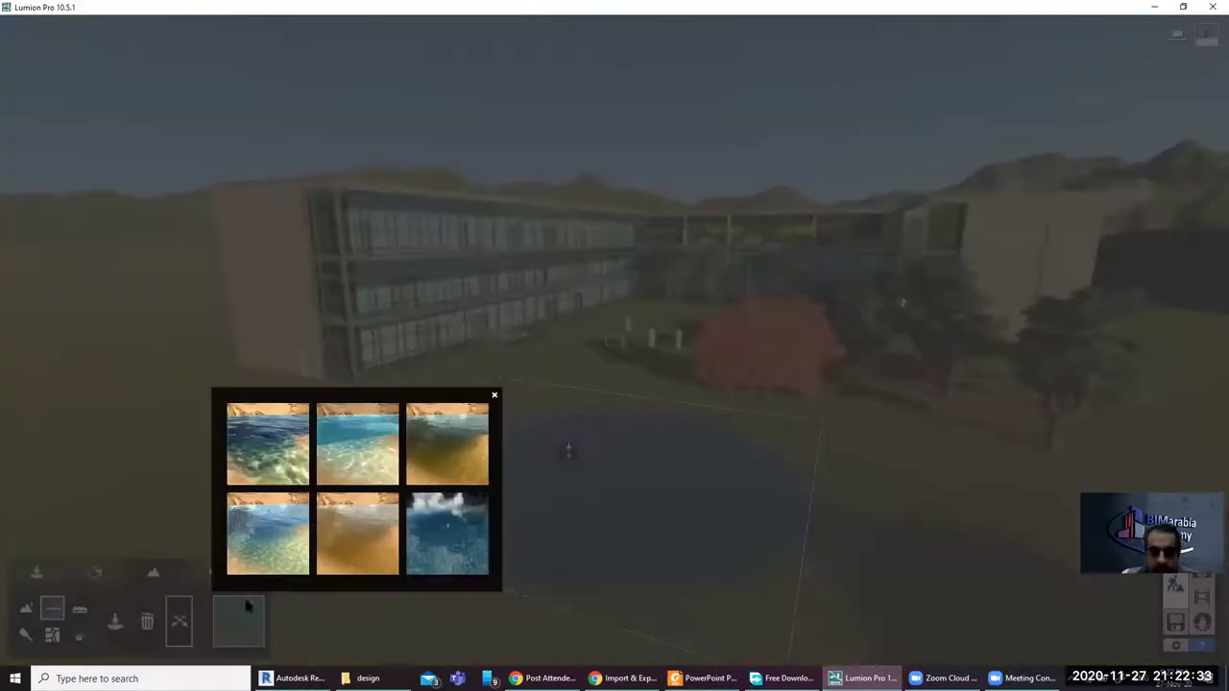
left_click(288, 535)
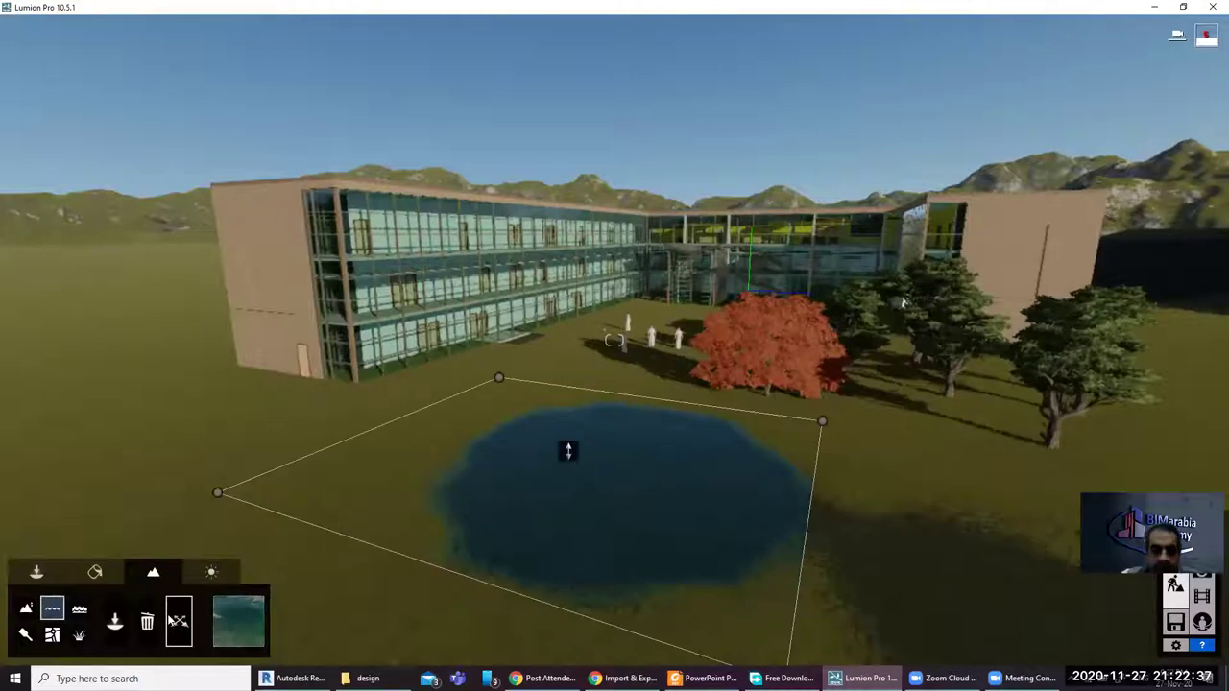
left_click(80, 608)
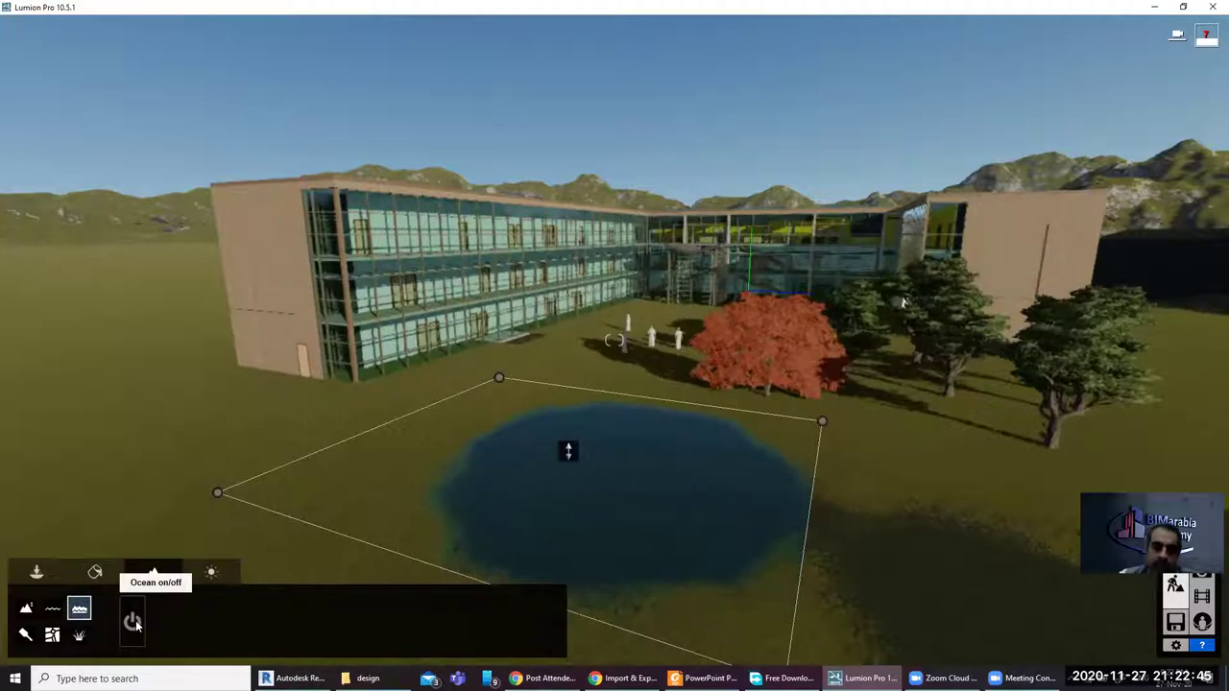
left_click(132, 622)
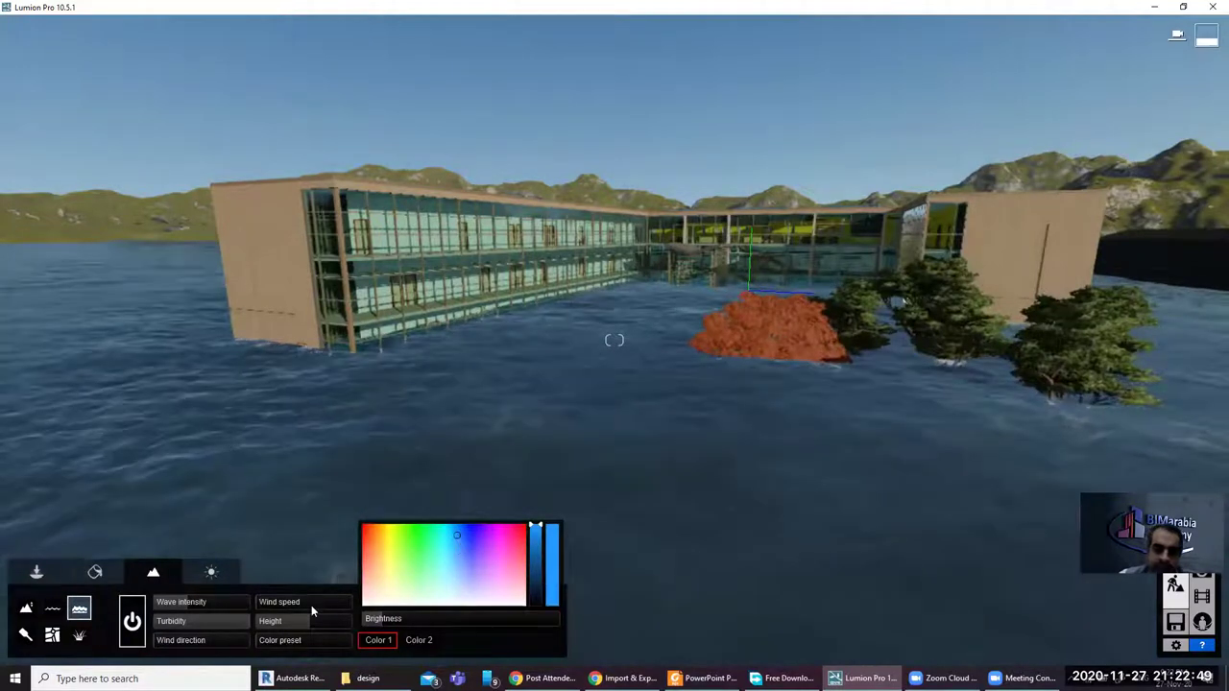
mouse_move(199, 602)
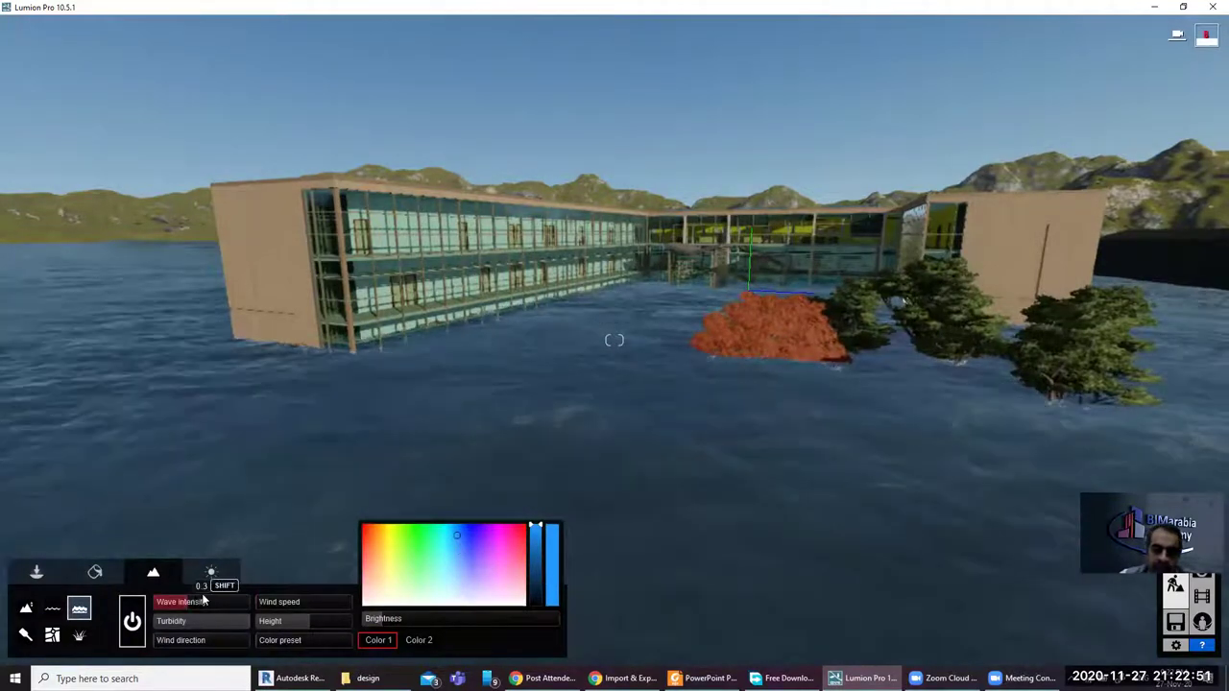
left_click_drag(203, 601, 240, 600)
mouse_move(170, 621)
left_mouse_down()
mouse_move(202, 621)
mouse_move(178, 625)
left_mouse_up()
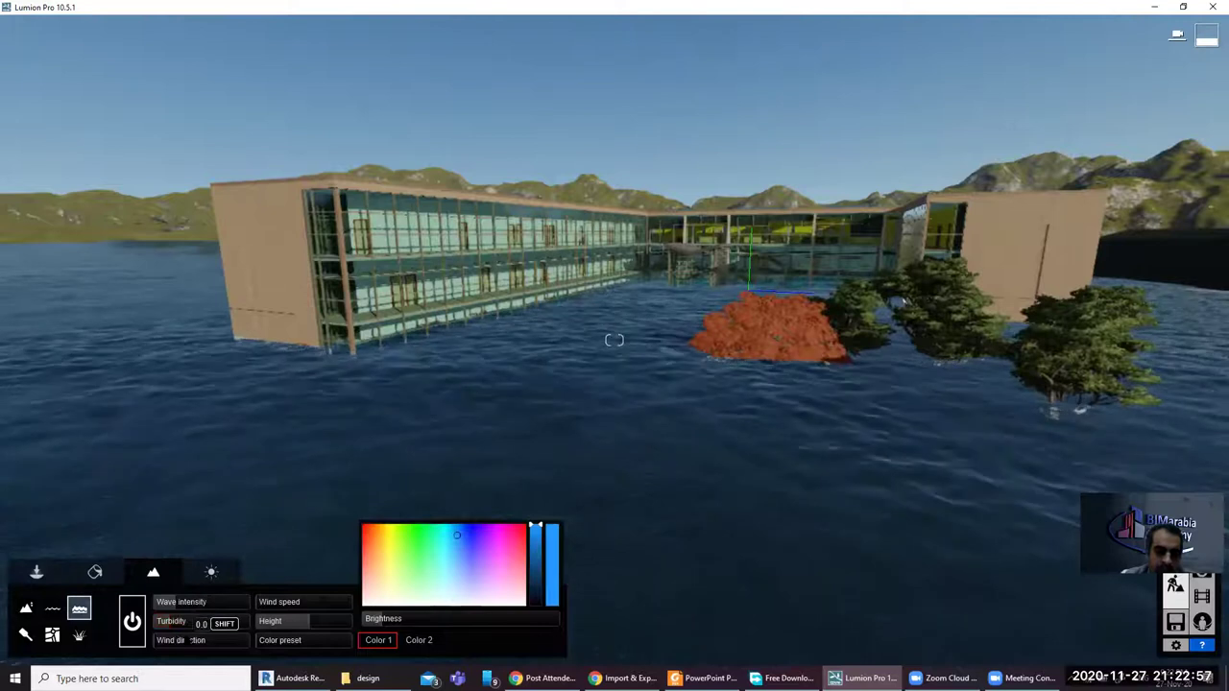
mouse_move(183, 640)
left_mouse_down()
mouse_move(232, 638)
mouse_move(212, 639)
left_mouse_up()
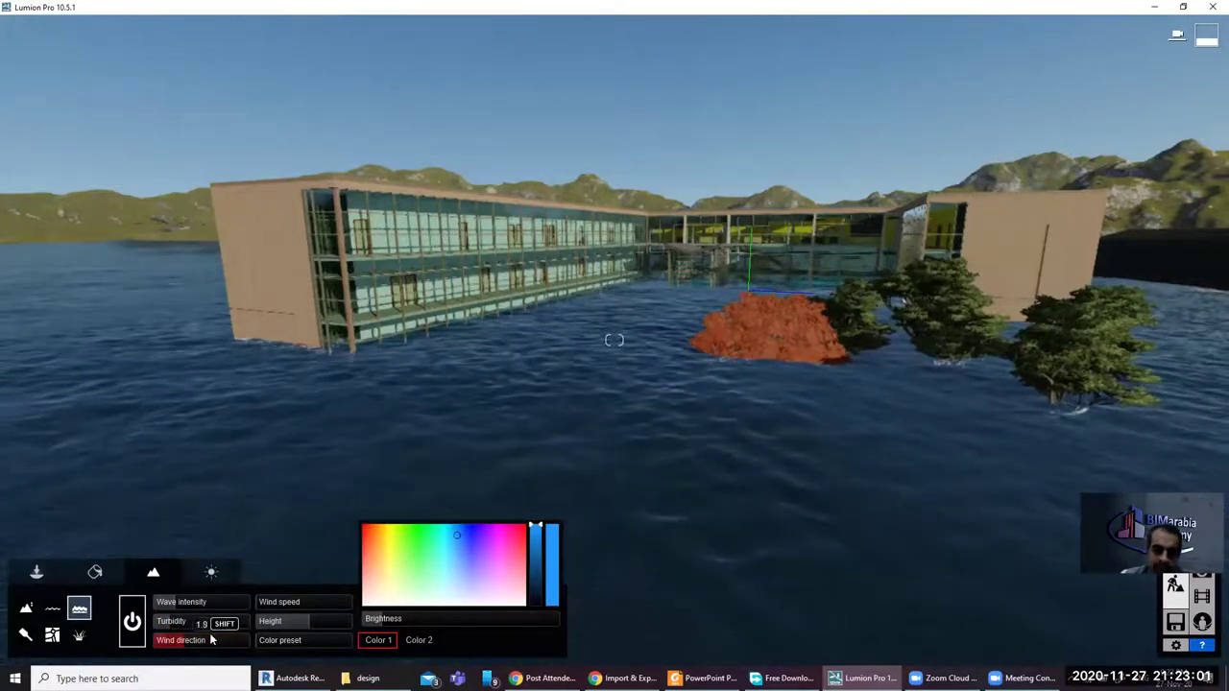
left_click(309, 601)
mouse_move(310, 601)
left_mouse_down()
mouse_move(333, 602)
mouse_move(275, 620)
left_mouse_up()
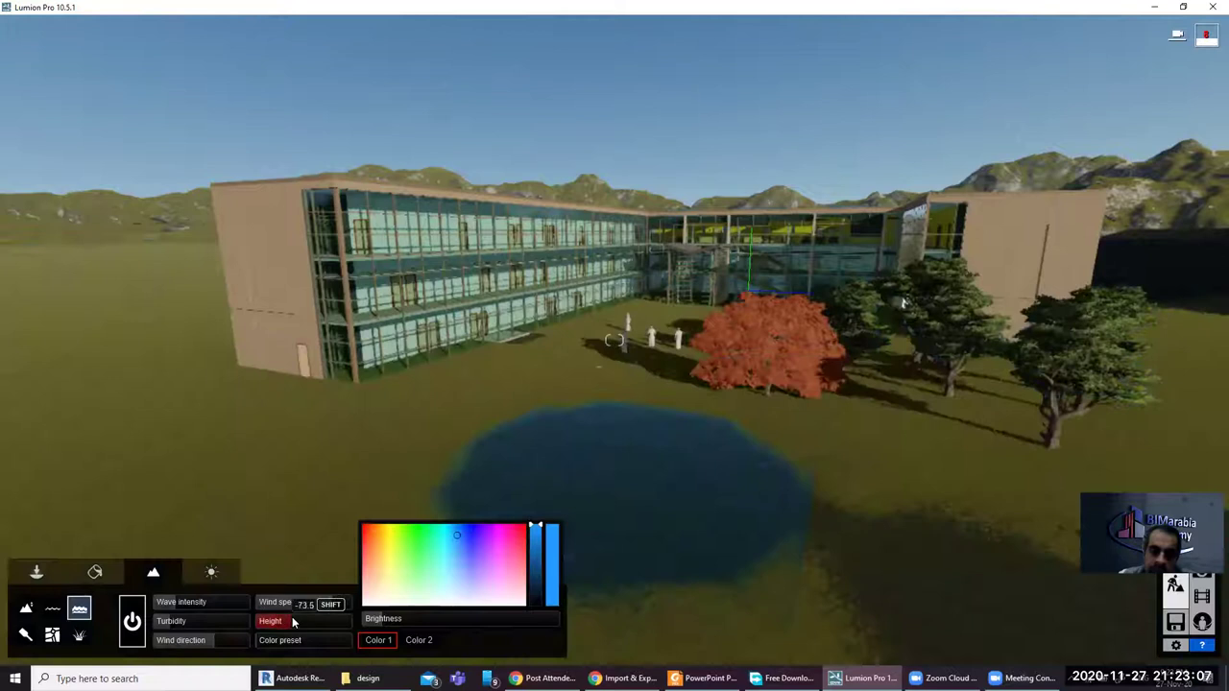
left_click_drag(303, 621, 305, 623)
left_click_drag(307, 621, 304, 622)
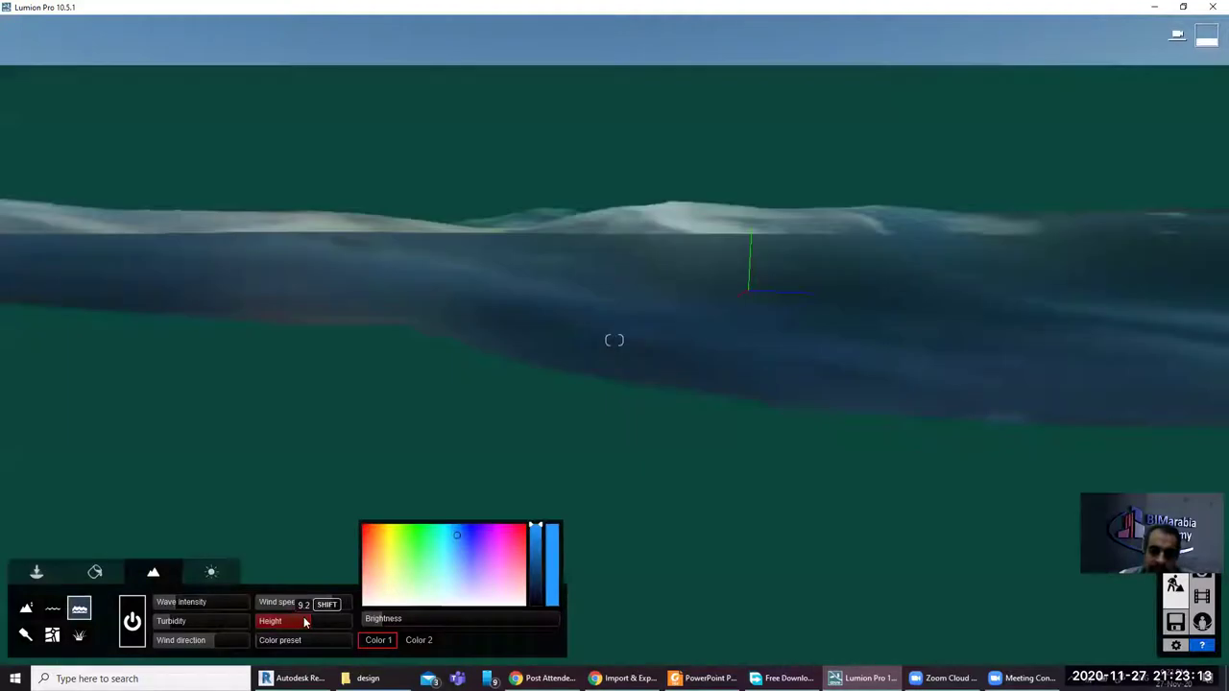
left_click_drag(302, 624, 304, 622)
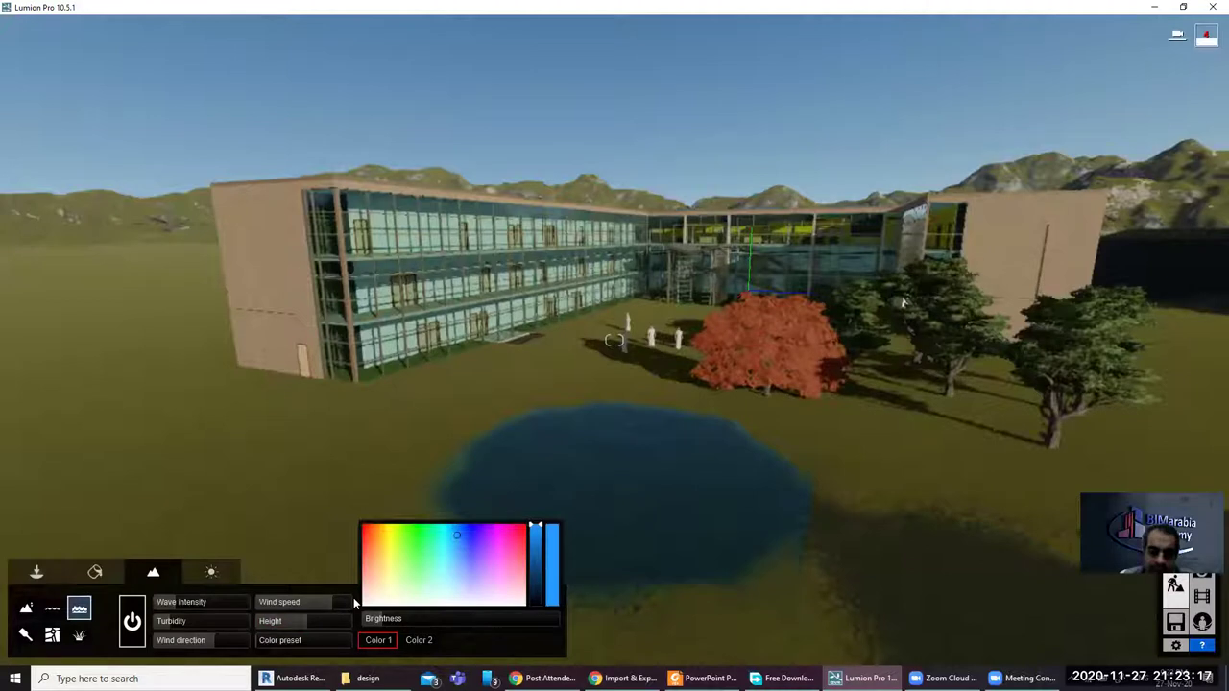
left_click_drag(313, 620, 363, 641)
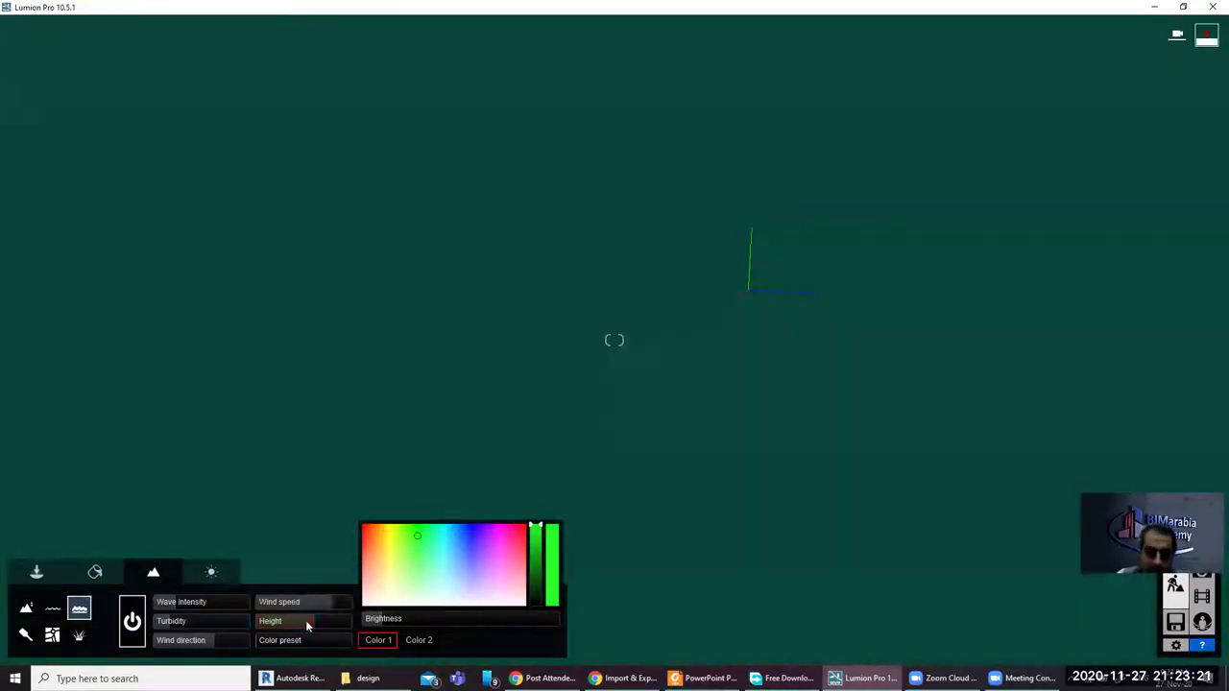
left_click_drag(306, 620, 302, 620)
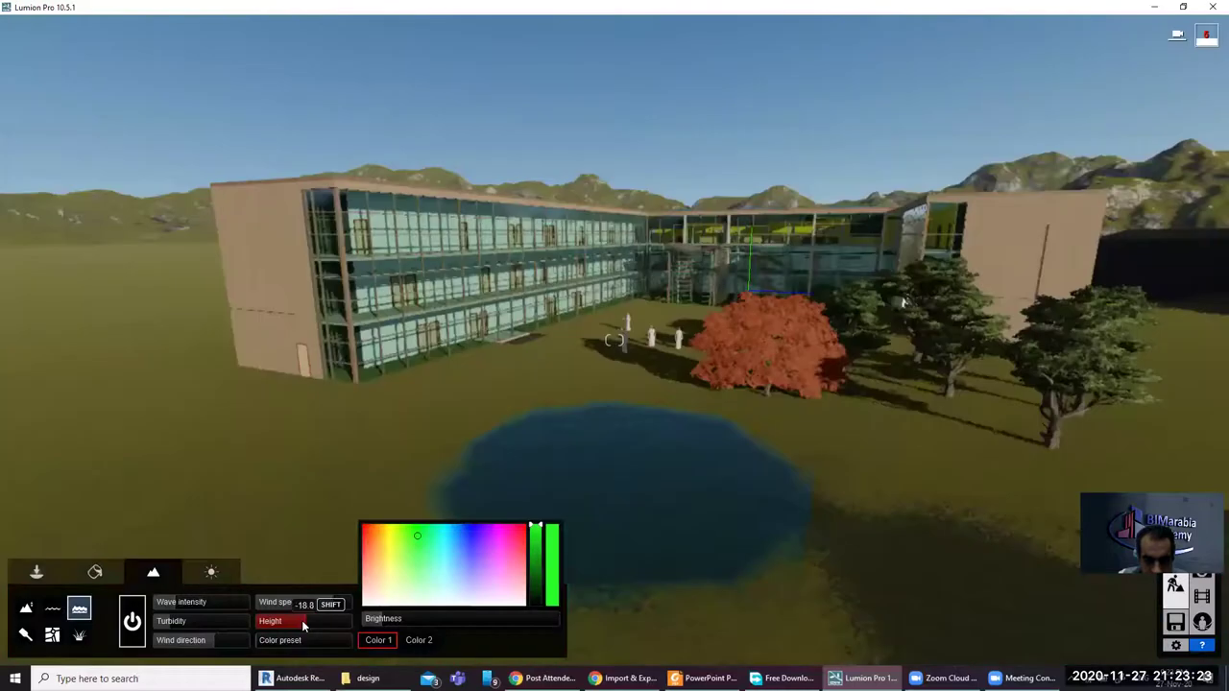
mouse_move(297, 621)
left_click_drag(312, 620, 311, 652)
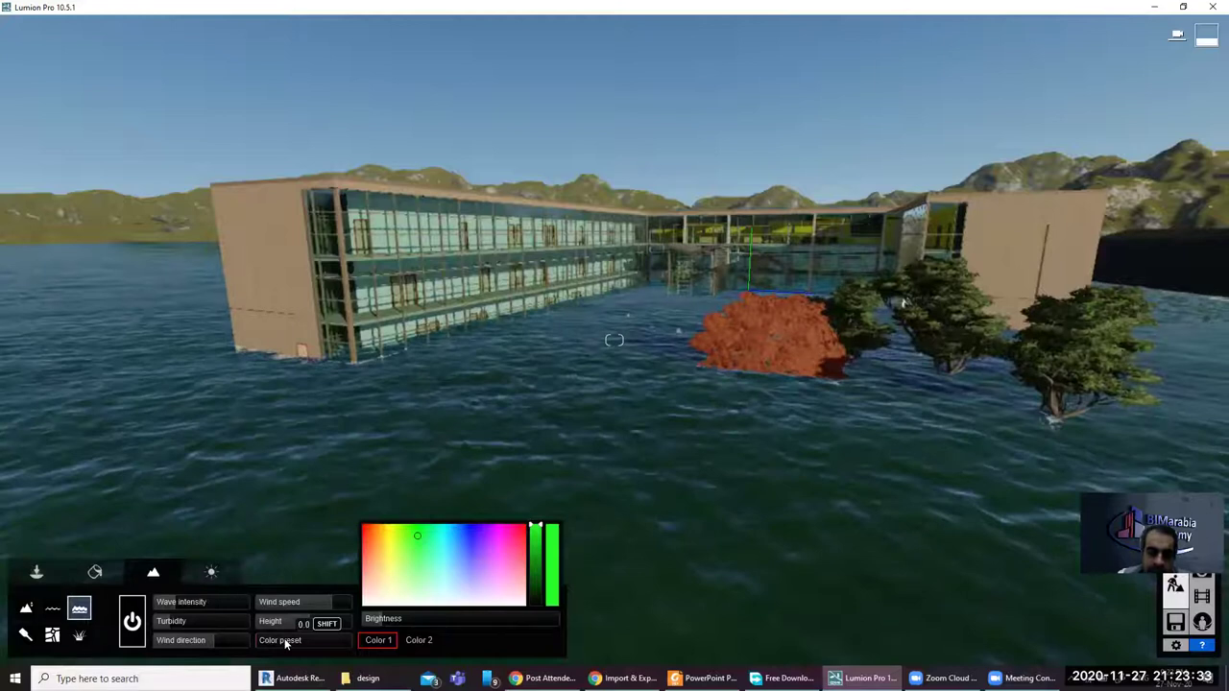
left_click(281, 646)
left_click(325, 640)
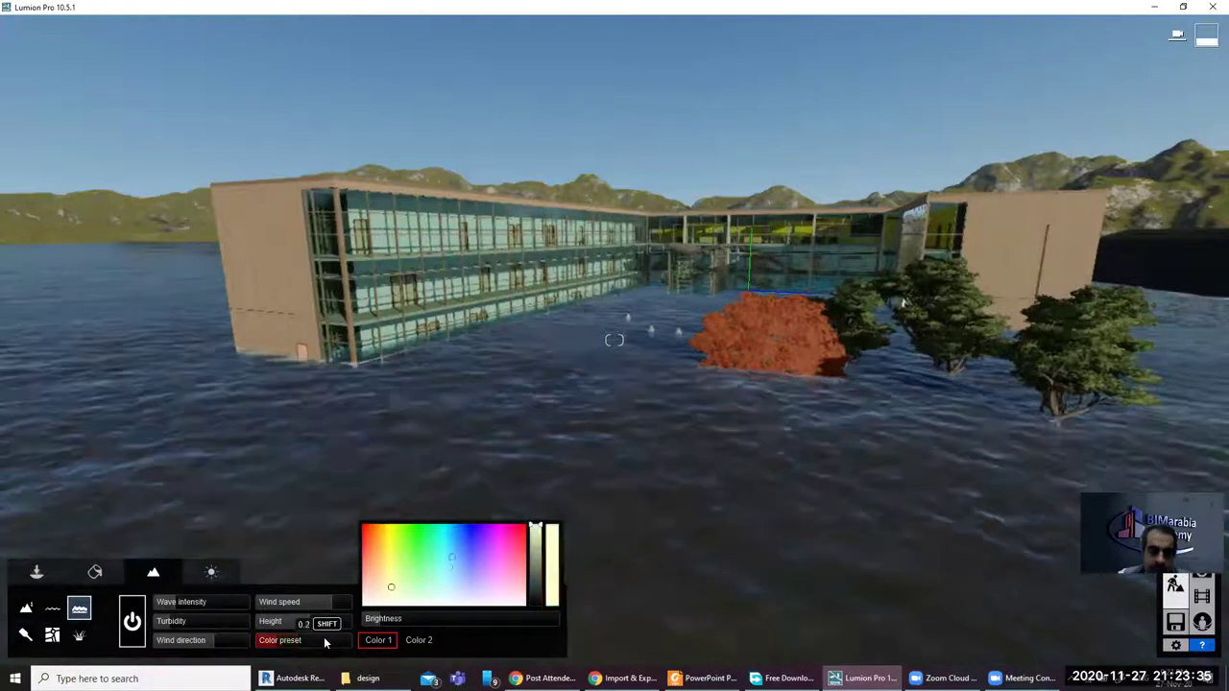
left_click(131, 620)
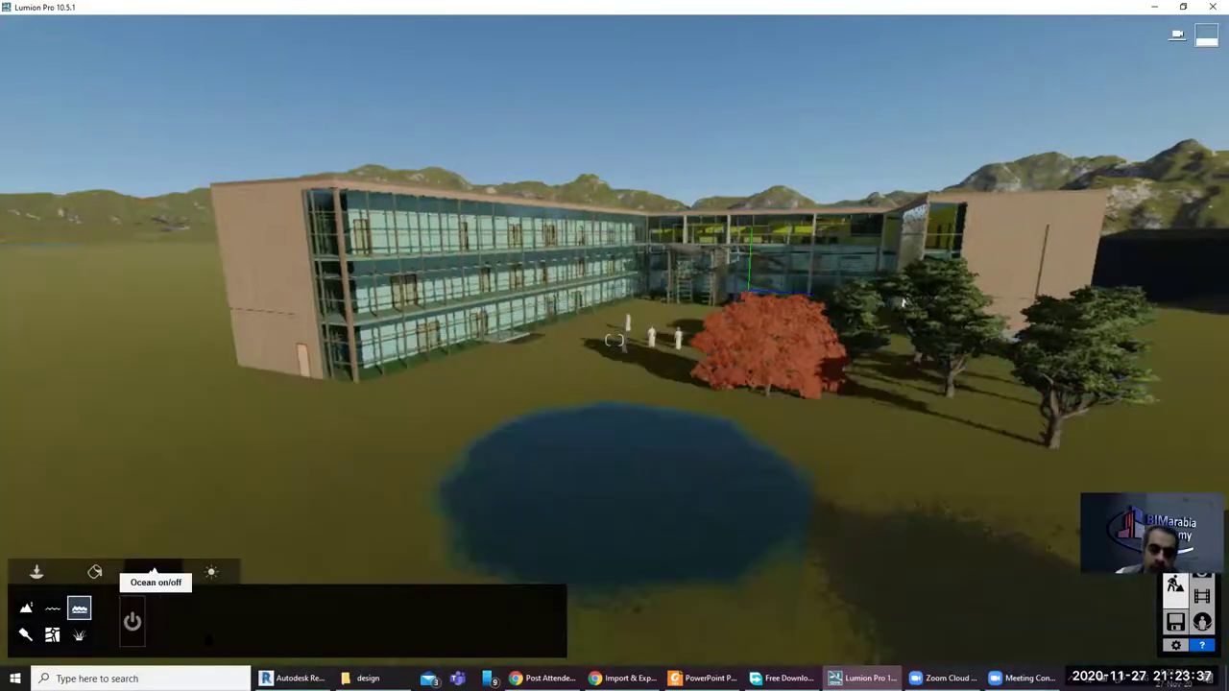
Step: Look through the landscape paint textures, leaving the grey slot's texture unchanged
left_click(27, 635)
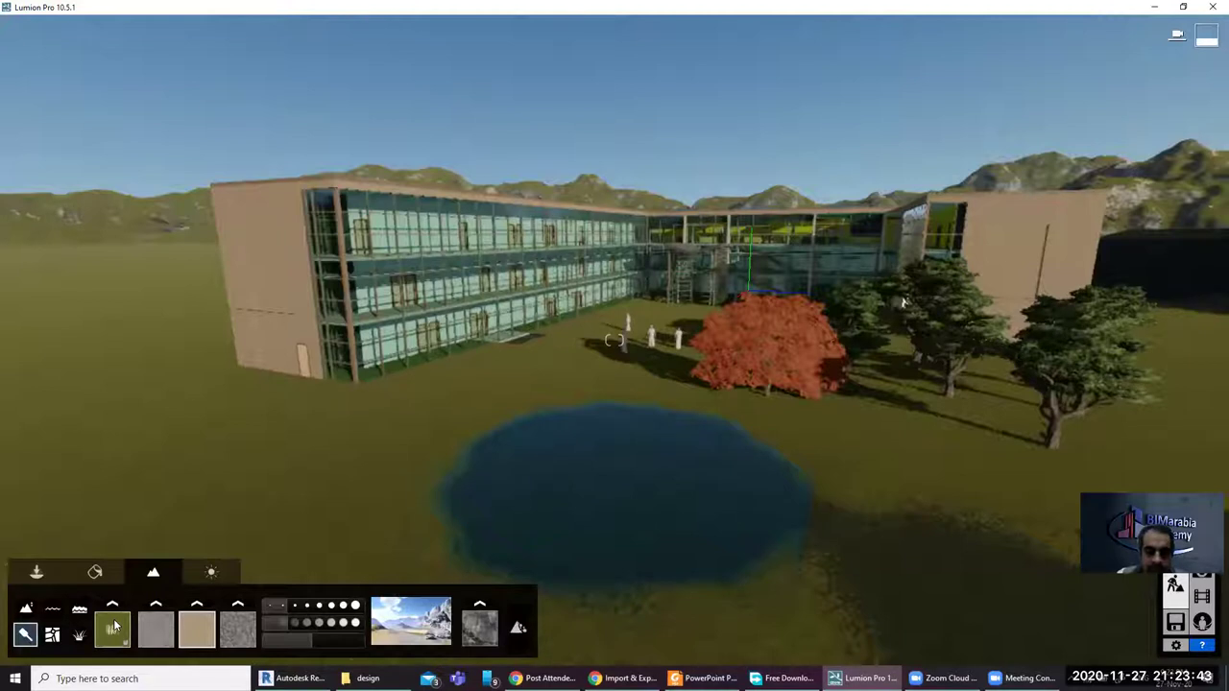
left_click(205, 459)
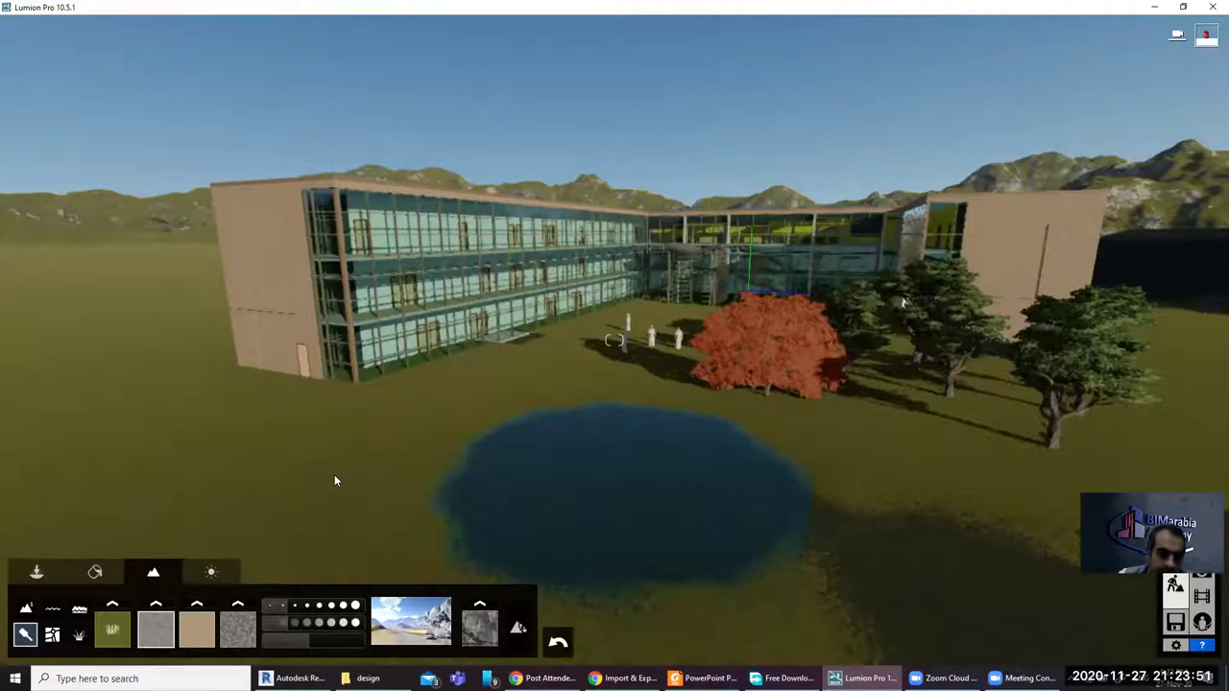
right_click_drag(334, 480, 290, 513)
key("a")
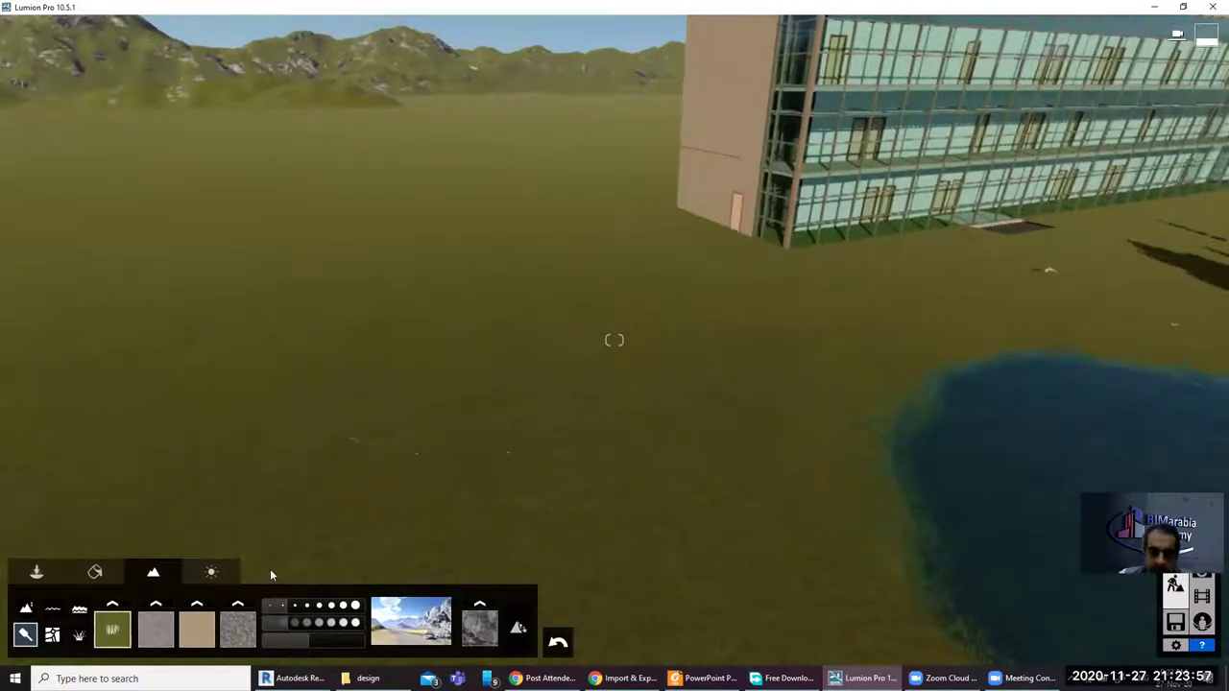
left_click(159, 620)
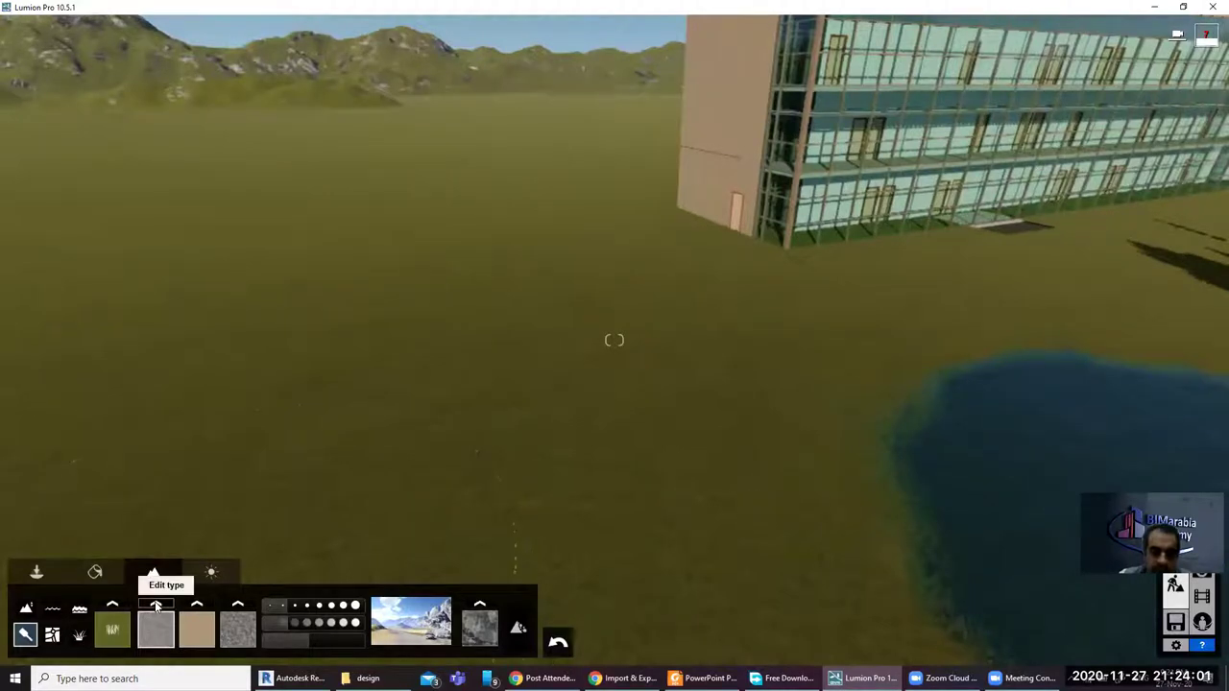
left_click(156, 605)
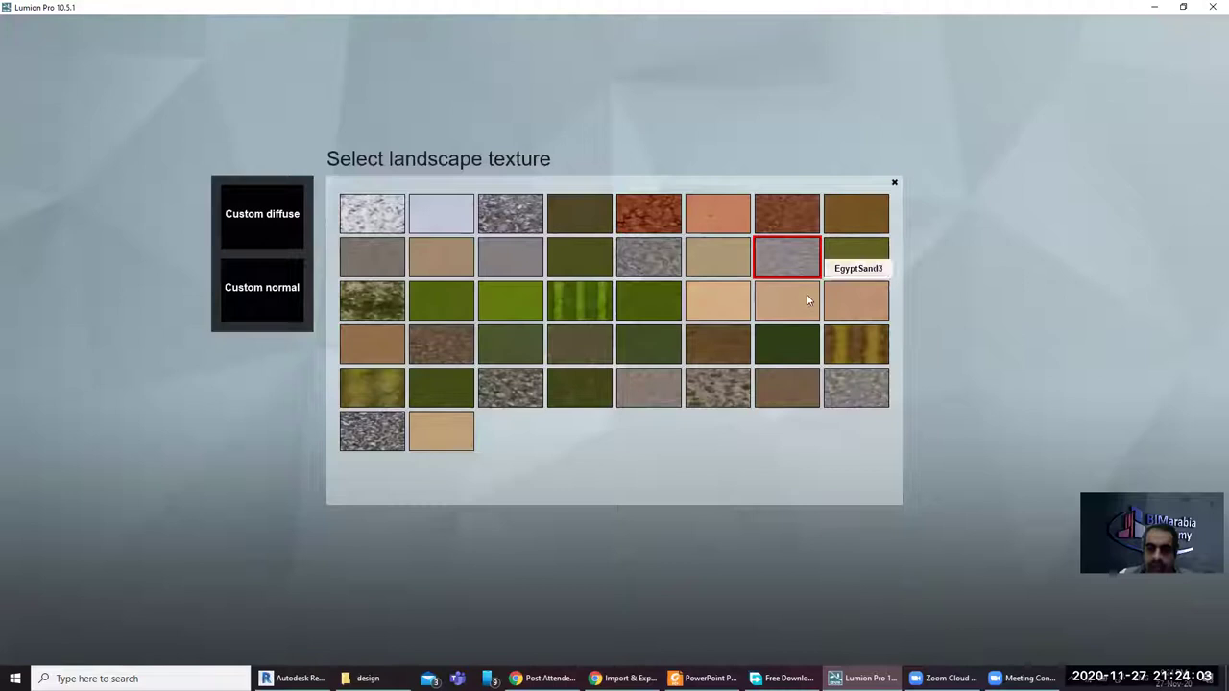
left_click(894, 186)
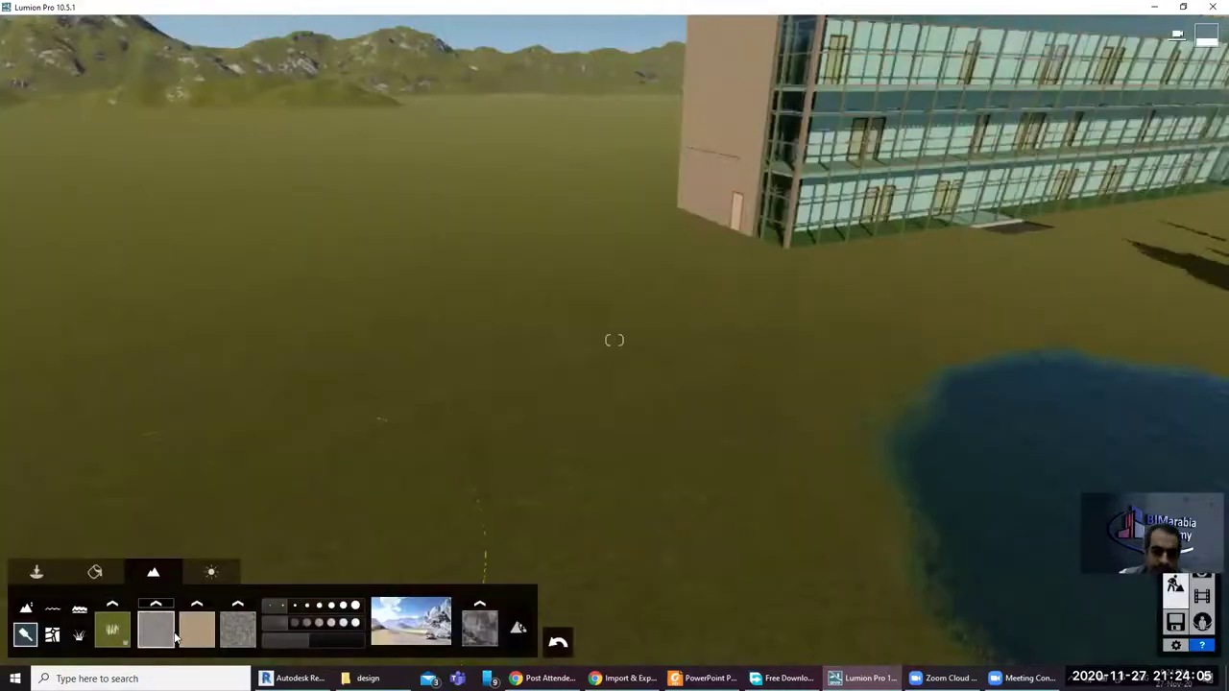
Step: Give the grass slot a striped green field texture, then bring up the landscape presets
left_click(117, 631)
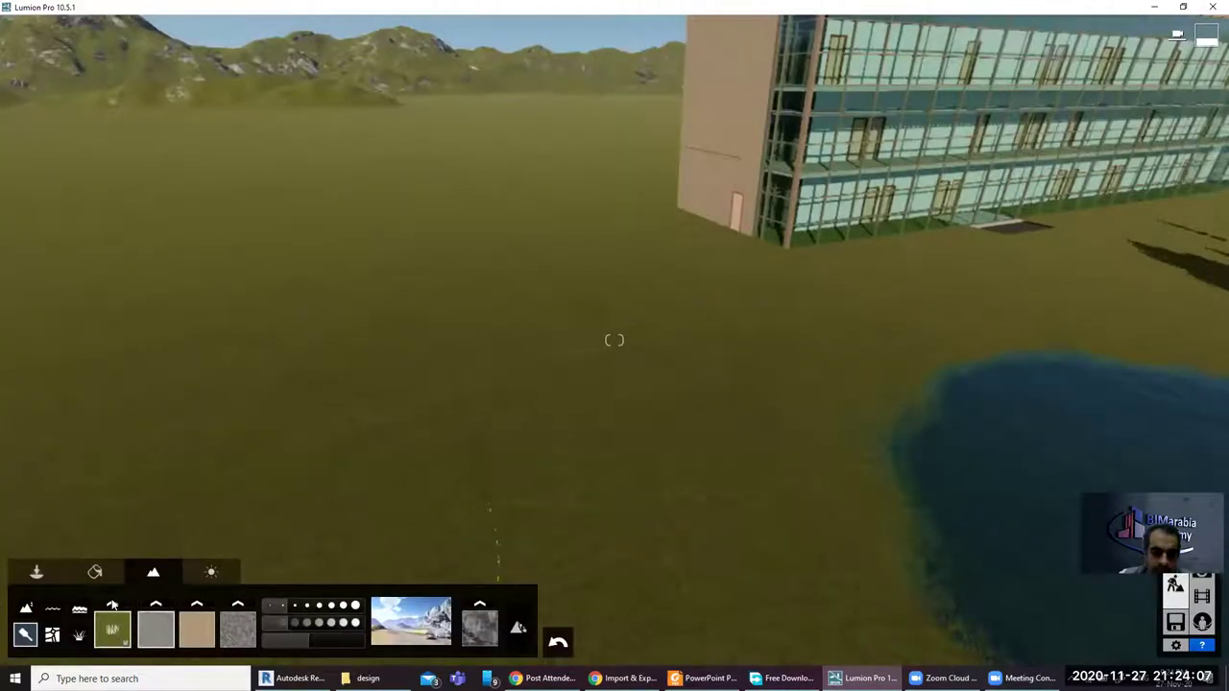
left_click(112, 605)
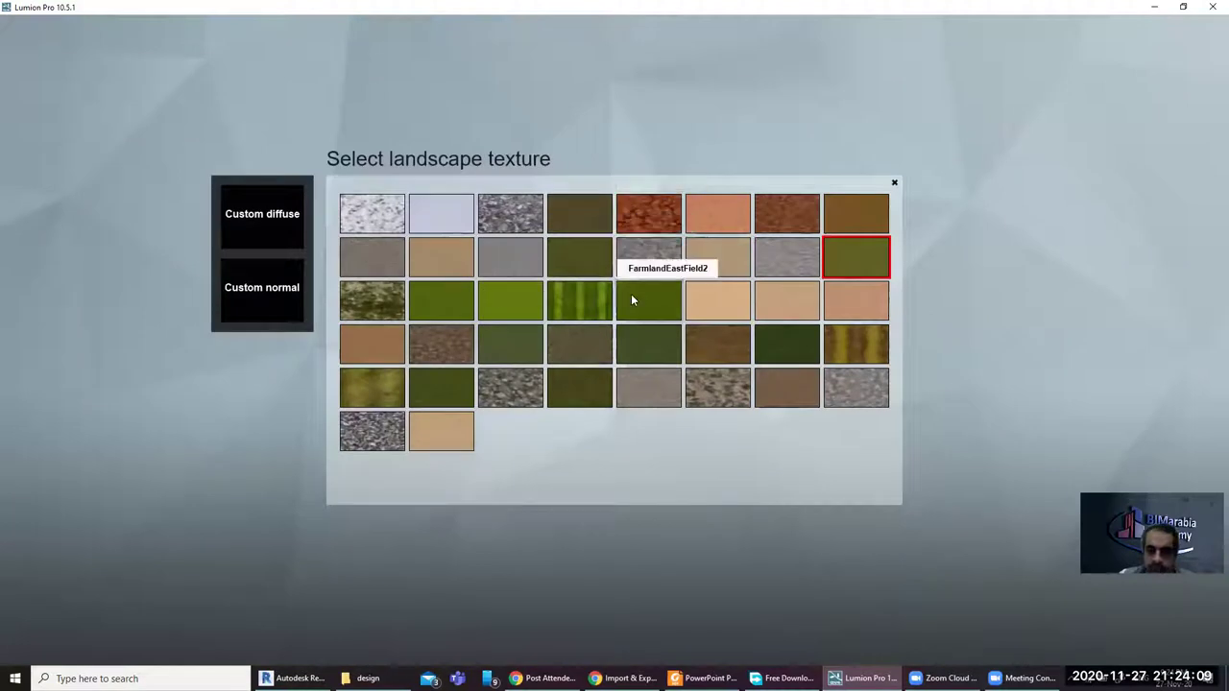
left_click(597, 310)
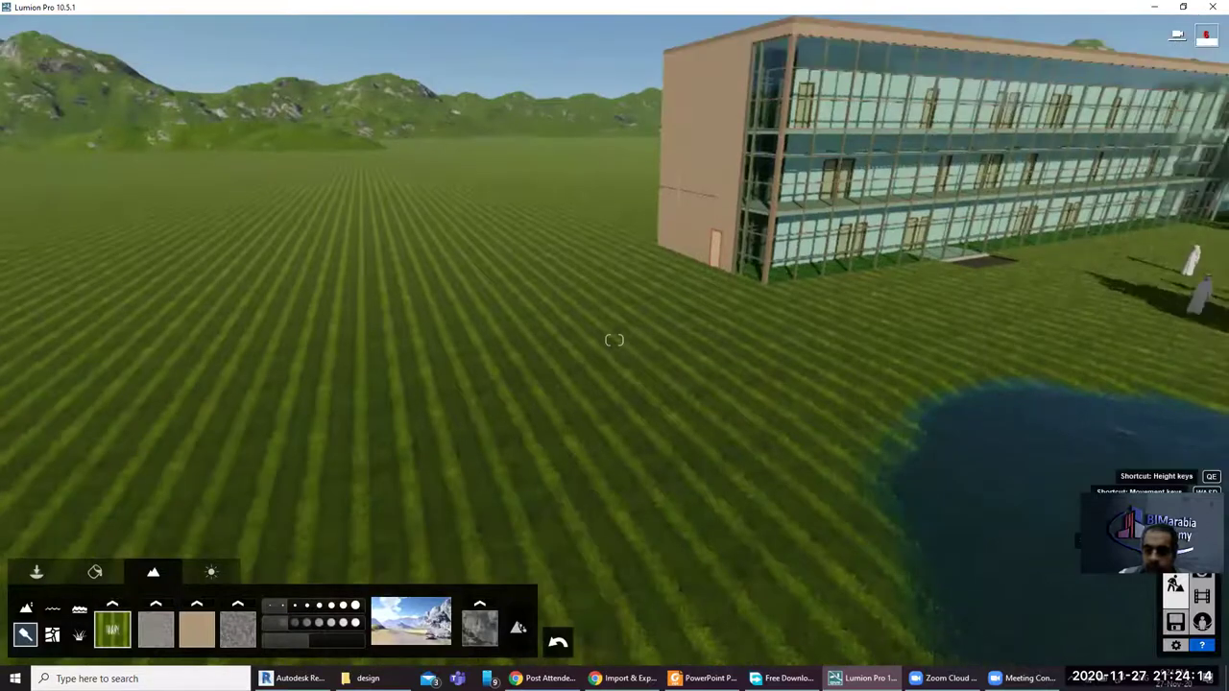
right_click_drag(615, 576, 815, 325)
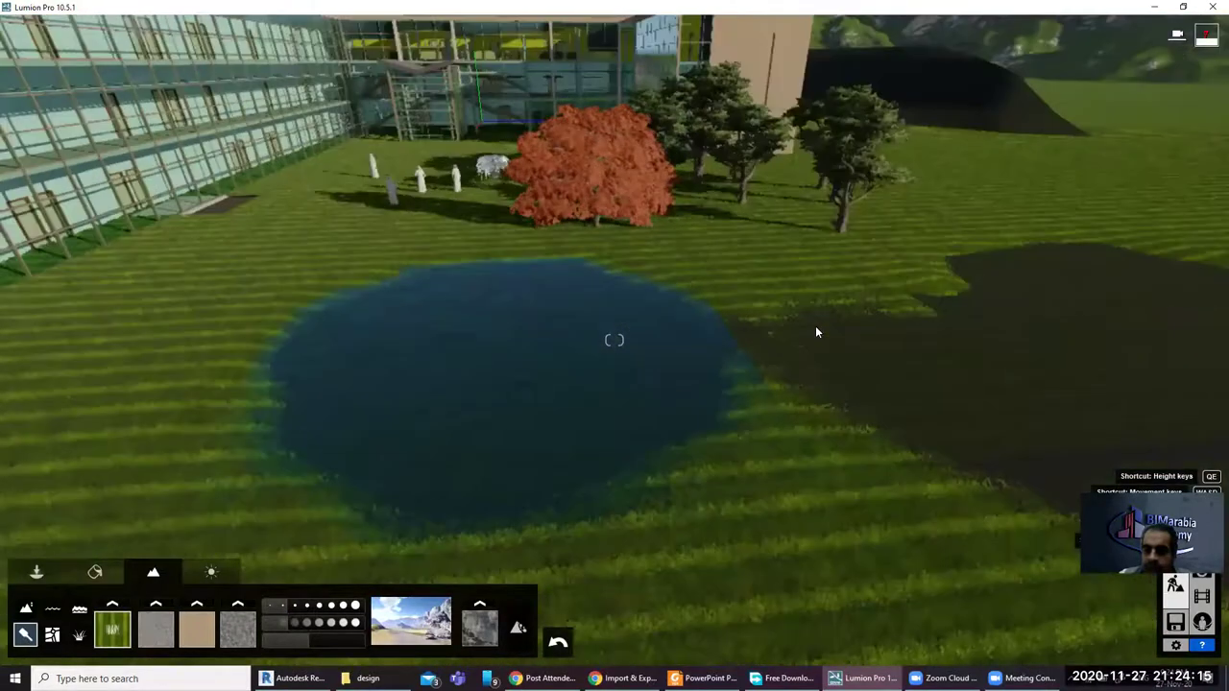
key("d")
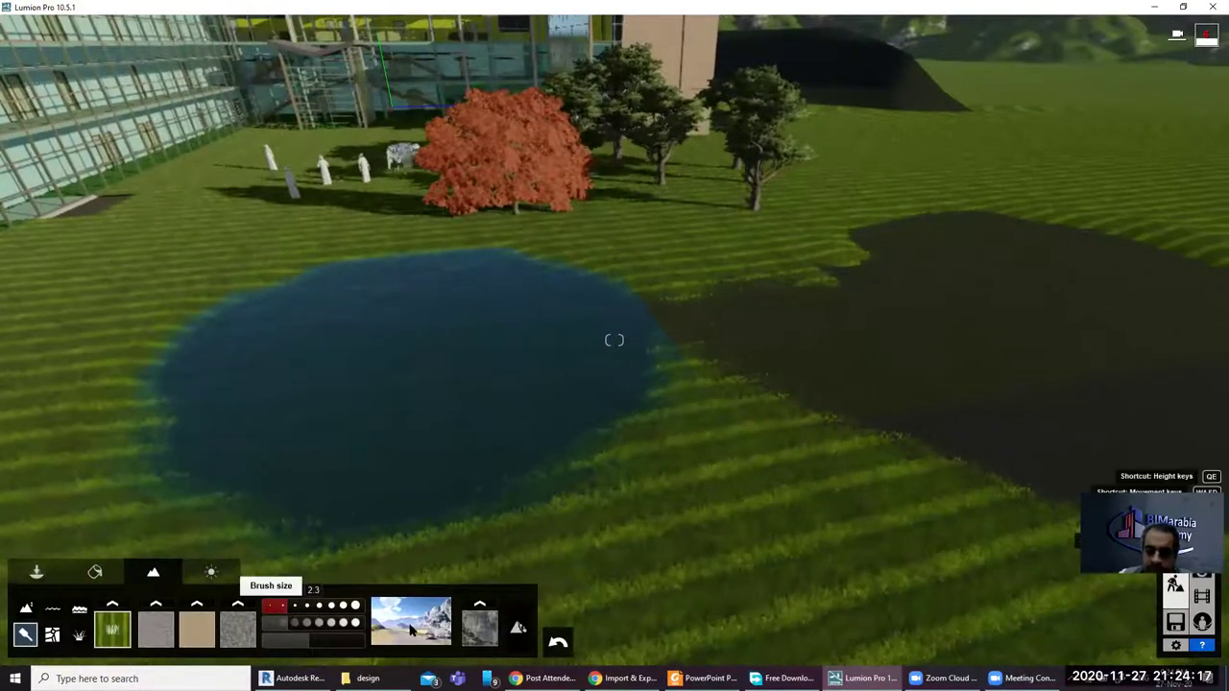
left_click(411, 624)
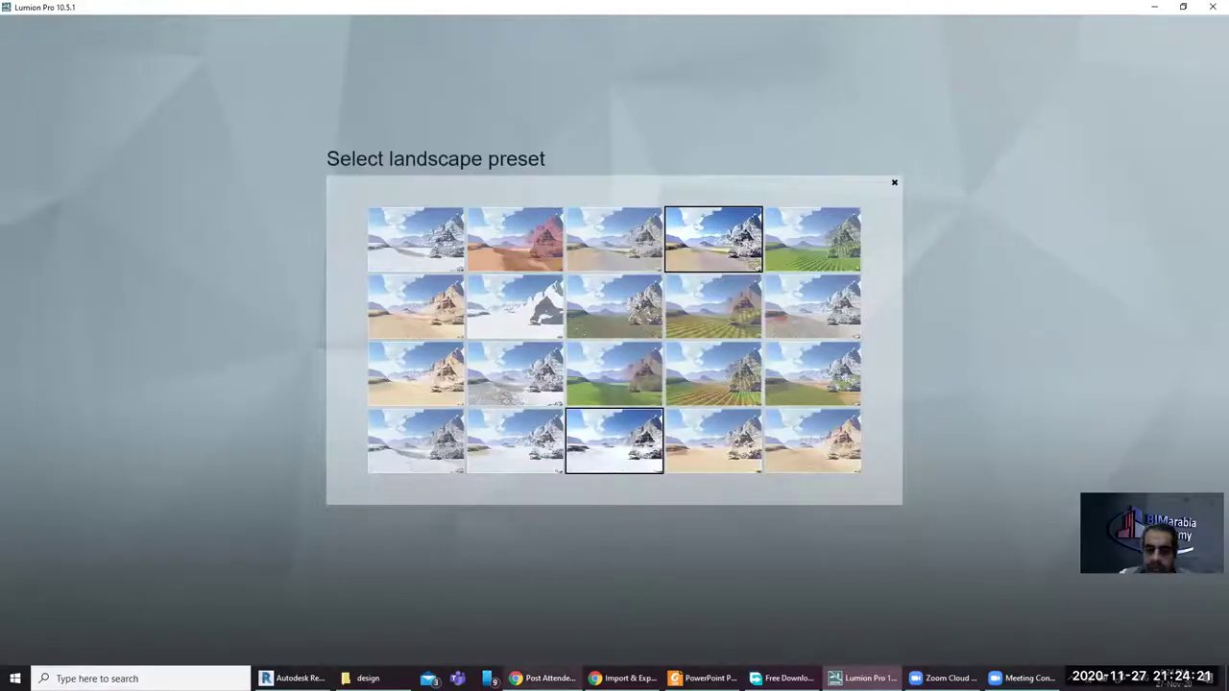
Step: Apply the snowy landscape preset and look around the snow-covered courtyard
left_click(614, 444)
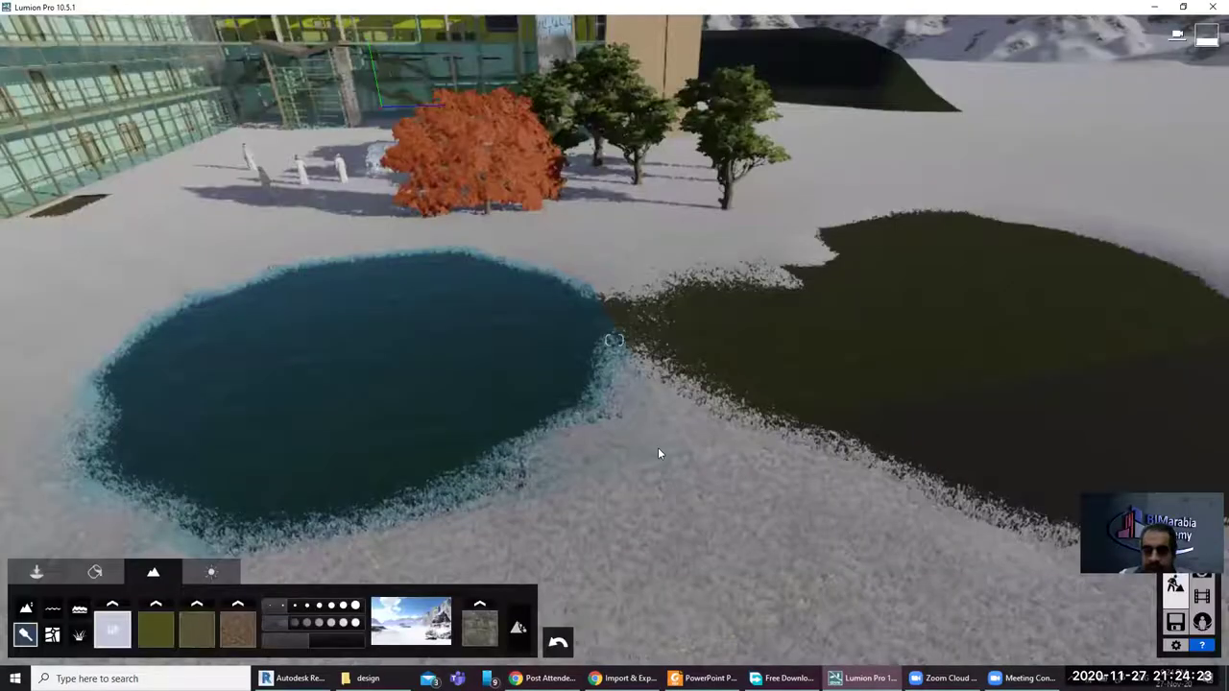
key("s")
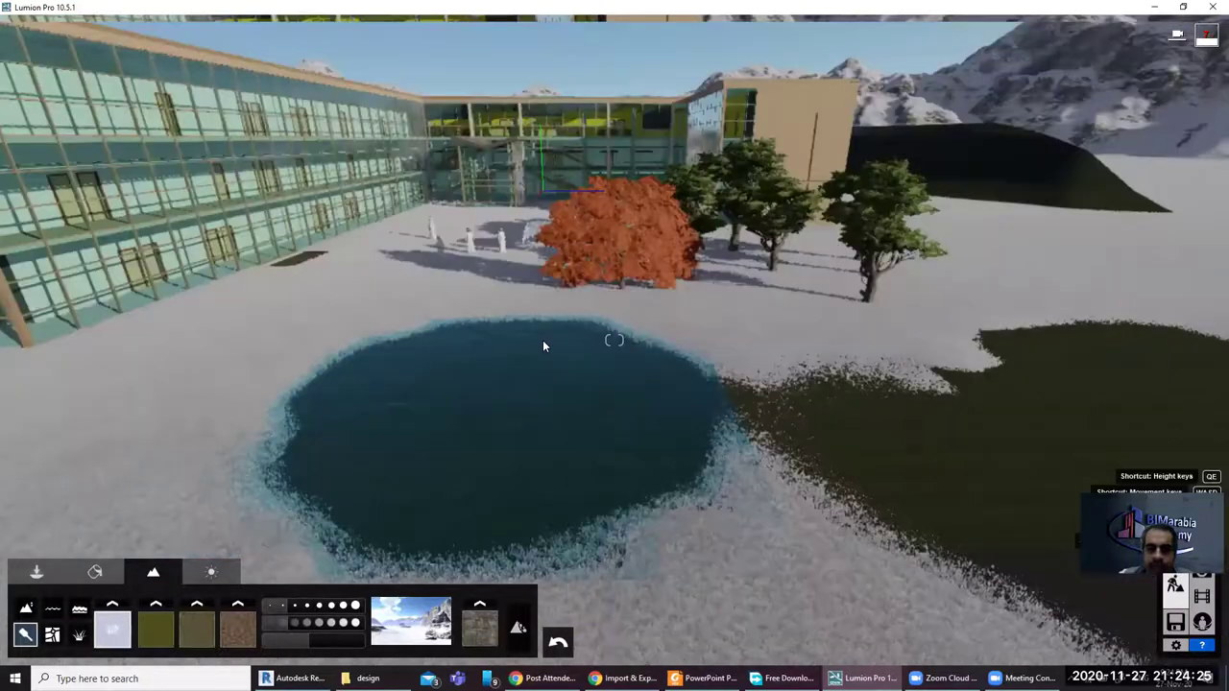
right_click_drag(566, 381, 498, 439)
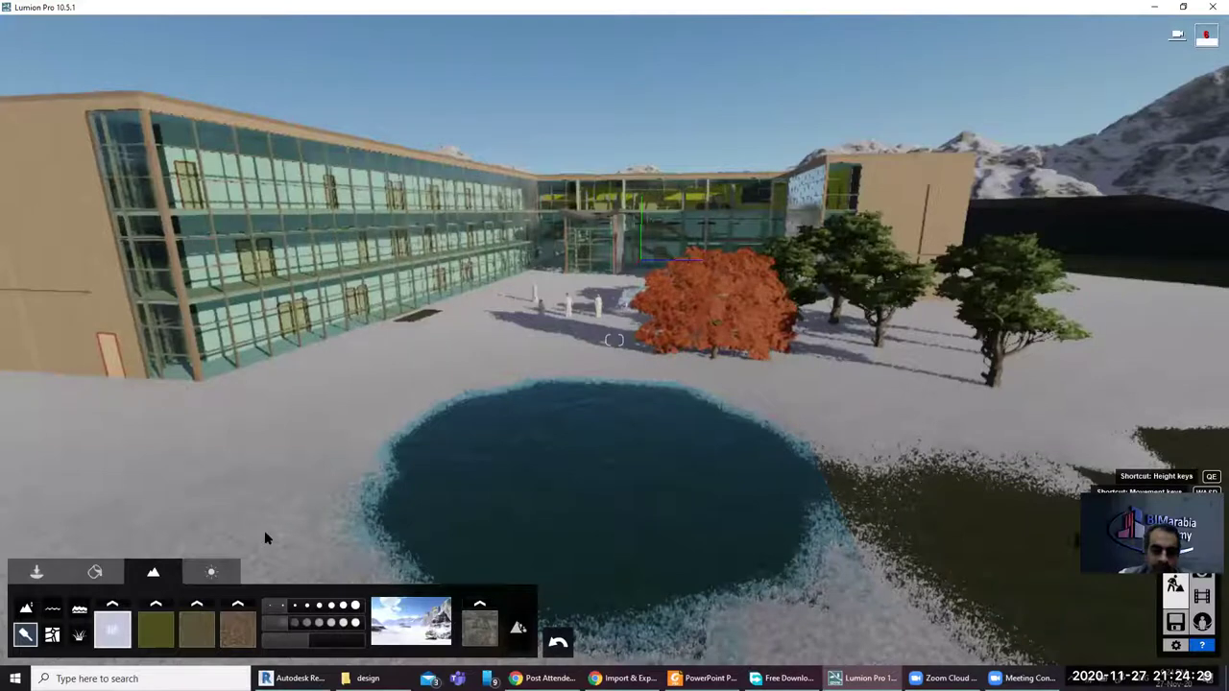
right_click_drag(264, 538, 80, 636)
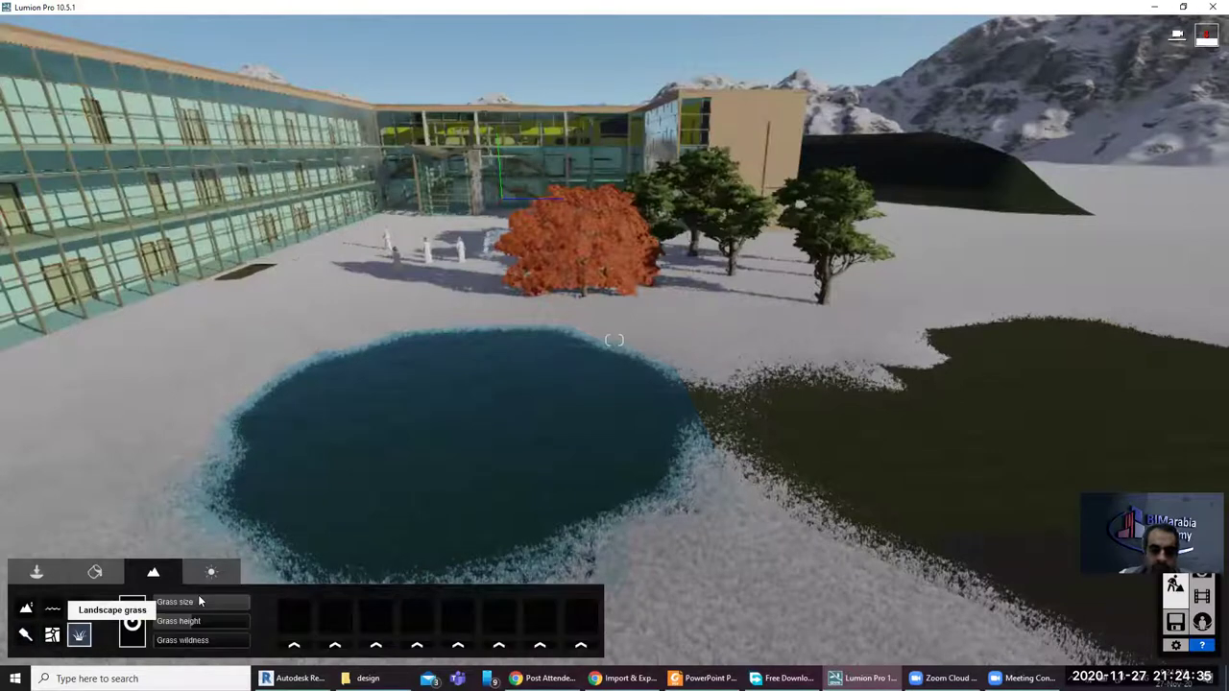
Step: Toggle landscape grass off and back on, switch on OpenStreetMap terrain, and return to Paint
left_click(132, 623)
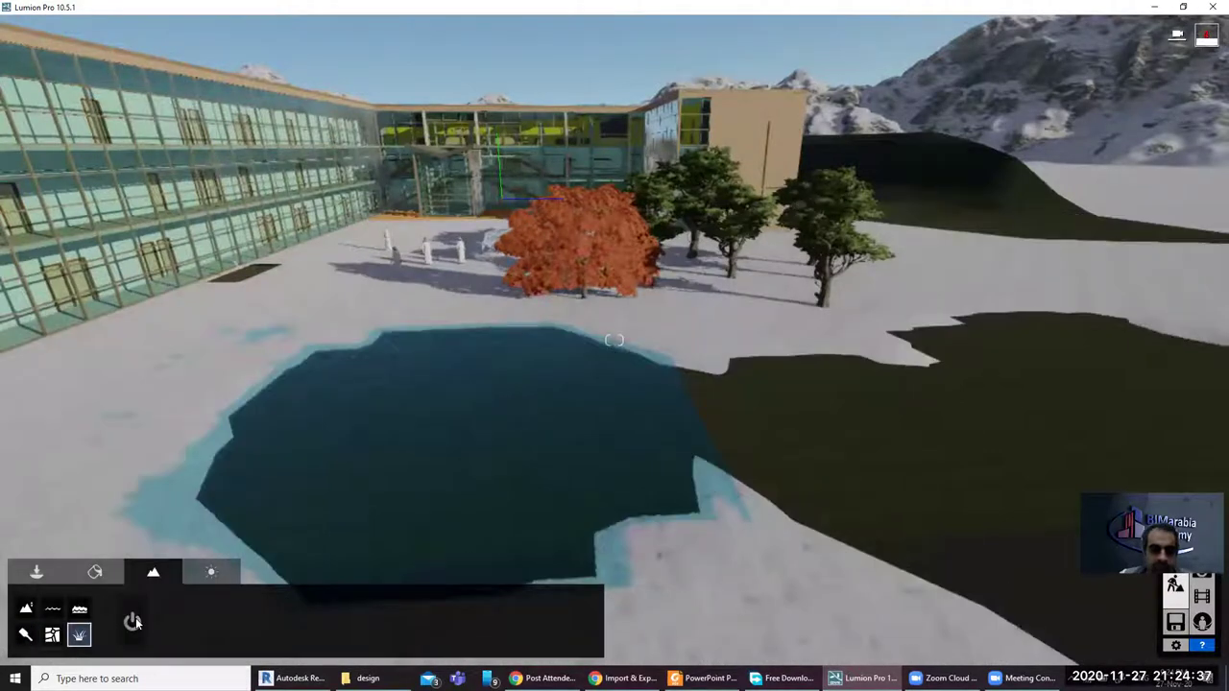
left_click(132, 623)
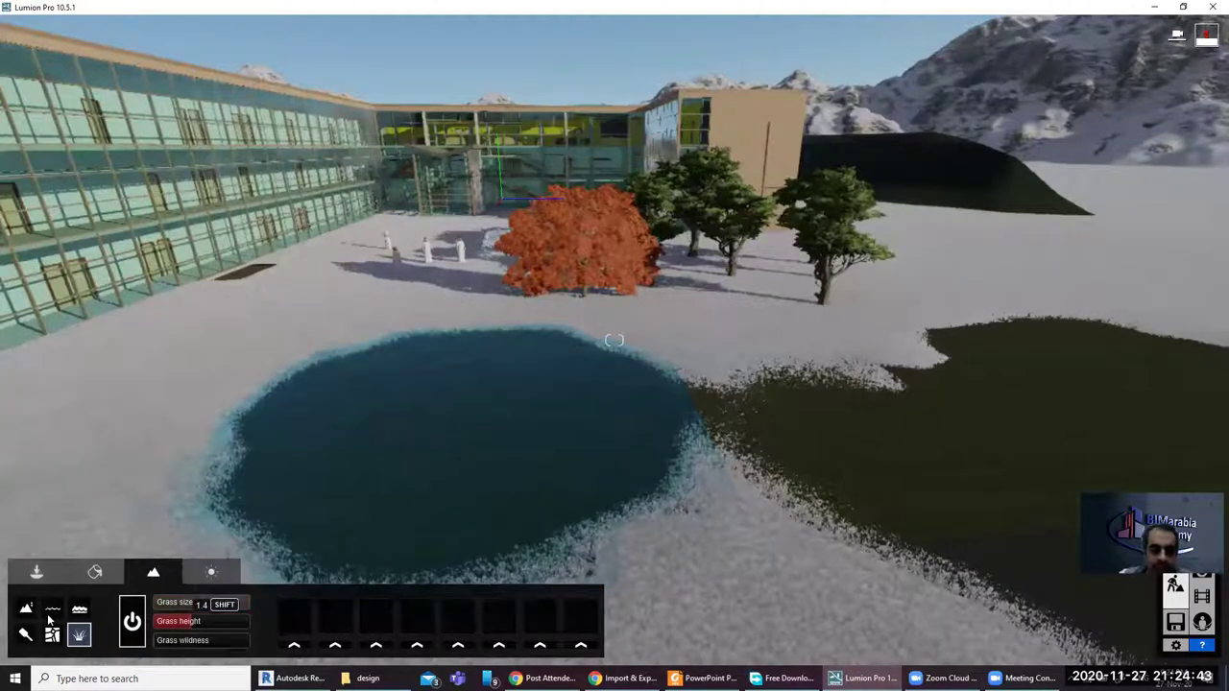
left_click(52, 633)
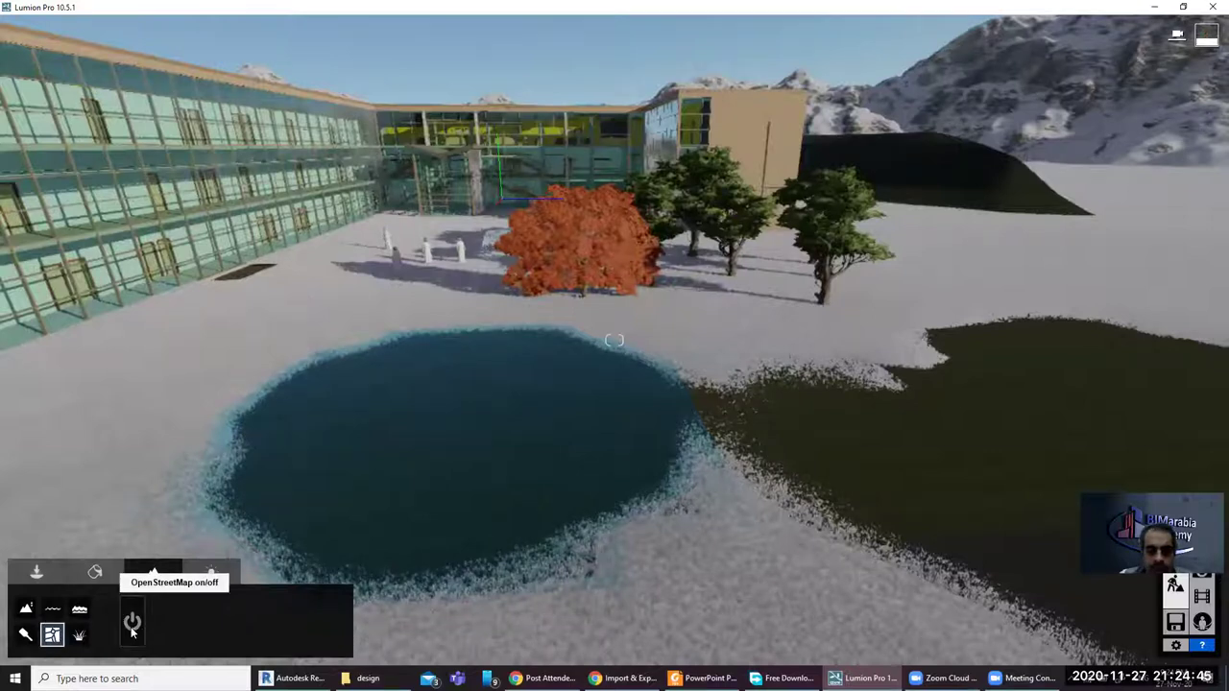
left_click(132, 625)
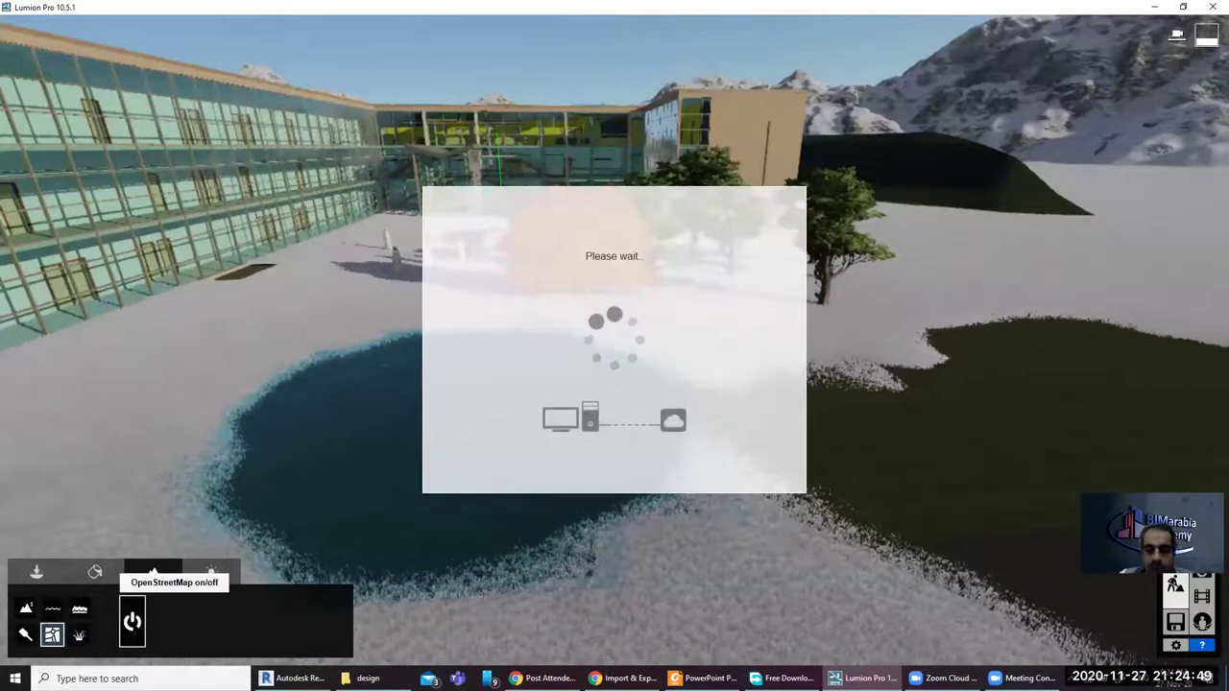
left_click(79, 635)
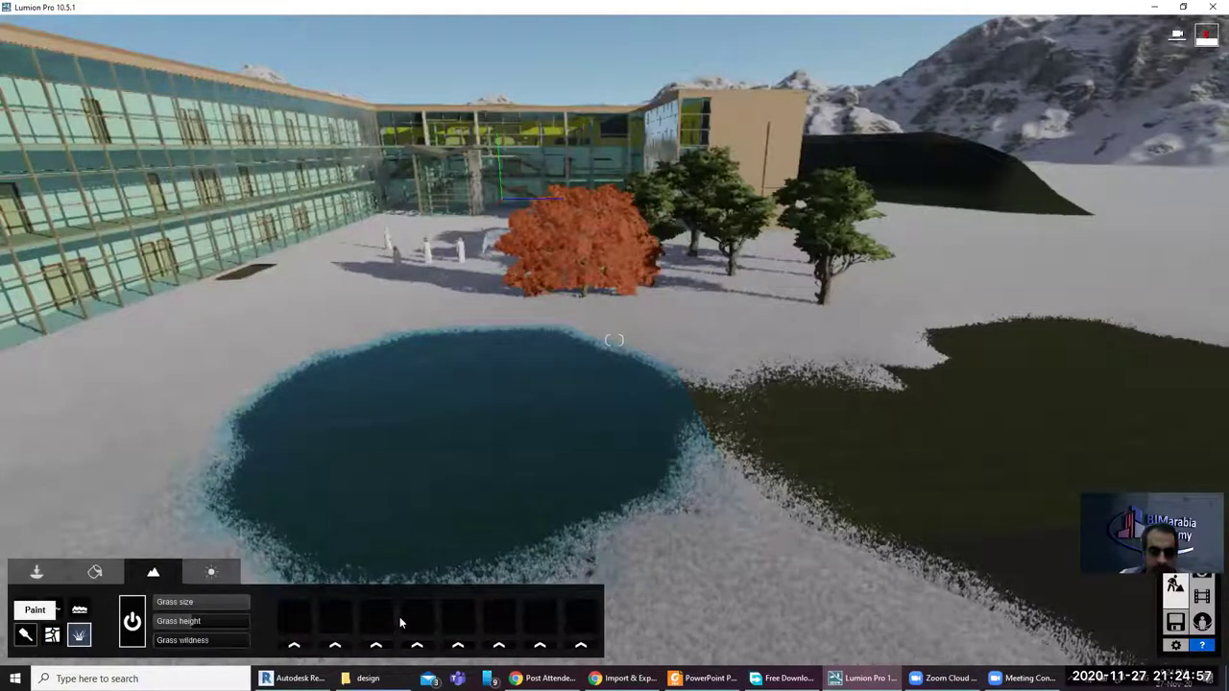
left_click(26, 635)
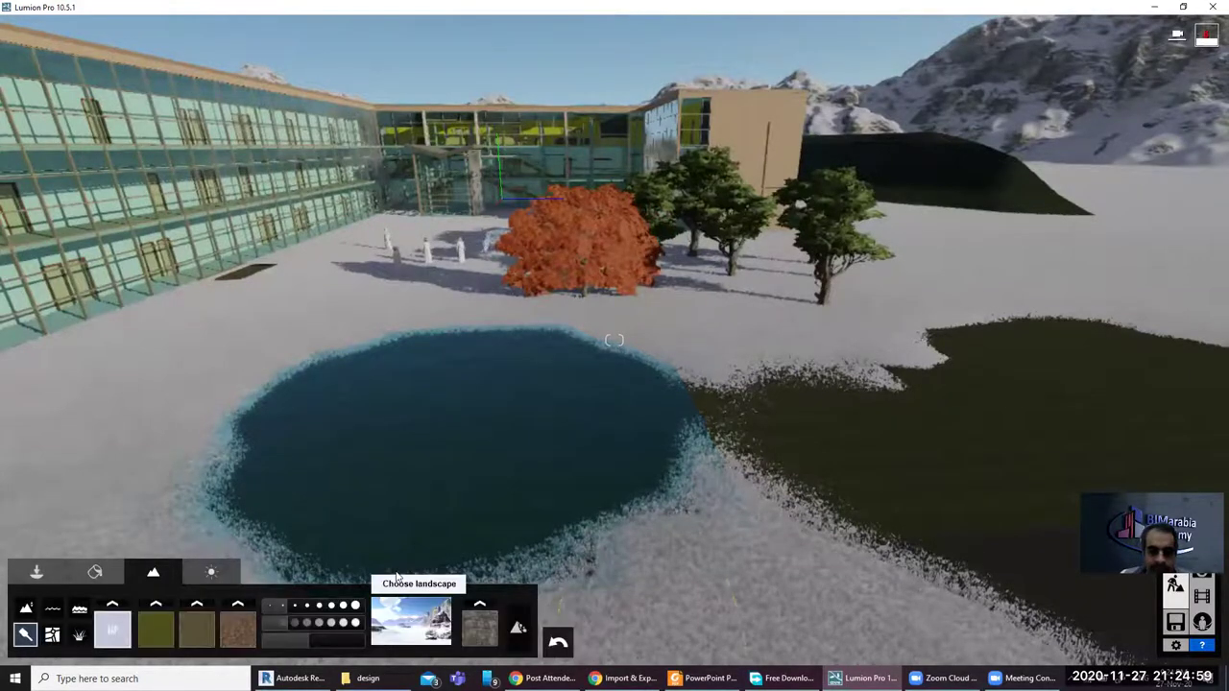
Step: Replace the snow with the top-right green grassland preset and look across the field
left_click(411, 619)
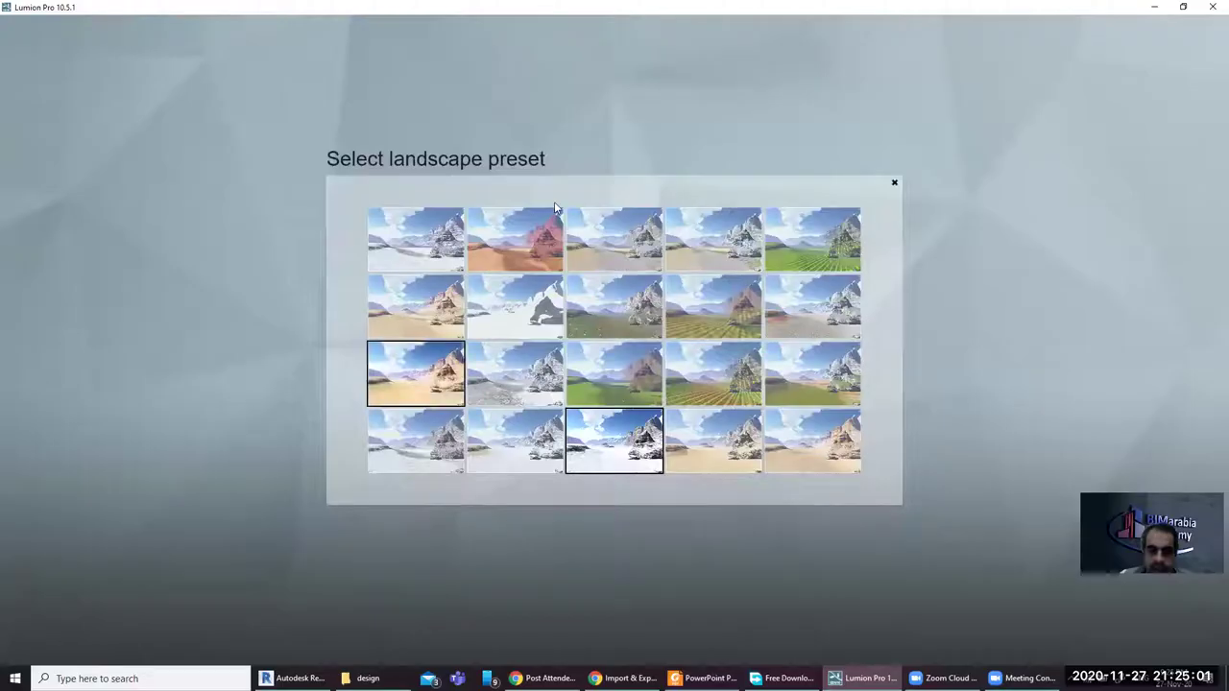
left_click(789, 228)
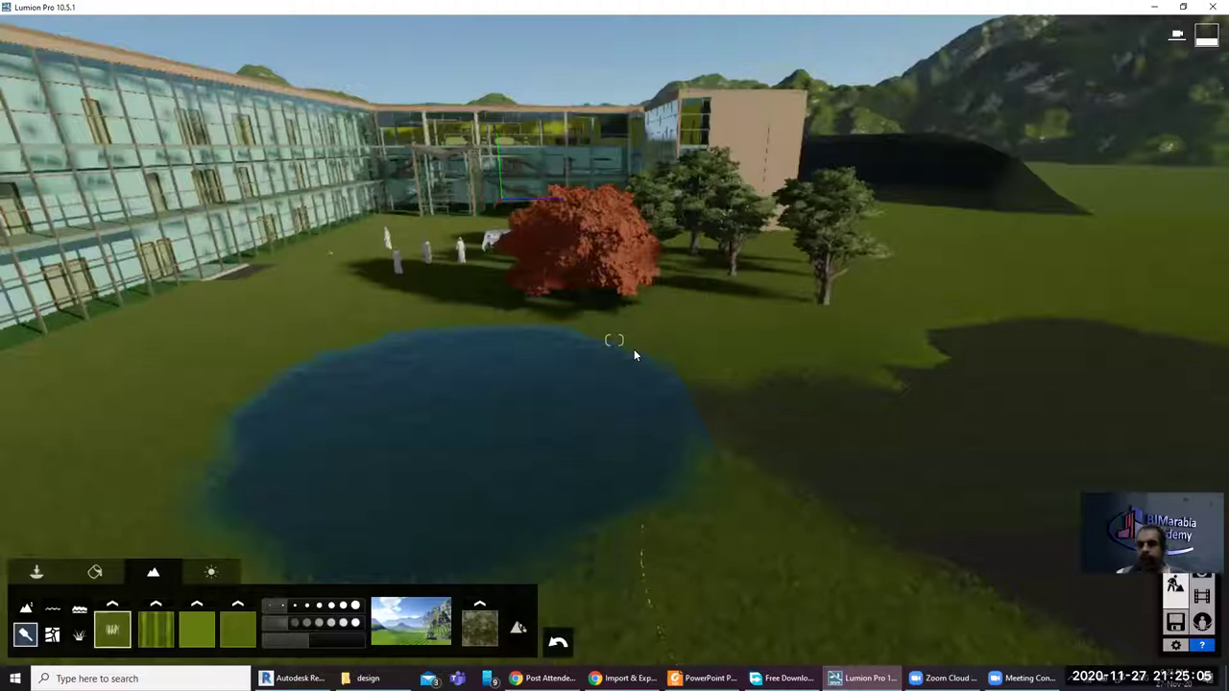
right_click_drag(613, 340, 692, 336)
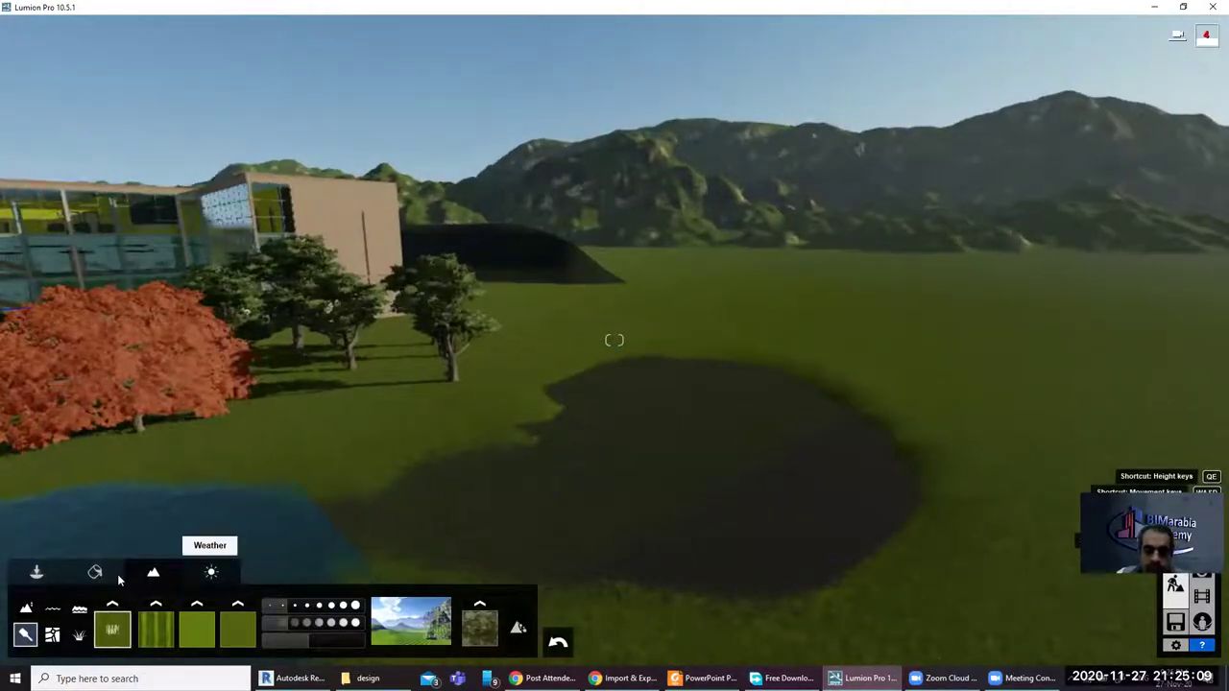
Step: Show the Weather panel with sun position, sun brightness and cloud controls
left_click(211, 572)
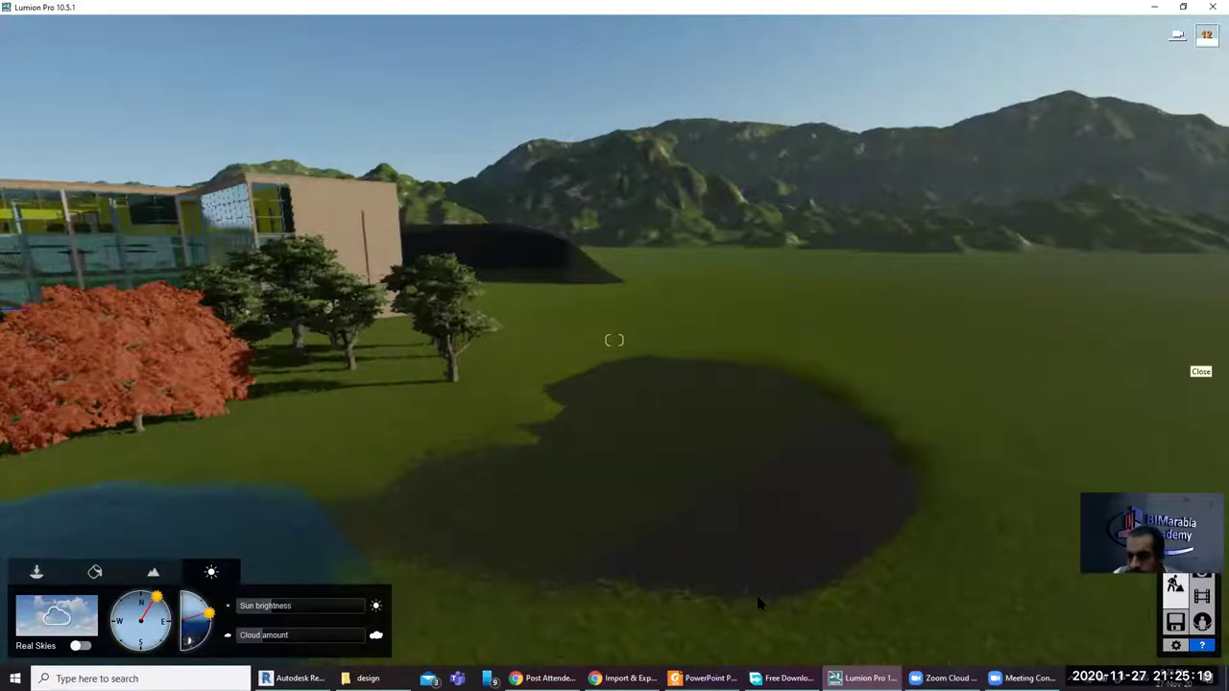
left_click(1133, 559)
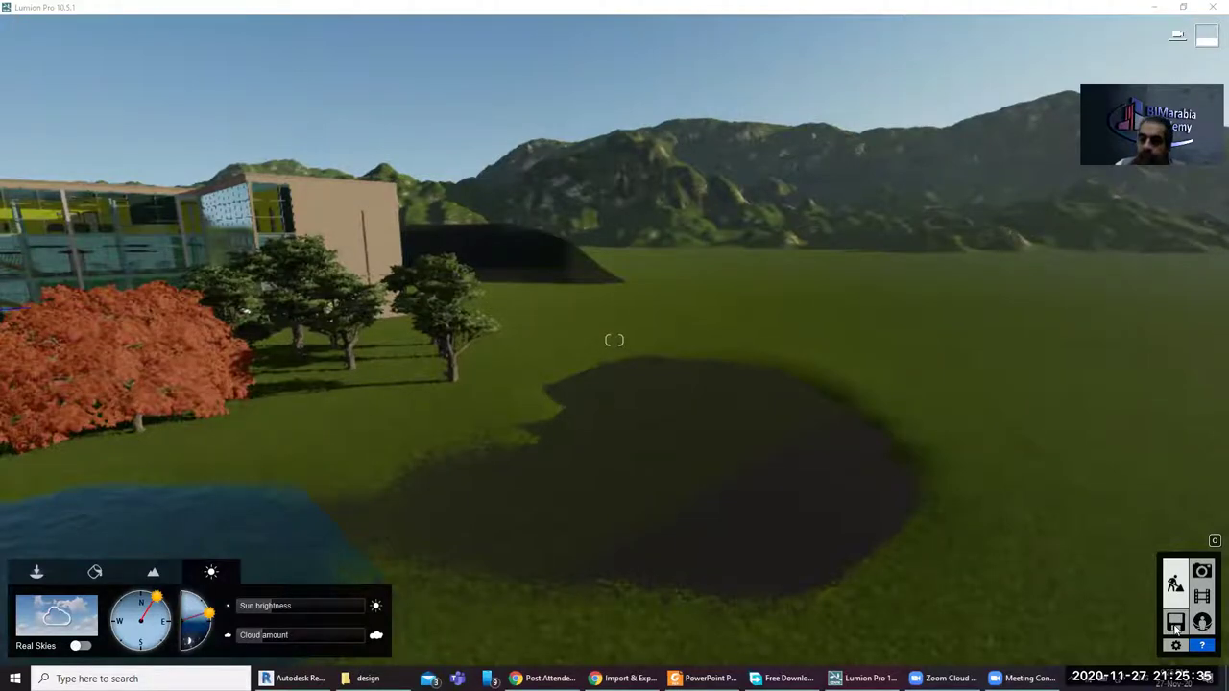
Step: Exit to the start screen, glance at Examples, and check the 100% computer speed benchmark
left_click(1175, 623)
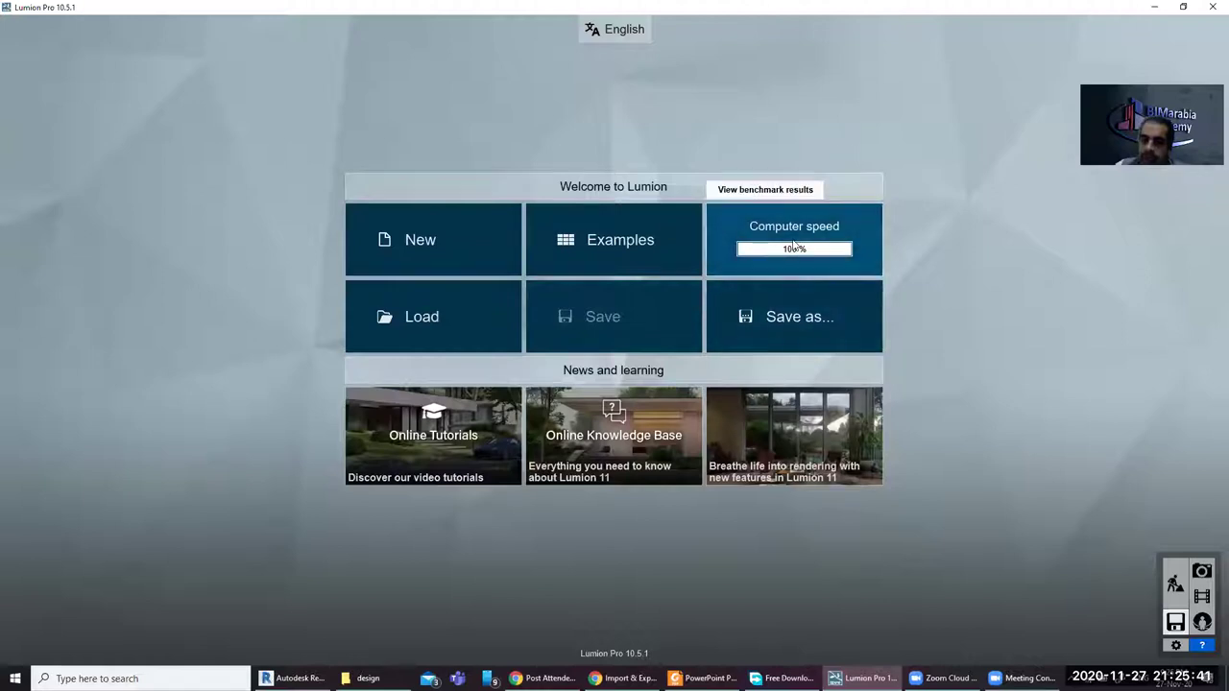
left_click(620, 253)
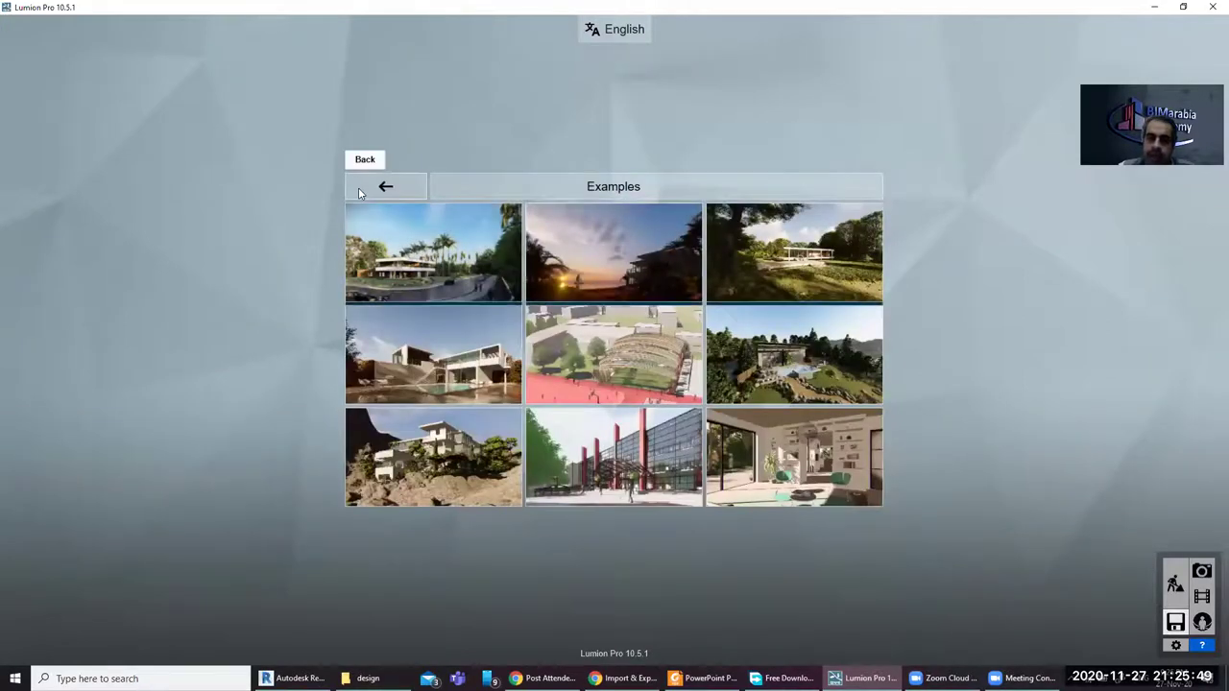
left_click(380, 187)
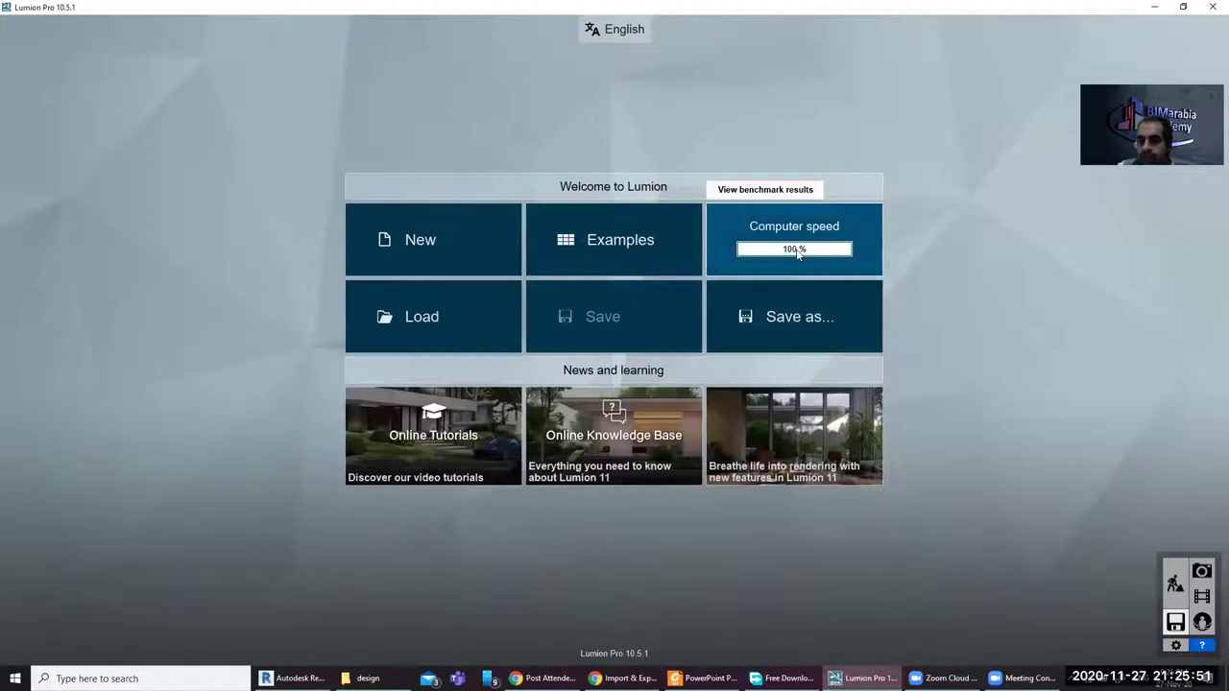
left_click(798, 249)
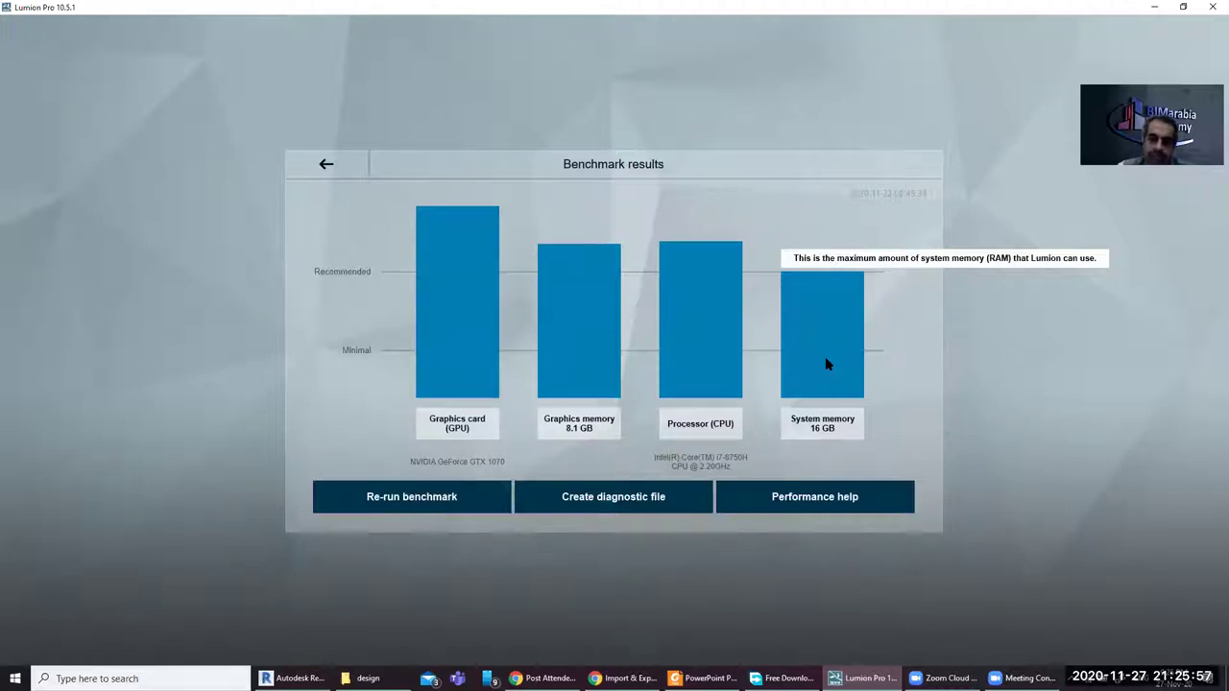
mouse_move(579, 365)
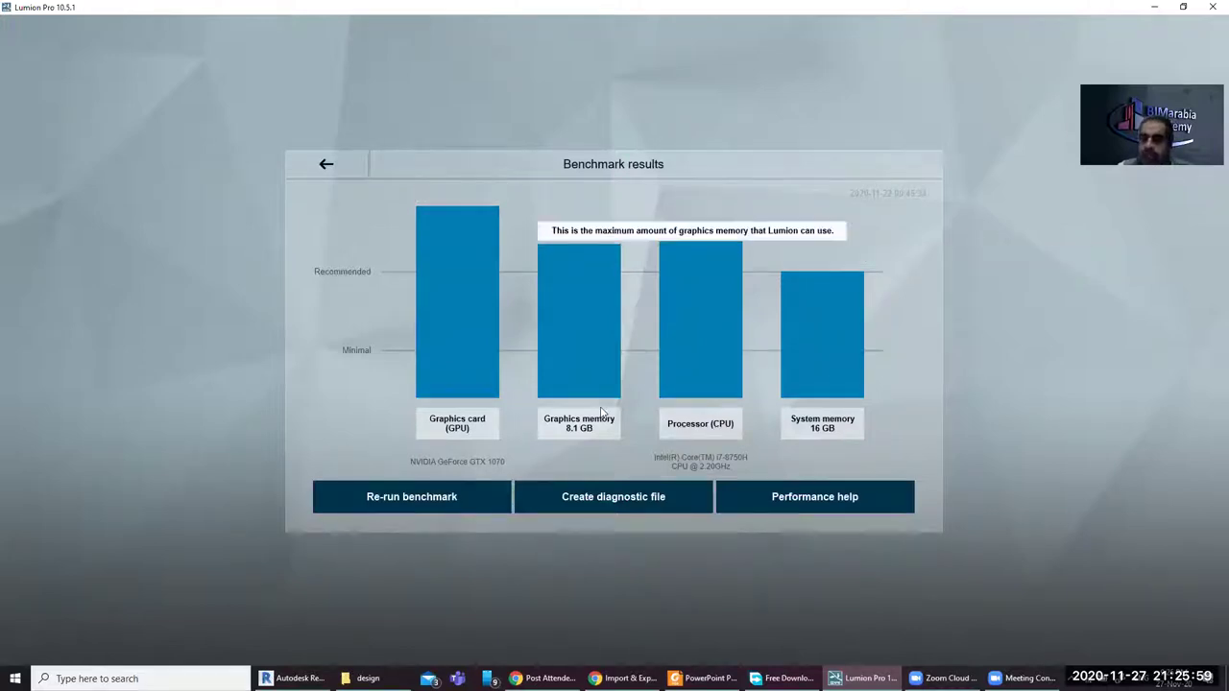
left_click(326, 163)
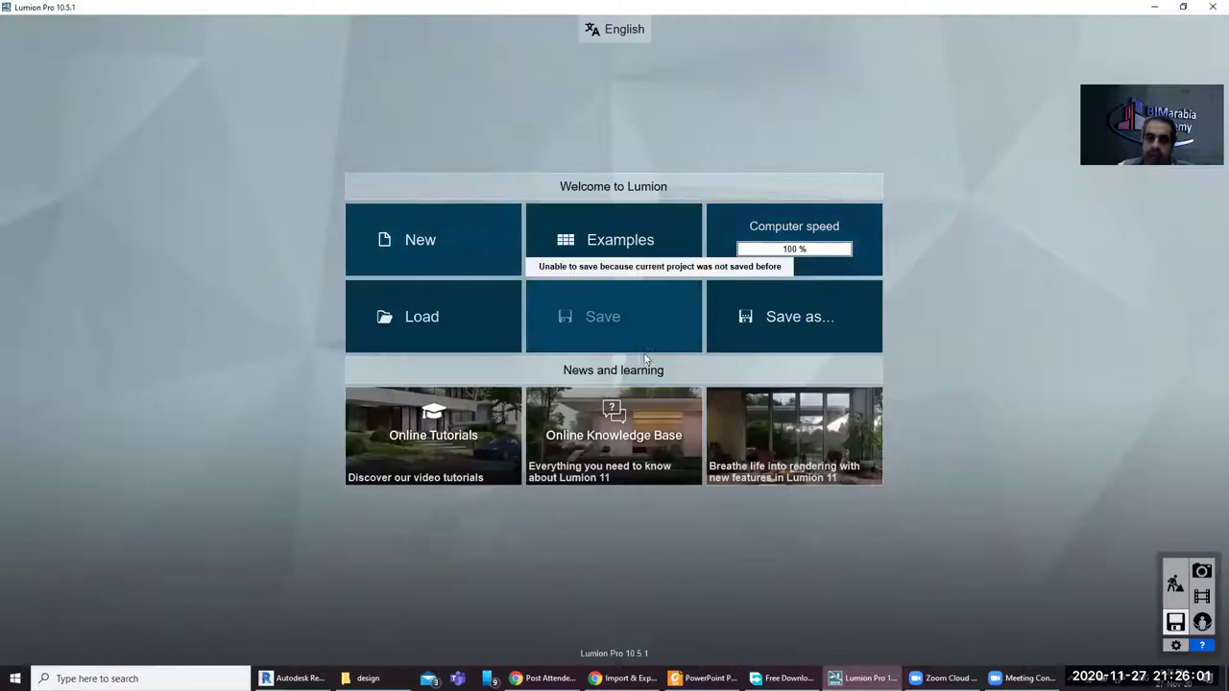
Step: Turn on high-quality trees for the editor in Settings
left_click(1176, 646)
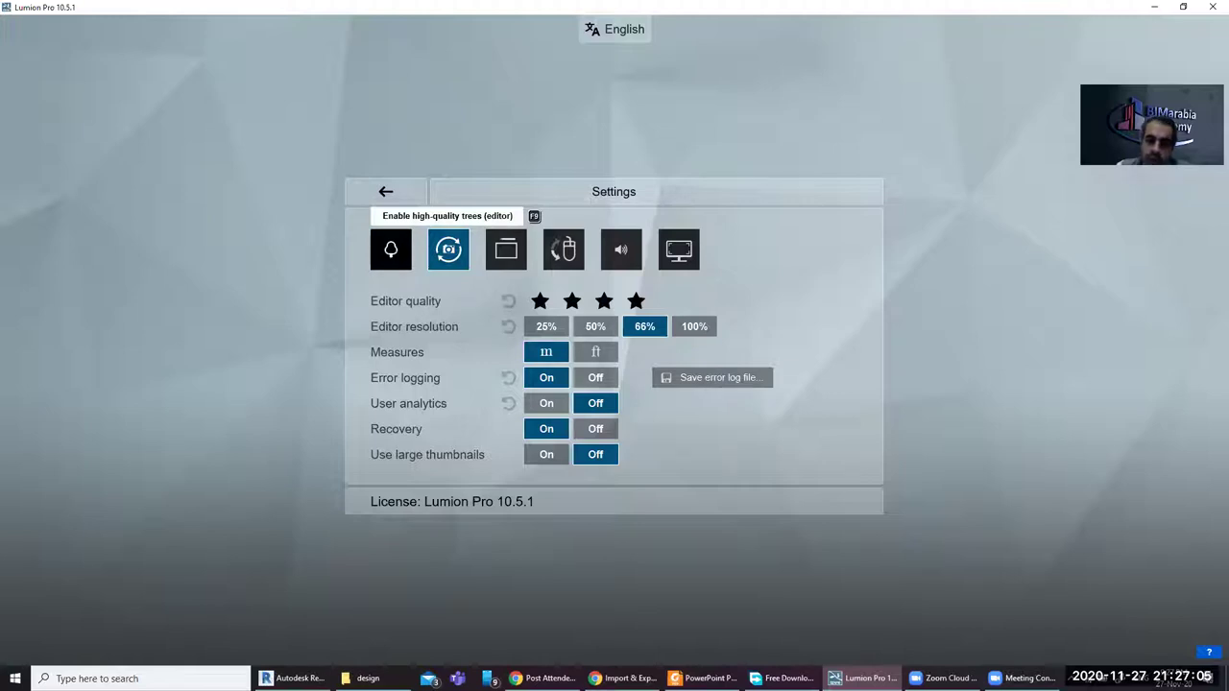
left_click(391, 250)
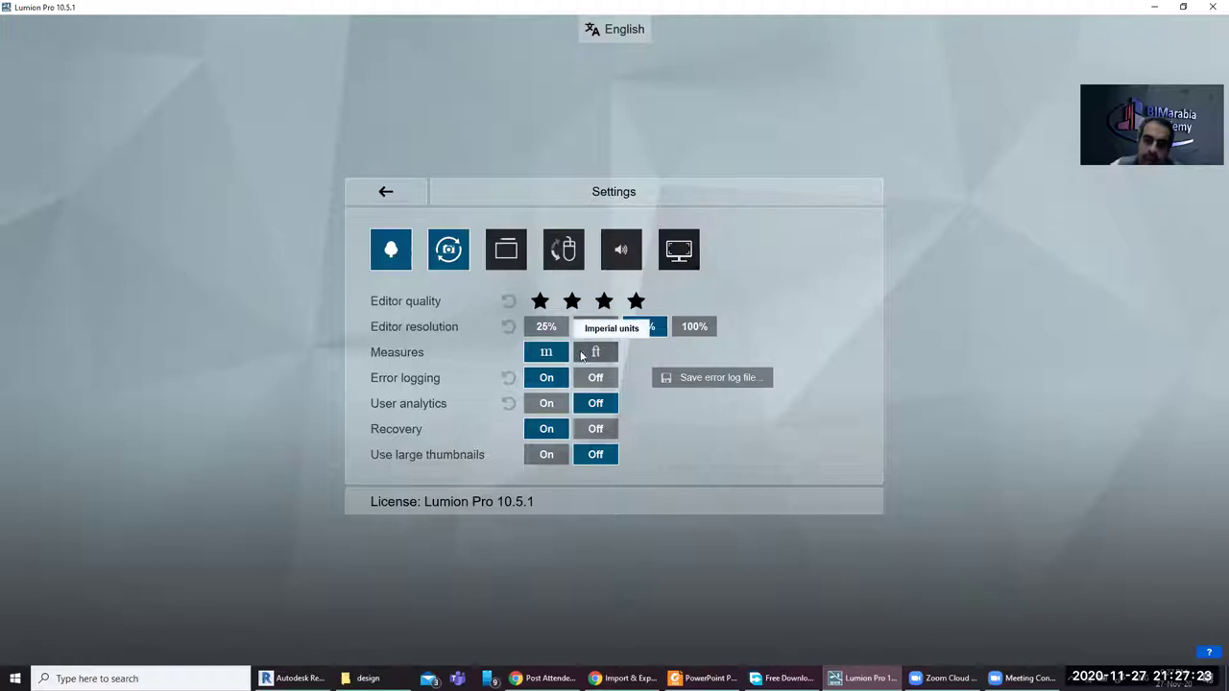
Step: Leave Settings and re-run the computer speed benchmark
left_click(385, 193)
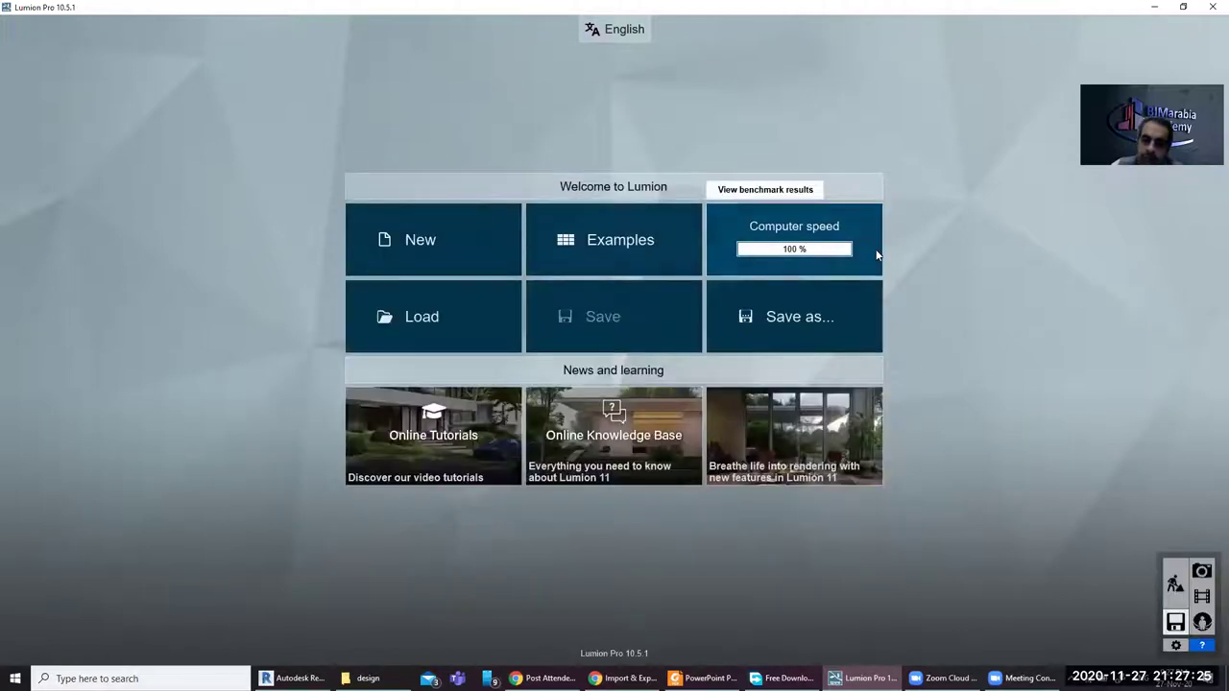
left_click(877, 249)
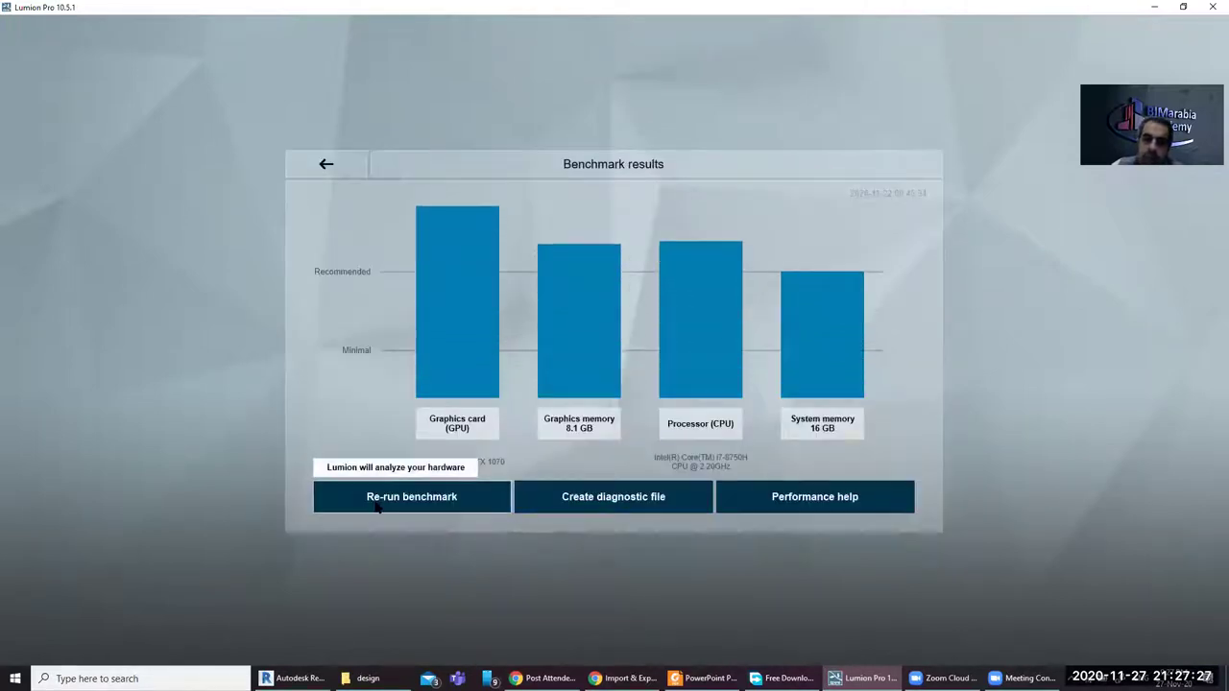
left_click(378, 508)
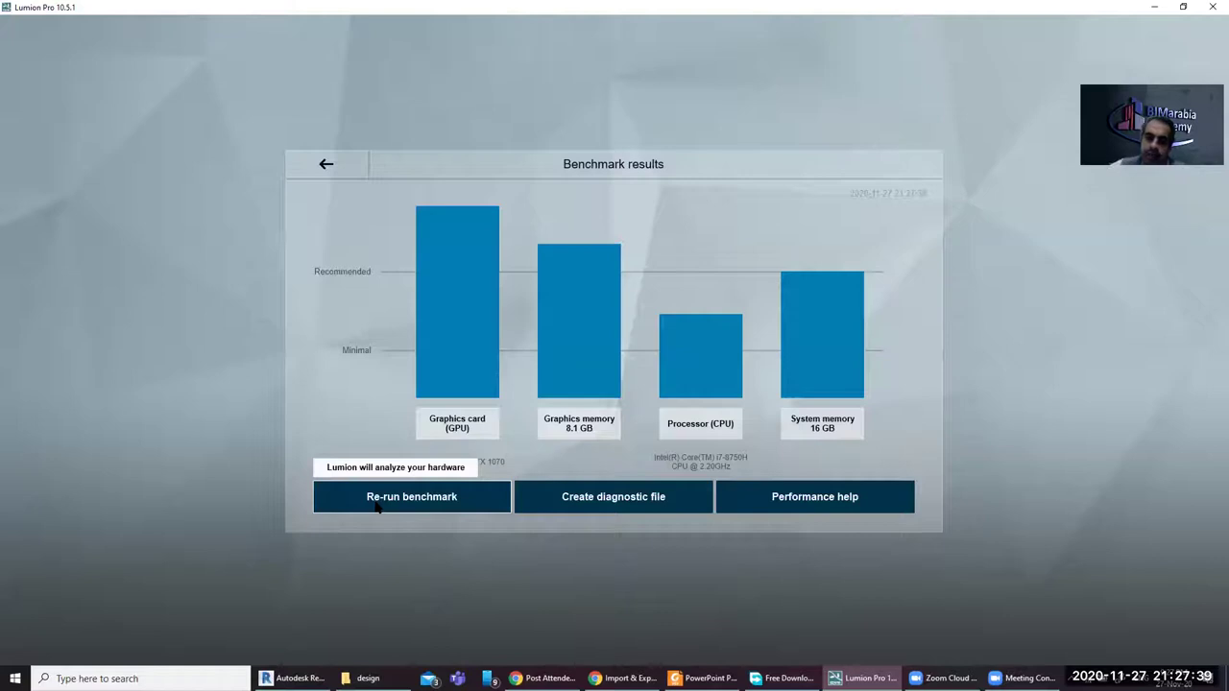
mouse_move(457, 301)
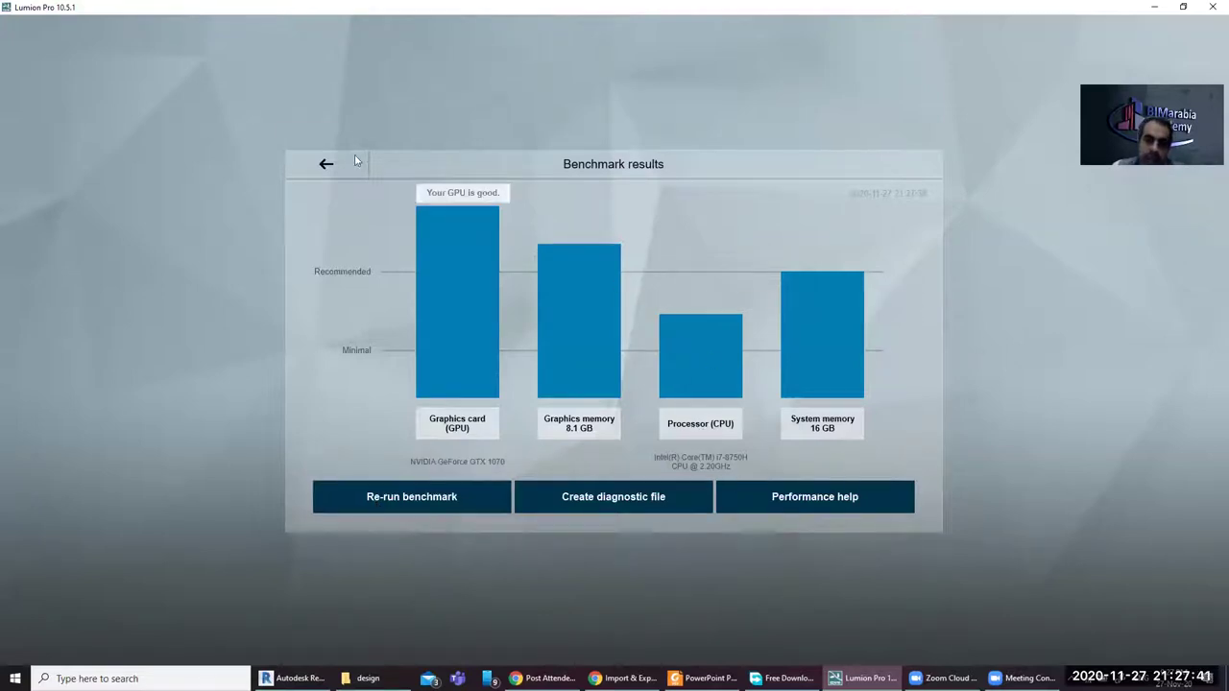
left_click(323, 160)
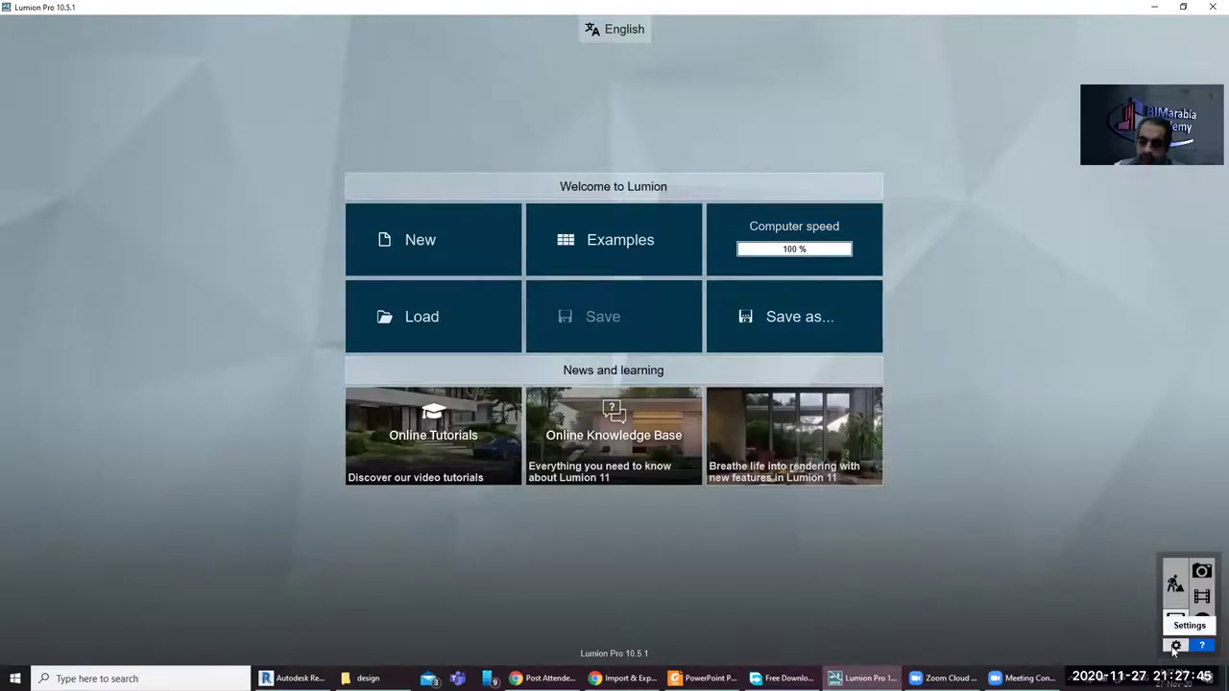
Step: Set editor resolution to 50%, disable high-quality trees, and rerun the benchmark
left_click(1175, 645)
left_click(596, 326)
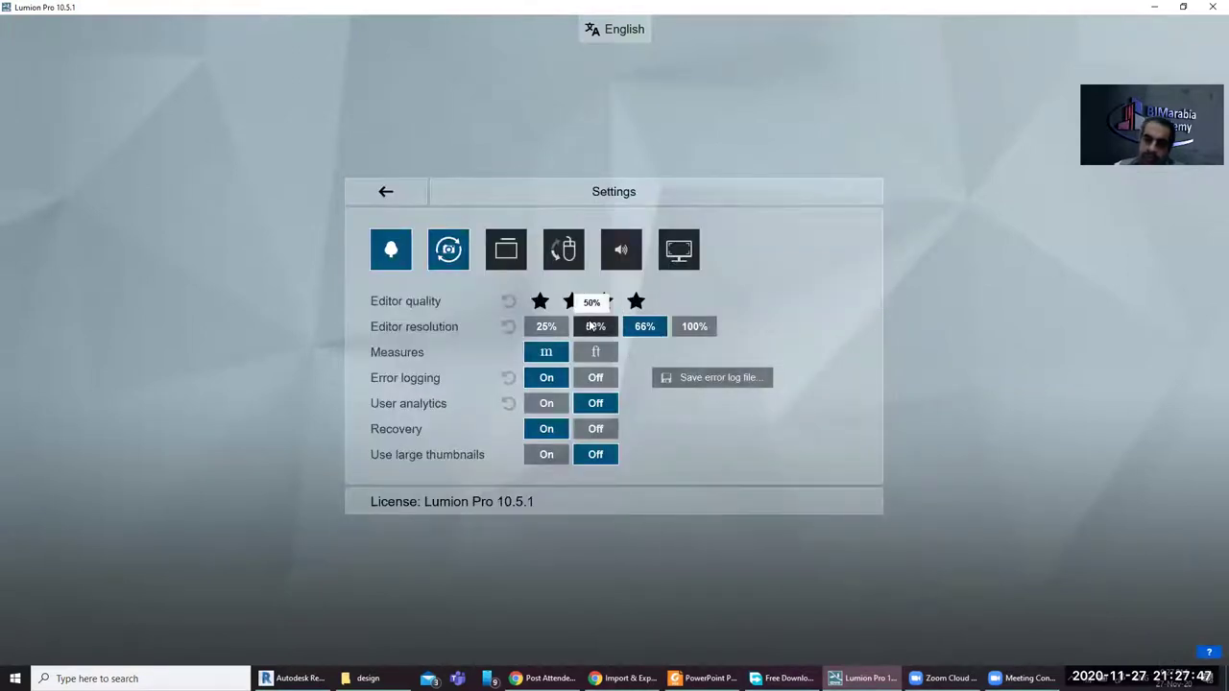
left_click(389, 248)
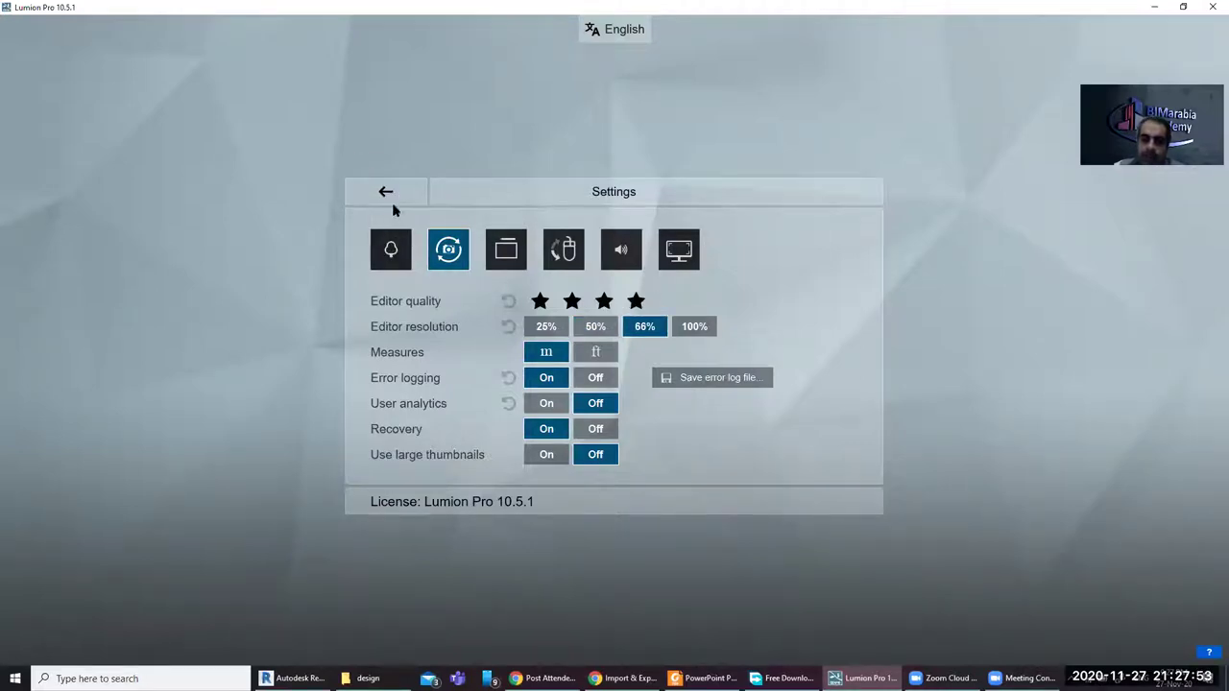
left_click(385, 191)
left_click(778, 252)
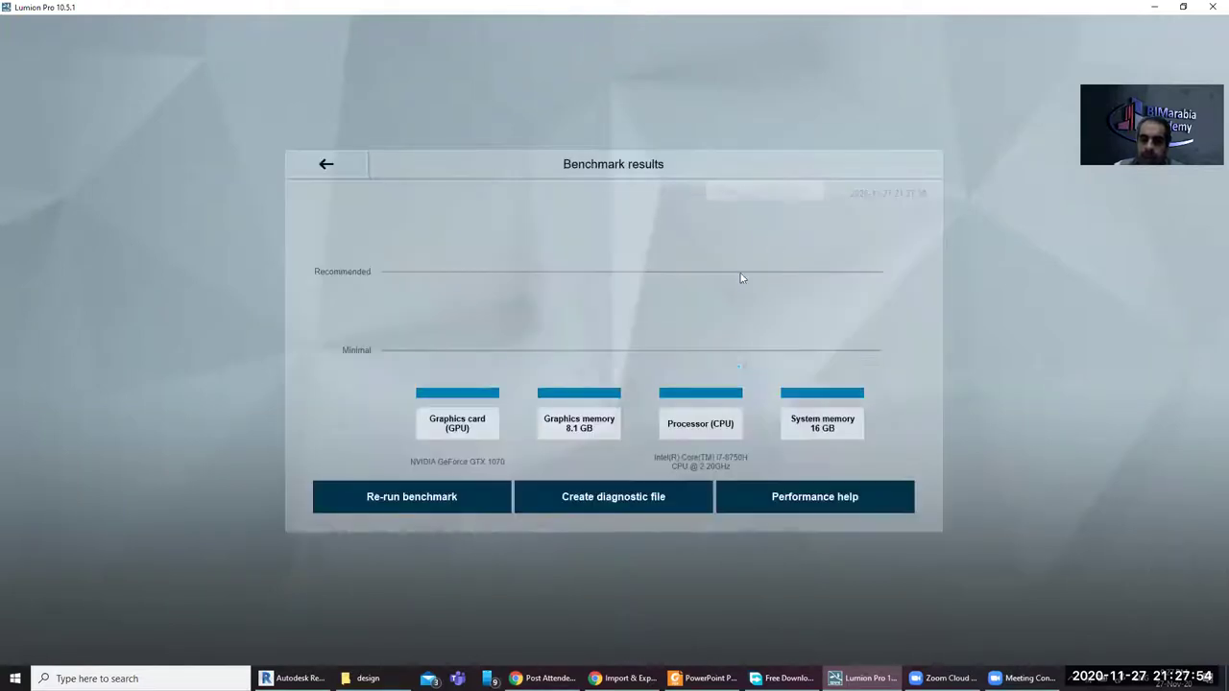
left_click(443, 494)
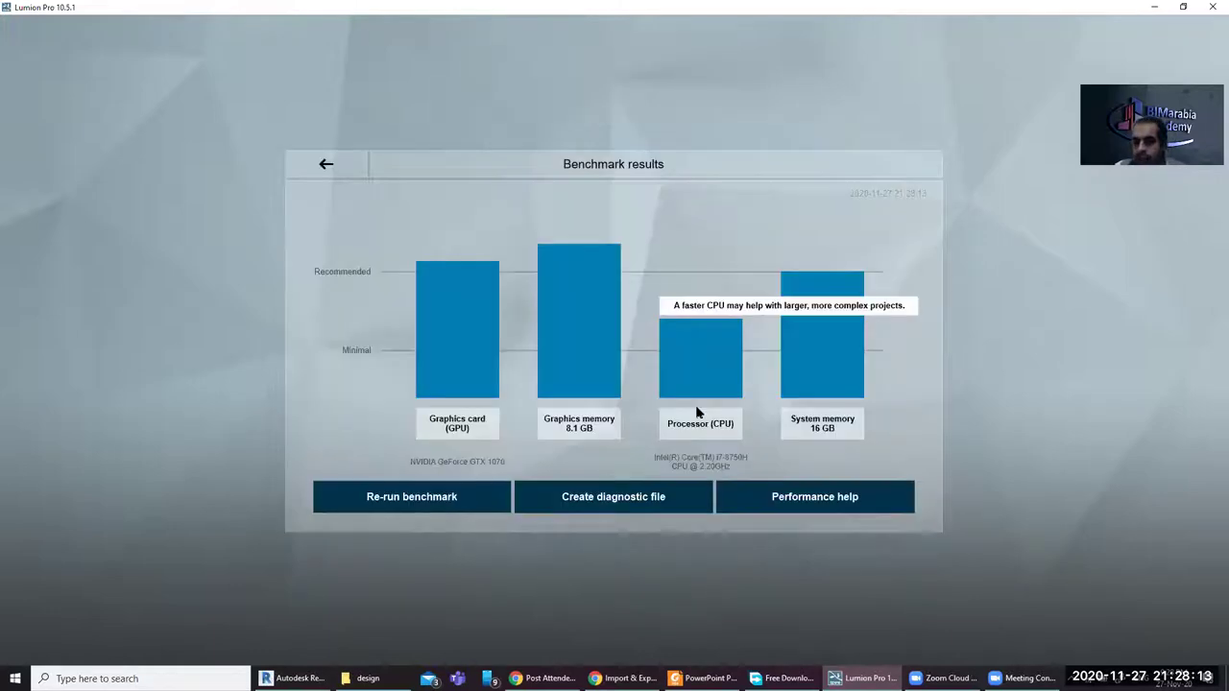
left_click(326, 166)
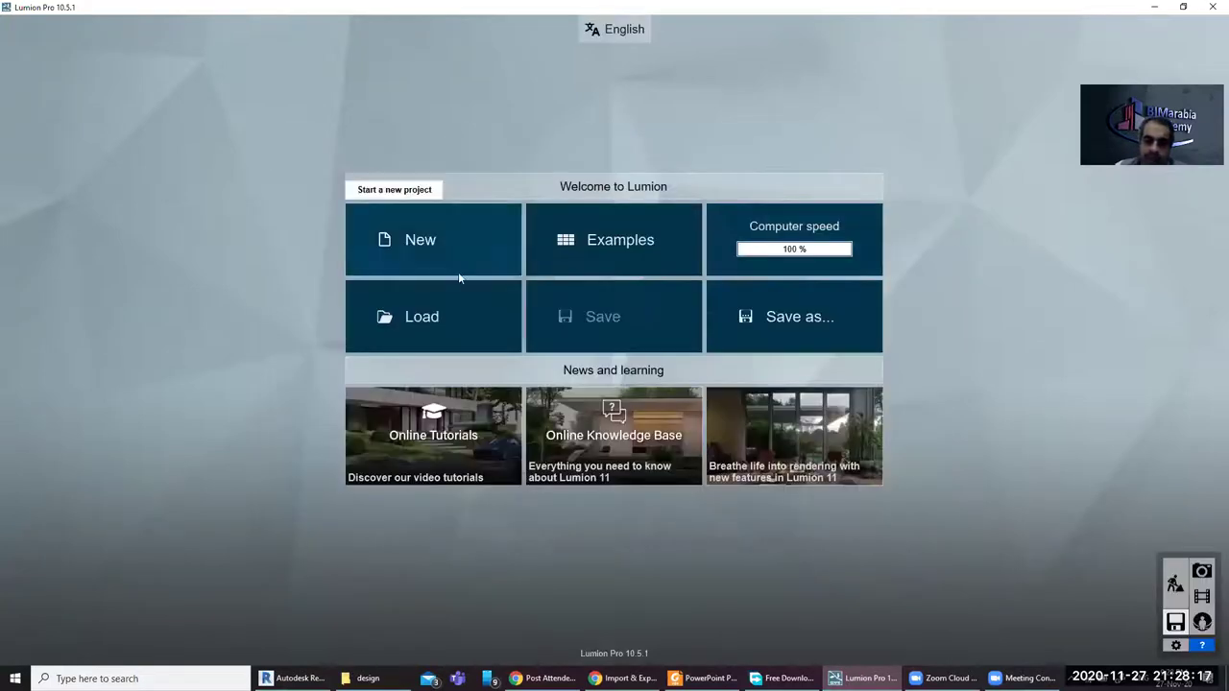
Step: Load the Farnsworth House project from the Examples list
left_click(621, 242)
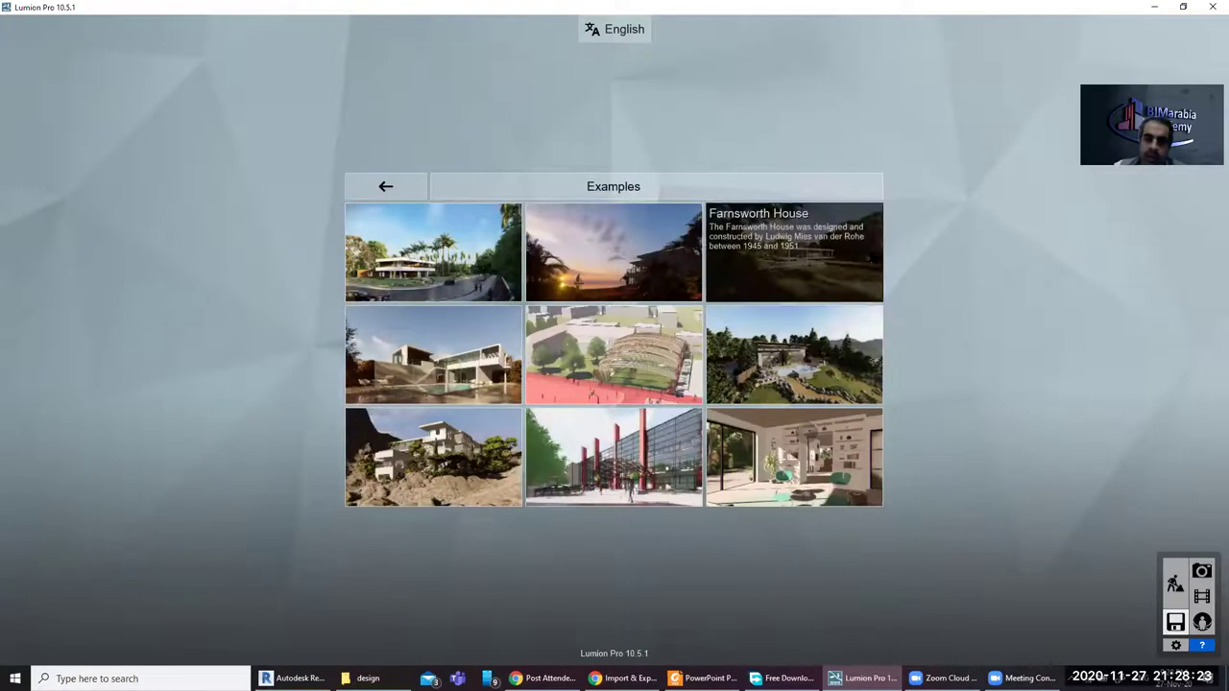
mouse_move(794, 252)
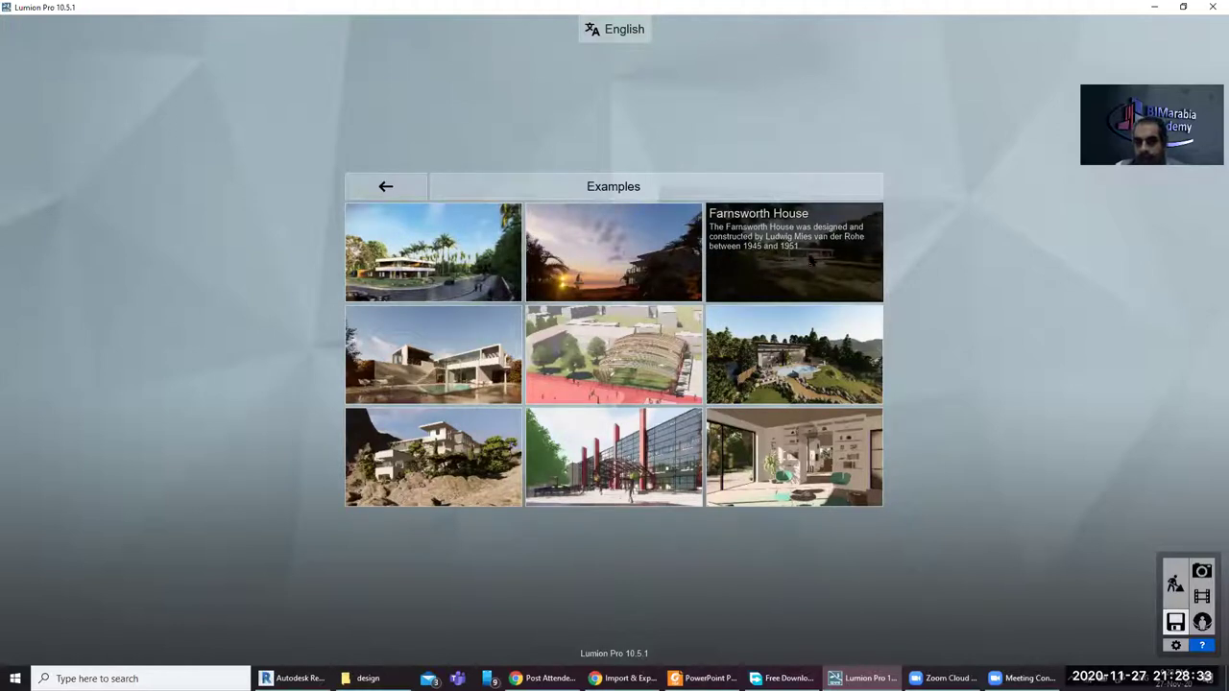
left_click(811, 258)
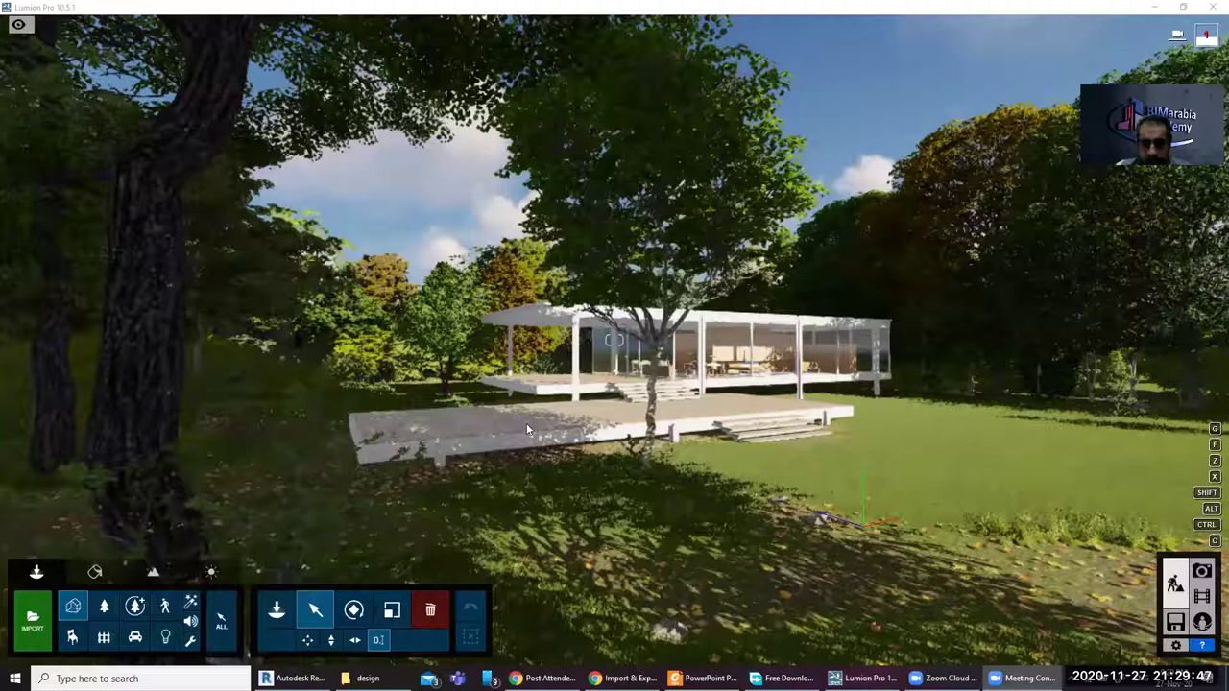
Step: Move the camera up close to the front of the glass house and select the house model
left_click(728, 416)
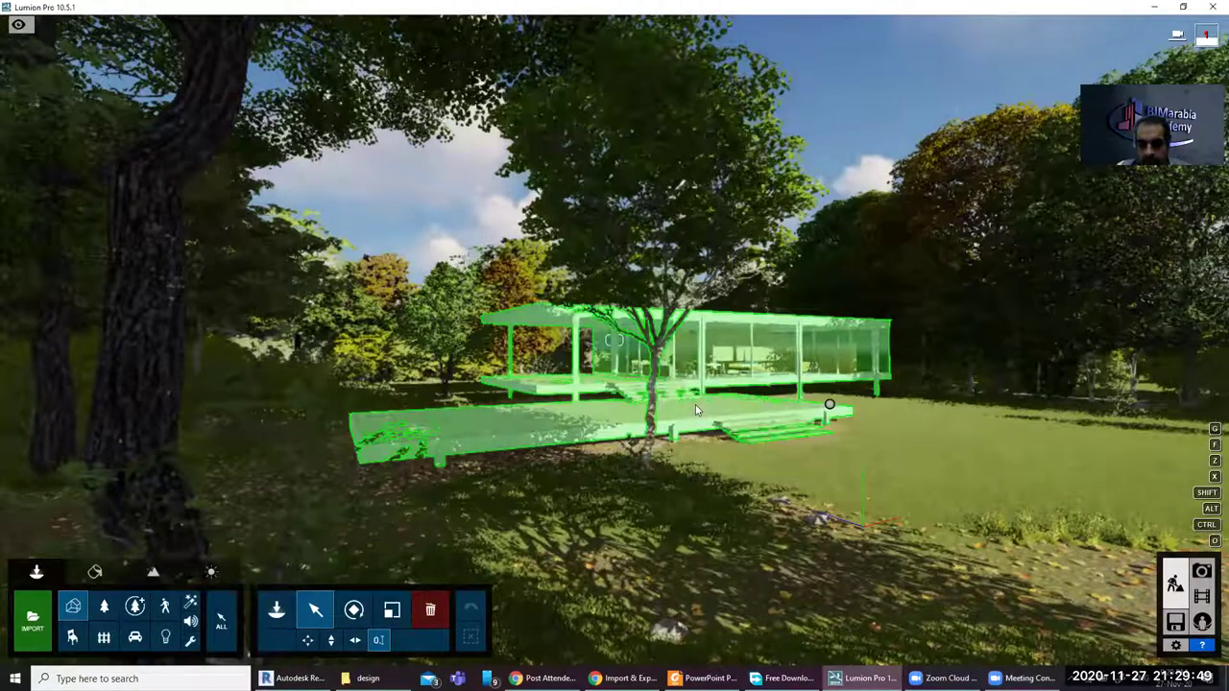
scroll(680, 402, "up", 2)
scroll(680, 402, "up", 2)
scroll(681, 406, "up", 2)
scroll(681, 406, "up", 4)
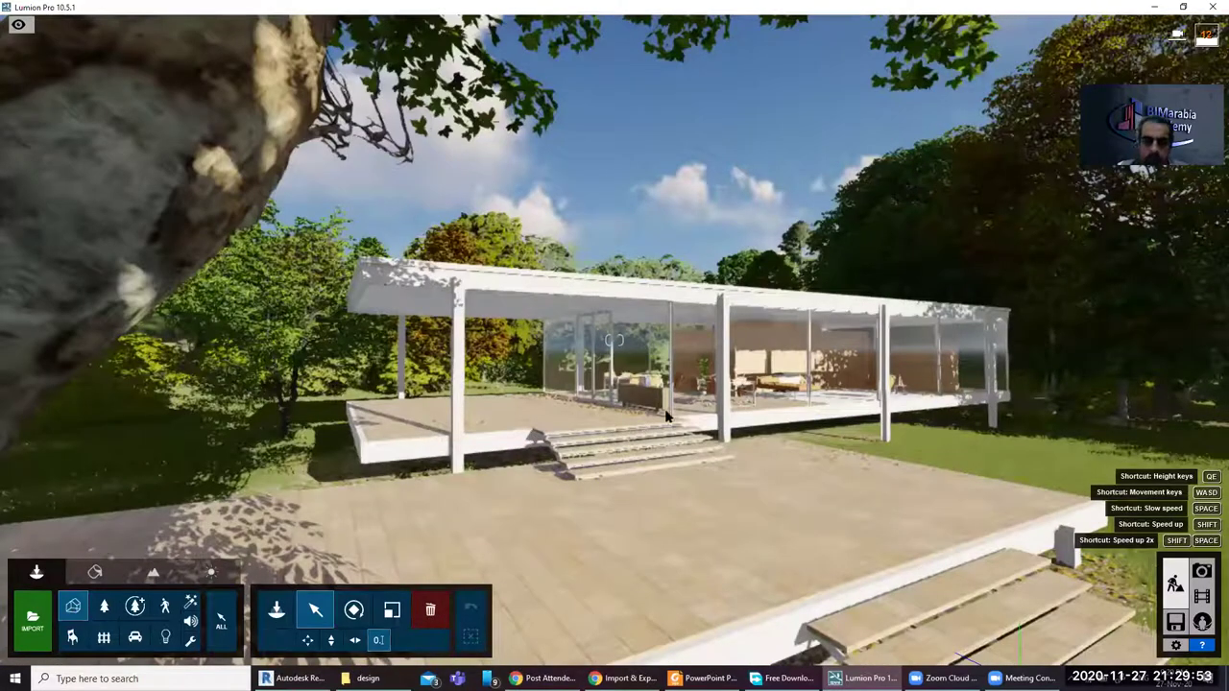
scroll(669, 418, "up", 3)
right_click_drag(653, 426, 537, 426)
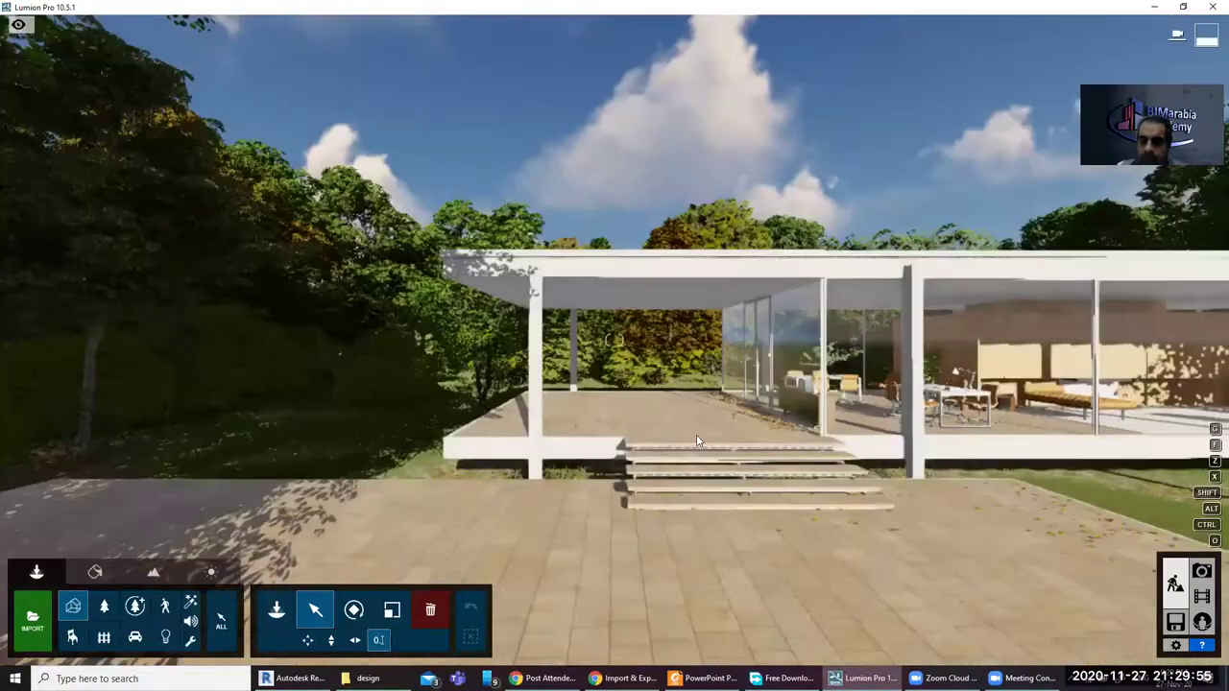
scroll(614, 340, "down", 5)
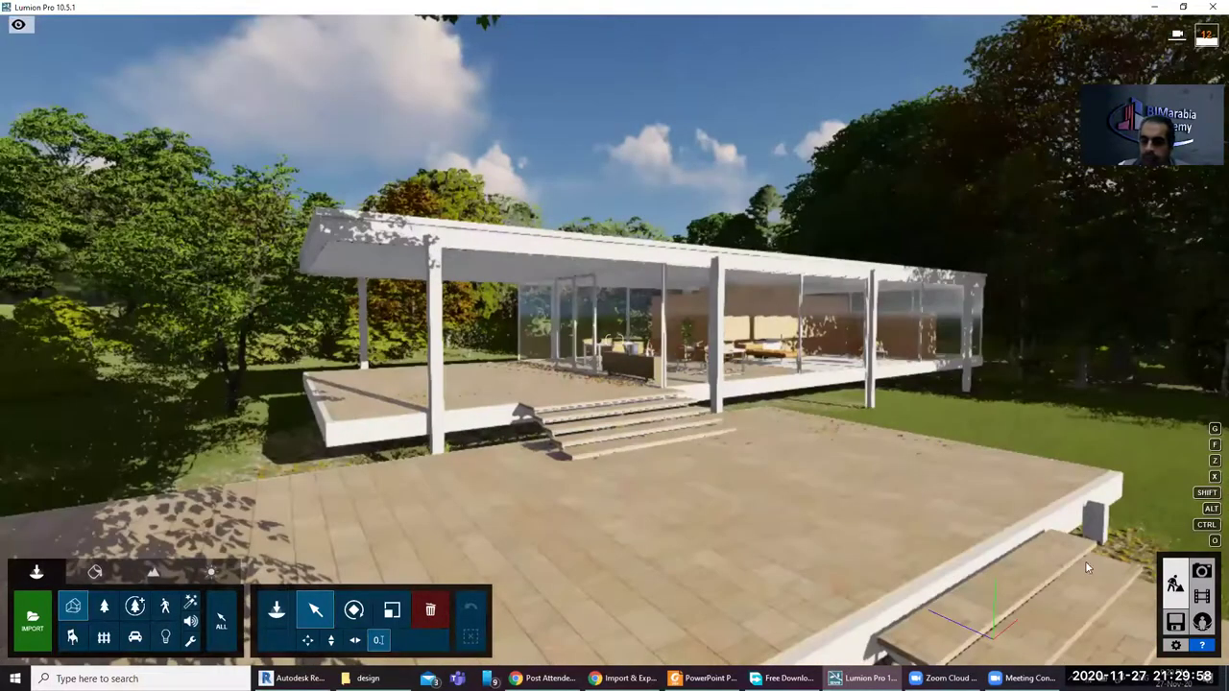
left_click(934, 421)
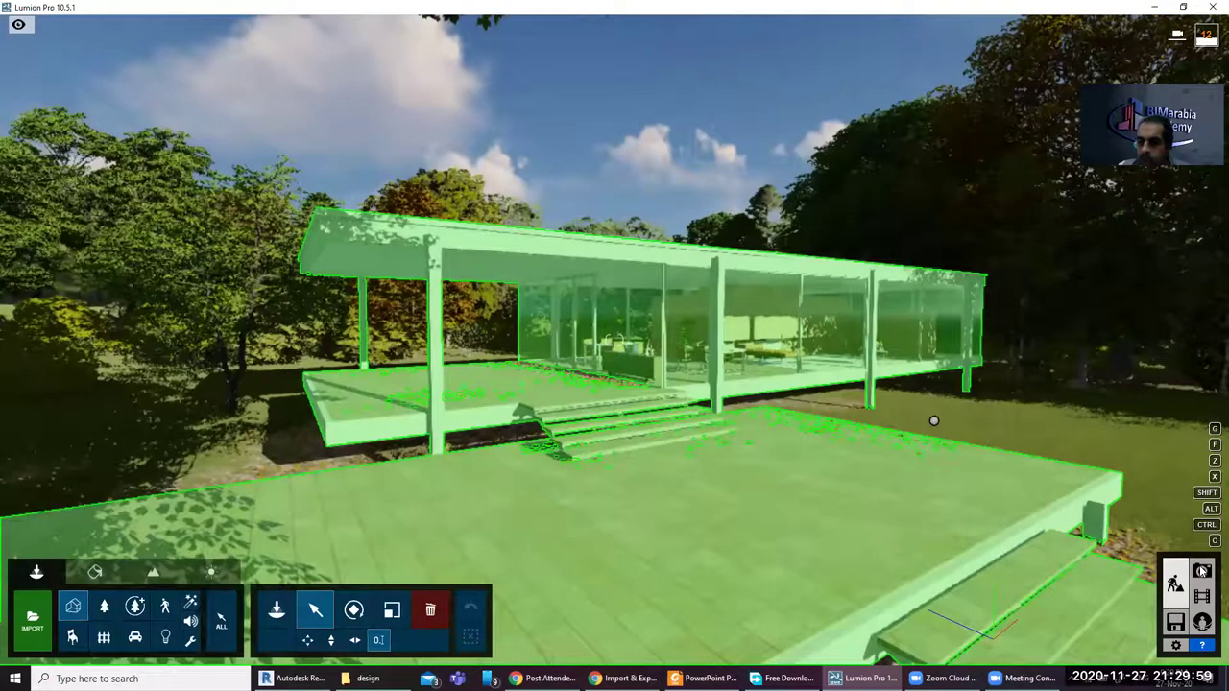
Step: Switch Lumion to Photo mode, then open a new tab in Chrome
left_click(1201, 572)
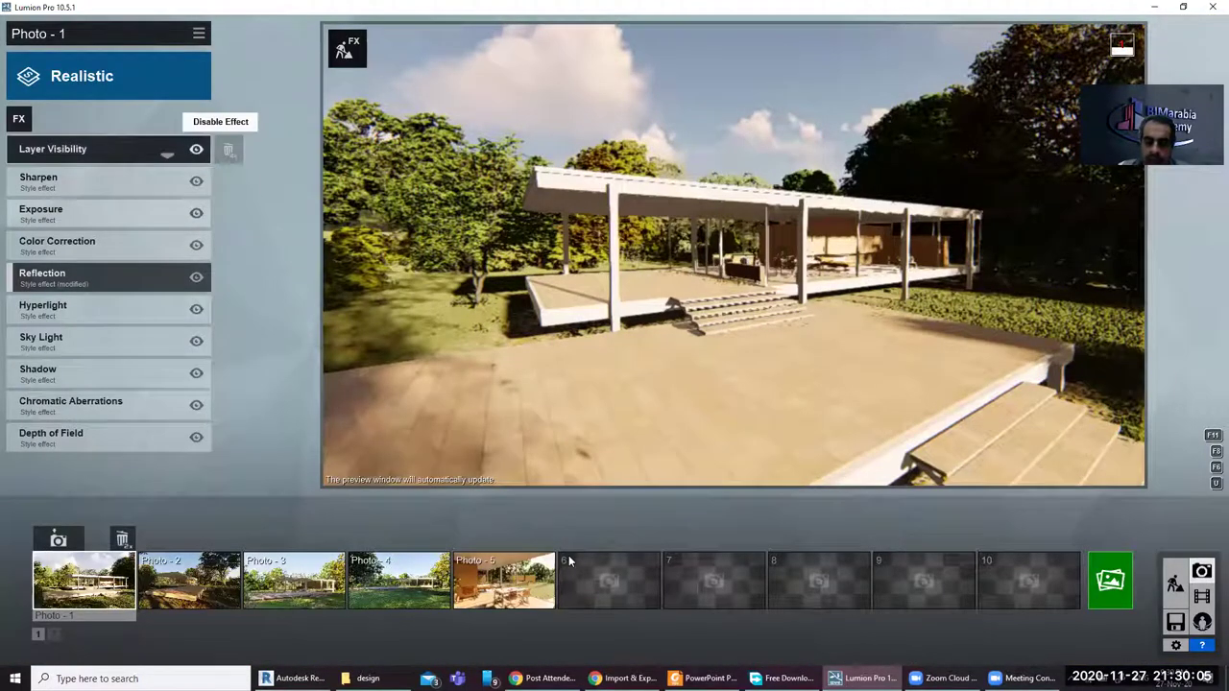
mouse_move(609, 580)
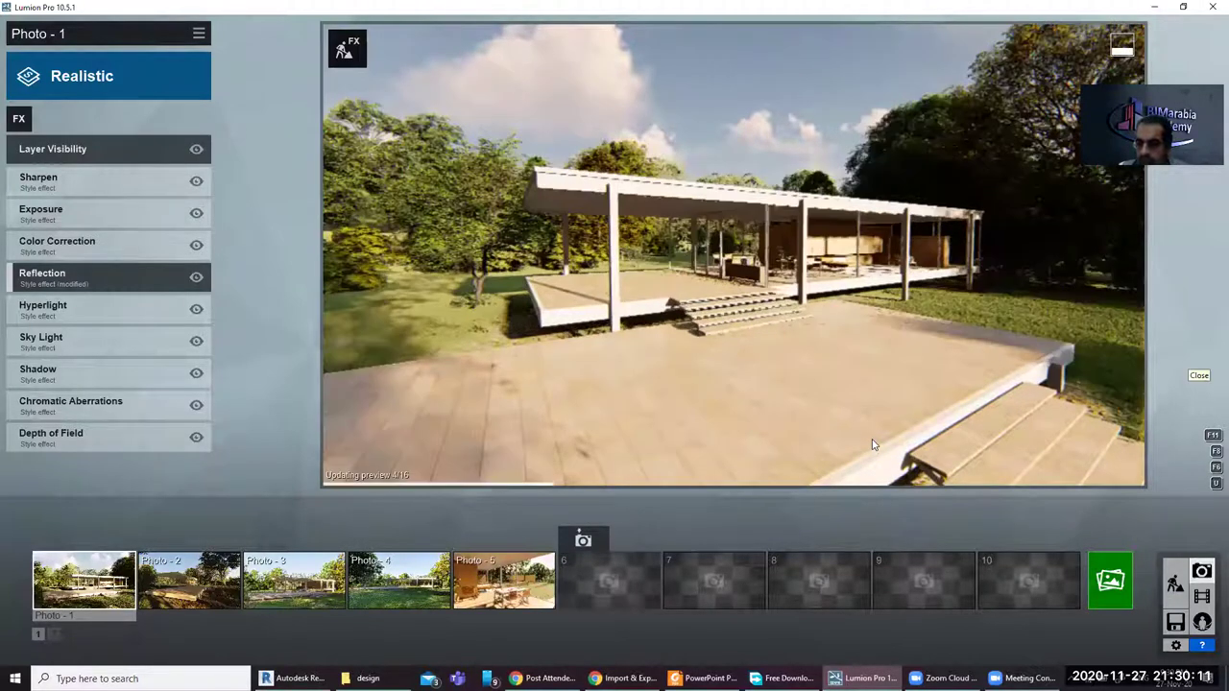
mouse_move(733, 384)
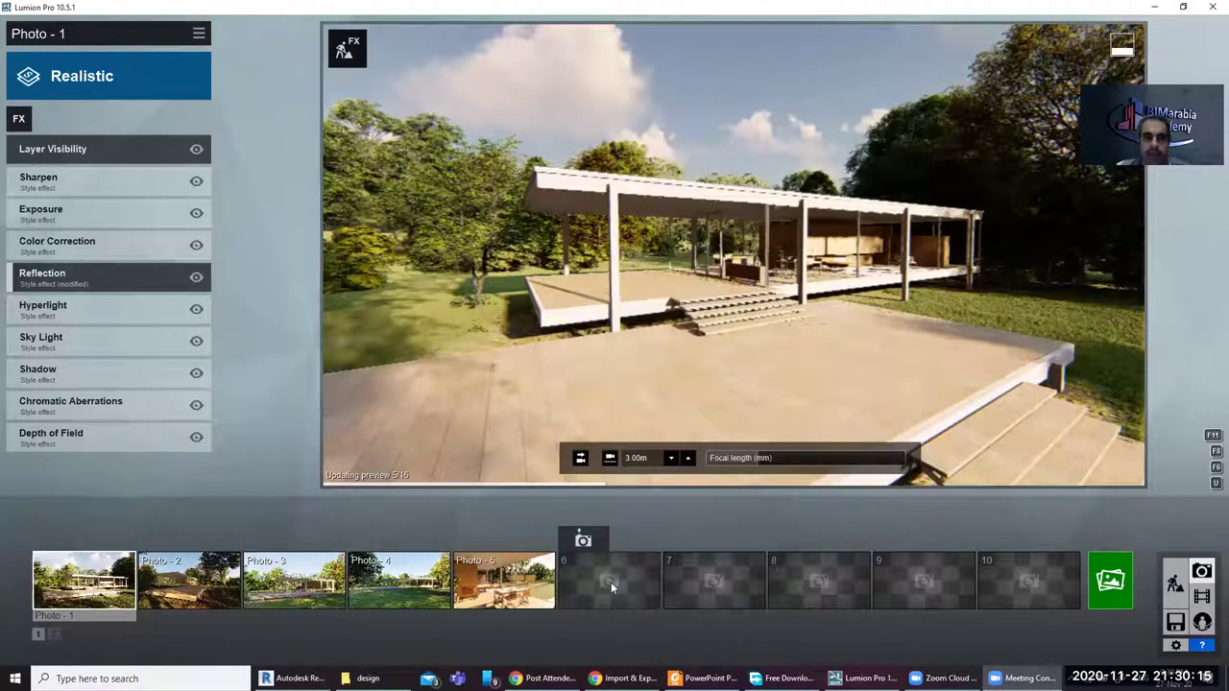
left_click(624, 677)
left_click(173, 11)
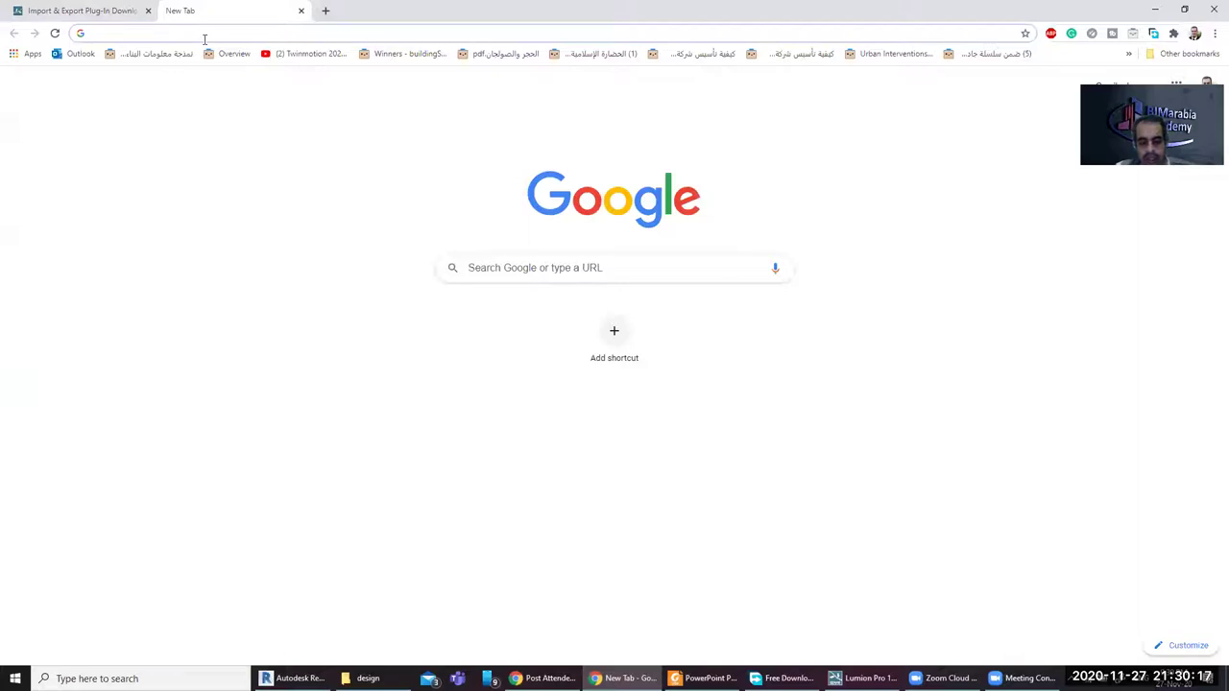
Step: Open the getintopc site from the Chrome address-bar suggestions
type("gr")
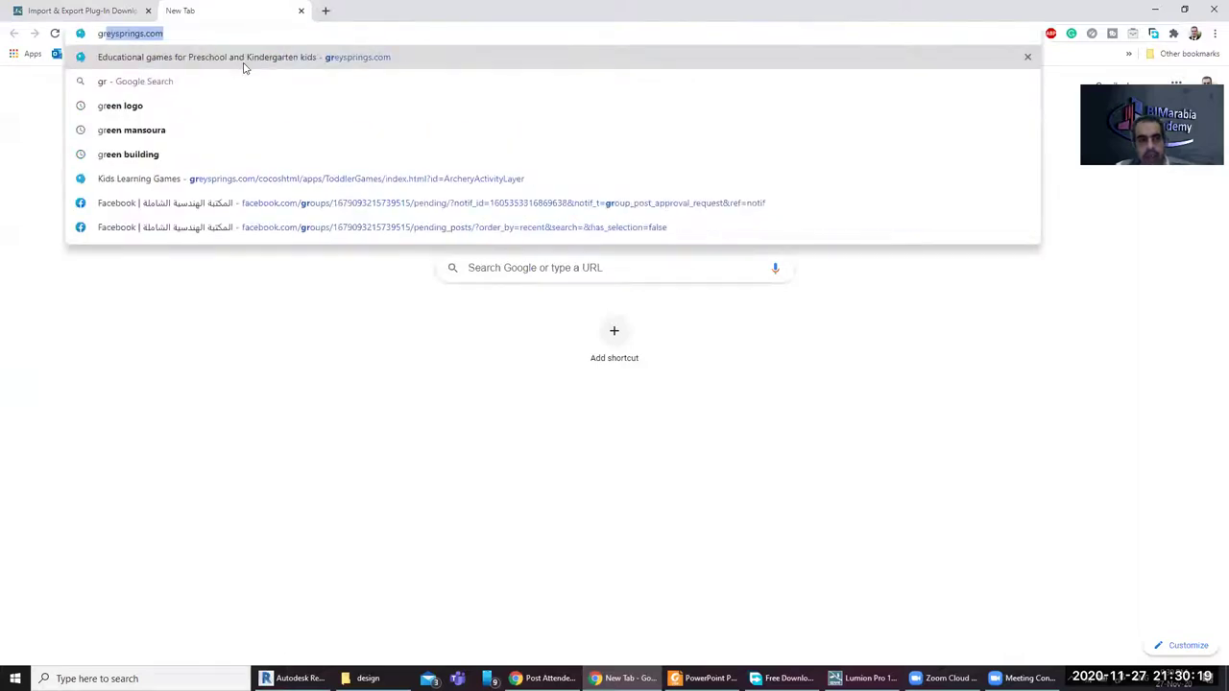
key("BackSpace")
key("BackSpace")
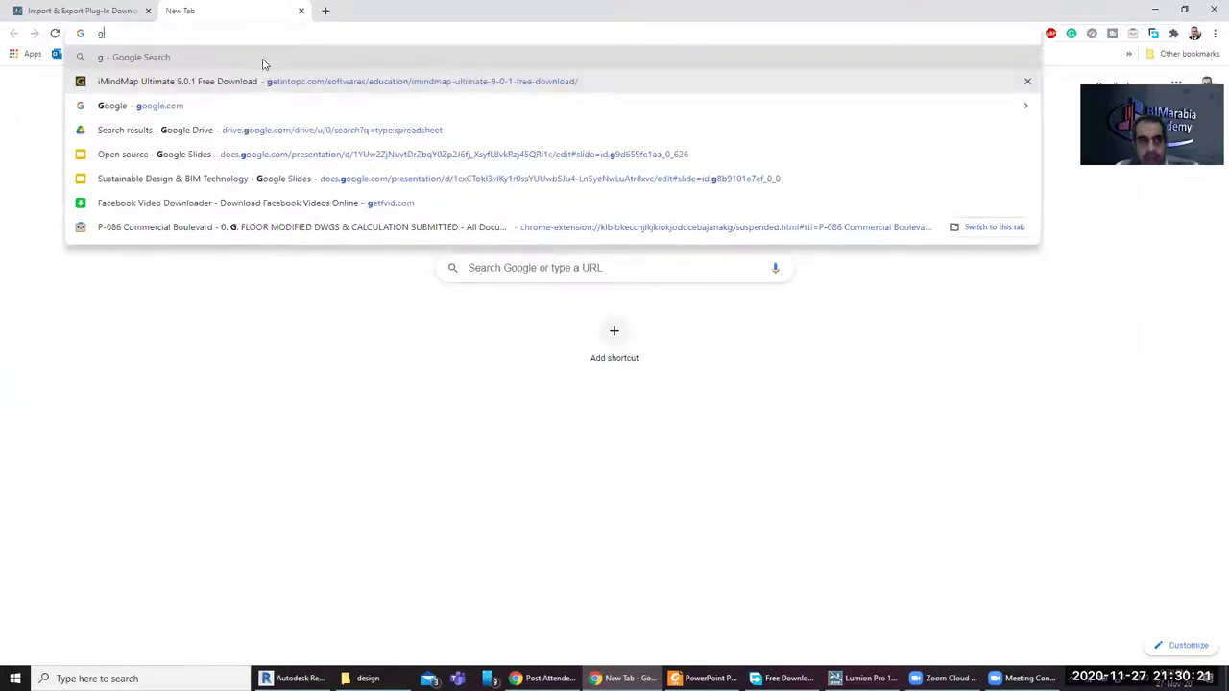
key("Down")
key("Return")
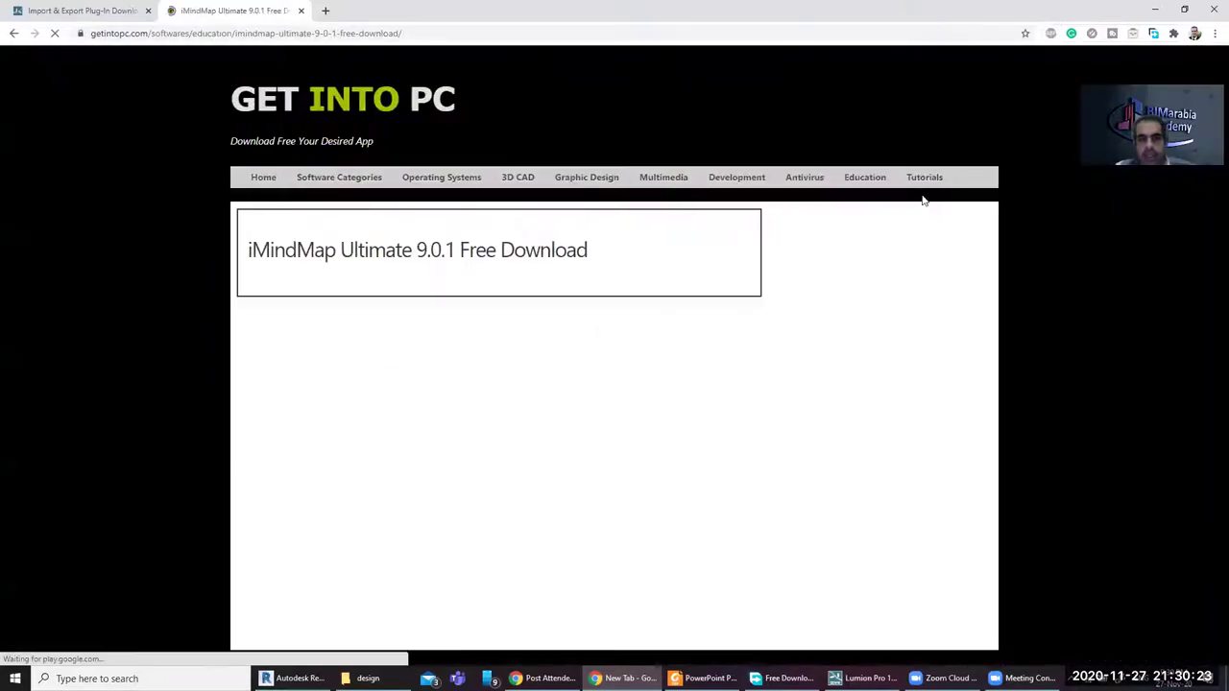
Step: Search the getintopc site for 'lumion', then return to Lumion
left_click(888, 230)
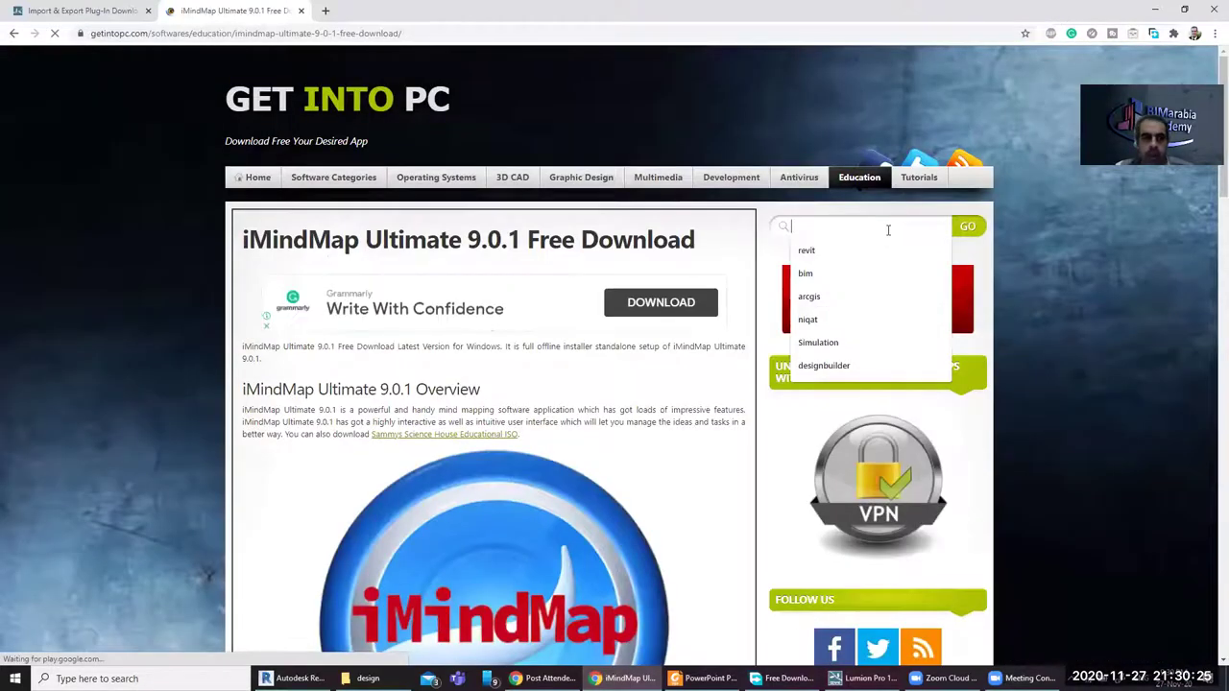
type("lumion")
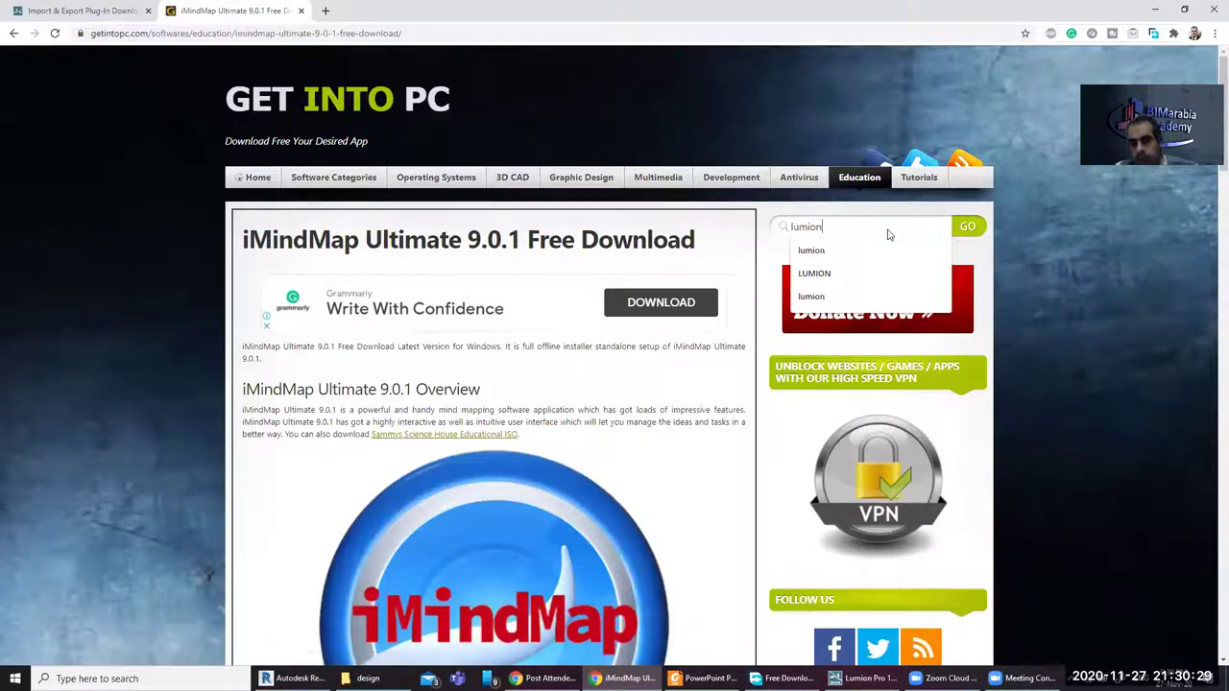
key("Return")
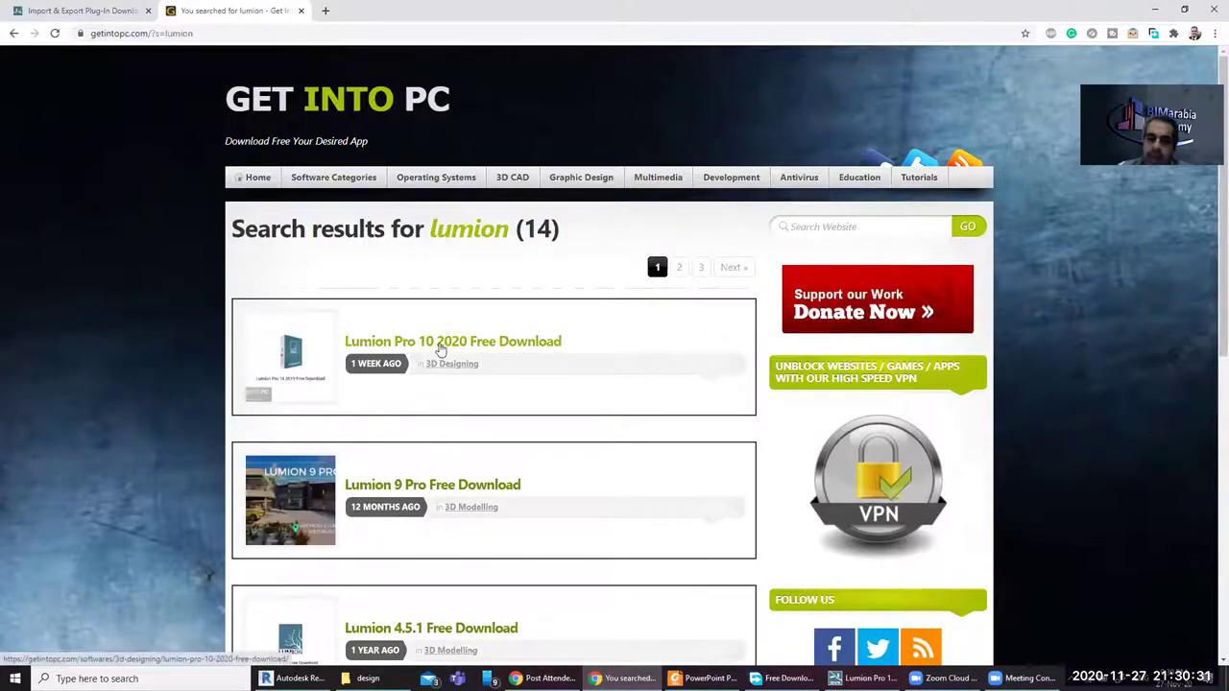
key("alt+Tab")
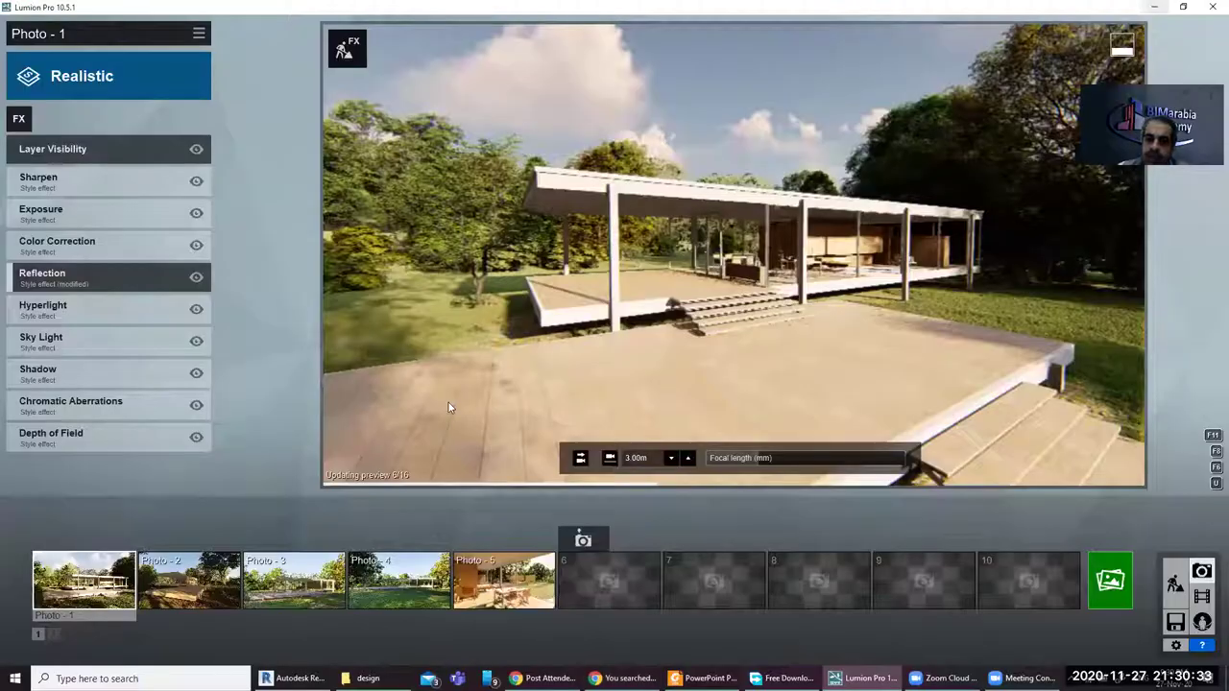
mouse_move(734, 459)
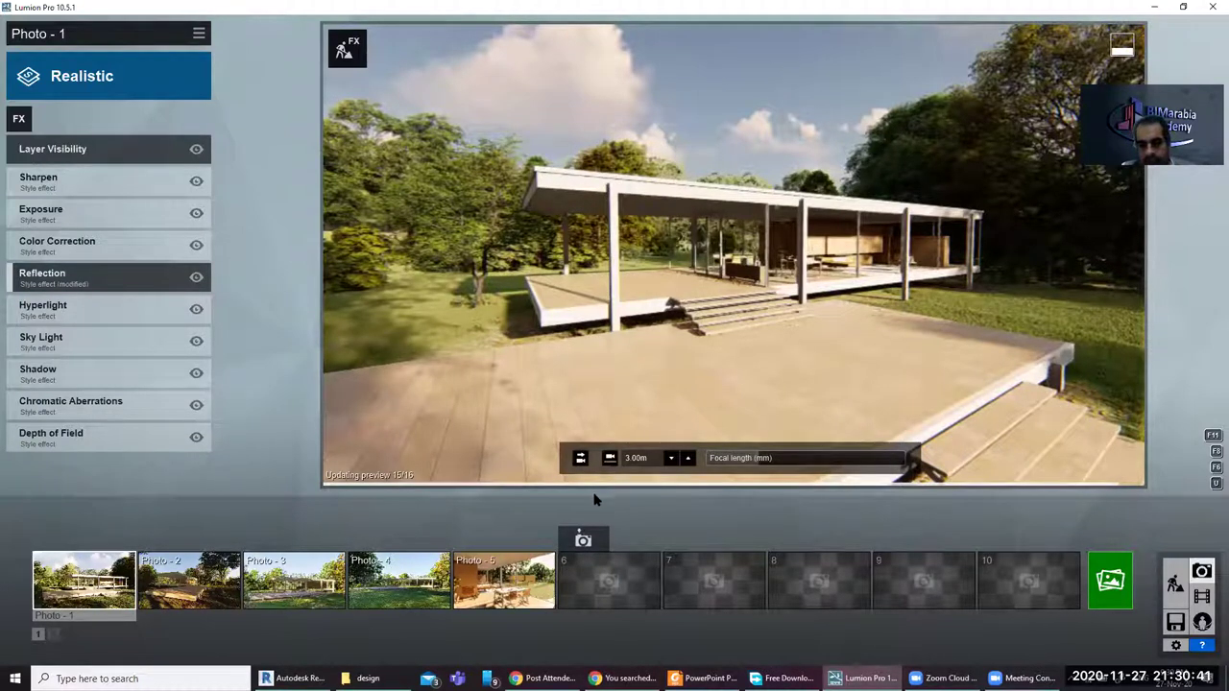
Step: Start Photo 6 with a horizontal, level camera at 1.60m eye height
left_click(608, 581)
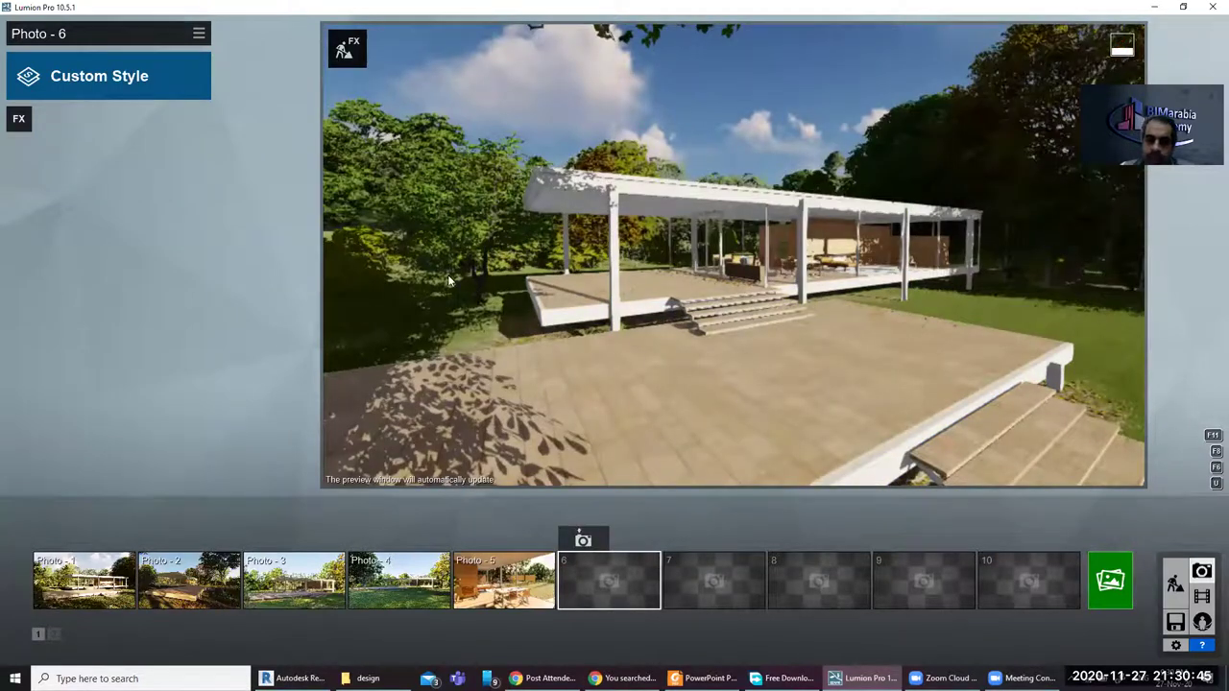
left_click(581, 459)
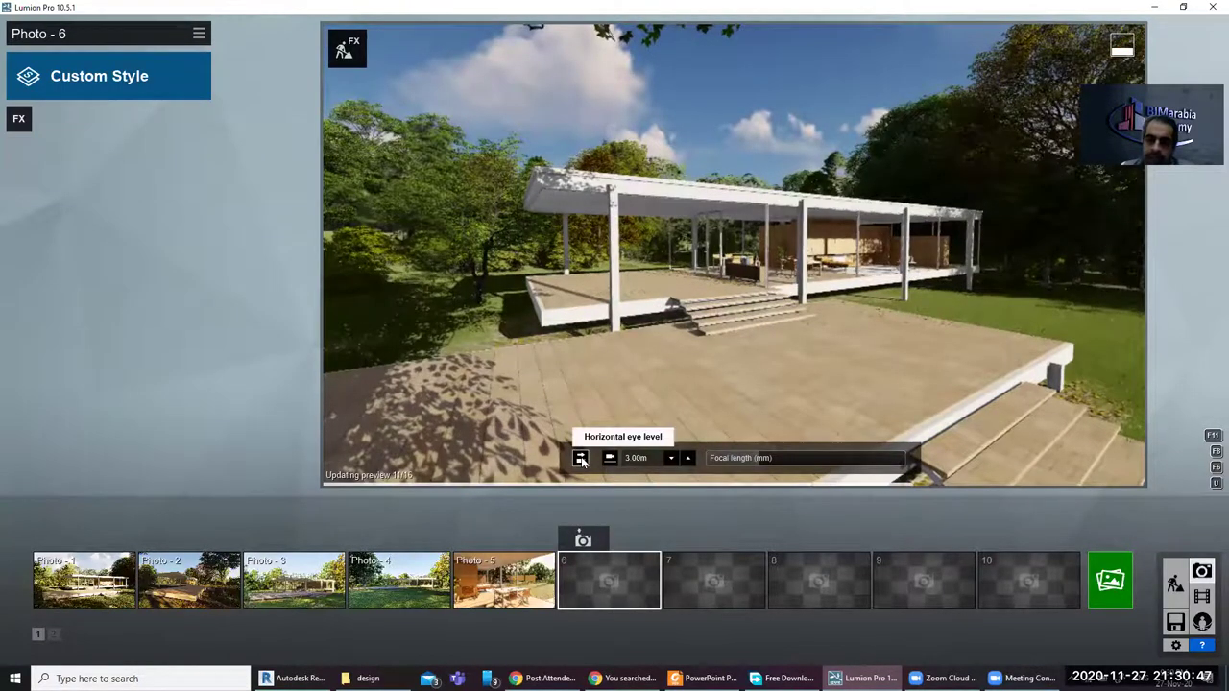
left_click(580, 459)
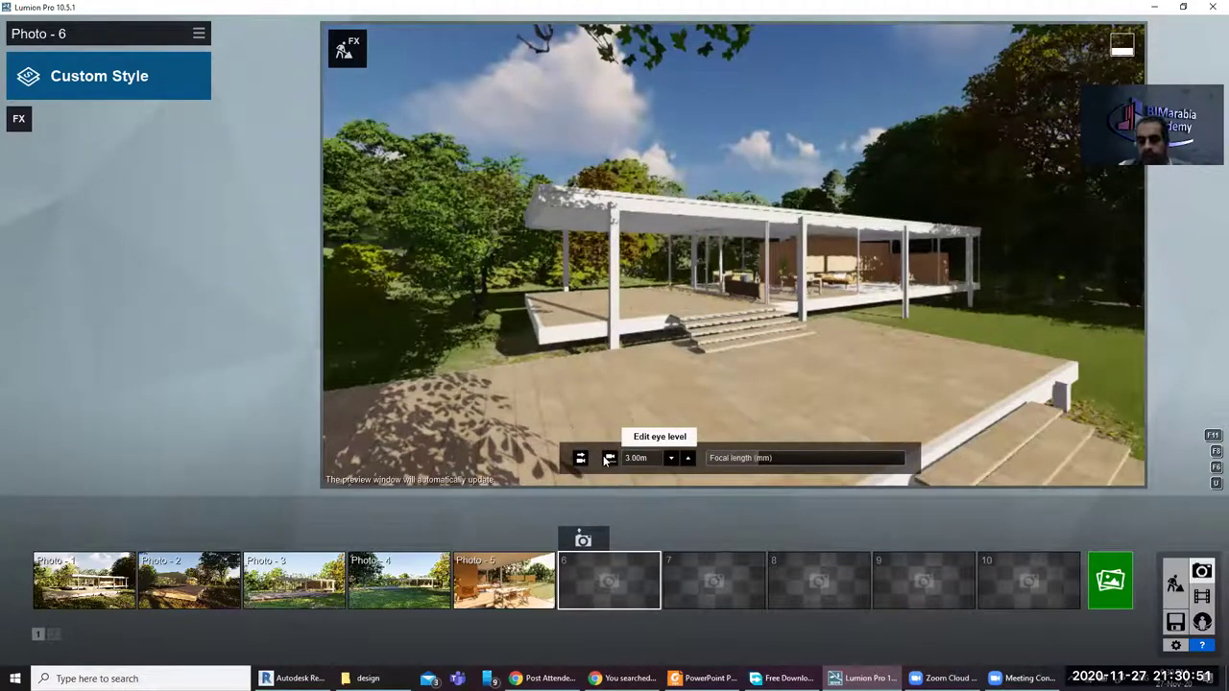
left_click(609, 458)
left_click(610, 459)
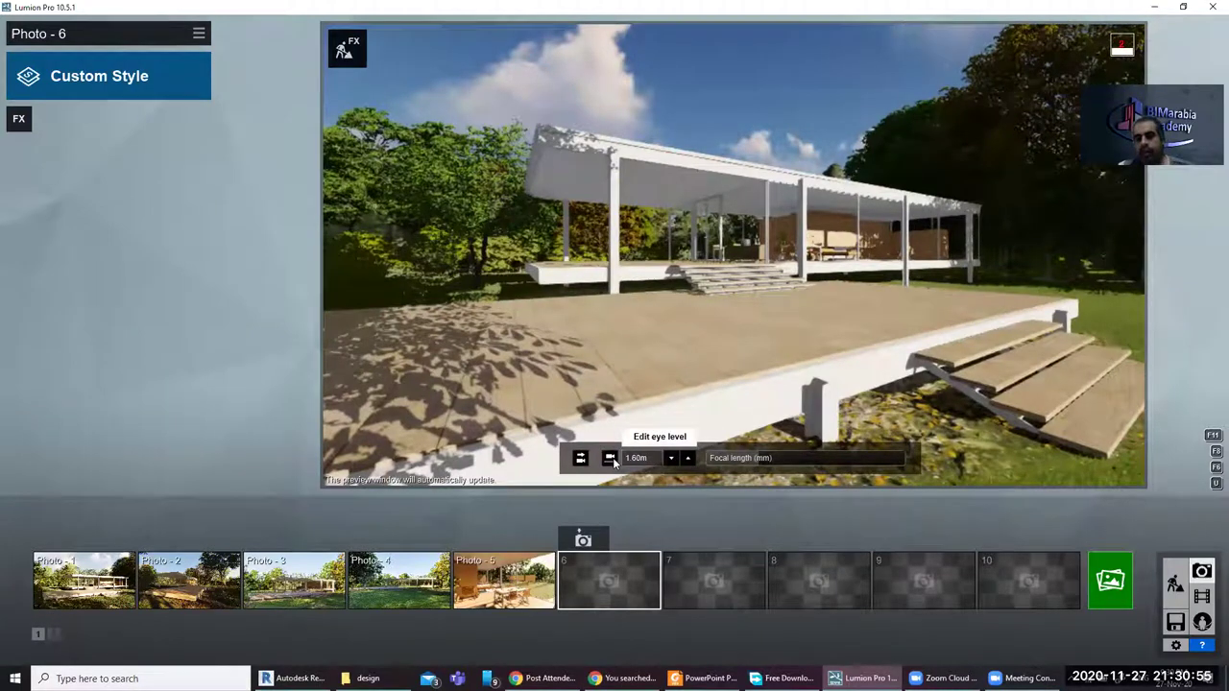
left_click(610, 459)
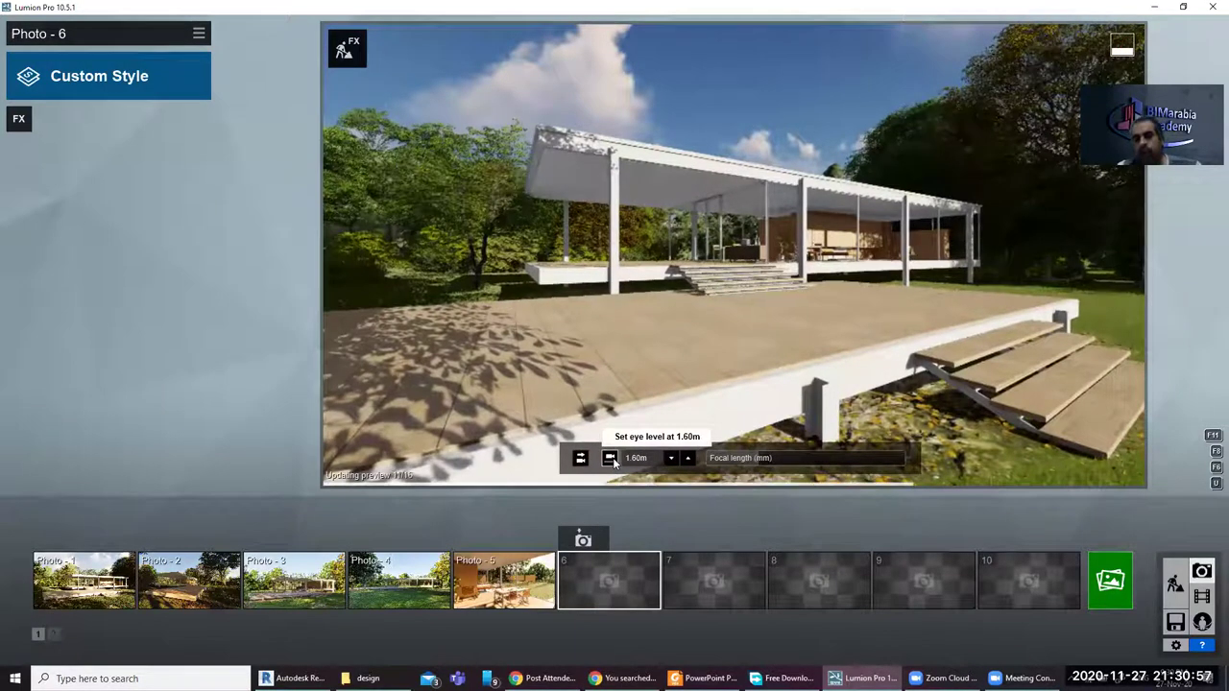
Step: Adjust Photo 6's focal length, starting from 36.7mm, to frame the house
left_click(757, 456)
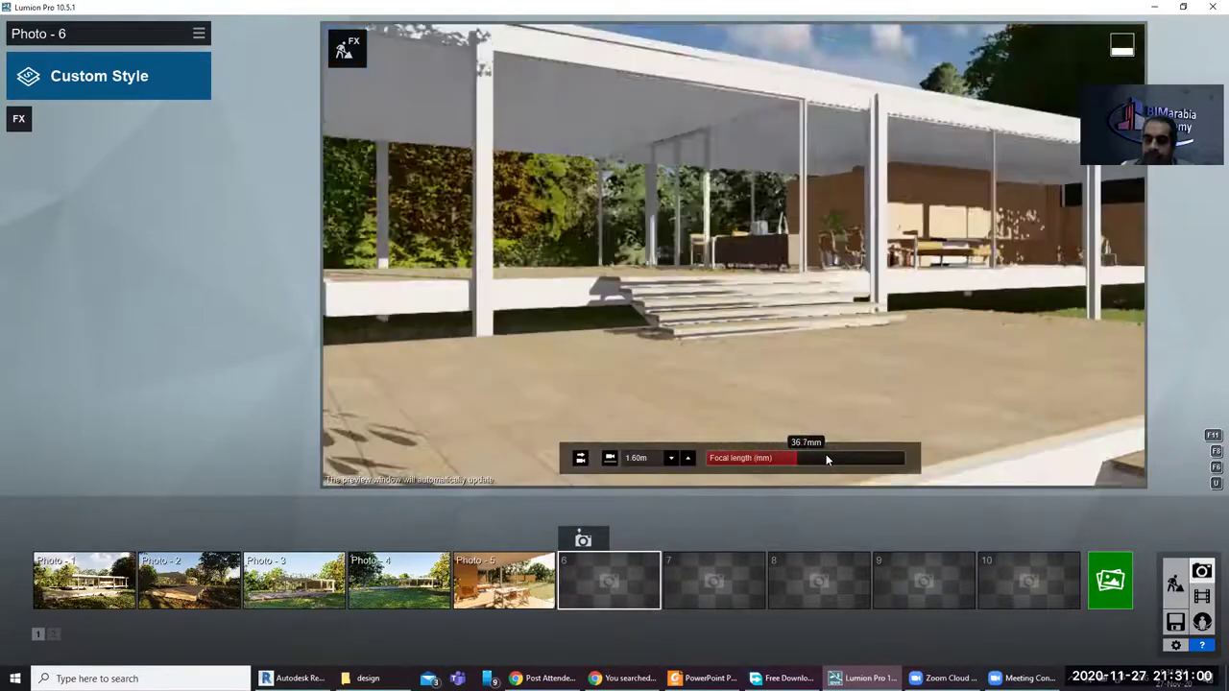
mouse_move(827, 460)
left_mouse_down()
mouse_move(891, 459)
mouse_move(727, 460)
left_mouse_up()
mouse_move(651, 245)
right_mouse_down()
mouse_move(640, 241)
mouse_move(769, 307)
mouse_move(800, 436)
right_mouse_up()
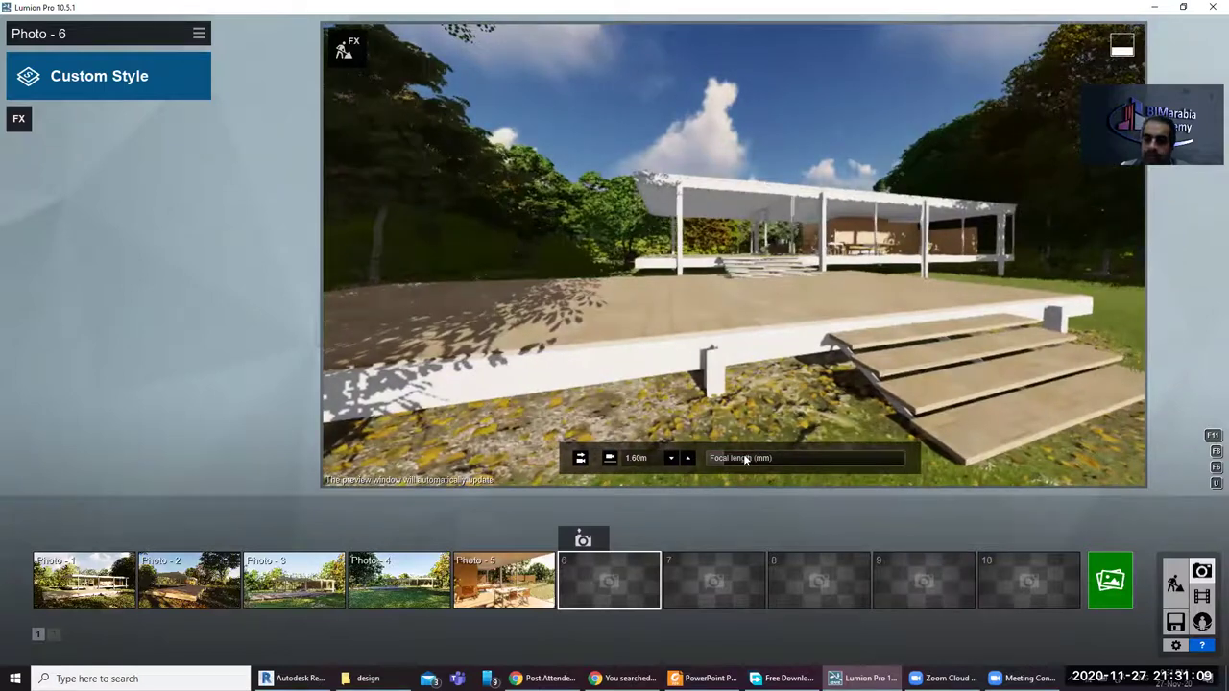
mouse_move(795, 458)
left_mouse_down()
mouse_move(907, 460)
mouse_move(712, 465)
left_mouse_up()
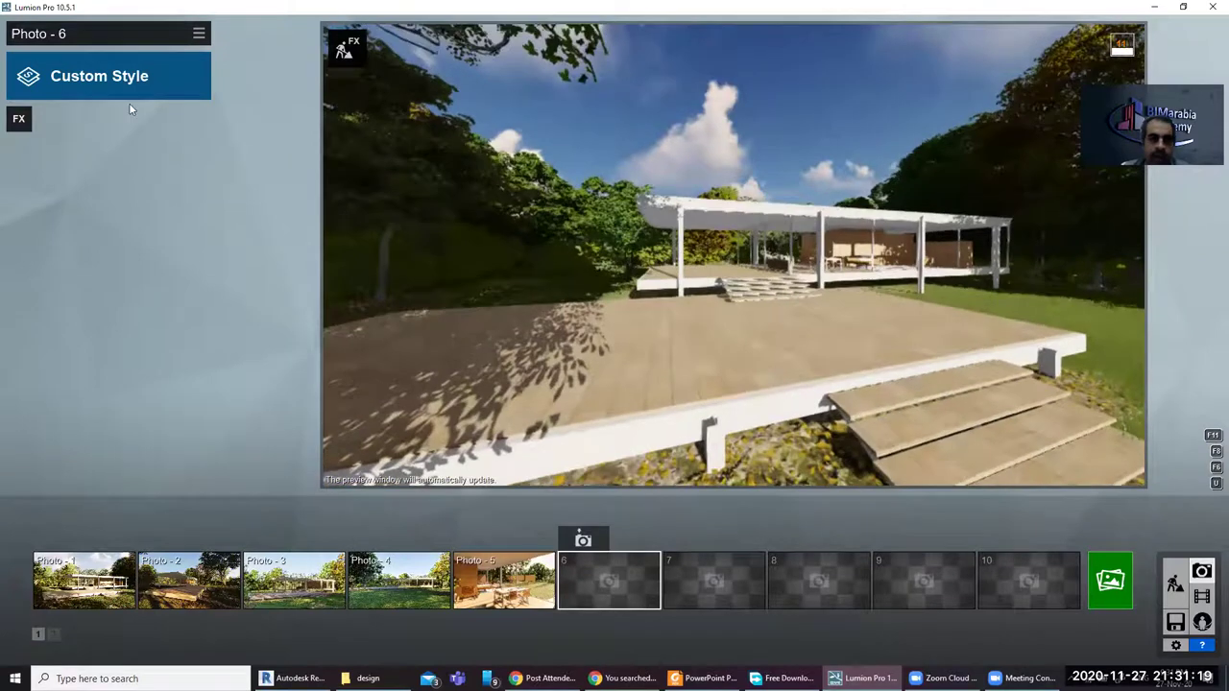
Step: Try the Realistic style on Photo 6, then apply the Daytime style
left_click(152, 80)
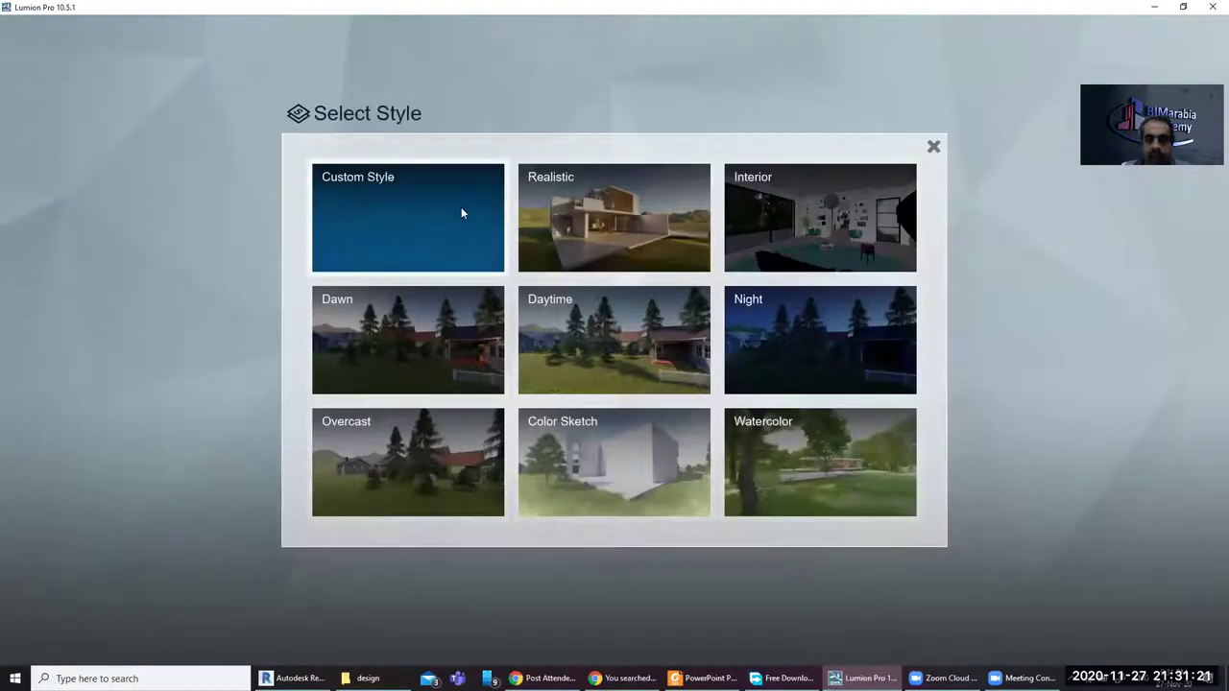
left_click(609, 205)
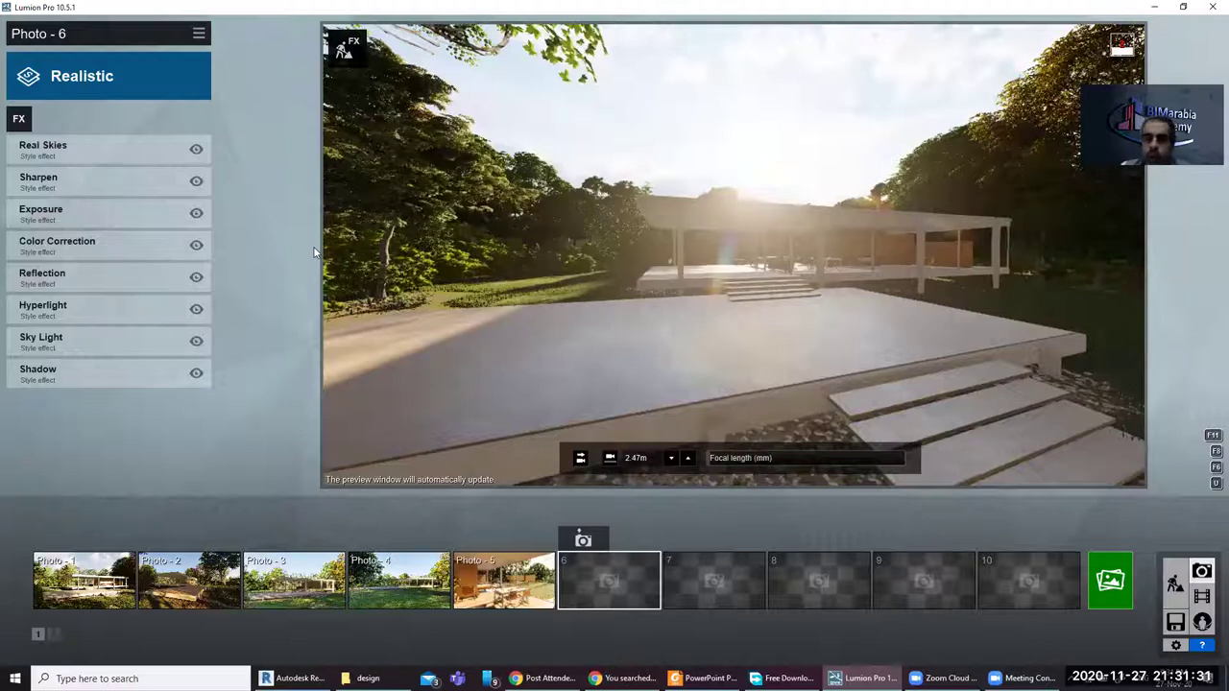
left_click(170, 91)
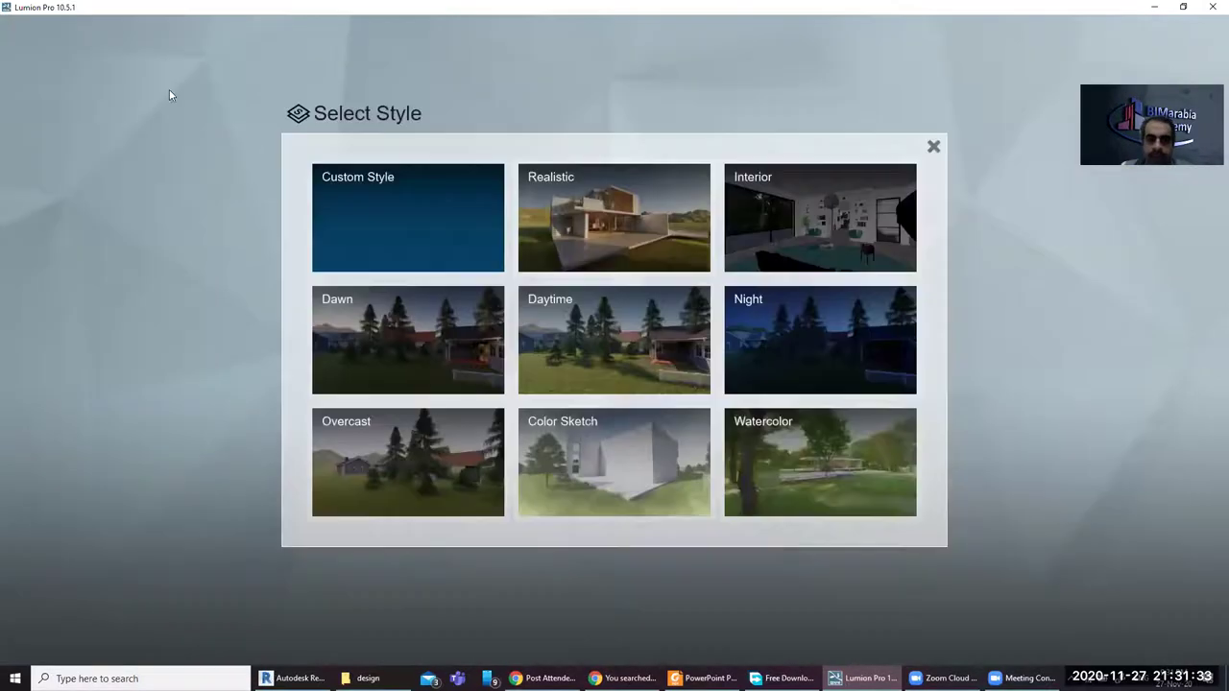
left_click(602, 344)
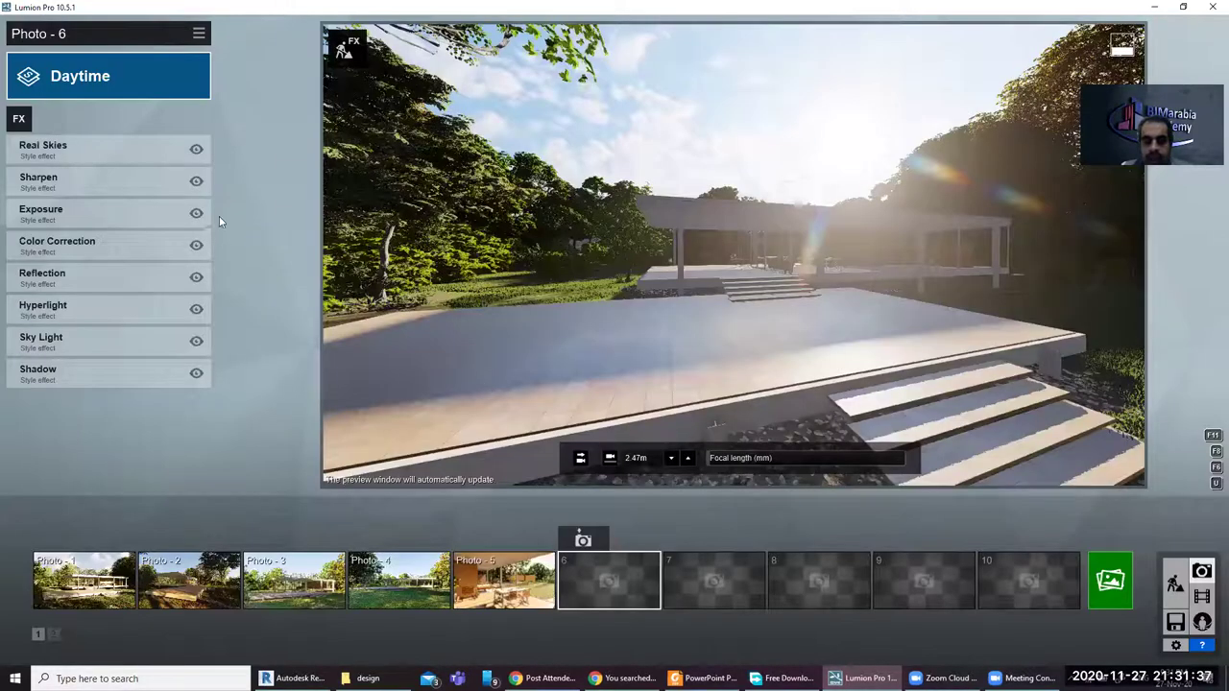
left_click(88, 86)
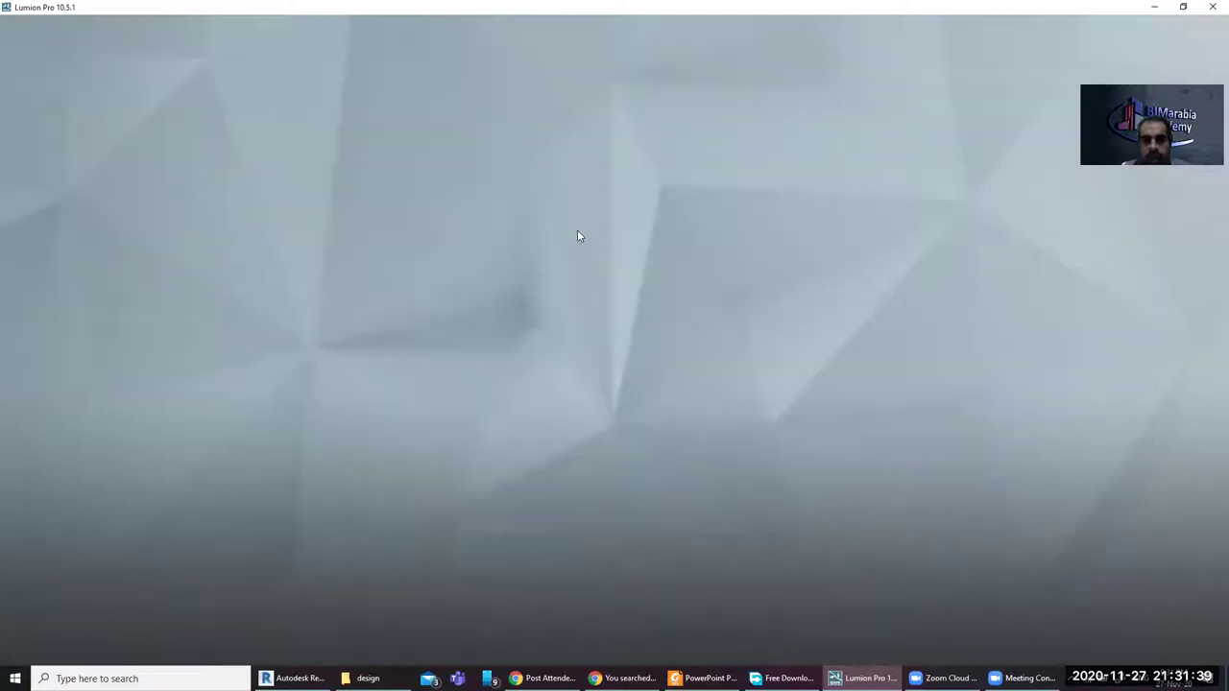
Step: Apply the Night style to Photo 6 and review its dusky blue preview
left_click(807, 335)
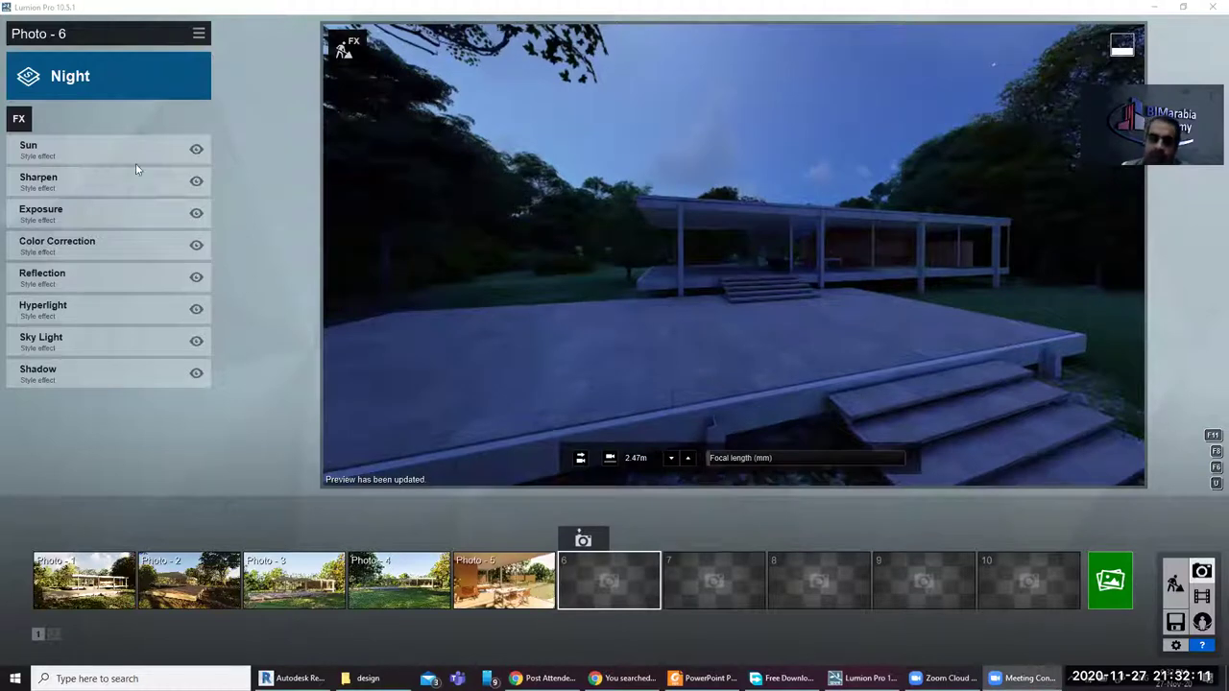
left_click(69, 81)
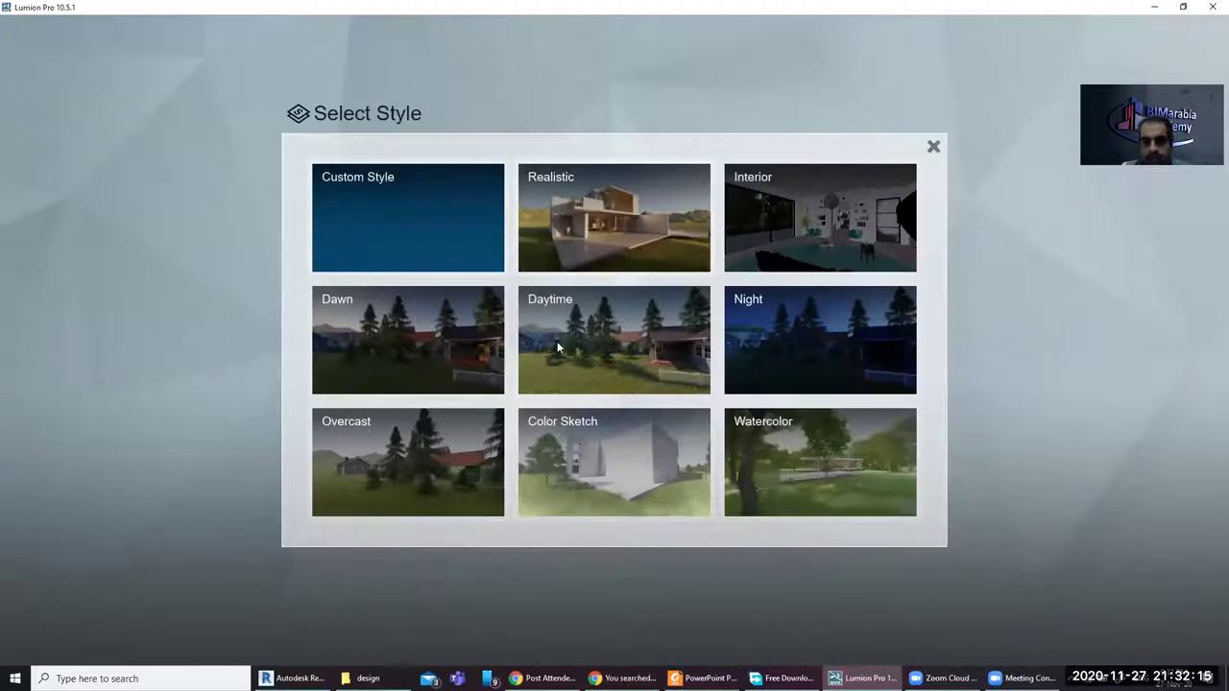
Step: Apply the Dawn style to Photo 6 and store the camera view in slot 6
left_click(391, 335)
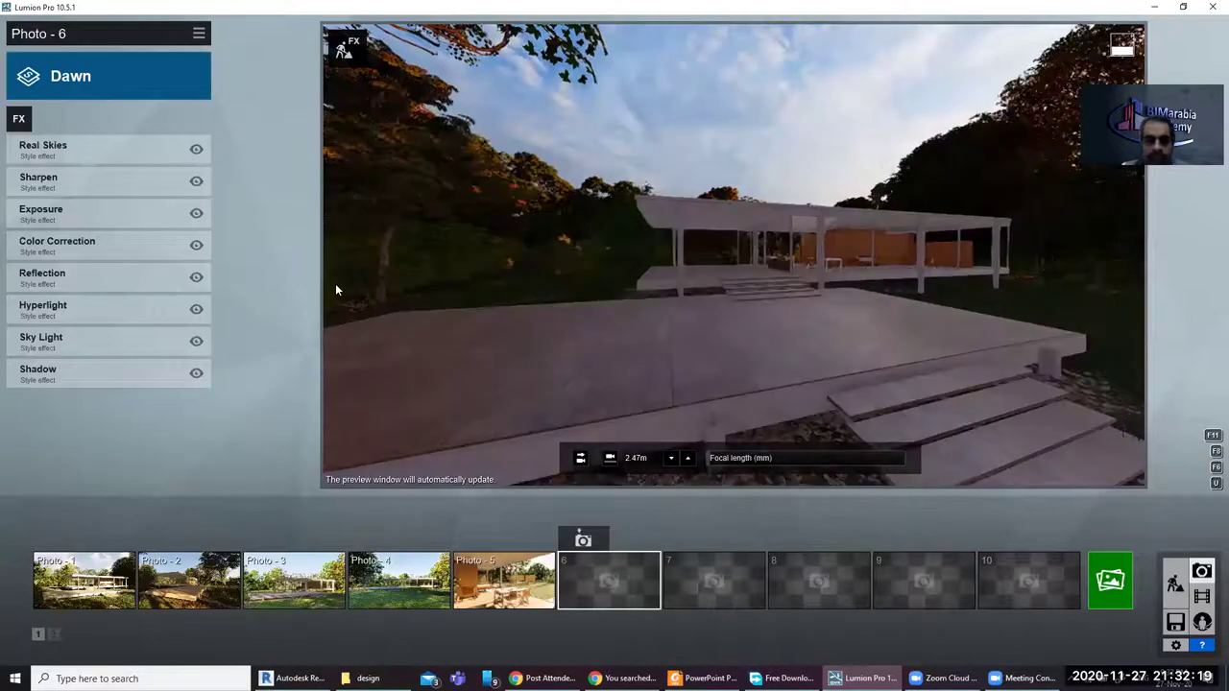
left_click(583, 540)
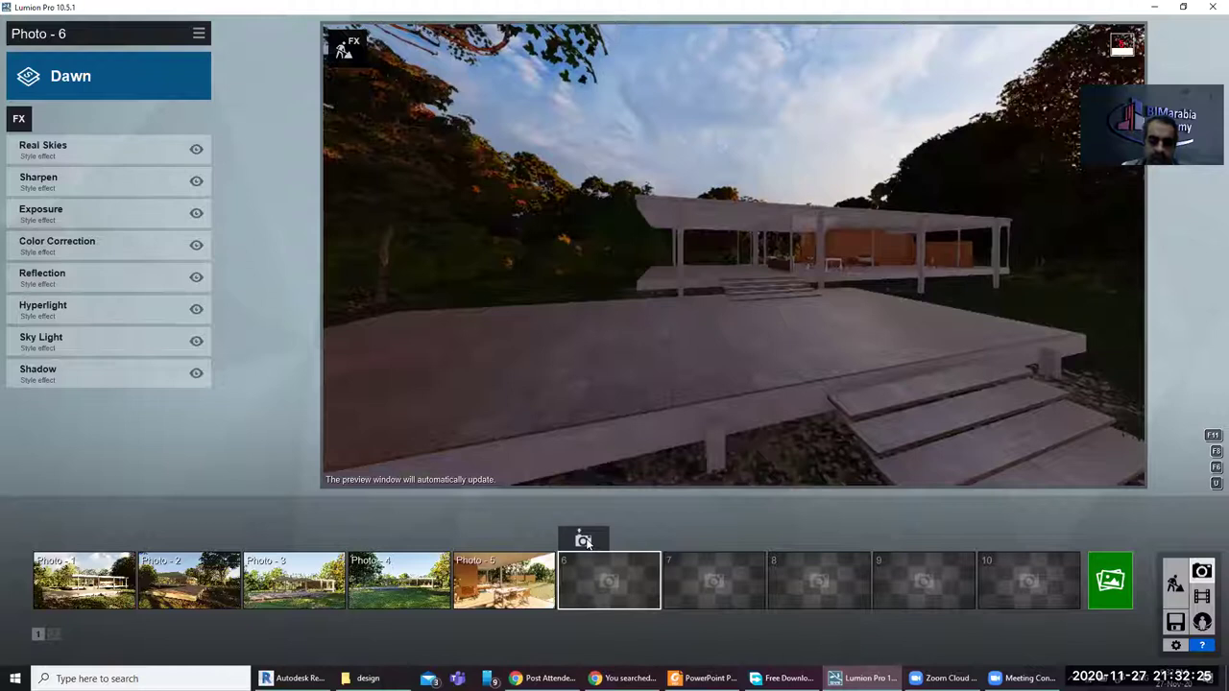
left_click(583, 540)
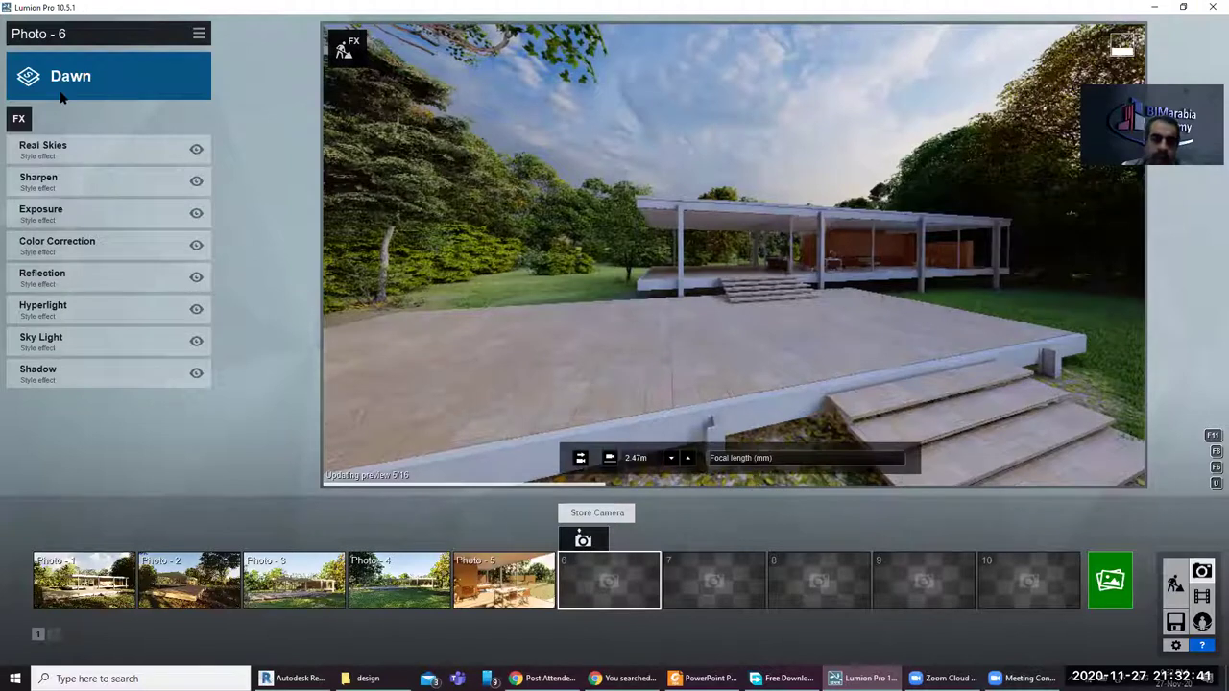
Step: Save Photo 6, store Photo 5's interior viewpoint as Photo 7, then reselect Photo 6
left_click(650, 586)
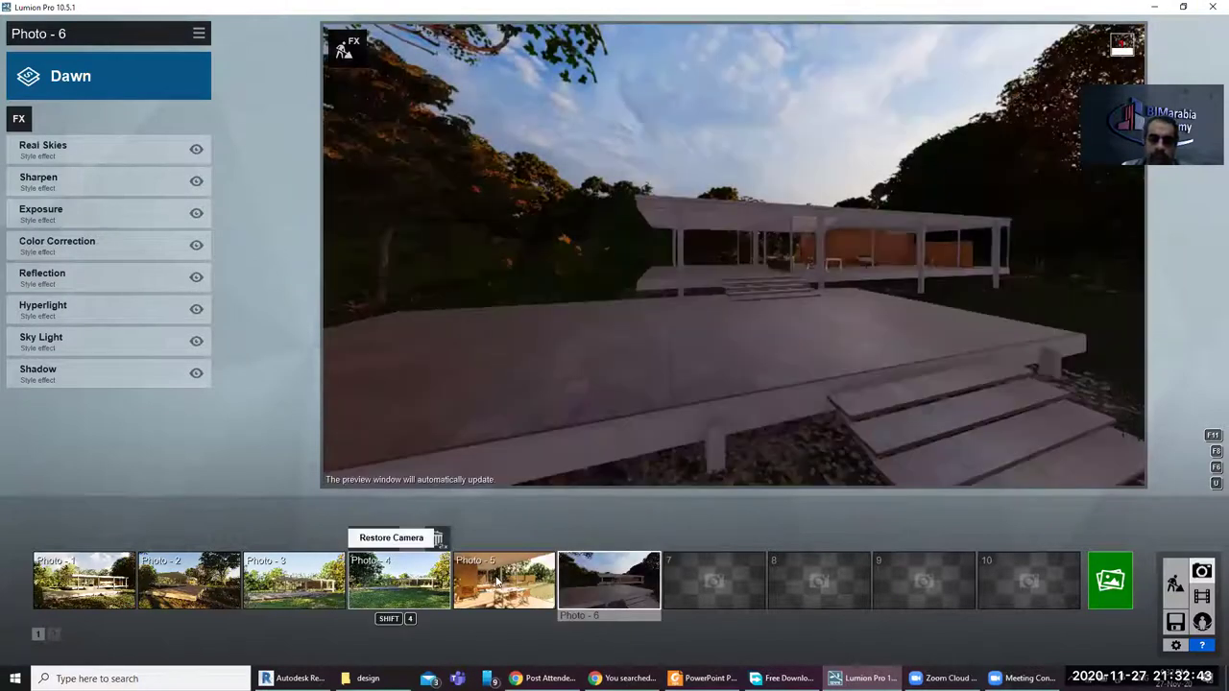
left_click(503, 580)
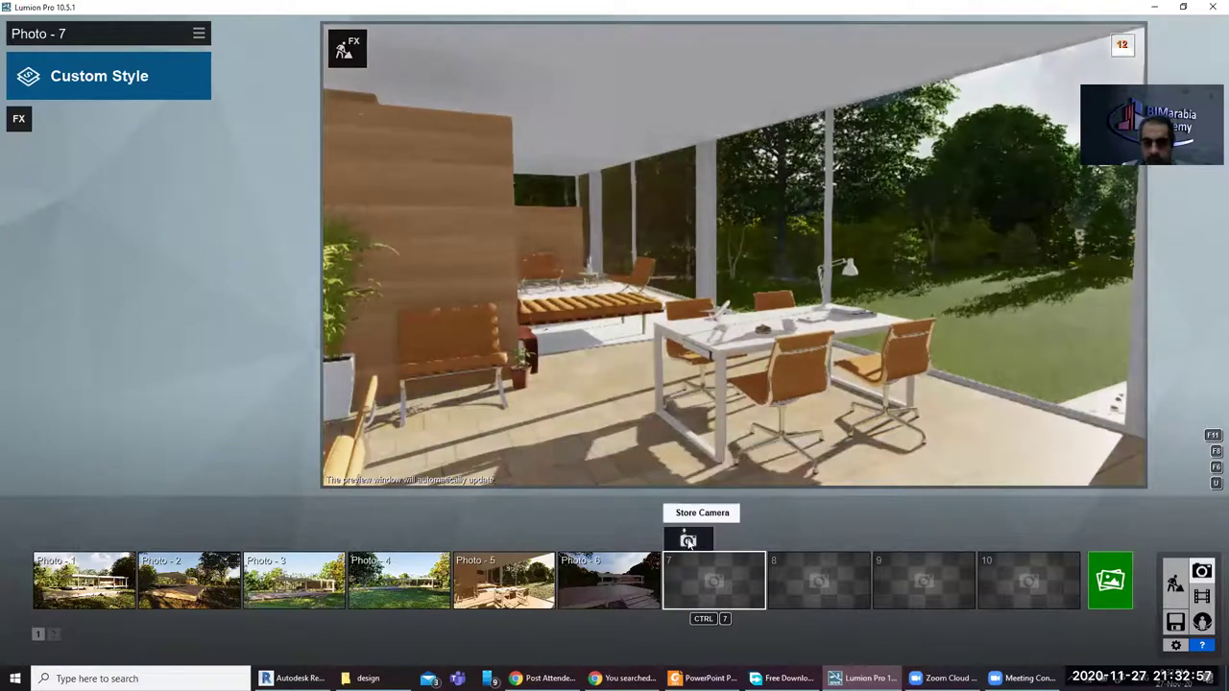
left_click(687, 540)
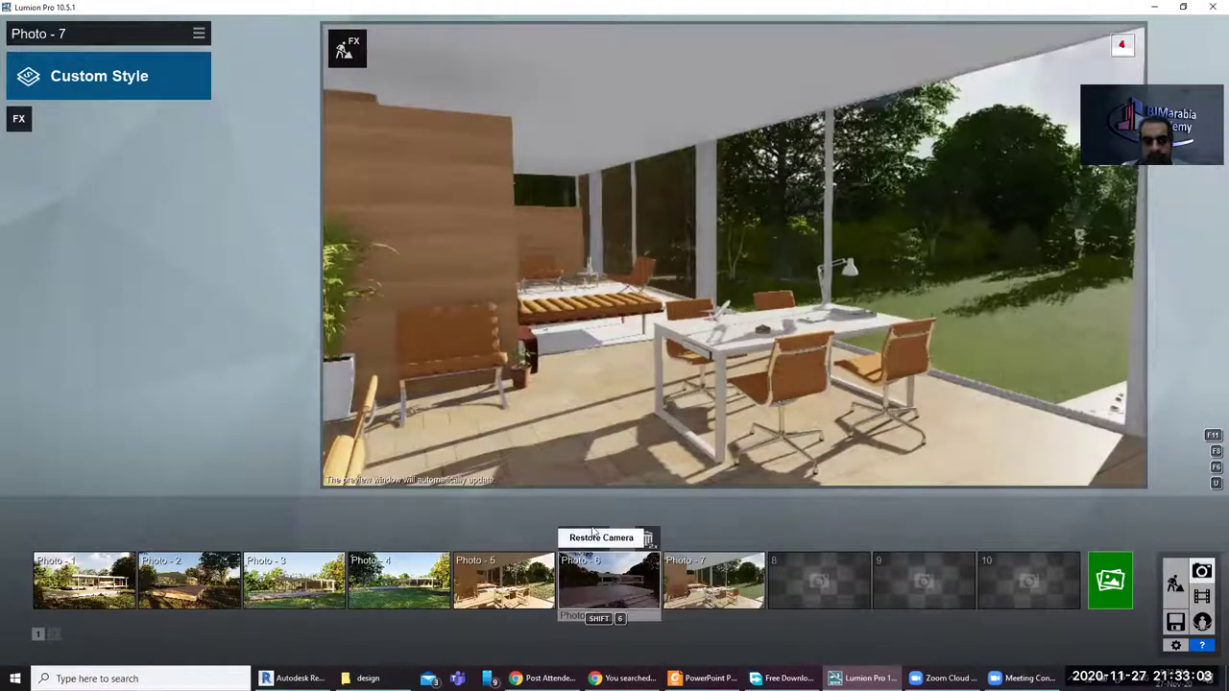
left_click(608, 581)
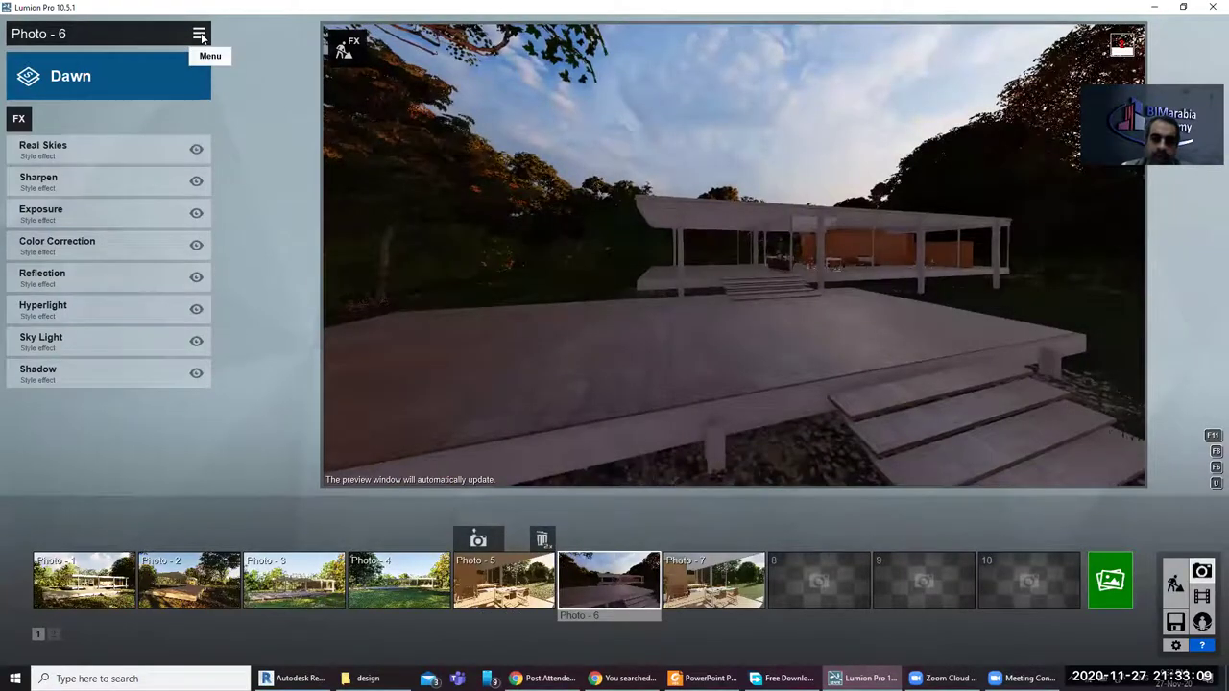
Step: Copy Photo 6's effects from its Edit menu
left_click(200, 34)
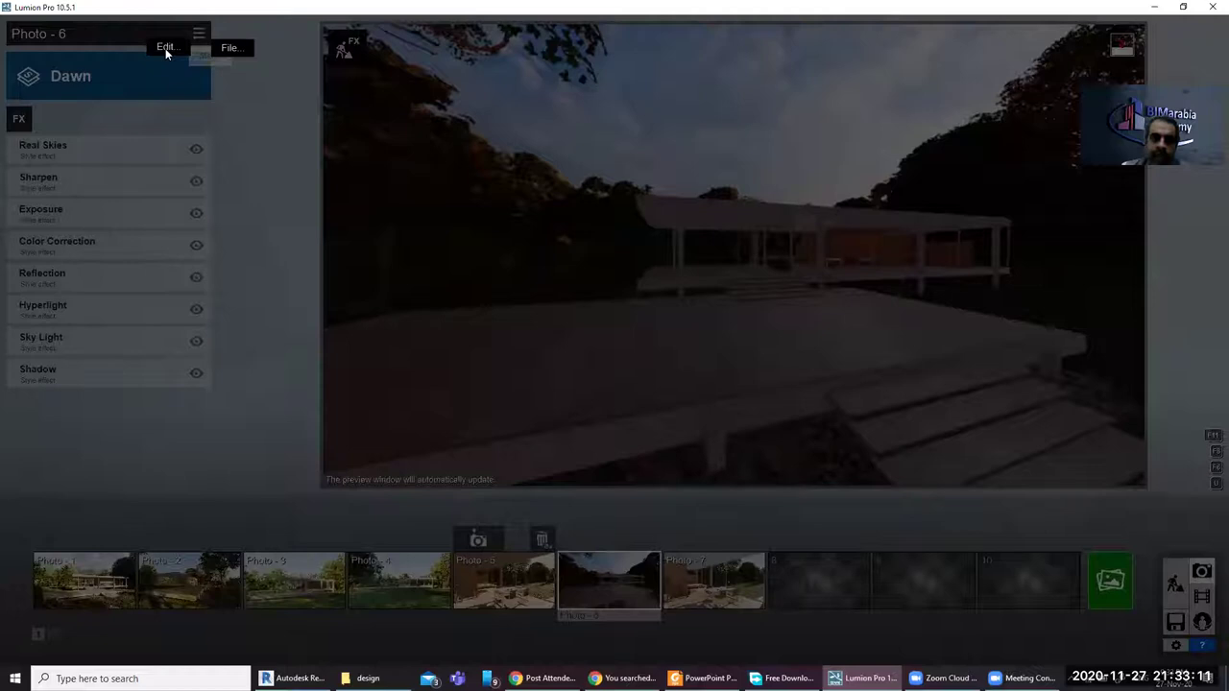
left_click(165, 48)
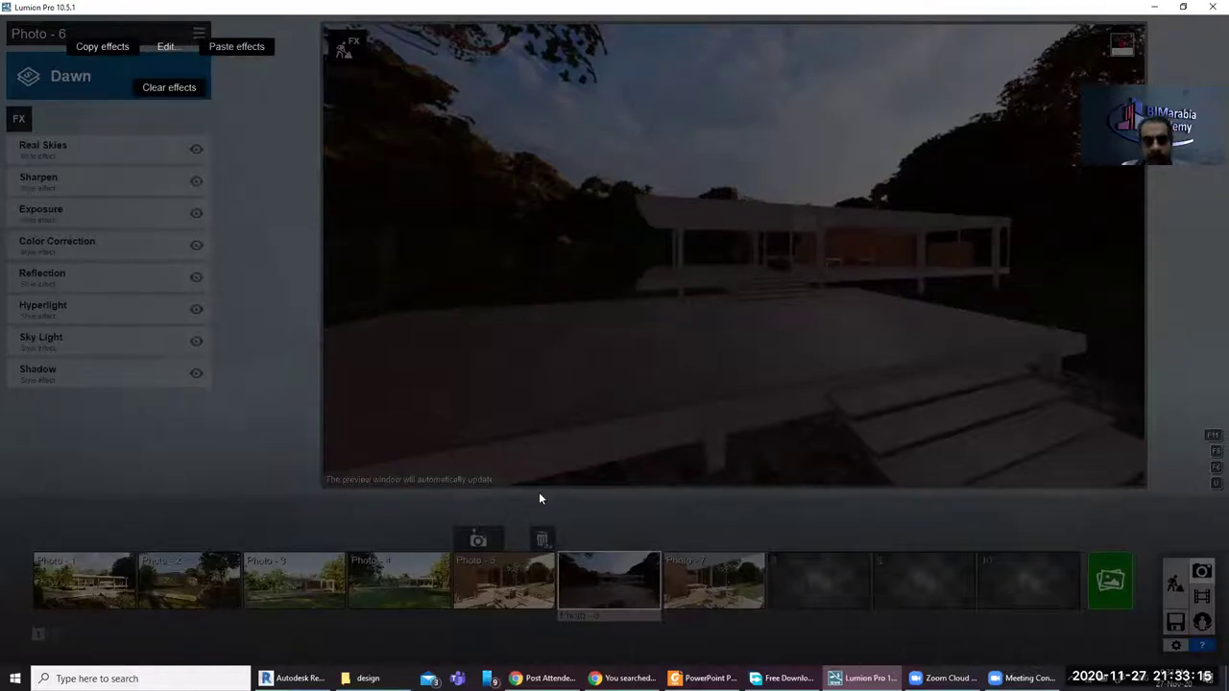
left_click(105, 221)
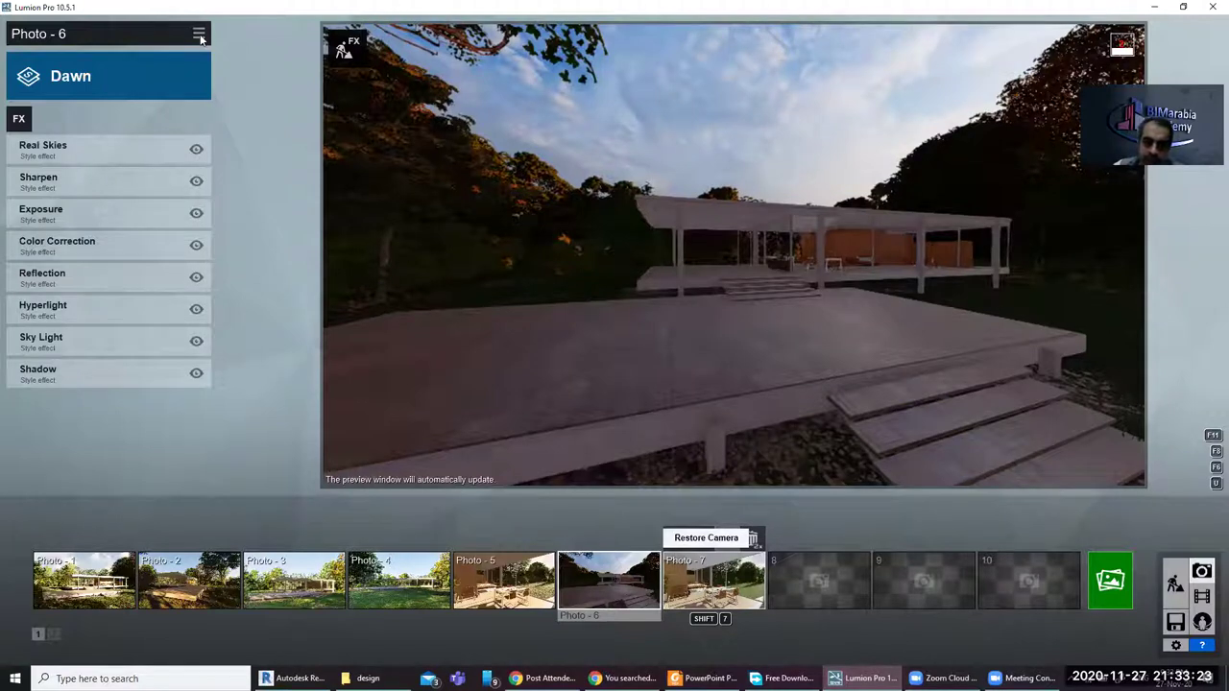
mouse_move(713, 581)
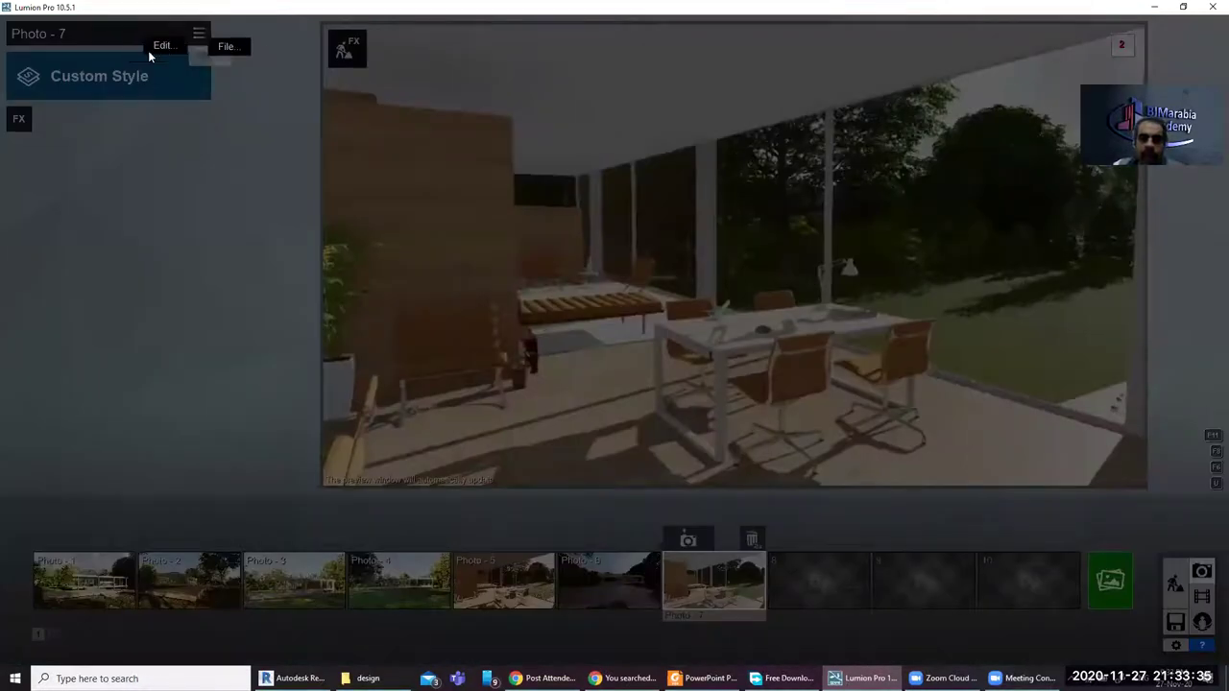
left_click(148, 51)
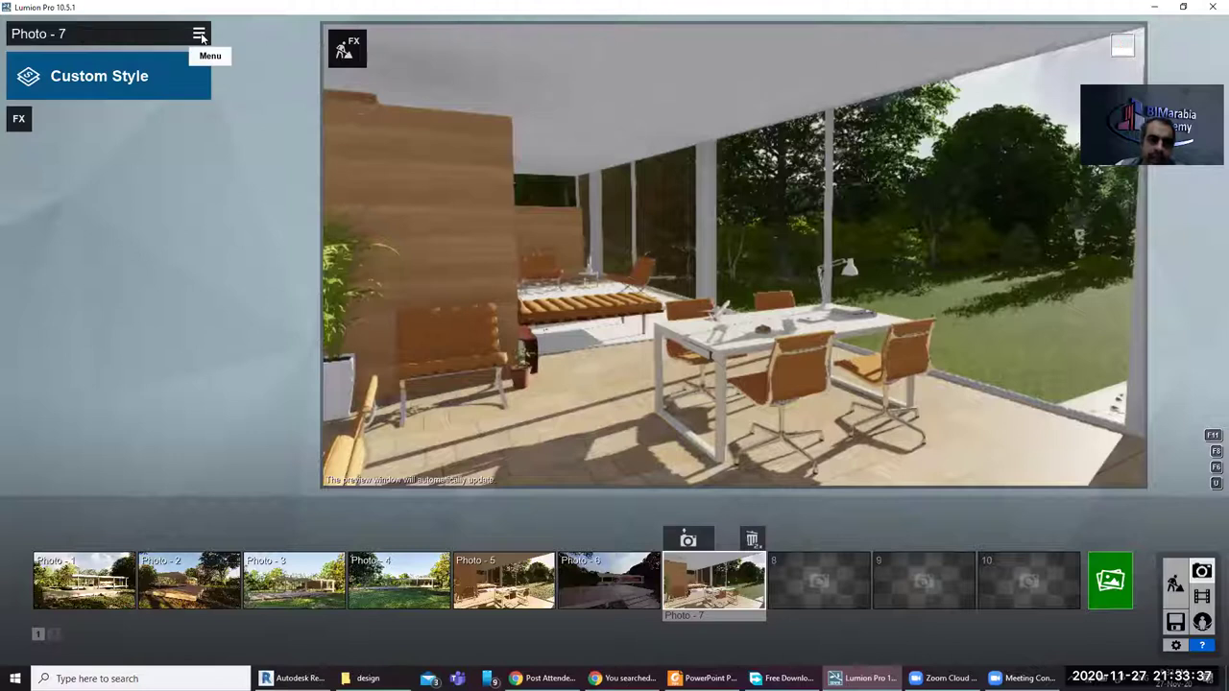
Step: Paste the copied effects onto Photo 7's Custom Style
left_click(200, 36)
left_click(162, 56)
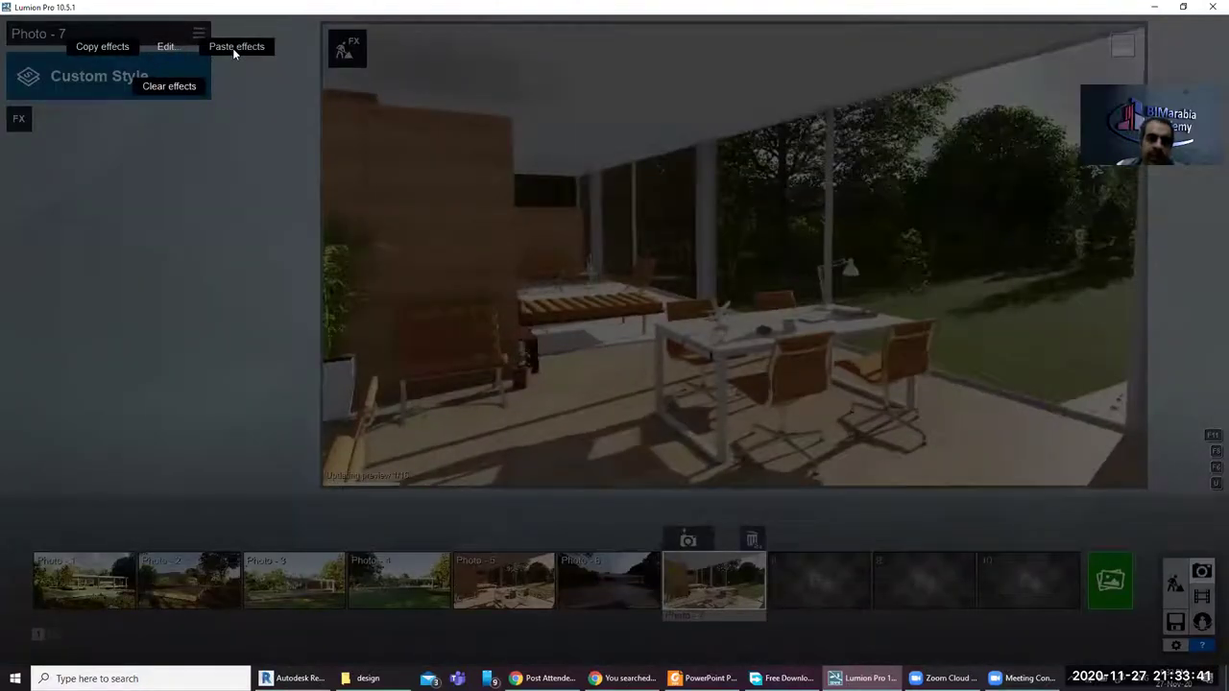
left_click(438, 251)
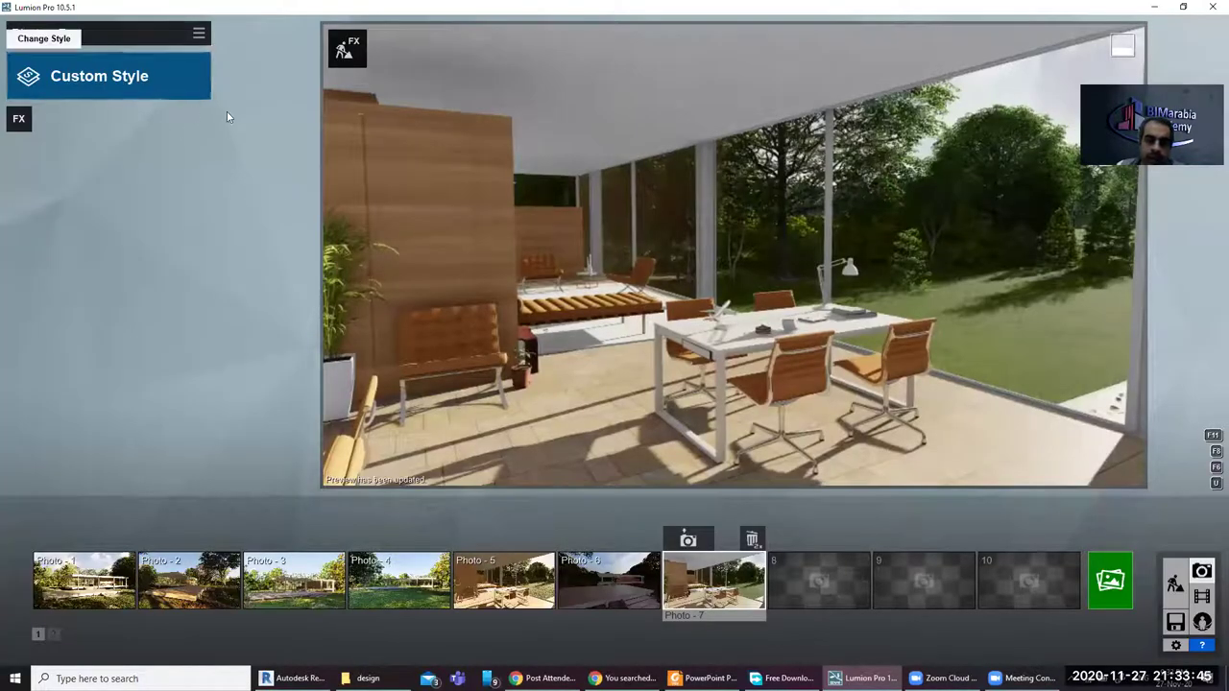
left_click(199, 34)
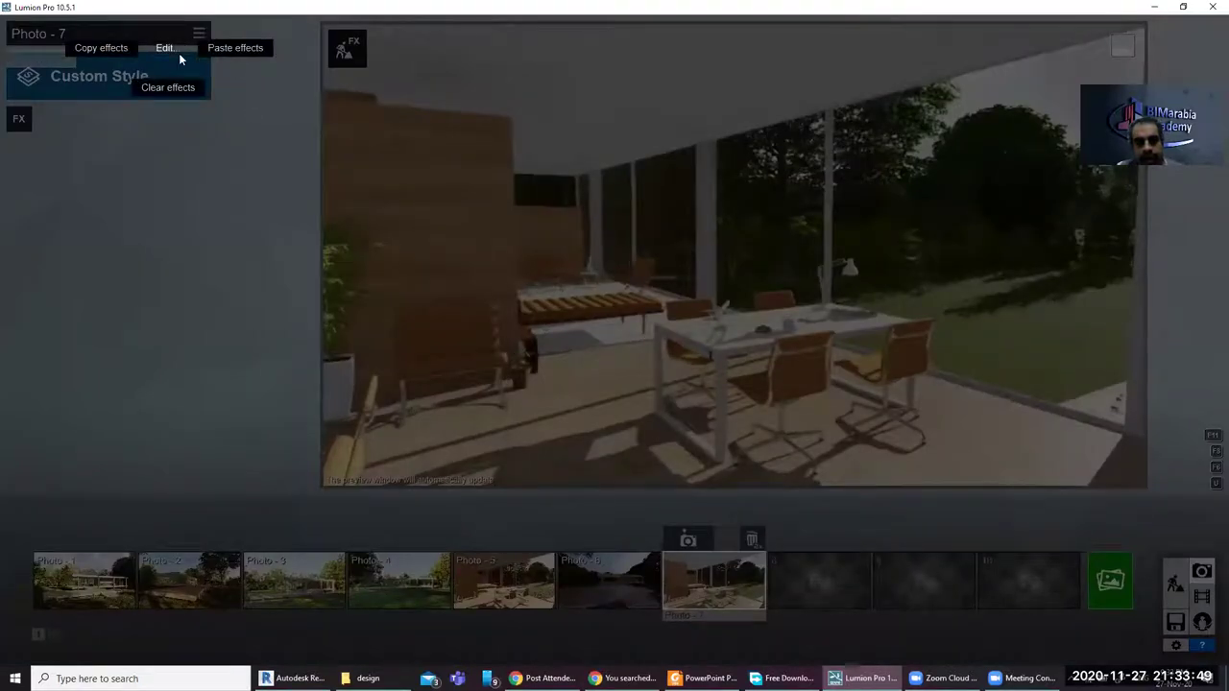
mouse_move(165, 48)
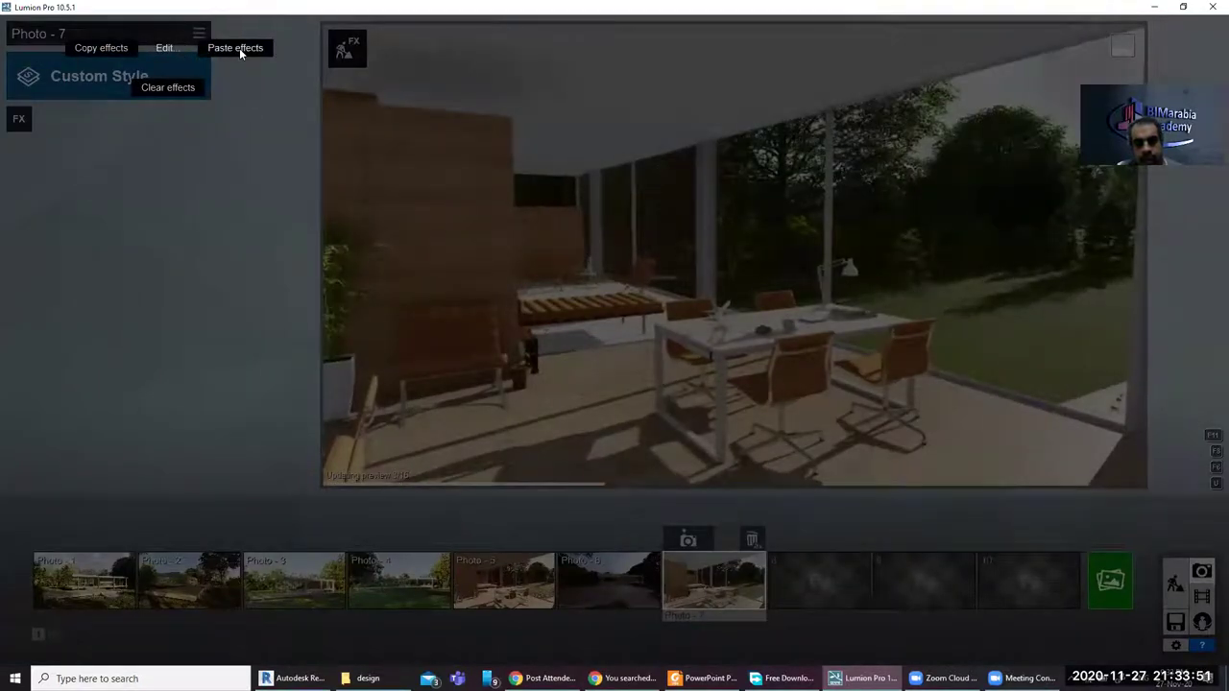
left_click(273, 165)
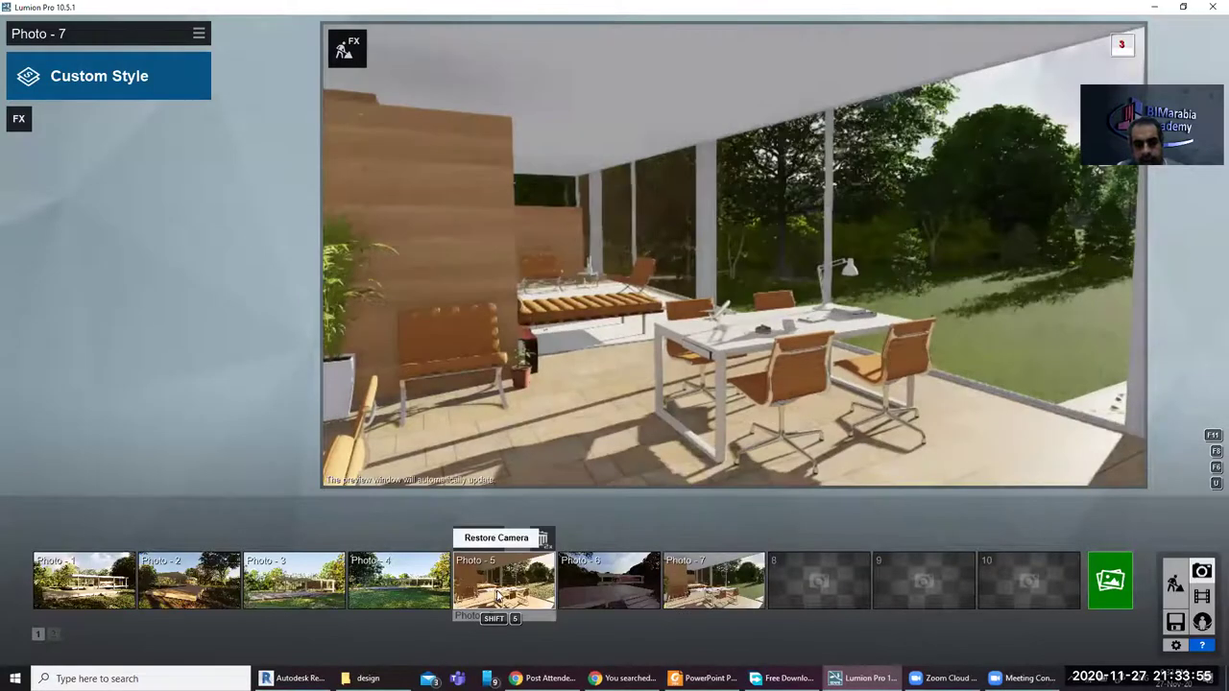
Step: Copy Photo 5's Interior style effects and paste them onto Photo 7
left_click(496, 595)
left_click(198, 34)
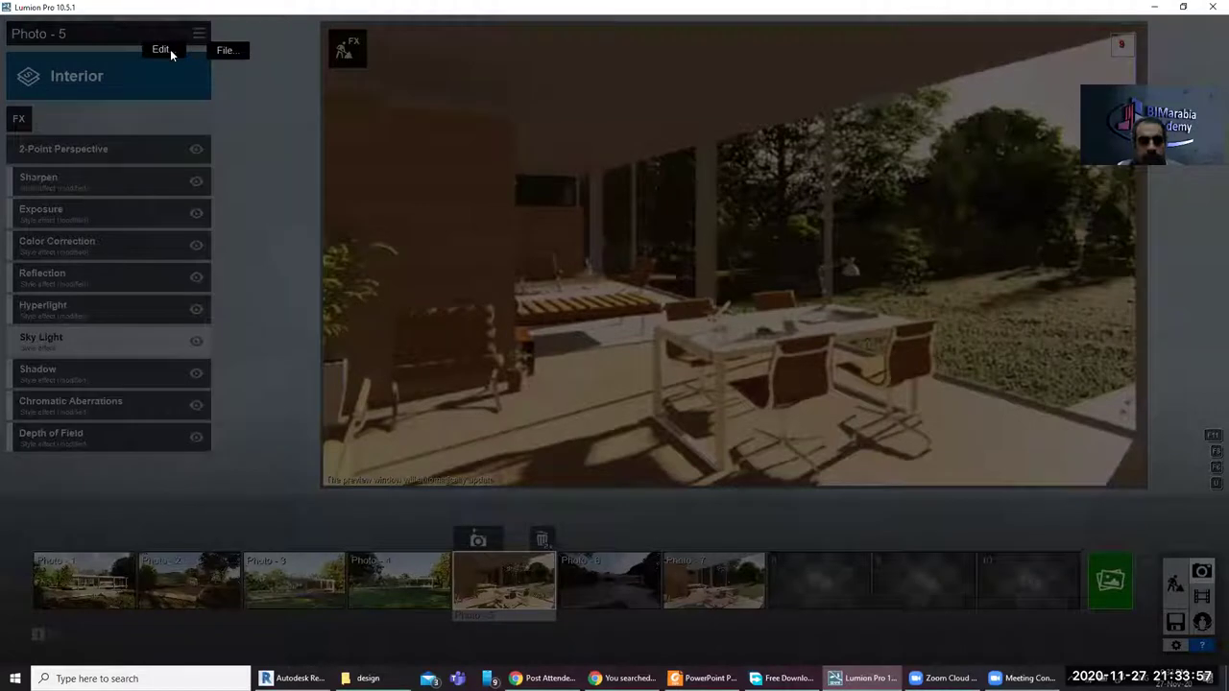
left_click(163, 53)
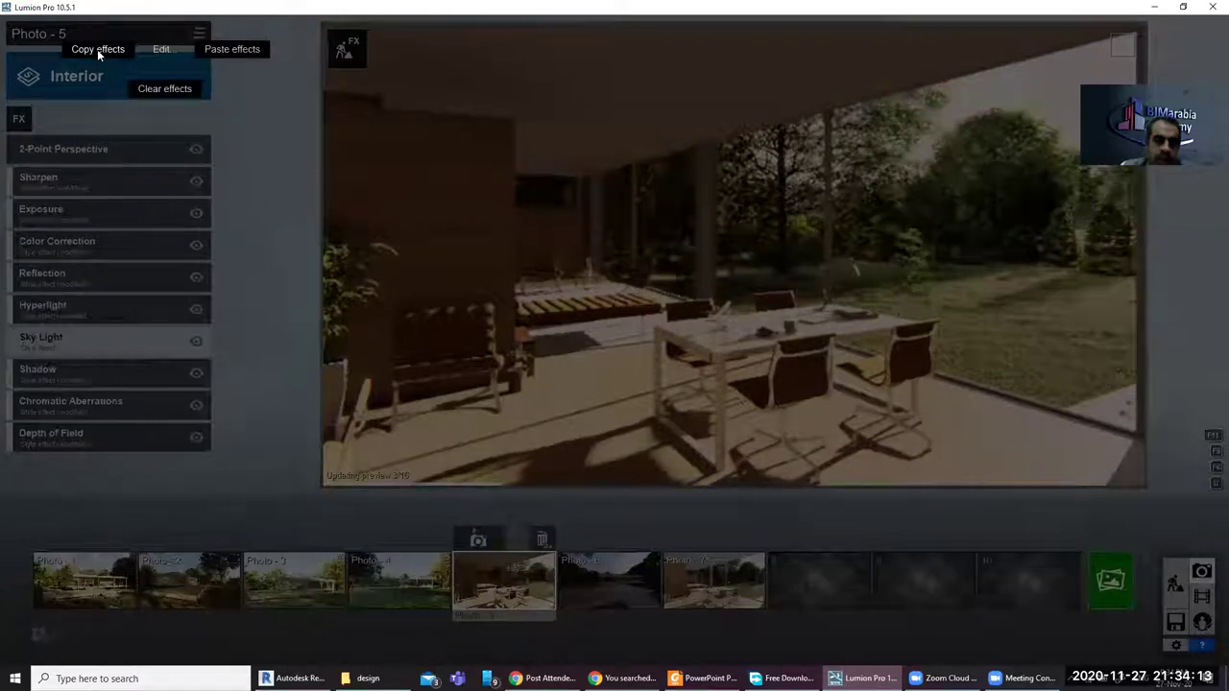
left_click(97, 49)
mouse_move(713, 580)
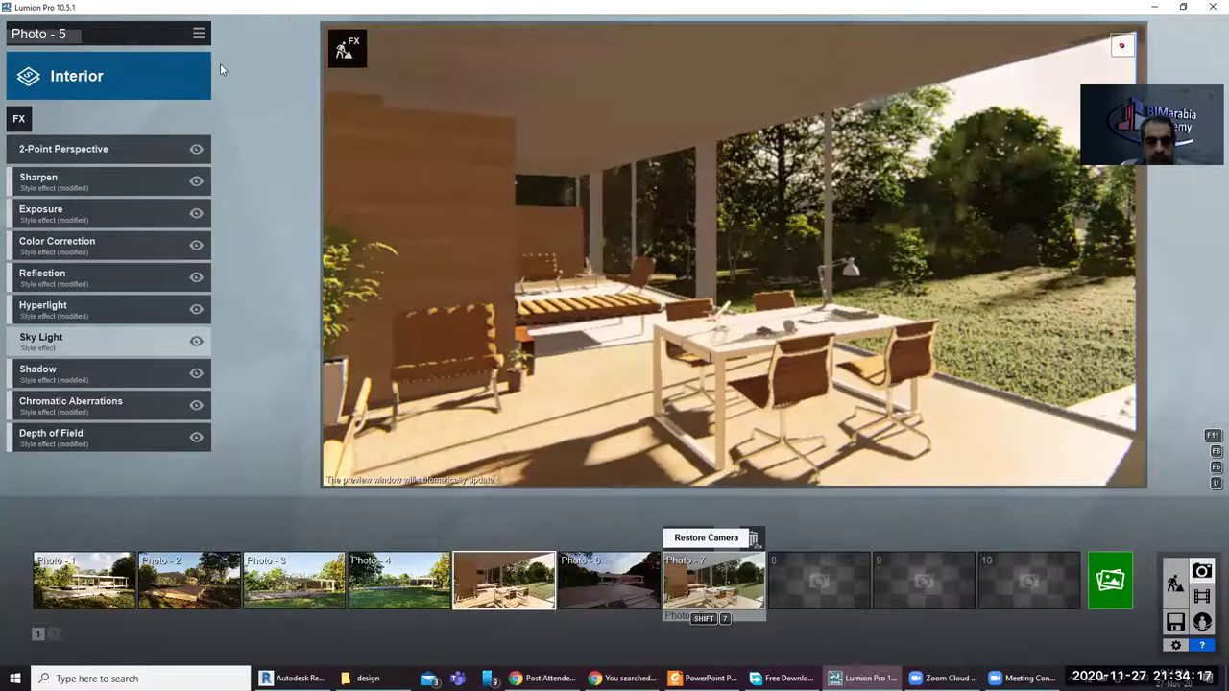
left_click(699, 576)
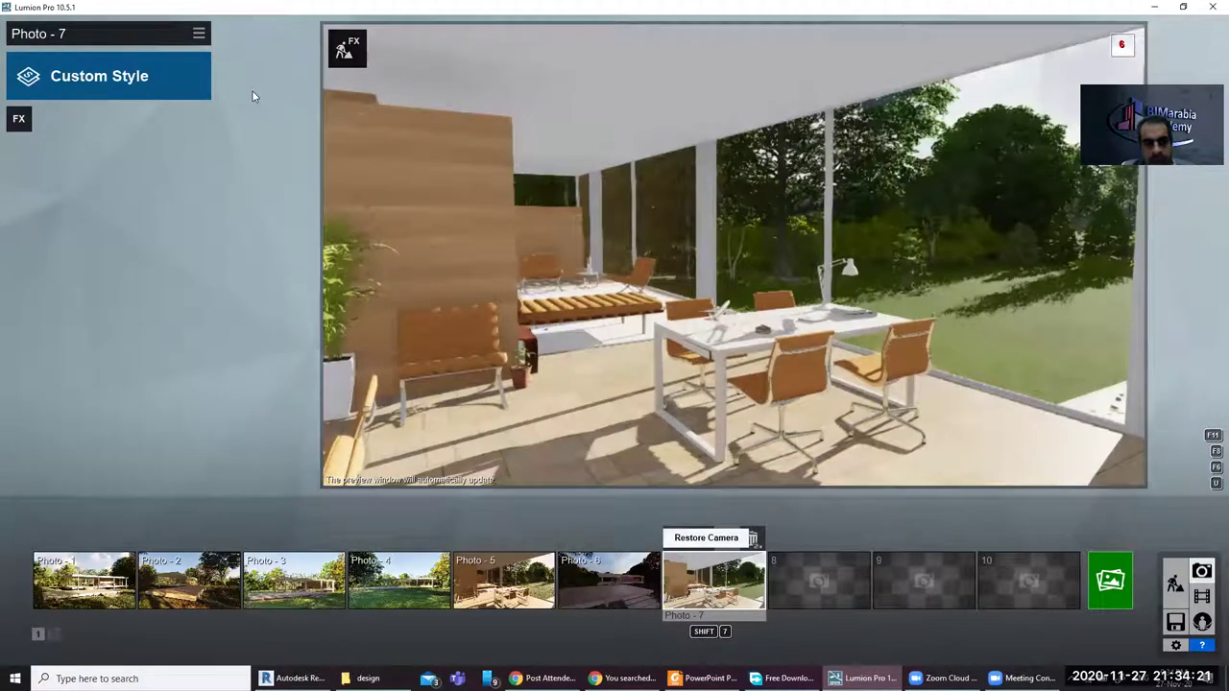
left_click(199, 36)
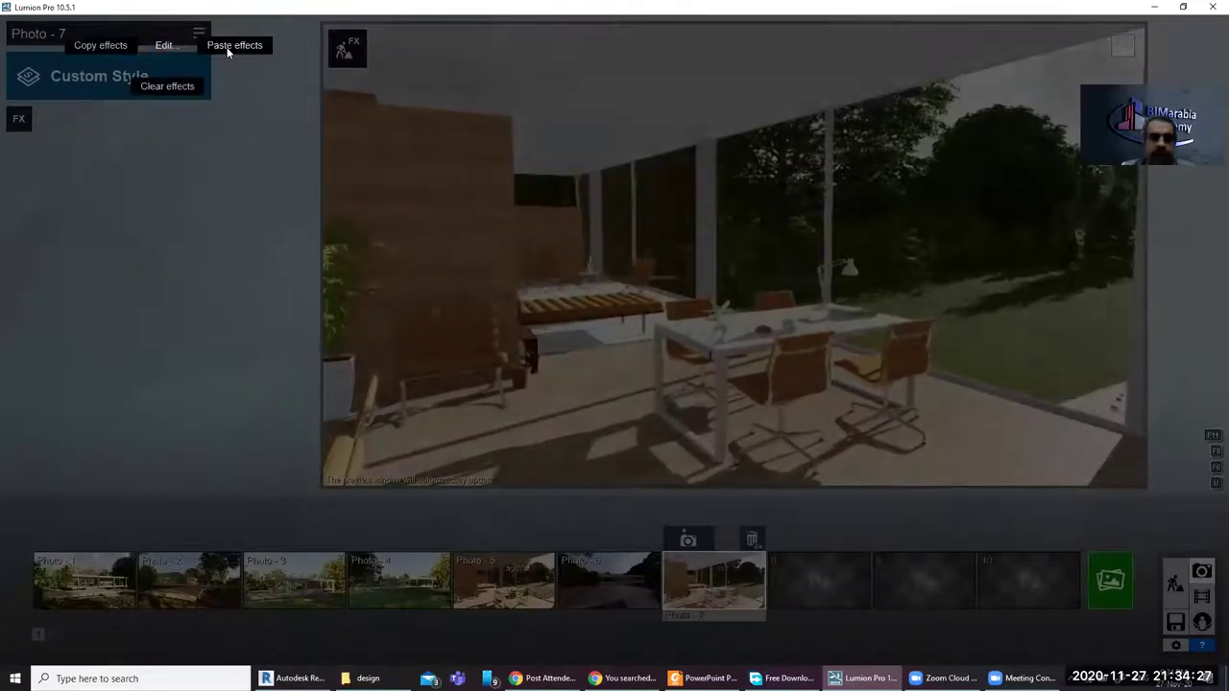
left_click(230, 46)
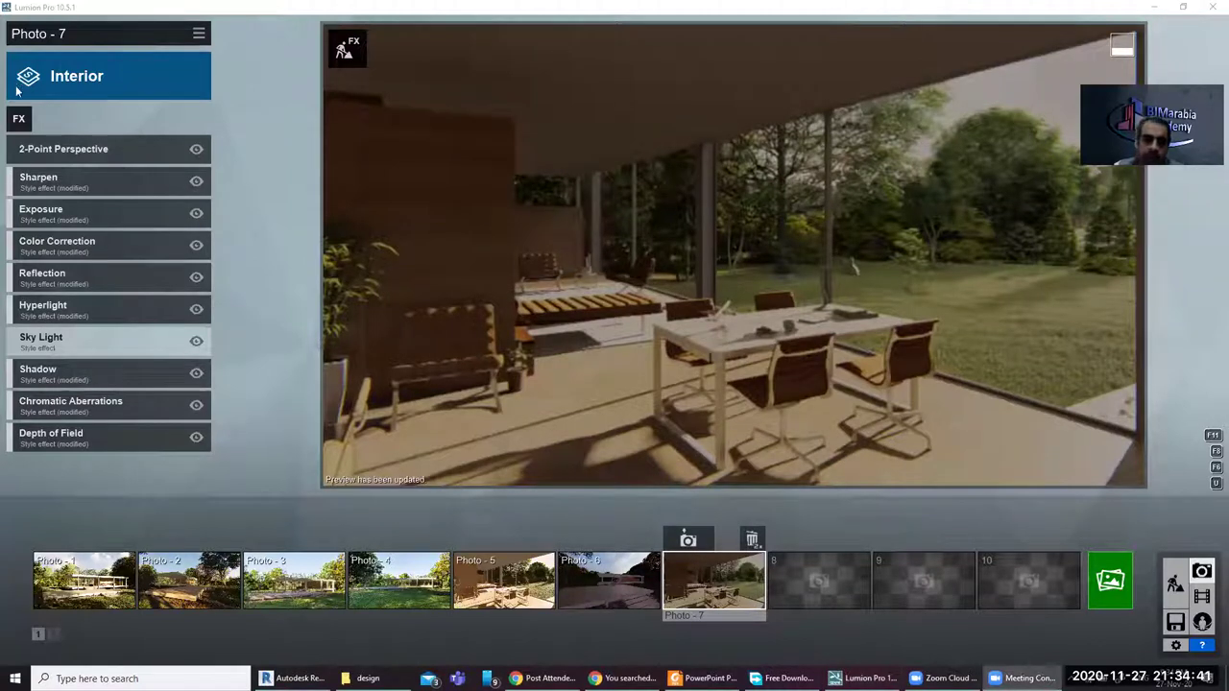
Step: Store a terrace view showing the column and glass facade as Photo 8, then as Photo 9
left_click(838, 584)
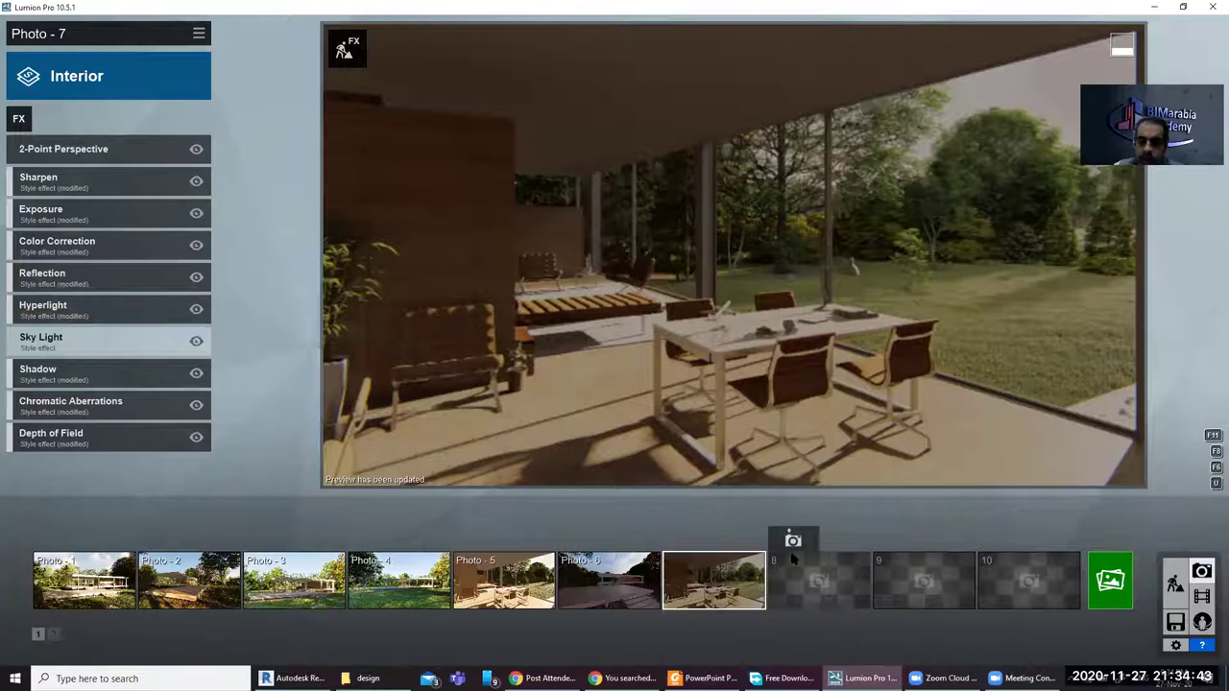
left_click(793, 541)
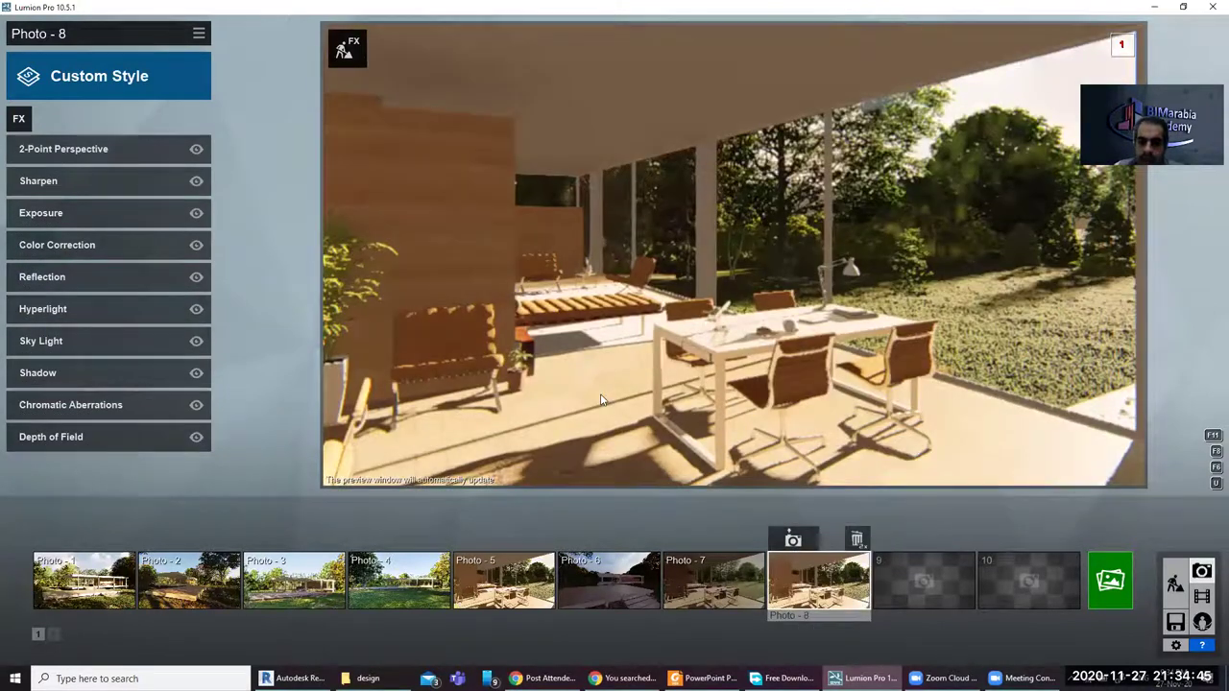
mouse_move(669, 305)
right_mouse_down()
mouse_move(741, 310)
mouse_move(768, 283)
mouse_move(807, 302)
mouse_move(714, 295)
right_mouse_up()
scroll(714, 295, "down", 2)
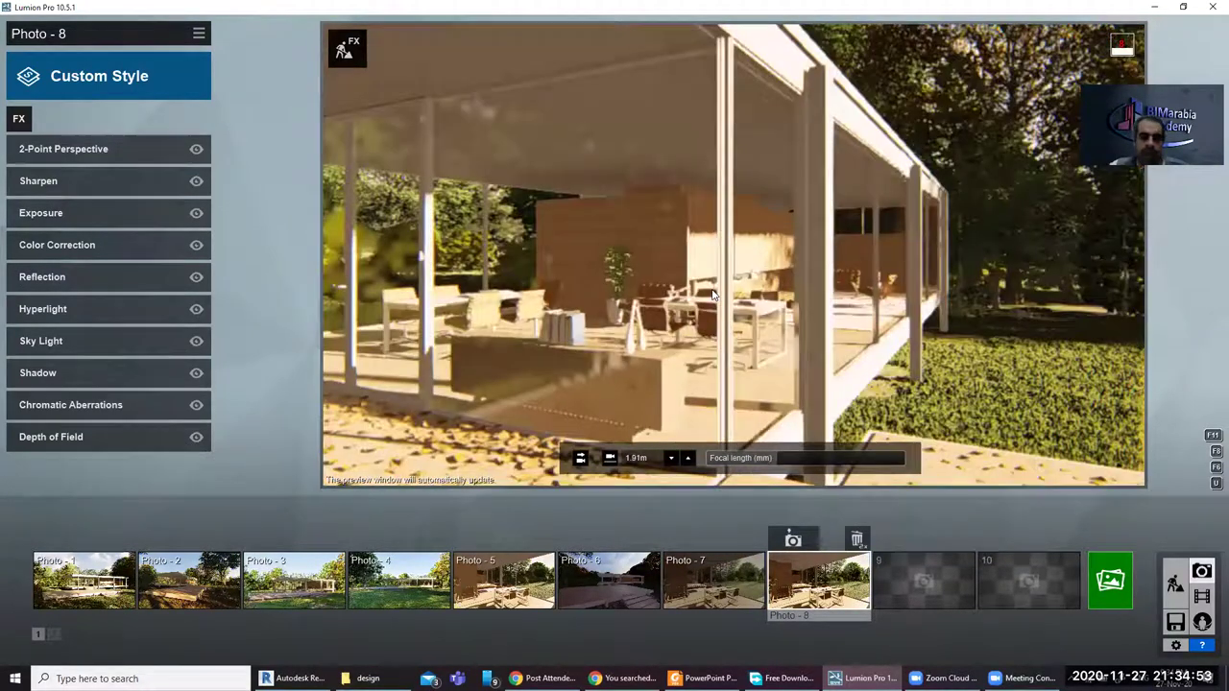
middle_click_drag(714, 295, 763, 410)
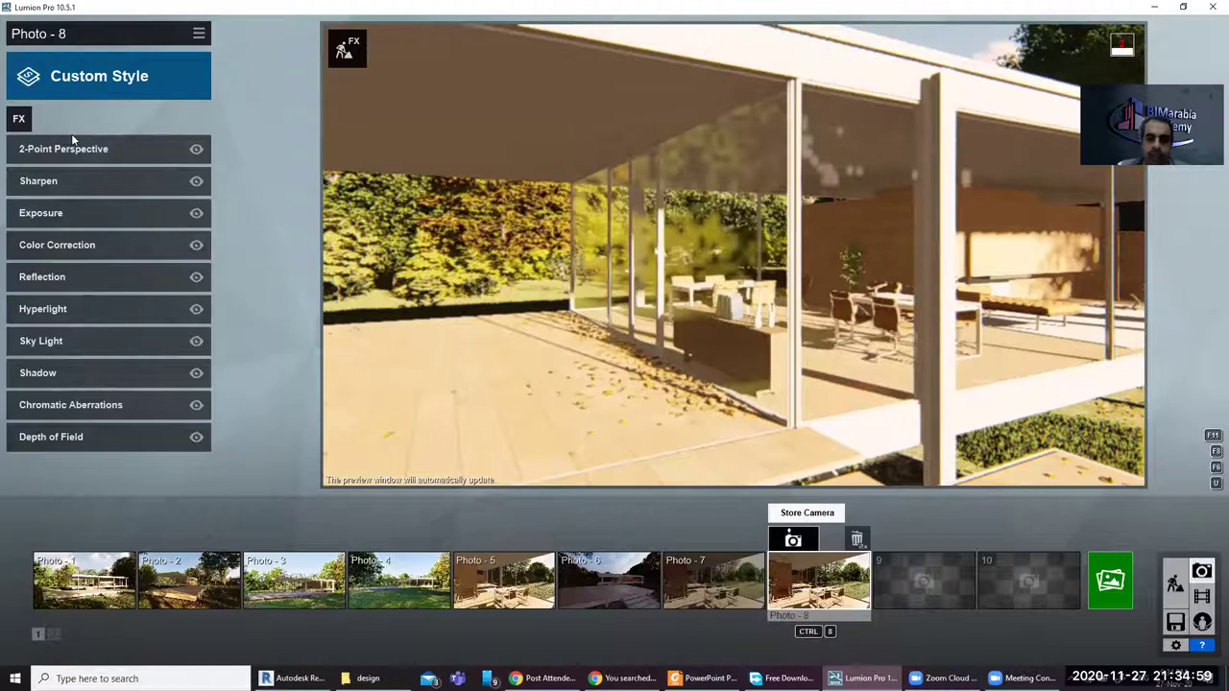
left_click(793, 539)
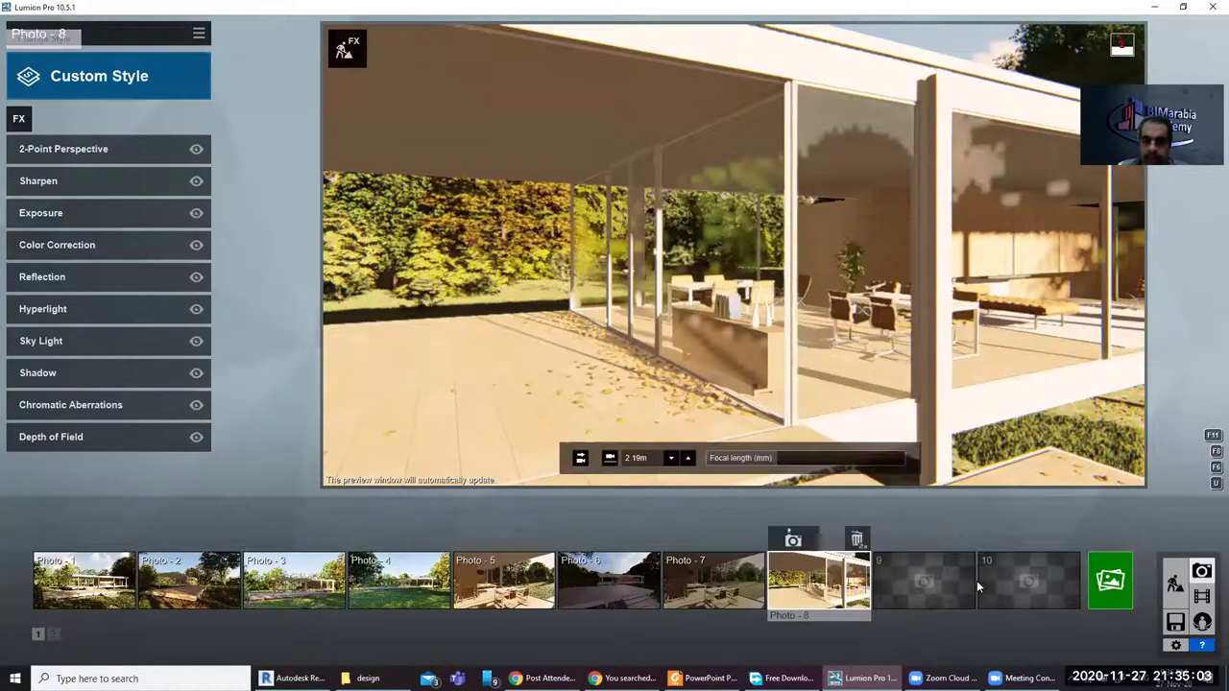
left_click(937, 578)
left_click(898, 539)
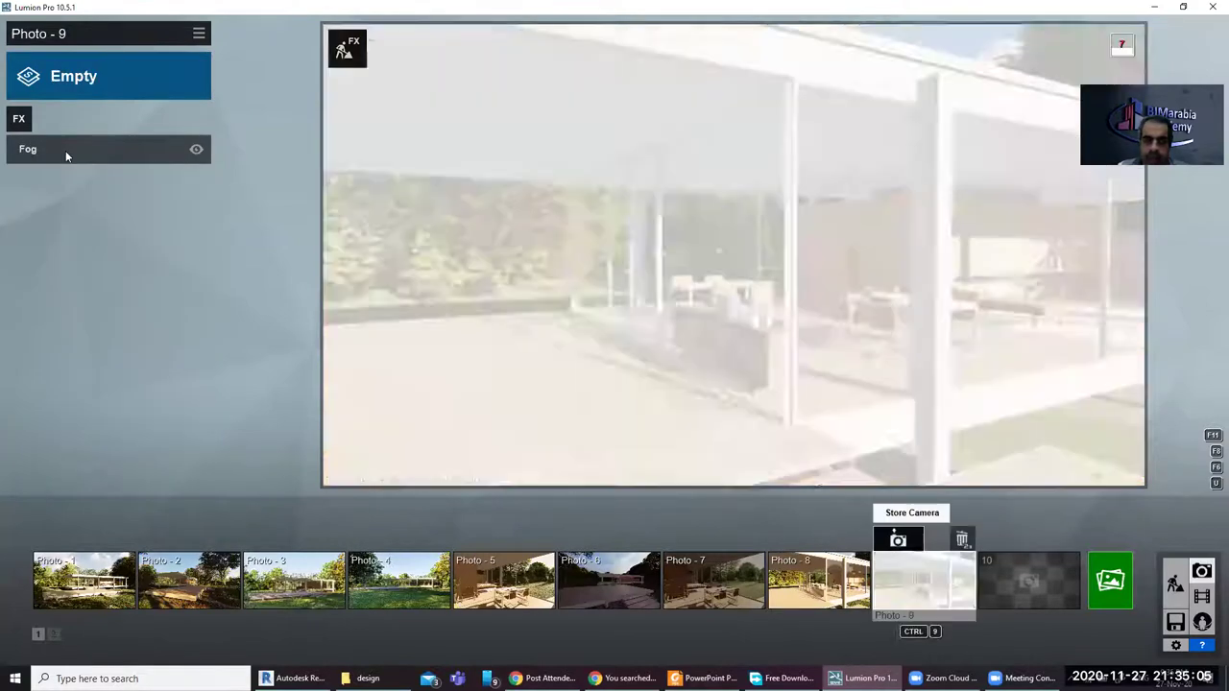
left_click(20, 120)
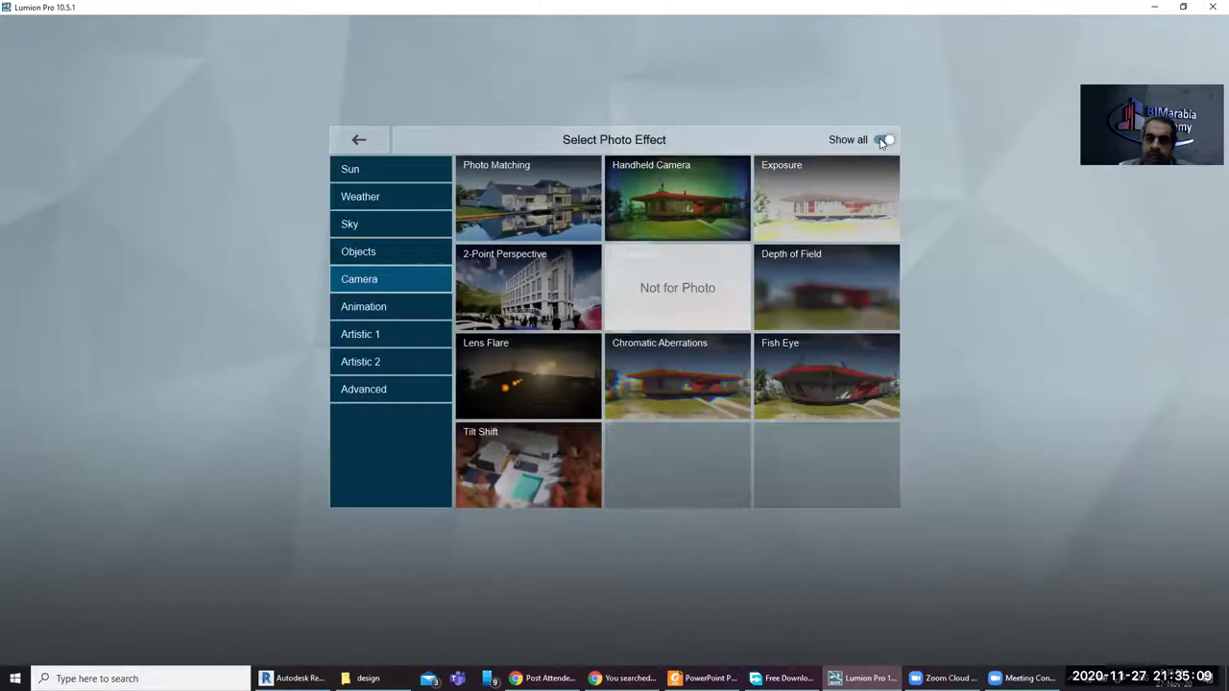
left_click(883, 139)
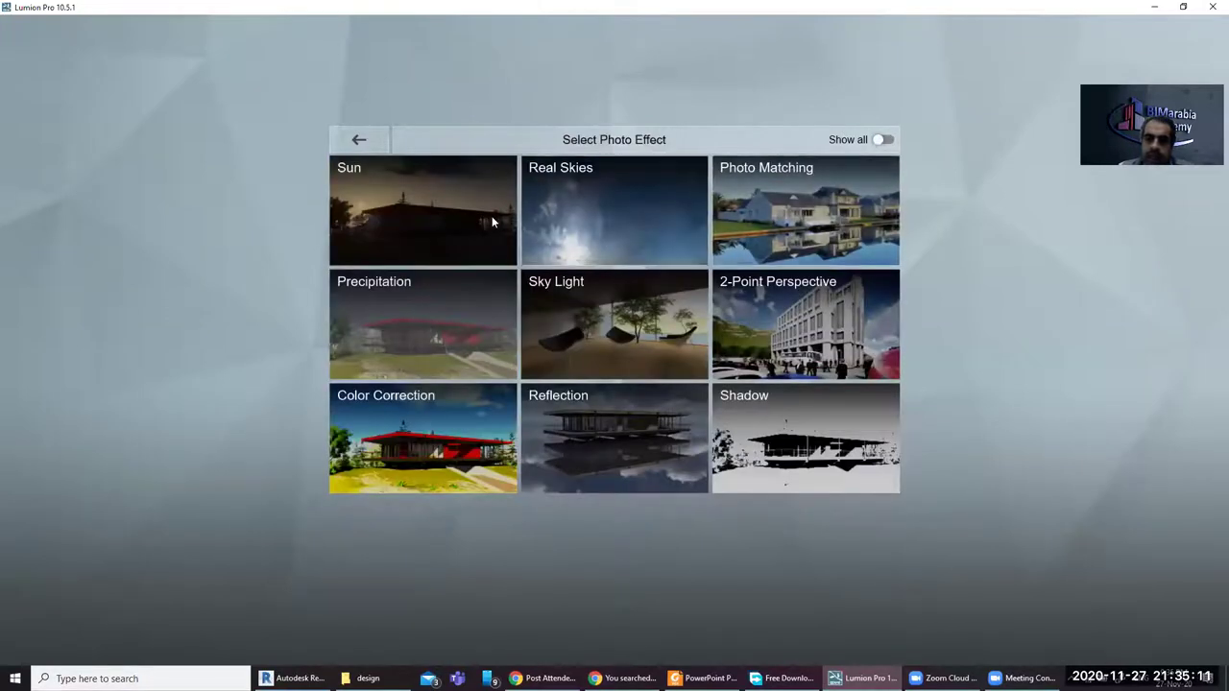
left_click(883, 139)
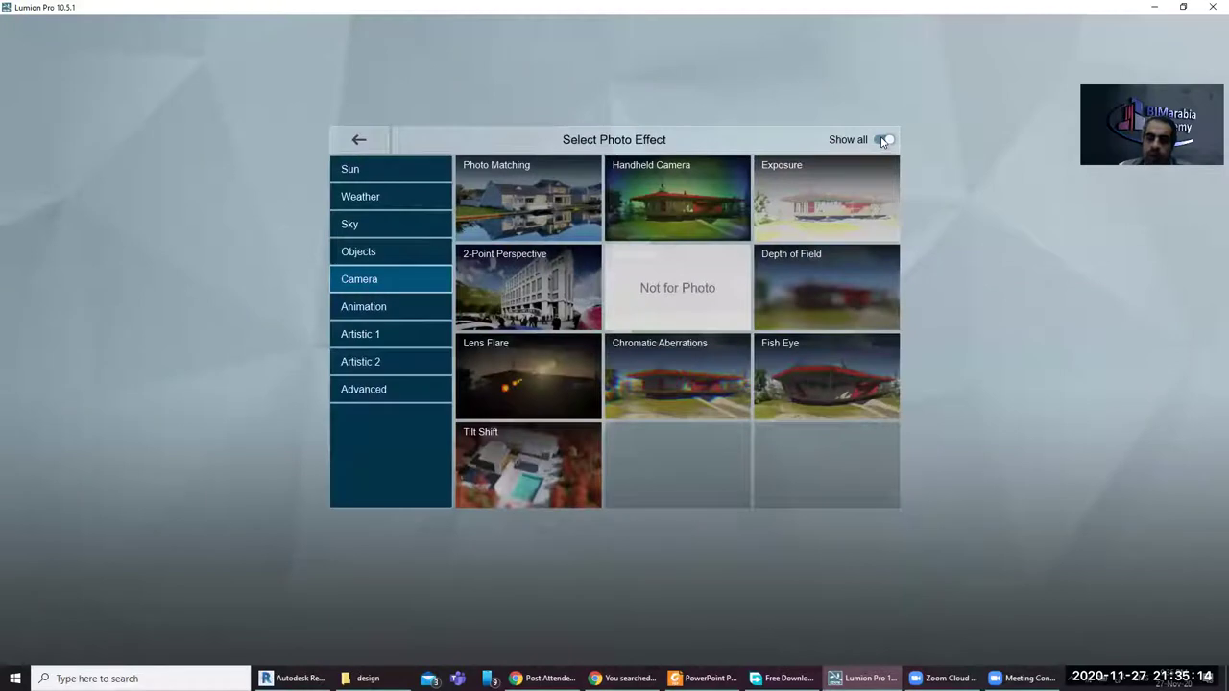
left_click(381, 173)
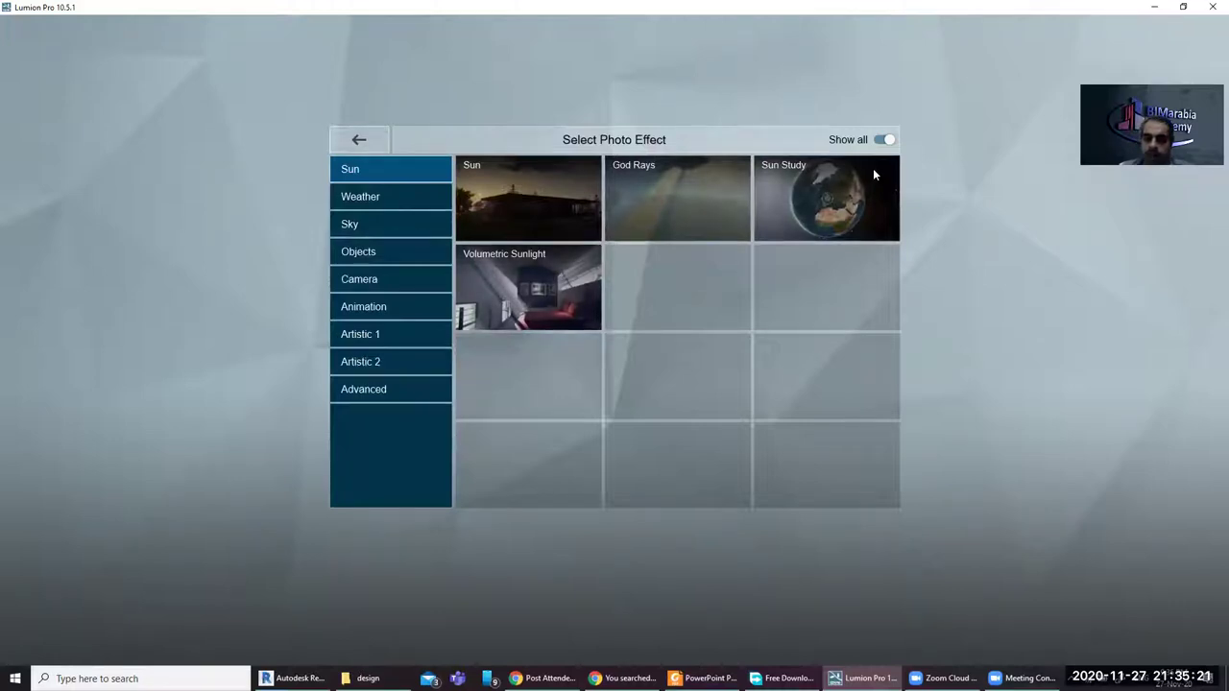
key("Escape")
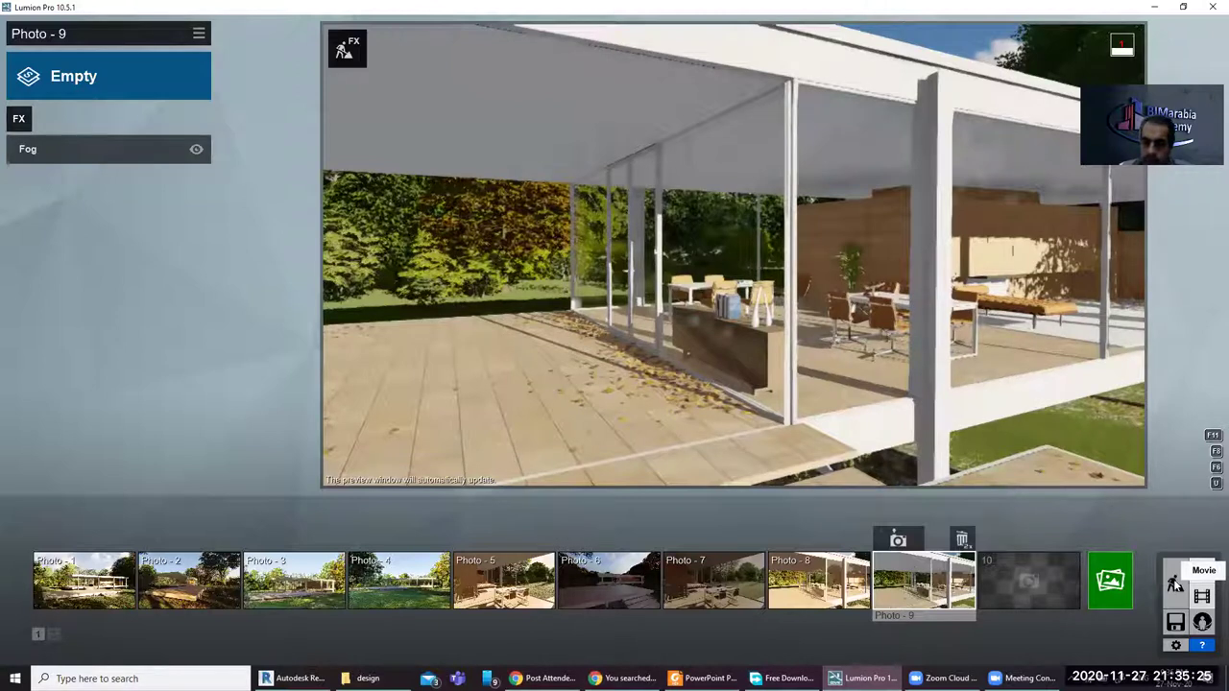
Step: Review the Photo Set render options, excluding Photo 1 and then including it again
left_click(1114, 578)
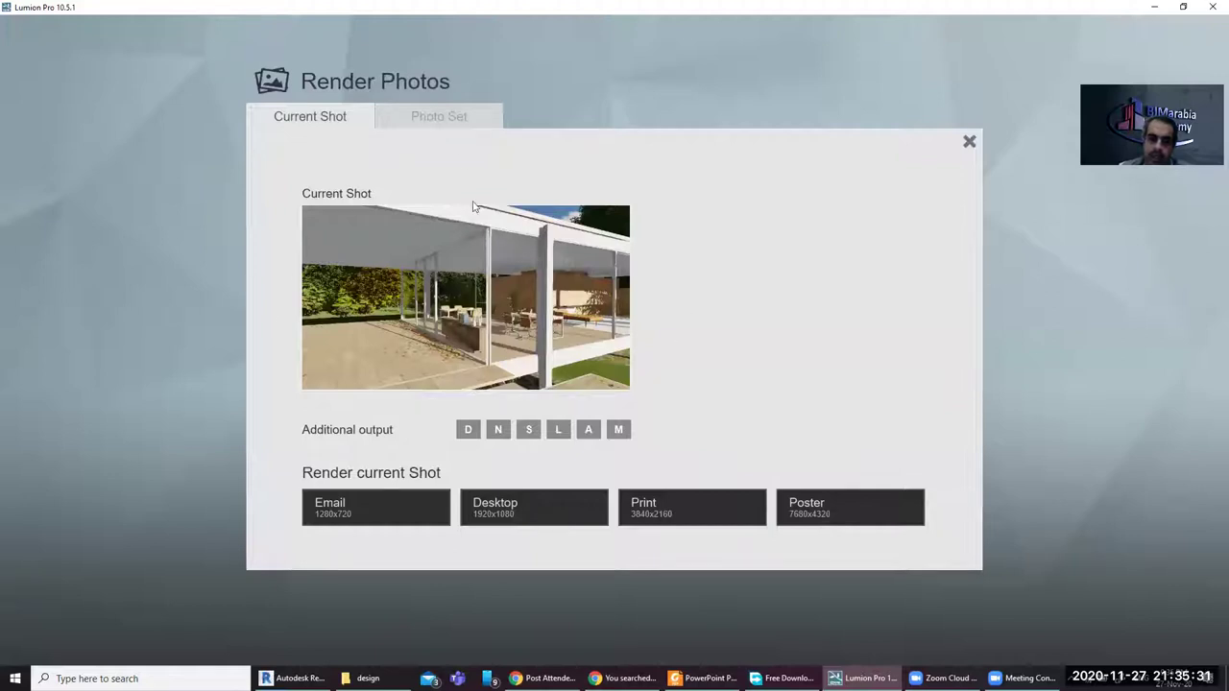
left_click(449, 122)
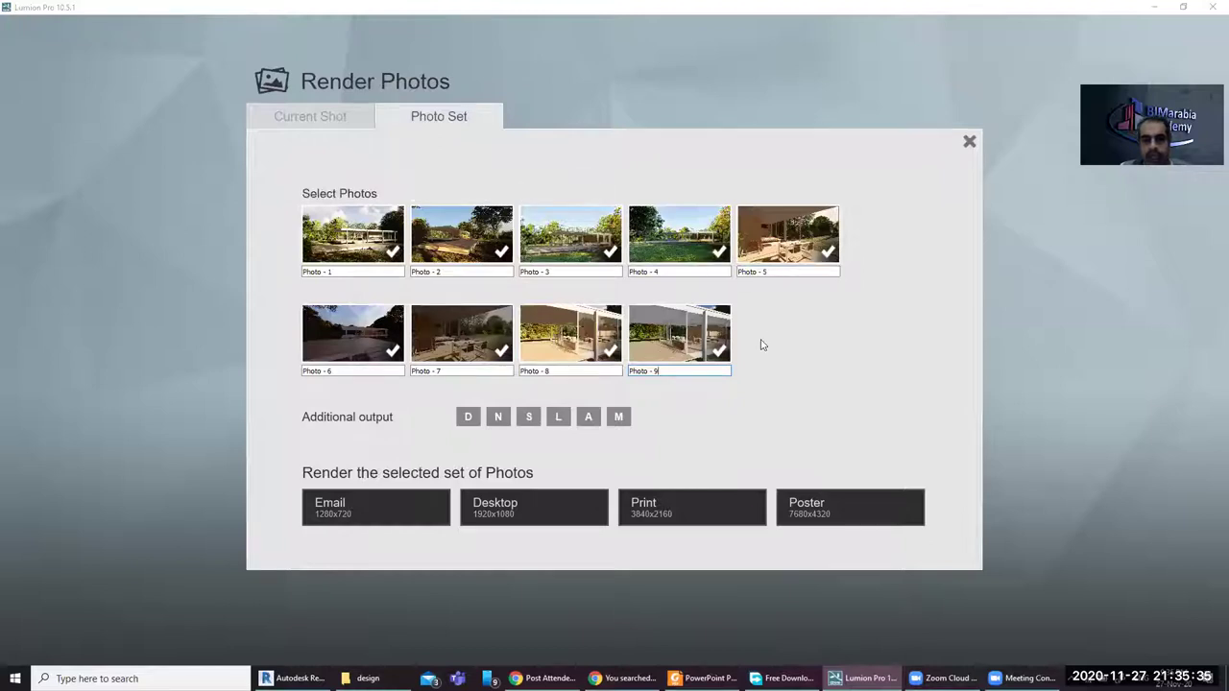
left_click(351, 248)
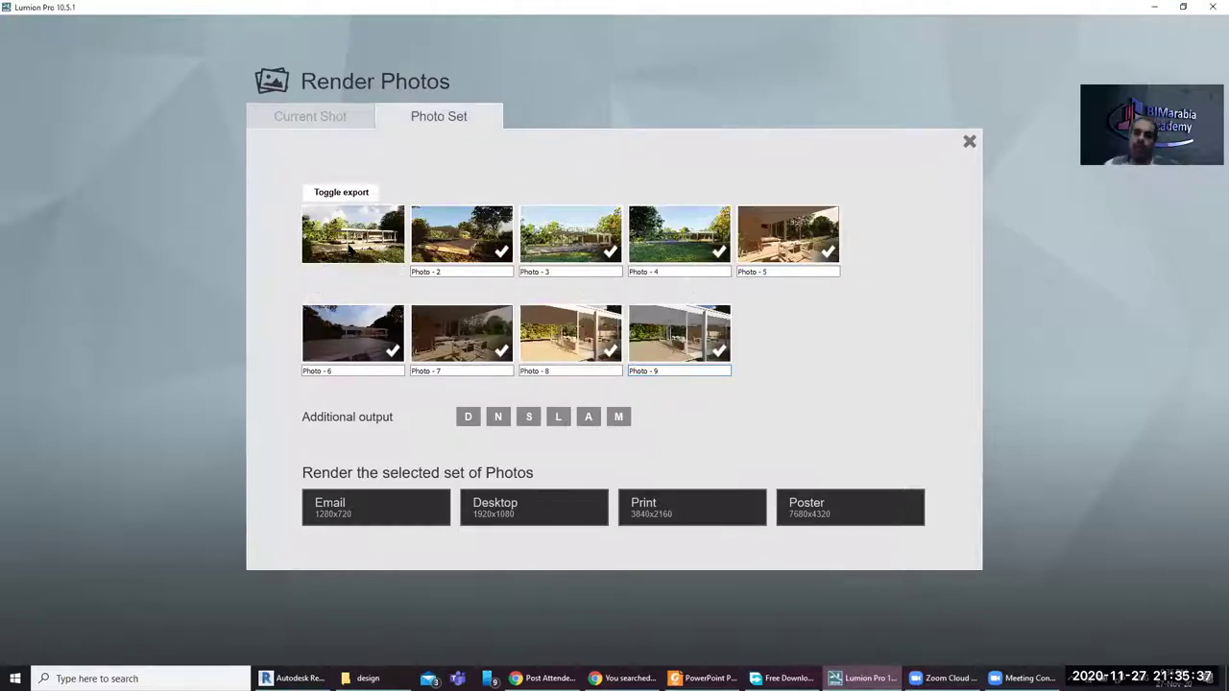
left_click(451, 272)
left_click(361, 240)
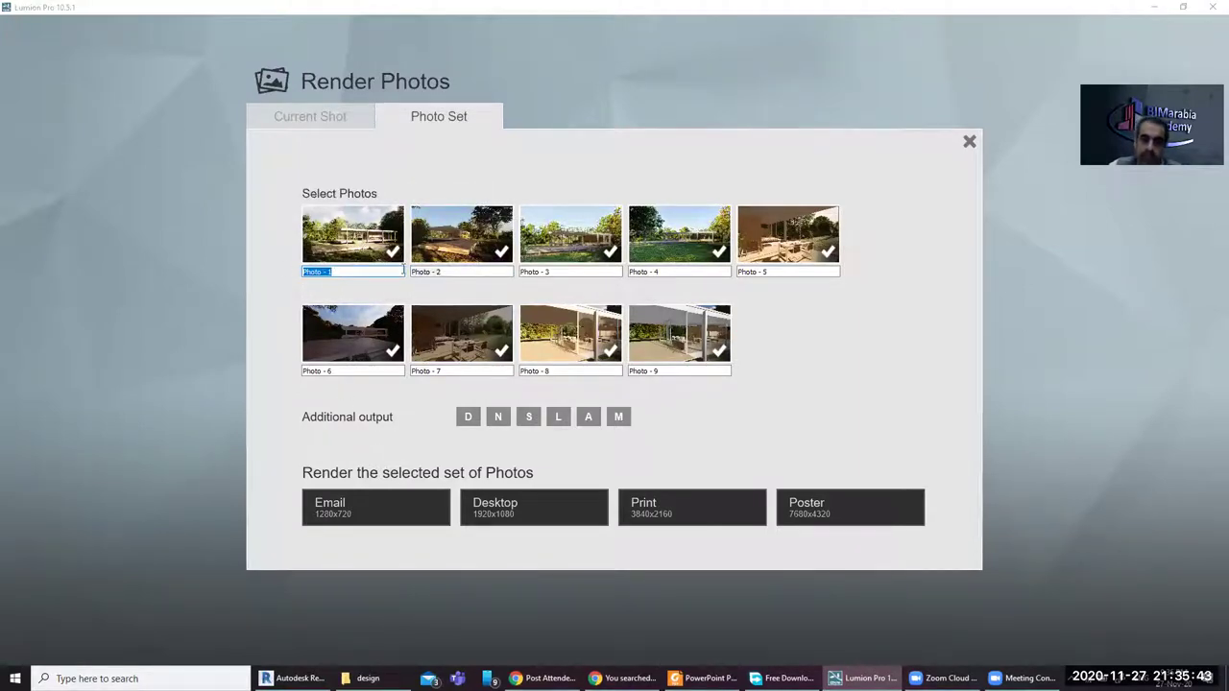
left_click(326, 116)
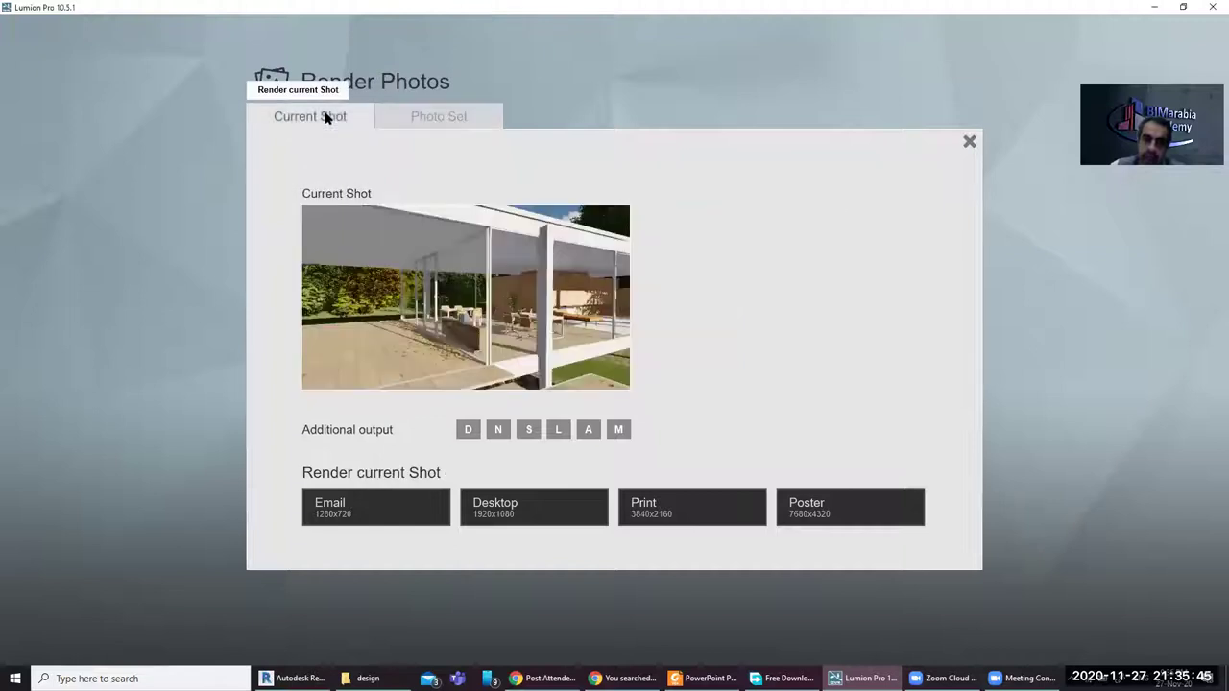
left_click(426, 115)
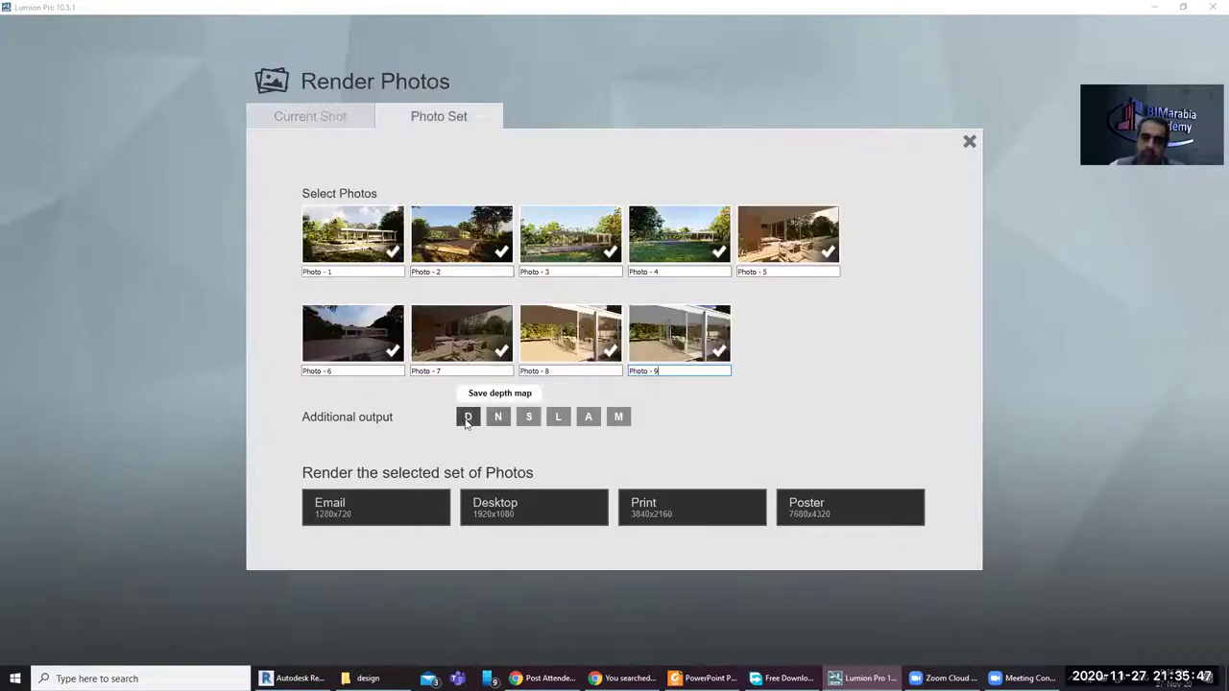
left_click(465, 421)
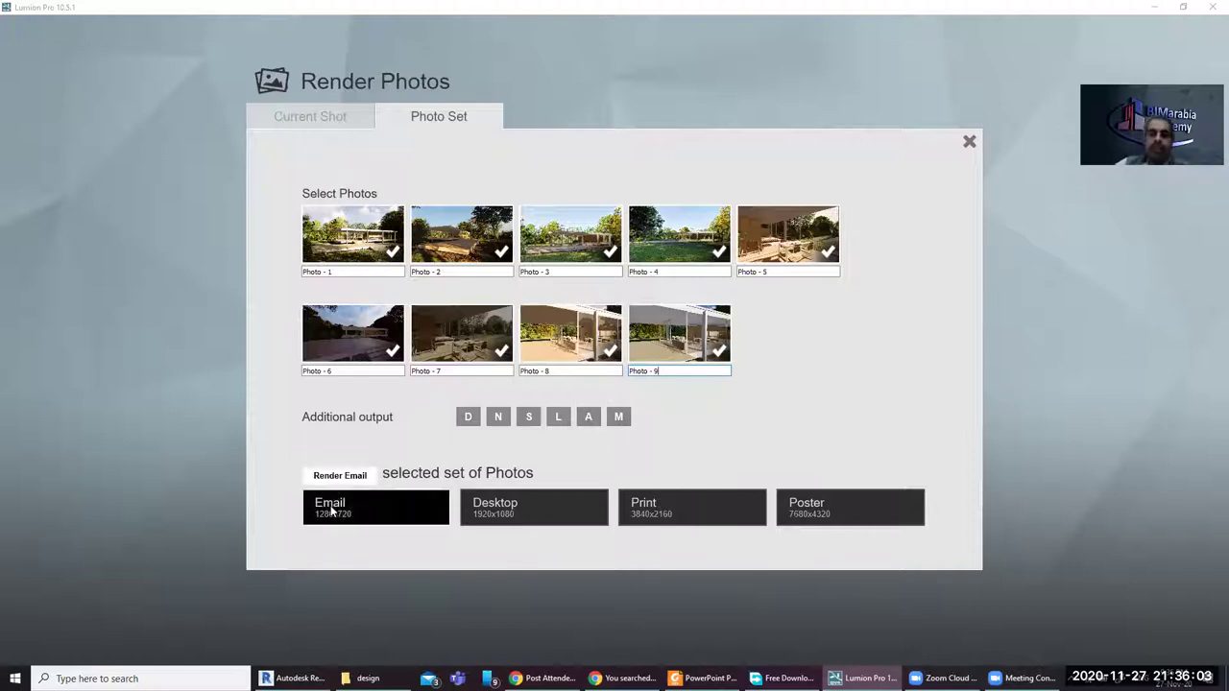
left_click(360, 513)
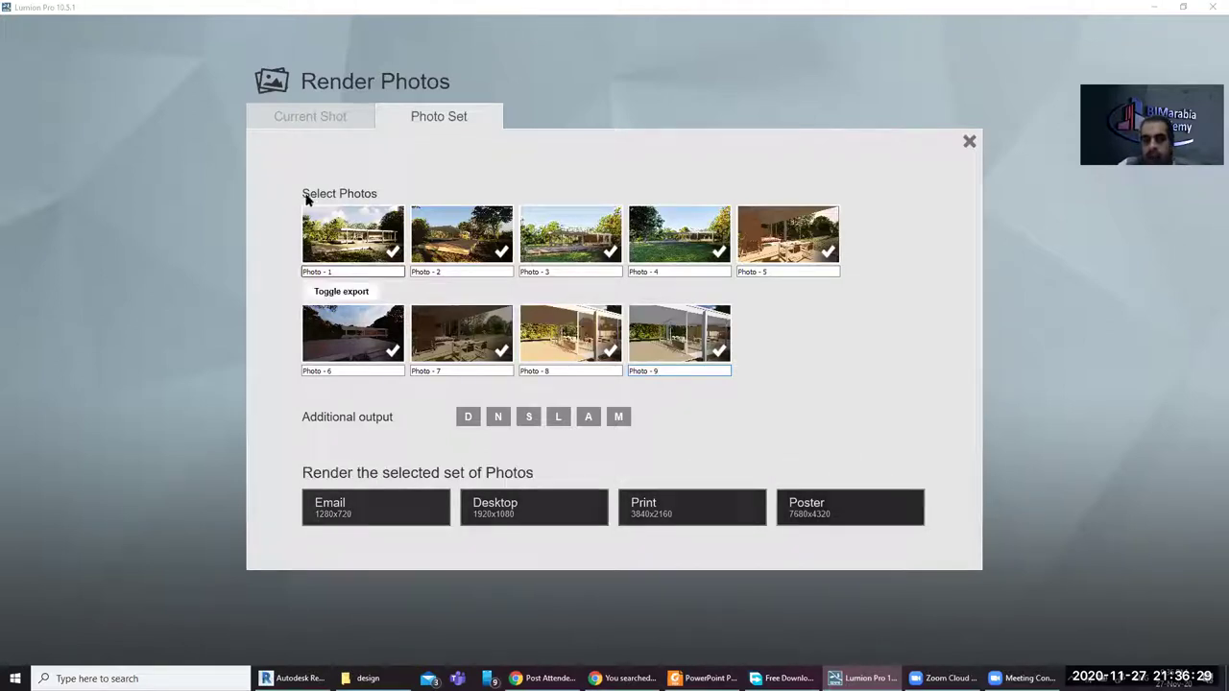
Step: Render the current shot, Photo 9, at Email size 1280x720
left_click(295, 119)
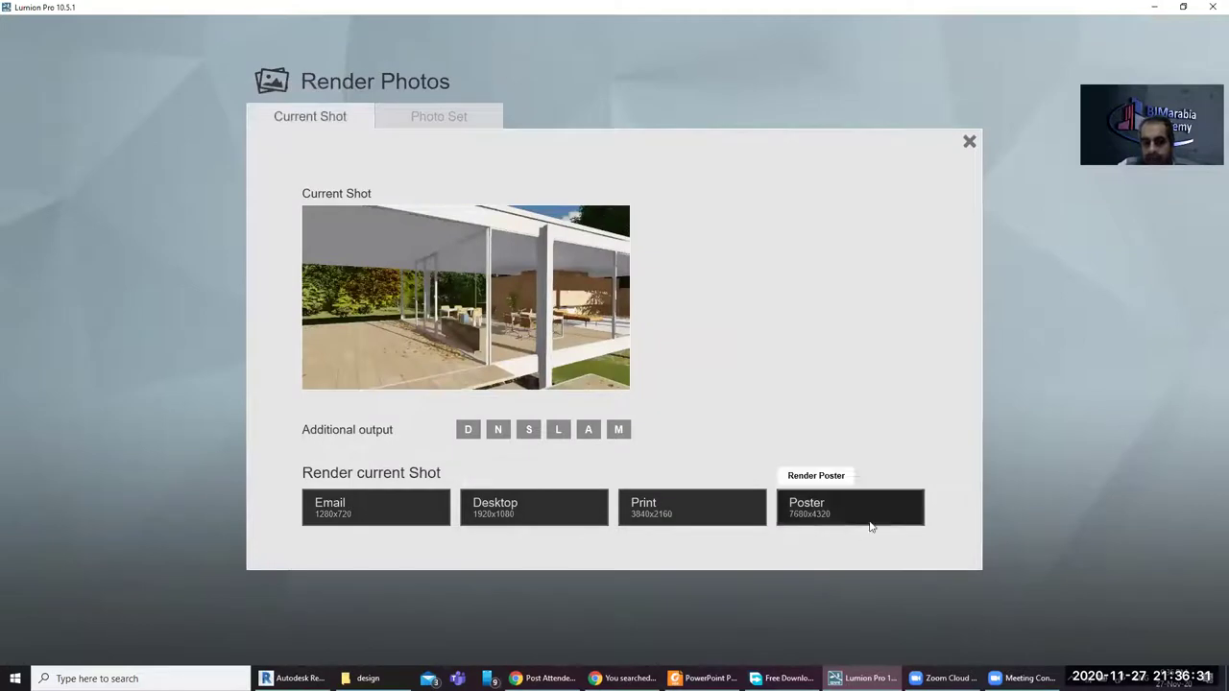
left_click(970, 142)
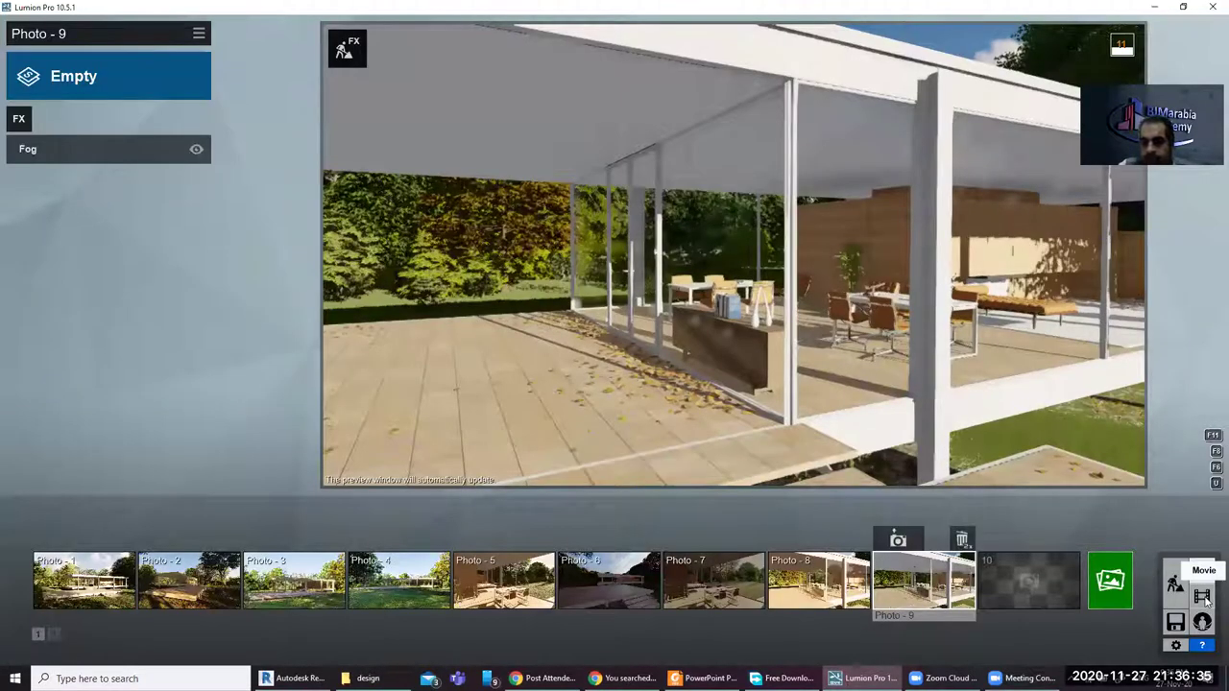
left_click(1124, 582)
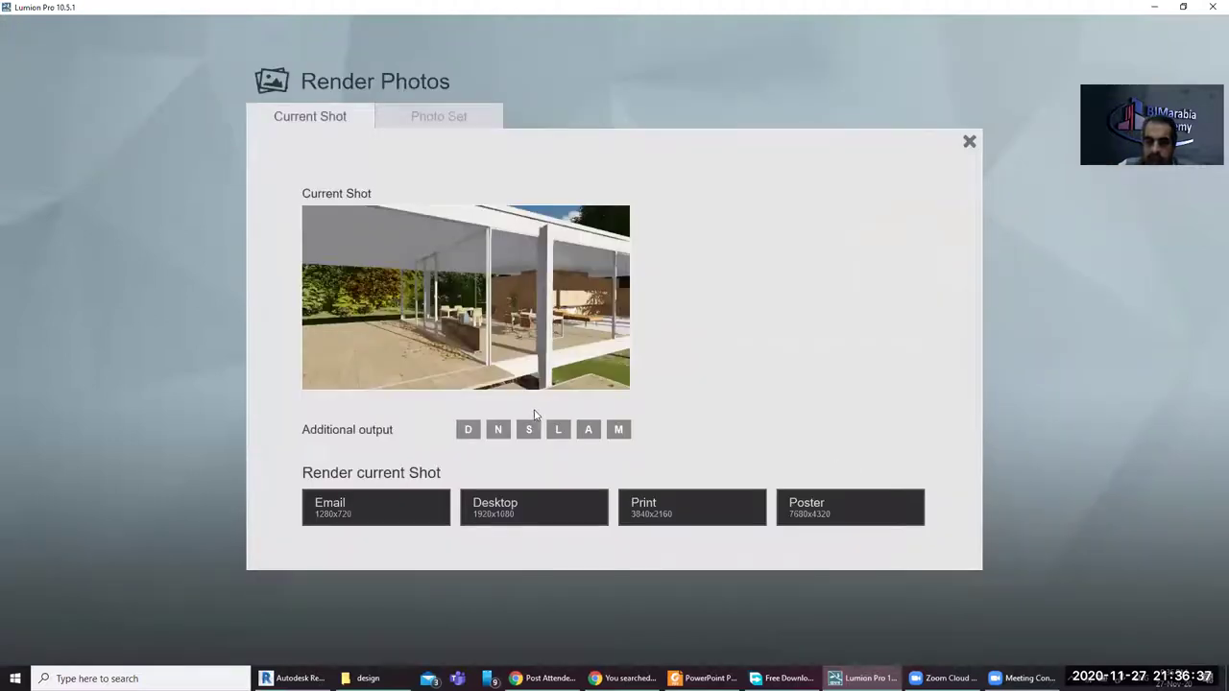
left_click(359, 509)
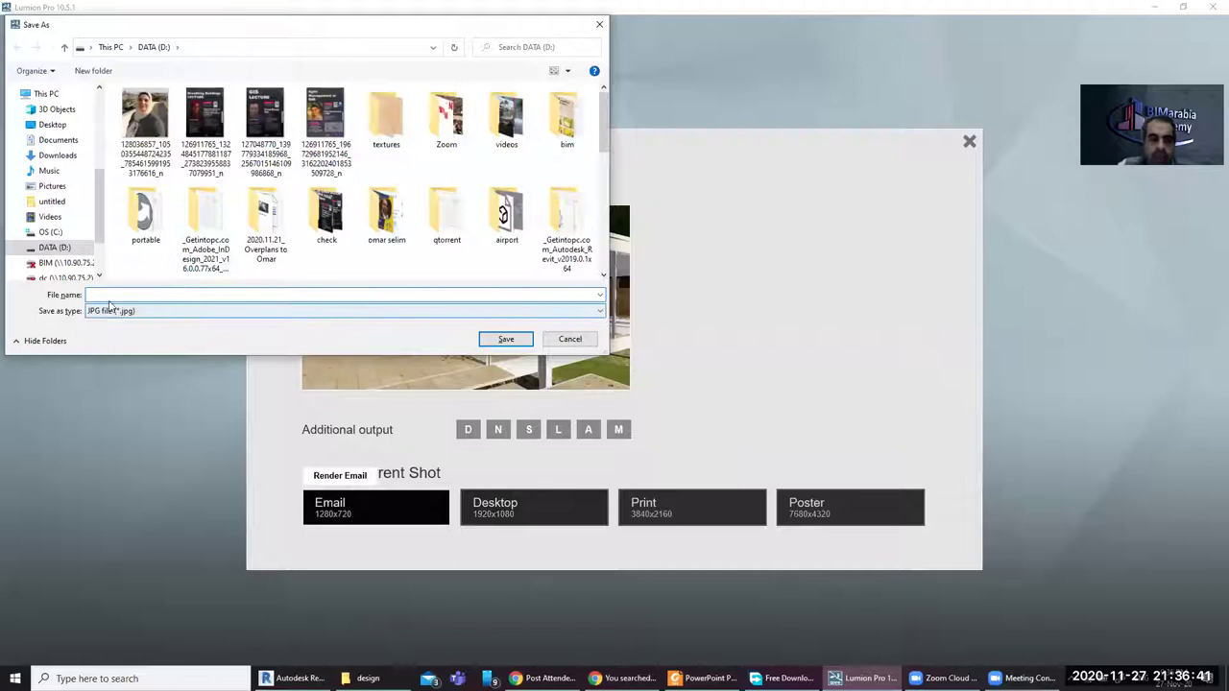
Step: Check the image file types, keep JPG, and cancel saving the Email render
left_click(110, 311)
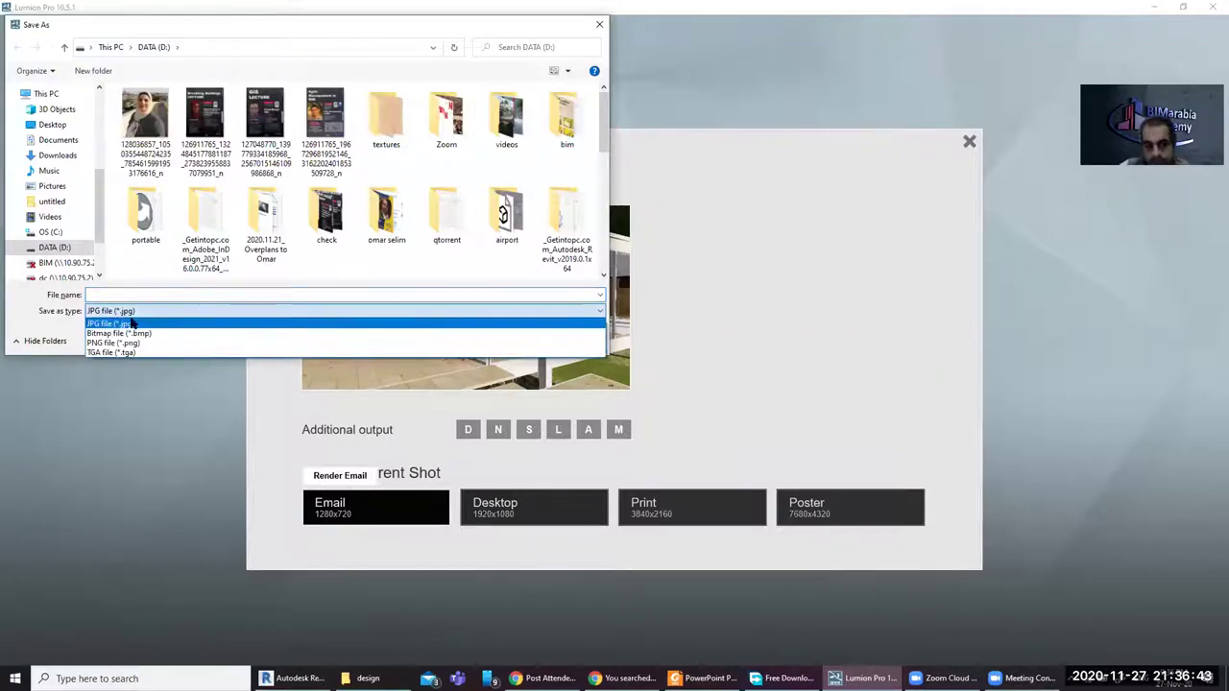
left_click(152, 366)
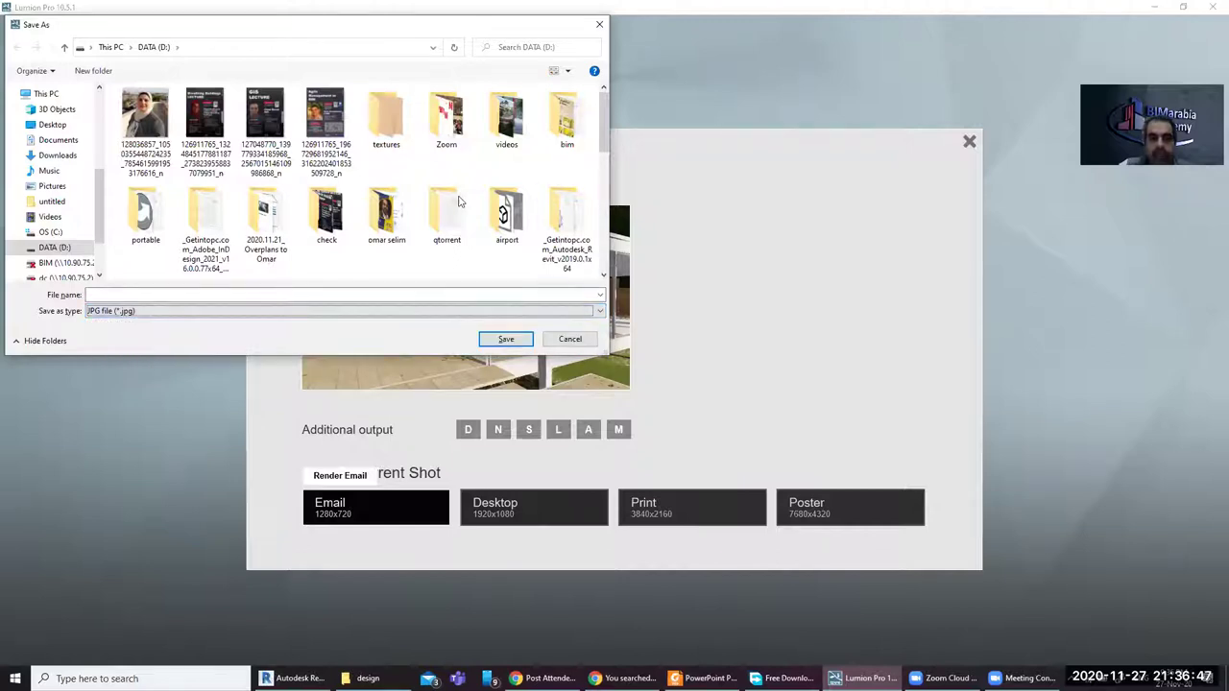
left_click(570, 340)
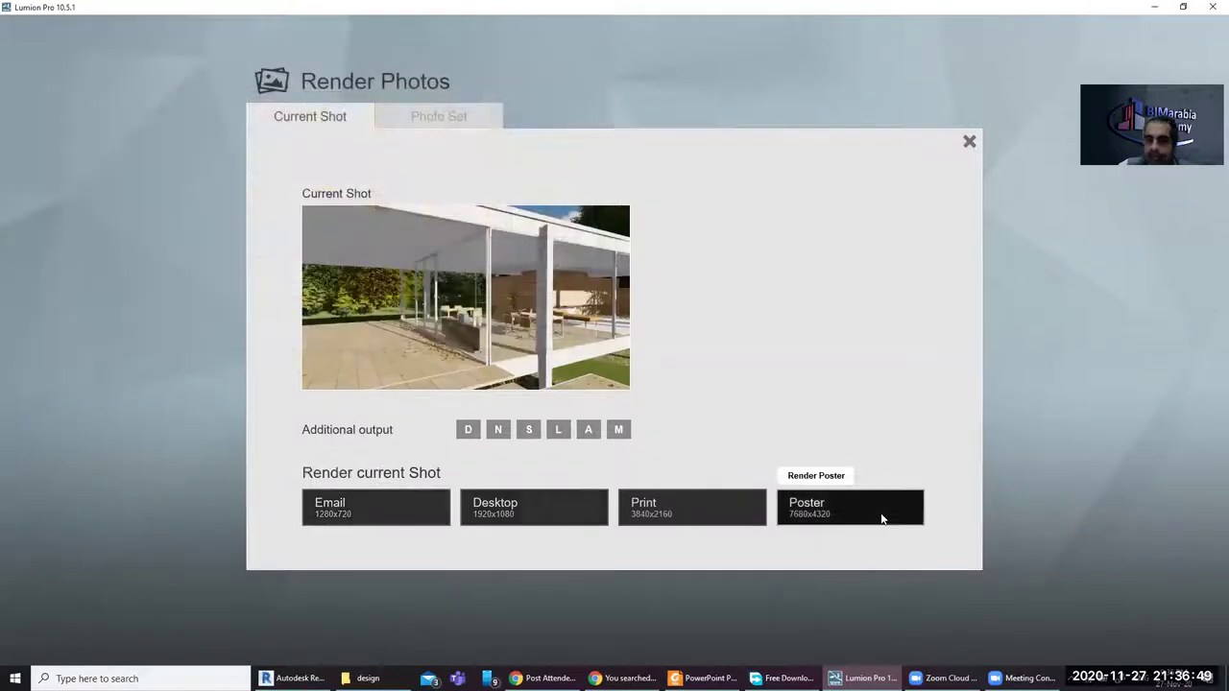
Step: Close Render Photos and choose the empty ninth clip slot in Movie mode
left_click(969, 141)
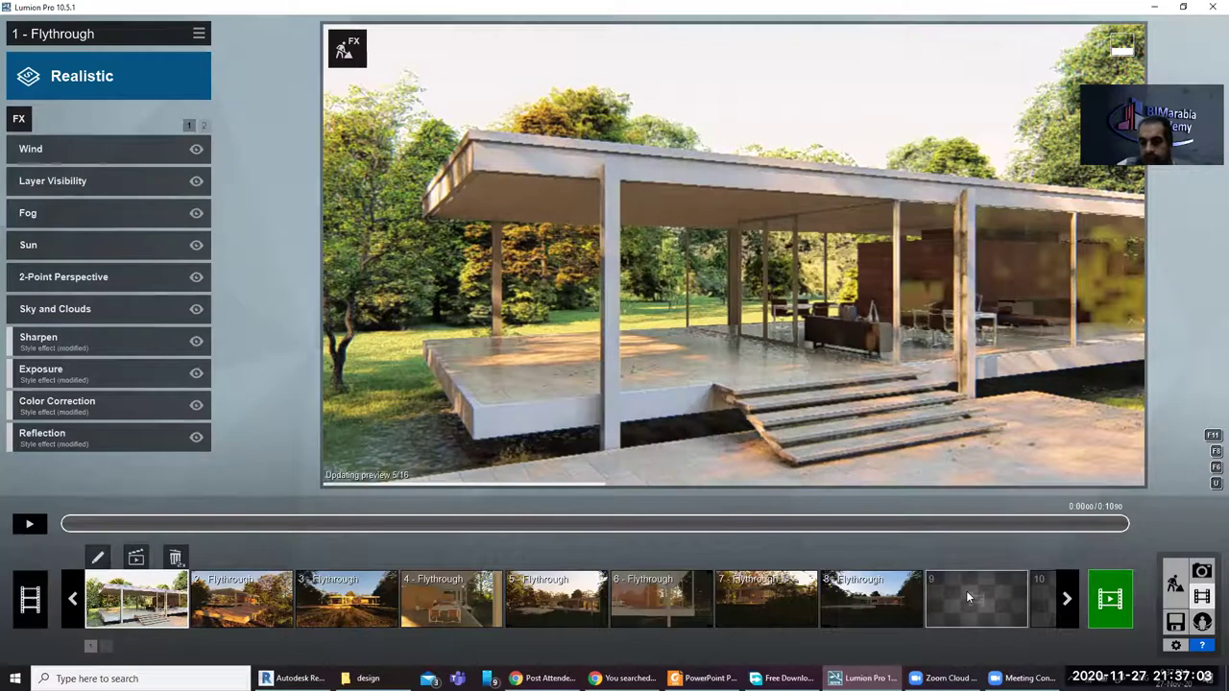
left_click(967, 592)
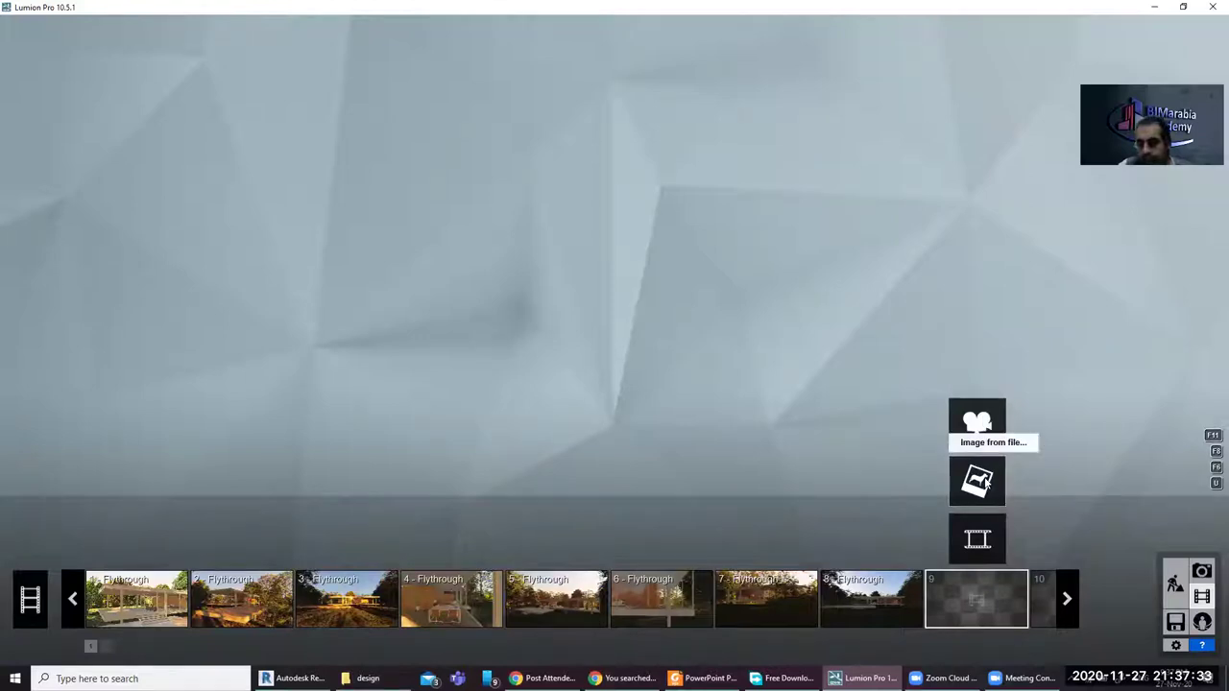
Step: Record a new camera clip with two keyframes, set it to 3 seconds, and preview it
left_click(984, 432)
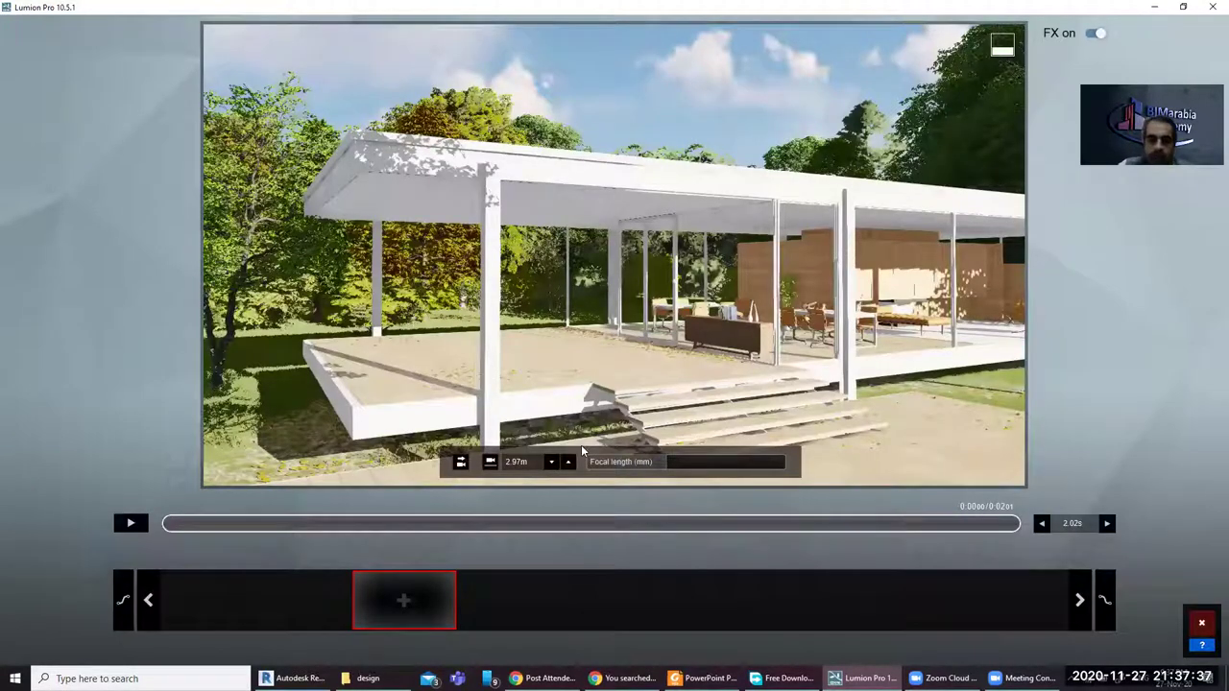
left_click(376, 592)
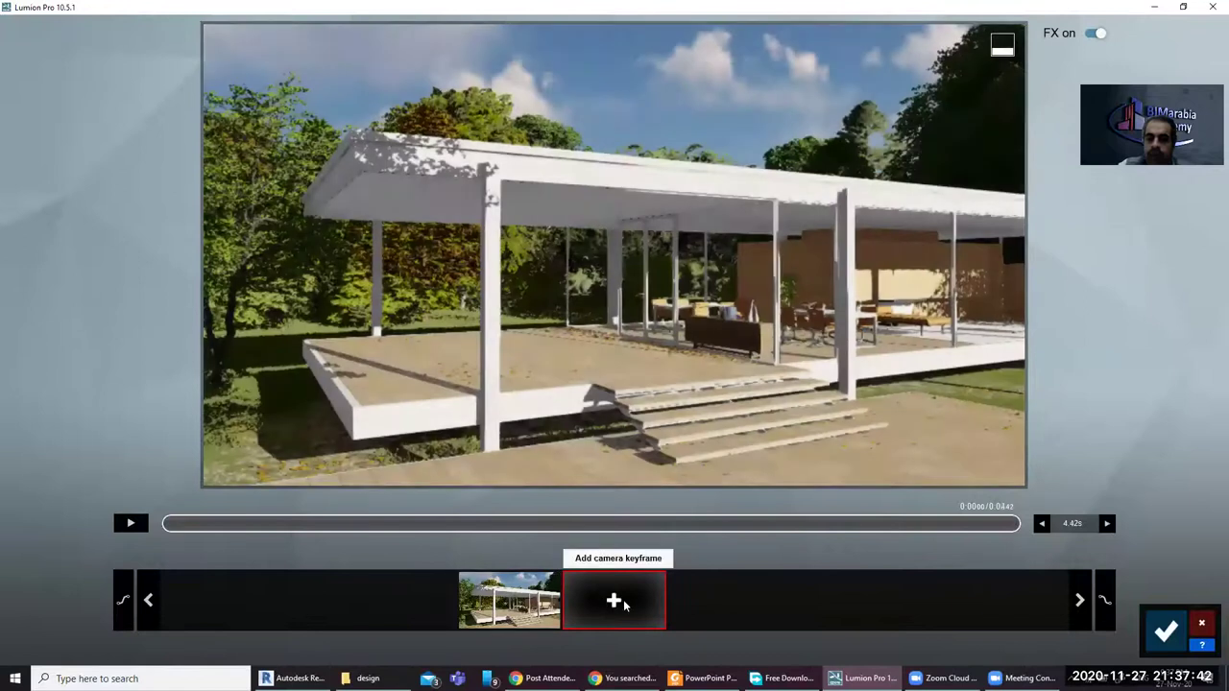
left_click(617, 601)
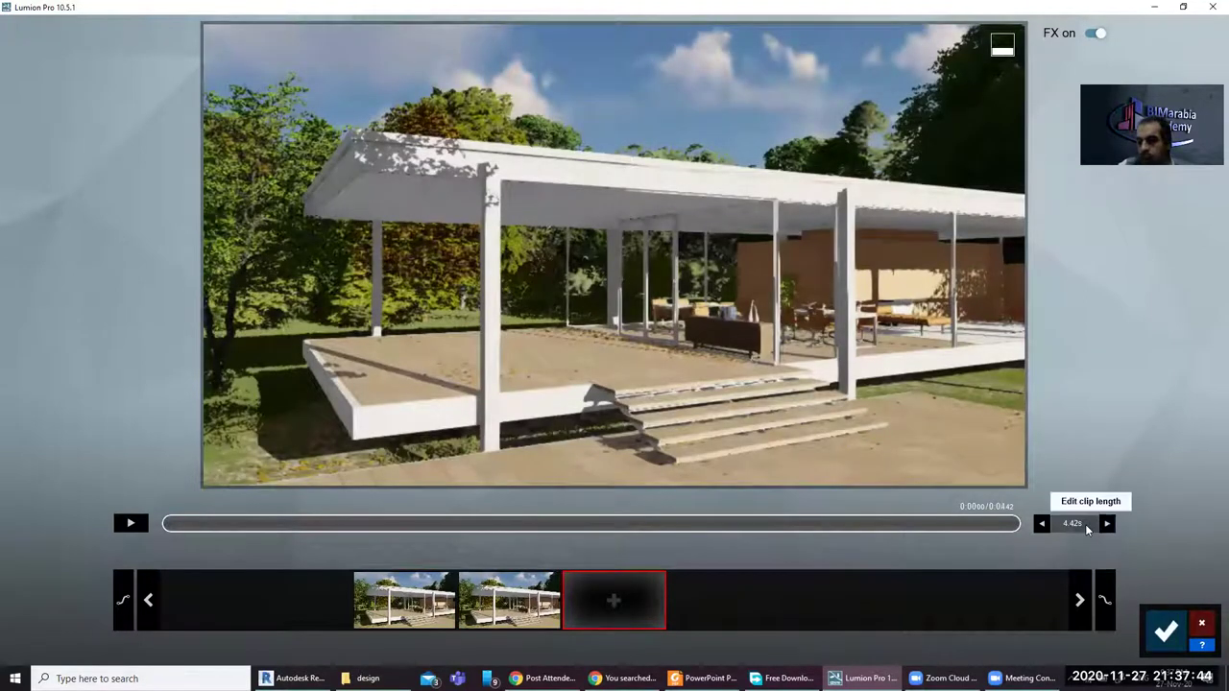
left_click(1080, 524)
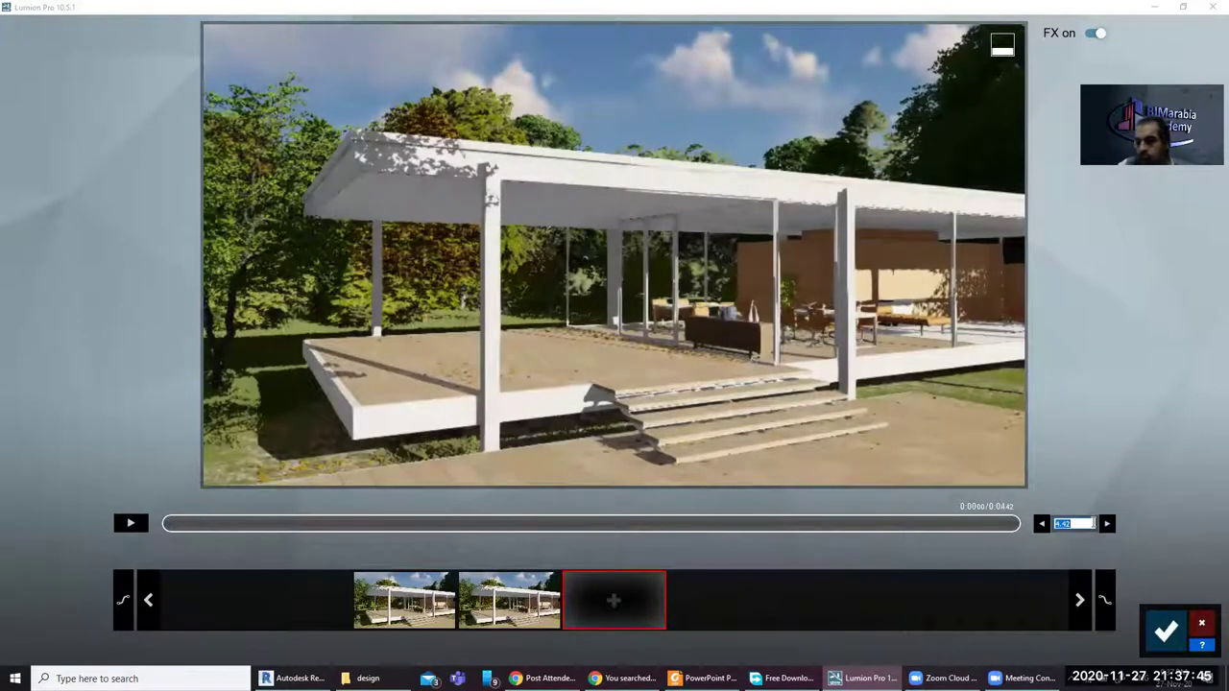
type("3")
key("Return")
left_click(131, 523)
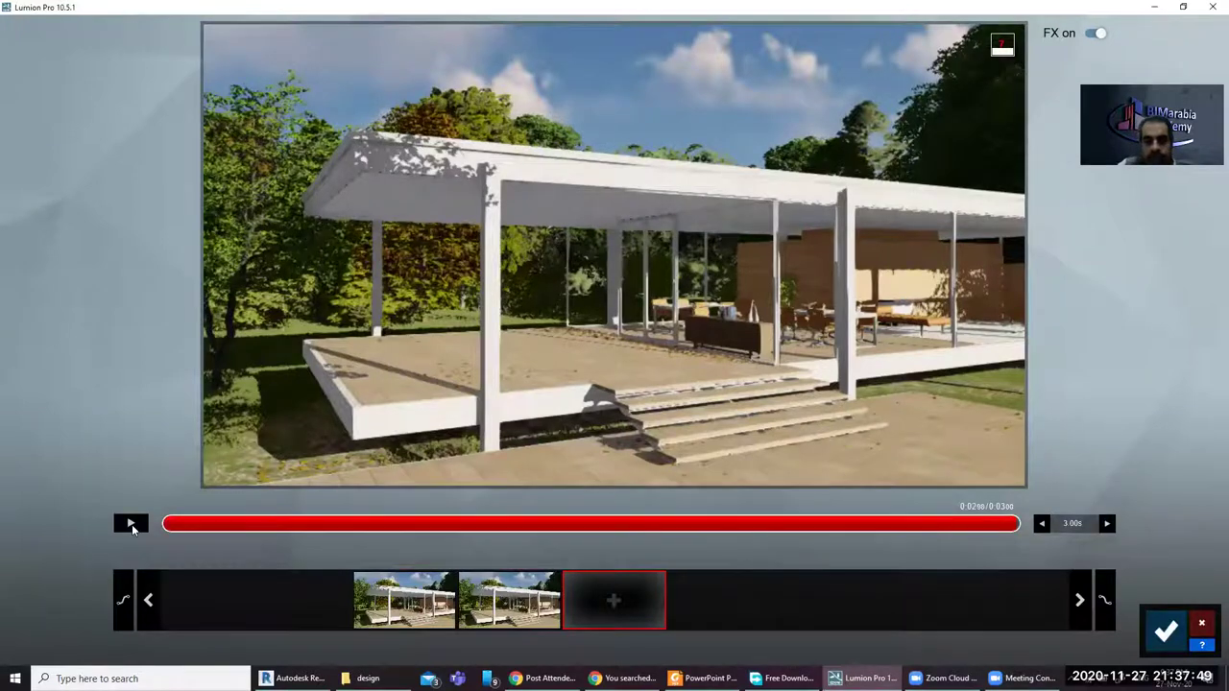
left_click(131, 525)
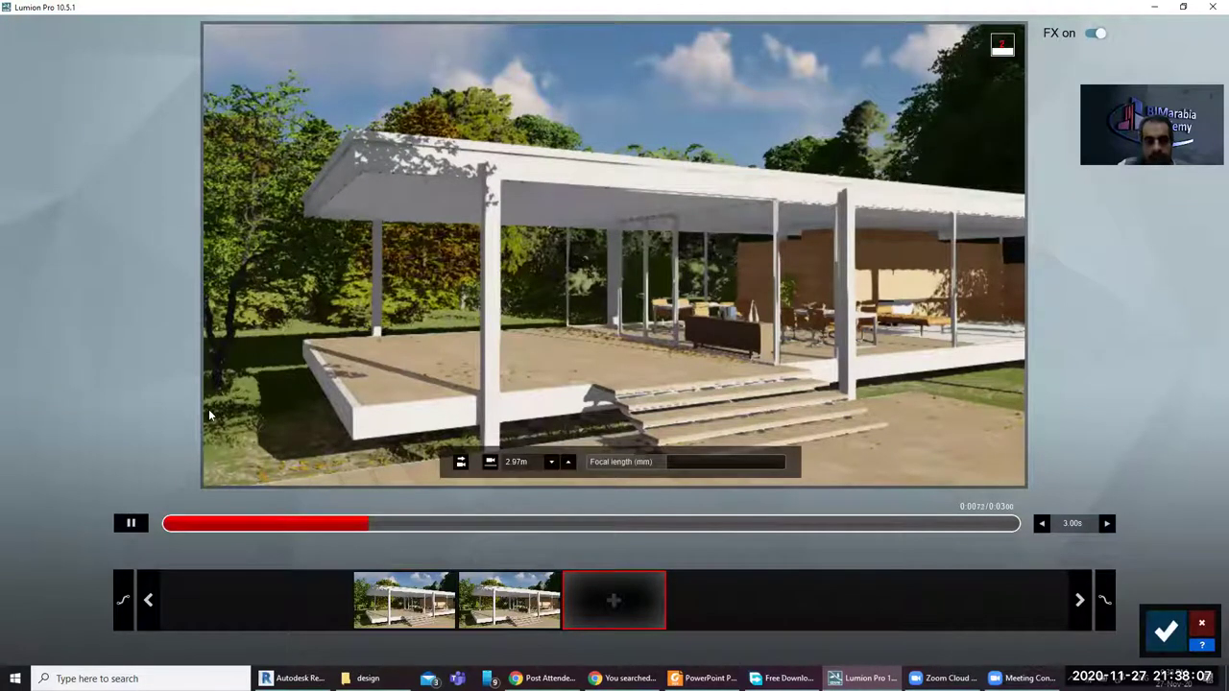
left_click(131, 523)
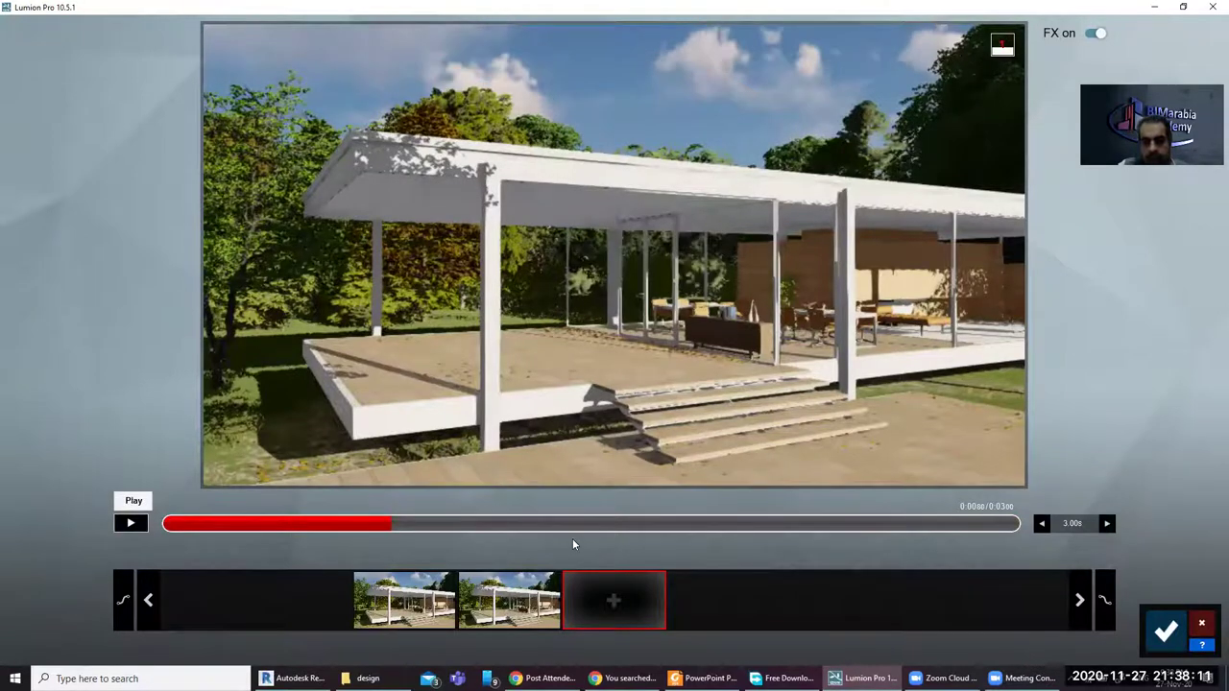
Step: Swing the camera around the house and slide it to centre the furniture area
mouse_move(592, 336)
right_mouse_down()
mouse_move(612, 254)
mouse_move(646, 244)
right_mouse_up()
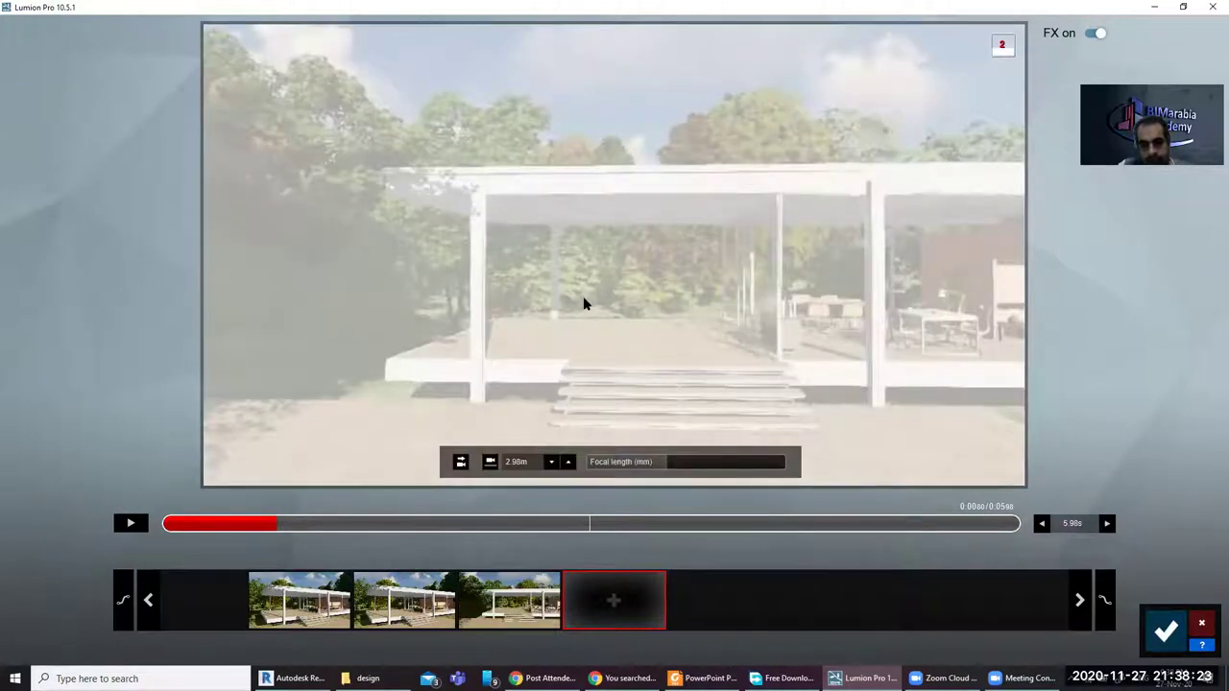
key("d")
key("d")
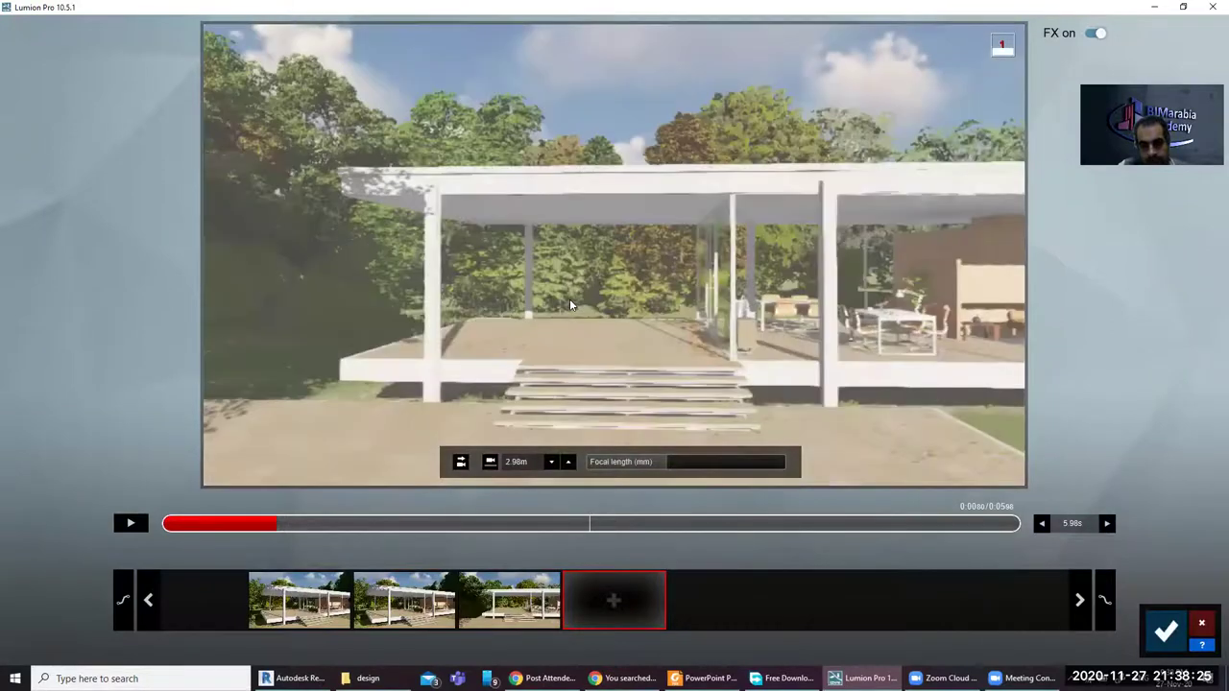
key("a")
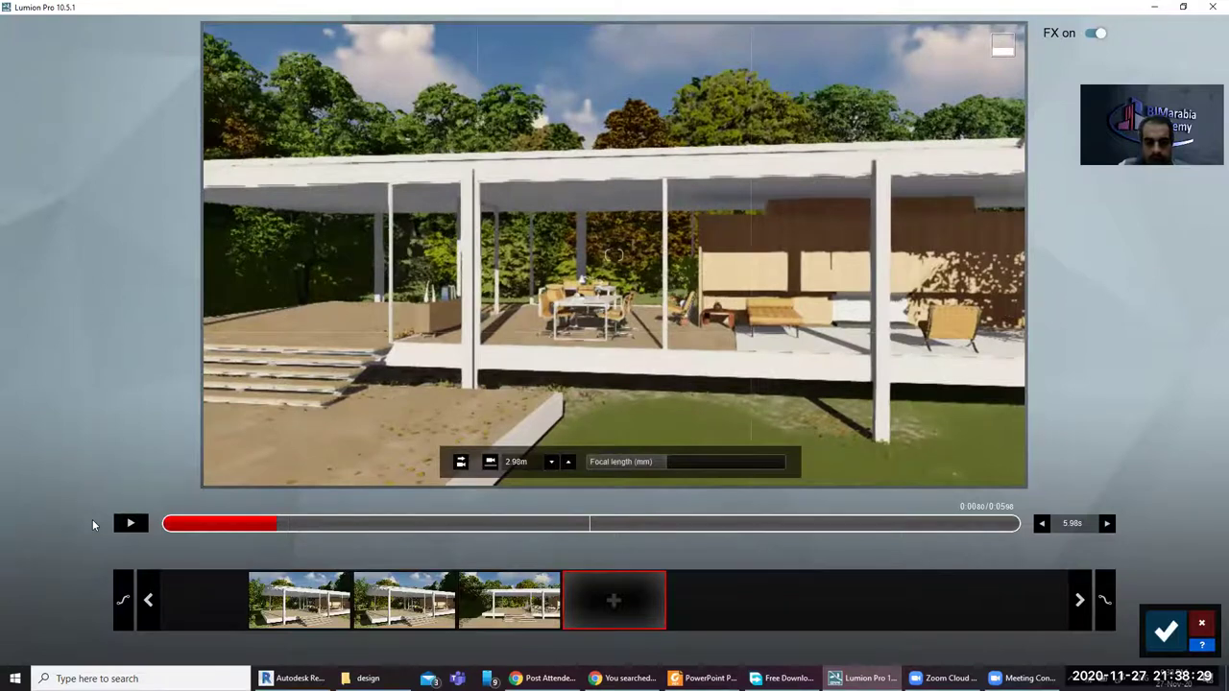
Step: Add keyframes at 1.60 m eye level and at a 183.1mm close-up of the dining table
left_click(490, 461)
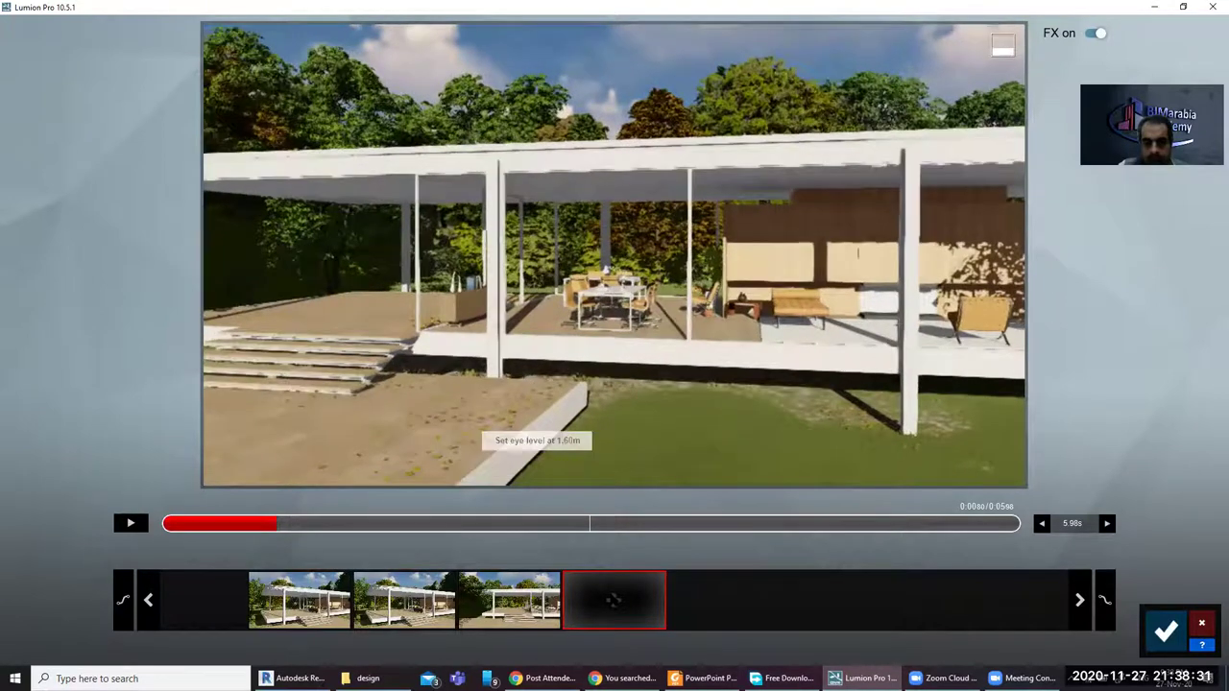
left_click(614, 600)
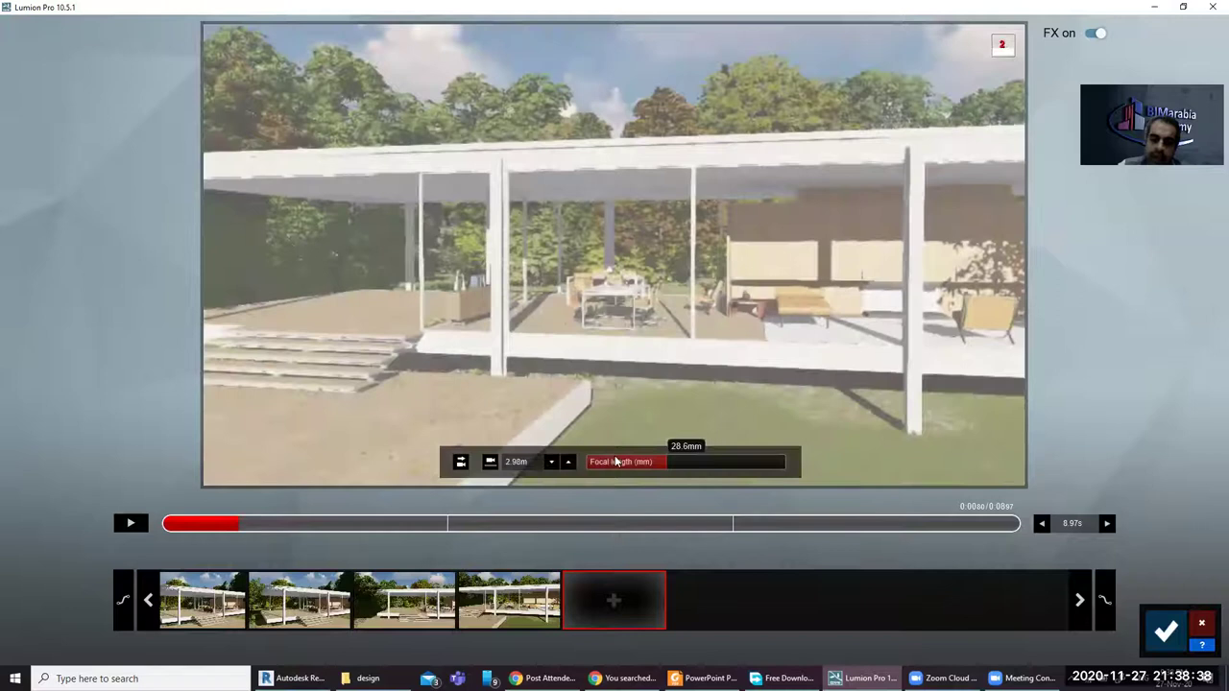
left_click_drag(606, 465, 758, 463)
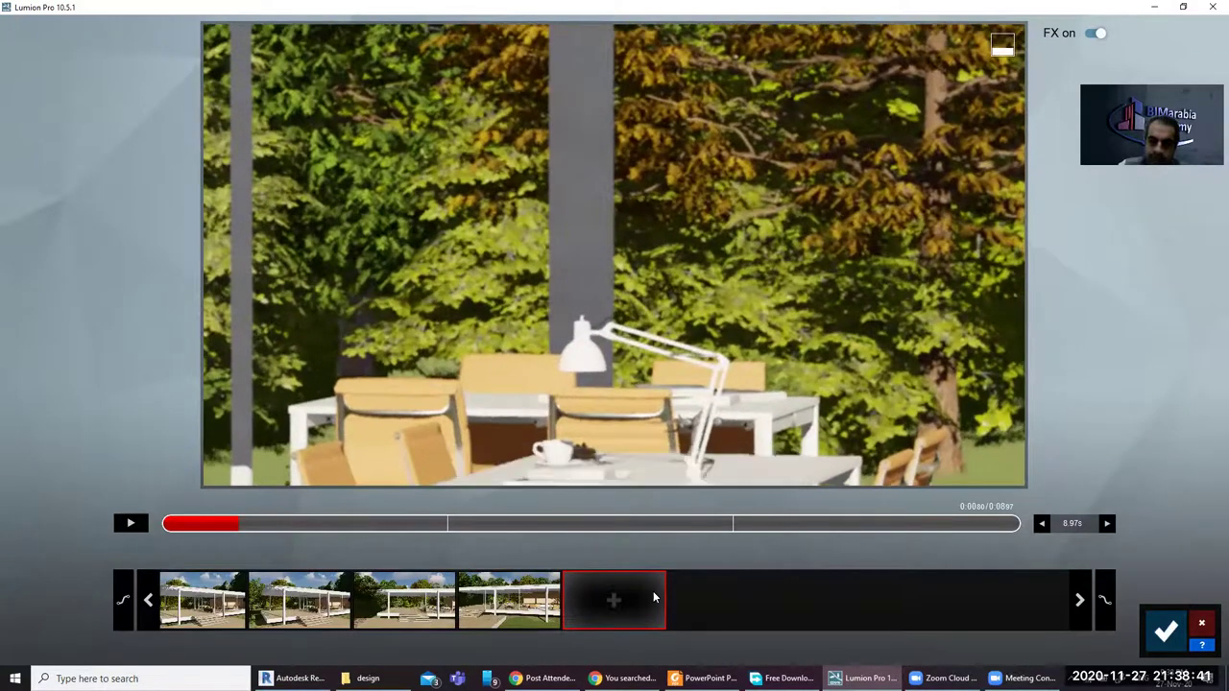
left_click(614, 600)
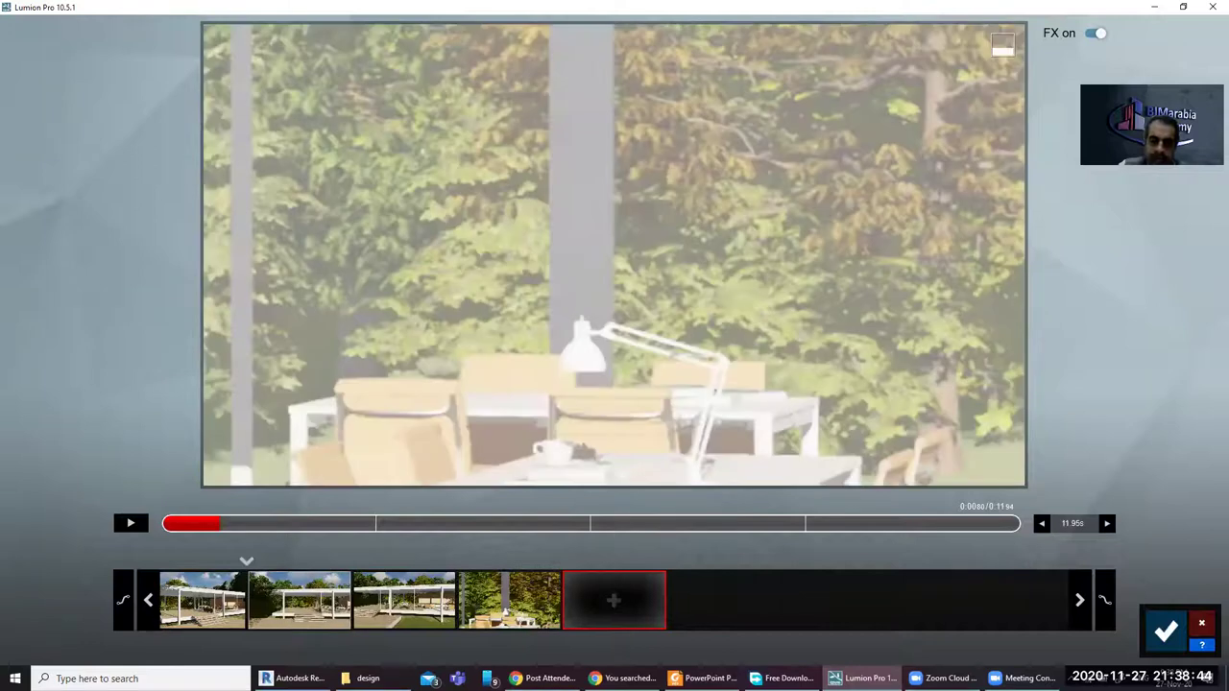
Step: Delete the first camera keyframe, preview the camera path, and save the clip
left_click(148, 600)
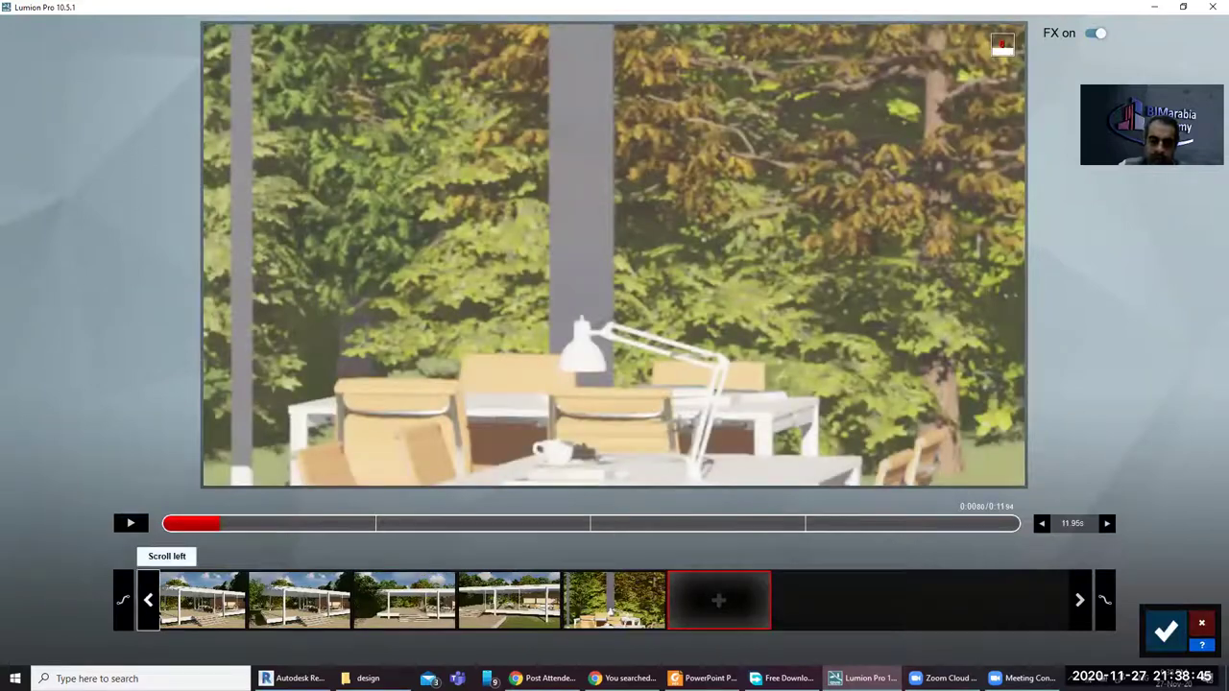
left_click(148, 600)
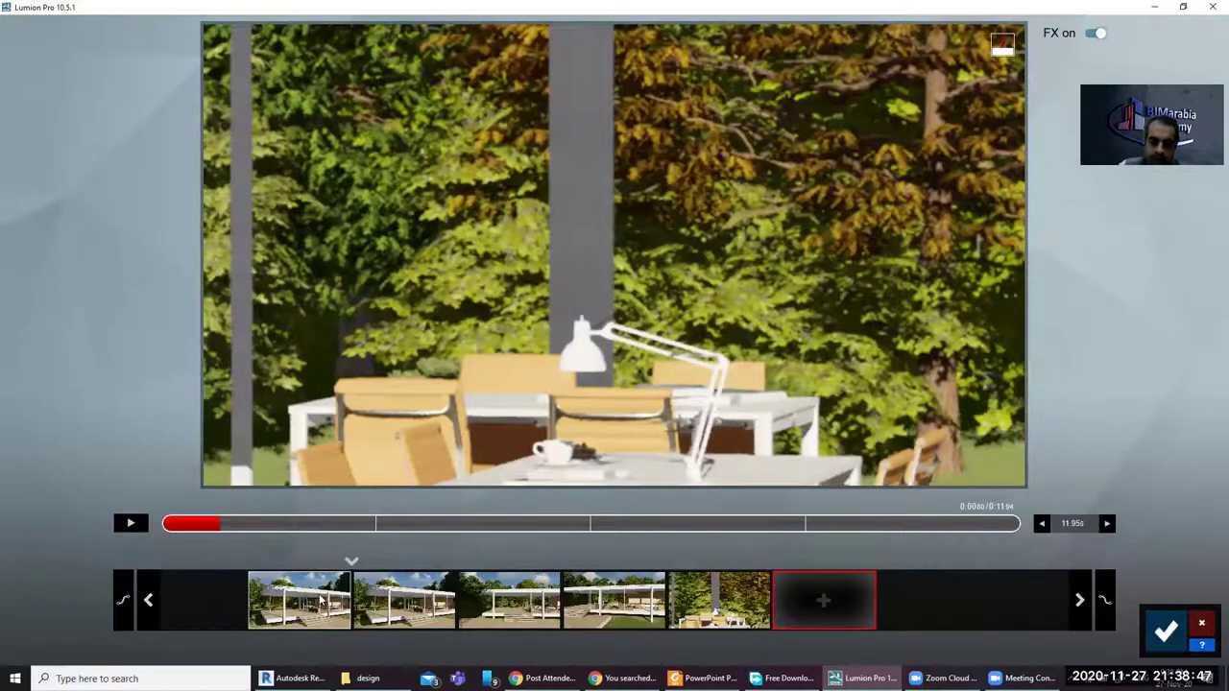
left_click(299, 605)
left_click(300, 645)
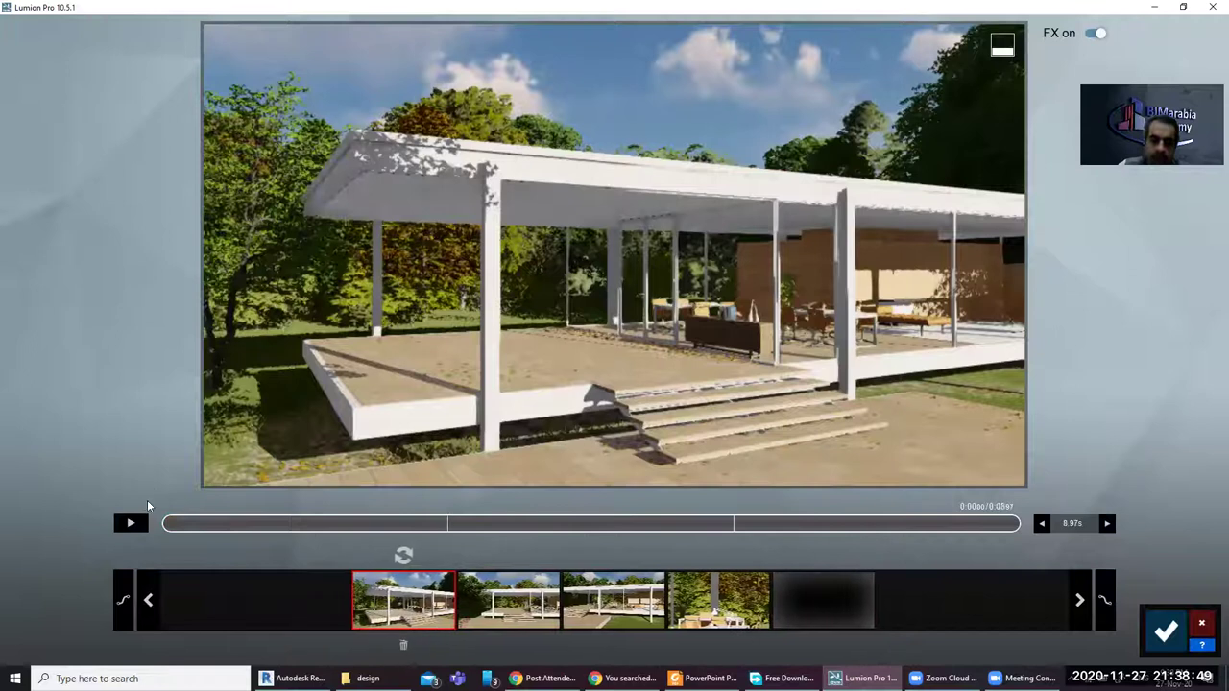
left_click(131, 523)
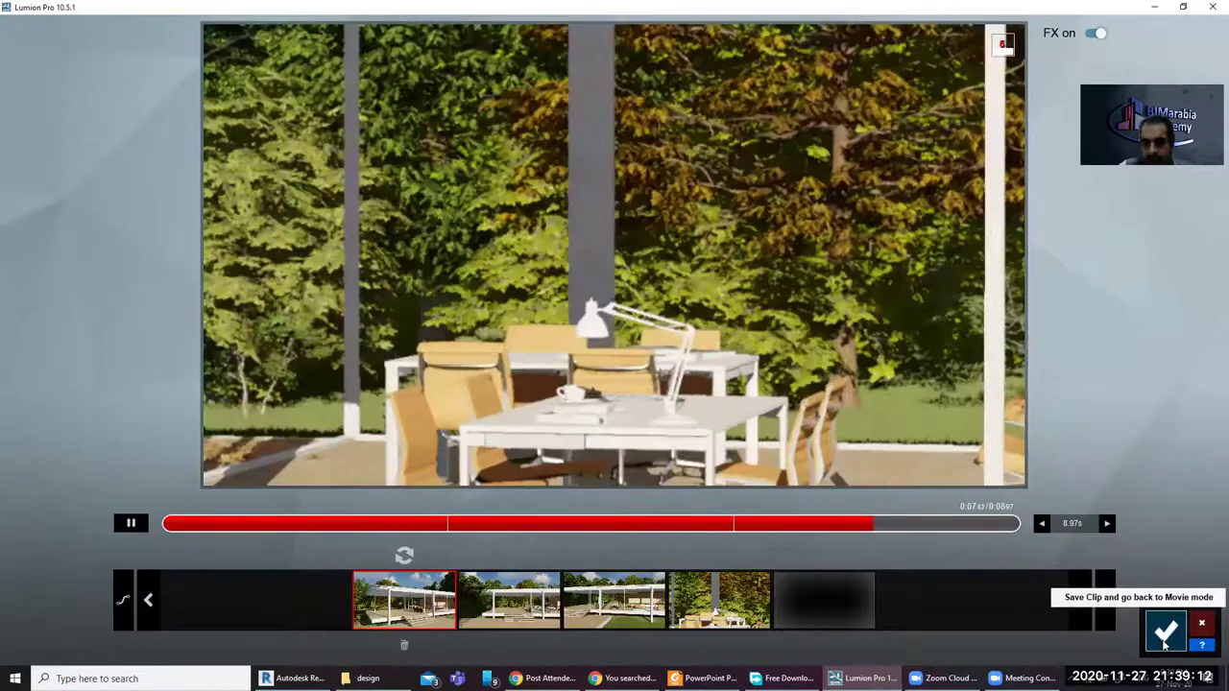
left_click(1163, 638)
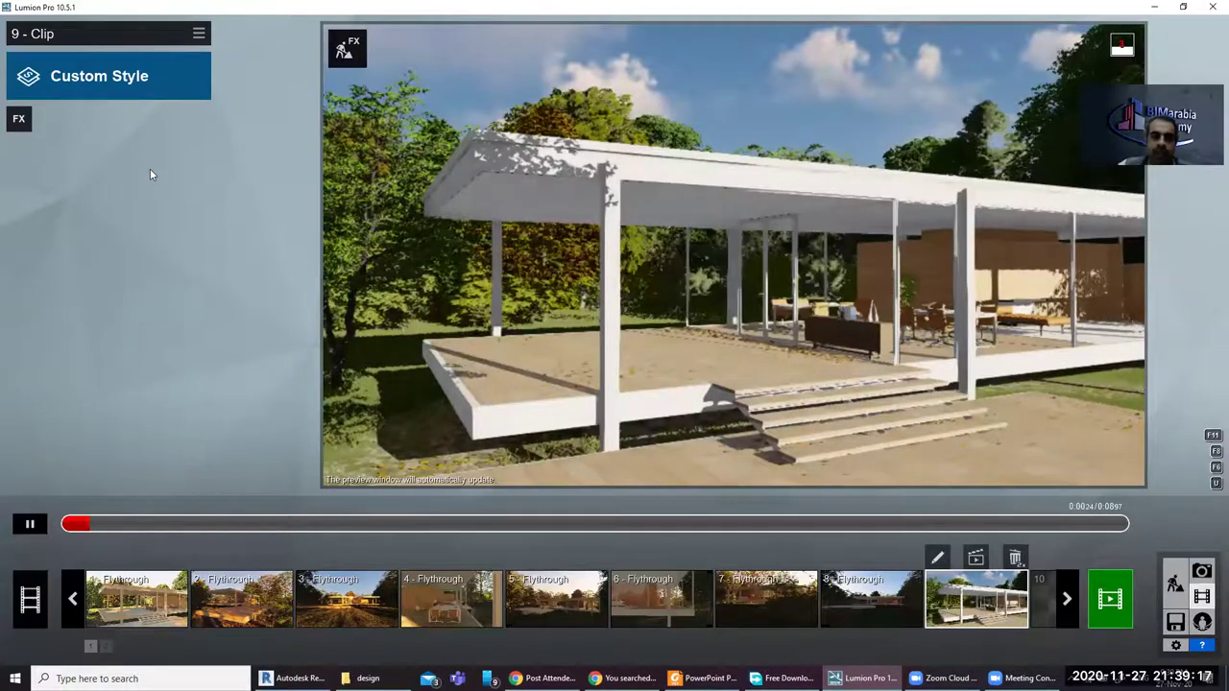
Step: Add a Sun effect with heading near 153.8°, height 16.7° and disk size 0.6, then reopen the effect list
left_click(19, 119)
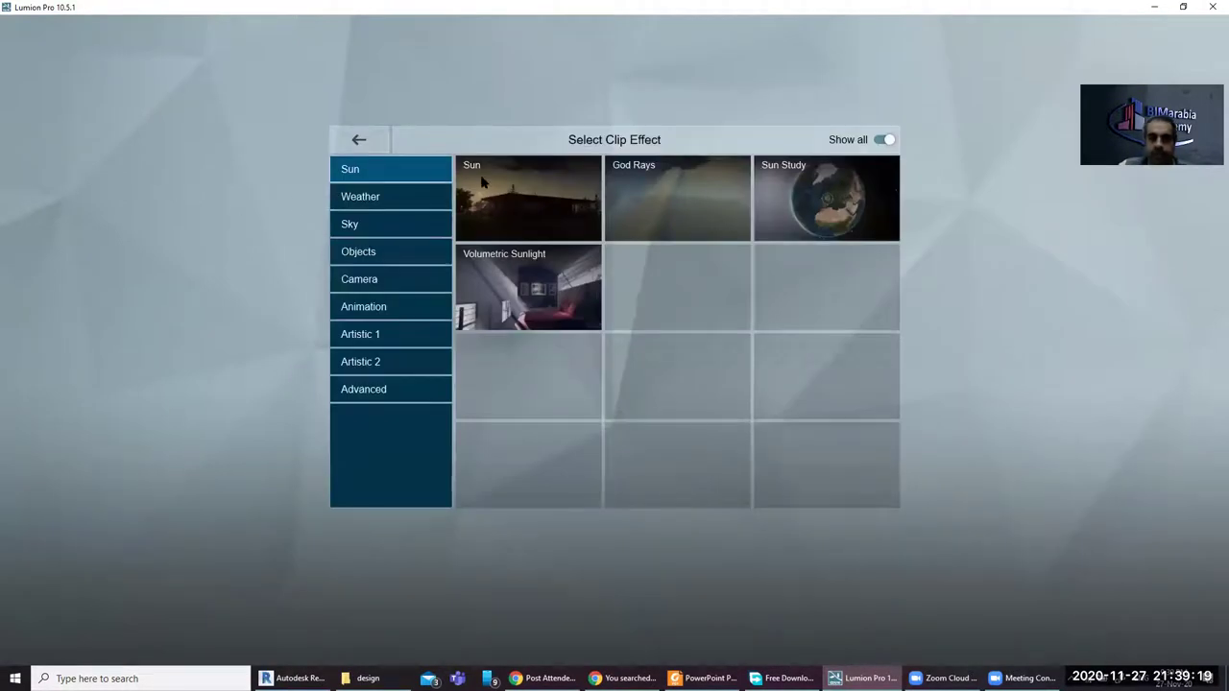
left_click(547, 198)
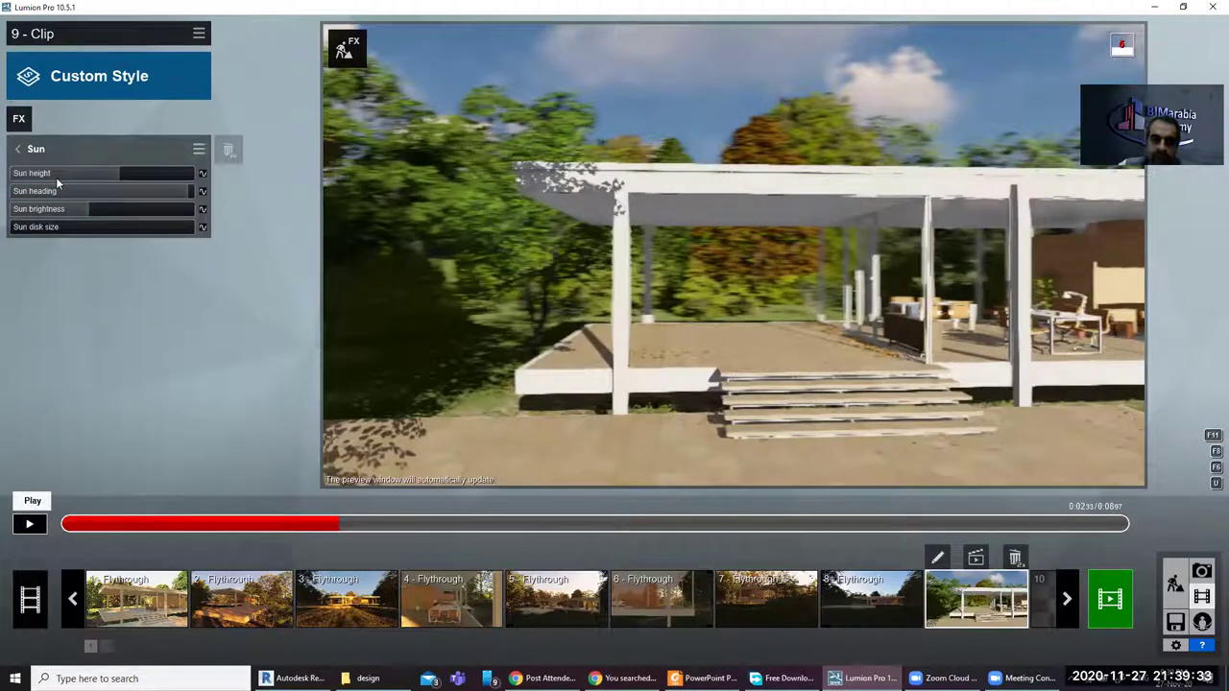
left_click(80, 192)
left_click_drag(121, 188, 182, 190)
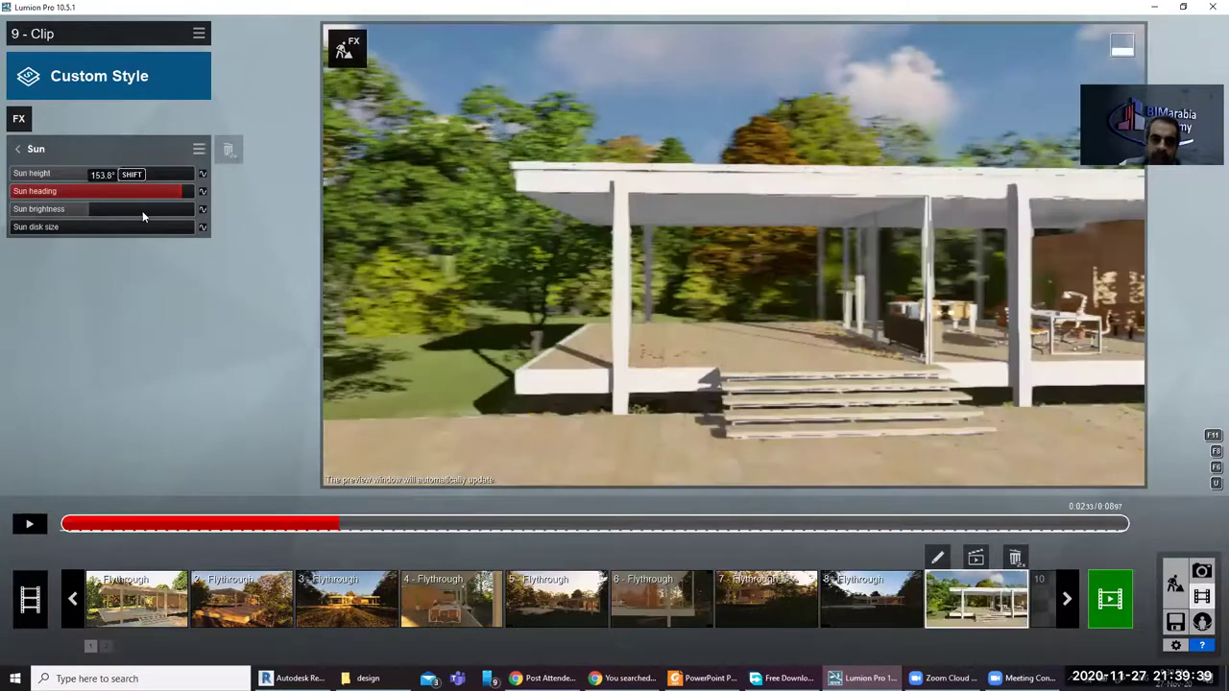
mouse_move(83, 208)
left_mouse_down()
mouse_move(31, 213)
mouse_move(178, 219)
mouse_move(27, 231)
left_mouse_up()
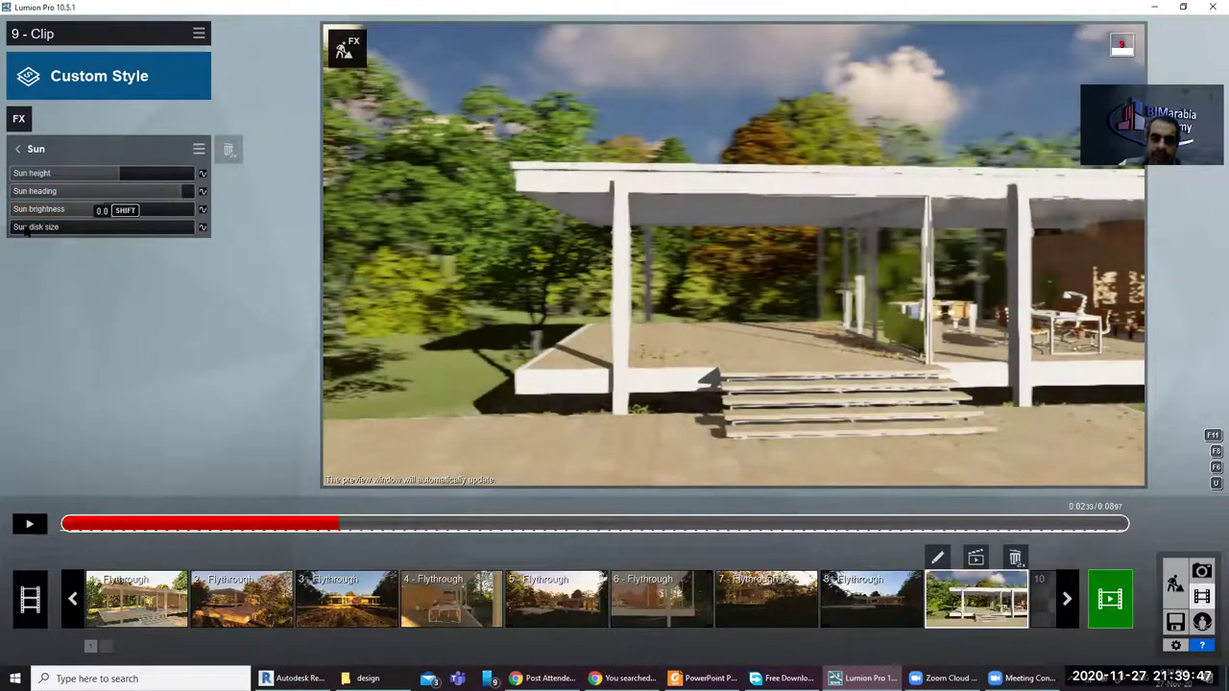
mouse_move(55, 227)
left_mouse_down()
mouse_move(142, 237)
mouse_move(24, 240)
left_mouse_up()
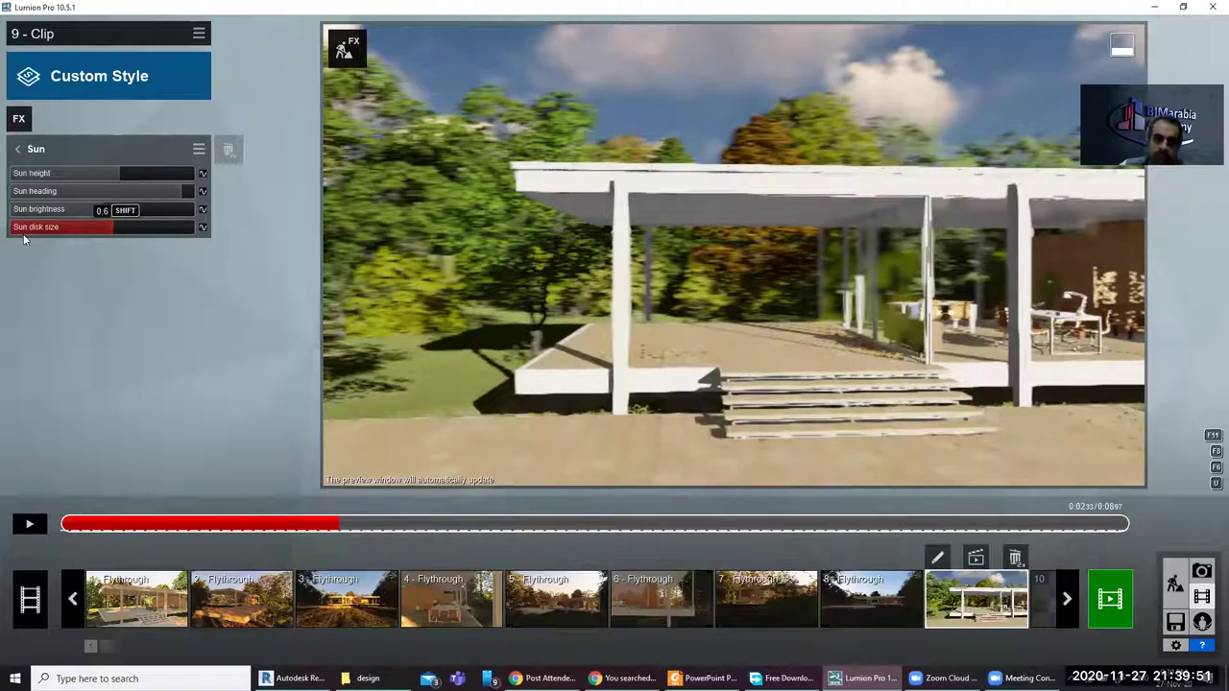
left_click(158, 175)
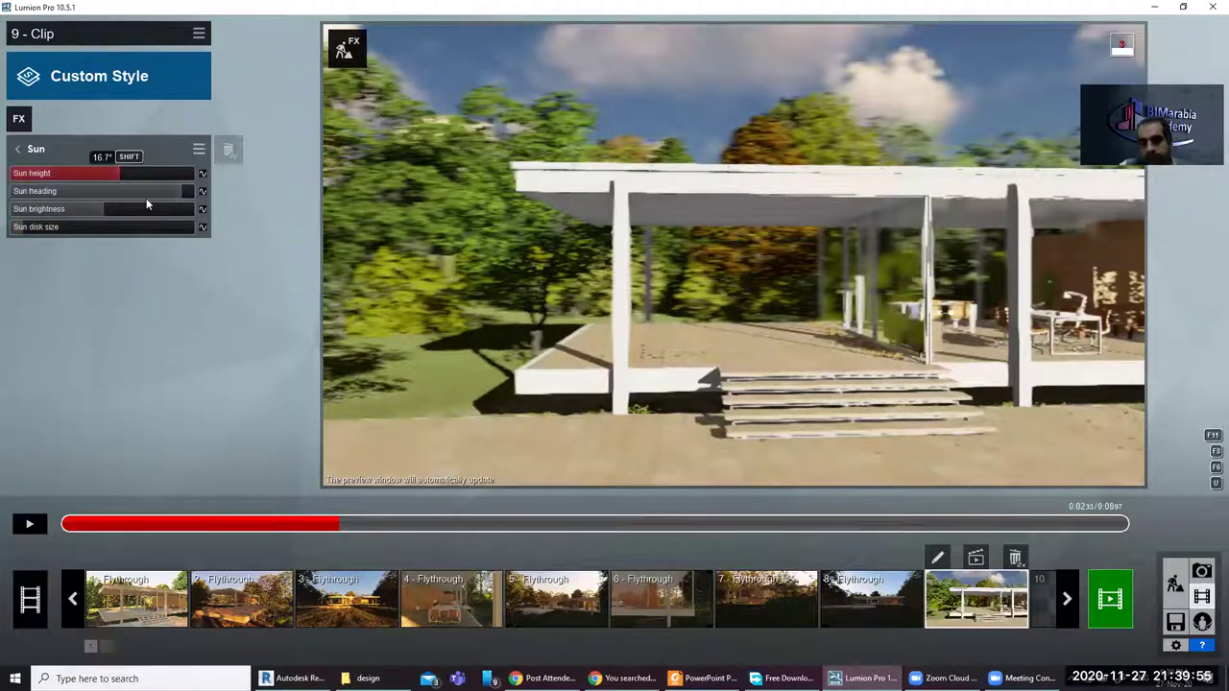
left_click(32, 125)
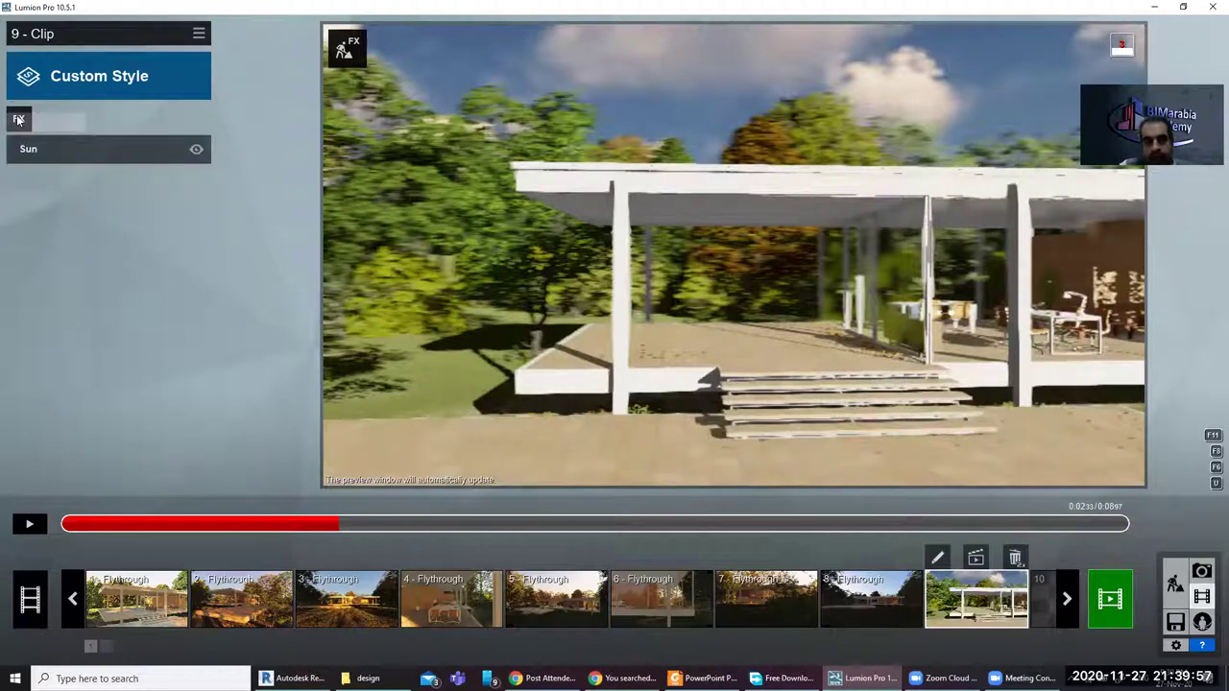
left_click(18, 119)
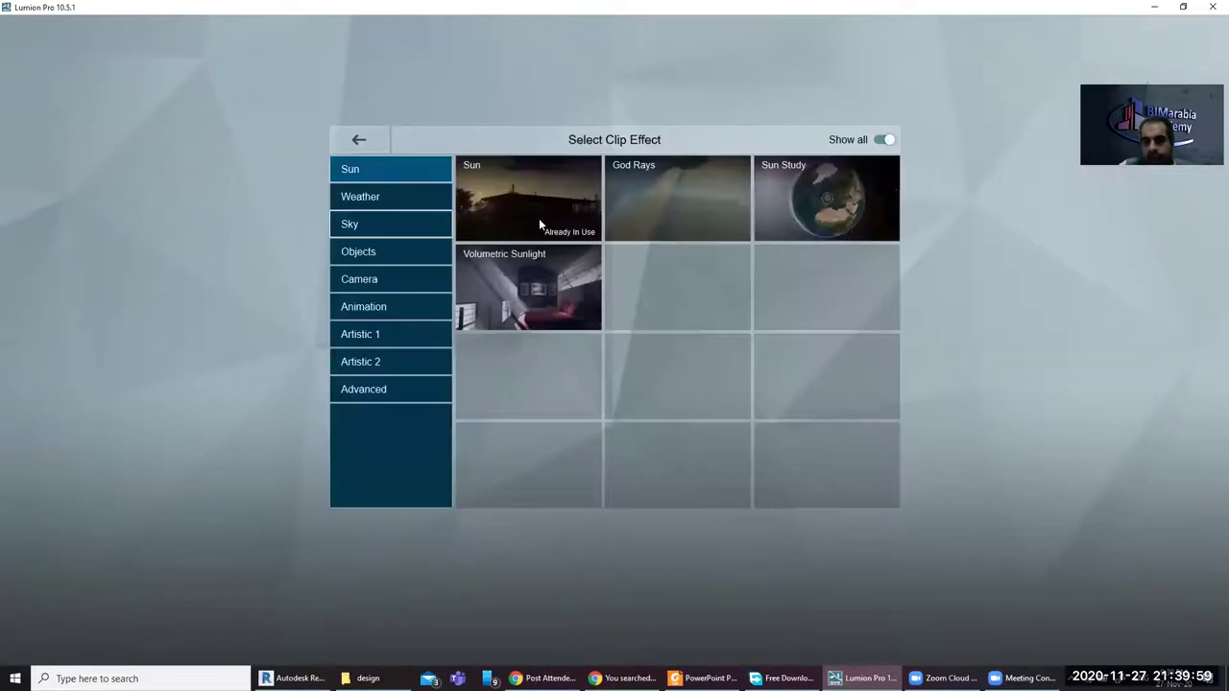
Step: Add God Rays to clip 9 with decay 0.7 and length 0.6
left_click(692, 199)
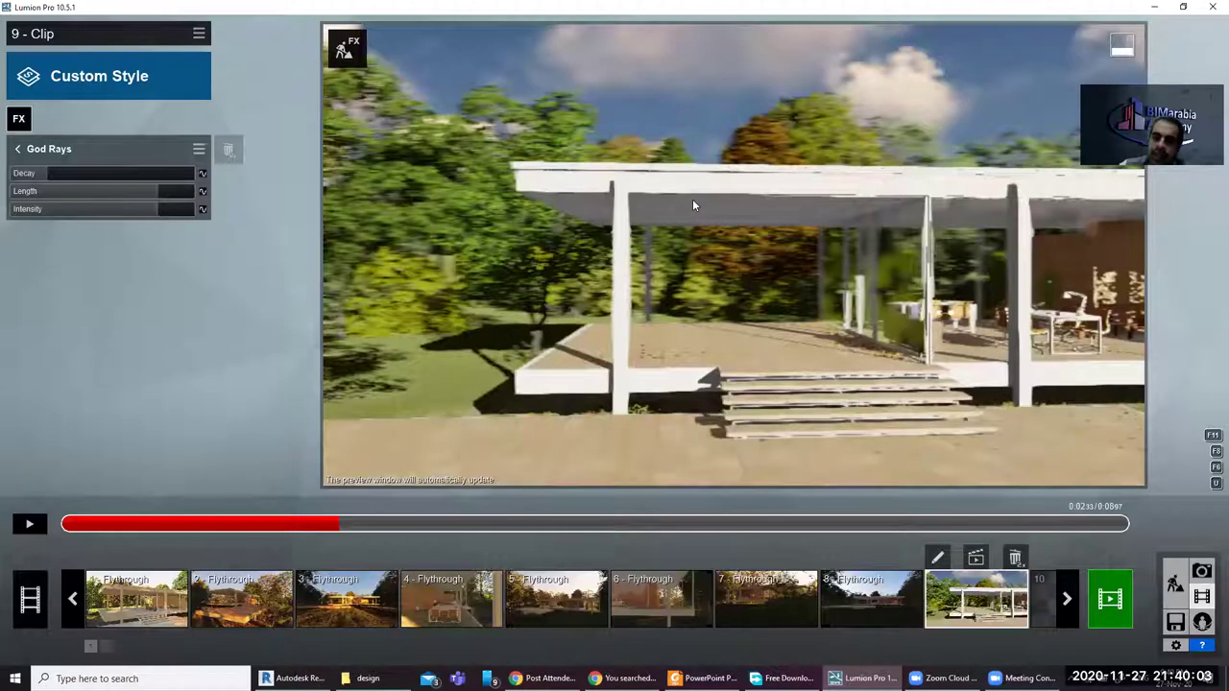
left_click_drag(51, 173, 139, 173)
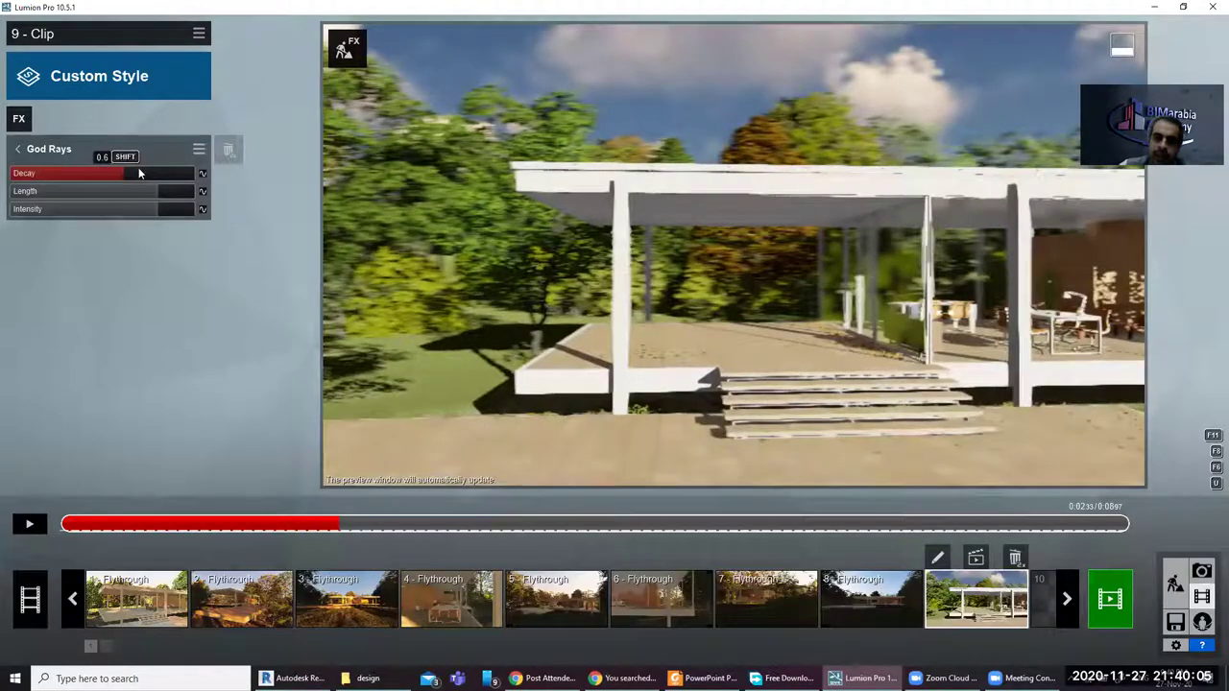
left_click(111, 195)
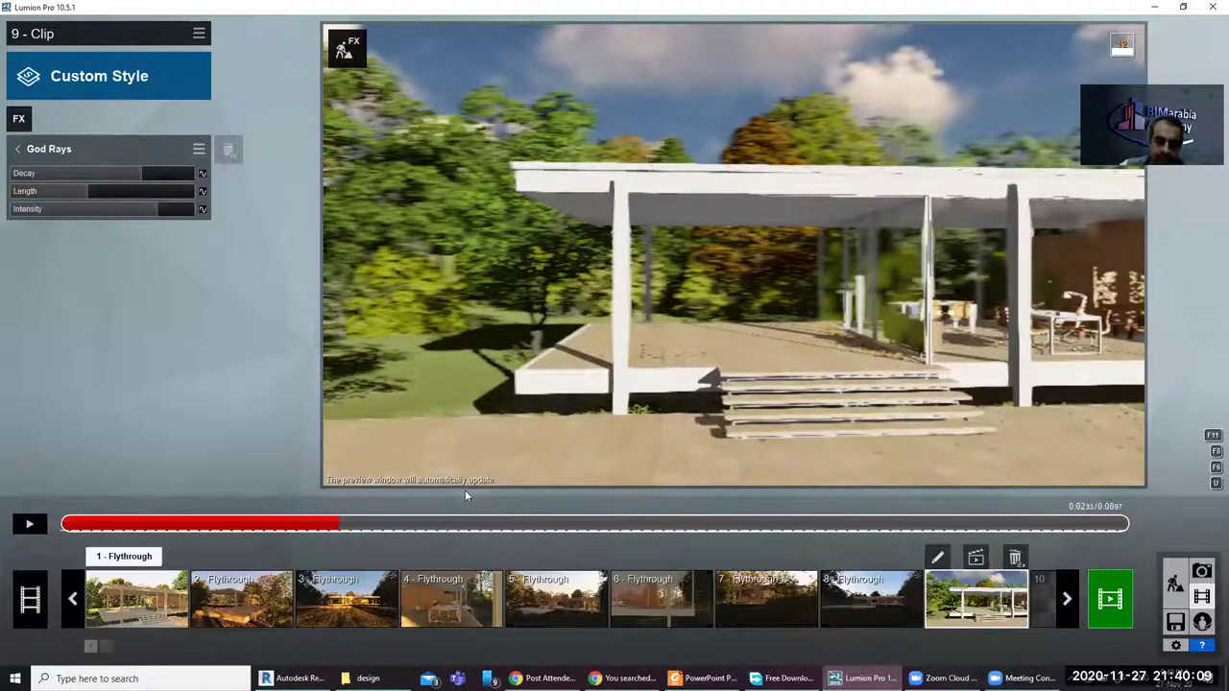
mouse_move(137, 598)
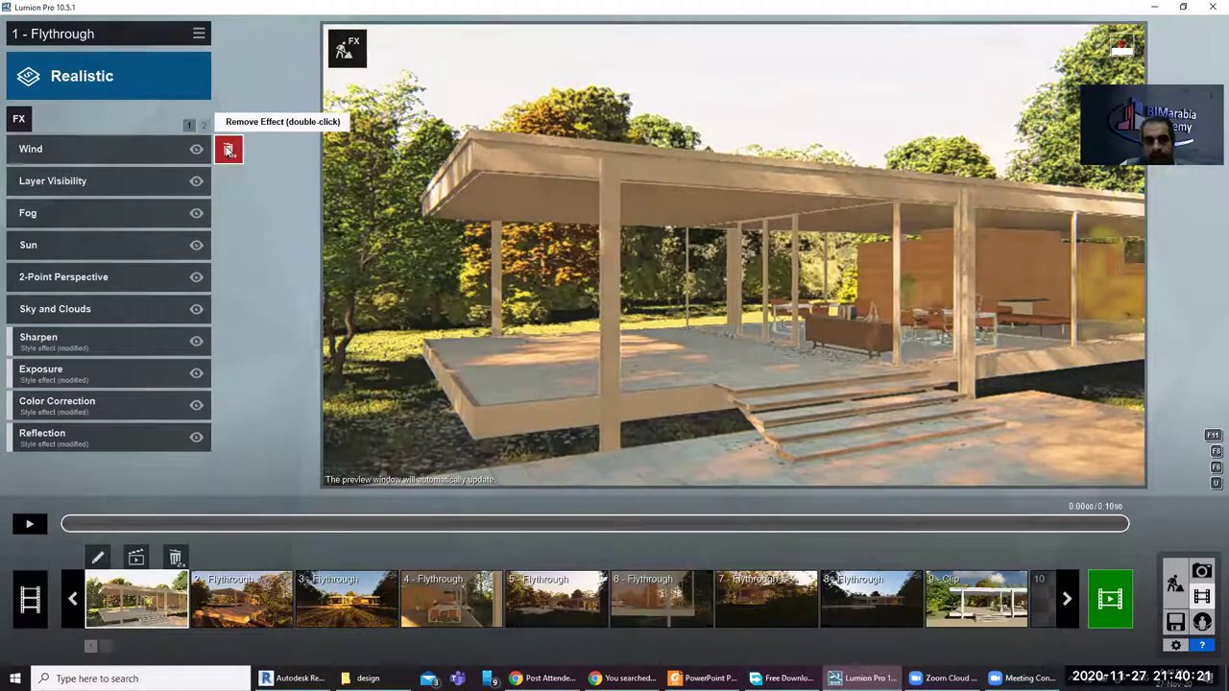
Step: Delete Flythrough's Wind, Layer Visibility, Sun and 2-Point Perspective effects, hide Sky and Clouds, and open Photo 9
double_click(228, 149)
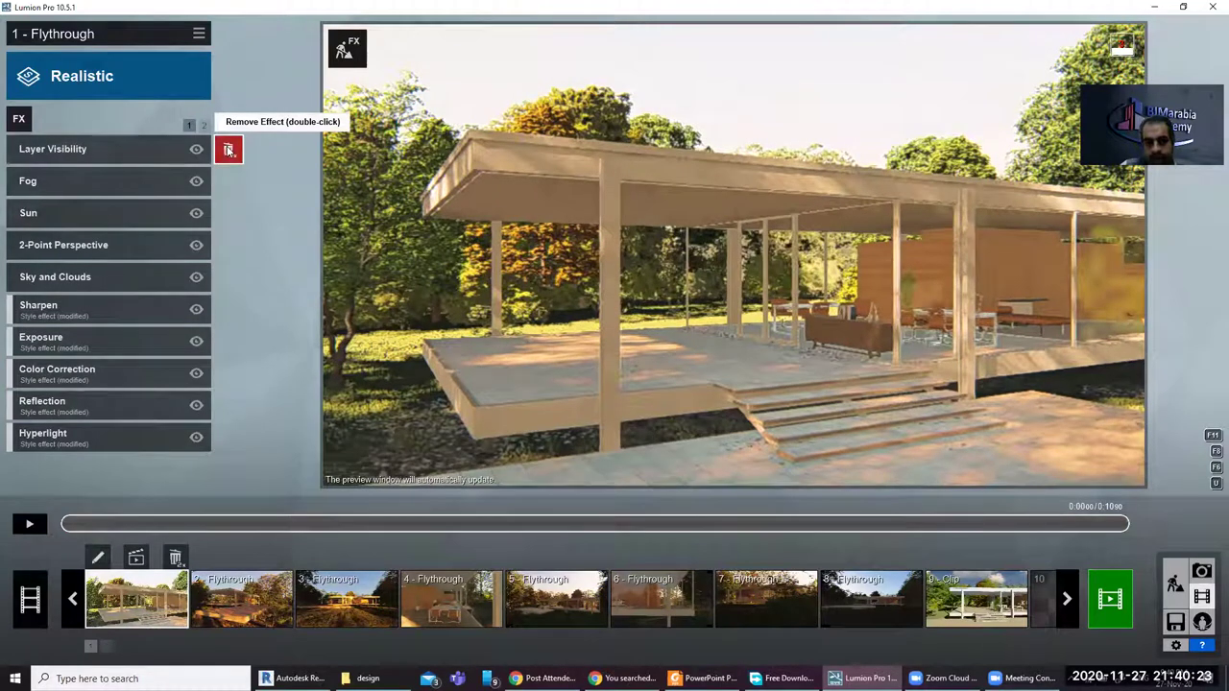
double_click(228, 149)
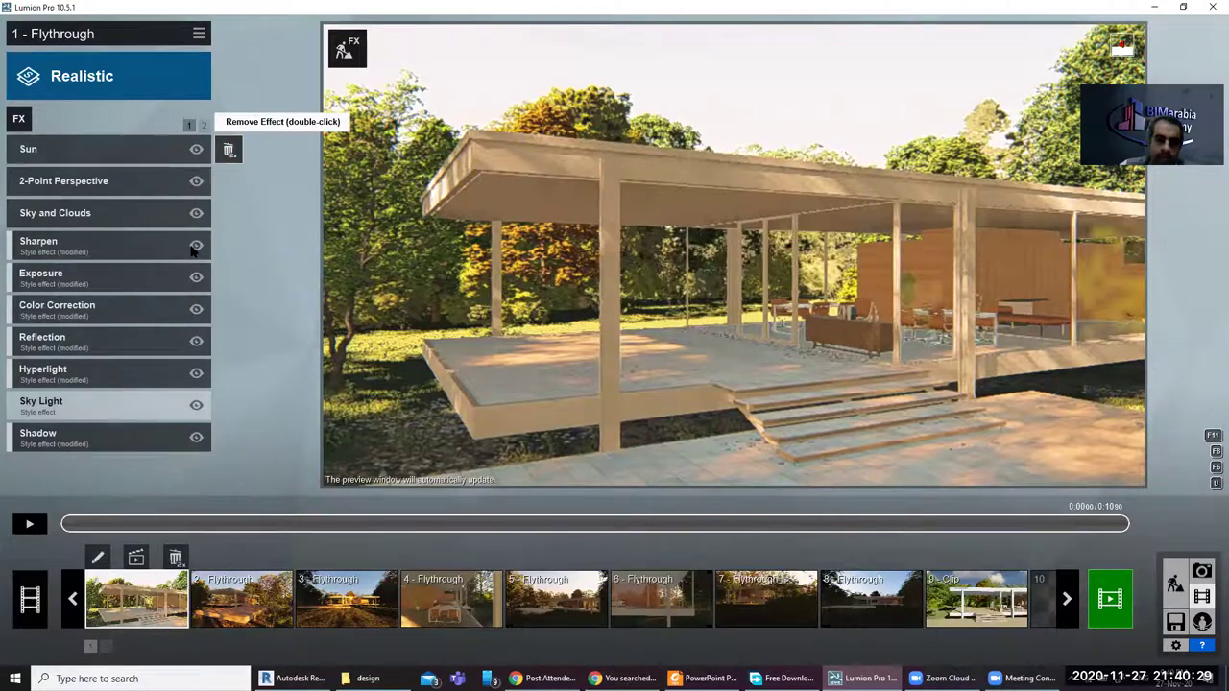
double_click(230, 150)
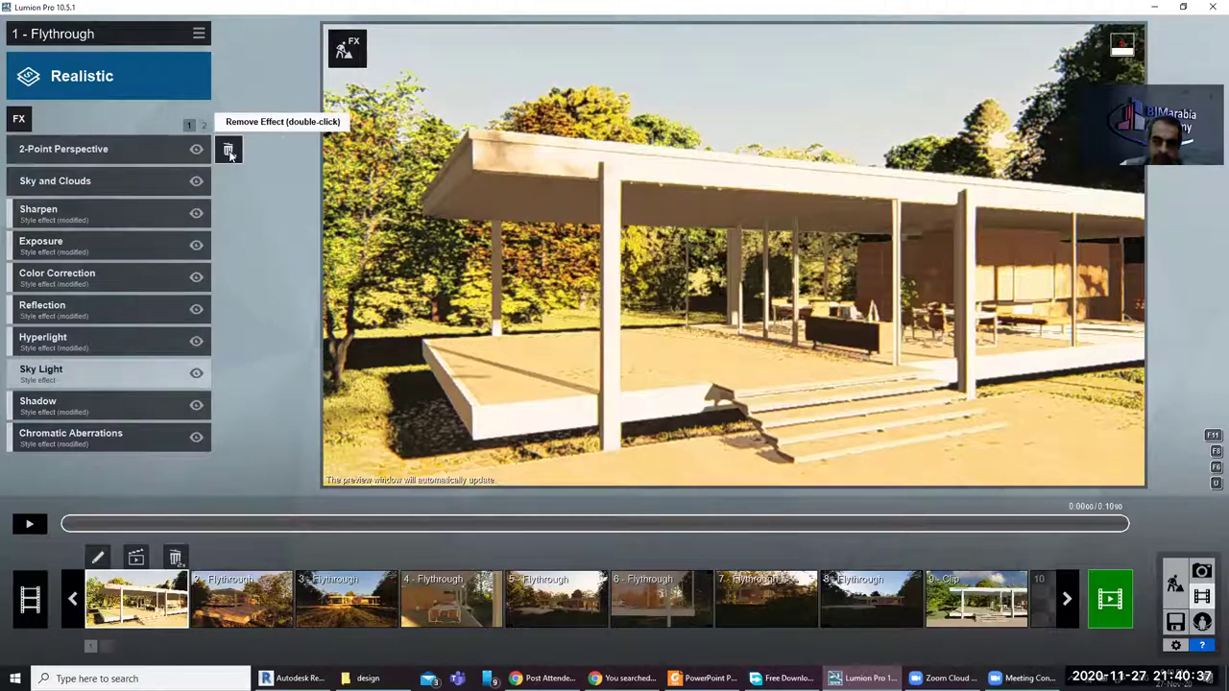
double_click(230, 151)
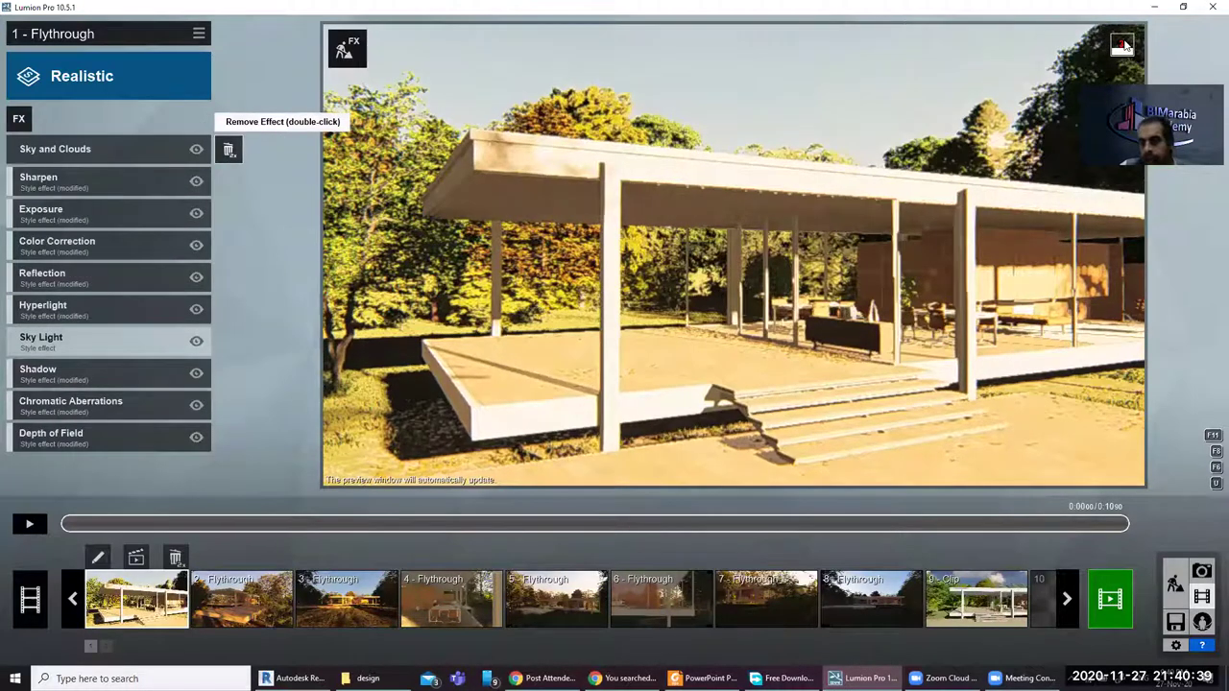
mouse_move(1121, 45)
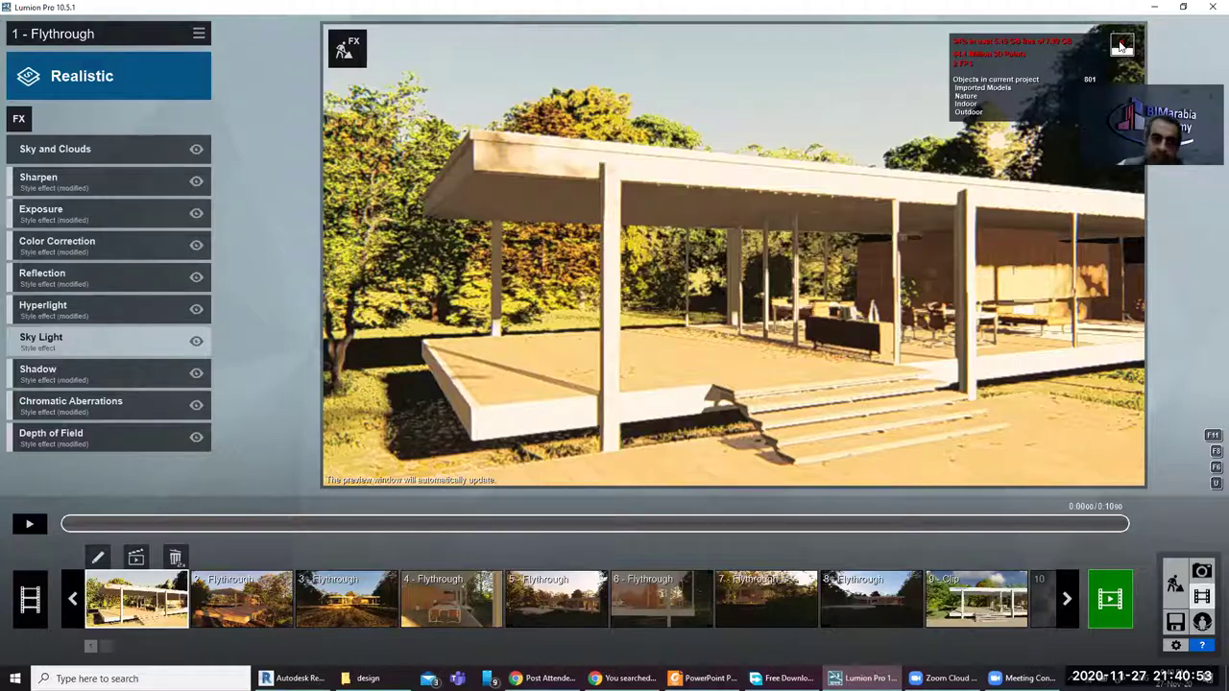
left_click(196, 150)
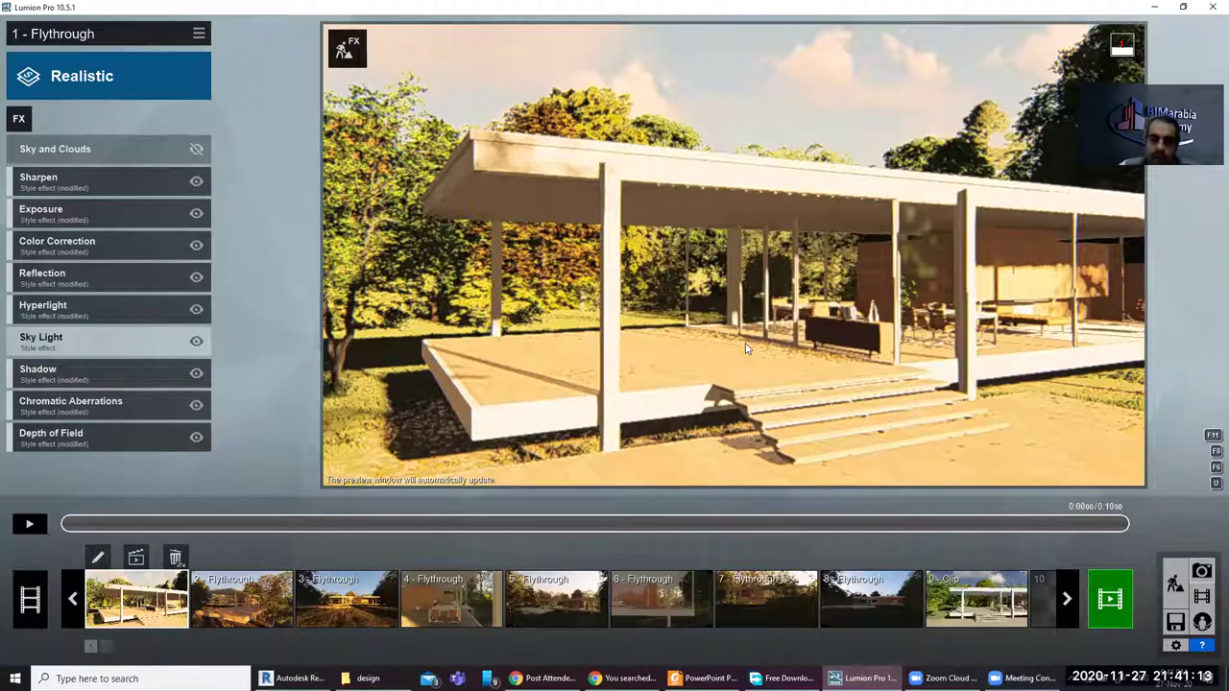
left_click(1202, 573)
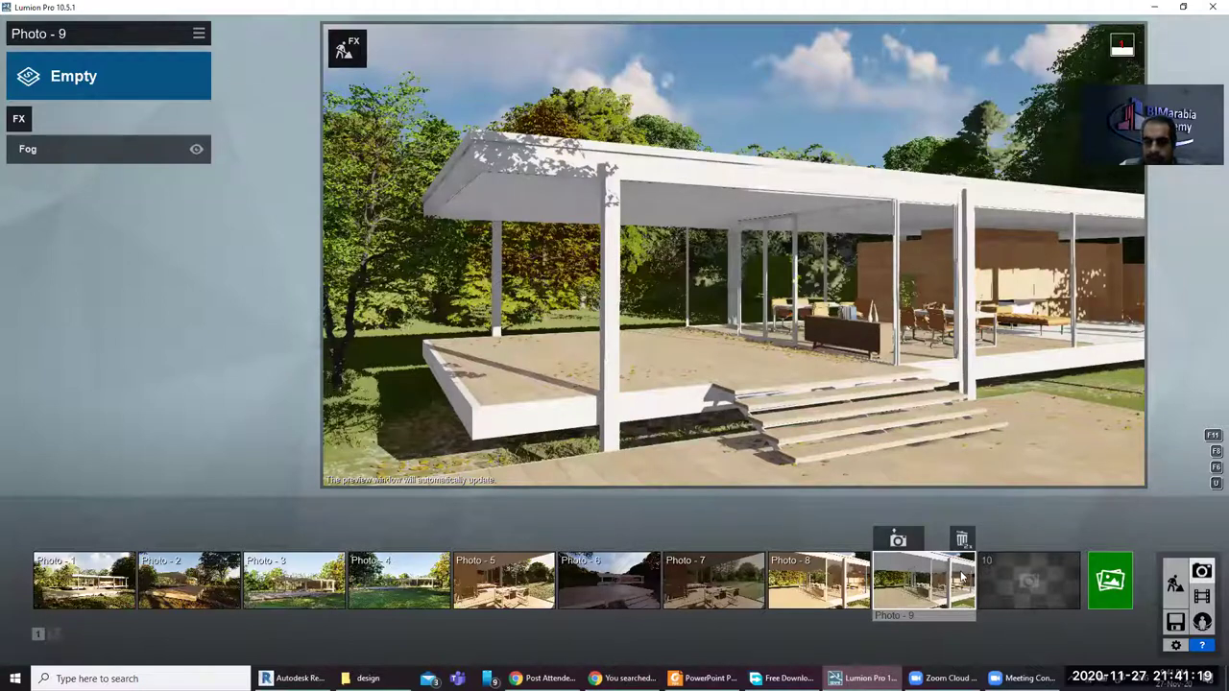
mouse_move(733, 288)
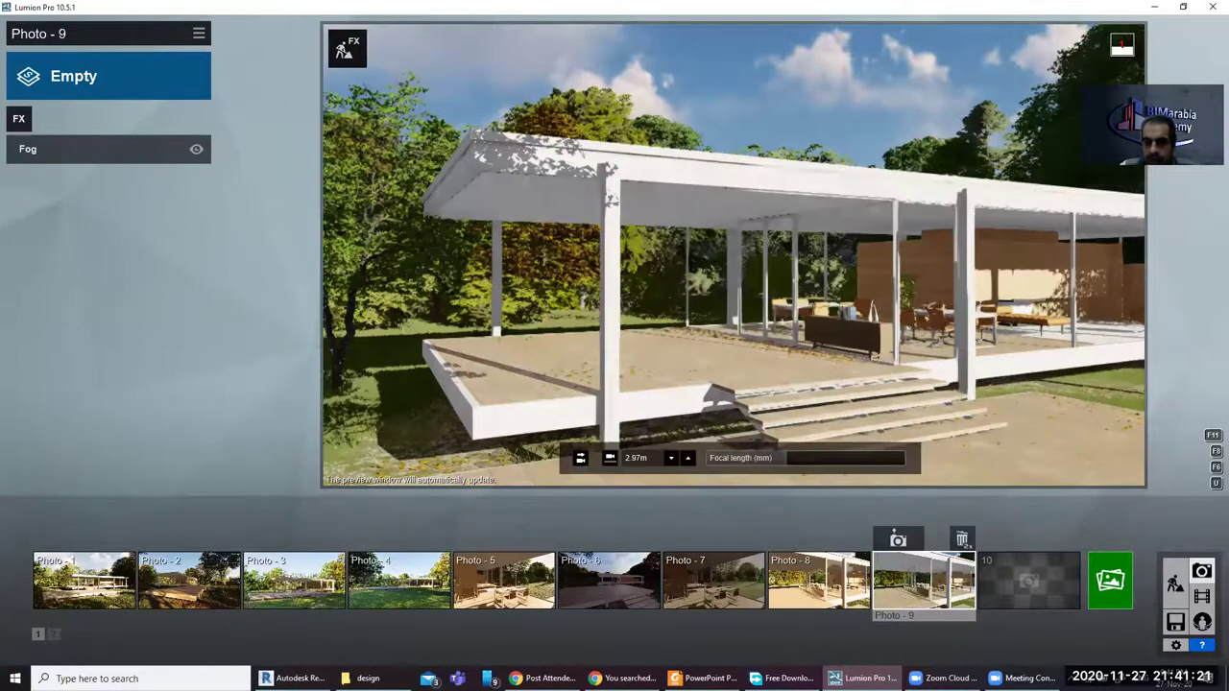
Step: Fly the Photo 9 camera out of the tree canopy and tilt it to frame mostly cloudy sky
right_click_drag(733, 297, 732, 221)
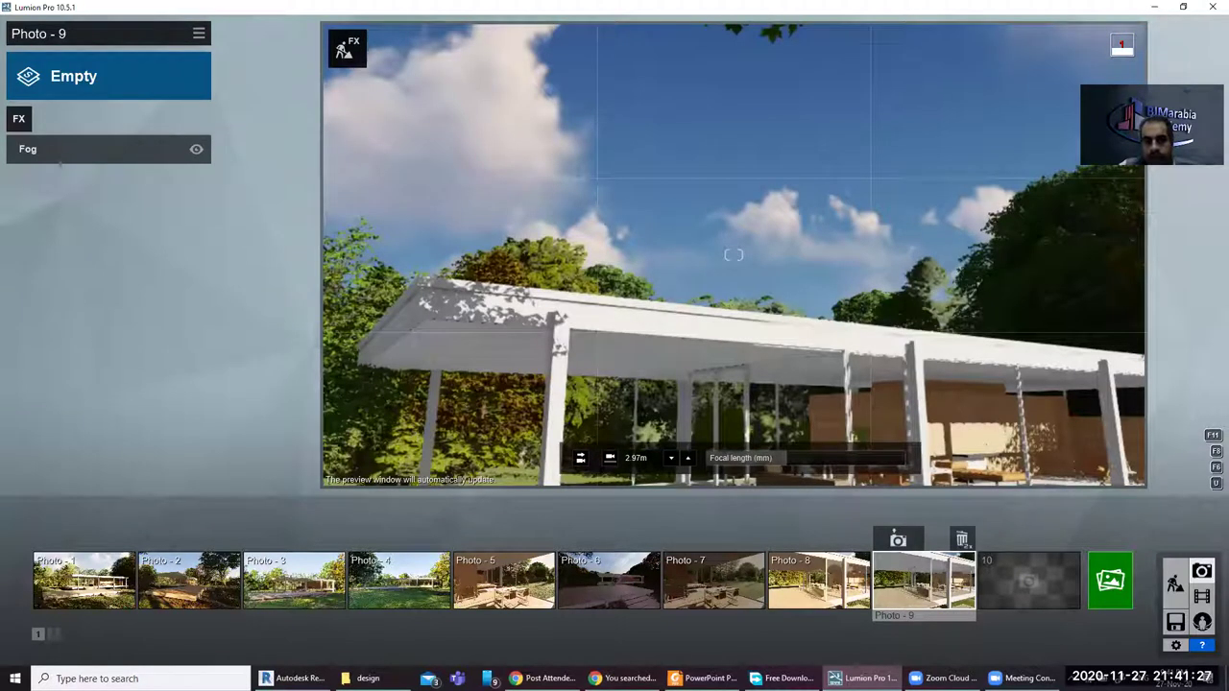
key("d")
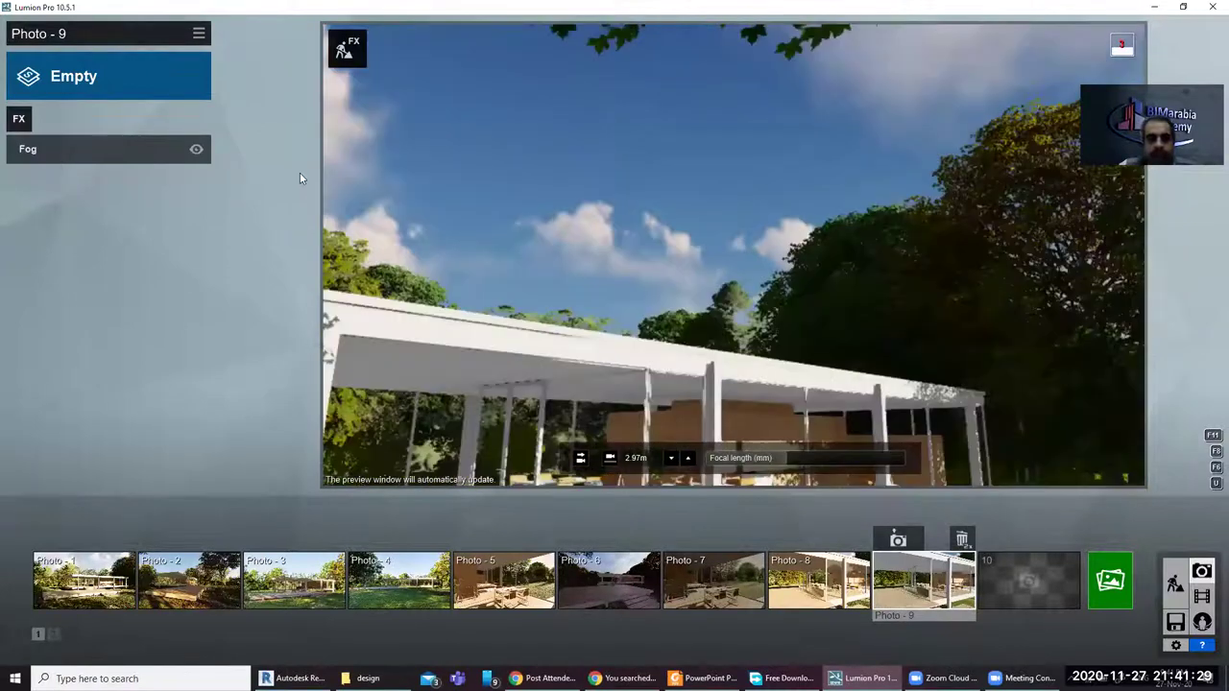
right_click_drag(331, 180, 597, 191)
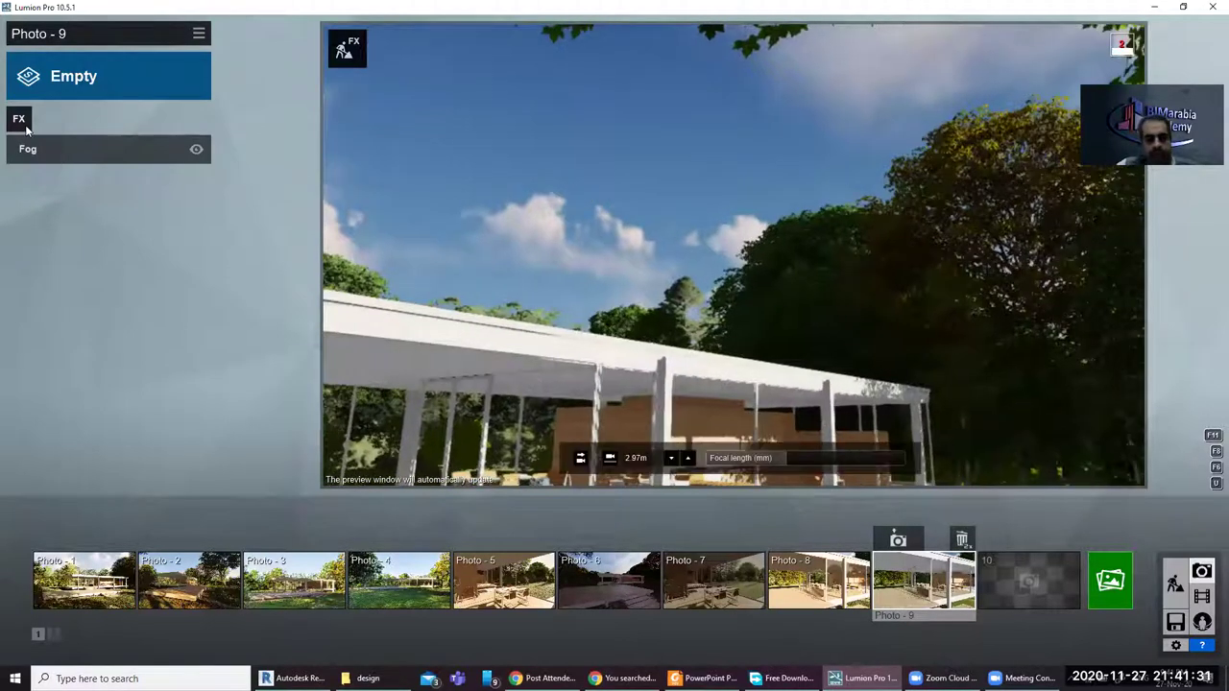
key("s")
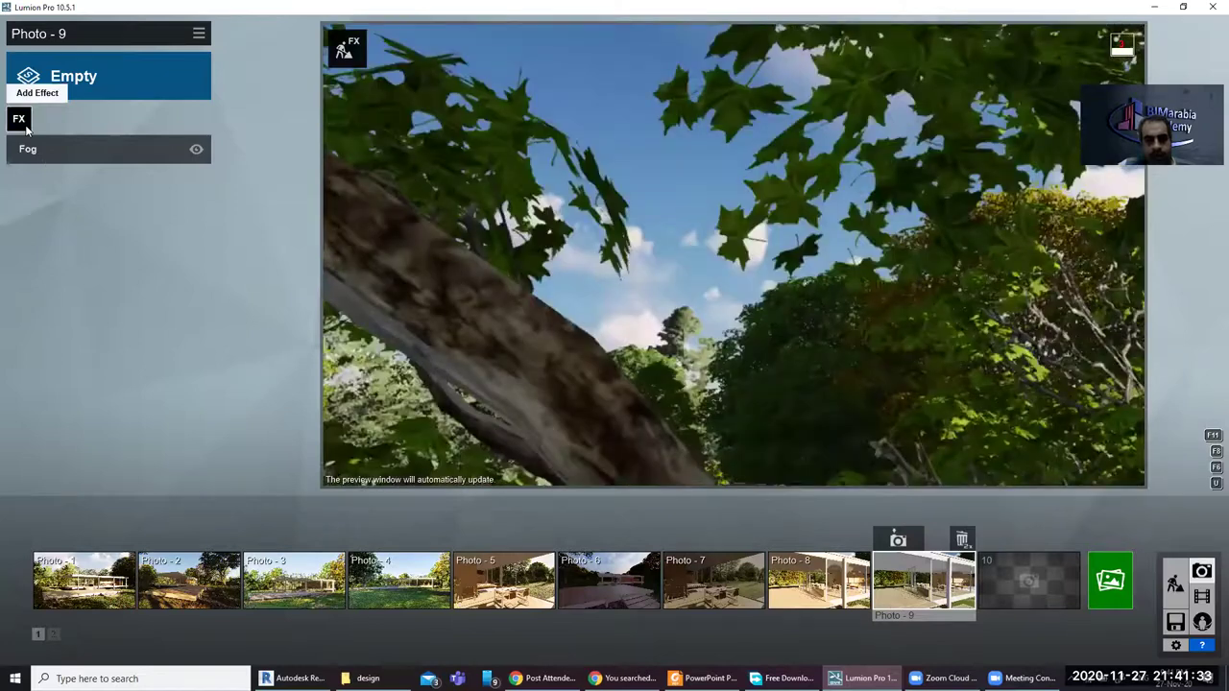
key("s")
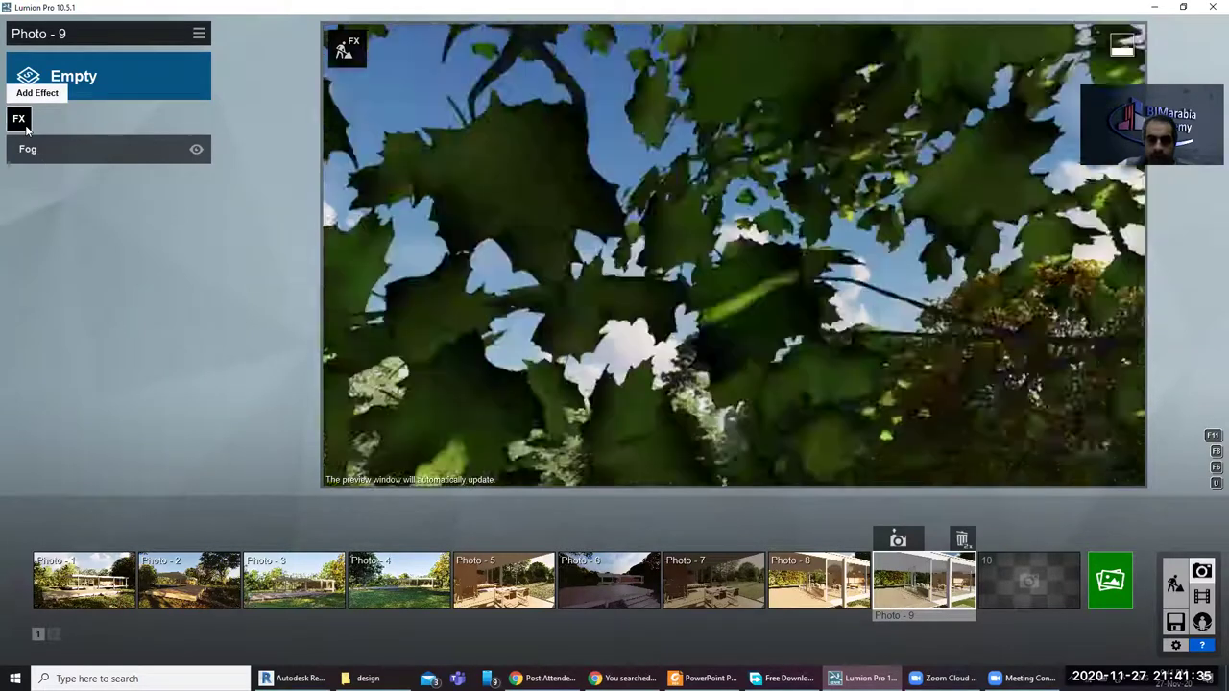
key("s")
key("s")
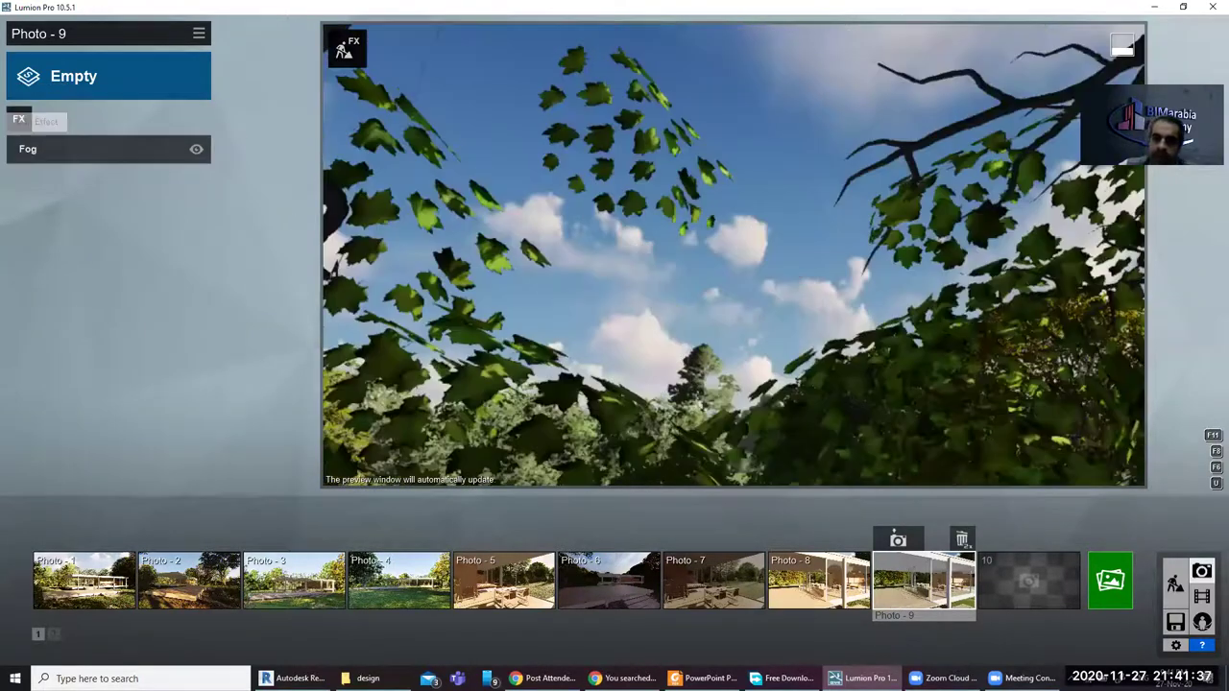
key("s")
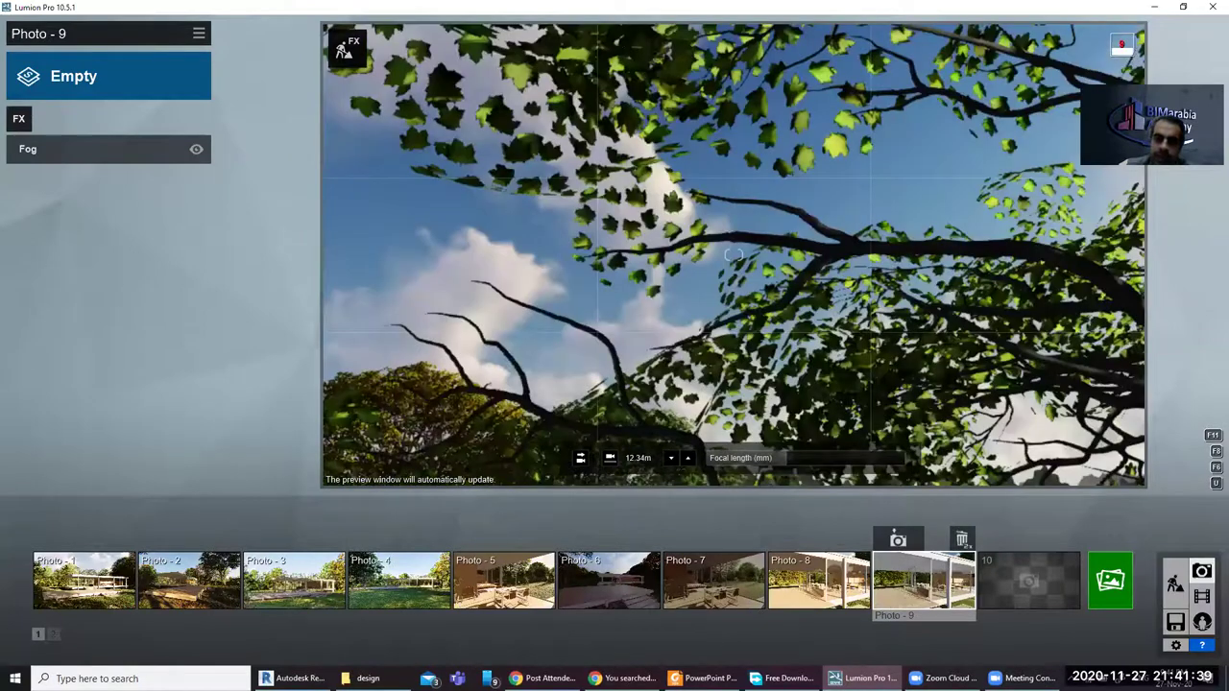
right_click_drag(731, 254, 887, 445)
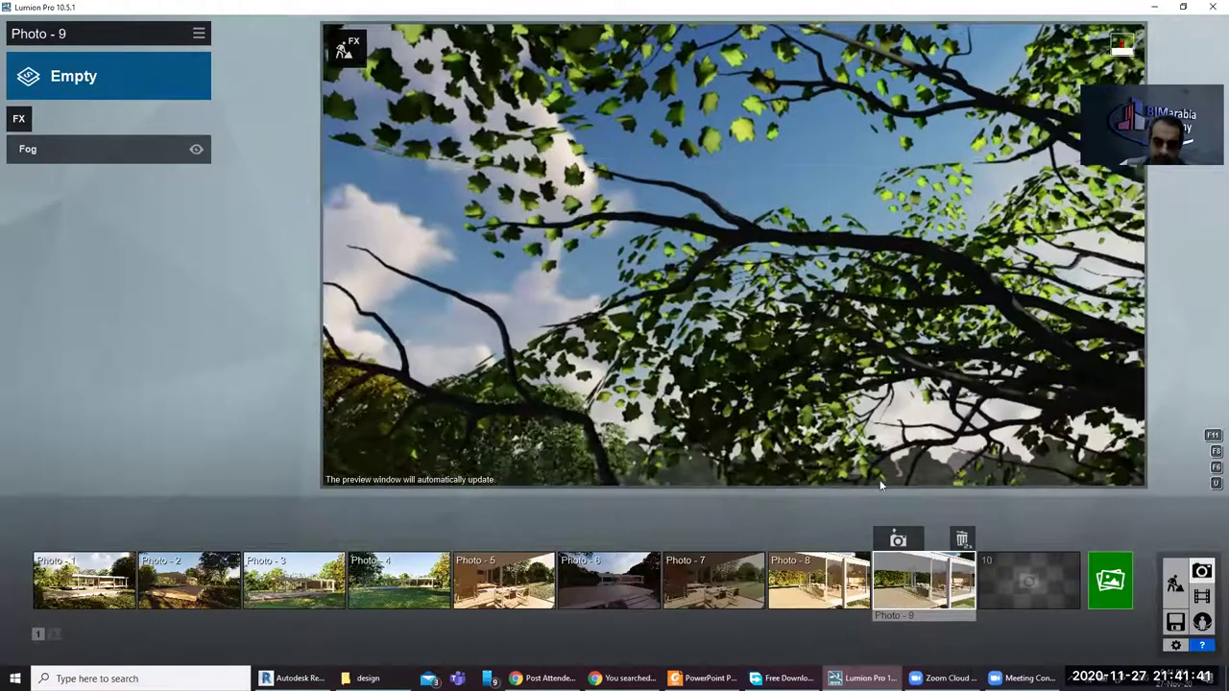
key("s")
key("w")
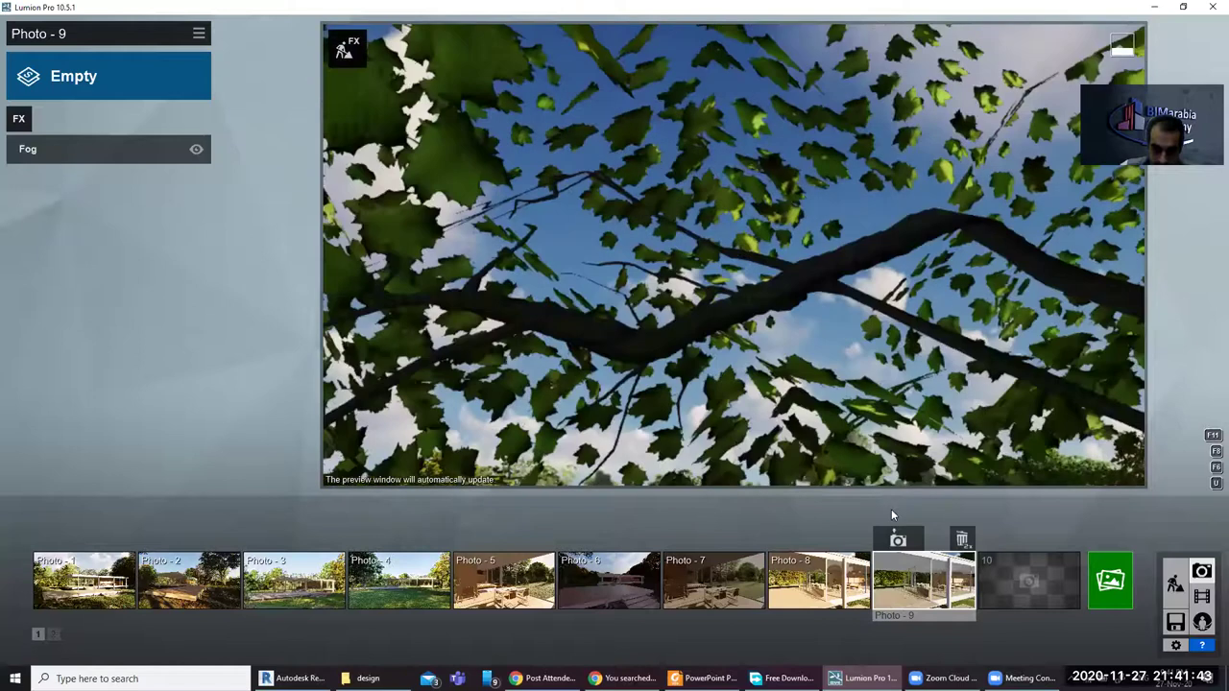
key("s")
right_click_drag(961, 364, 733, 254)
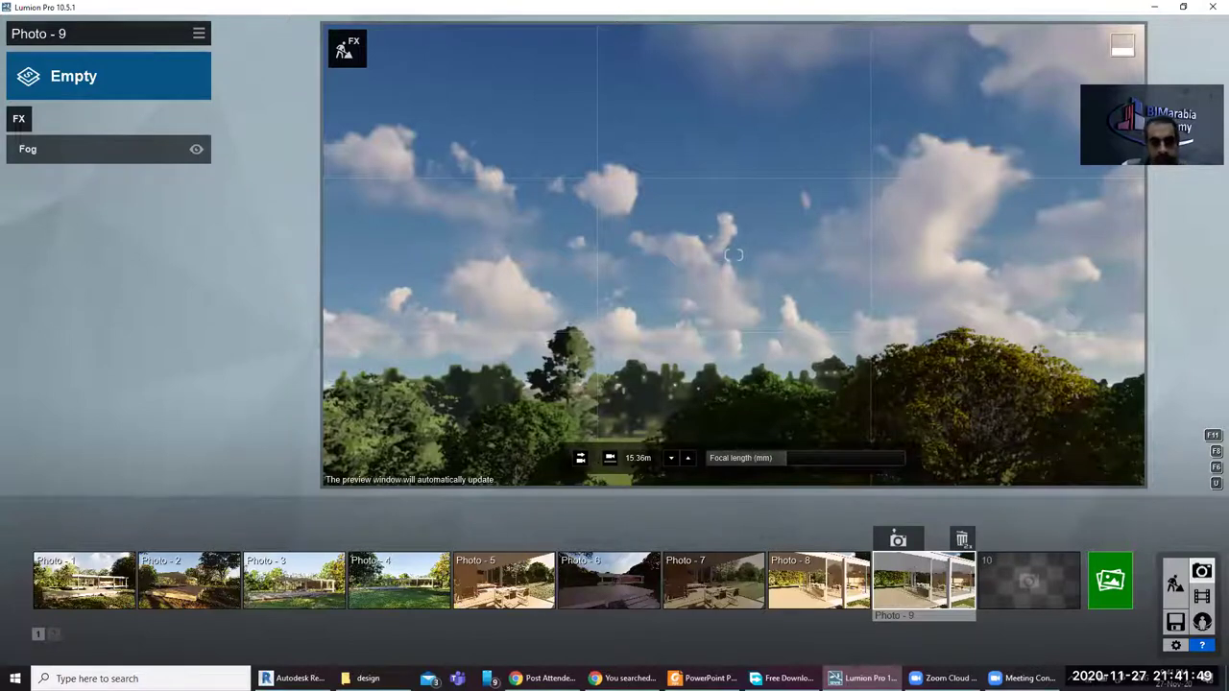
right_click_drag(734, 255, 733, 211)
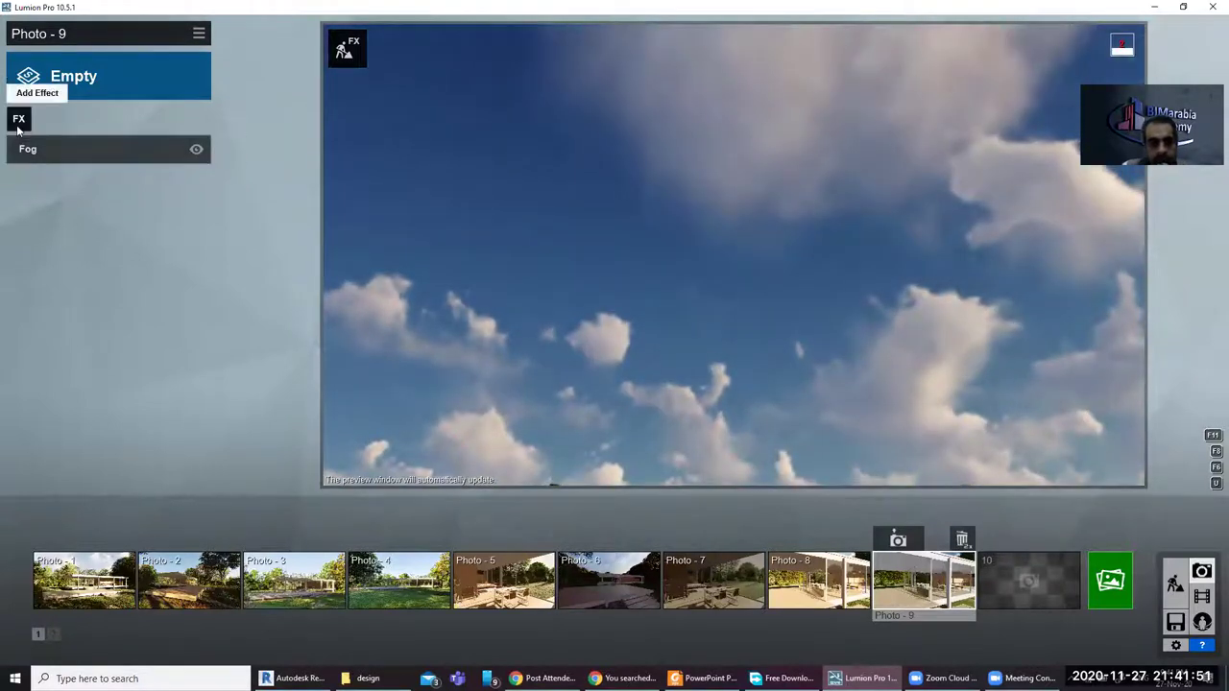
Step: Add a Sun effect to Photo 9 with heading -80.6° and height 41.5°
left_click(18, 118)
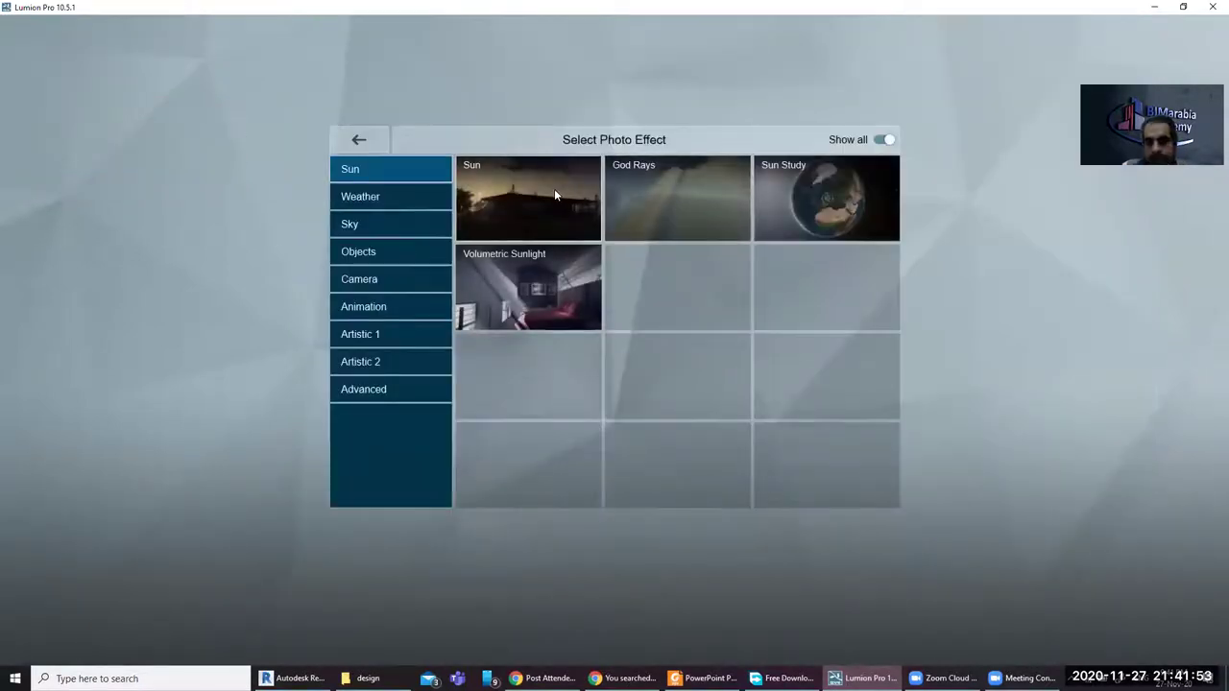
left_click(596, 218)
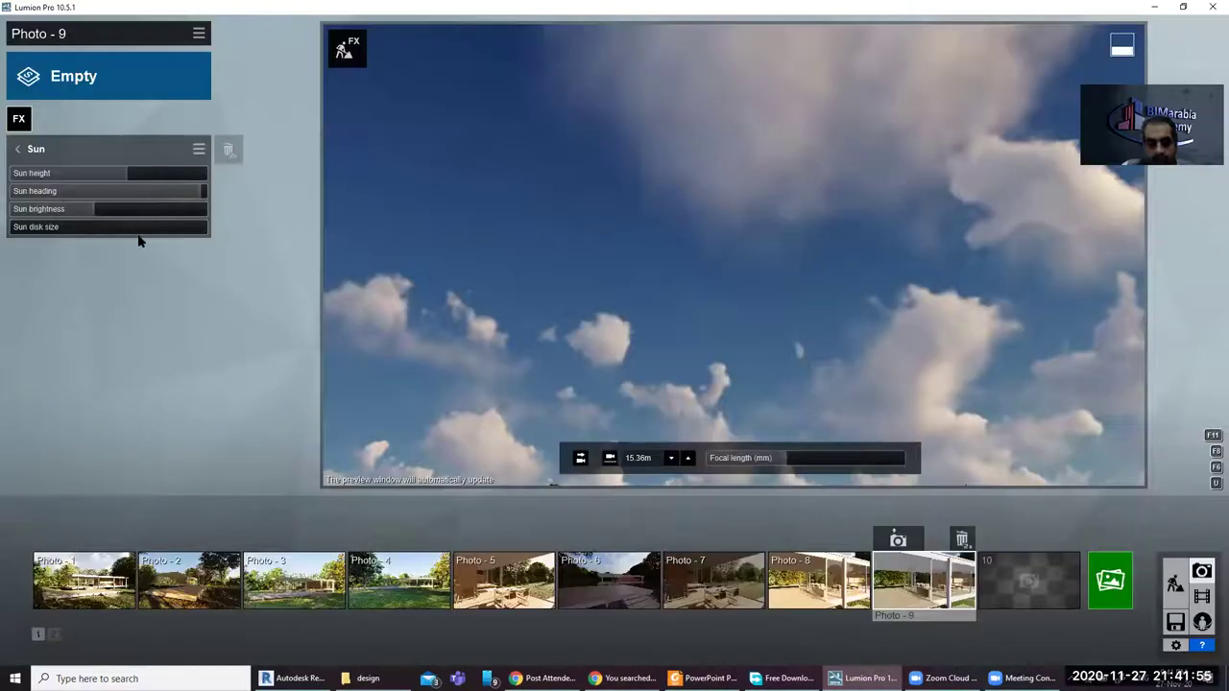
mouse_move(106, 173)
mouse_move(57, 175)
left_mouse_down()
mouse_move(43, 172)
mouse_move(148, 173)
left_mouse_up()
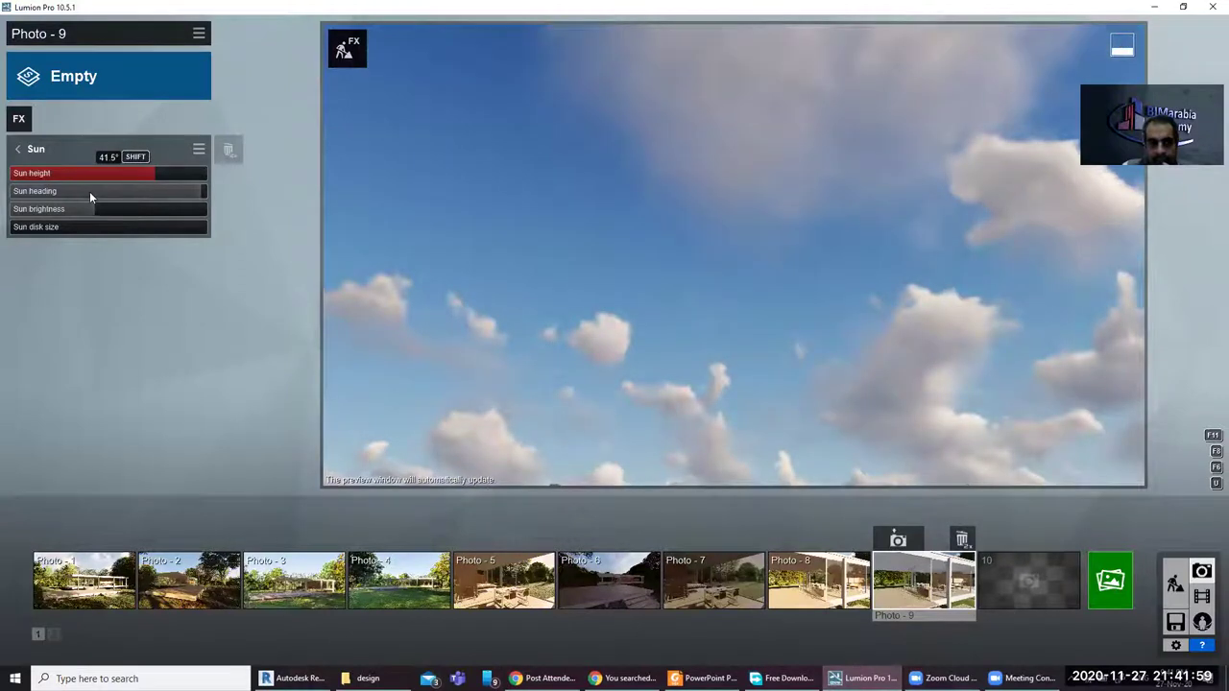
mouse_move(61, 190)
left_mouse_down()
mouse_move(97, 188)
mouse_move(65, 192)
mouse_move(130, 232)
left_mouse_up()
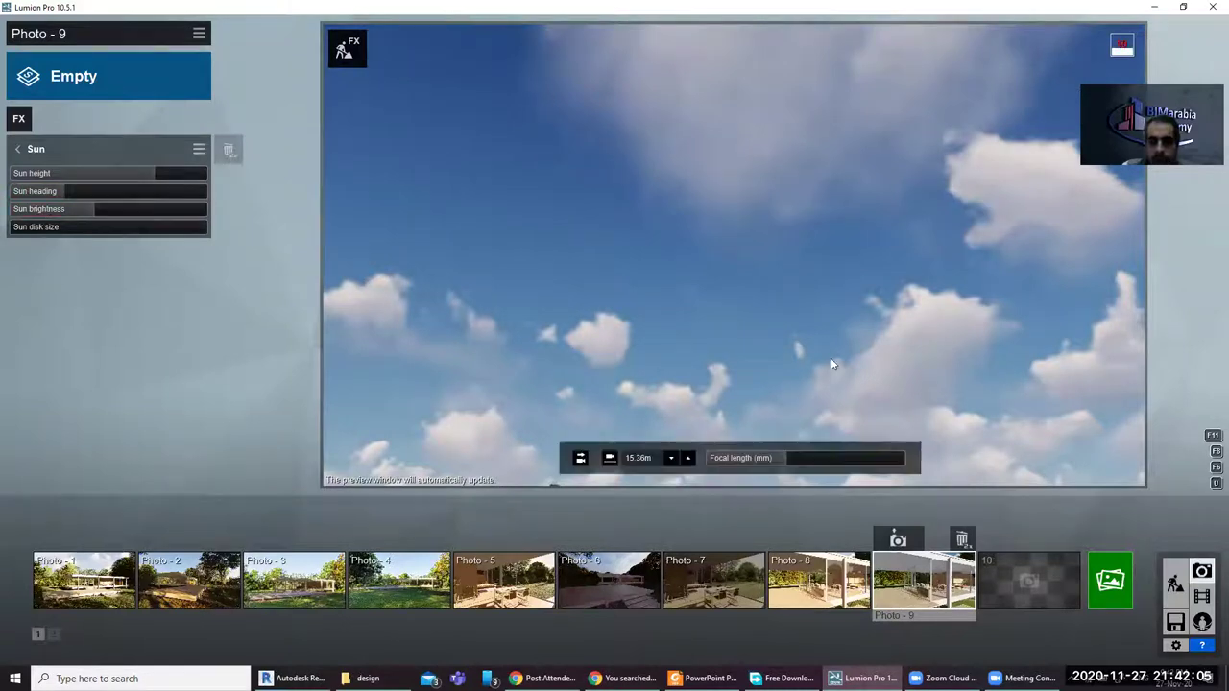
Step: Reframe the sky view and adjust the sun height to about 50.8°
right_click_drag(831, 357, 806, 298)
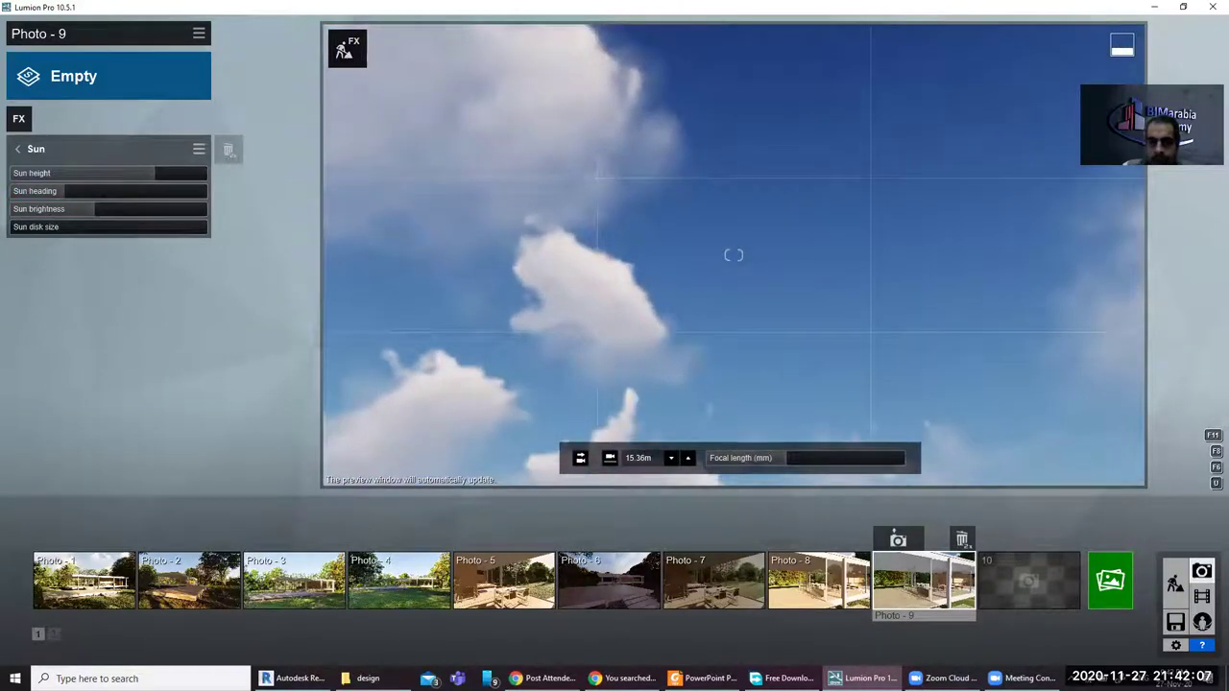
right_click_drag(734, 254, 628, 206)
mouse_move(734, 254)
right_mouse_down()
mouse_move(675, 254)
mouse_move(733, 312)
right_mouse_up()
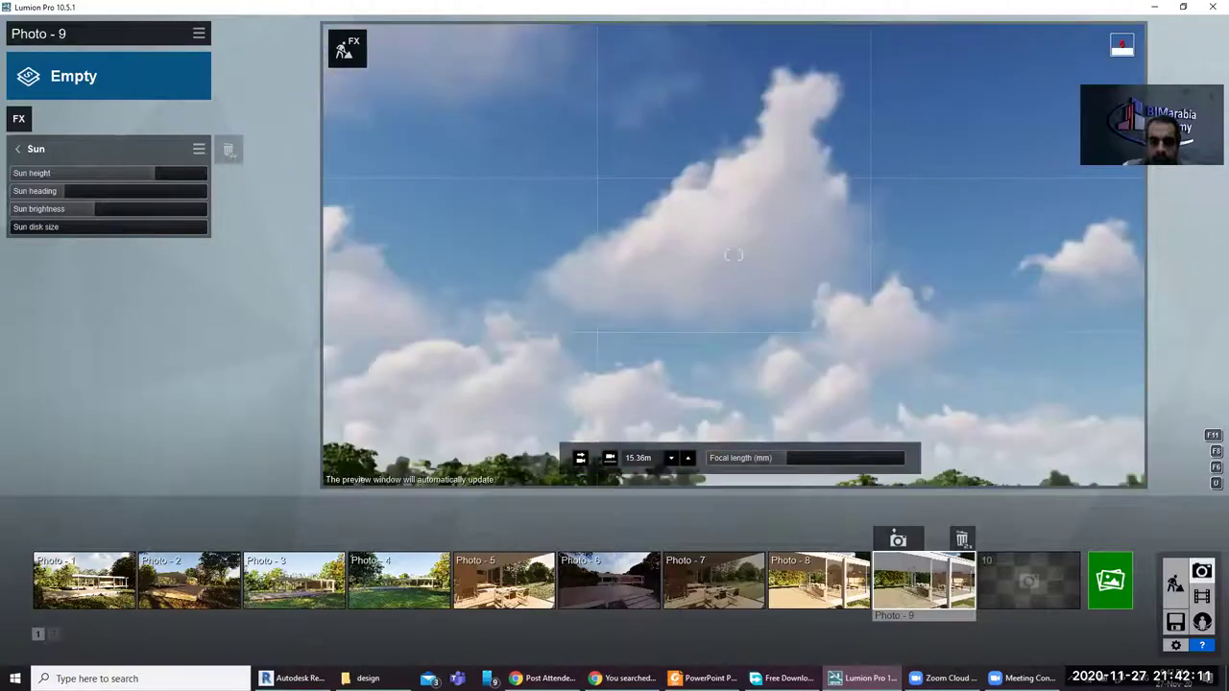
right_click_drag(733, 254, 734, 403)
right_click_drag(734, 254, 734, 187)
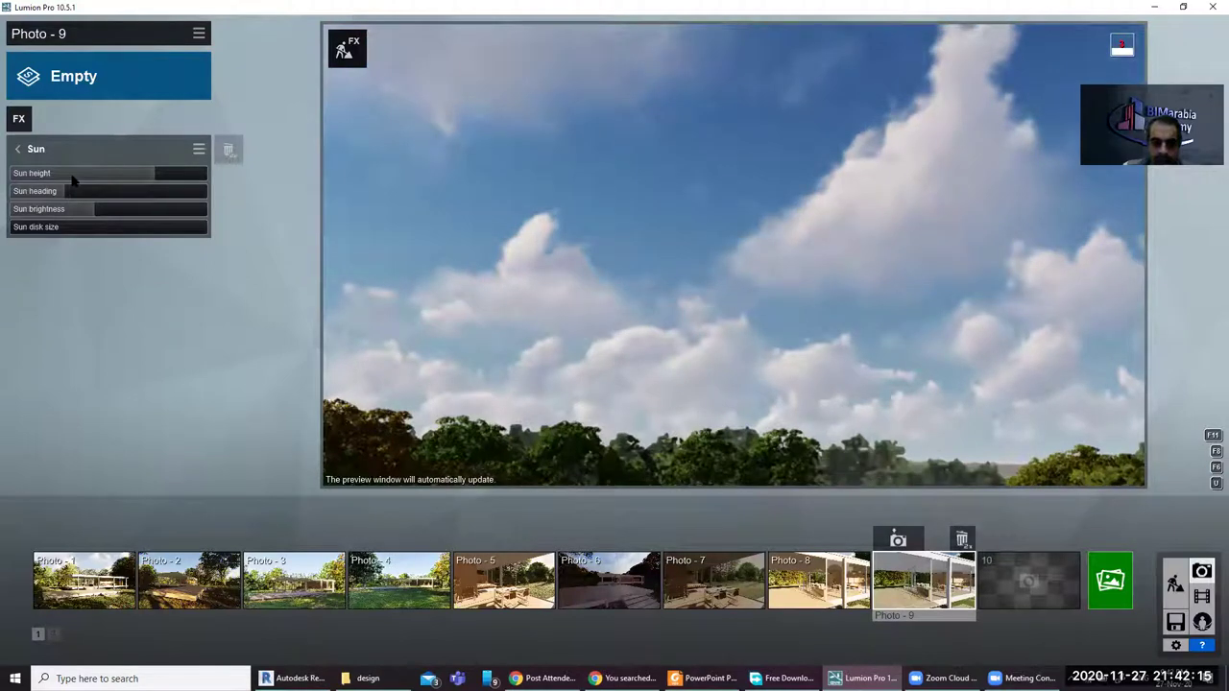
left_click_drag(80, 178, 105, 167)
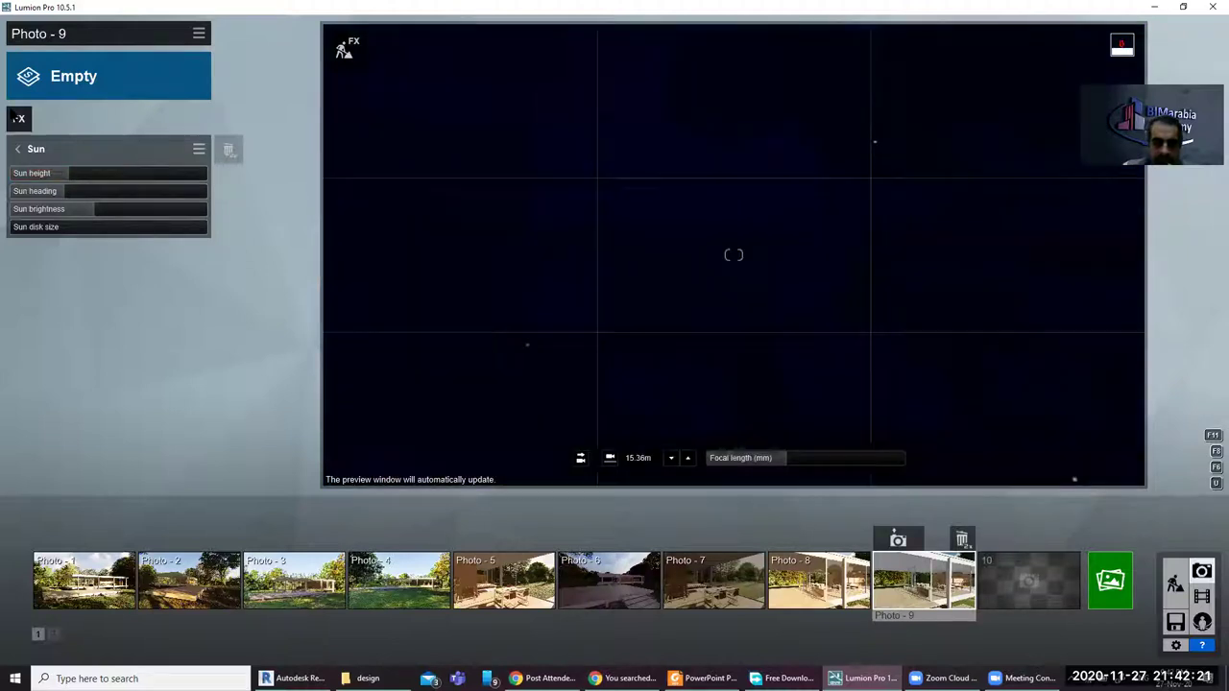
left_click_drag(130, 174, 165, 176)
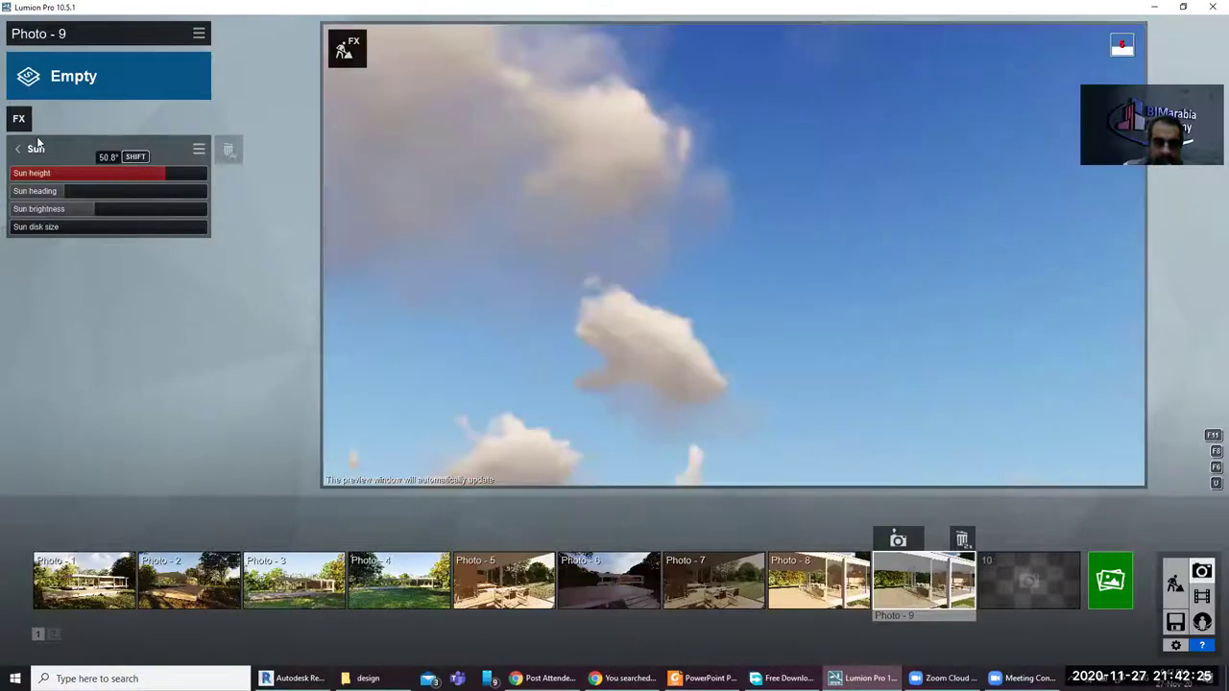
Step: Add God Rays to Photo 9 with decay 0.2, shorter length and lower intensity
left_click(18, 123)
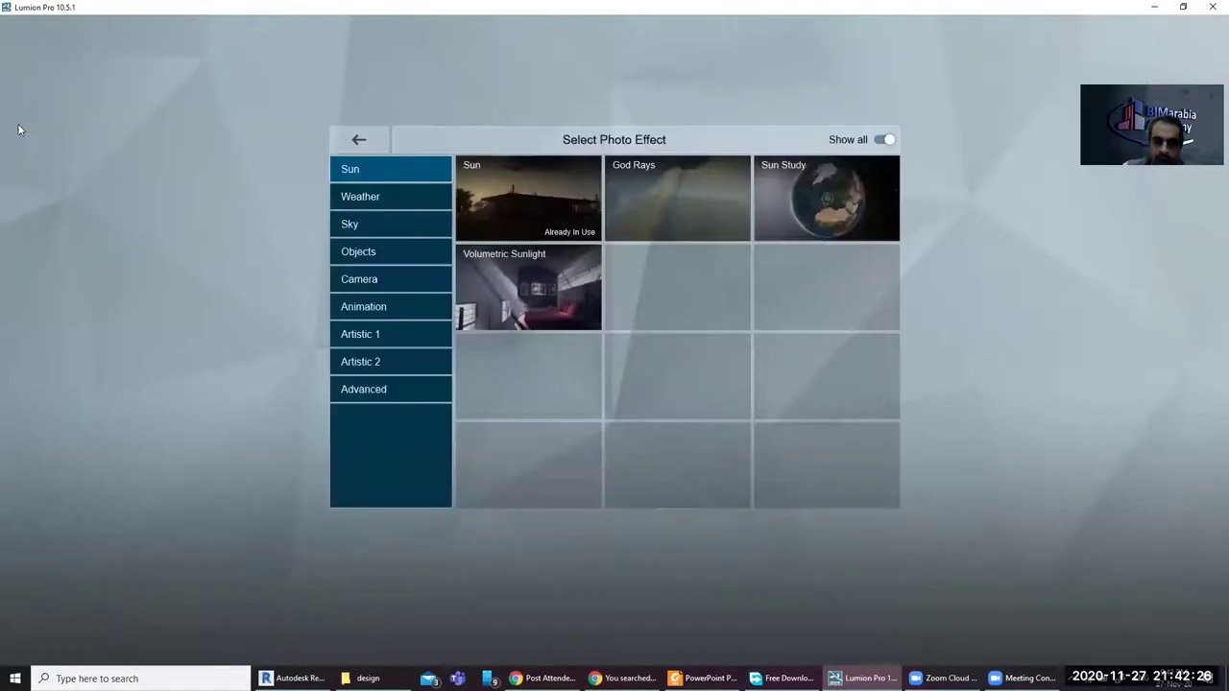
left_click(677, 206)
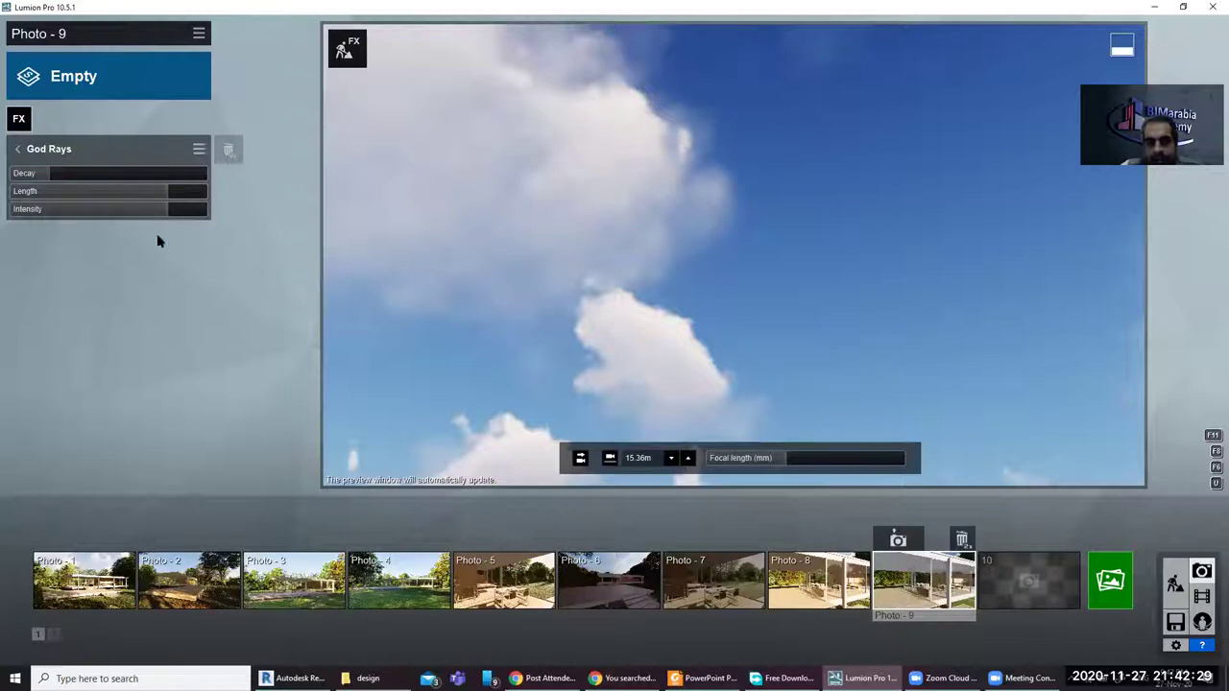
left_click_drag(36, 173, 56, 173)
mouse_move(134, 176)
left_mouse_down()
mouse_move(181, 180)
mouse_move(106, 193)
mouse_move(166, 188)
left_mouse_up()
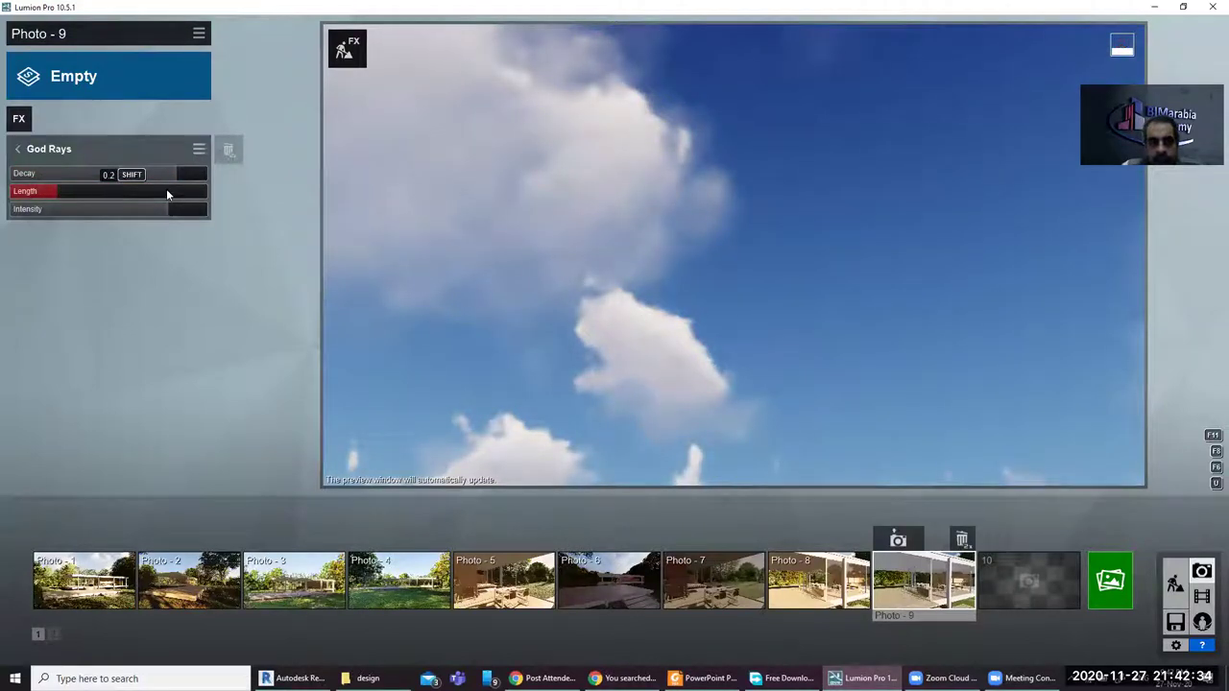
left_click(64, 214)
left_click(44, 174)
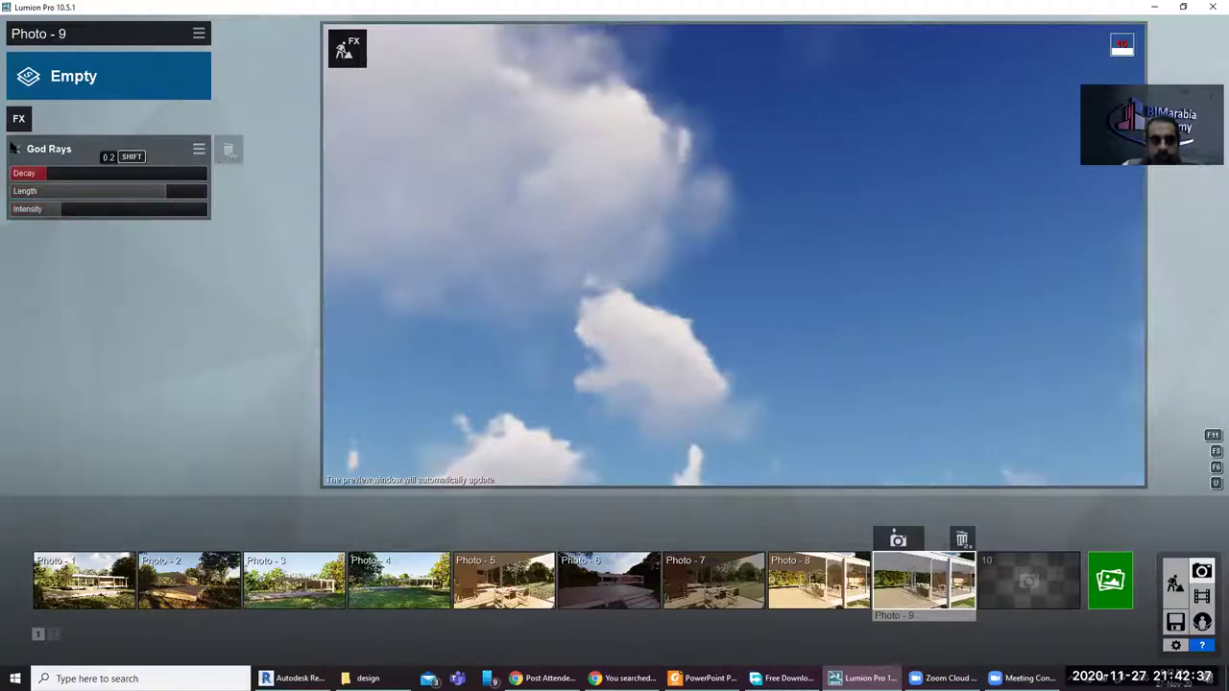
left_click(17, 149)
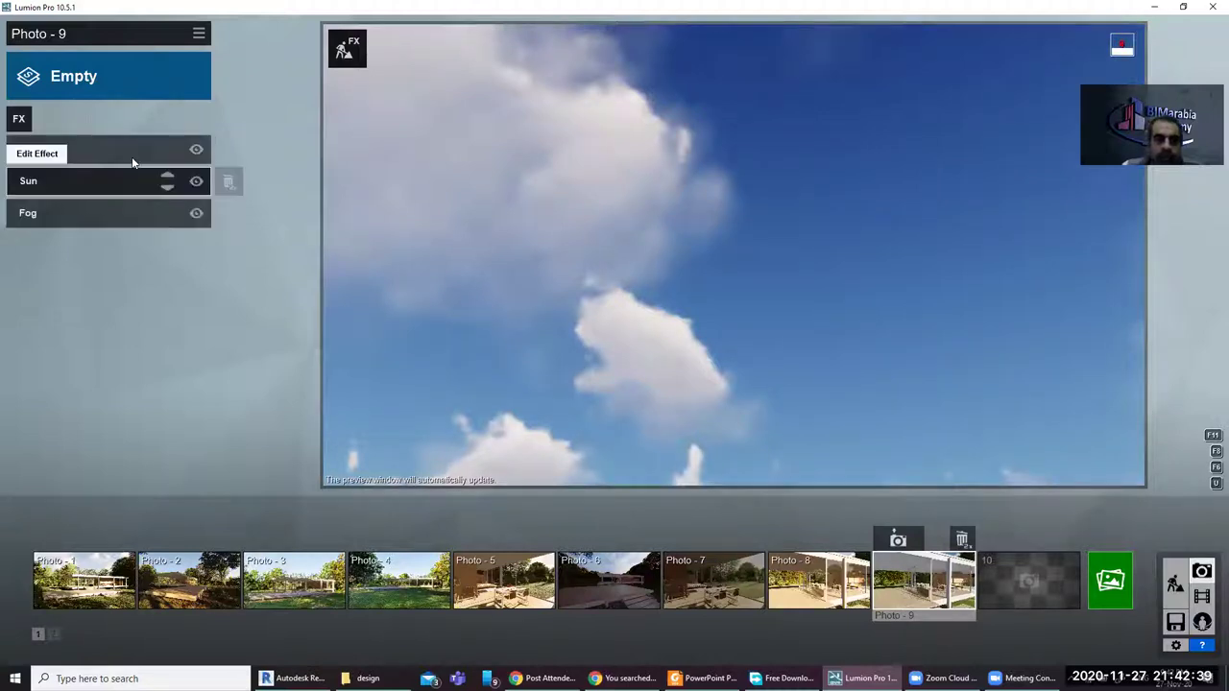
left_click(19, 120)
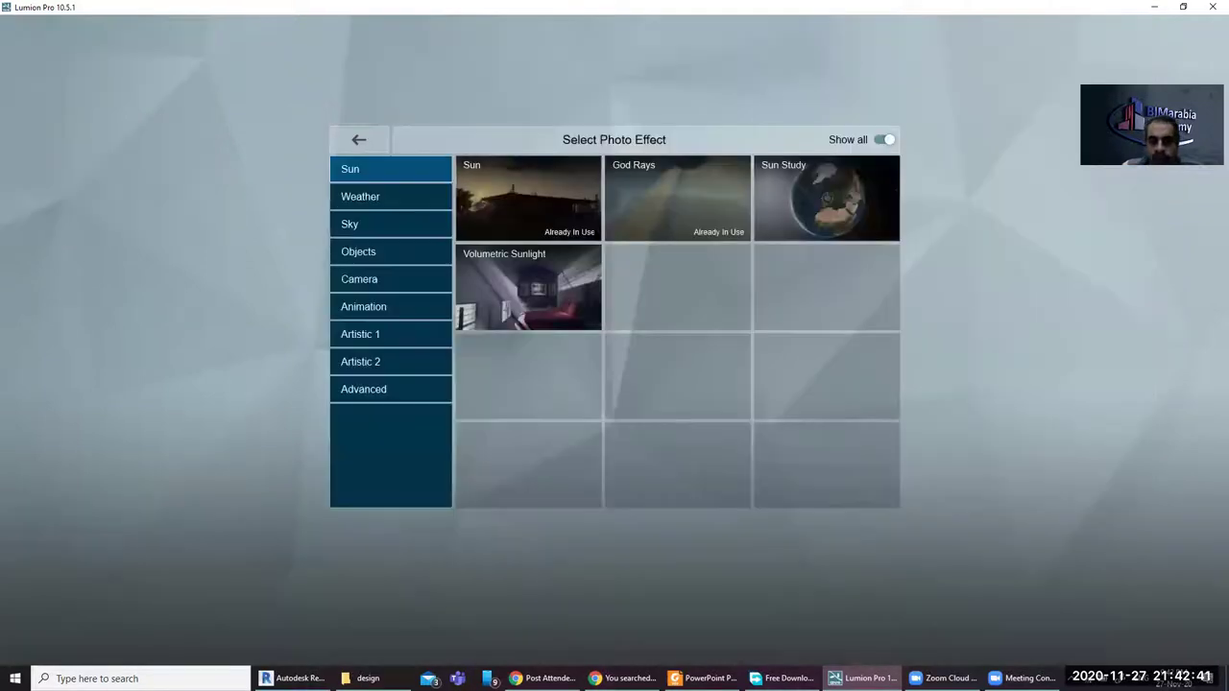
Step: Add Sun Study to Photo 9, then switch to Movie mode on the Flythrough clip
left_click(862, 203)
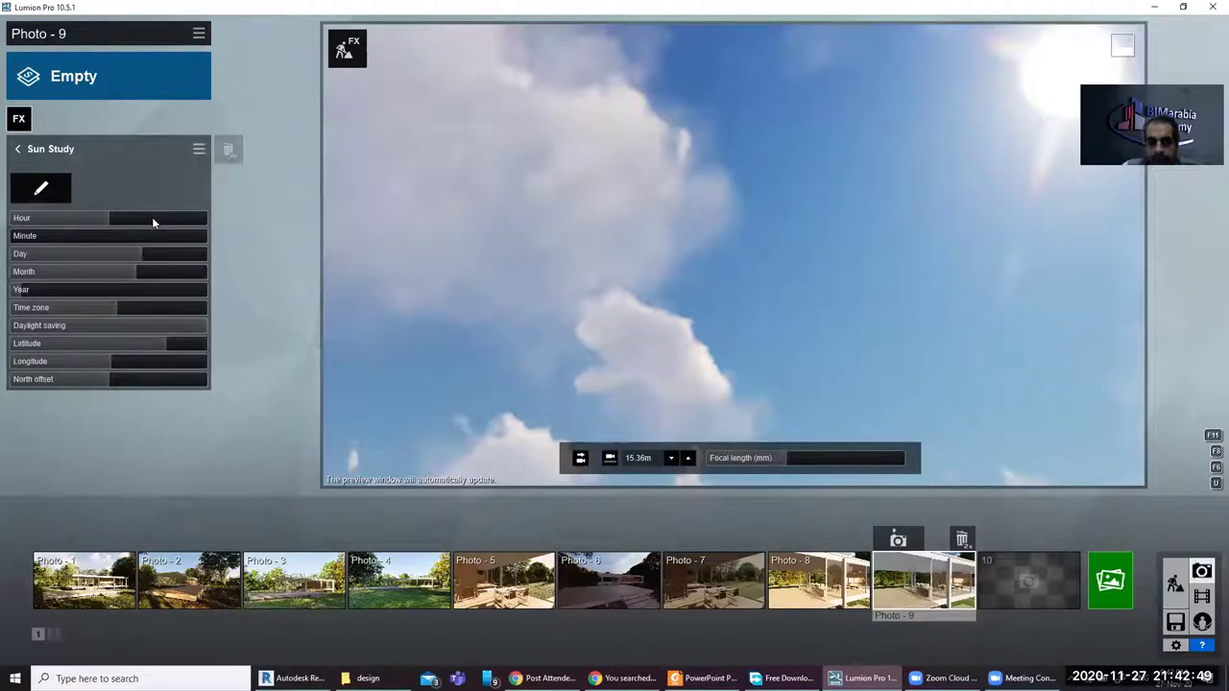
left_click(1202, 596)
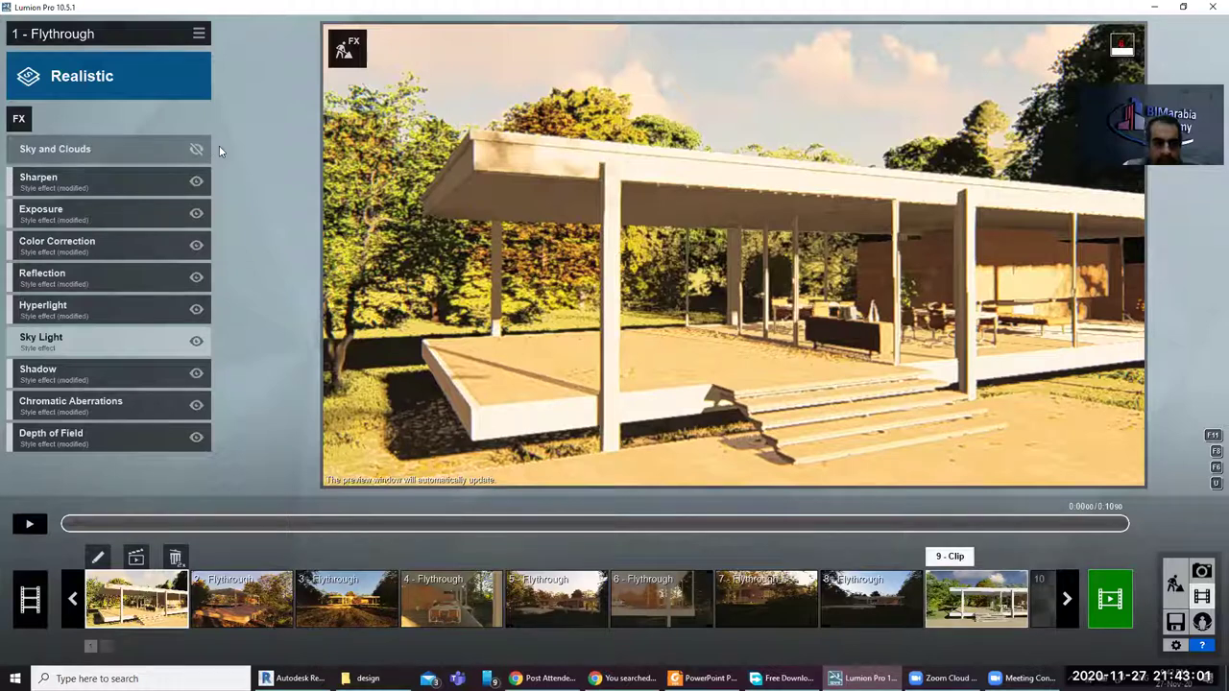
mouse_move(105, 149)
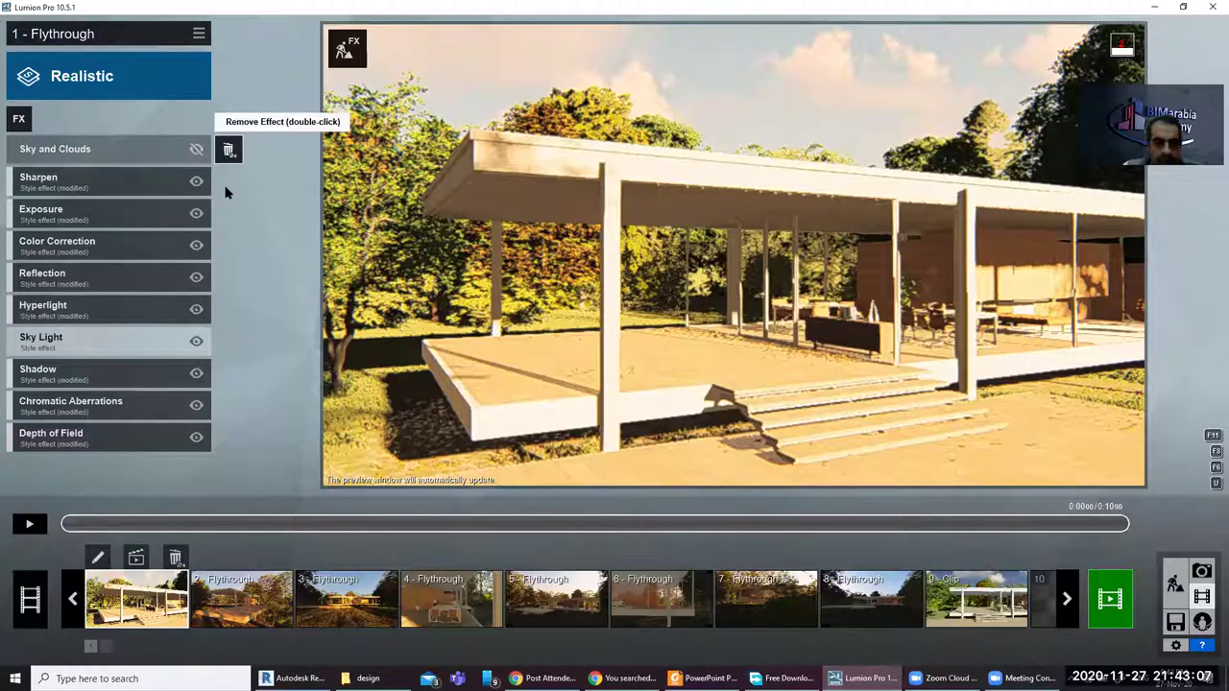
Step: Remove Sky and Clouds from the Flythrough clip and switch off Exposure and Hyperlight
double_click(228, 150)
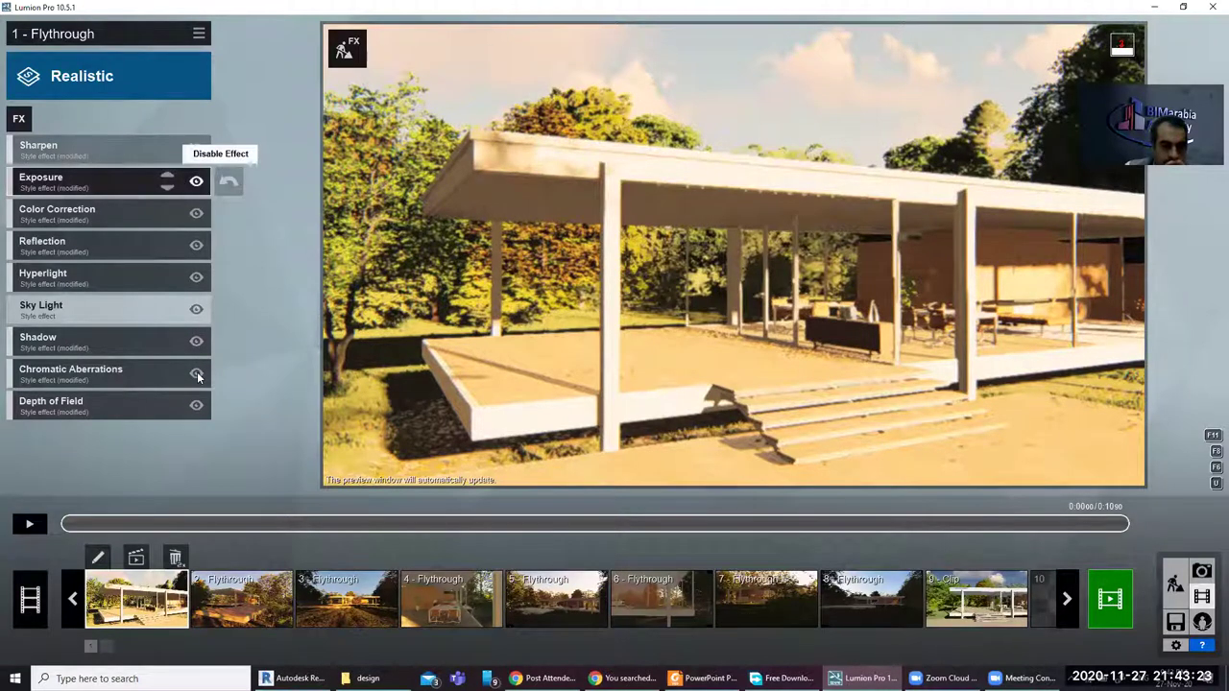
left_click(196, 181)
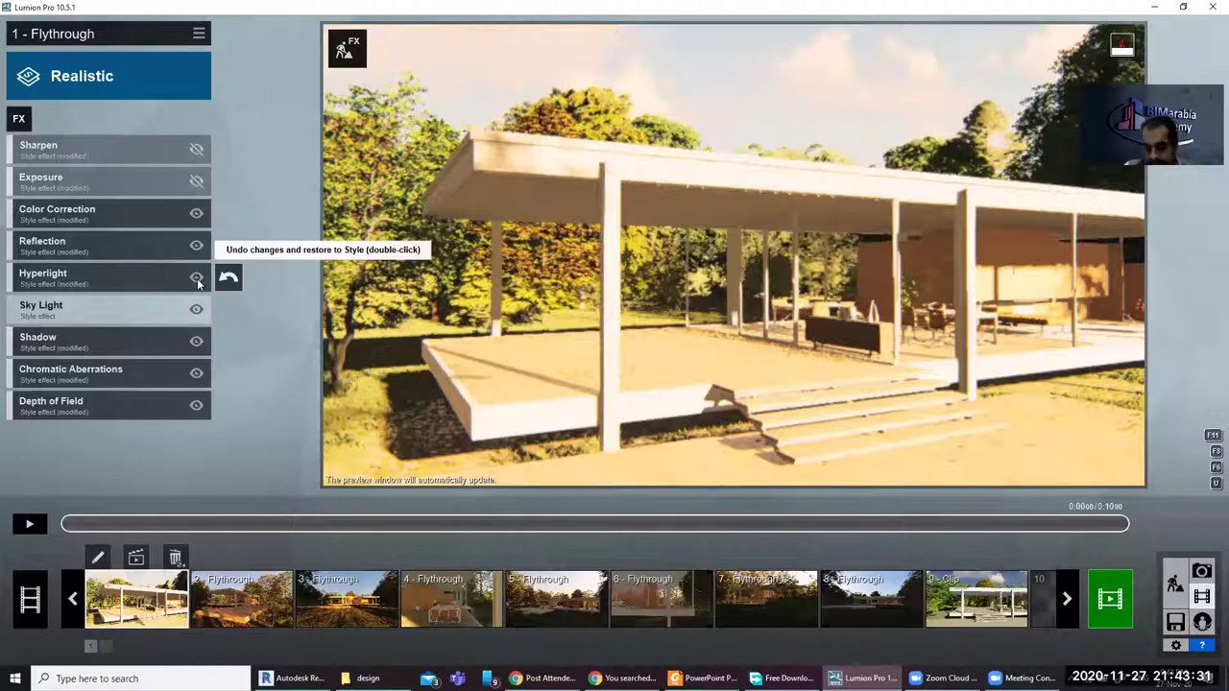
mouse_move(196, 276)
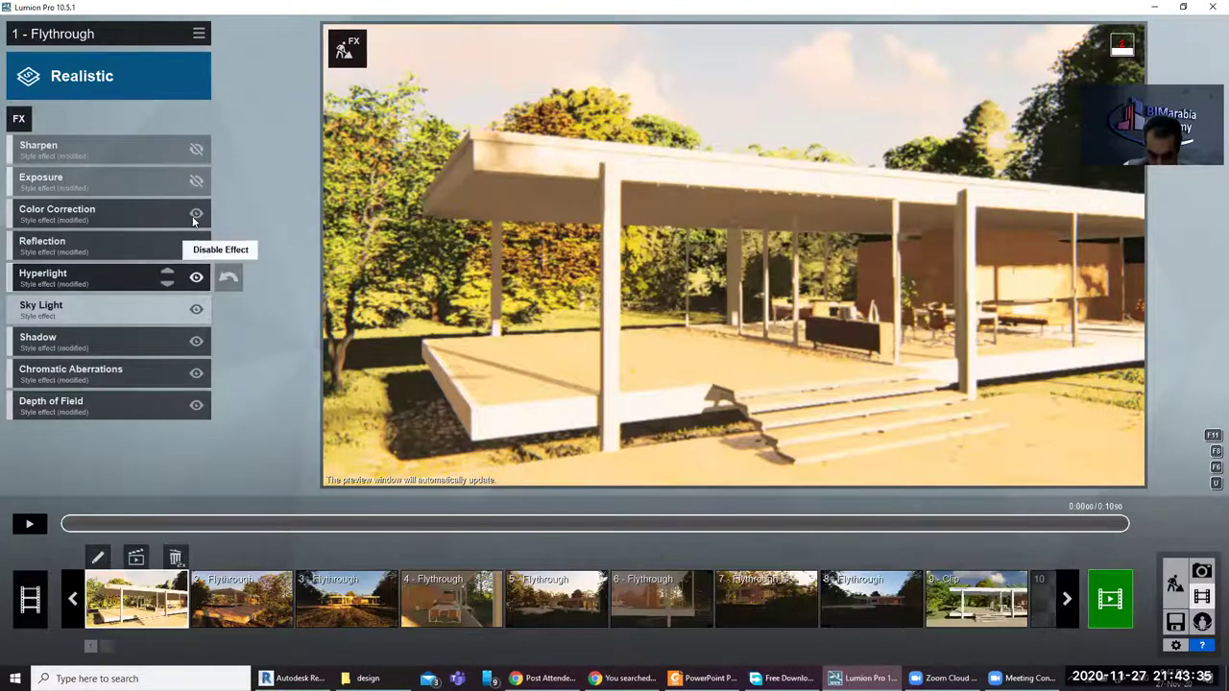
left_click(193, 222)
left_click(192, 222)
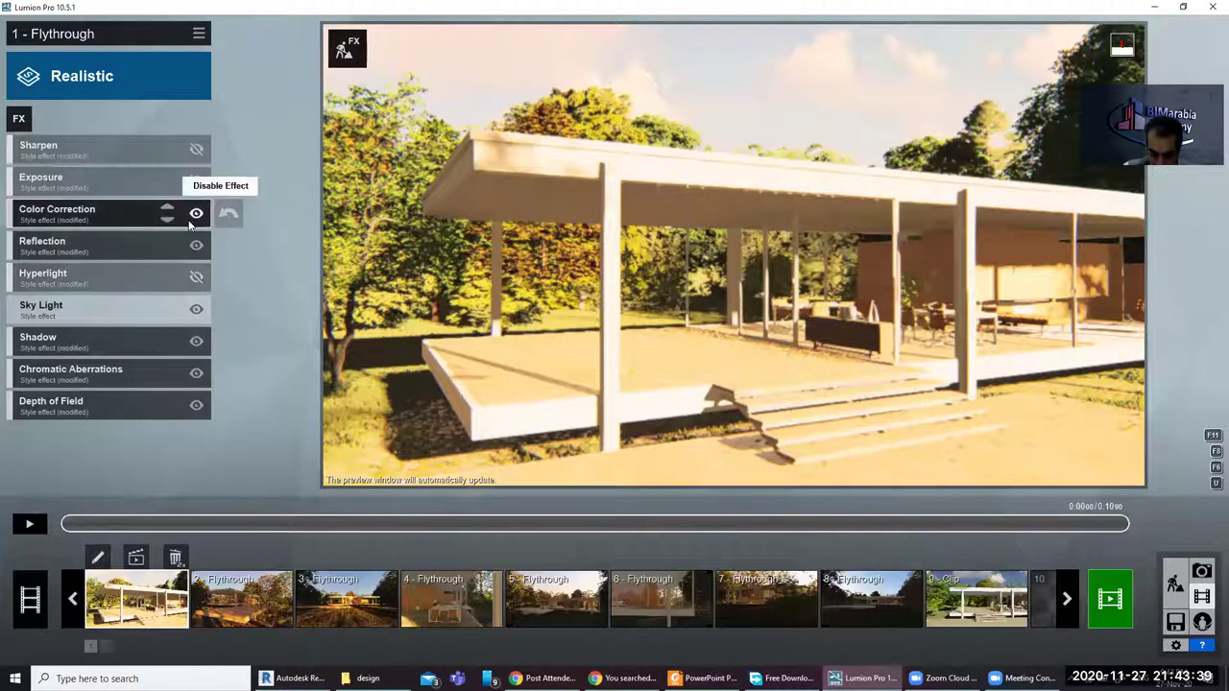
Step: Add Sun Study to the Flythrough clip and change its day and month
left_click(19, 119)
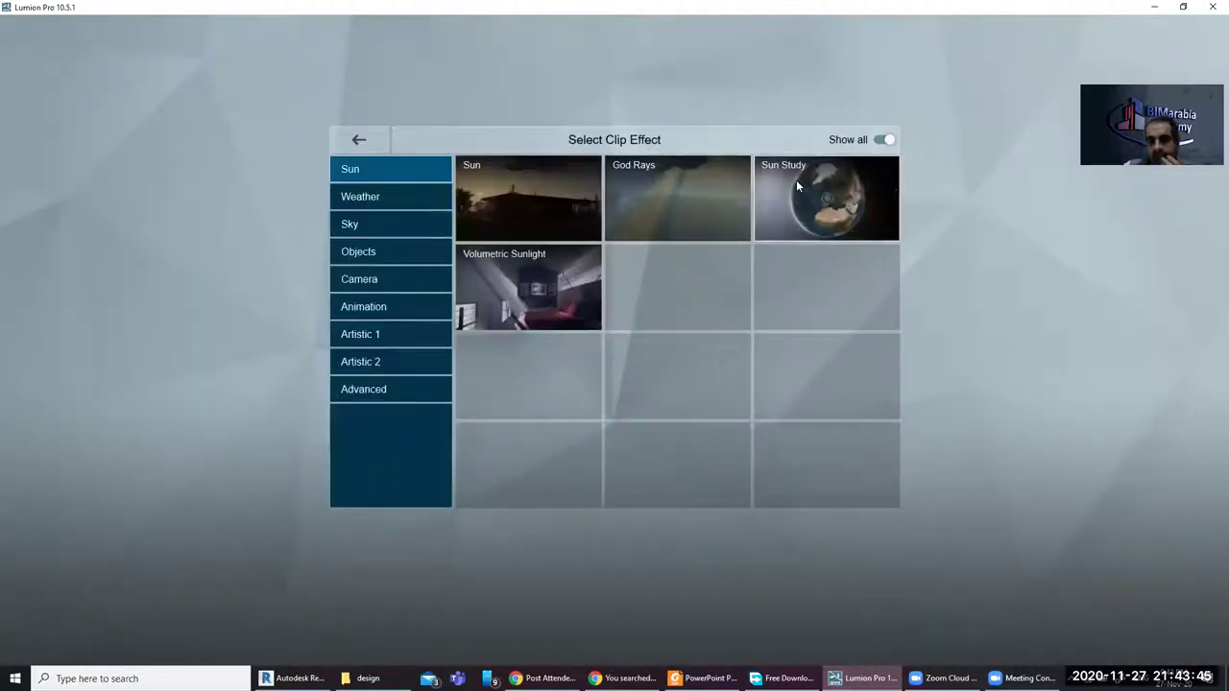
left_click(796, 180)
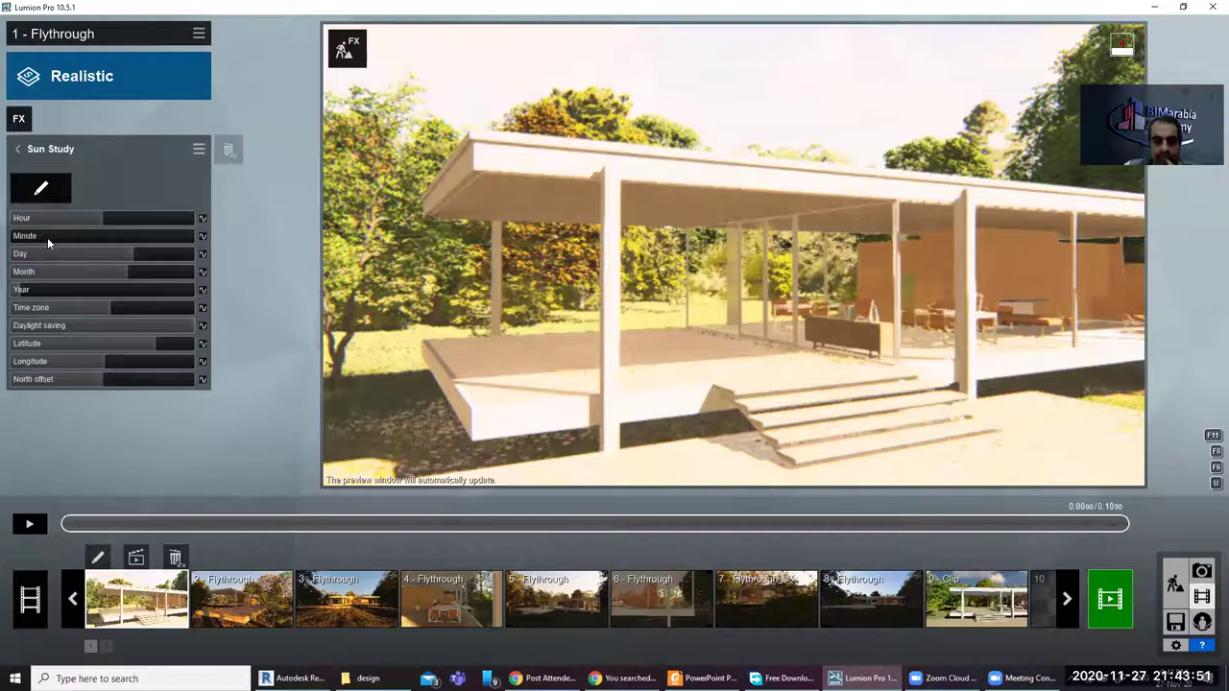
mouse_move(136, 252)
left_mouse_down()
mouse_move(167, 253)
mouse_move(71, 260)
mouse_move(77, 272)
left_mouse_up()
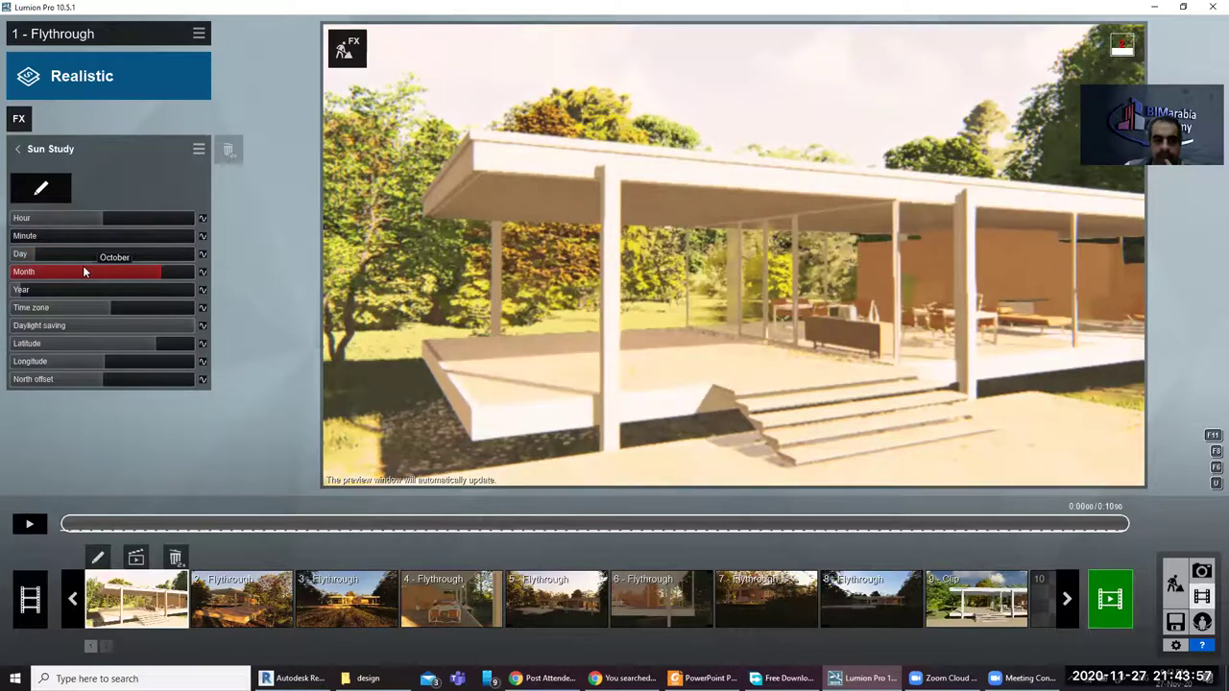
mouse_move(117, 307)
left_mouse_down()
mouse_move(140, 304)
mouse_move(91, 304)
left_mouse_up()
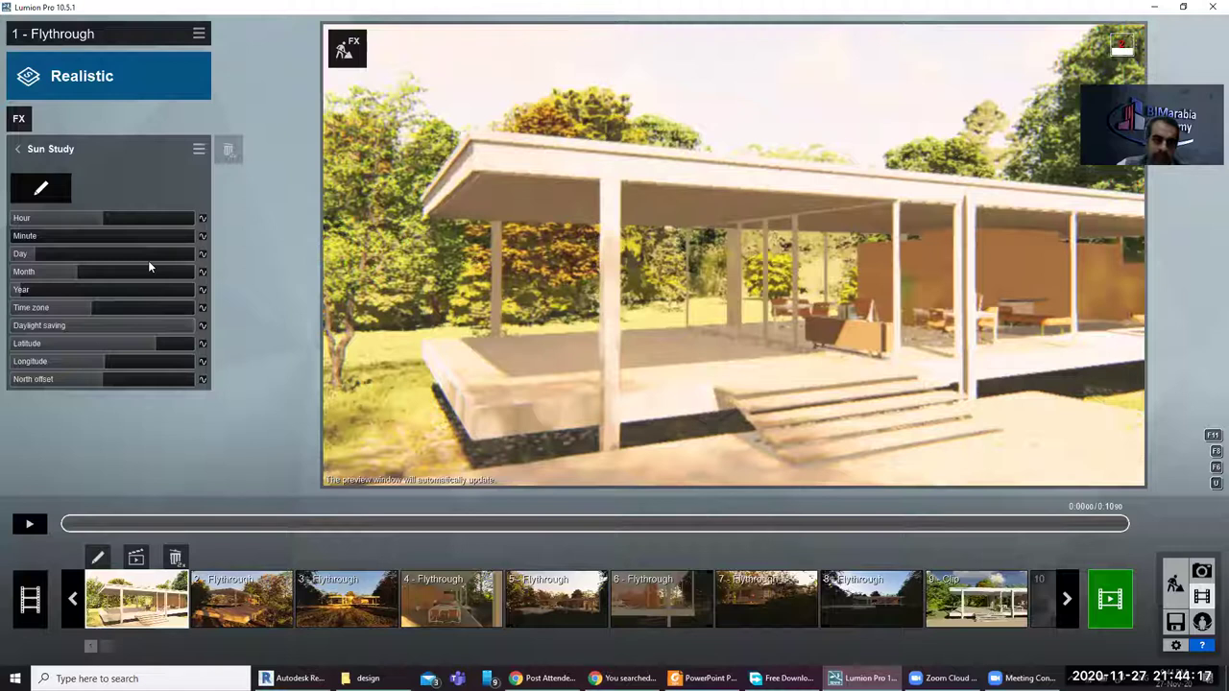
Step: Enable Sun Study hour keyframing and set a keyframe at the start of the clip
left_click(29, 526)
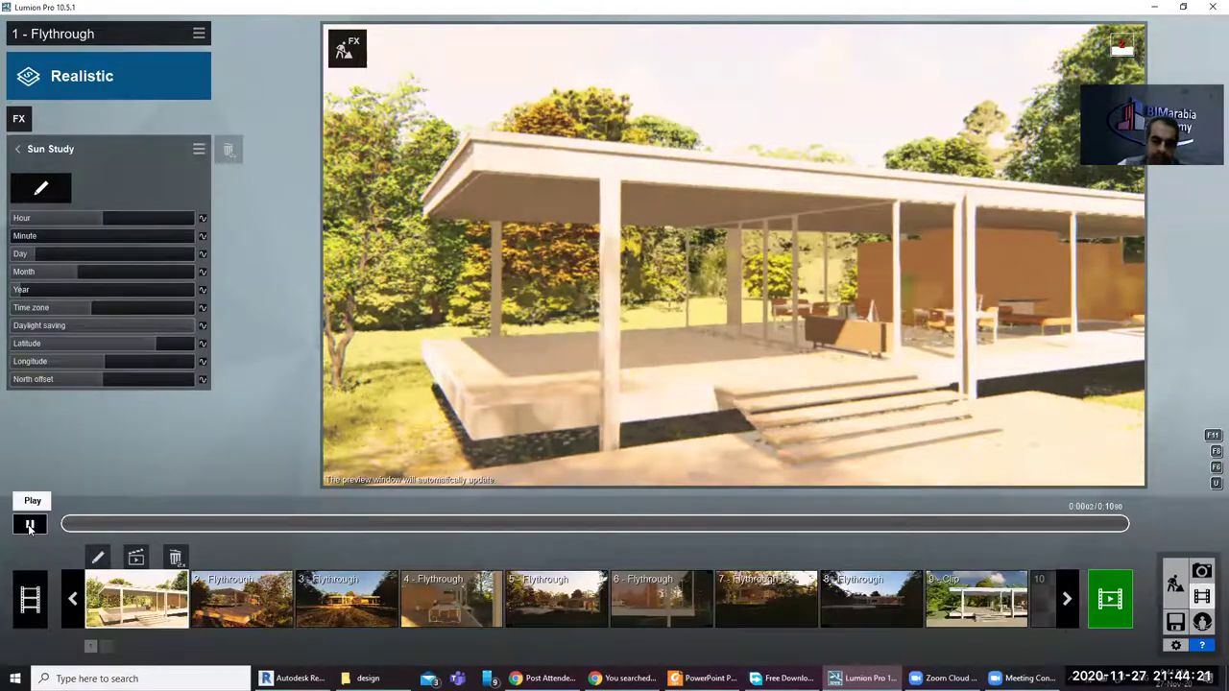
left_click(30, 526)
left_click(64, 526)
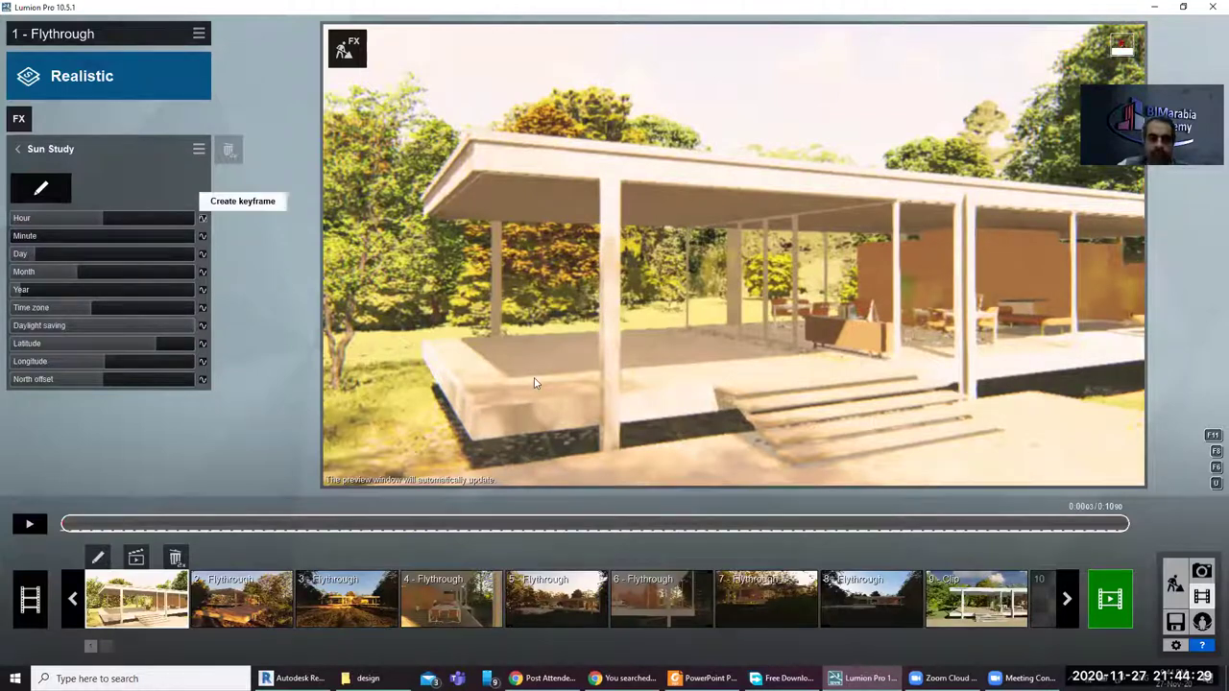
left_click(203, 218)
left_click(62, 534)
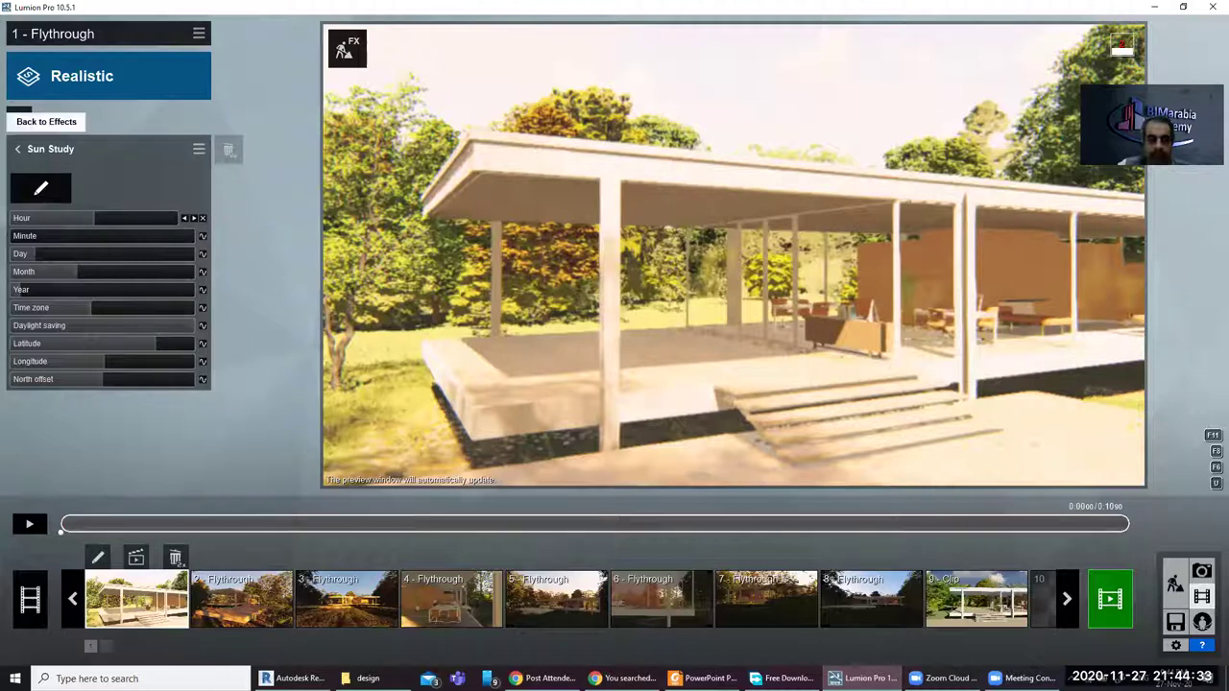
Step: Add an hour keyframe about one second in set to 14, then preview the clip
key("space")
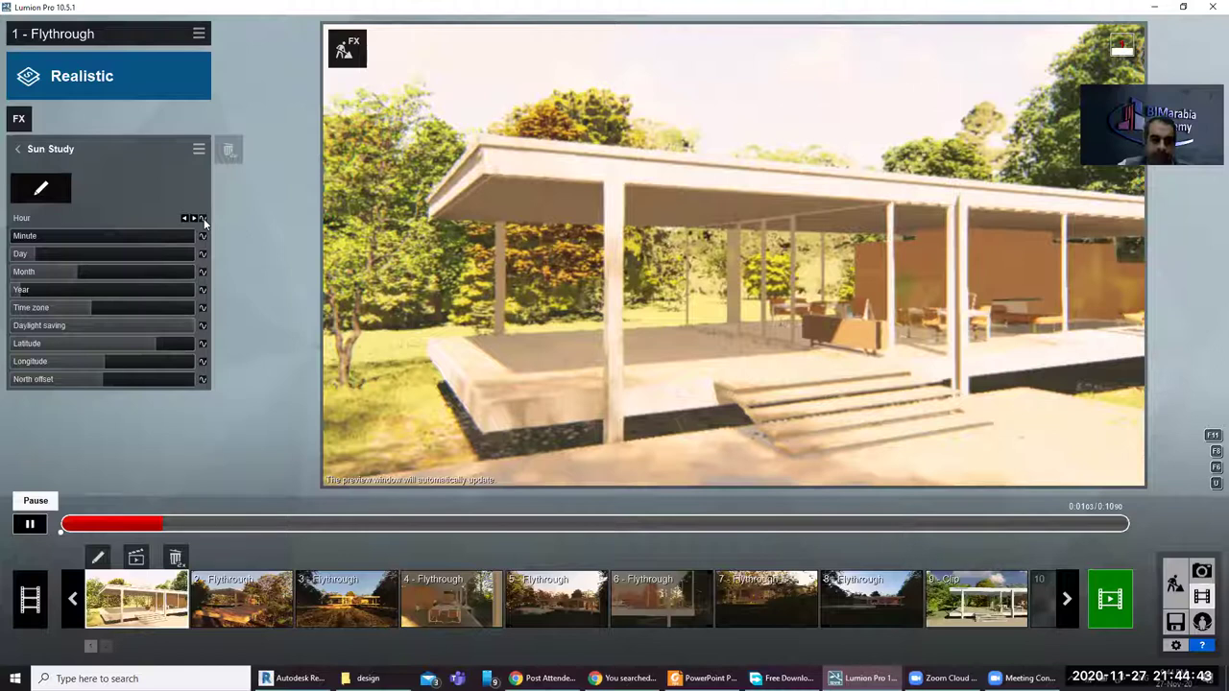
key("space")
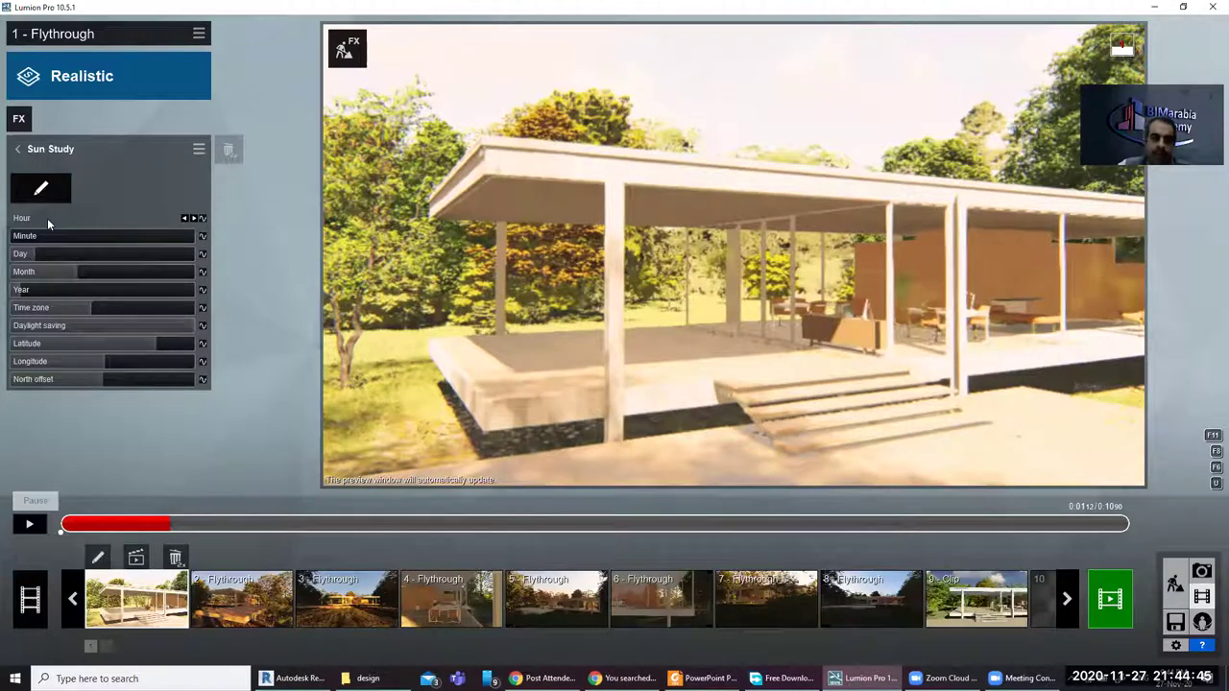
left_click(204, 218)
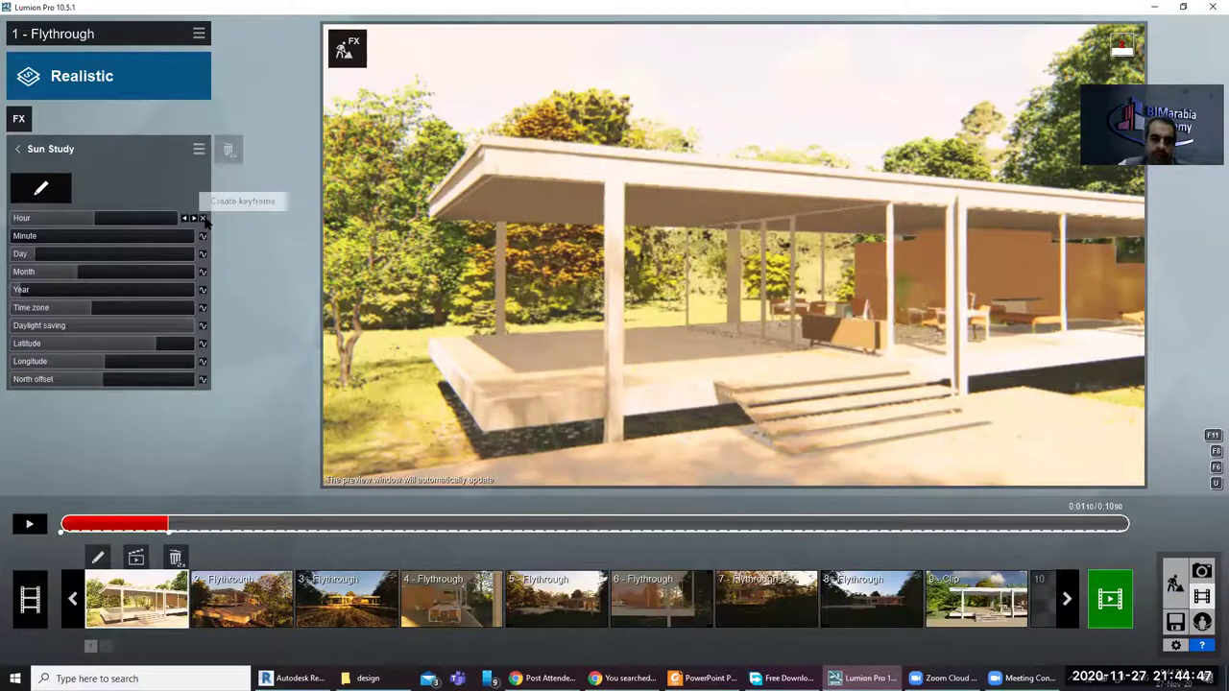
left_click(113, 219)
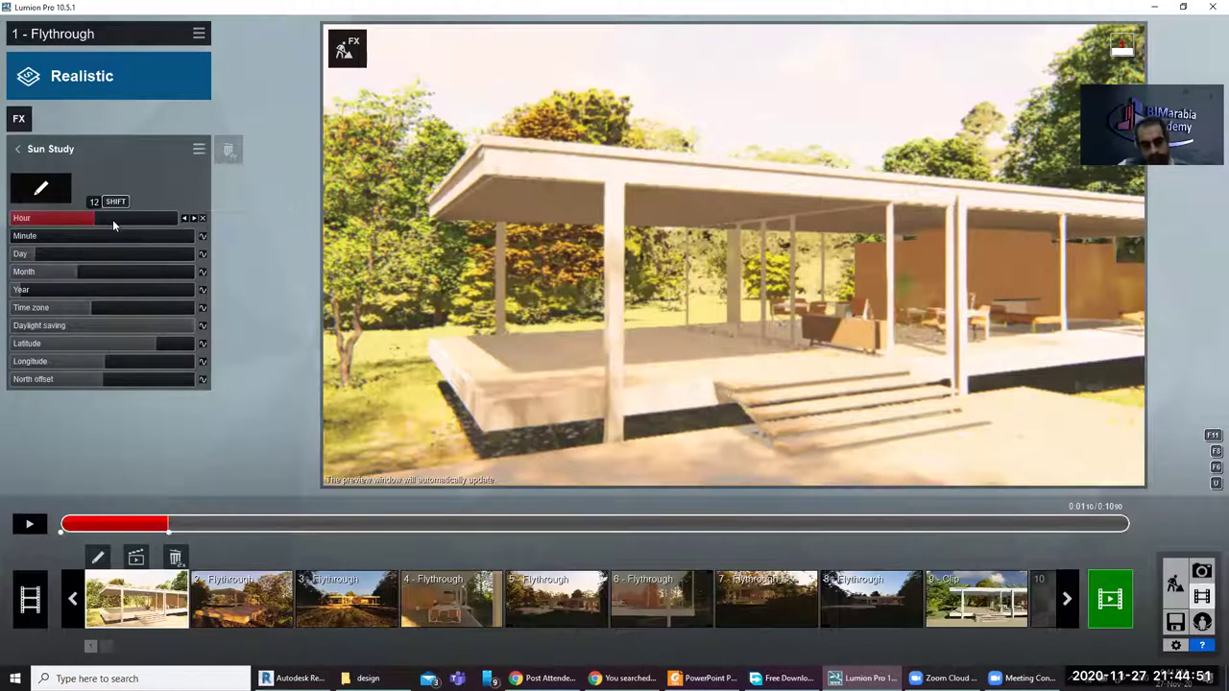
left_click_drag(114, 218, 324, 520)
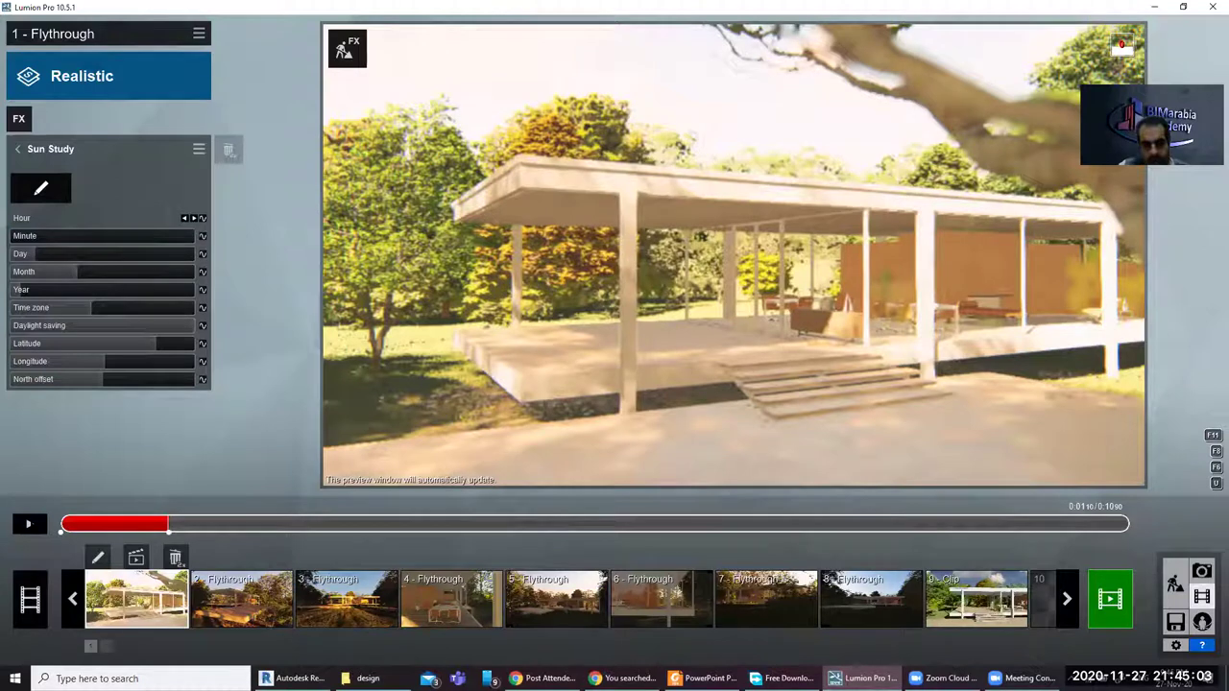
left_click(29, 524)
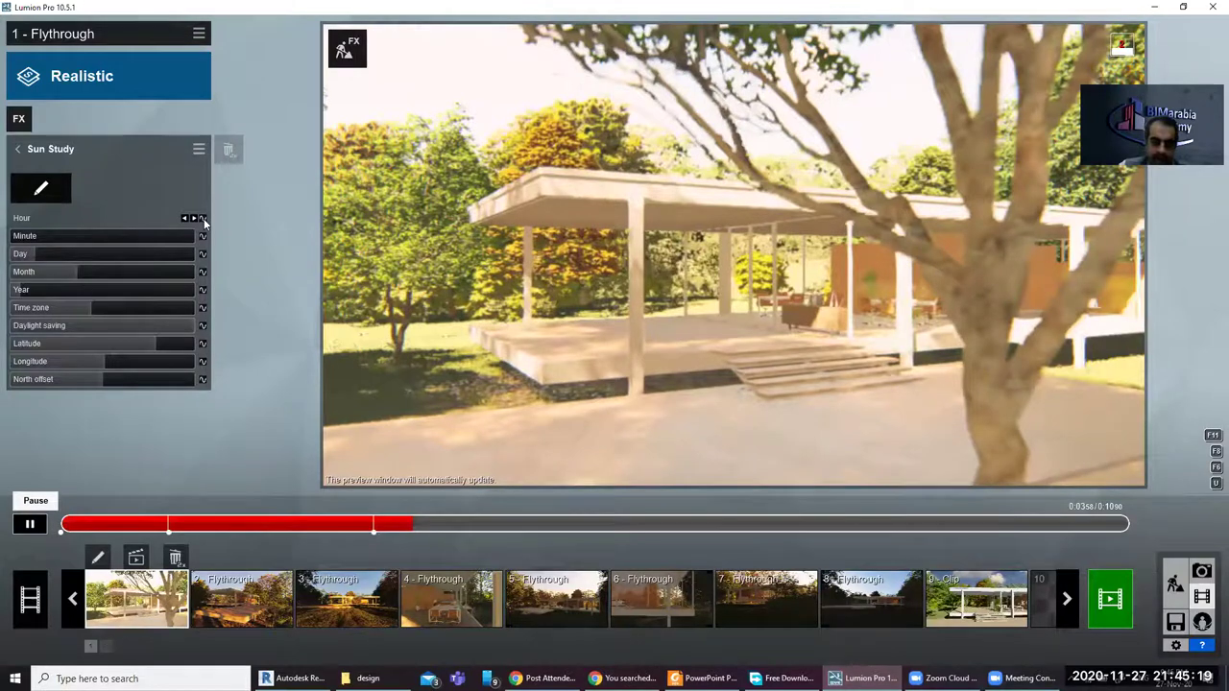
Step: Add Sun Study hour keyframes at about 4 s (hour 17) and 7 s (hour 22)
left_click(29, 525)
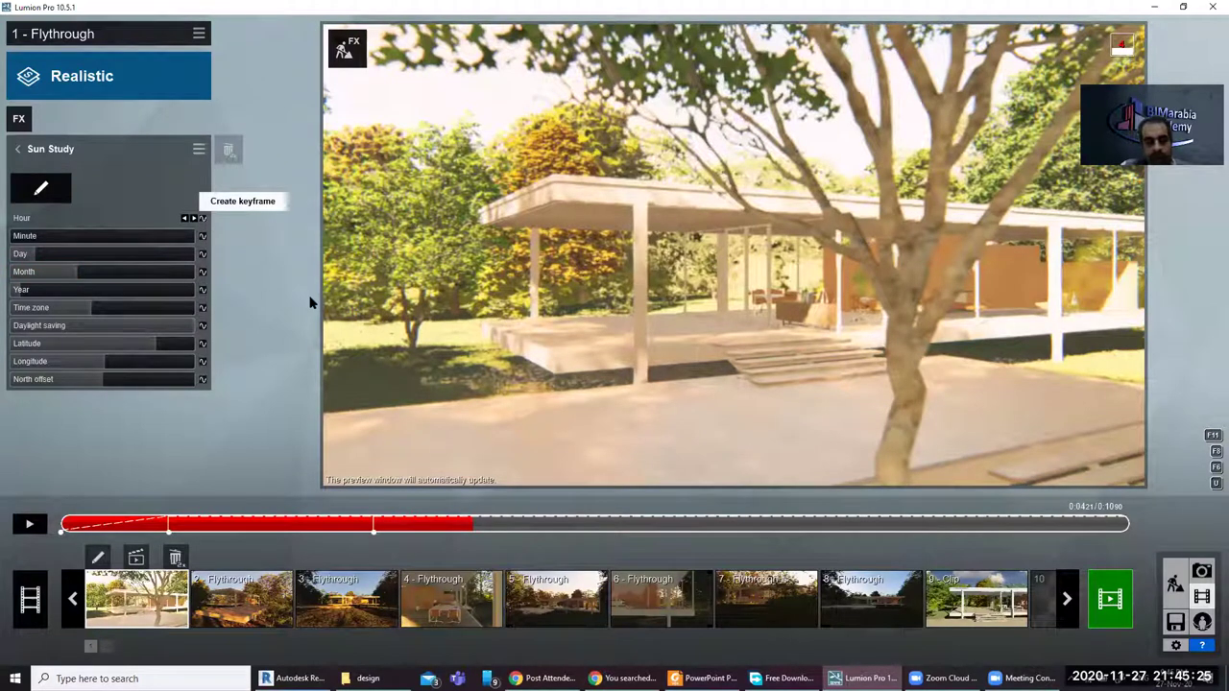
left_click(192, 220)
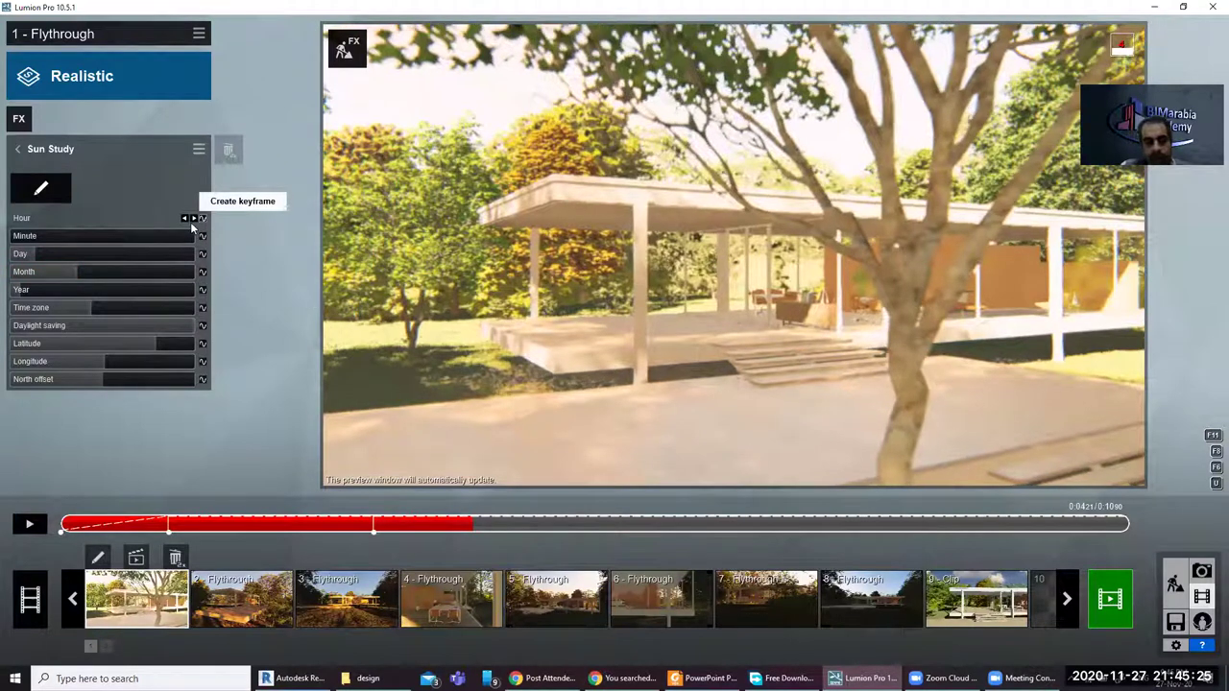
left_click(131, 217)
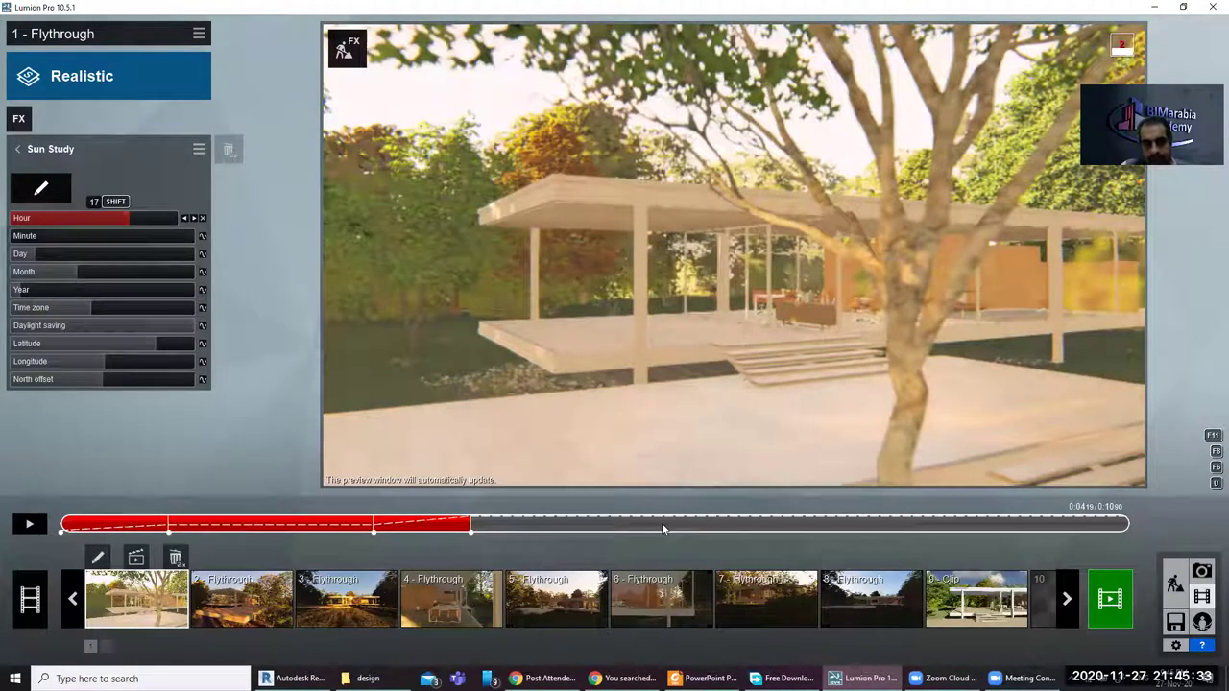
left_click(32, 529)
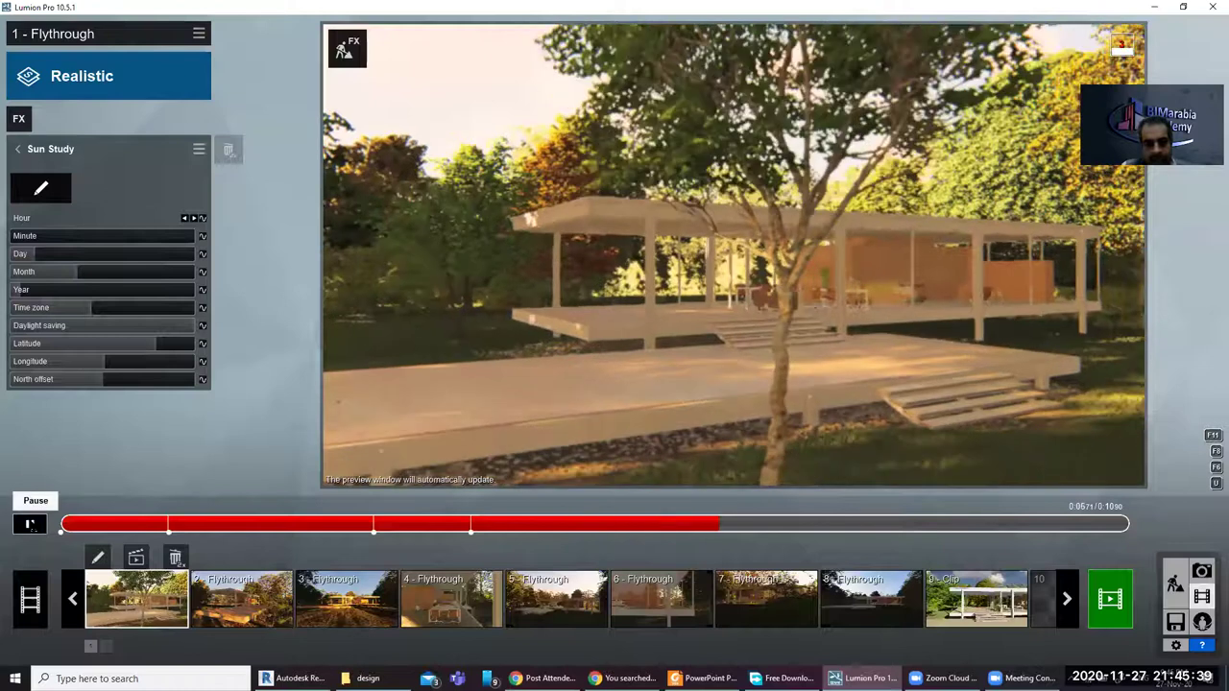
left_click(34, 524)
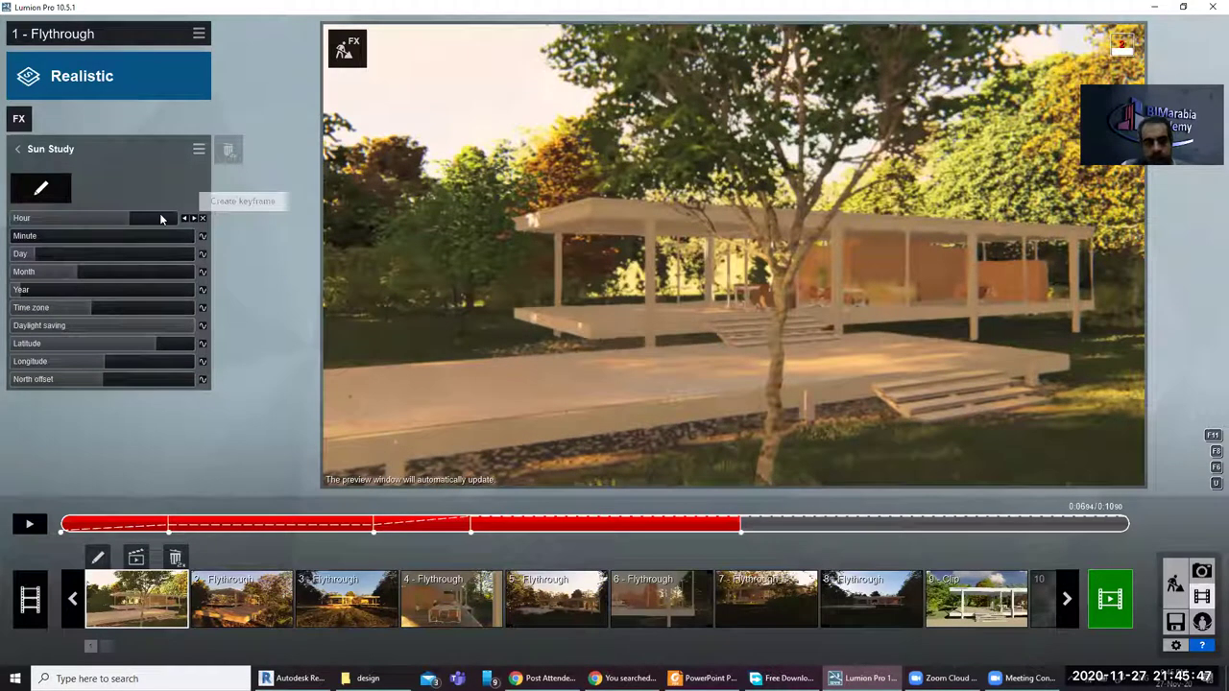
mouse_move(105, 218)
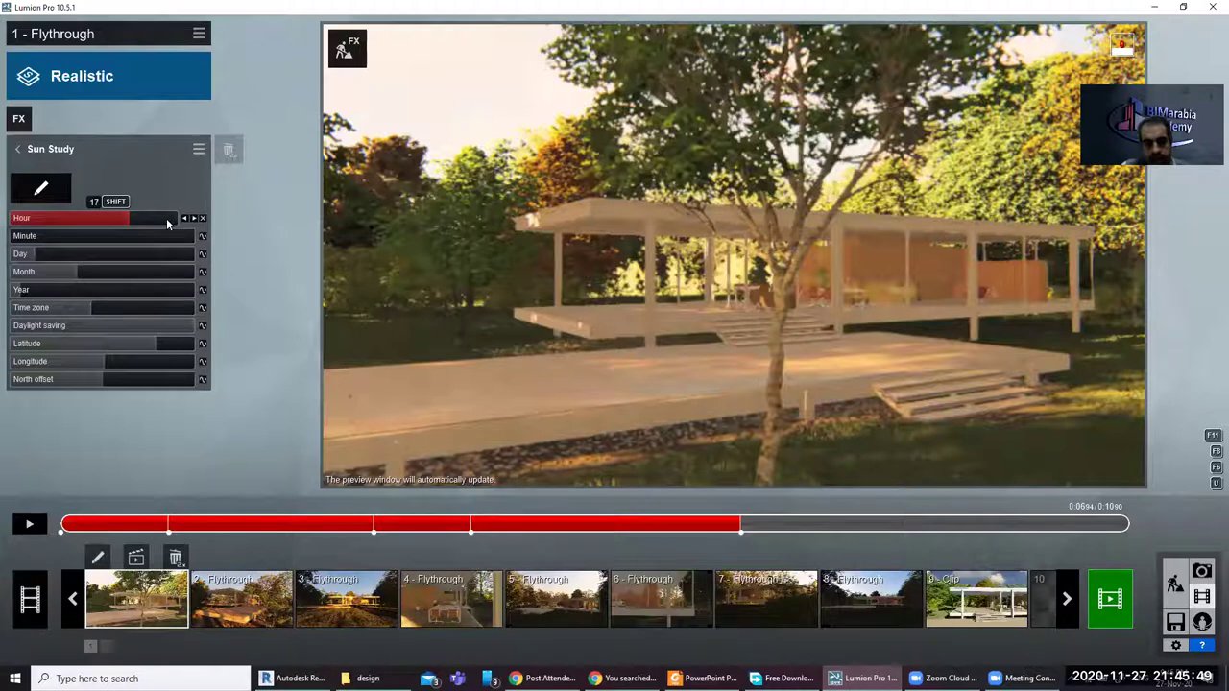
left_click(166, 218)
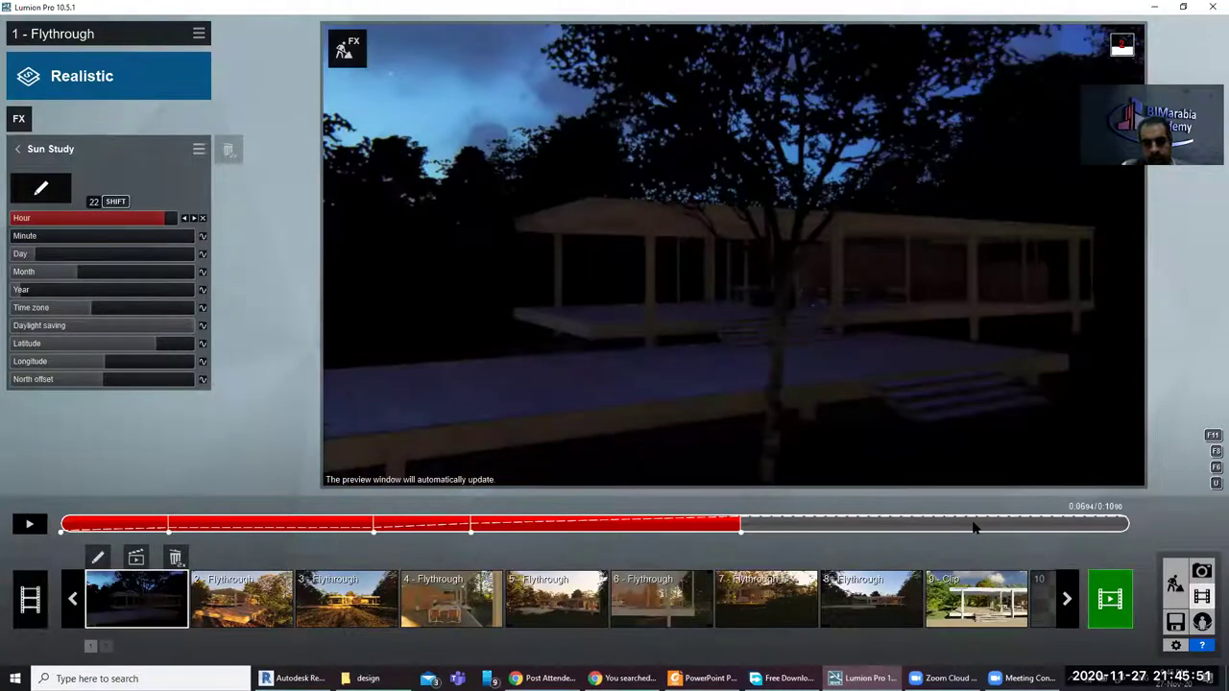
Step: Add a final hour keyframe at the clip's end and preview the day-to-night change
left_click(974, 526)
left_click(1123, 528)
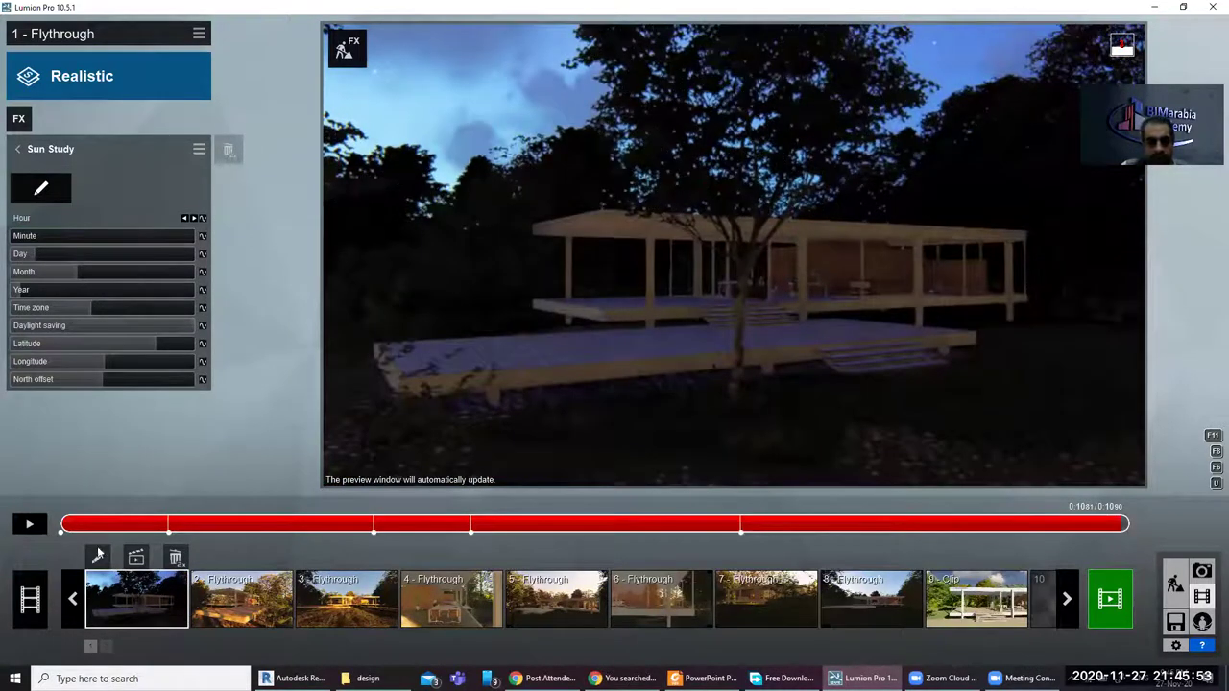
left_click(202, 219)
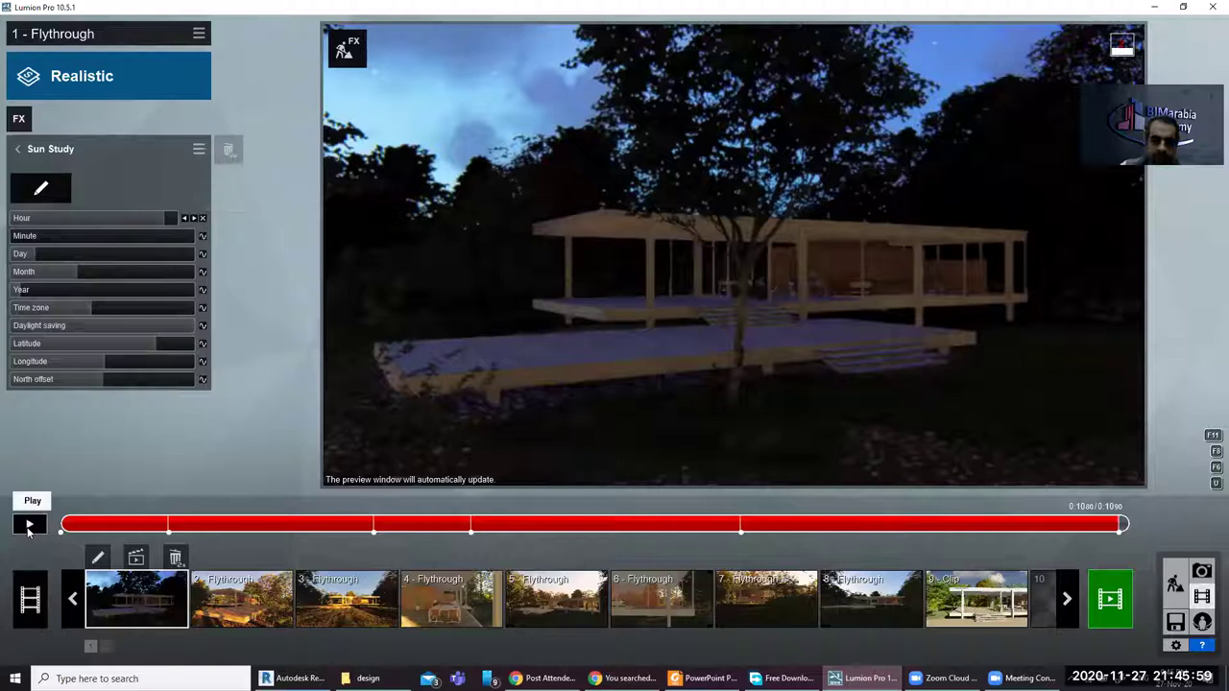
left_click(28, 526)
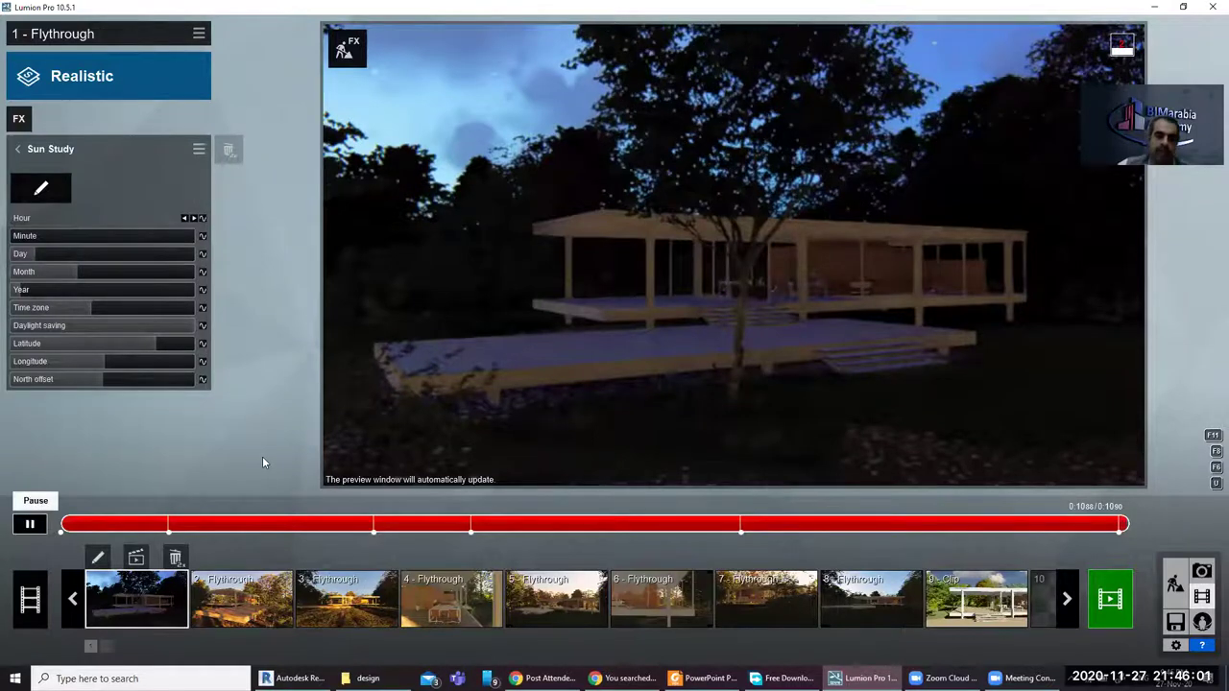
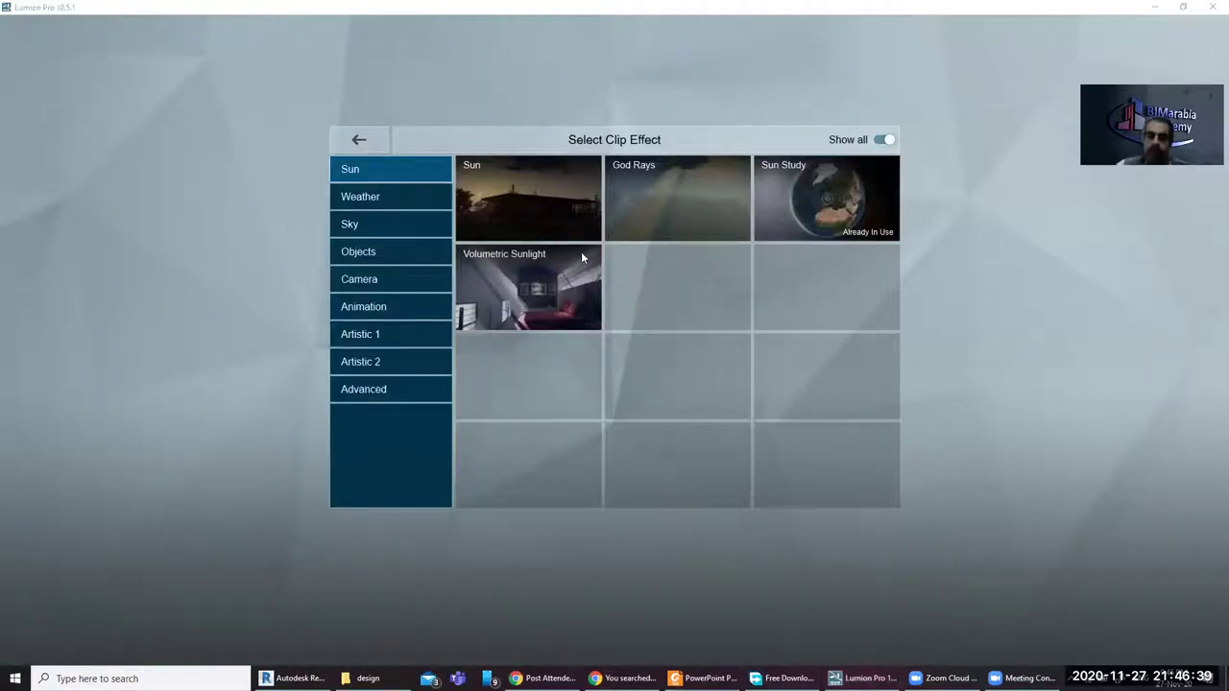
Step: Add a thicker Fog effect to the first flythrough clip and open its camera keyframe editor
left_click(375, 198)
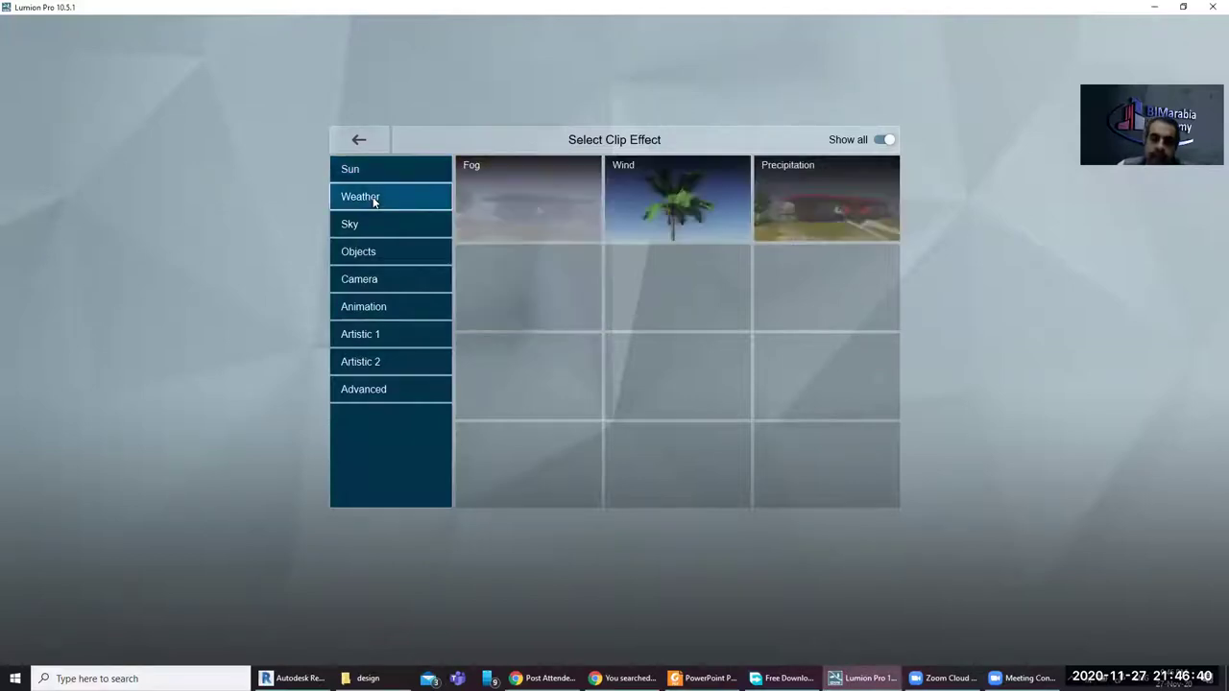
left_click(558, 188)
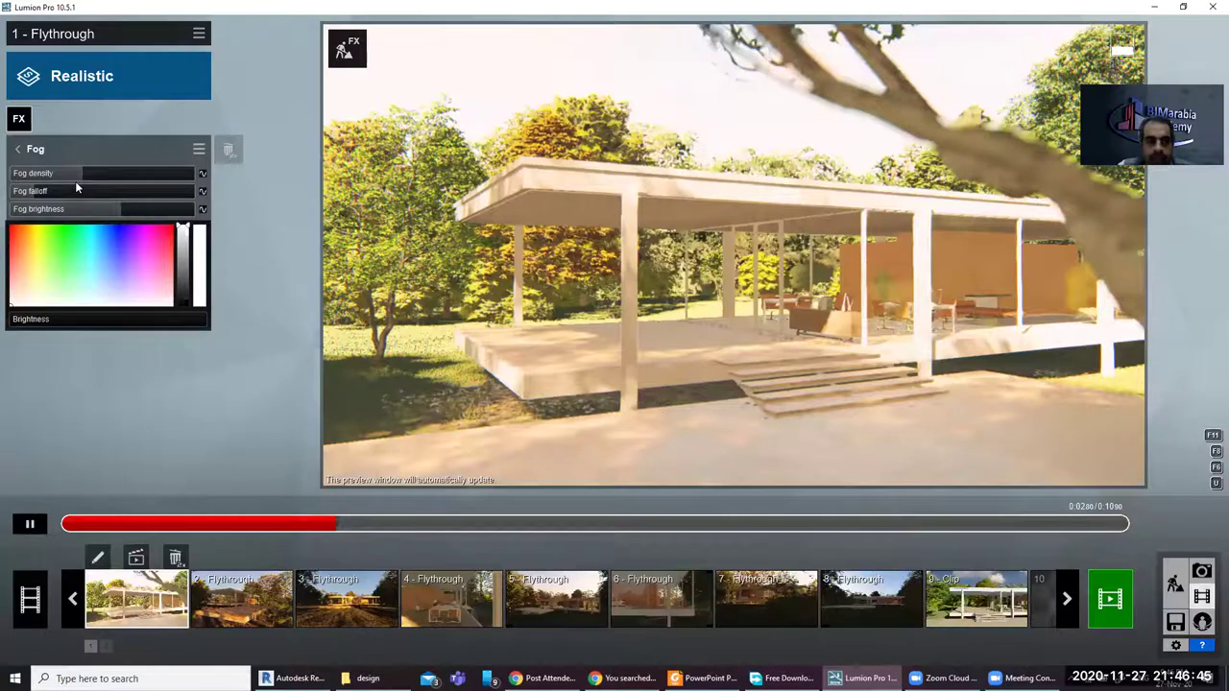
left_click_drag(77, 170, 146, 171)
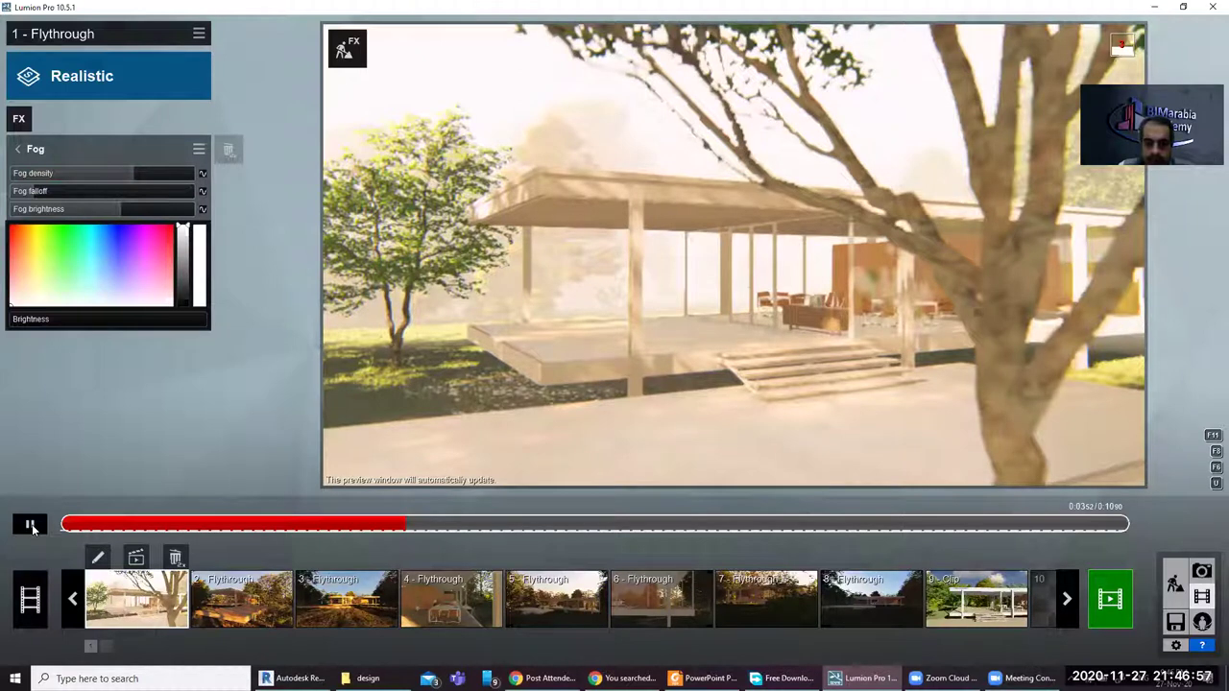
left_click(937, 558)
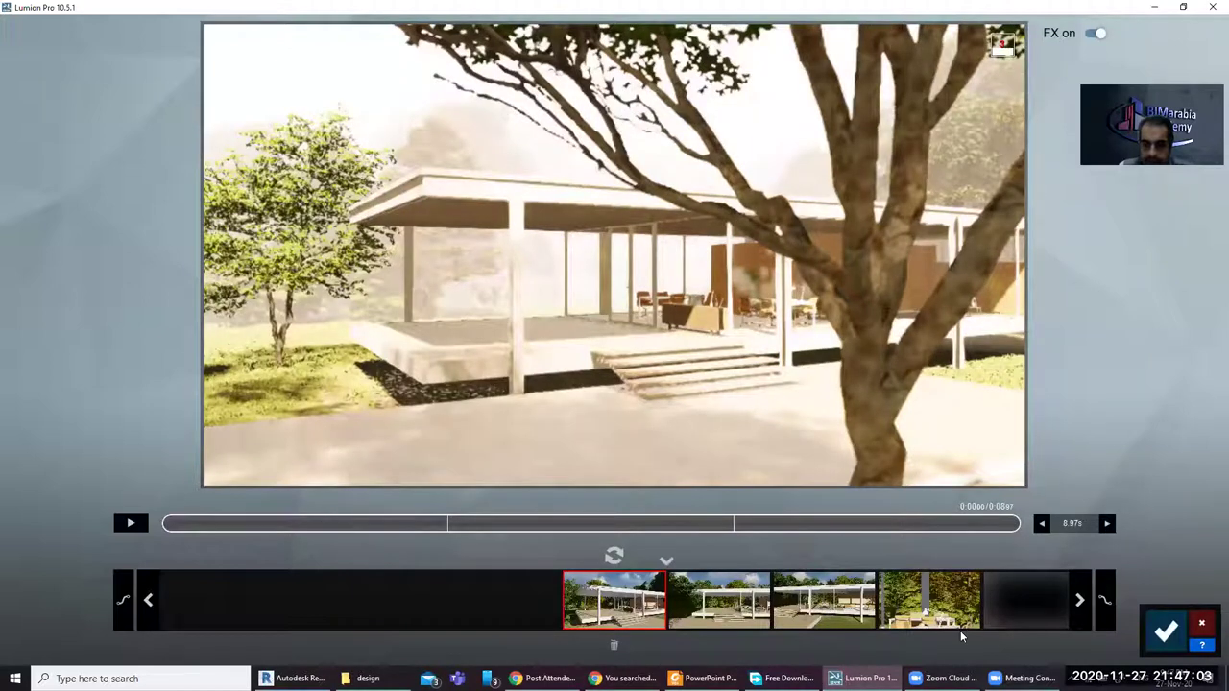
Step: Preview the clip's camera path from the end keyframe slot and confirm clip 9
left_click(1027, 605)
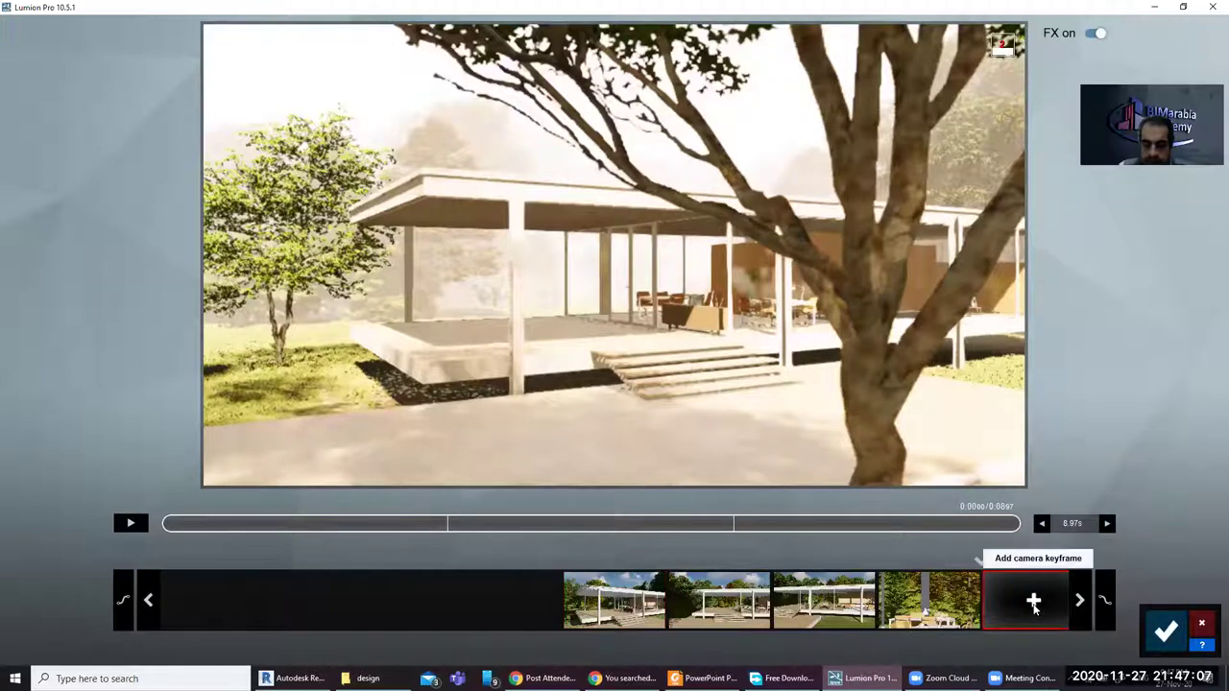
left_click(132, 524)
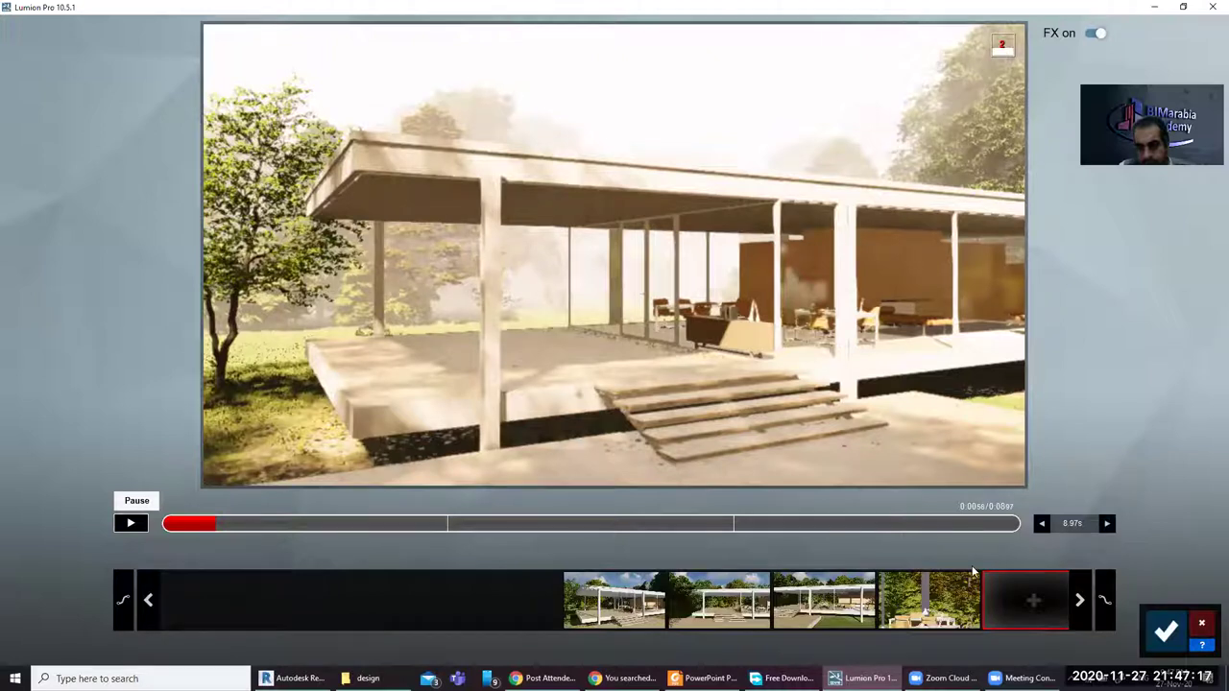
left_click(1165, 630)
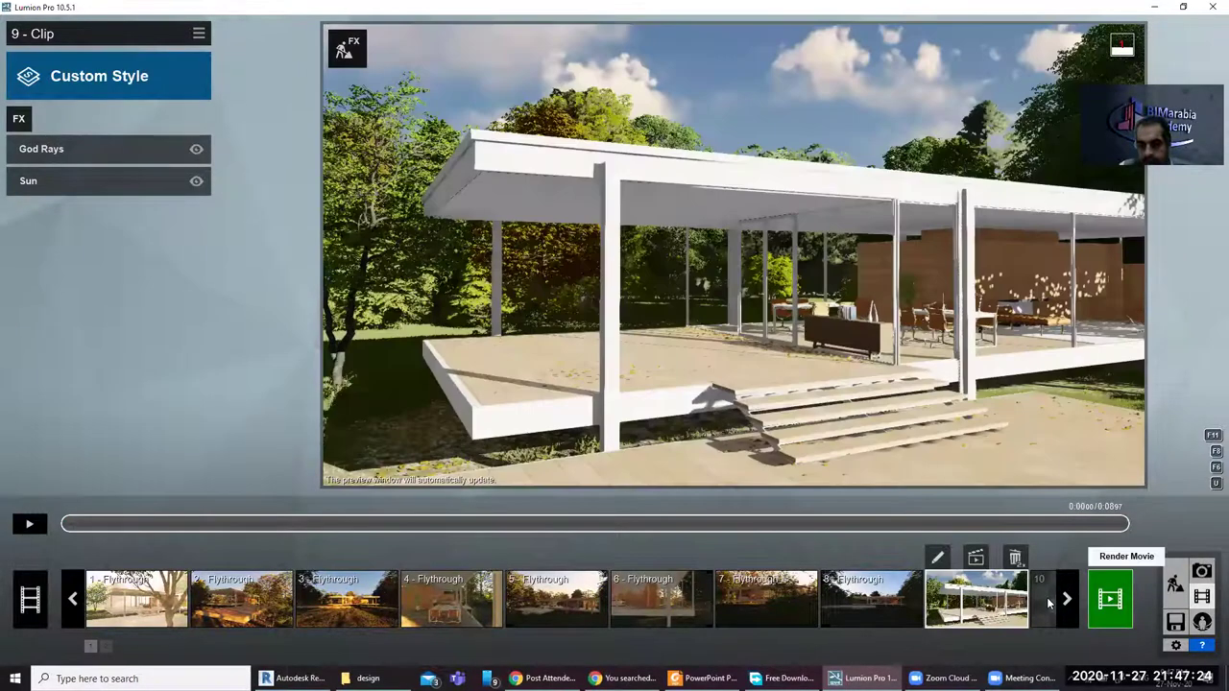
Step: Insert the lecture poster image file as a new image clip in the movie
left_click(1110, 597)
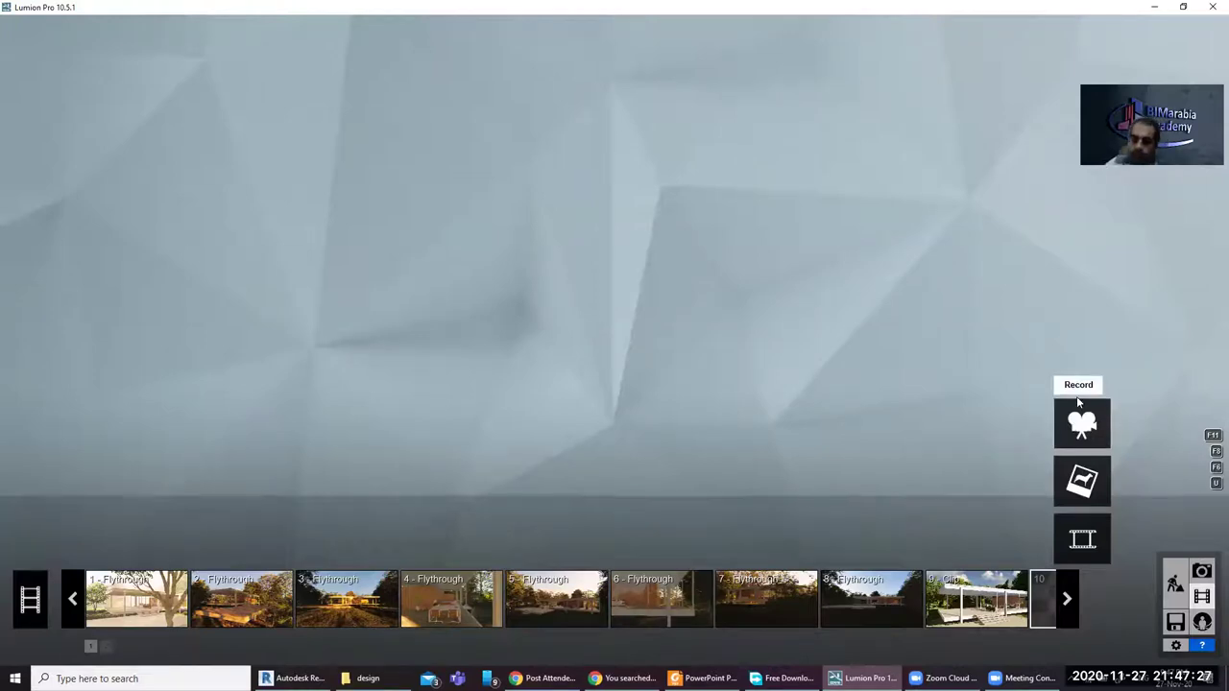
left_click(1083, 483)
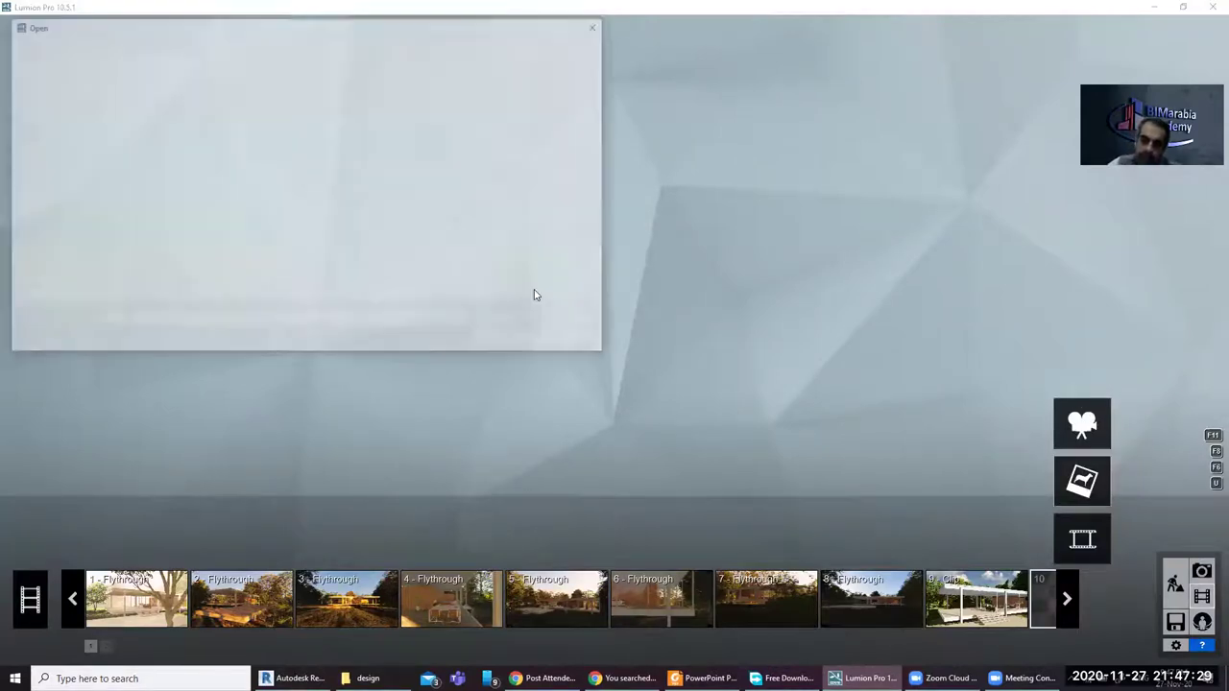
left_click(445, 120)
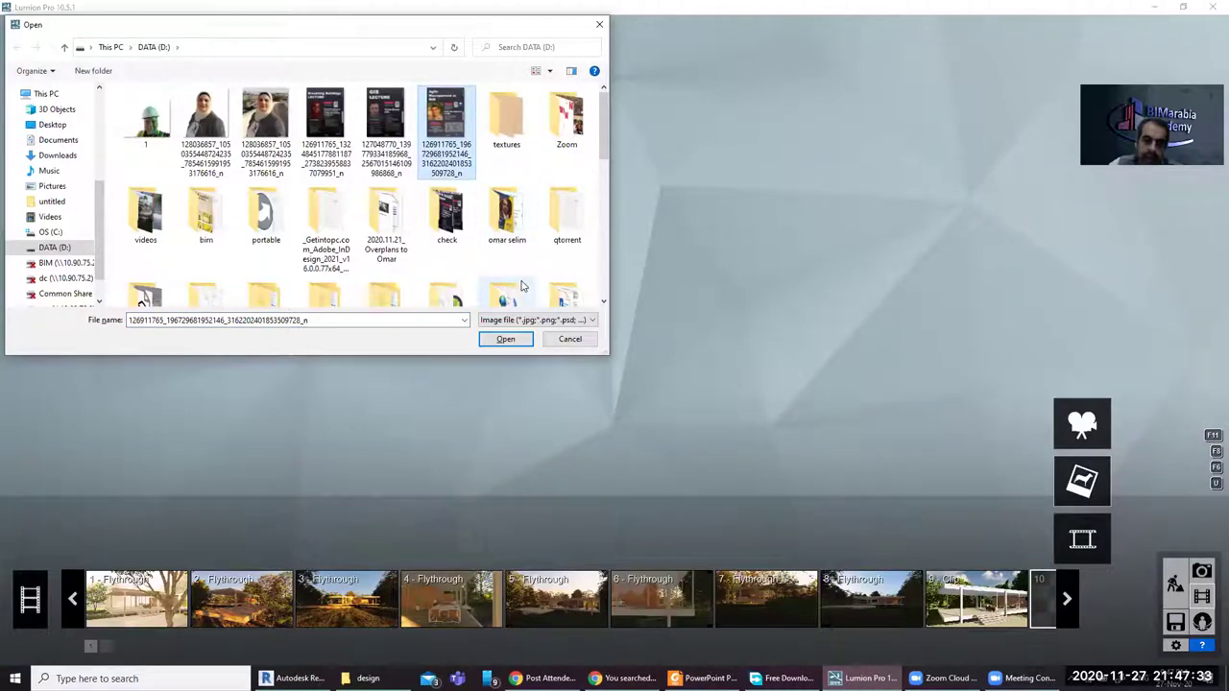
left_click(387, 124)
left_click(505, 340)
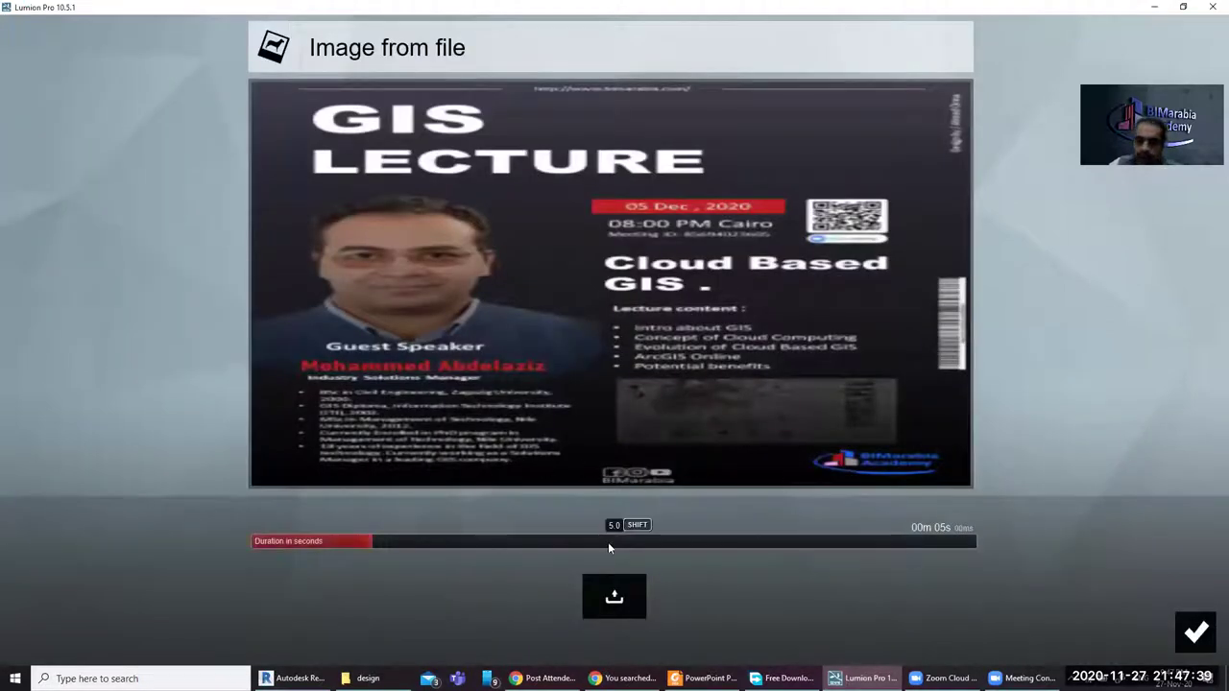
left_click(1190, 635)
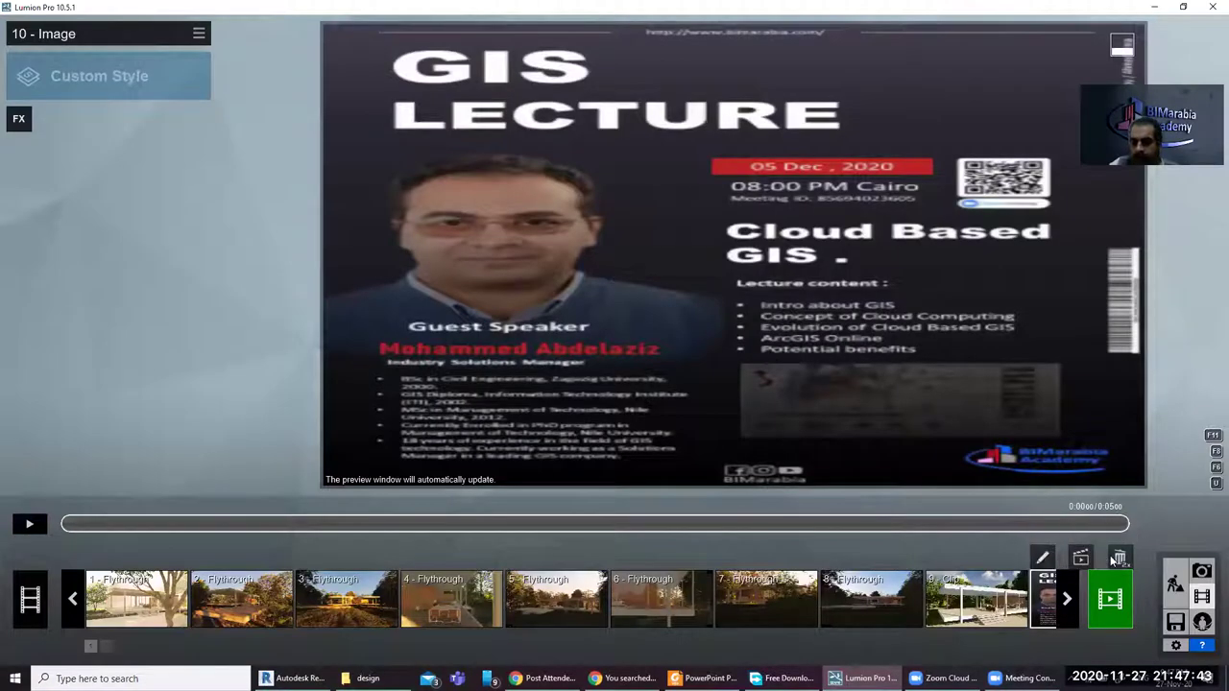
Step: Remove the poster image clip and start recording a new camera clip
left_click(1119, 559)
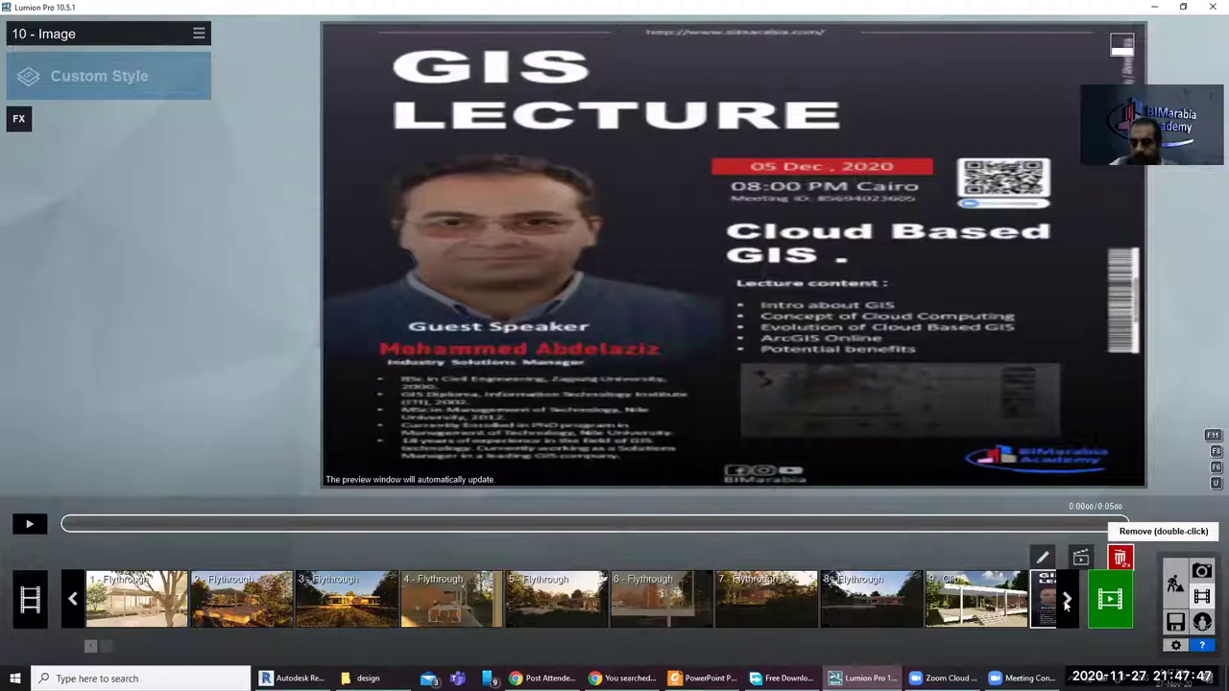
left_click(1119, 559)
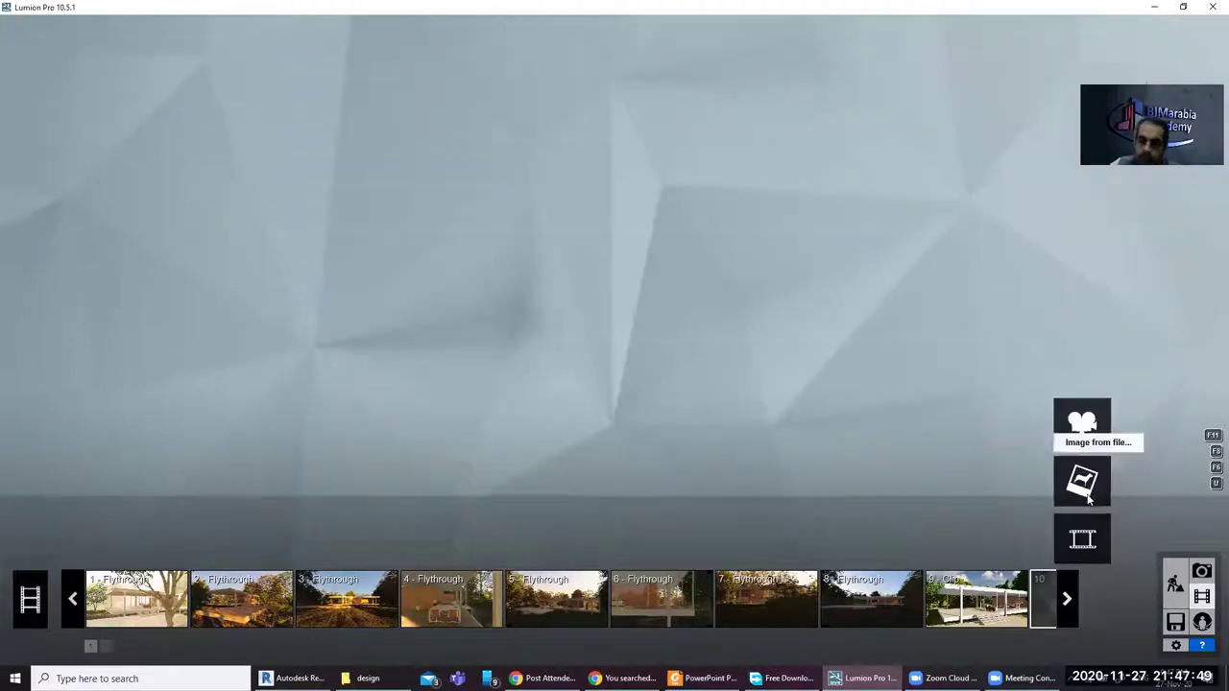
left_click(1081, 419)
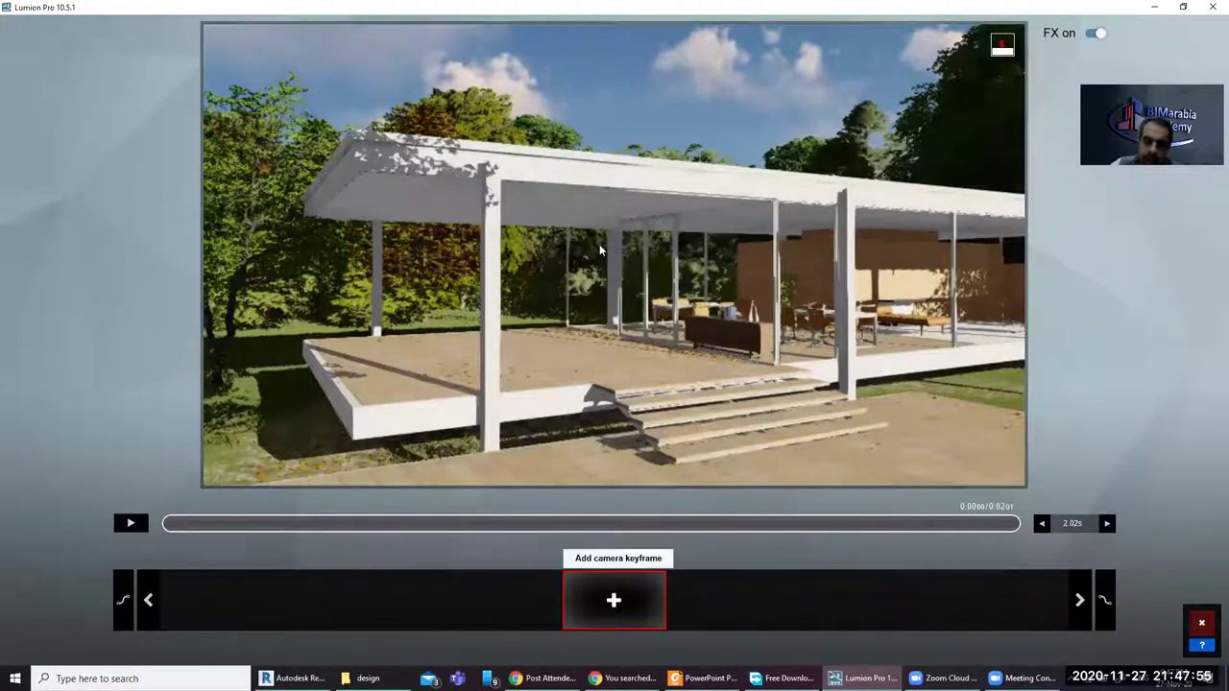
Step: Capture two camera keyframes of the pavilion and save them as a 4.42 s clip 10
left_click(614, 600)
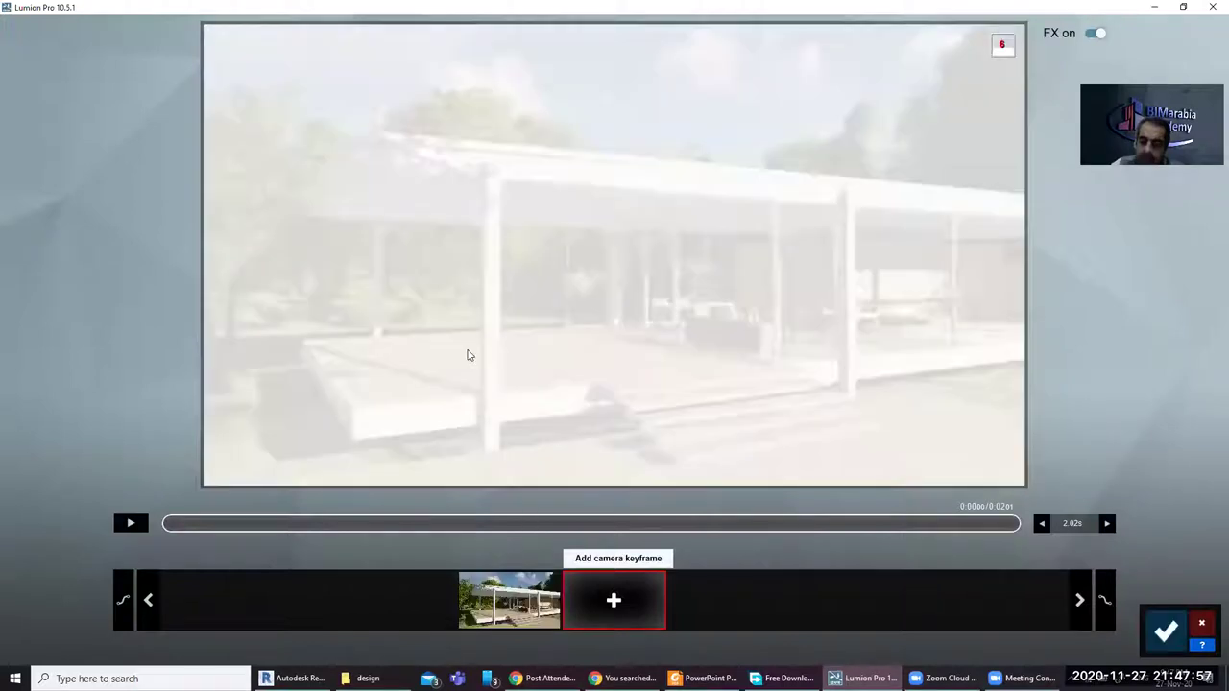
left_click(614, 600)
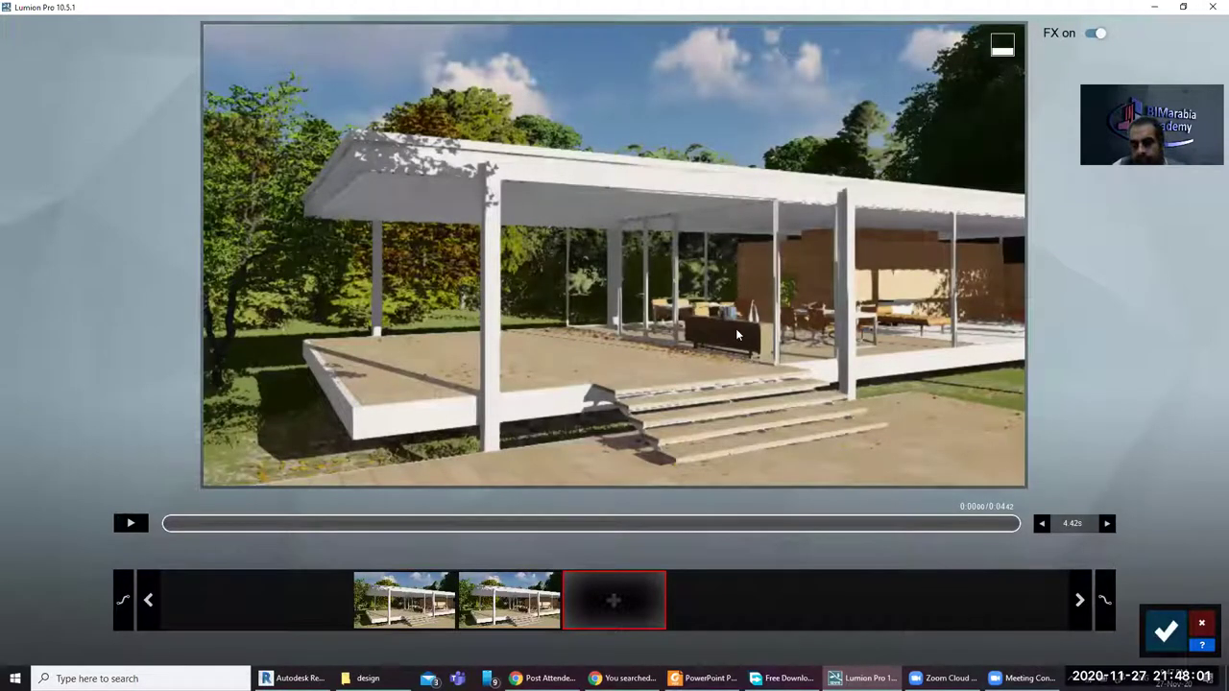
left_click(1164, 631)
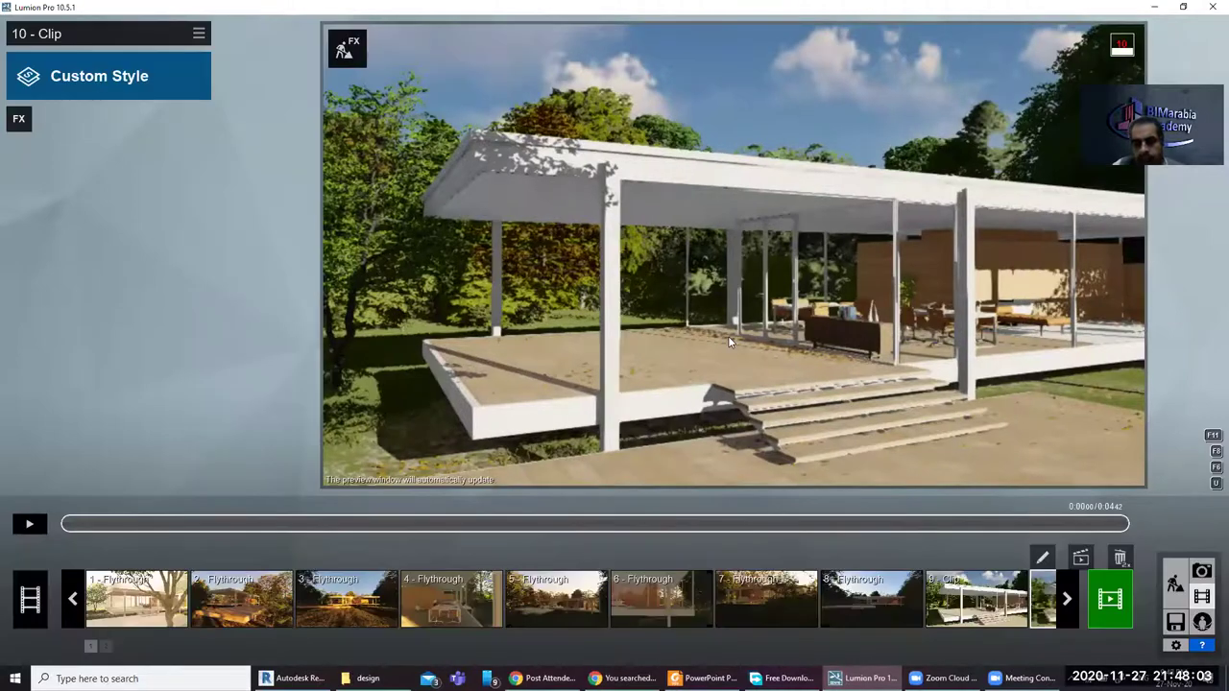
Step: Add a Fog effect to clip 10 with starting density 1.0
left_click(21, 120)
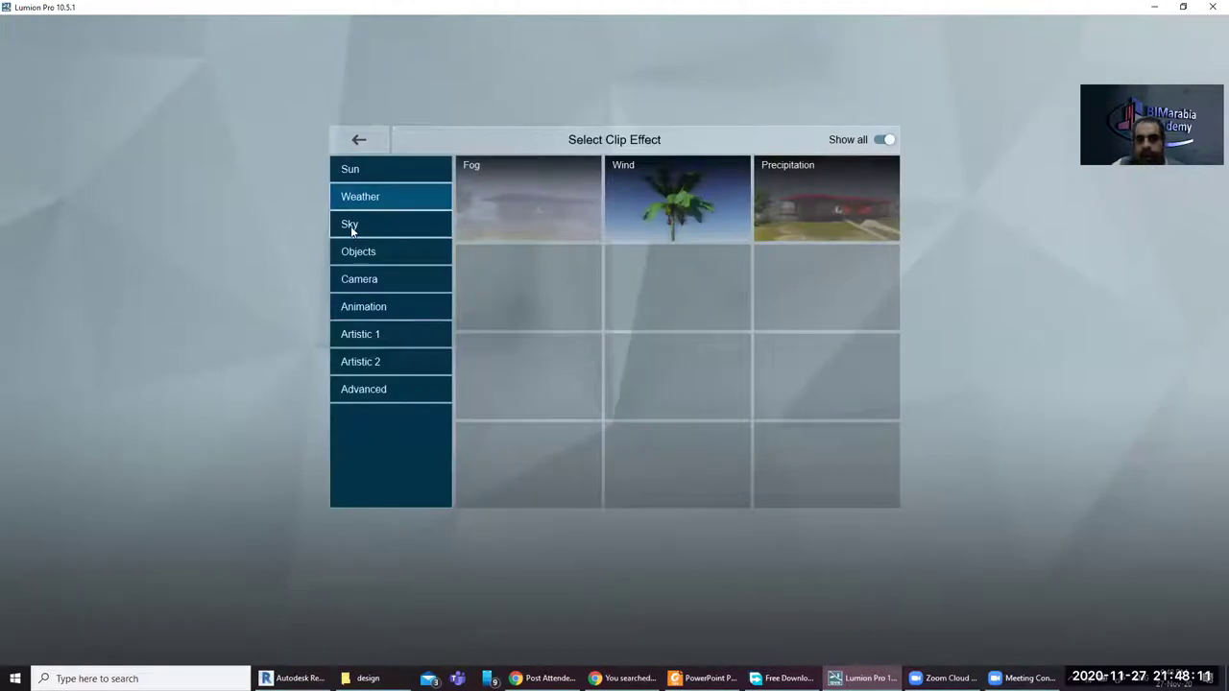
left_click(525, 207)
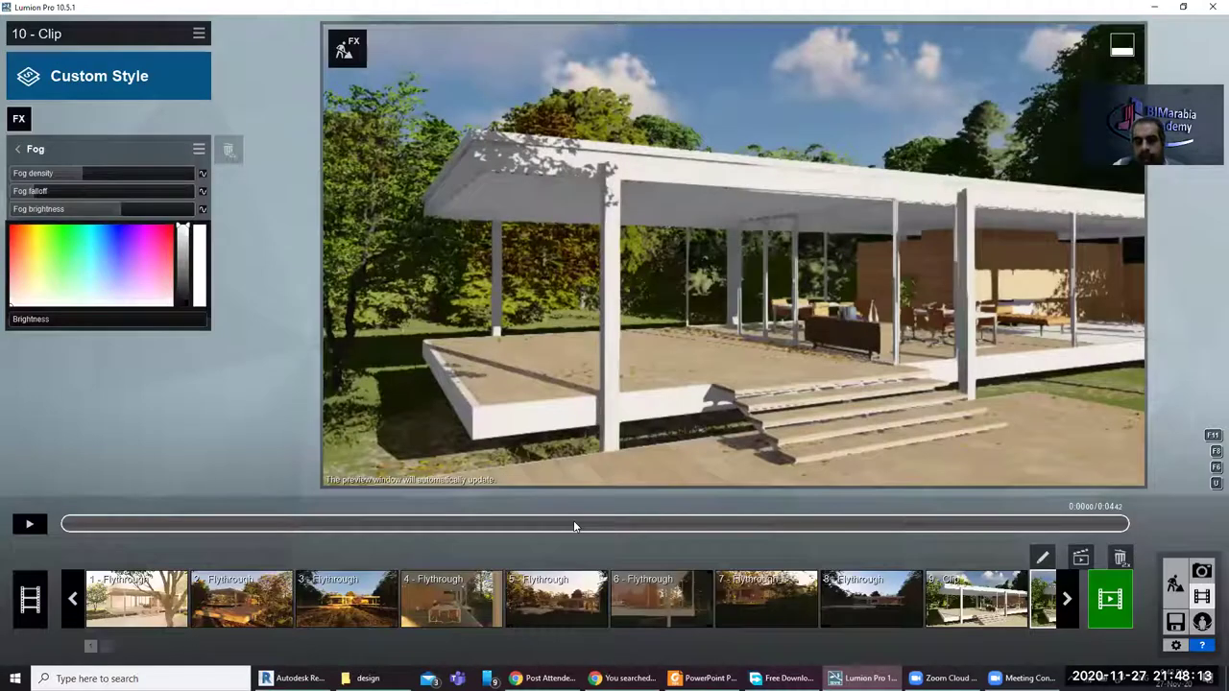
mouse_move(82, 173)
left_mouse_down()
mouse_move(157, 173)
mouse_move(98, 175)
left_mouse_up()
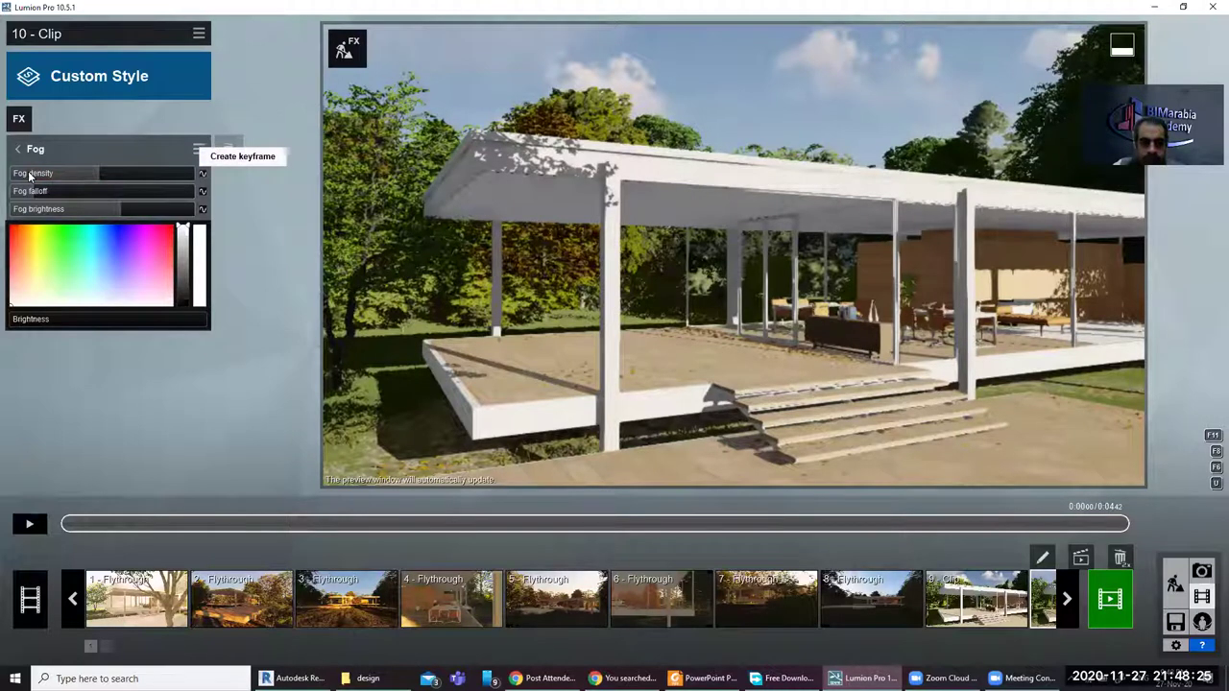
left_click_drag(31, 175, 190, 299)
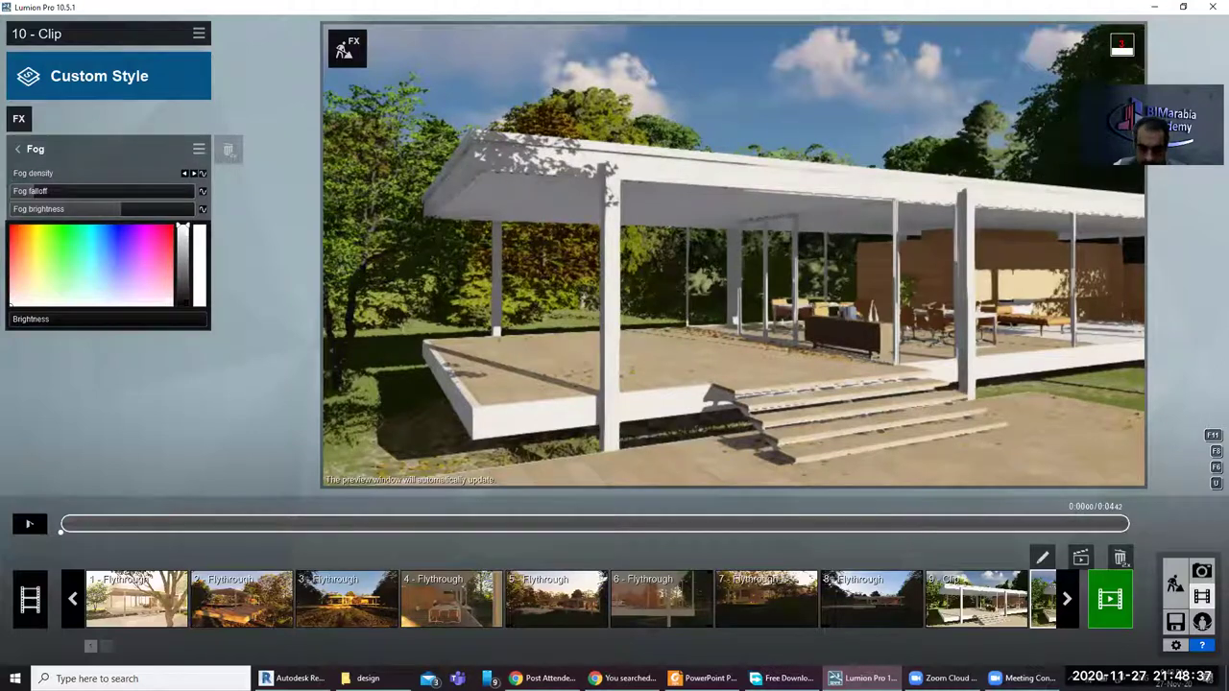
Step: Preview the clip, then raise the fog density to 2.0 at the clip's end
left_click(573, 523)
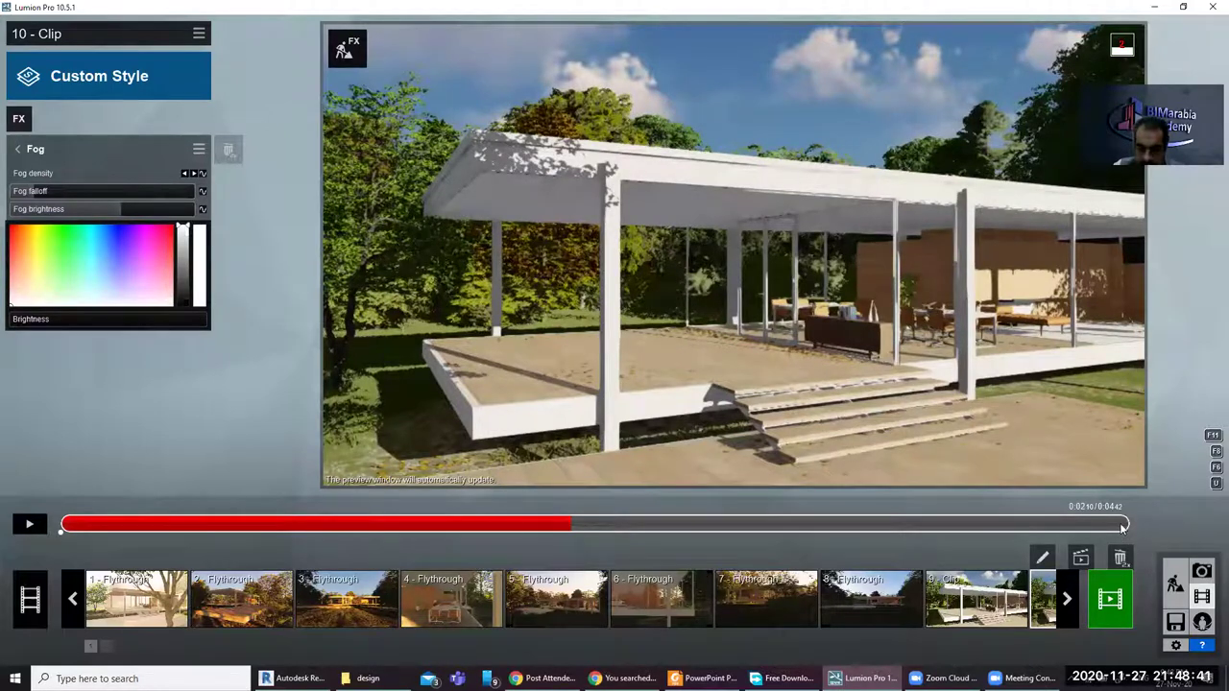
left_click(29, 523)
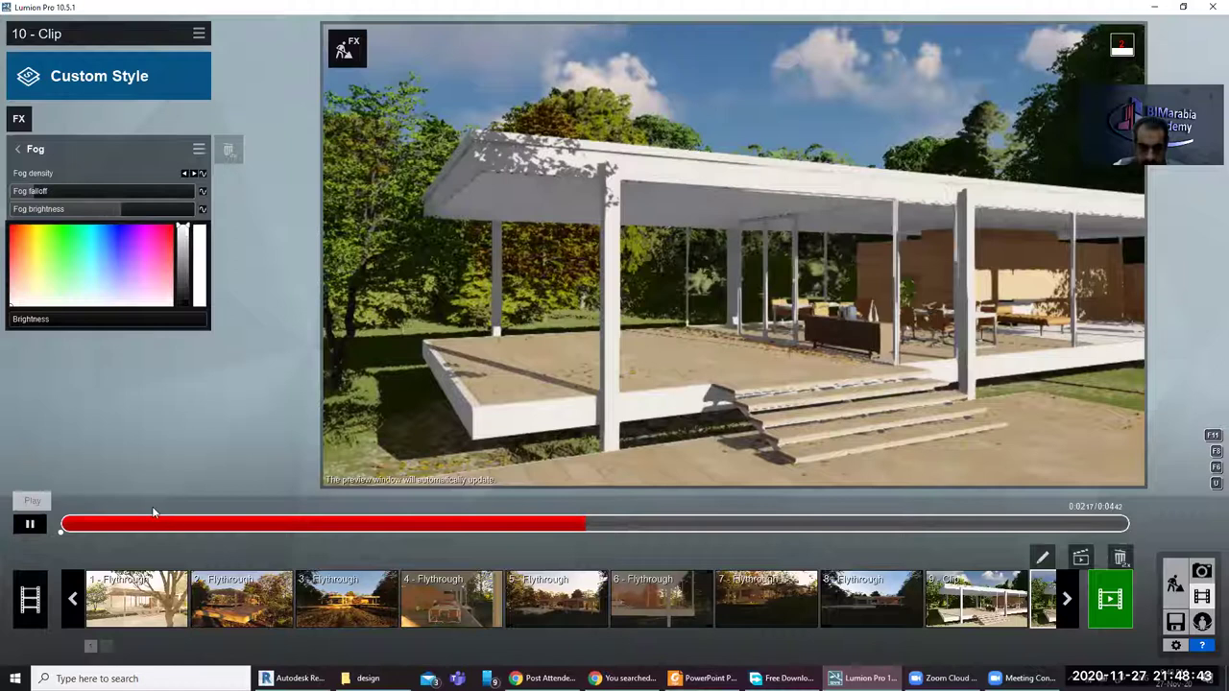
left_click(96, 523)
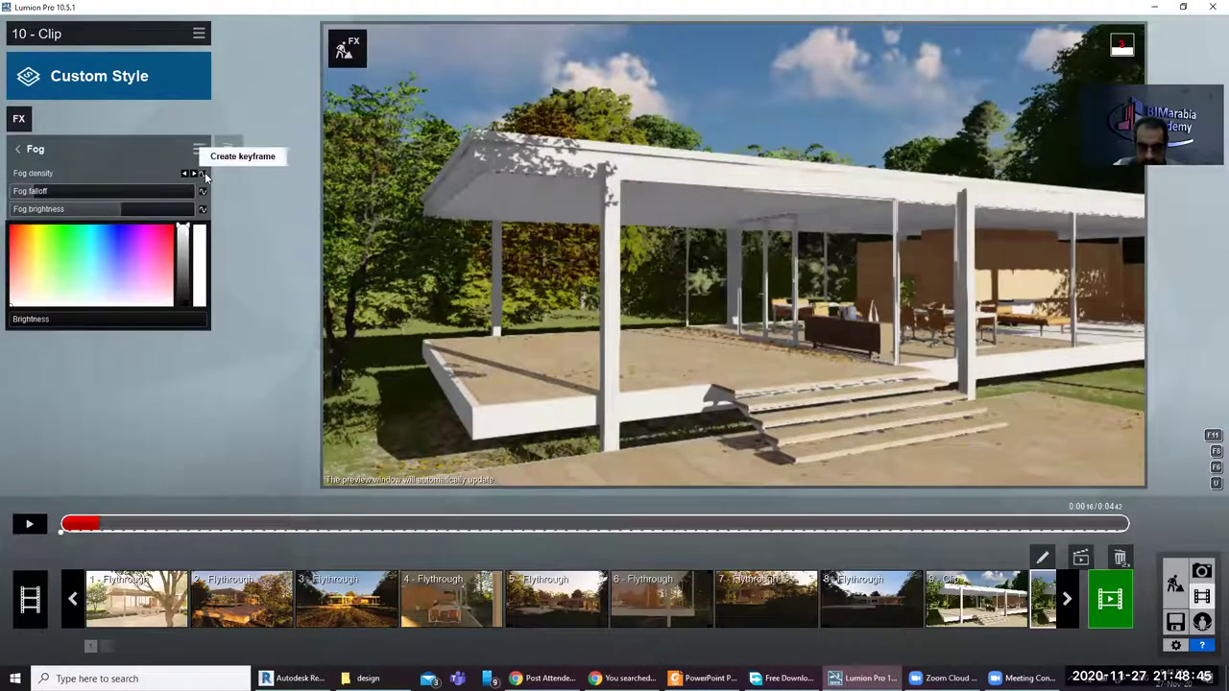
left_click(1090, 525)
left_click(1121, 525)
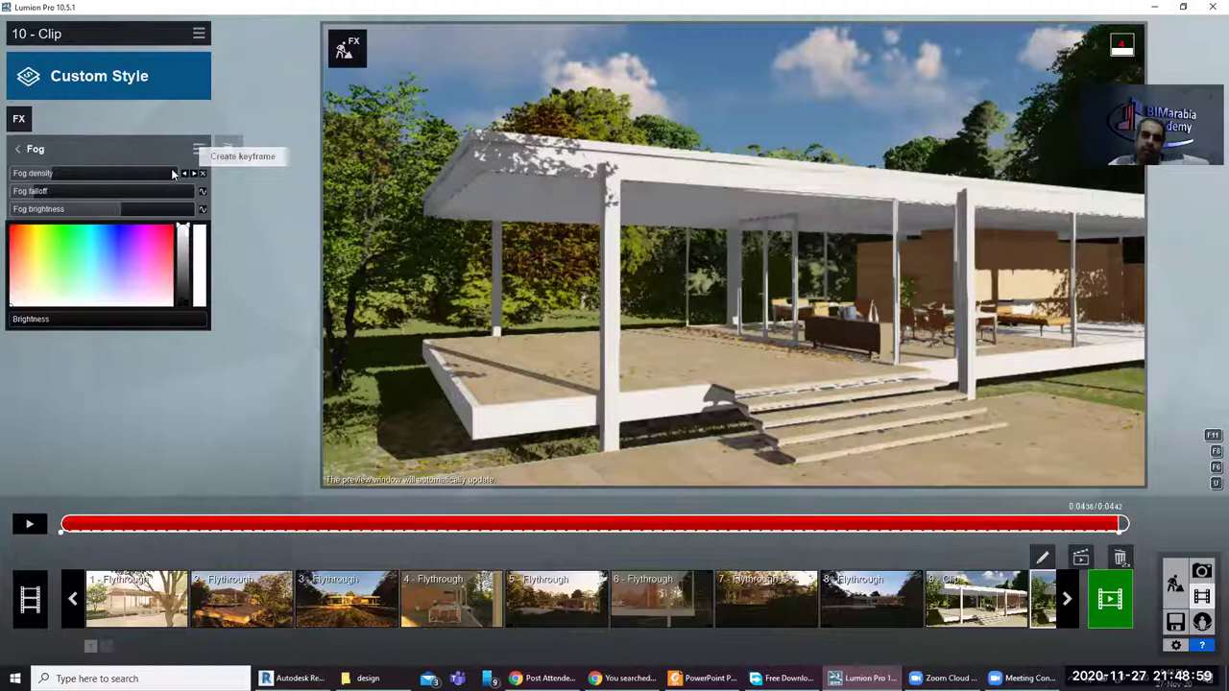
left_click_drag(171, 174, 176, 180)
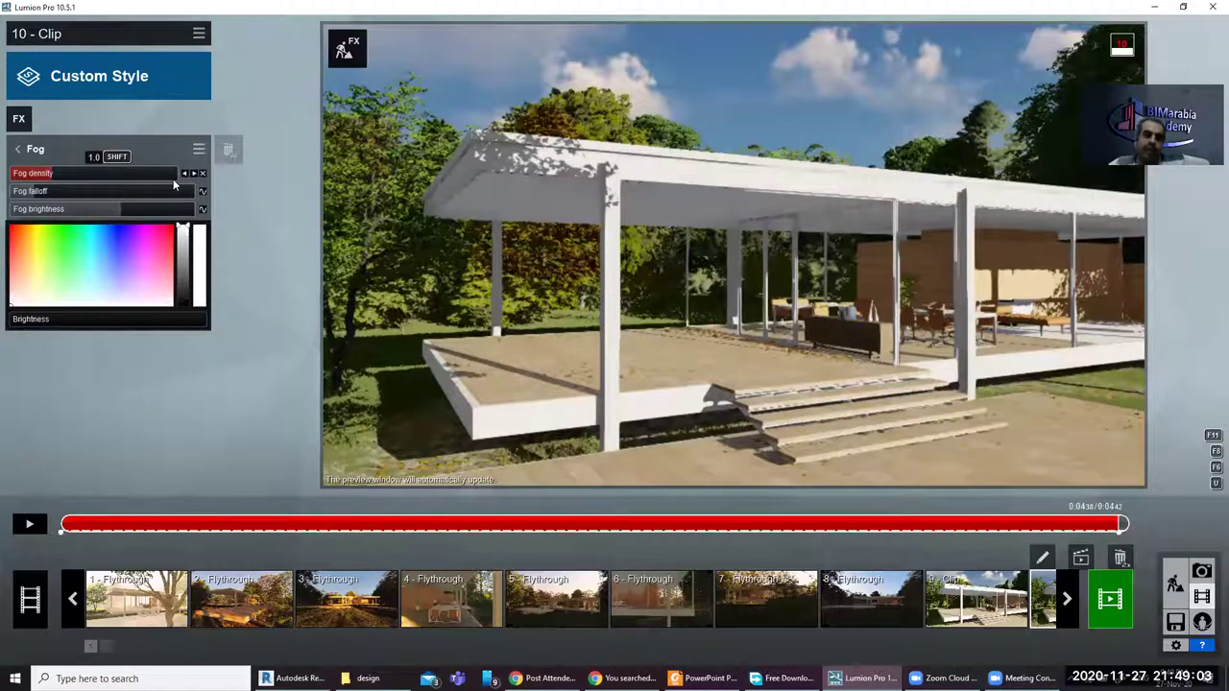
mouse_move(96, 173)
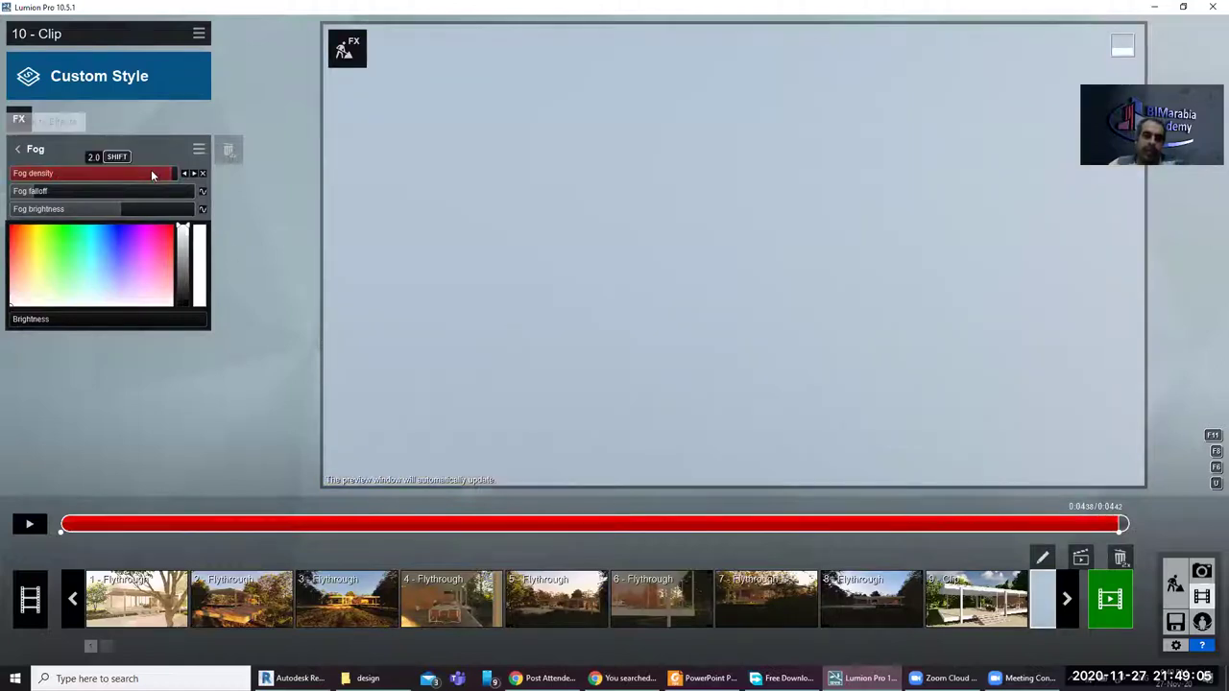
Step: Set end fog density to 1.7, falloff to about 0.9, brighten the fog and tint it blue
left_click(134, 176)
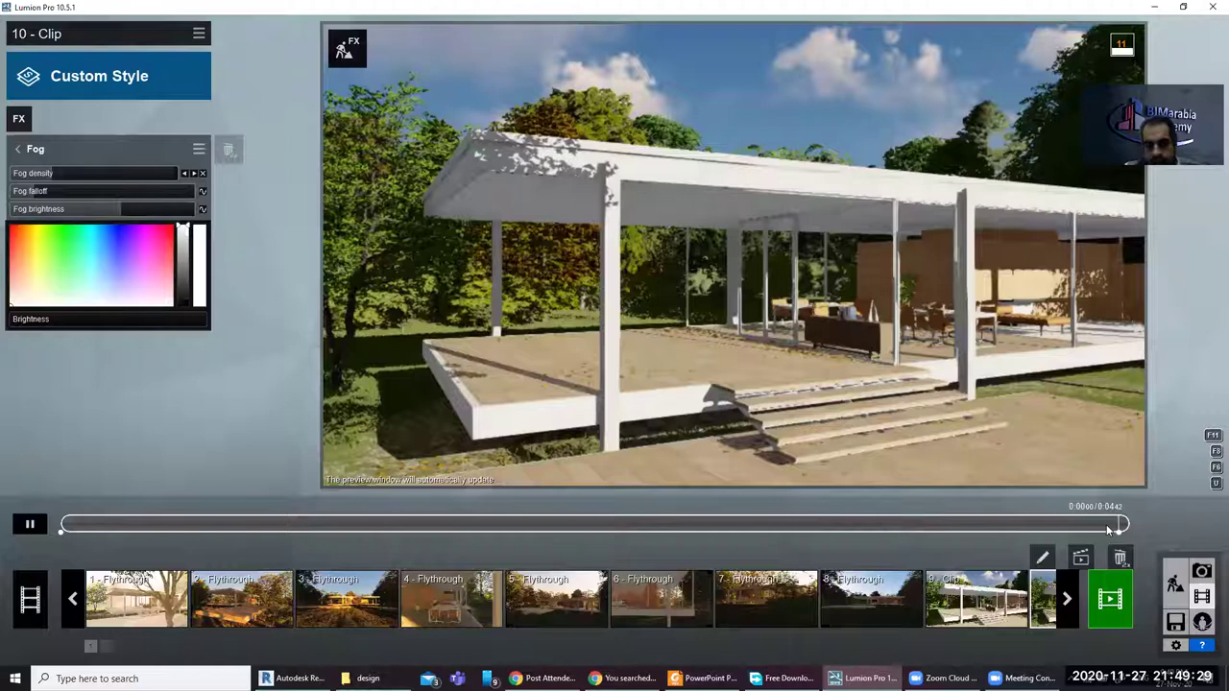
key("space")
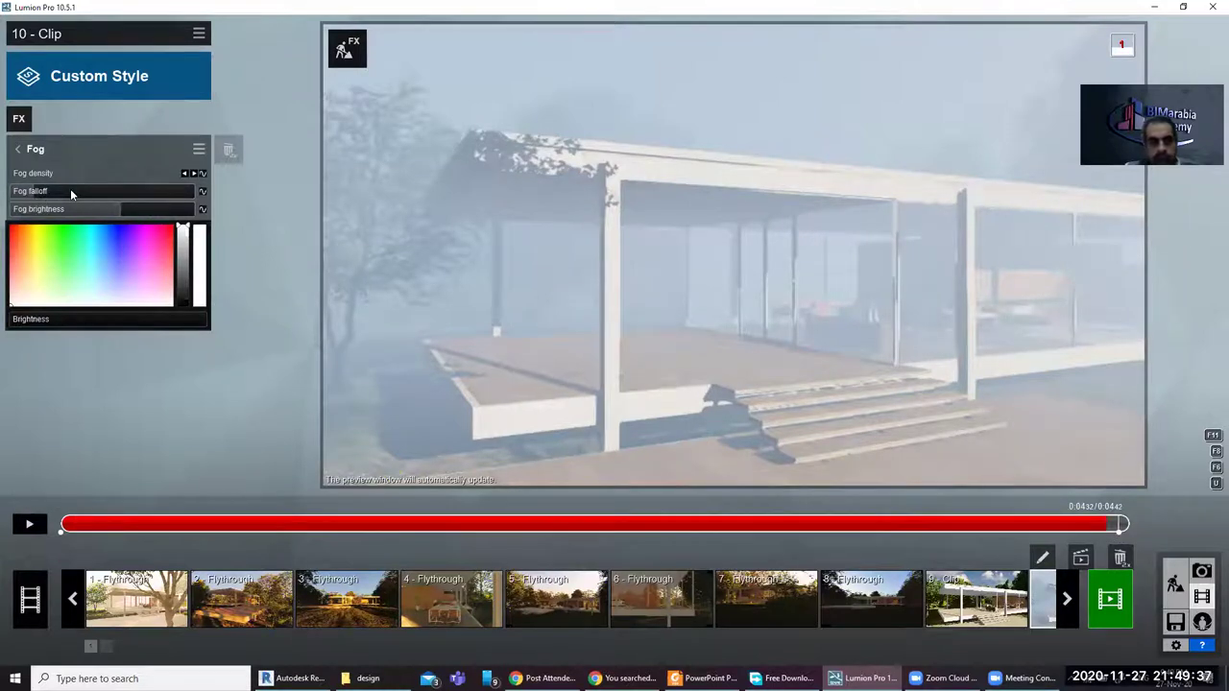
mouse_move(84, 191)
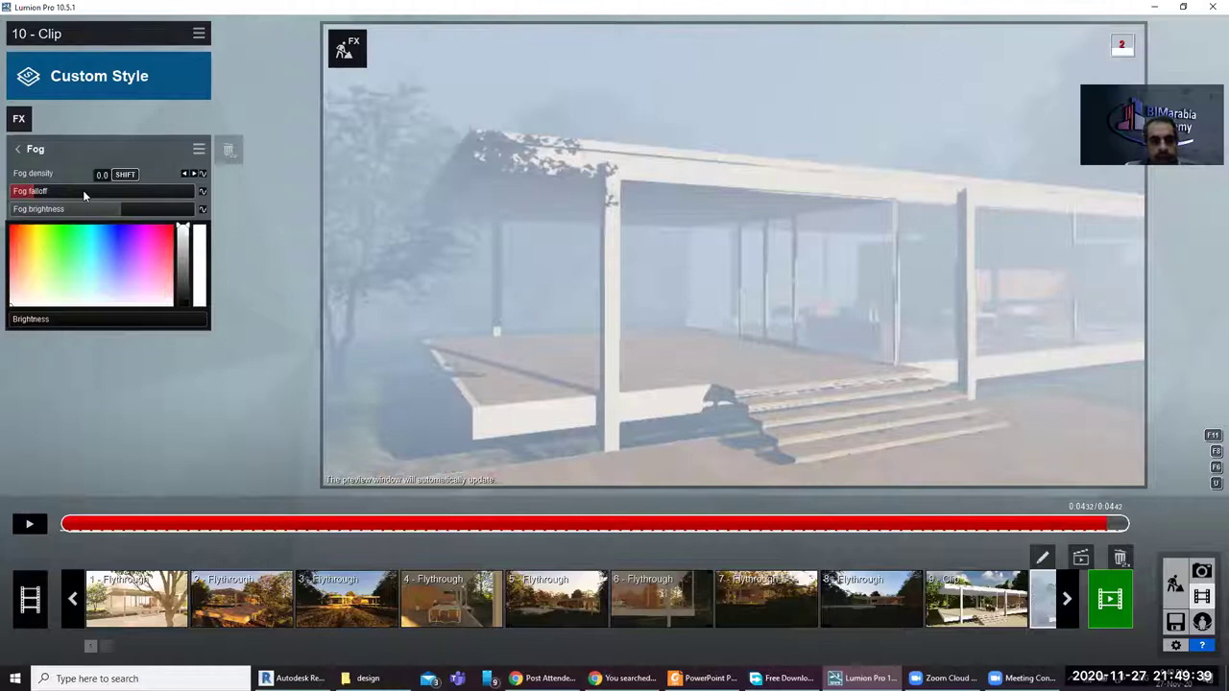
left_click_drag(139, 192, 150, 192)
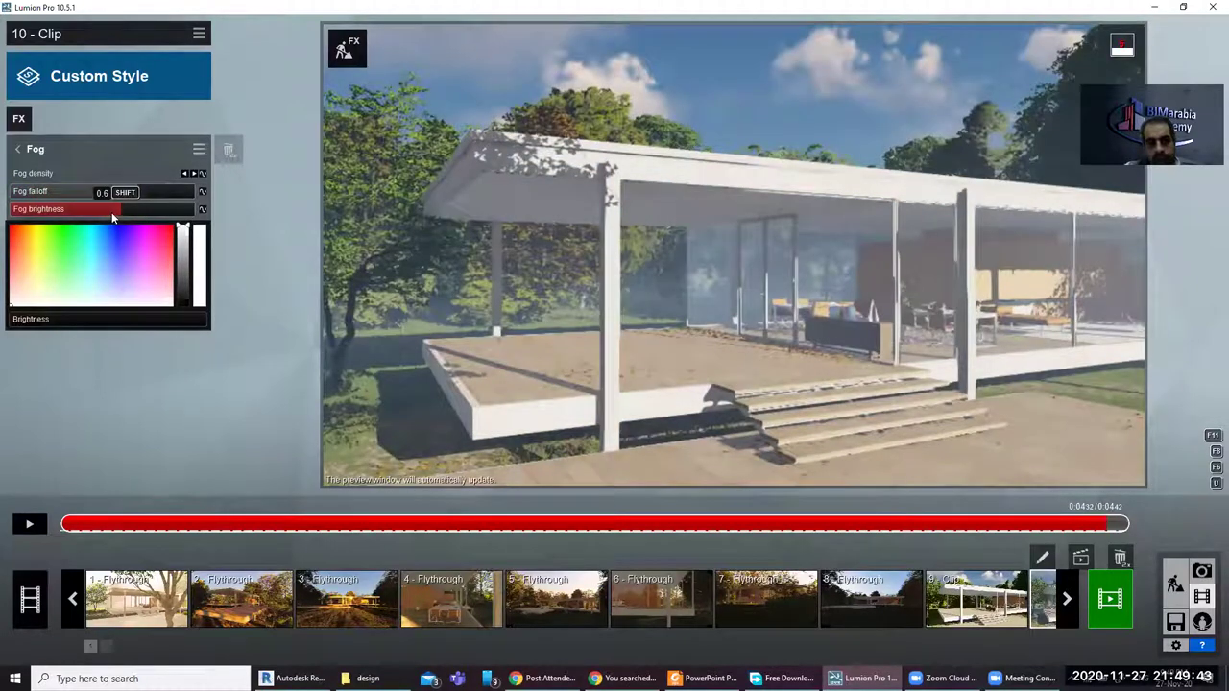
left_click_drag(35, 210, 166, 210)
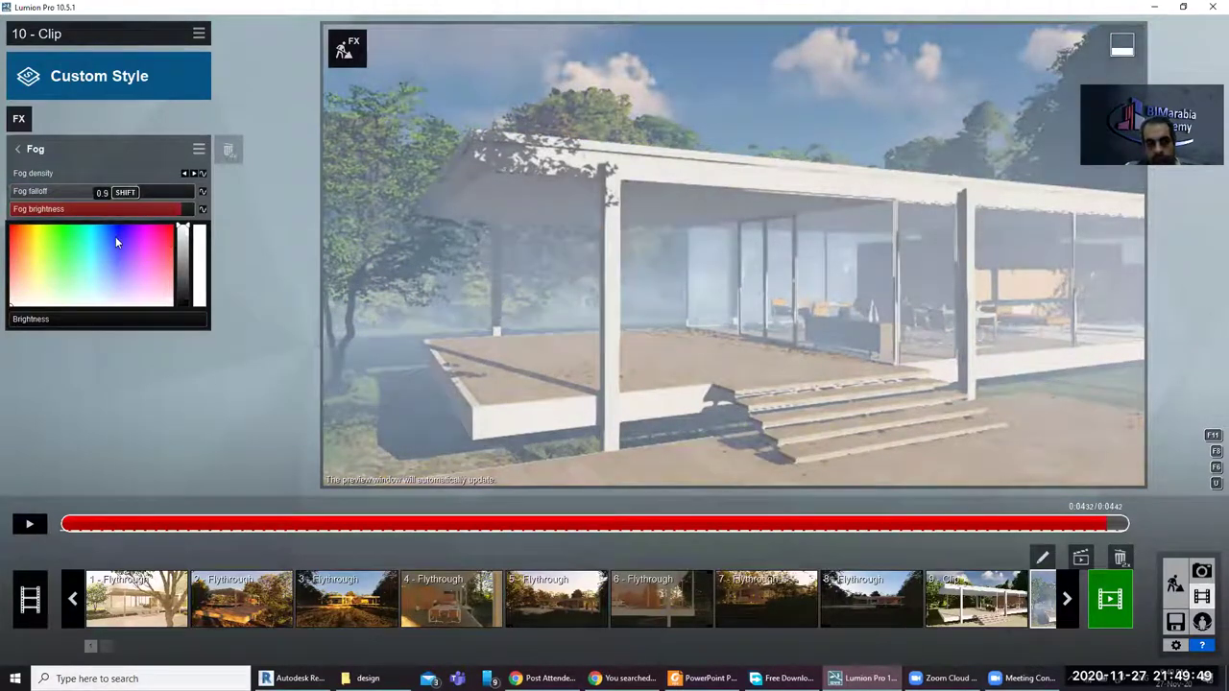
left_click(115, 237)
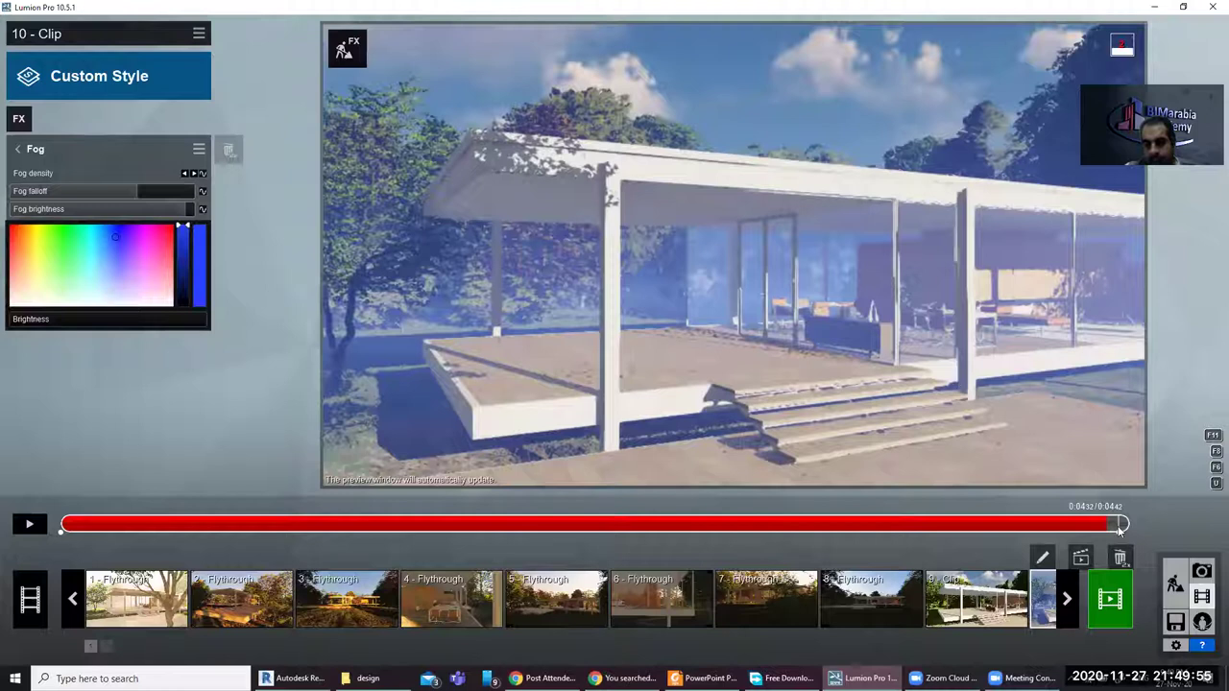
left_click(18, 118)
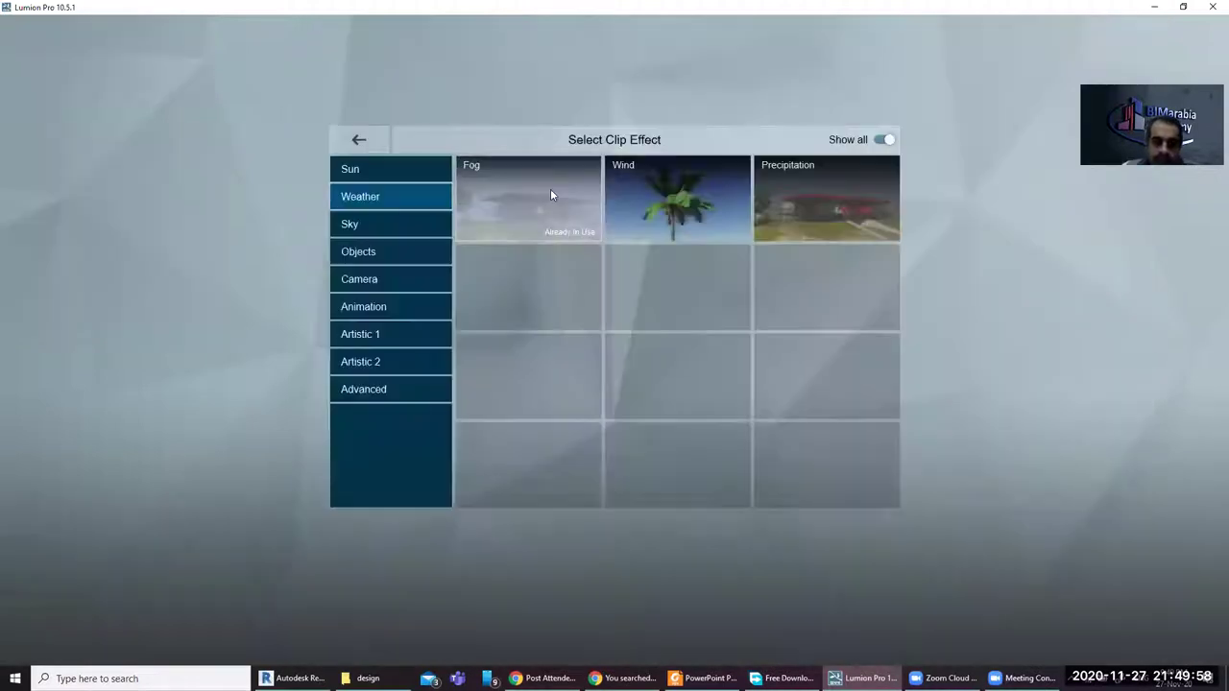
Step: Add Wind, then Precipitation, from the Weather effects alongside clip 10's Fog
left_click(646, 208)
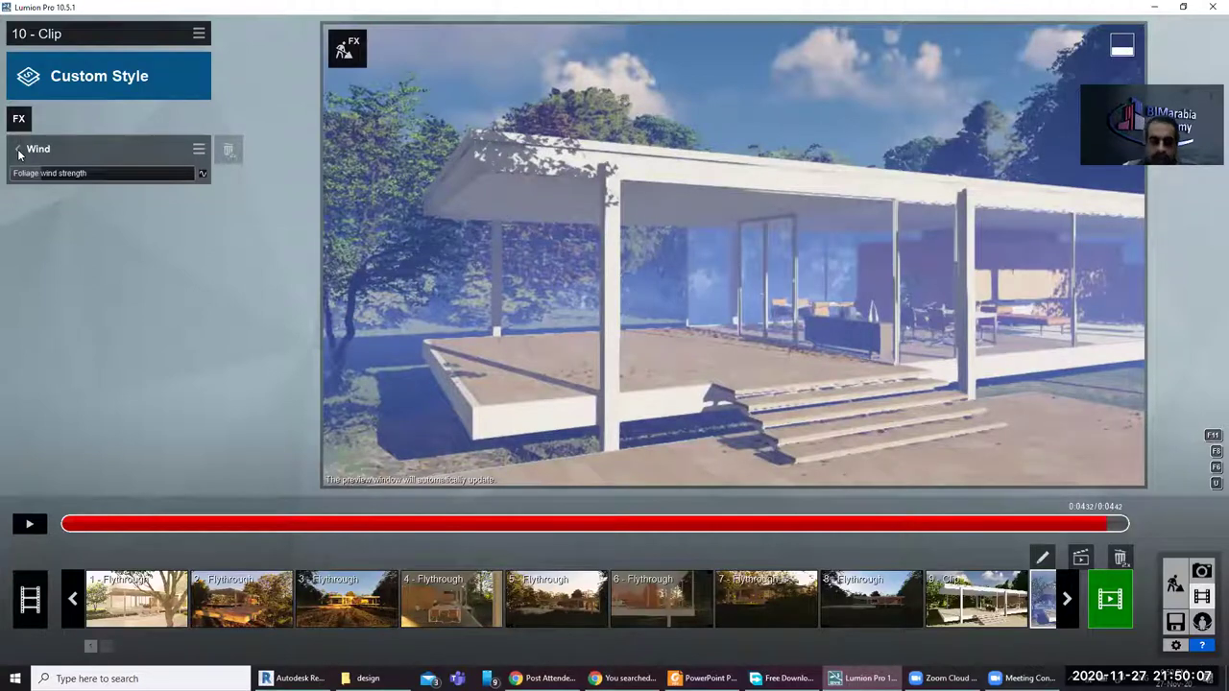
left_click(18, 118)
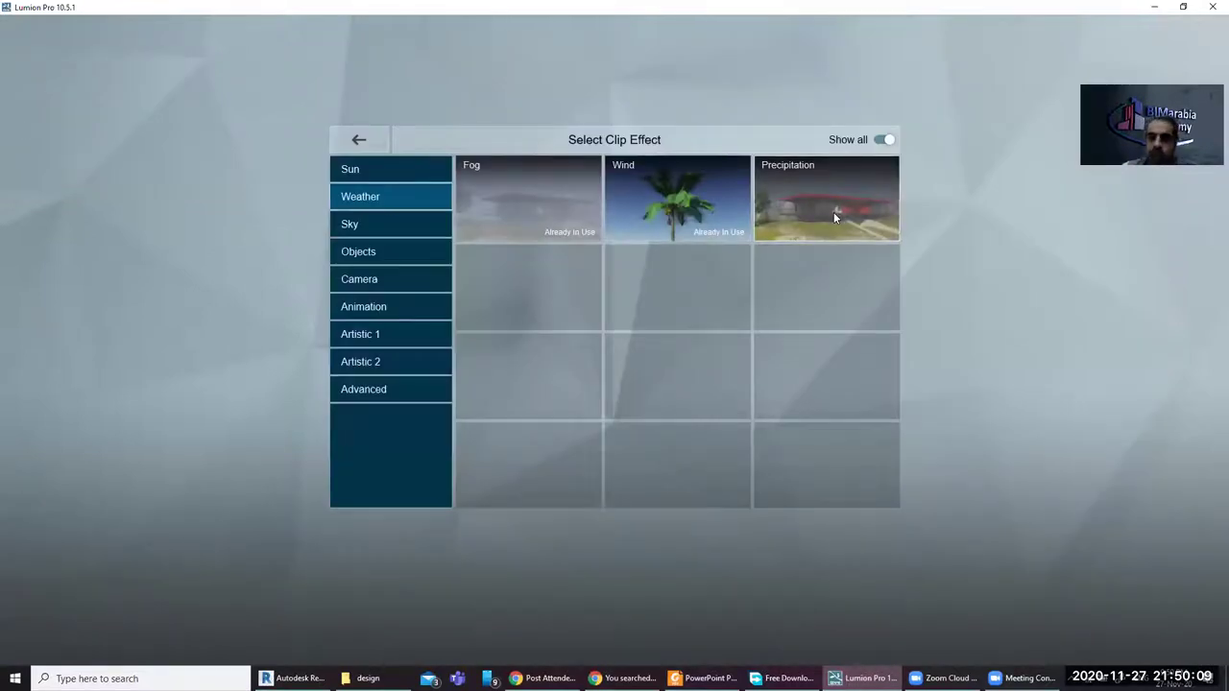
left_click(834, 215)
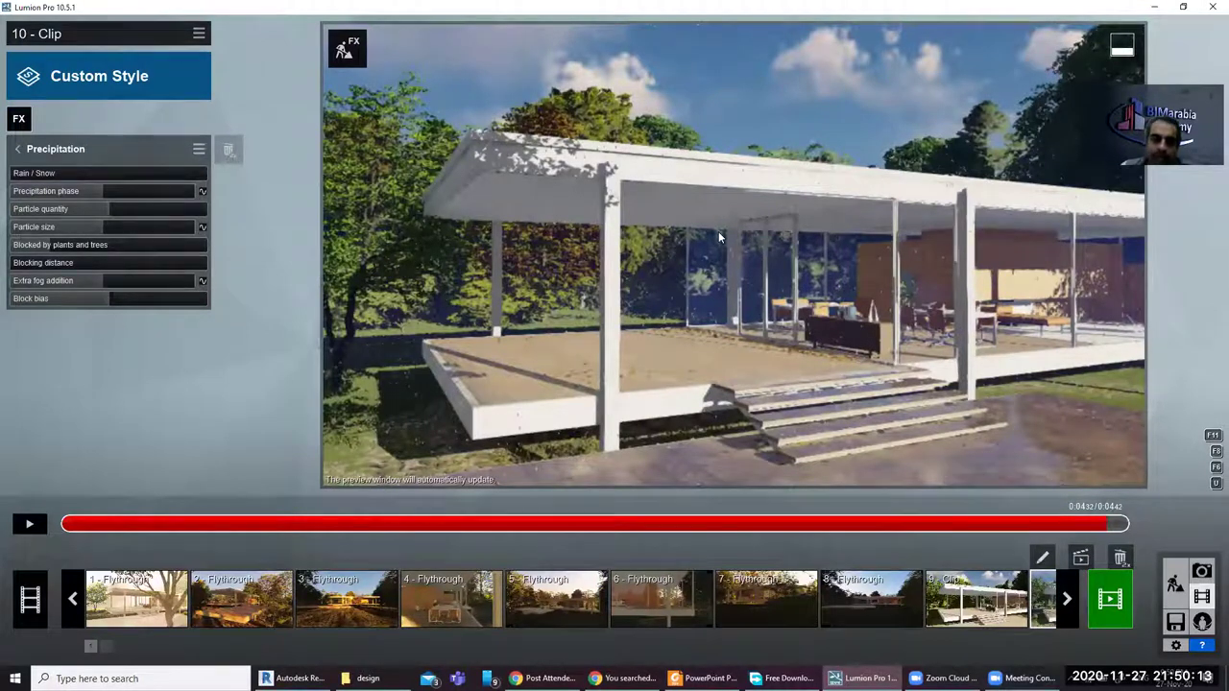
Step: Set Rain / Snow to 1.0 for full snow, precipitation phase 0.5 and particle quantity 0.5
left_click(198, 174)
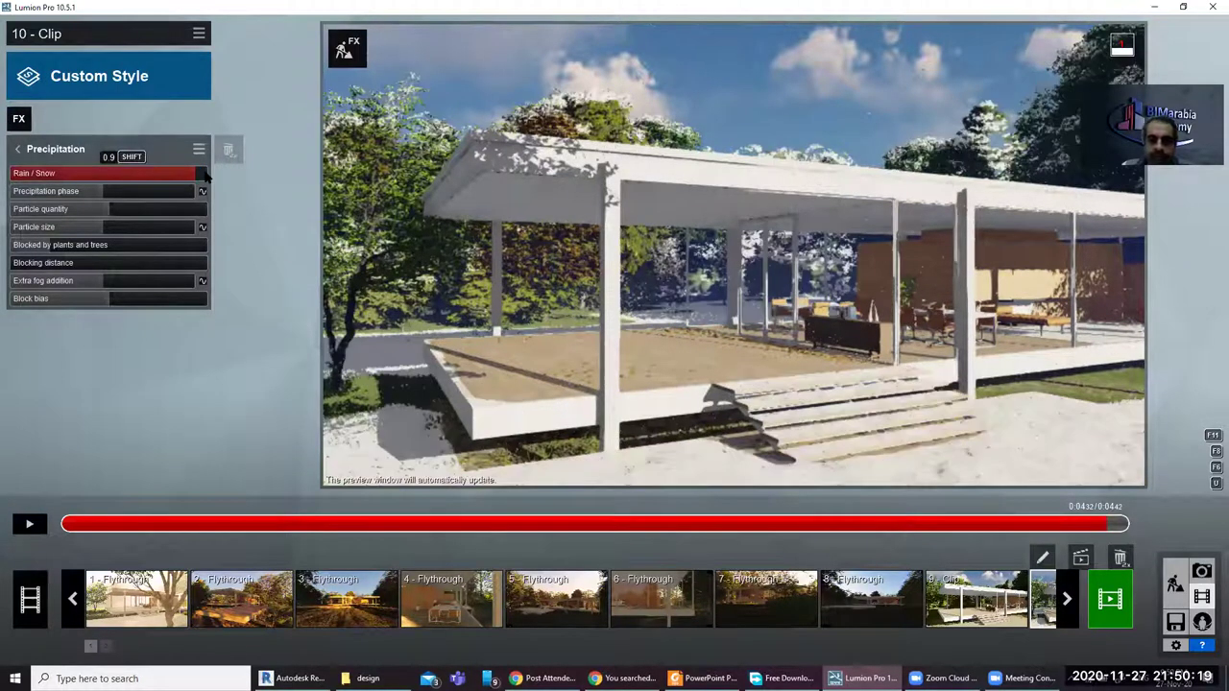
left_click(204, 174)
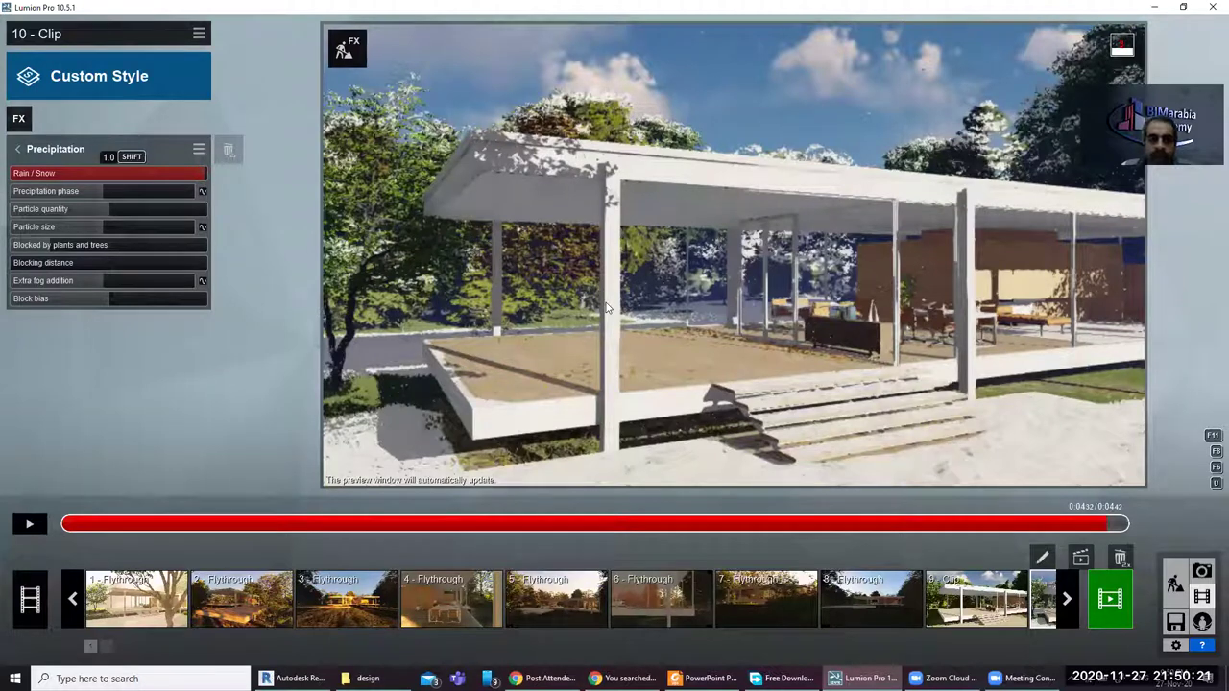
left_click(77, 191)
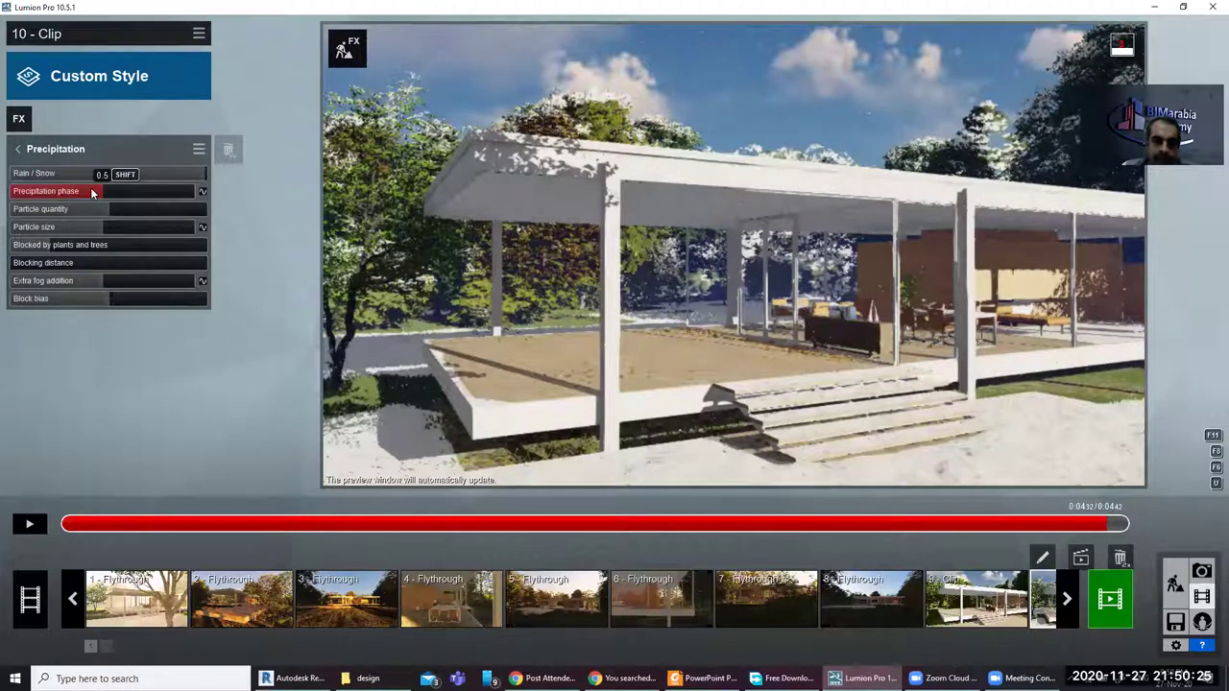
scroll(148, 189, "down", 2)
left_click_drag(159, 192, 195, 193)
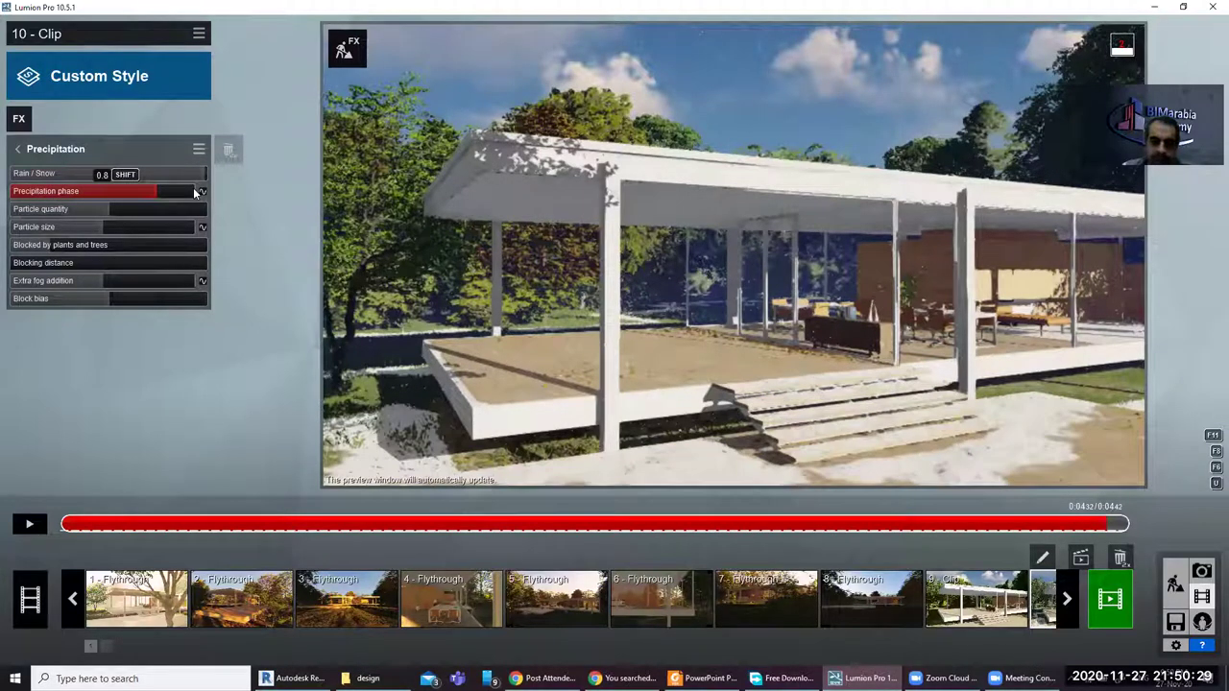
scroll(170, 192, "up", 1)
scroll(171, 192, "up", 1)
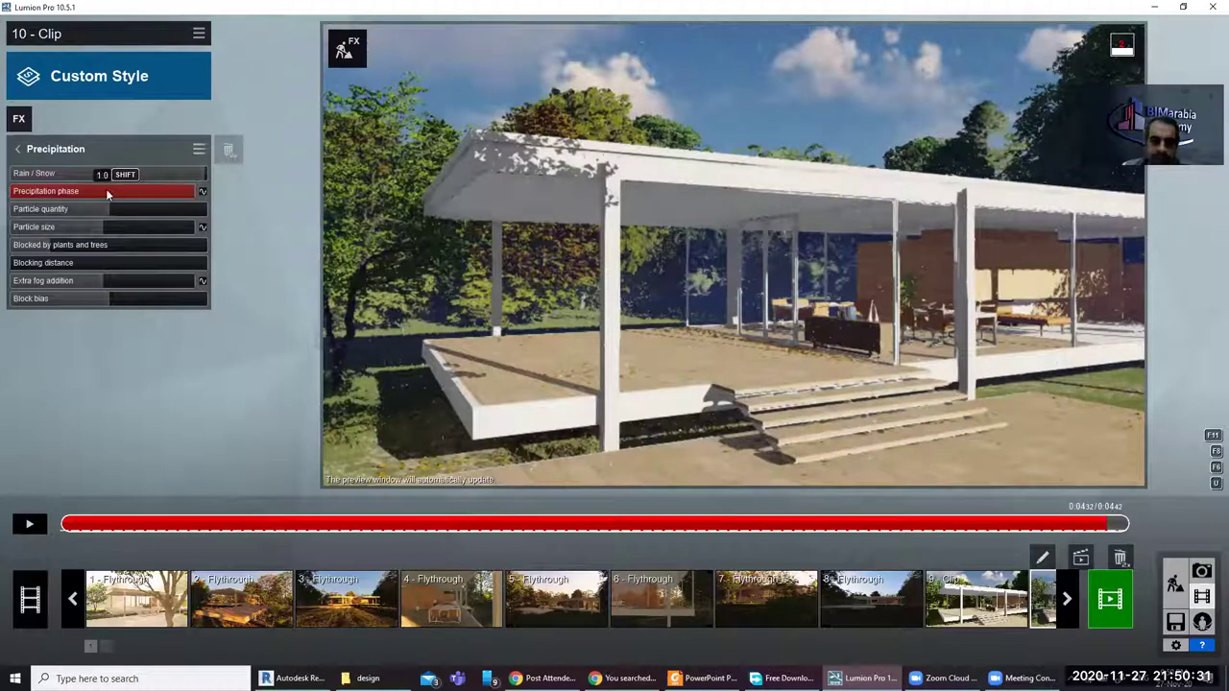
scroll(105, 189, "down", 4)
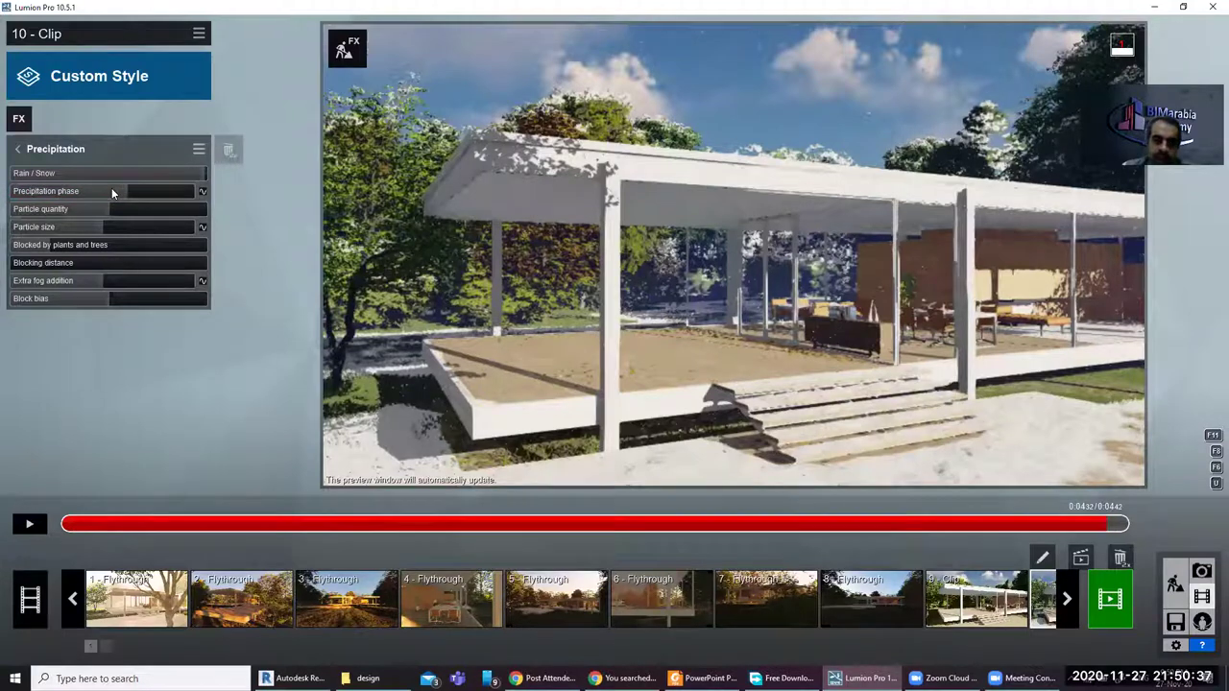
left_click(104, 195)
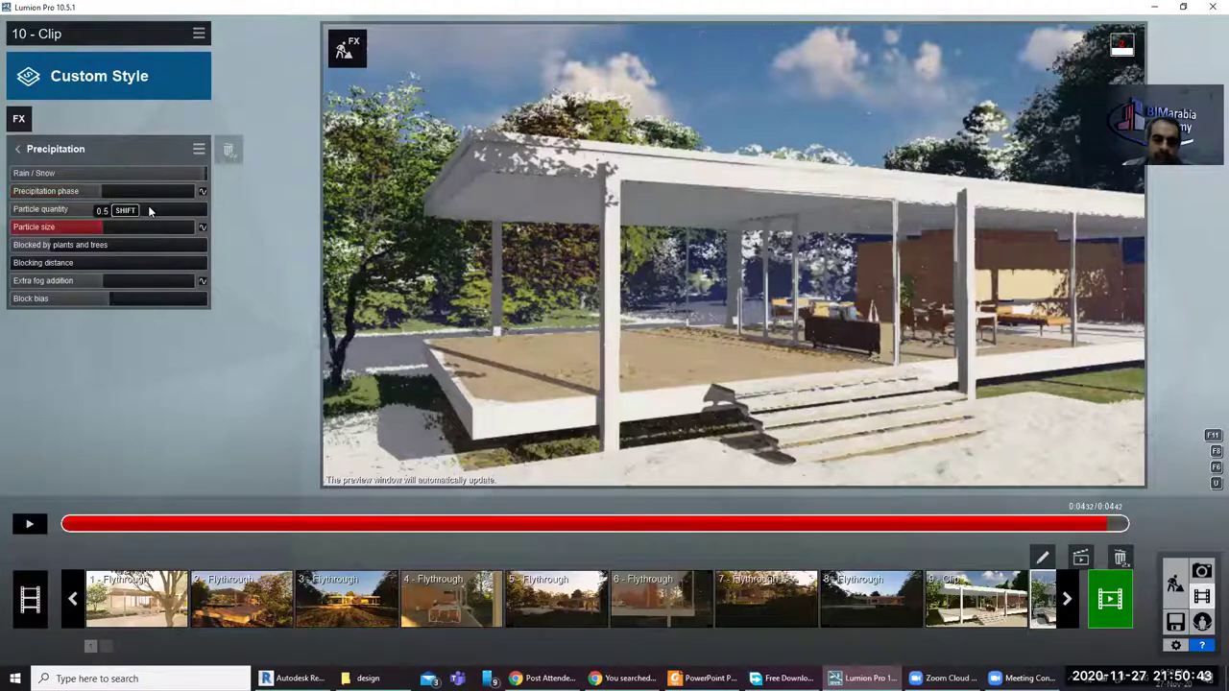
left_click_drag(189, 210, 11, 210)
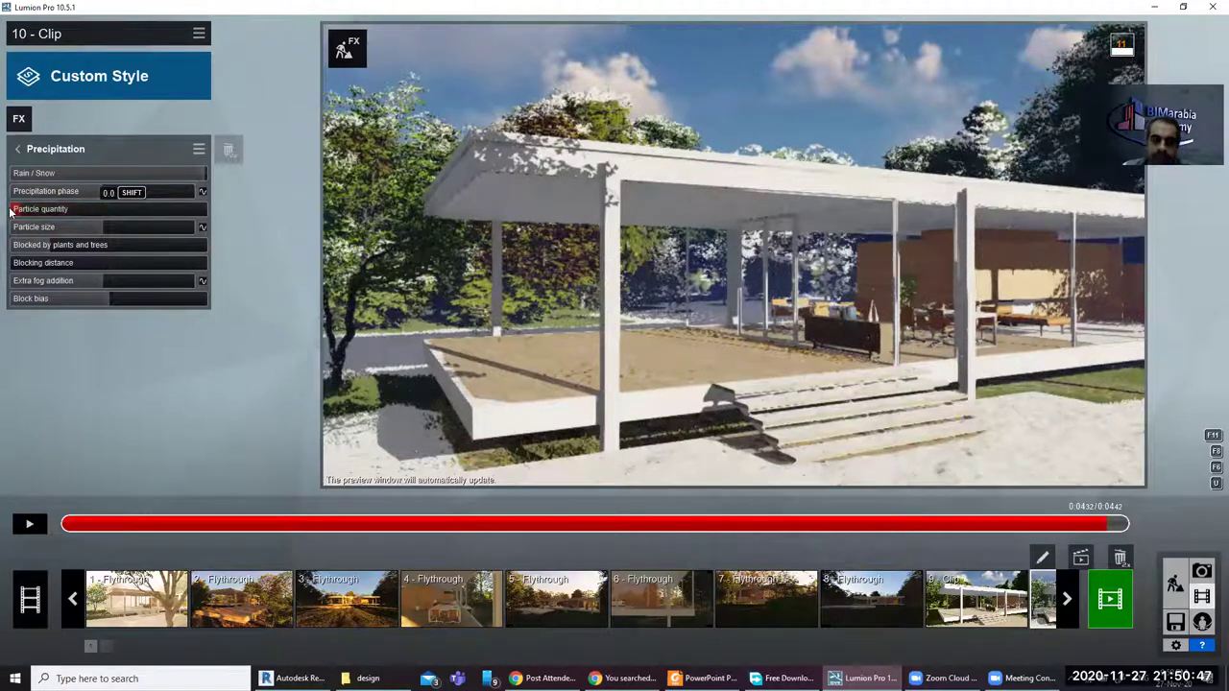
mouse_move(196, 209)
left_mouse_down()
mouse_move(110, 209)
mouse_move(168, 233)
mouse_move(139, 234)
left_mouse_up()
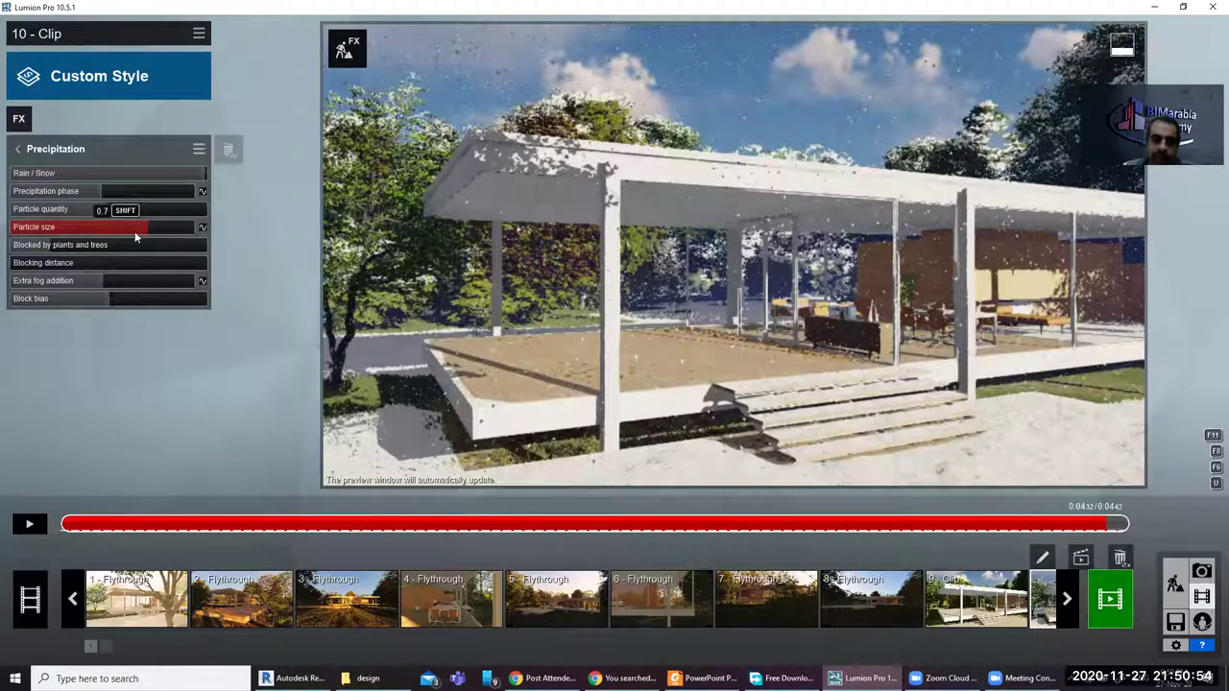
Step: Play clip 10 while disabling its Fog and Wind effects, then reopen the Precipitation settings
left_click(29, 523)
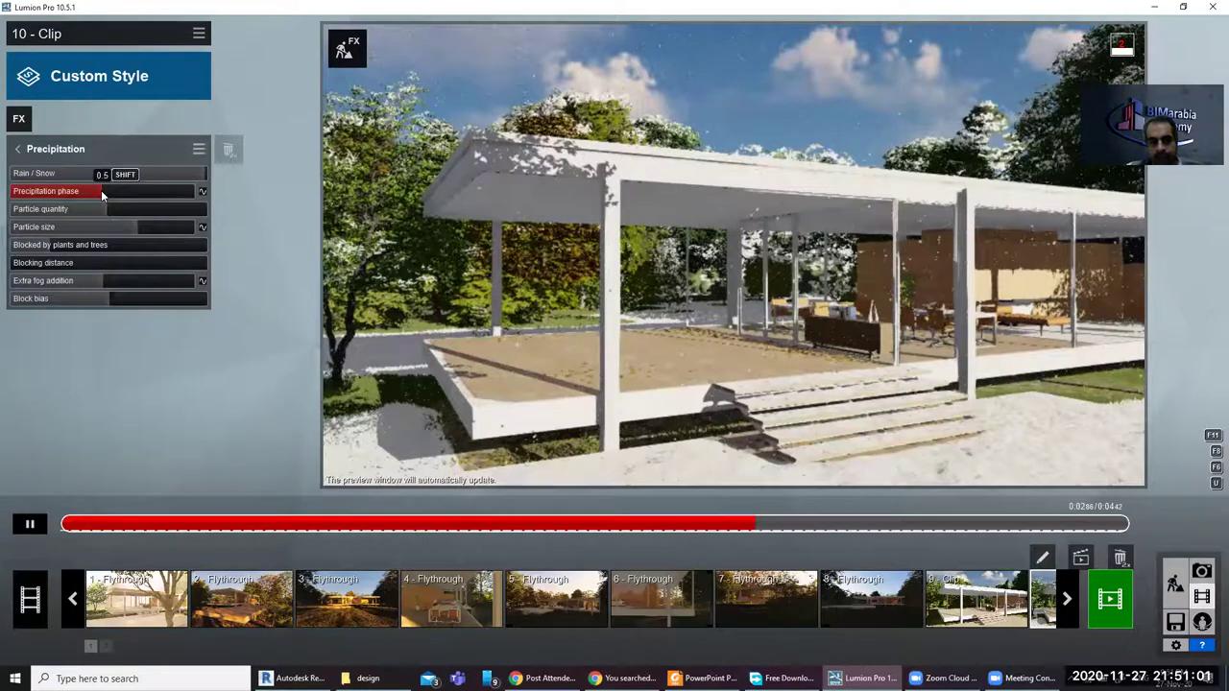
left_click(17, 149)
mouse_move(106, 212)
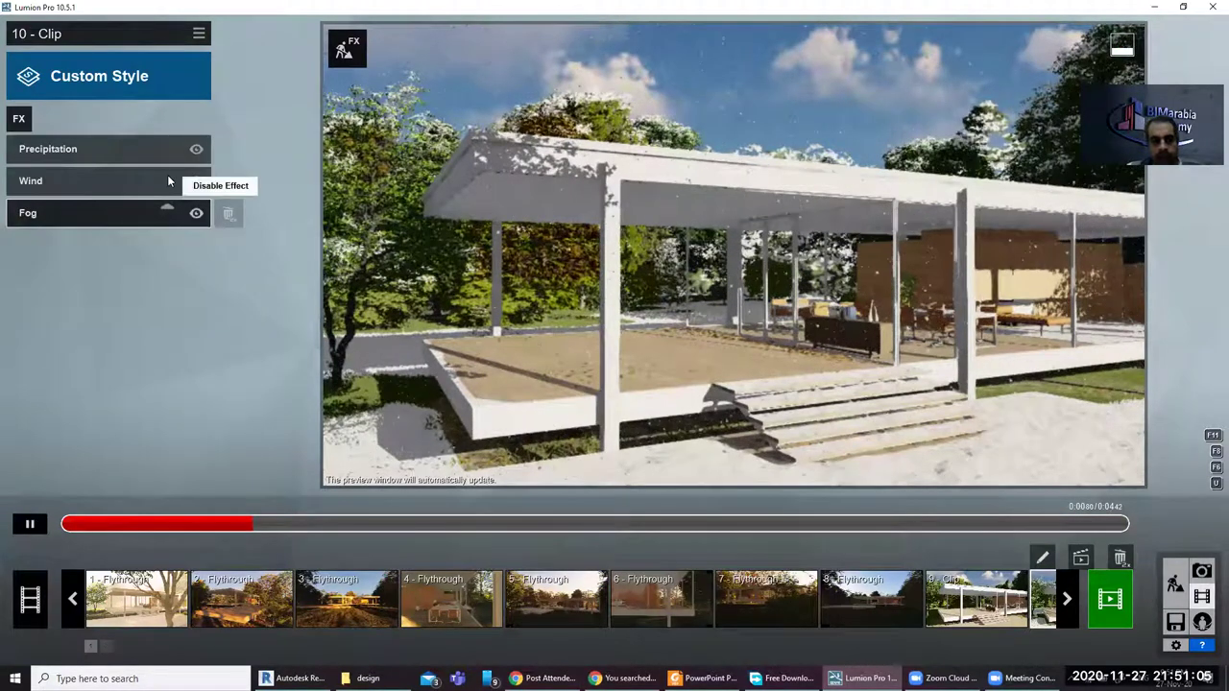
left_click(196, 212)
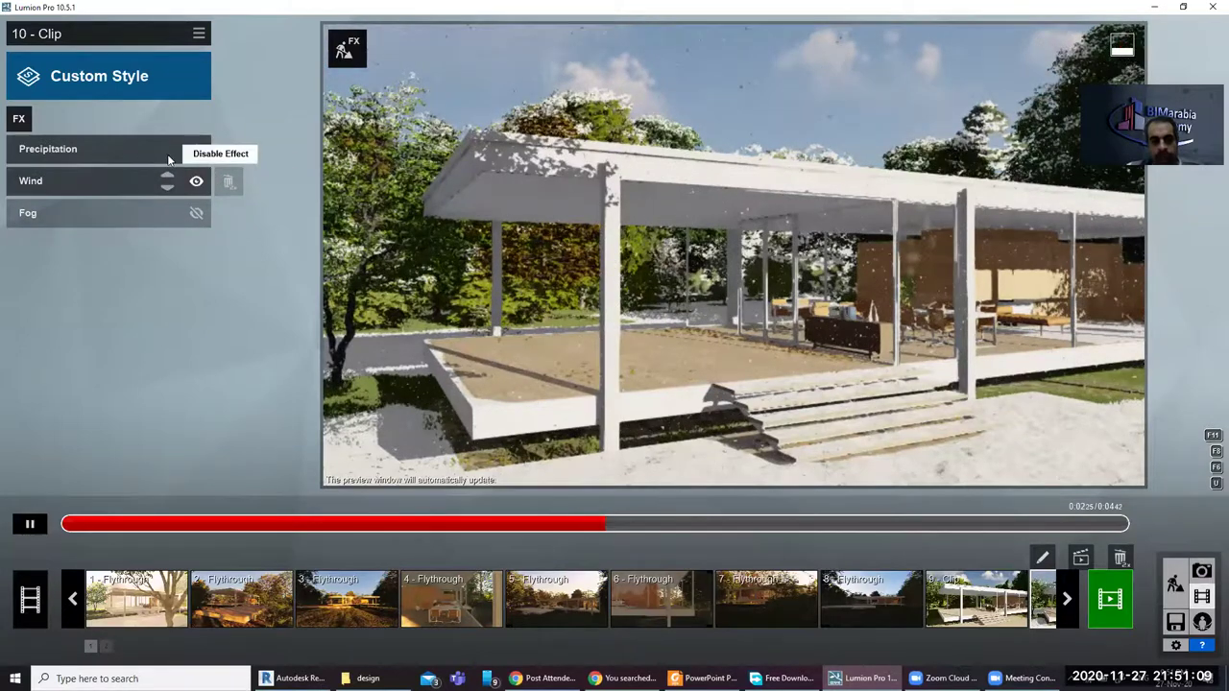
left_click(196, 181)
left_click(161, 181)
left_click(127, 148)
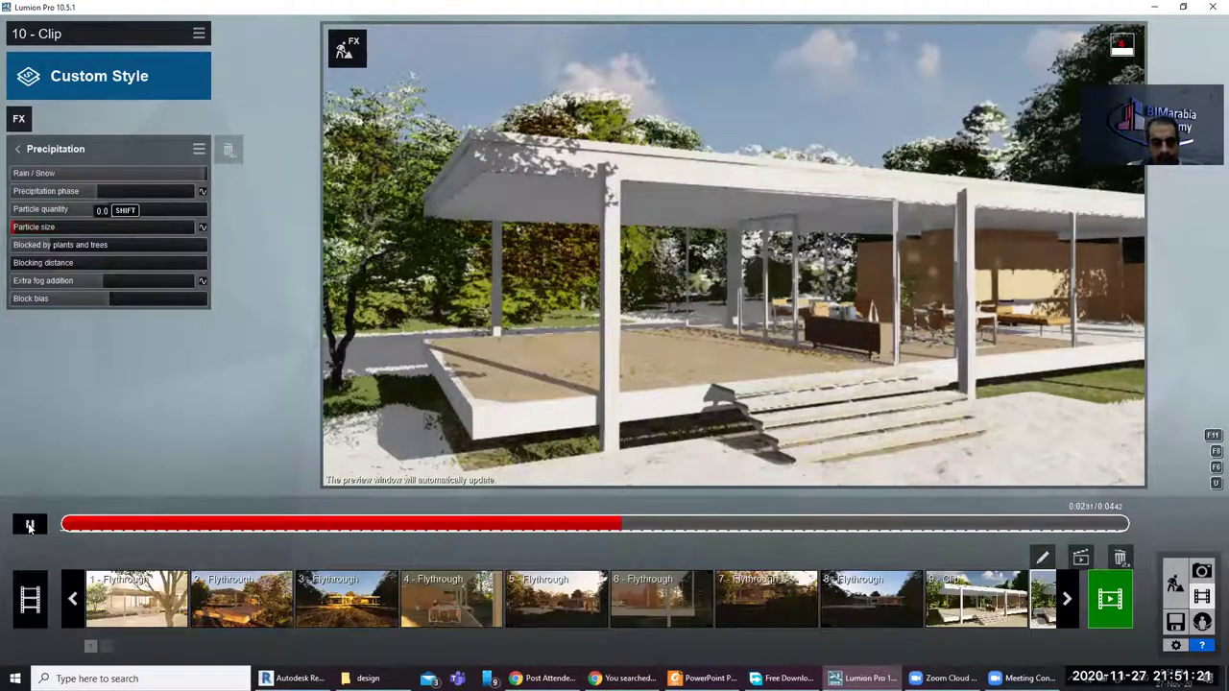
Step: Keyframe snow particle size to 1.0 at clip 10's end and play it from the start
left_click(60, 525)
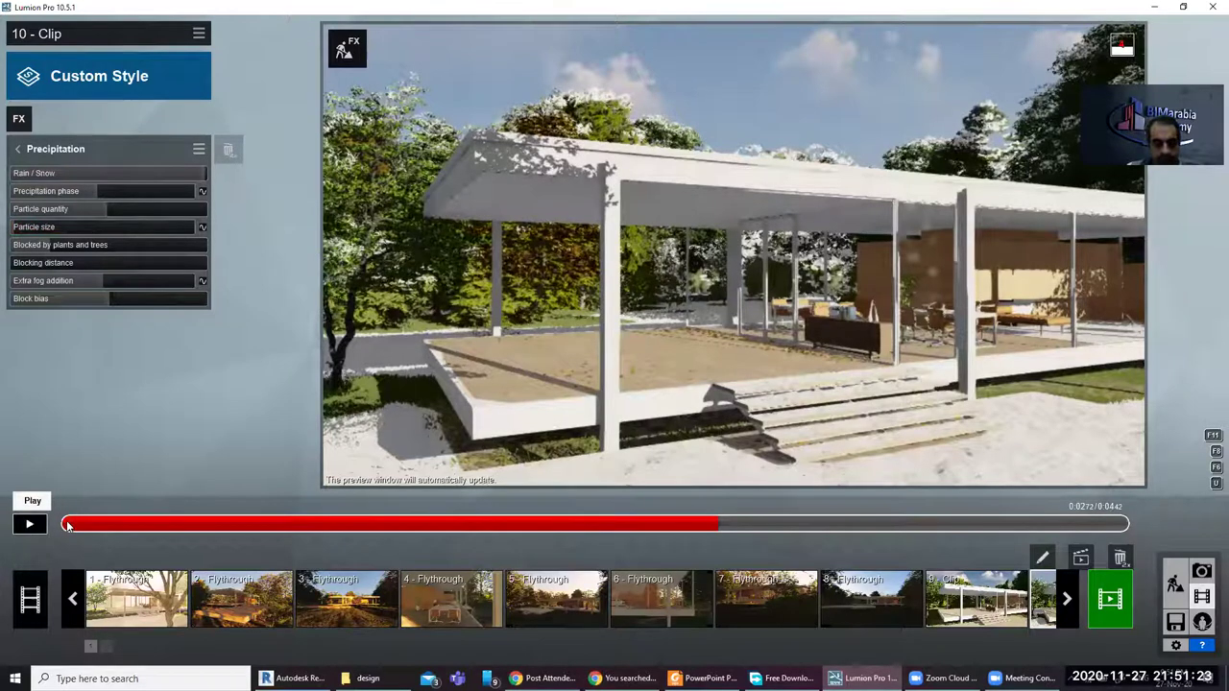
left_click(67, 525)
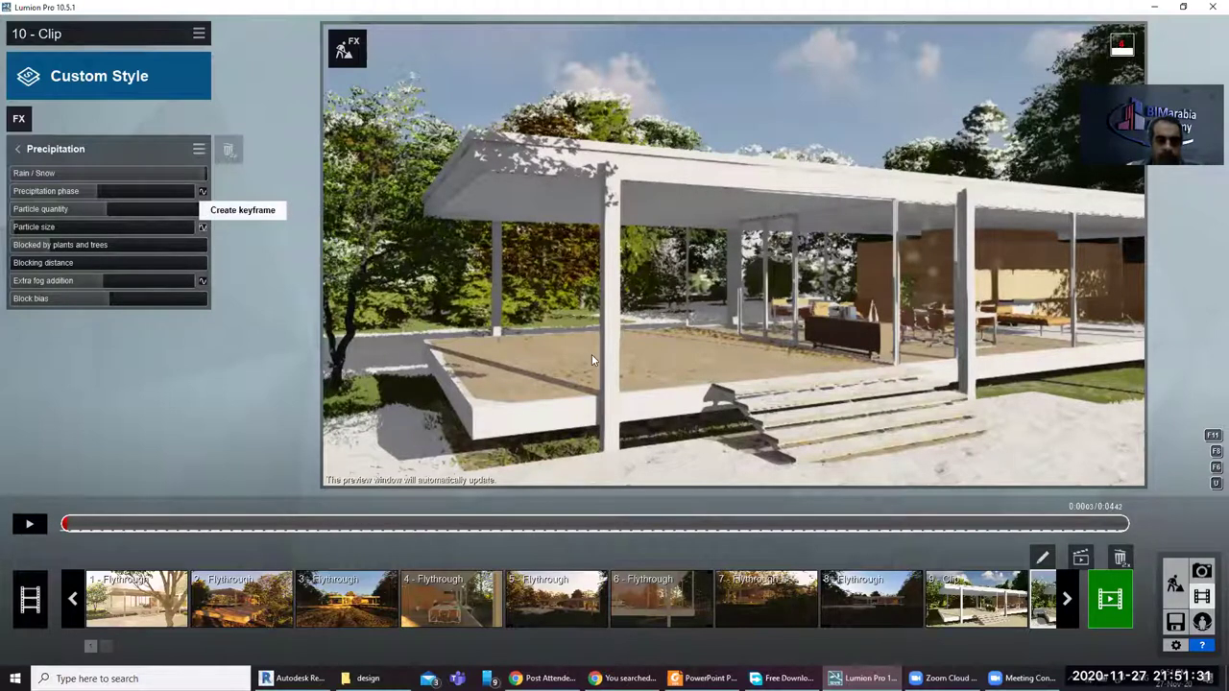
left_click(1127, 523)
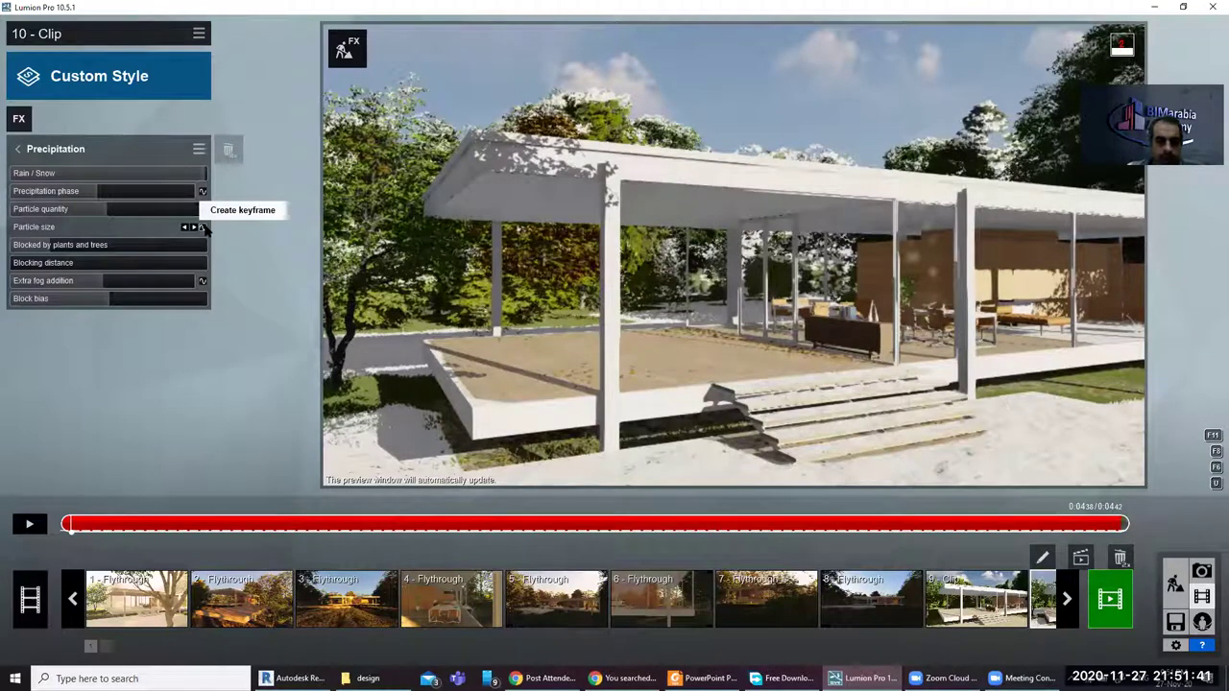
mouse_move(185, 226)
left_click(172, 225)
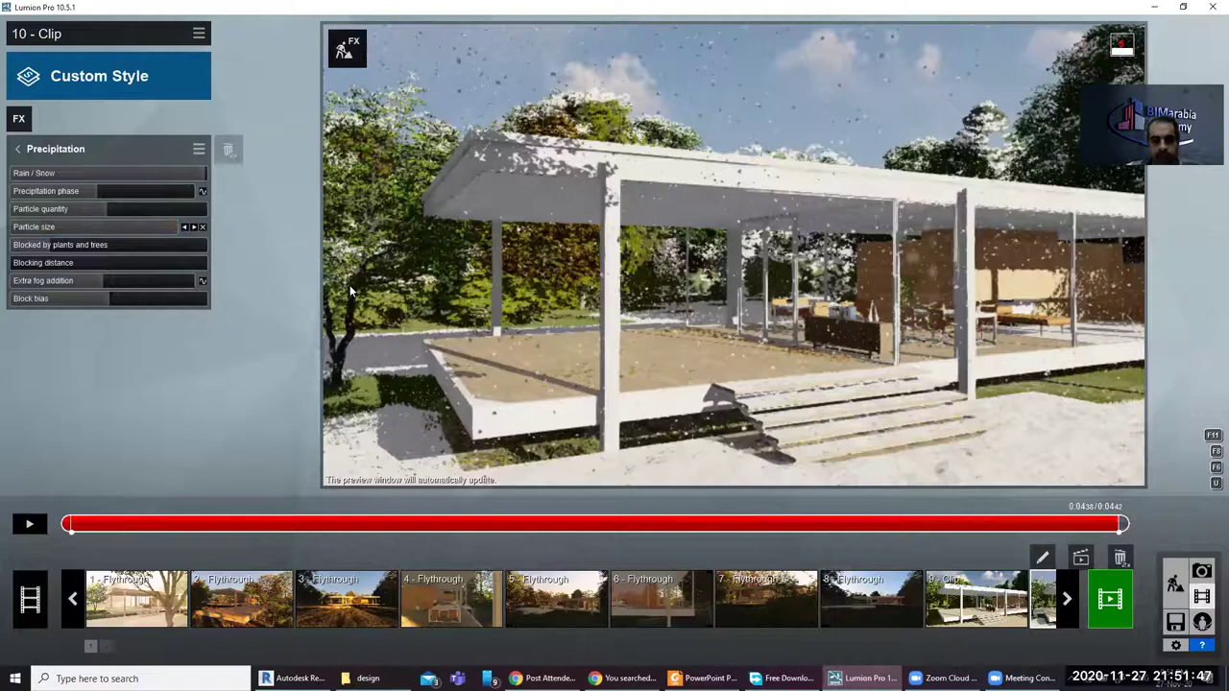
key("space")
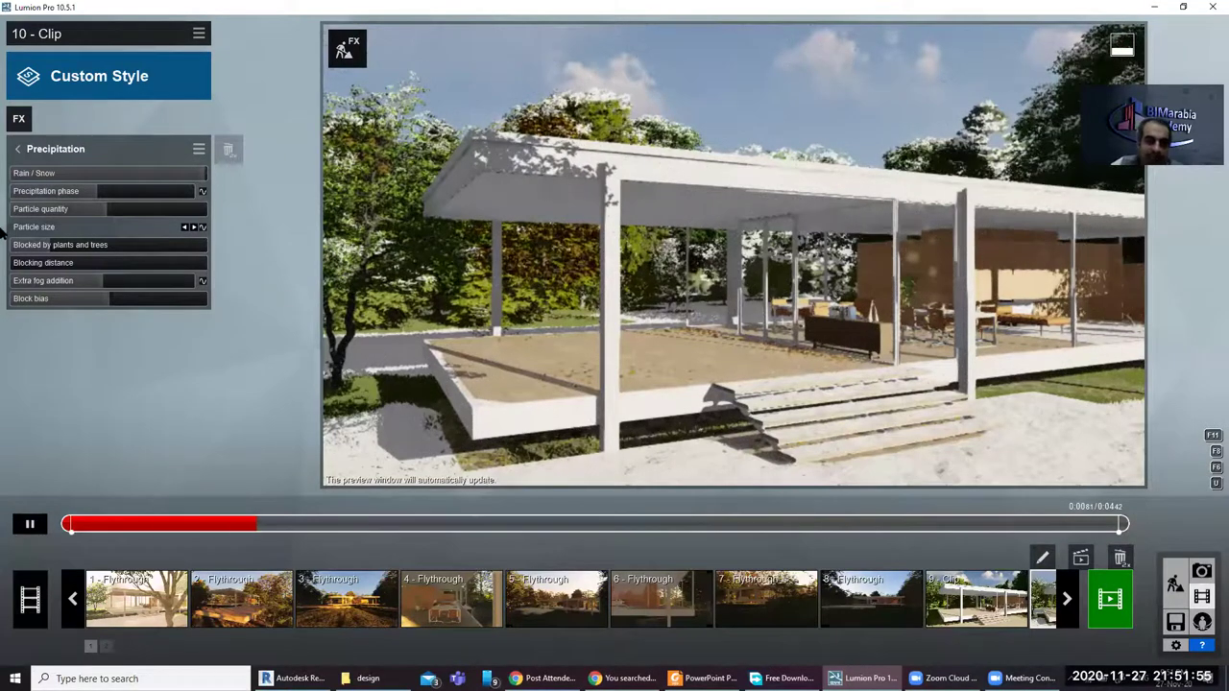
Step: Raise extra fog addition to 0.8 and let plants and trees block the snow fully
left_click(106, 288)
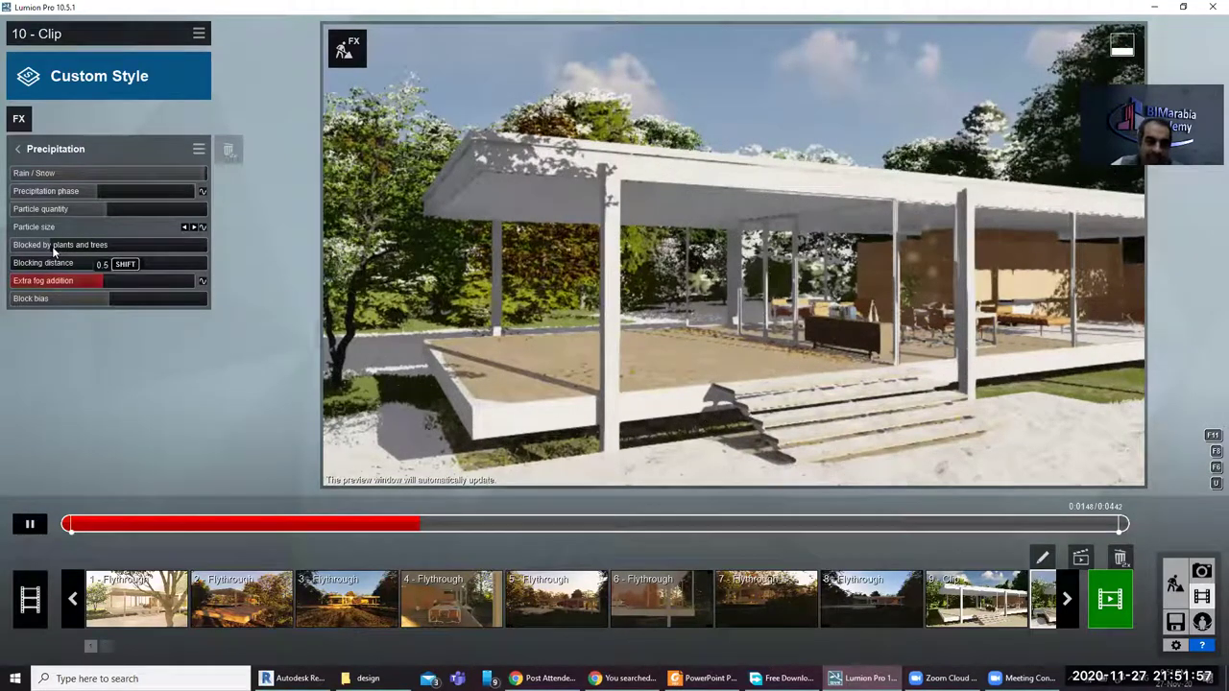
left_click(174, 246)
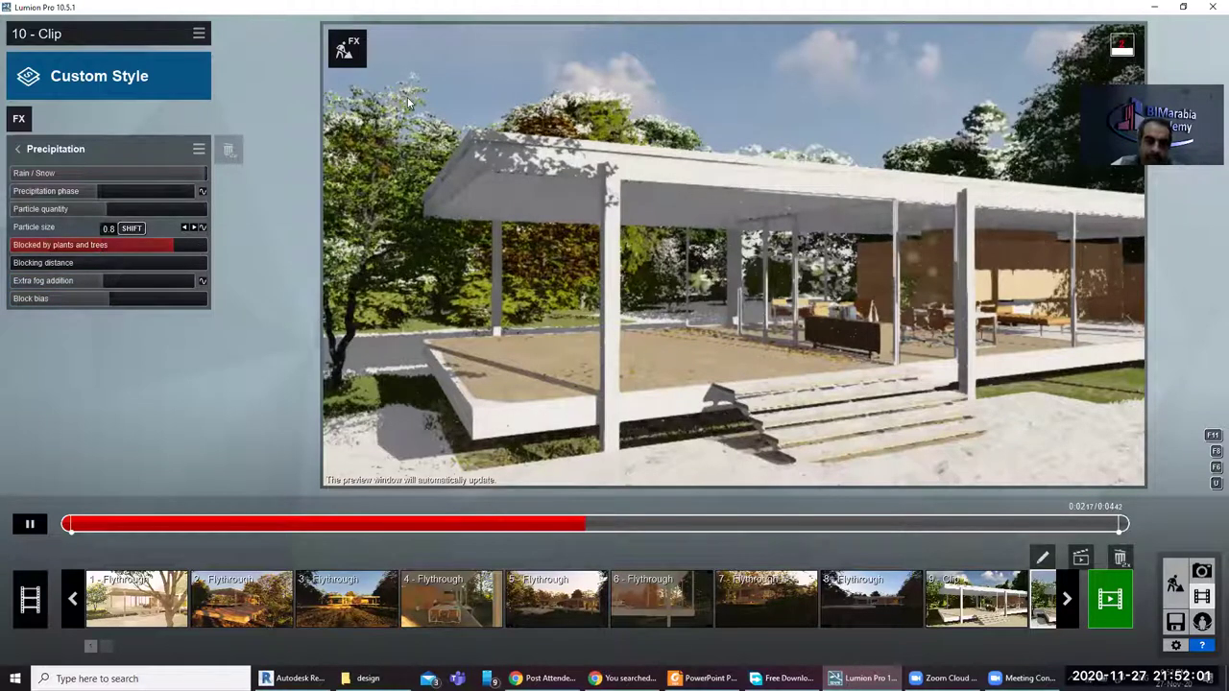
mouse_move(407, 101)
left_mouse_down()
mouse_move(549, 122)
mouse_move(722, 220)
left_mouse_up()
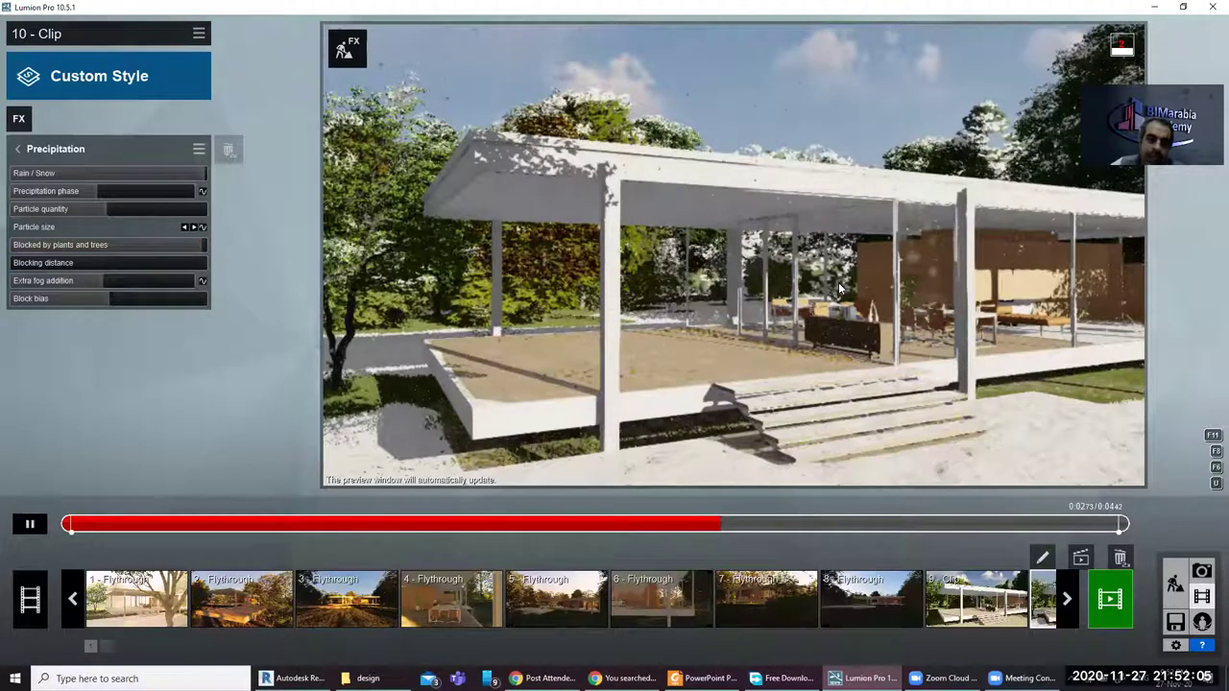
Step: Set the precipitation phase to 0.6 after trying 1.0
left_click_drag(144, 175, 10, 175)
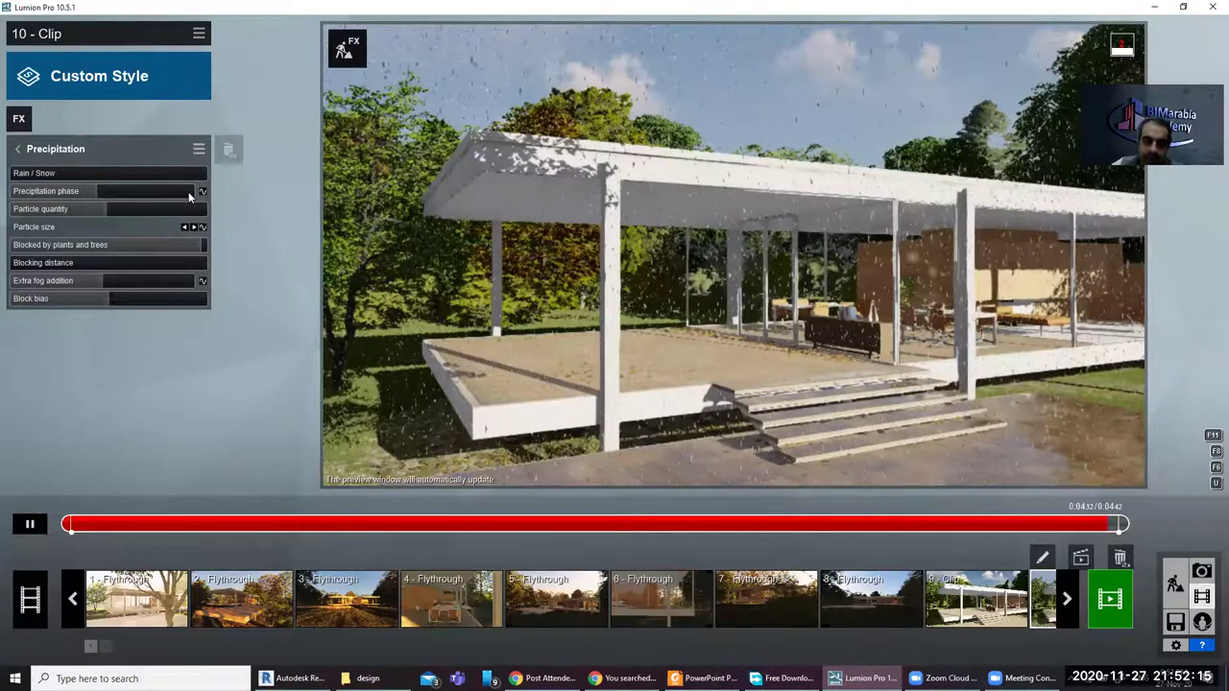
left_click(189, 191)
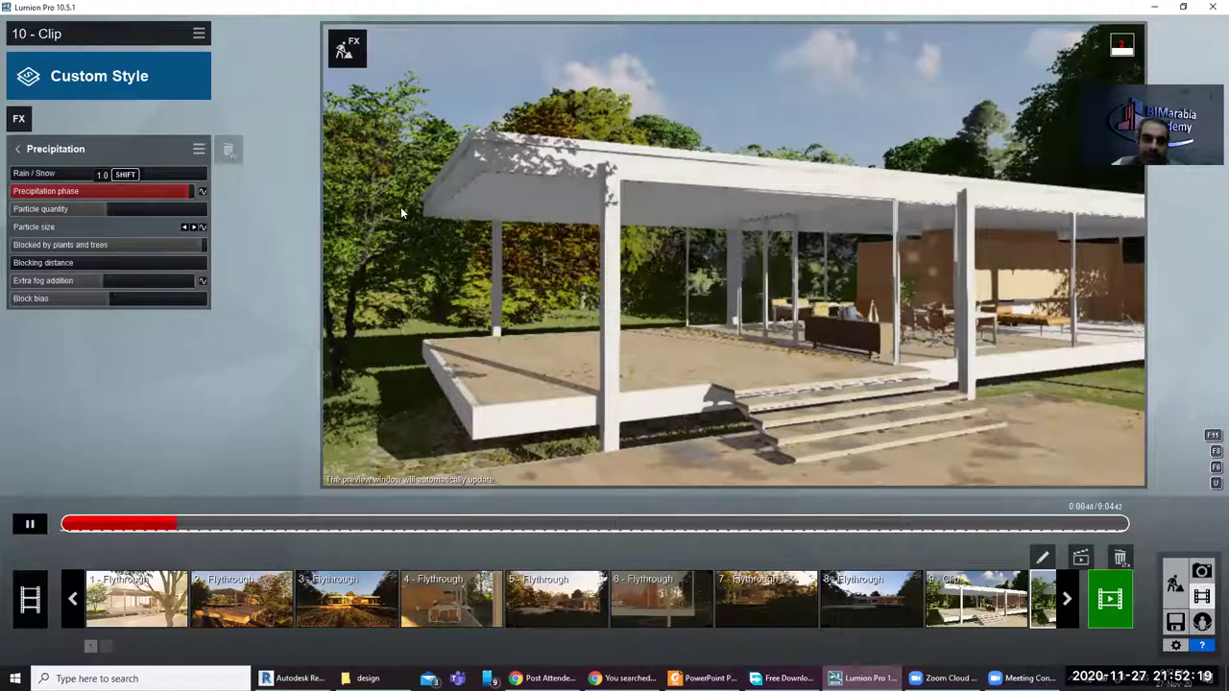
left_click(94, 191)
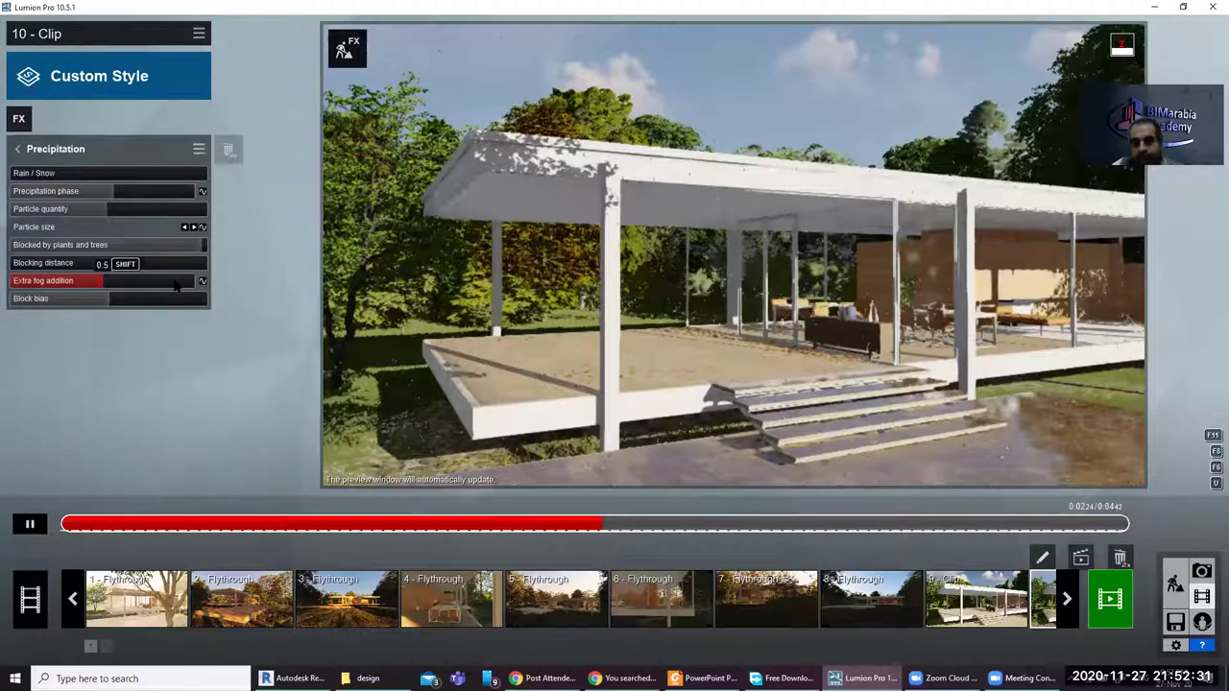
left_click(19, 119)
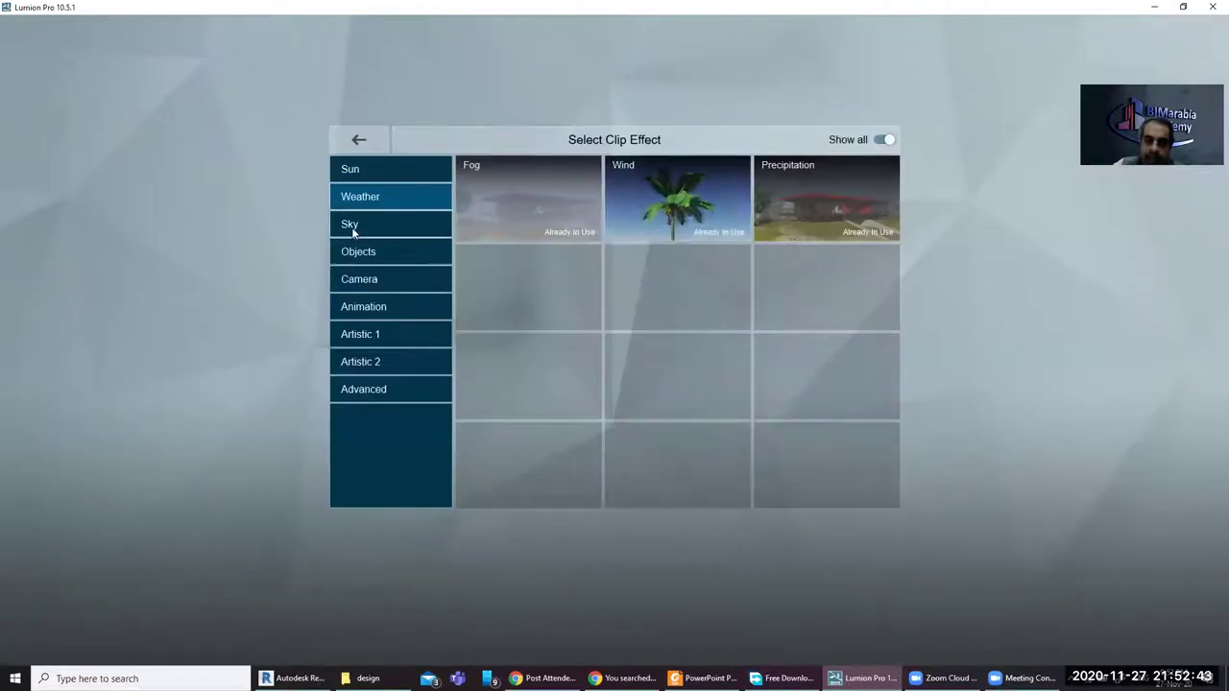
Step: Add a Real Skies effect from the Sky category to clip 10 and flip its sky
left_click(427, 224)
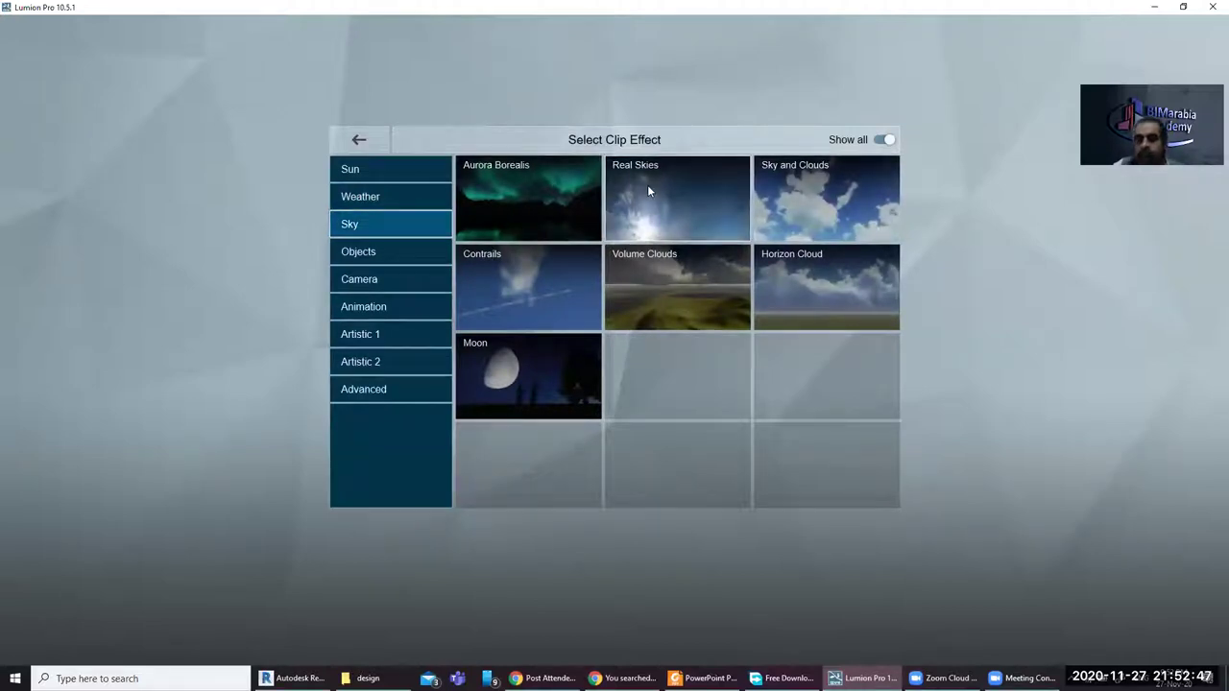
left_click(647, 188)
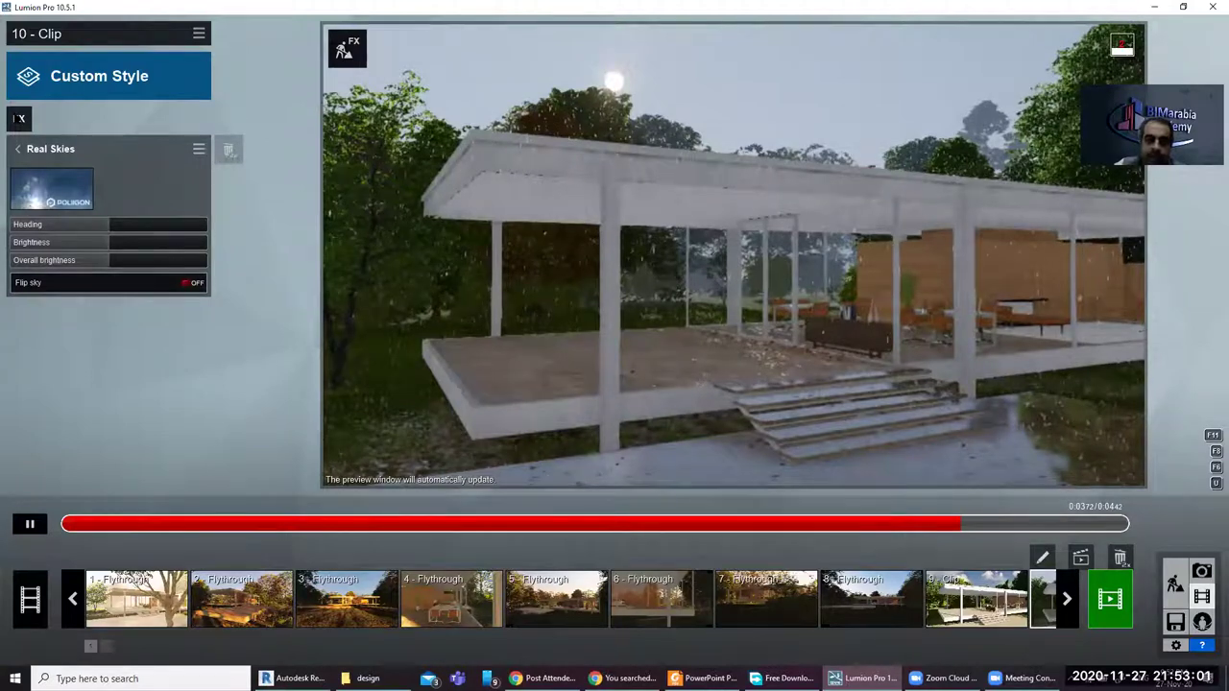
left_click(192, 282)
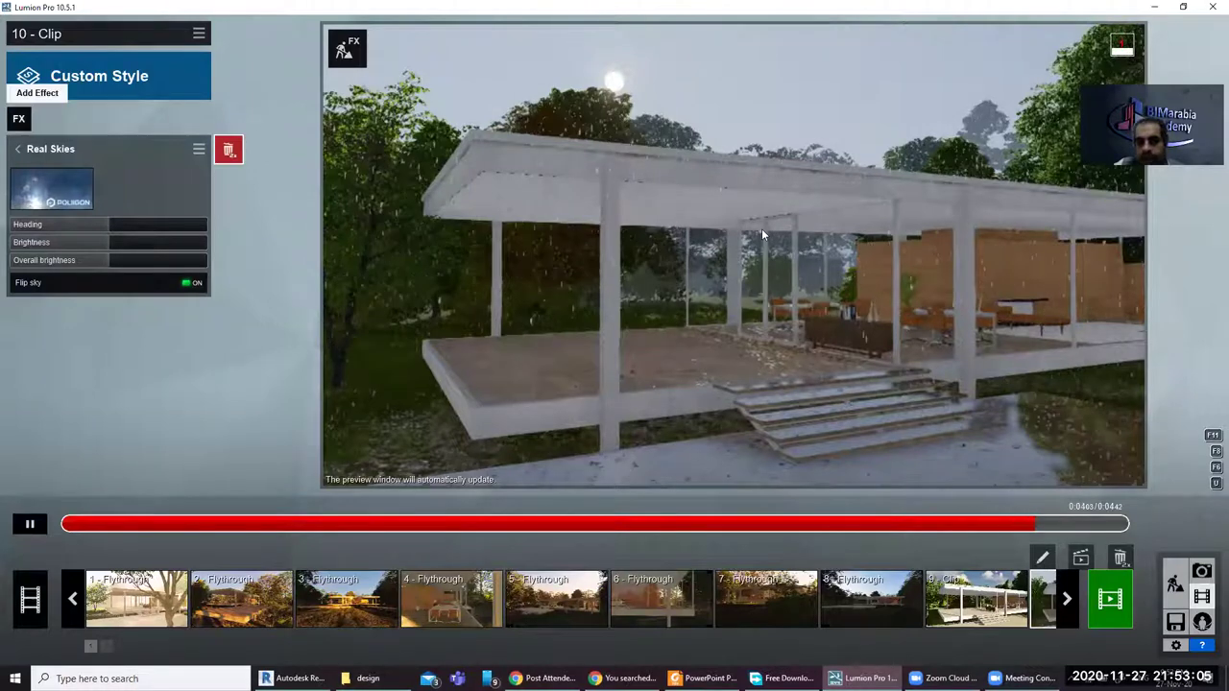
Step: Browse the Objects and Camera effect categories, then leave without adding any effect
left_click(18, 118)
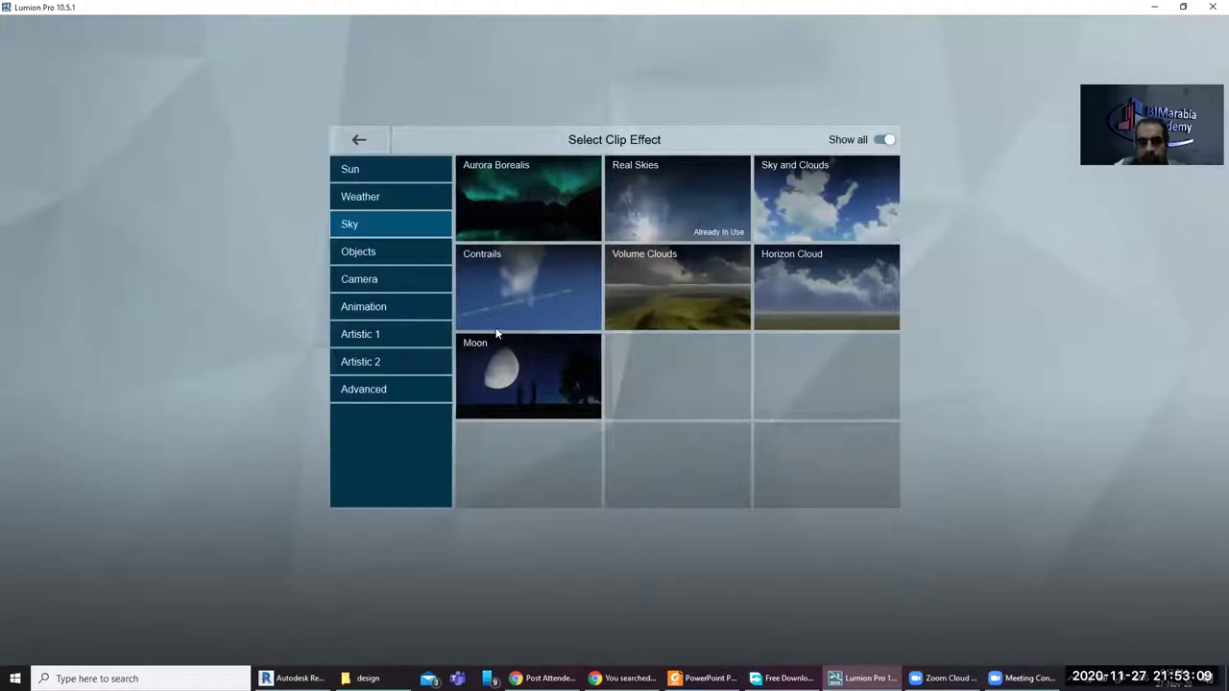
left_click(380, 254)
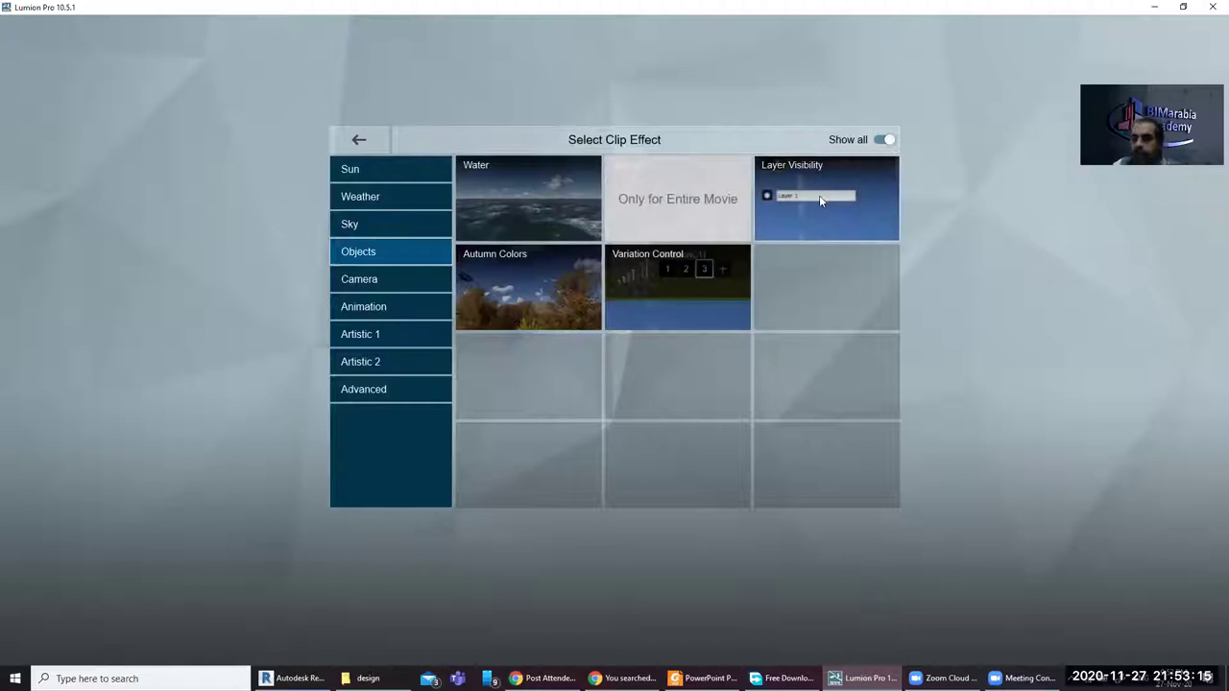
left_click(373, 282)
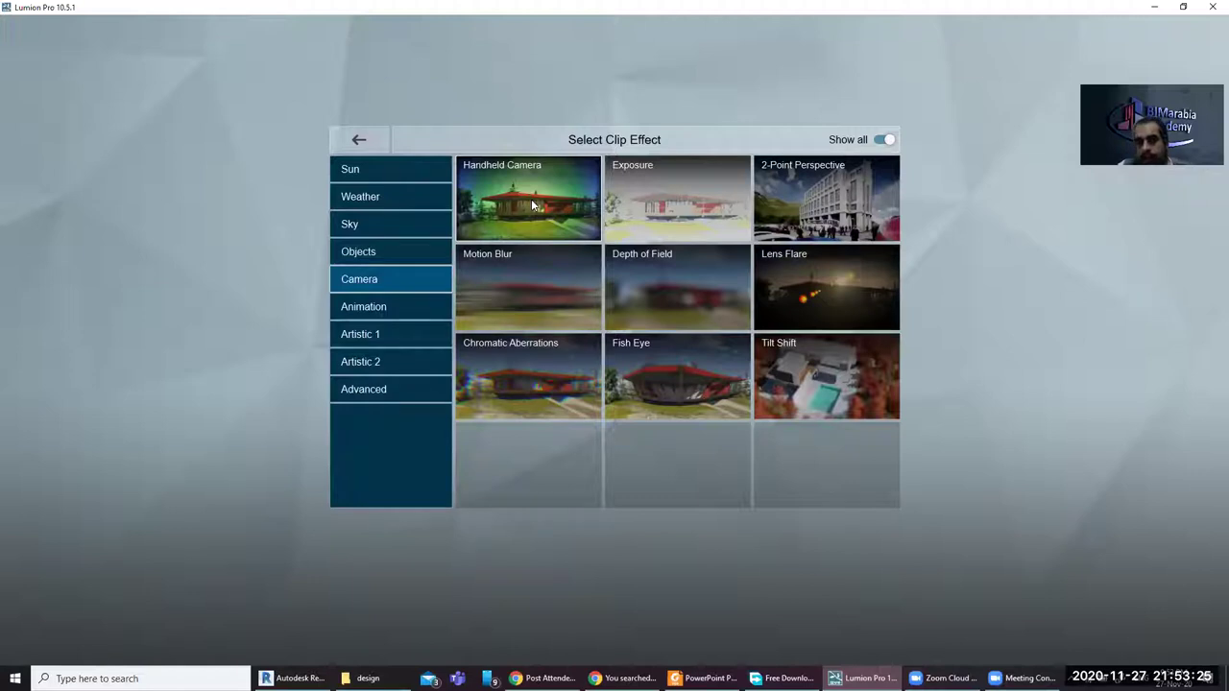
left_click(359, 140)
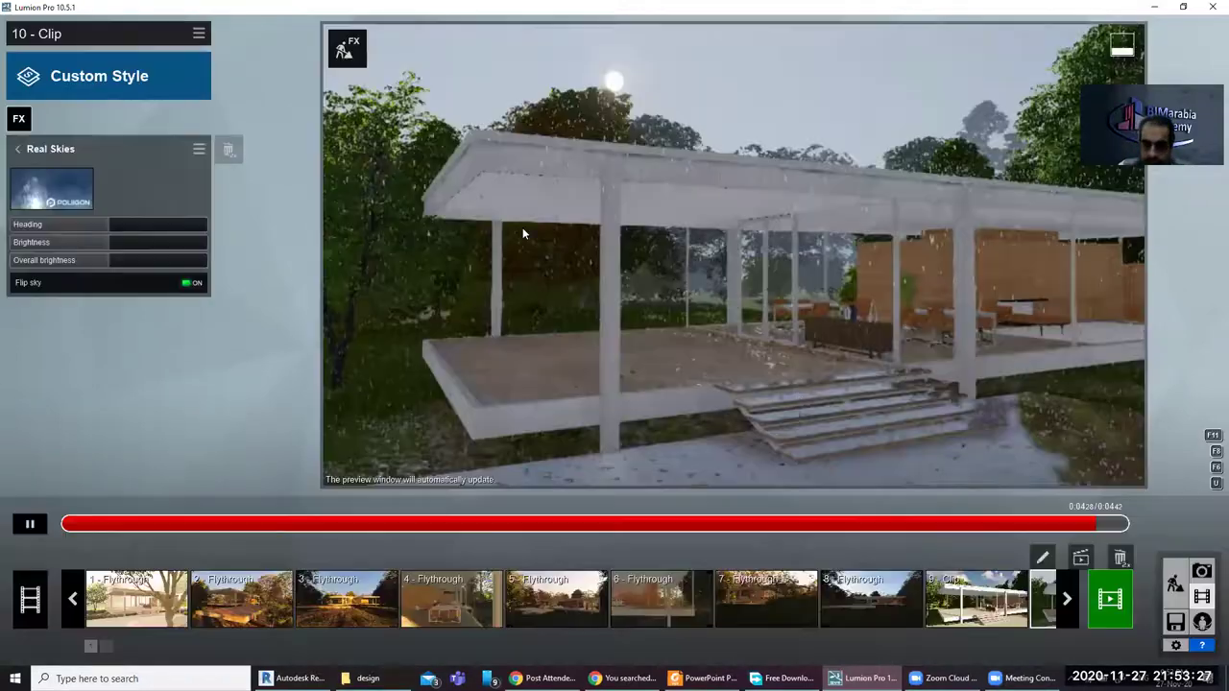
Step: Select empty clip slot 11 and start recording a new camera path
left_click(1066, 599)
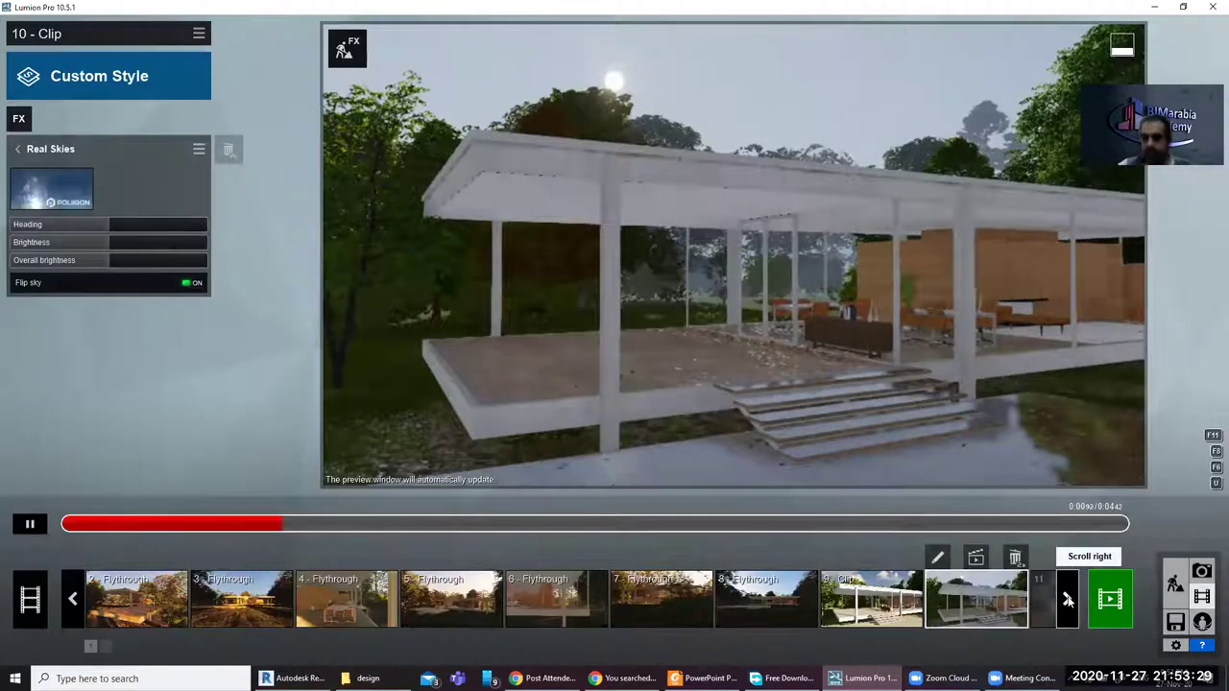
left_click(1066, 599)
left_click(978, 594)
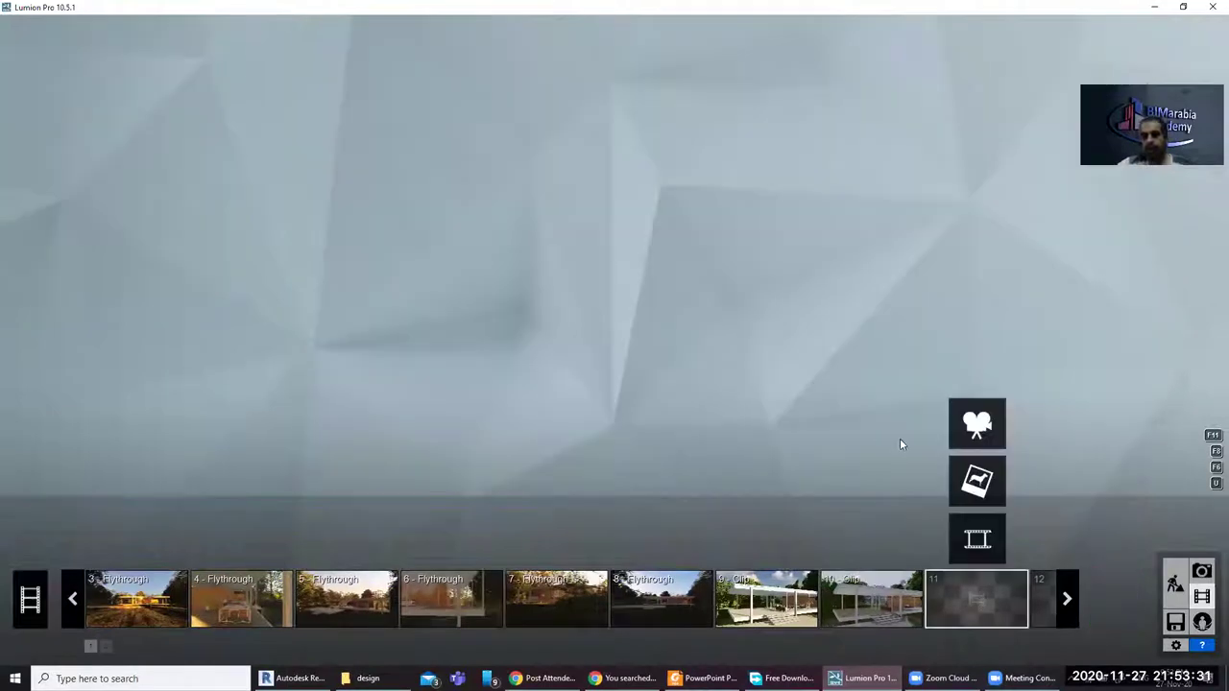
left_click(975, 423)
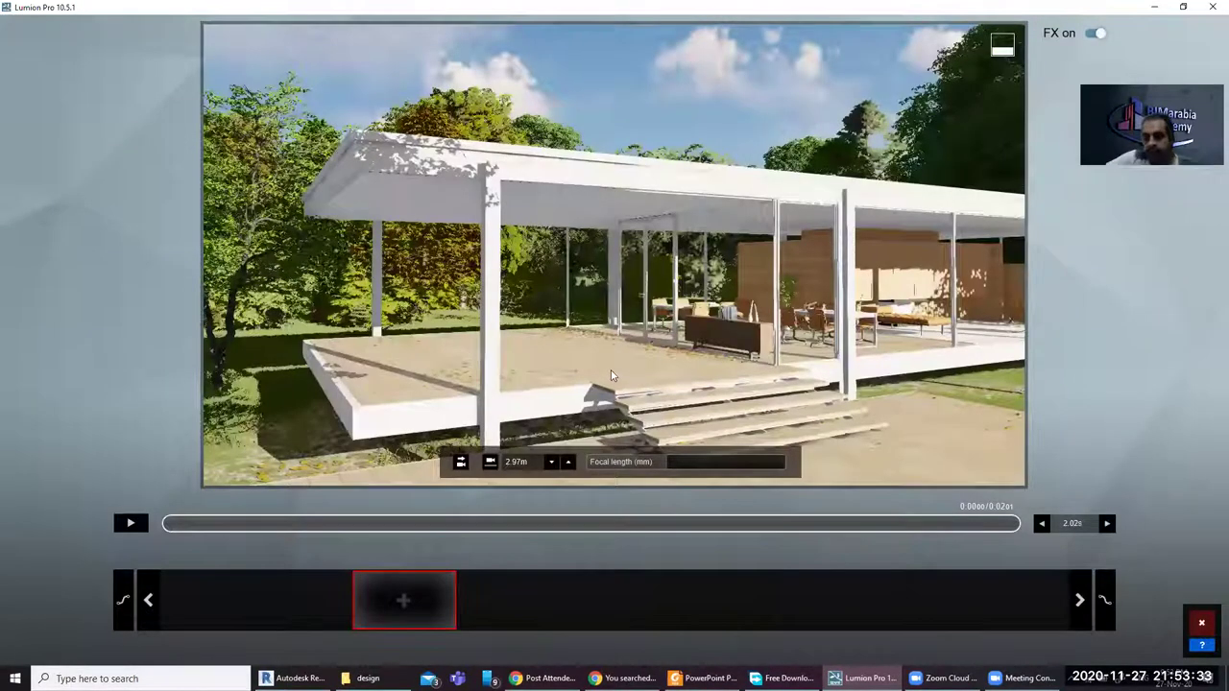
Step: Frame the pavilion front-on past the foreground tree and capture the first camera keyframe
key("s")
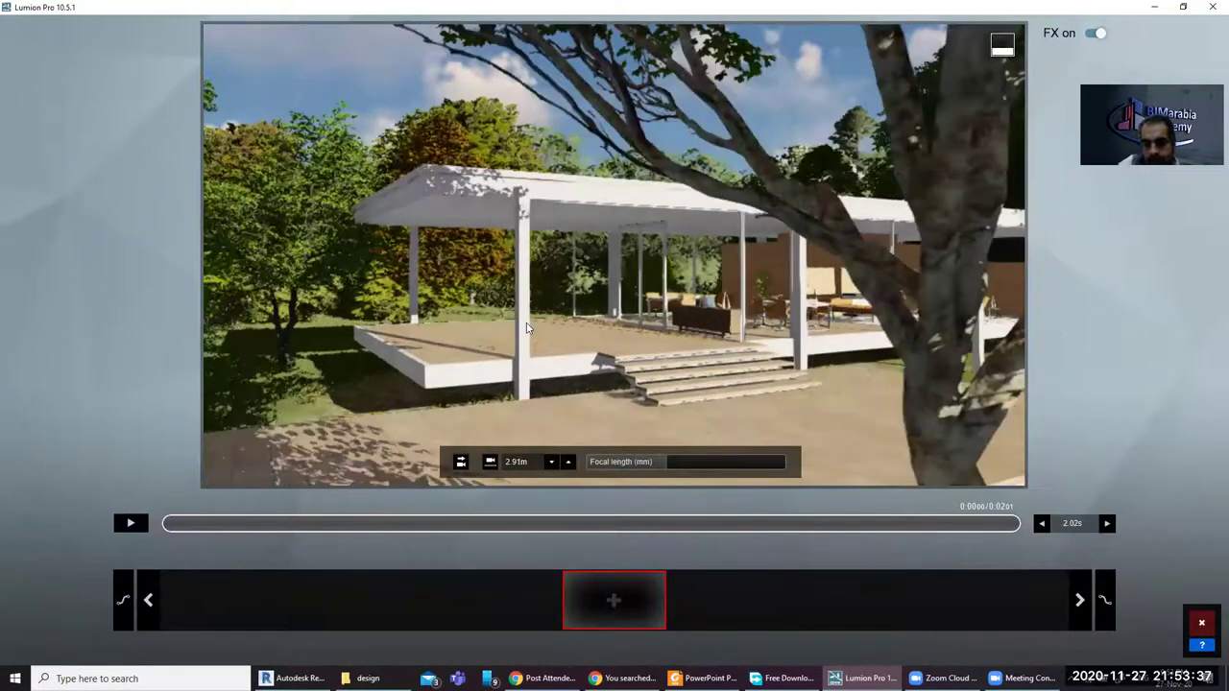
key("d")
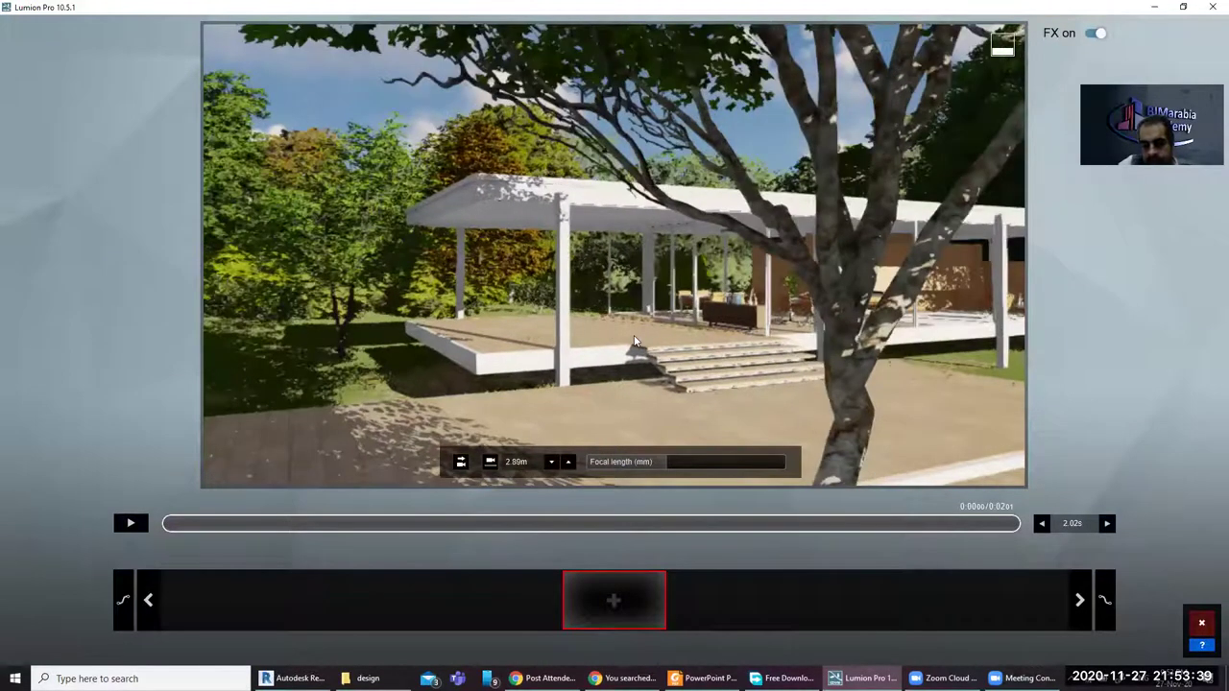
key("d")
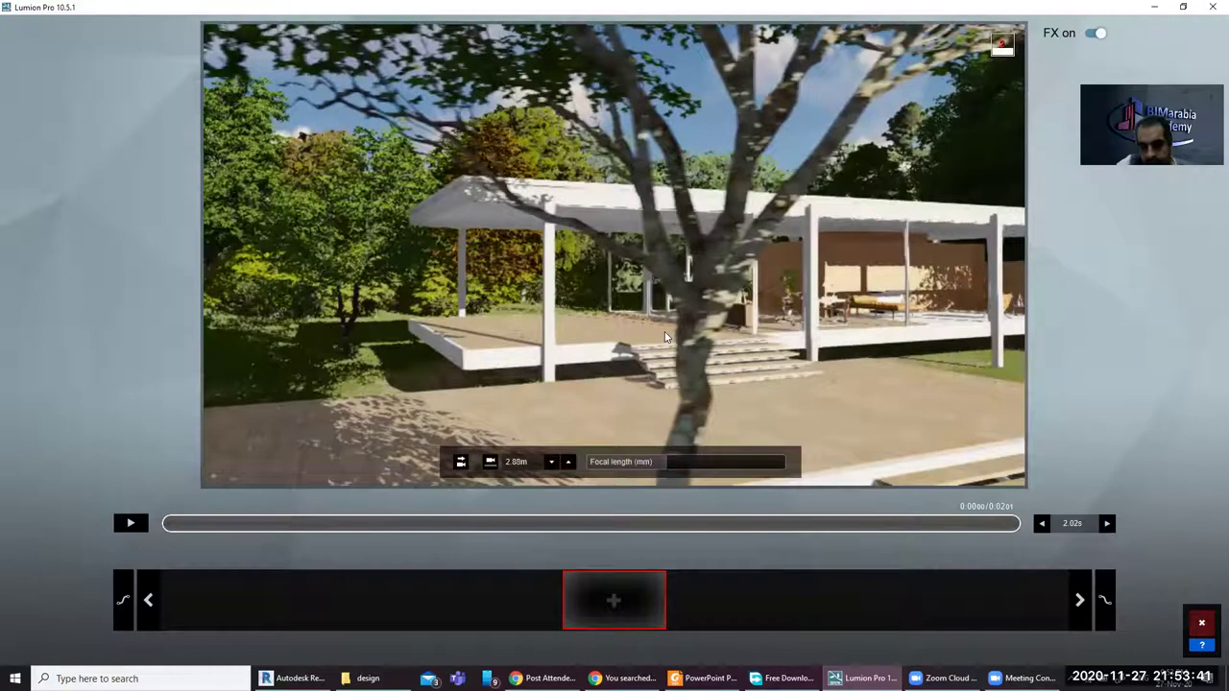
key("d")
key("d")
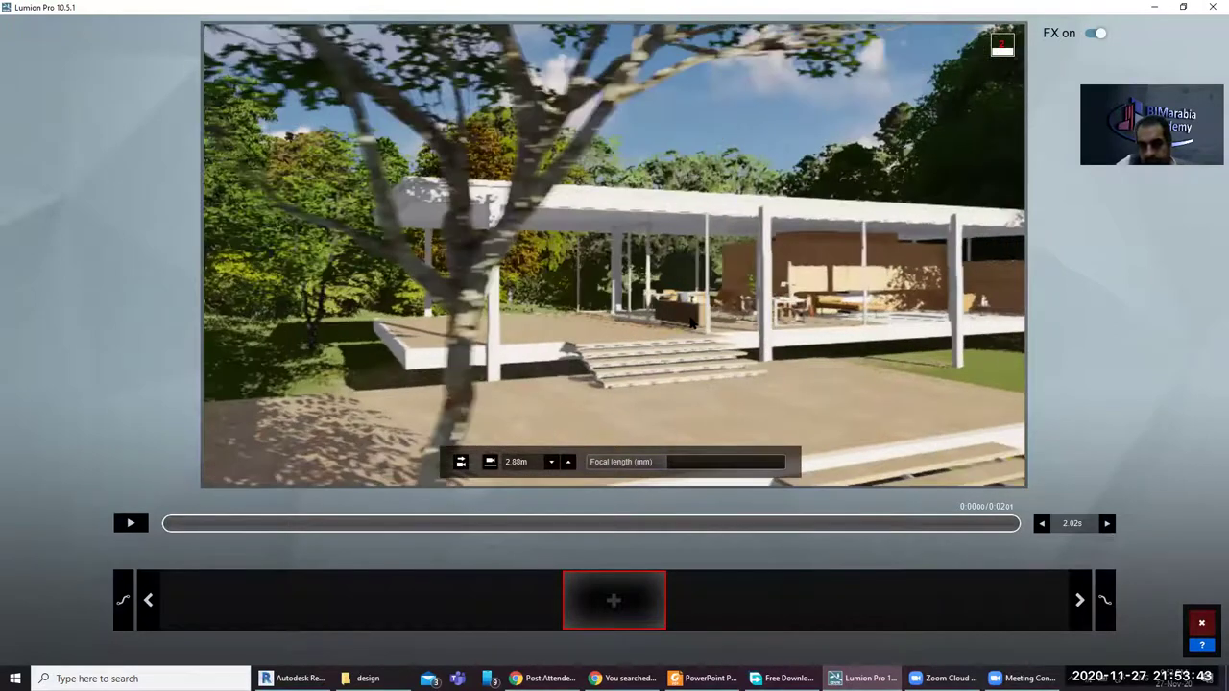
key("d")
key("d")
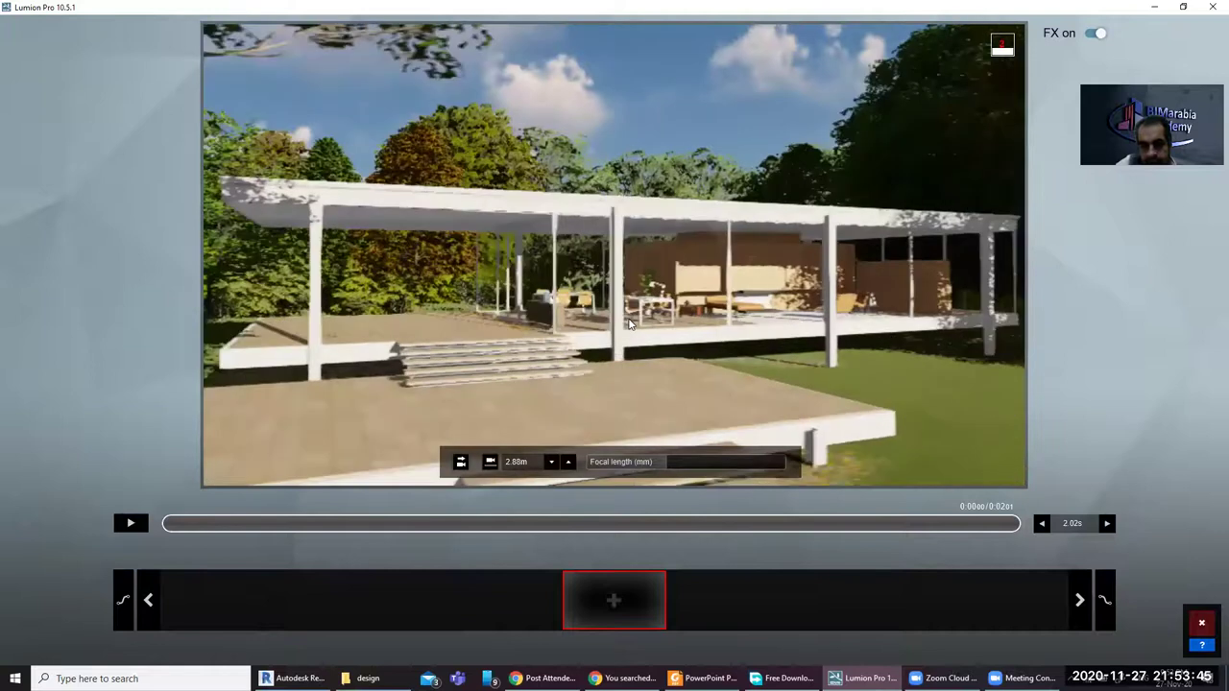
key("a")
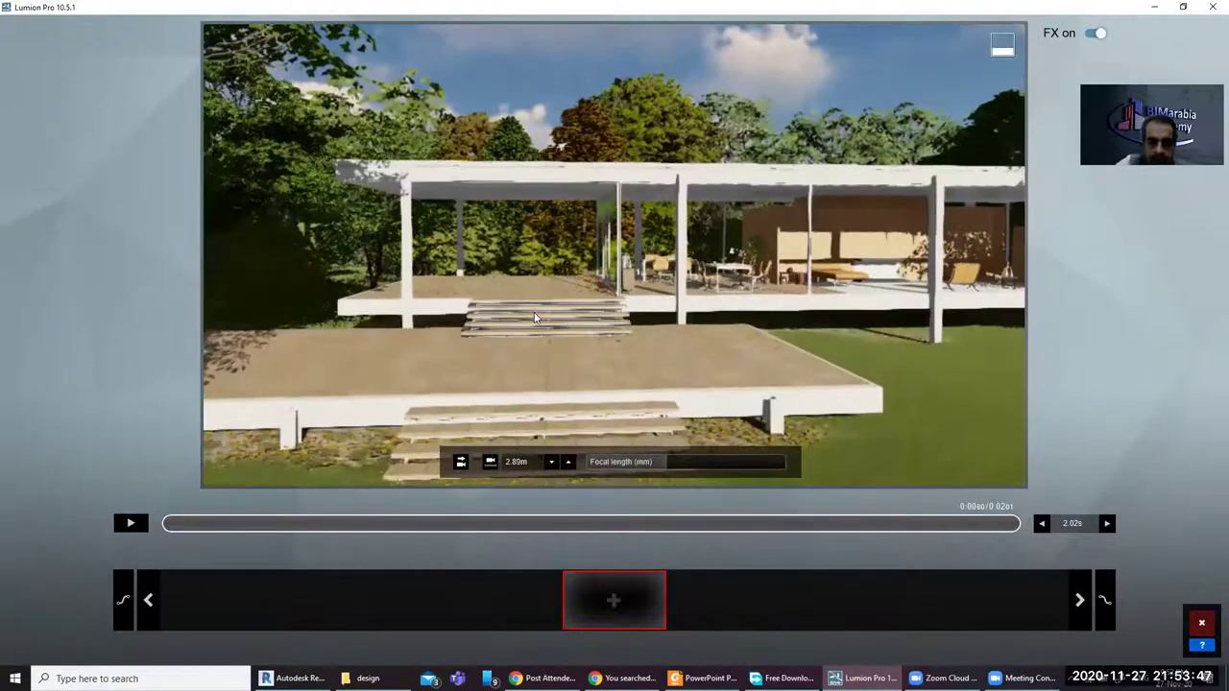
key("s")
key("s")
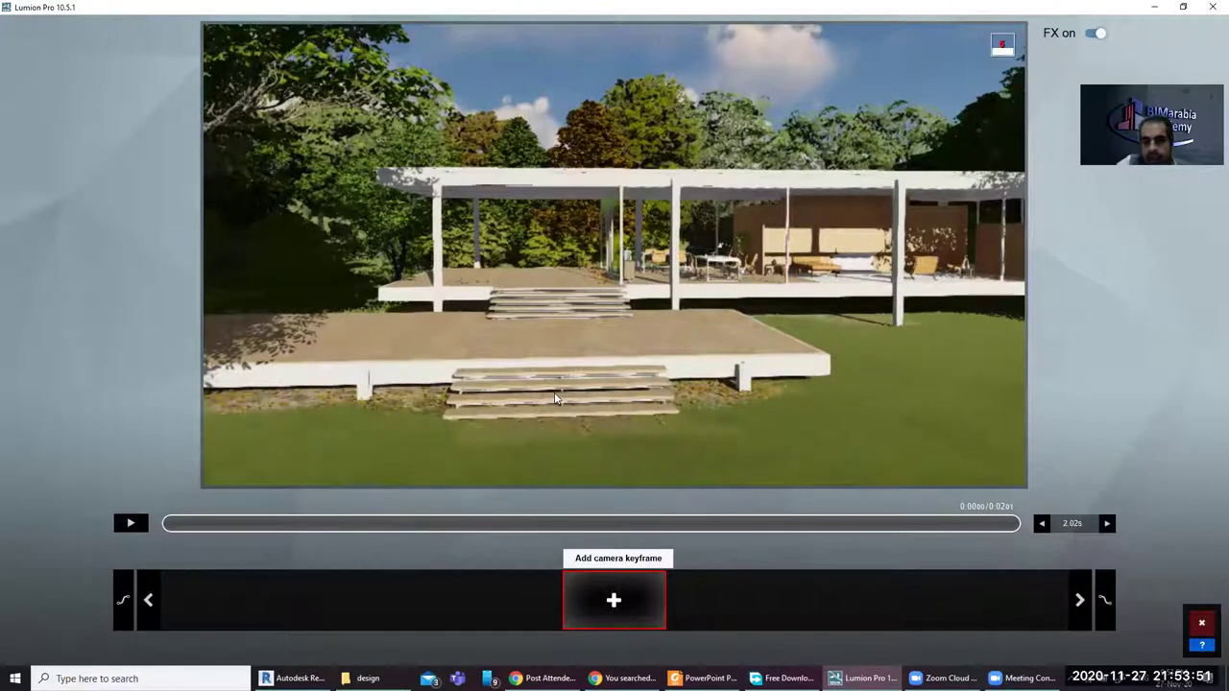
left_click(613, 600)
key("w")
key("w")
key("w")
key("w")
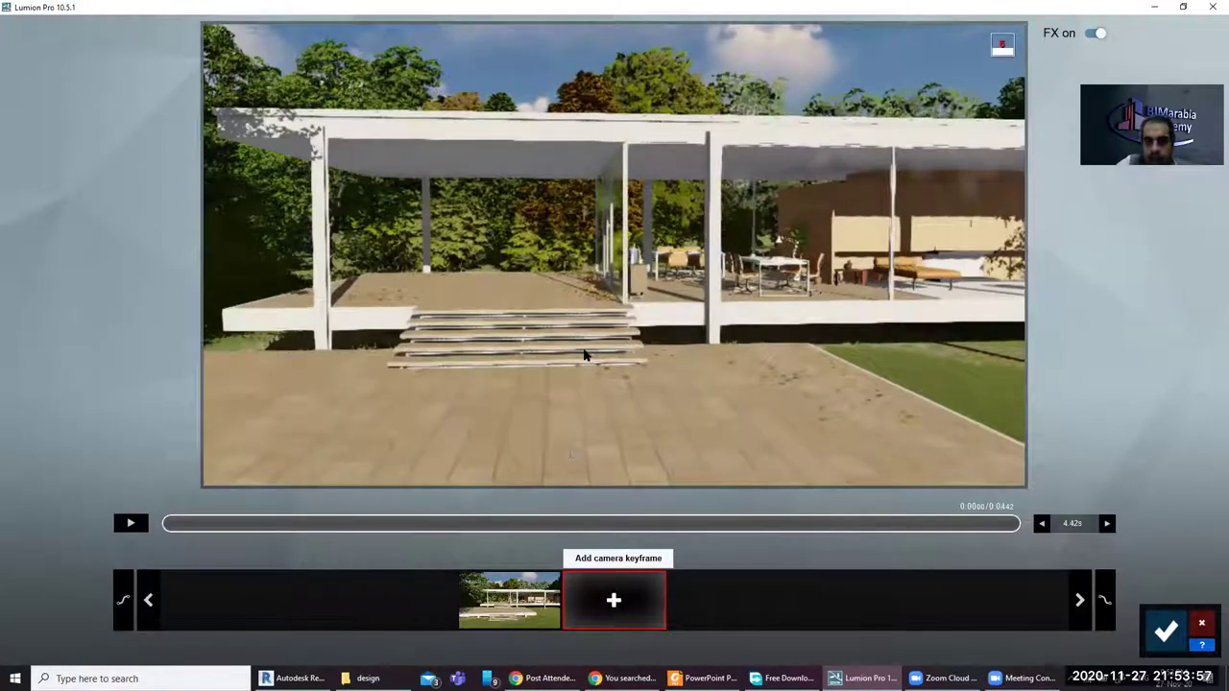
Step: Capture a closer keyframe, then a keyframe past the steps inside the pavilion
left_click(613, 600)
key("d")
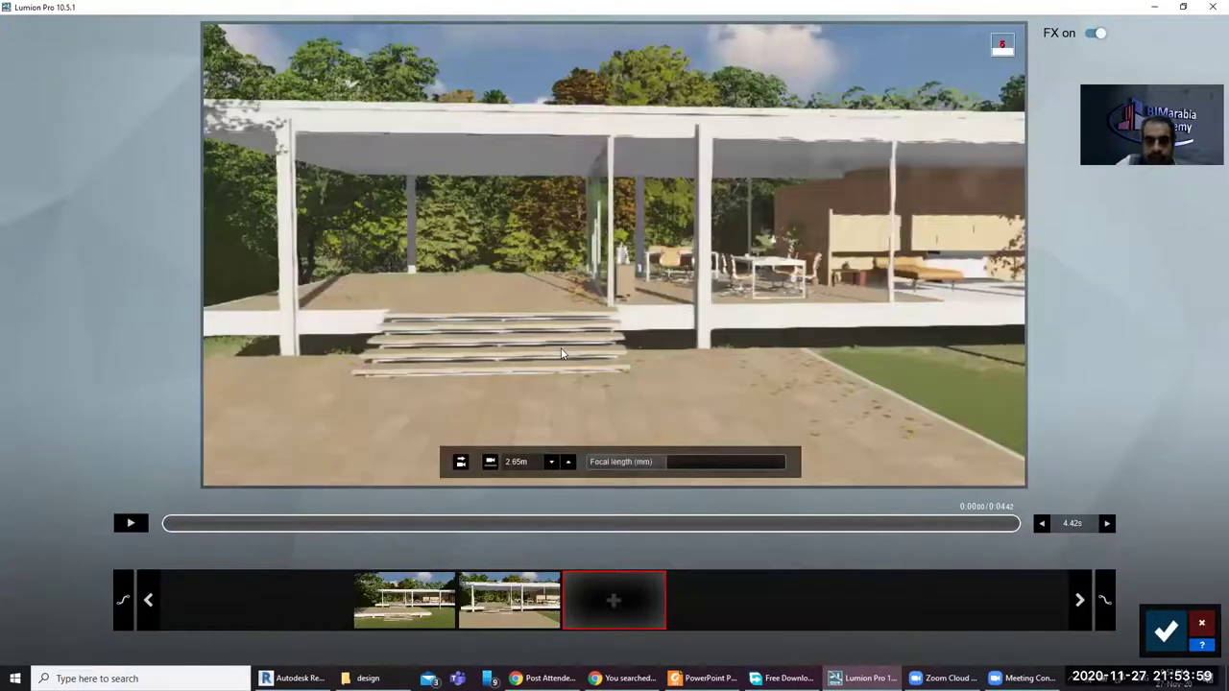
key("d")
key("d")
key("a")
key("a")
key("a")
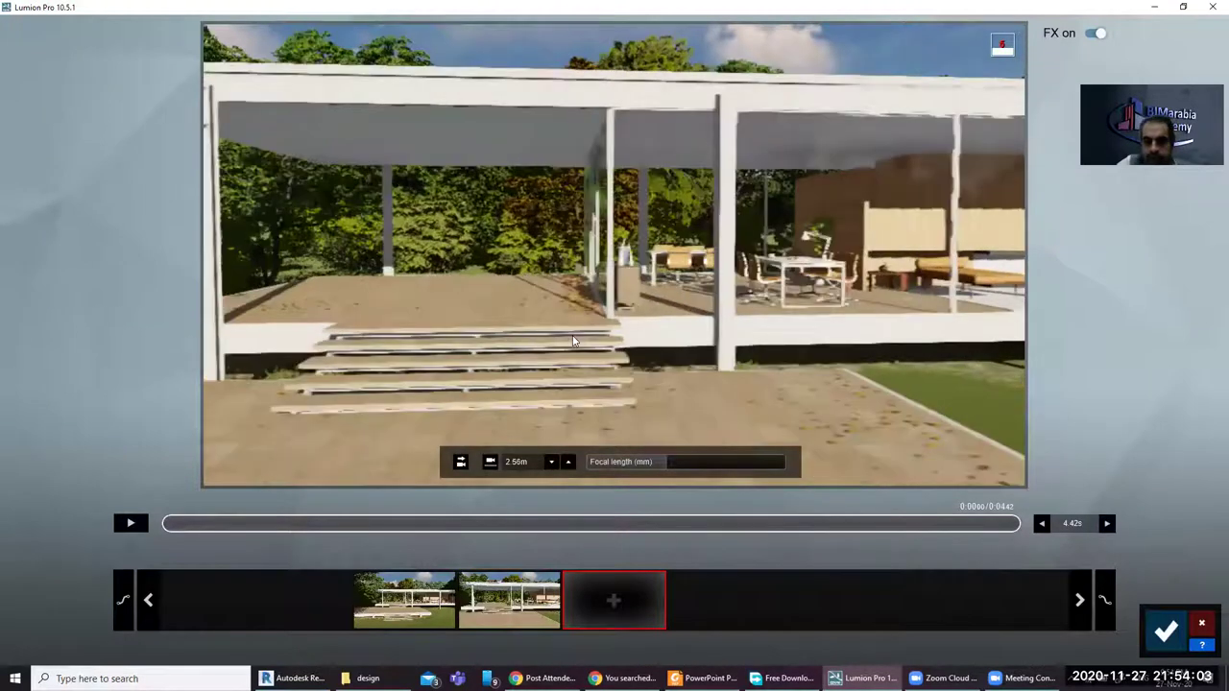
key("w")
key("w")
key("w")
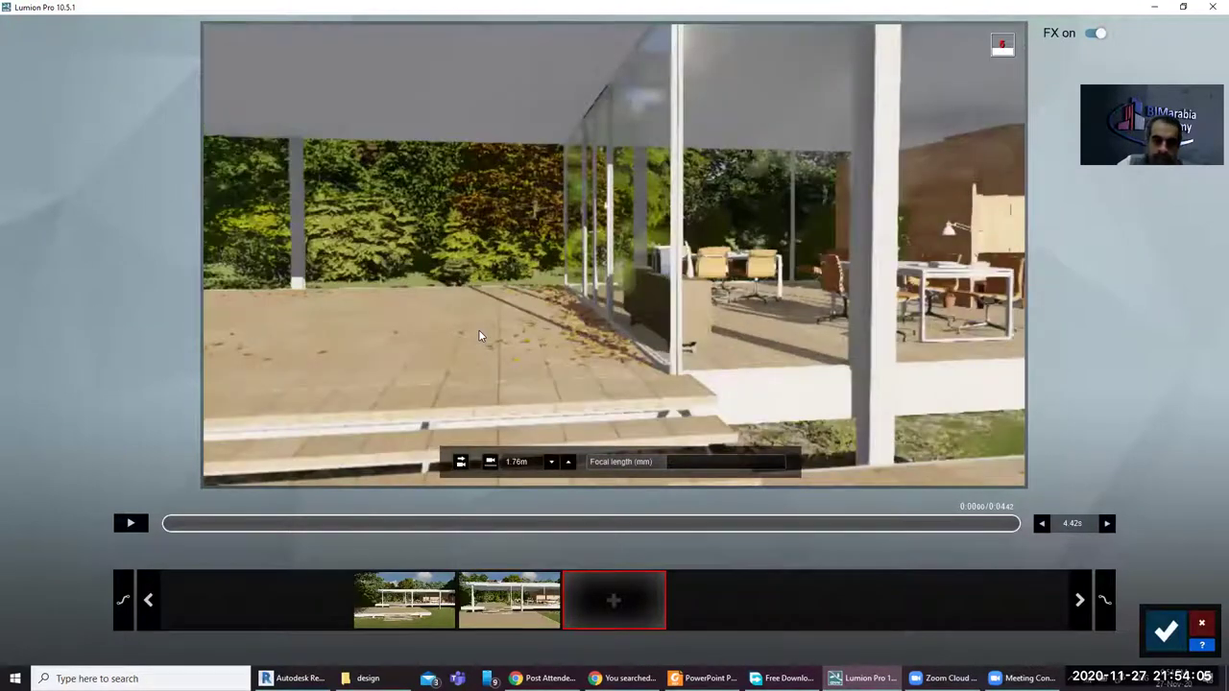
key("w")
key("w")
key("w")
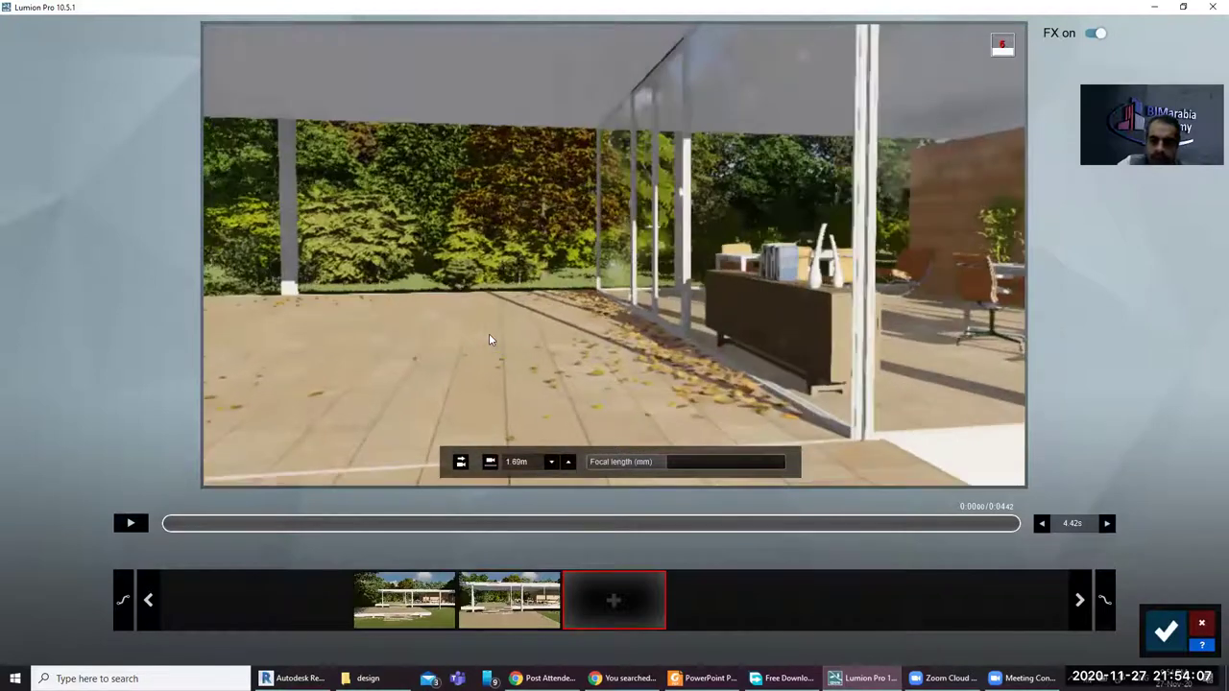
key("w")
key("w")
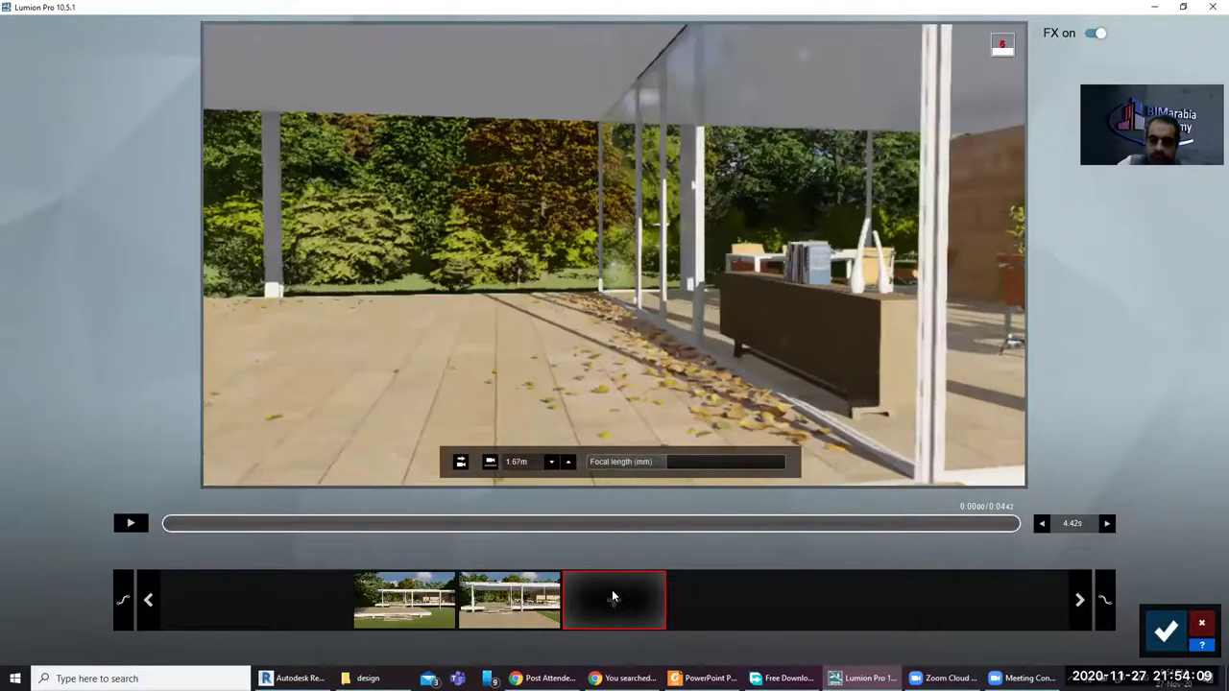
left_click(613, 598)
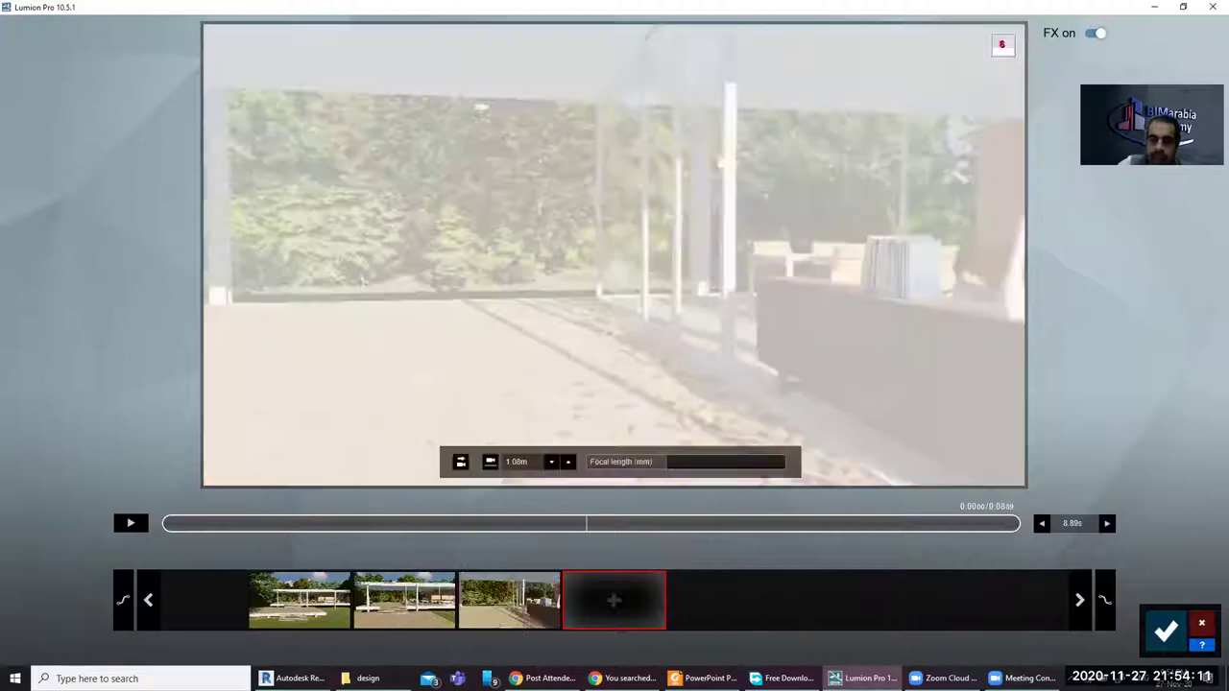
Step: Capture a wider interior view at about 1.64 m as the fourth keyframe and confirm
mouse_move(555, 298)
right_mouse_down()
mouse_move(672, 307)
mouse_move(582, 341)
mouse_move(564, 330)
right_mouse_up()
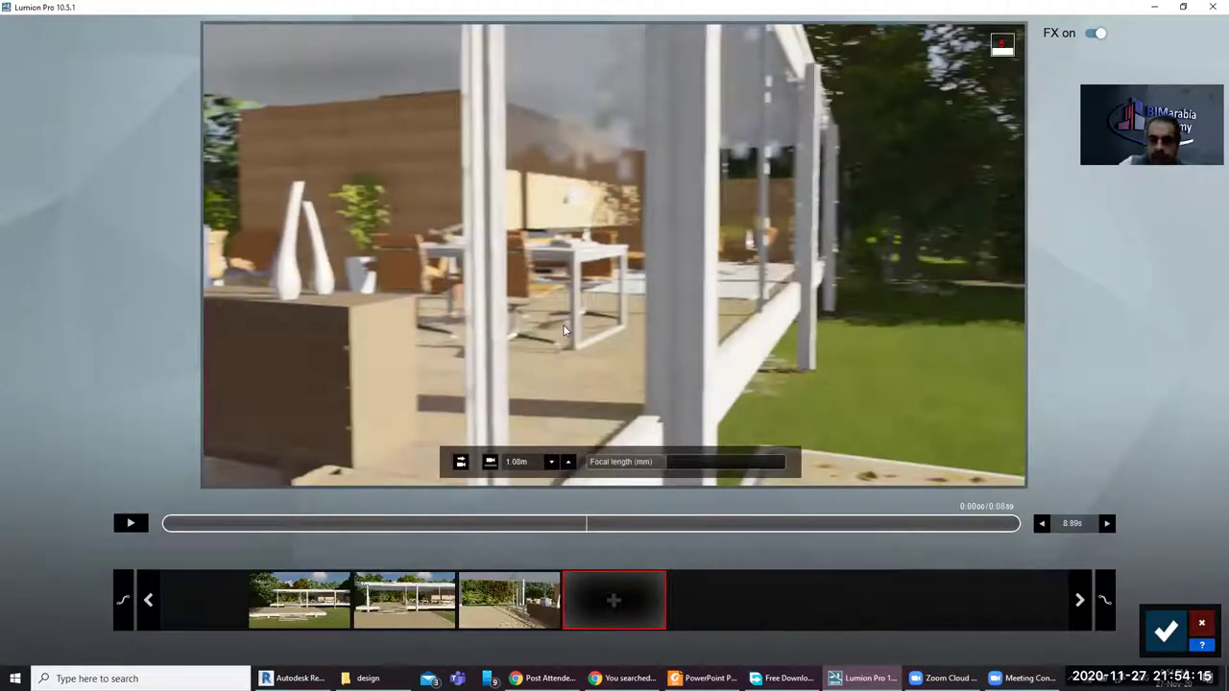
key("a")
key("a")
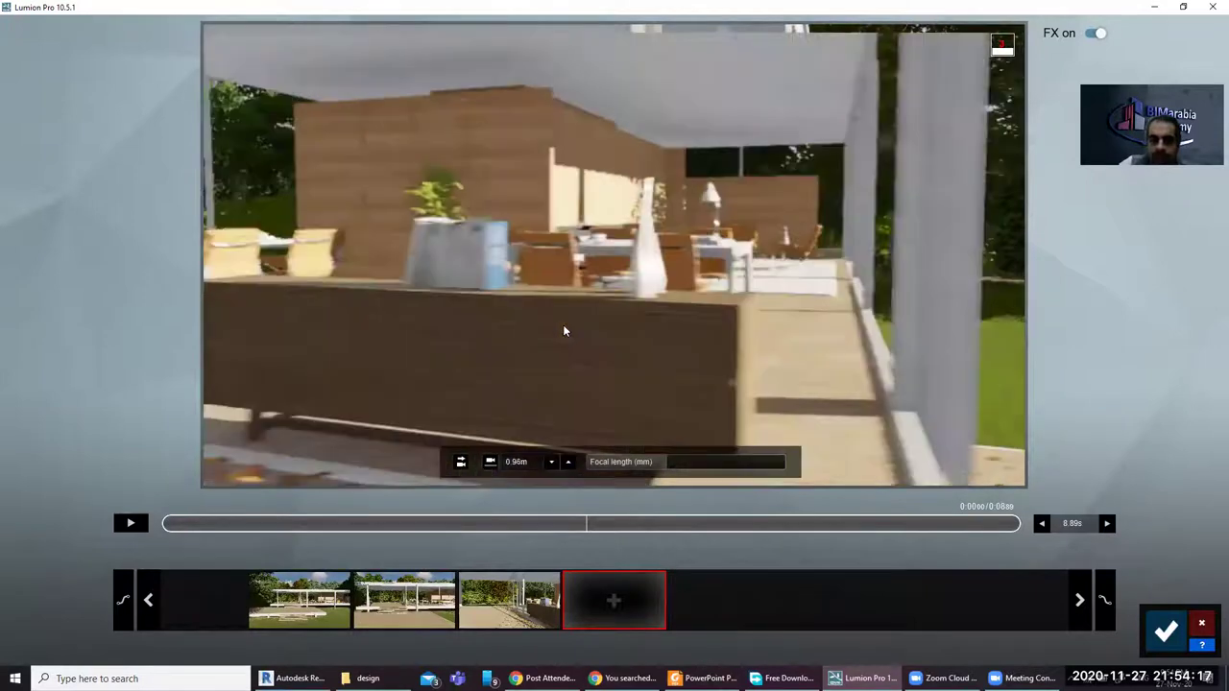
right_click_drag(564, 330, 466, 291)
key("a")
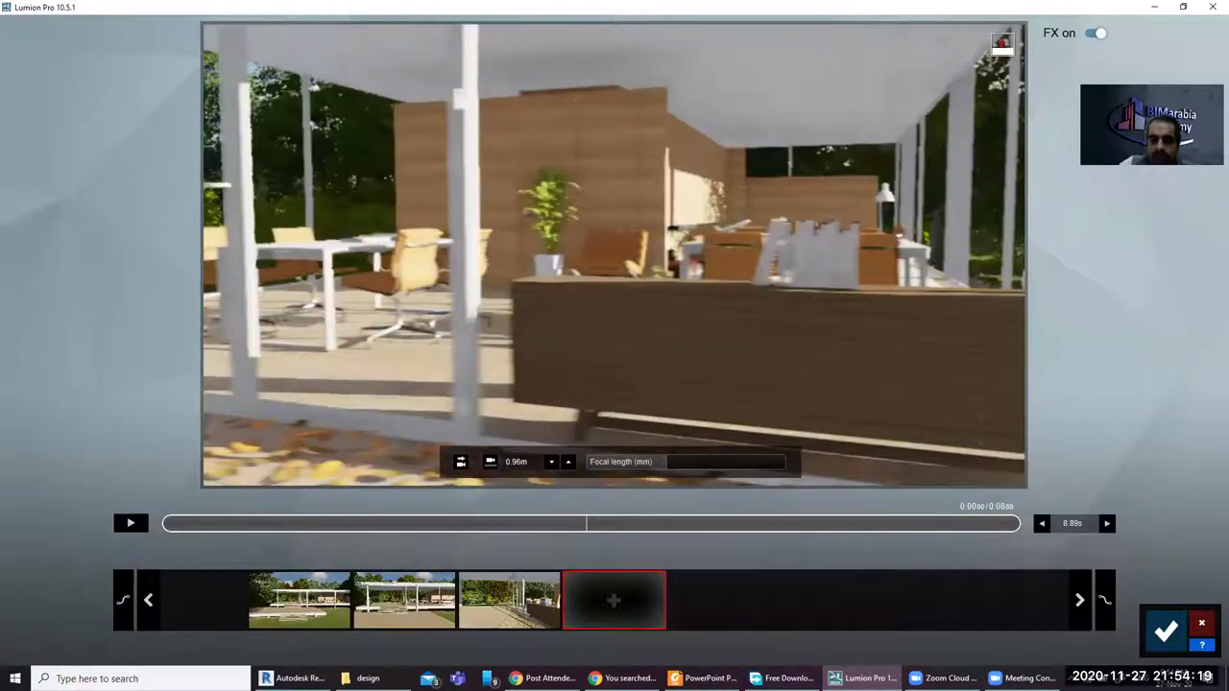
right_click_drag(480, 278, 439, 260)
key("e")
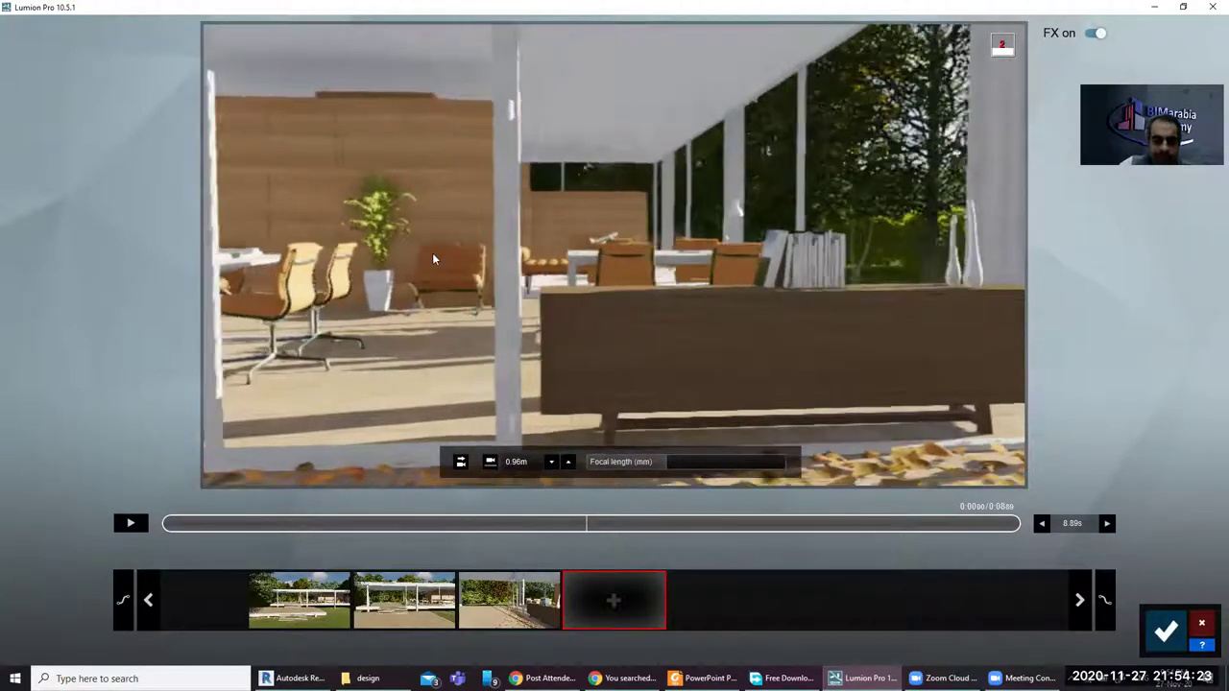
key("s")
key("w")
key("q")
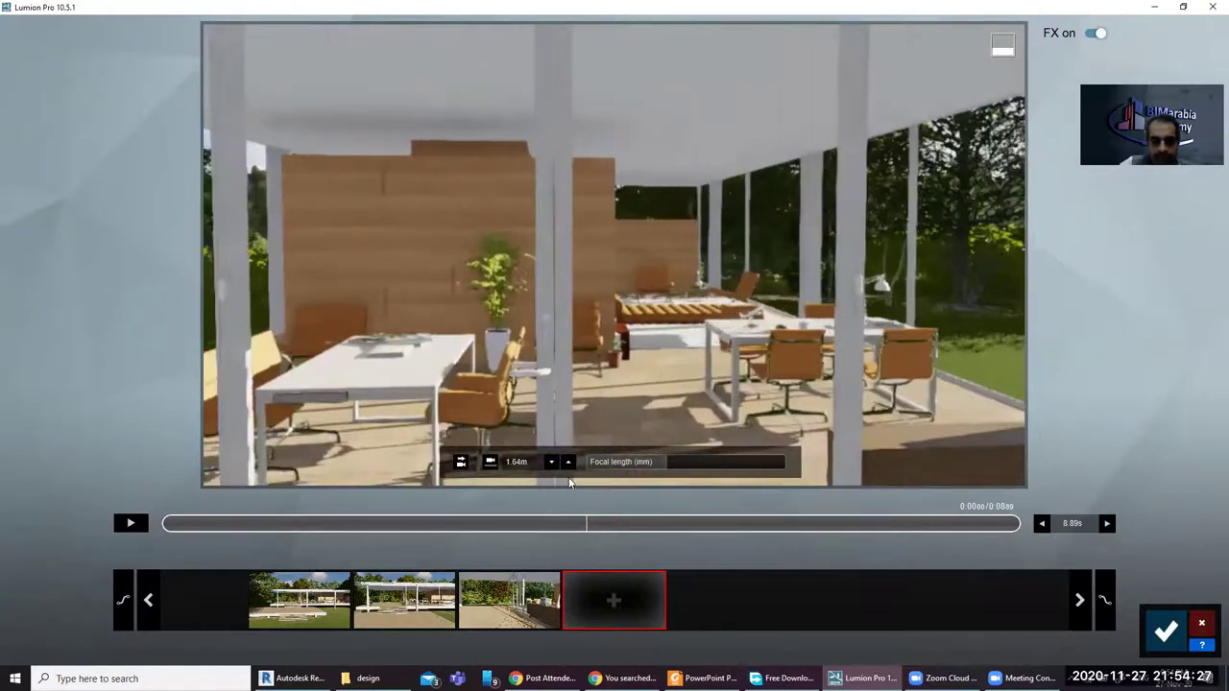
left_click(614, 600)
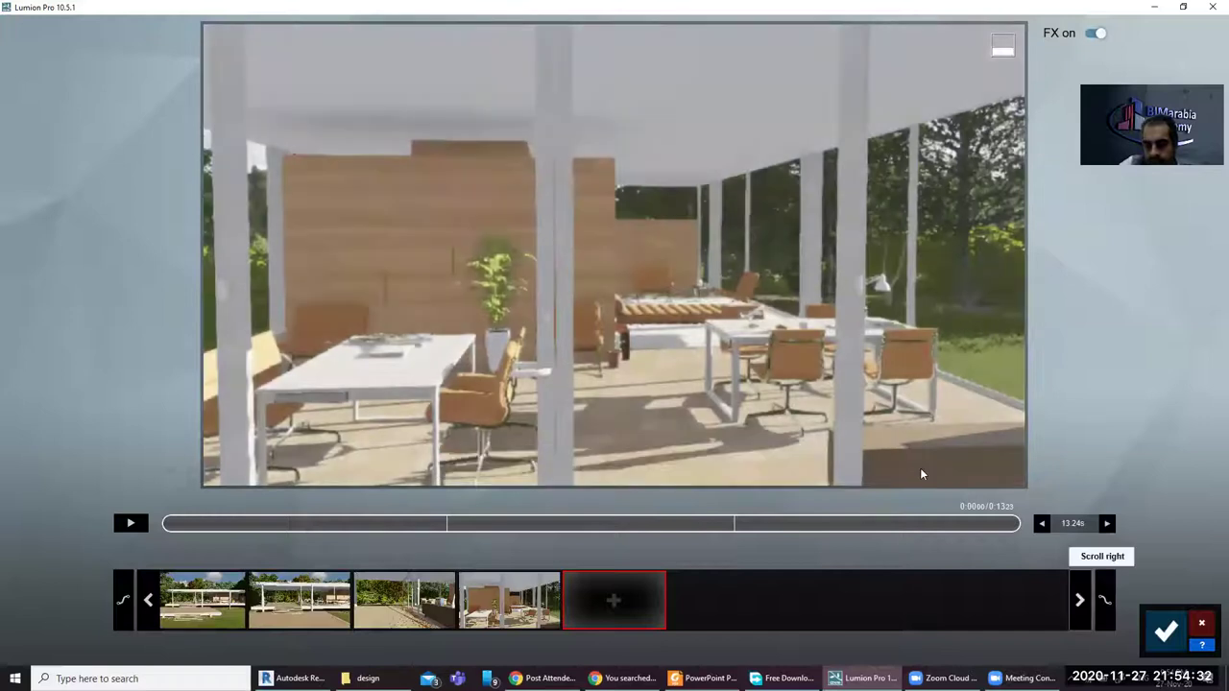
left_click(1166, 630)
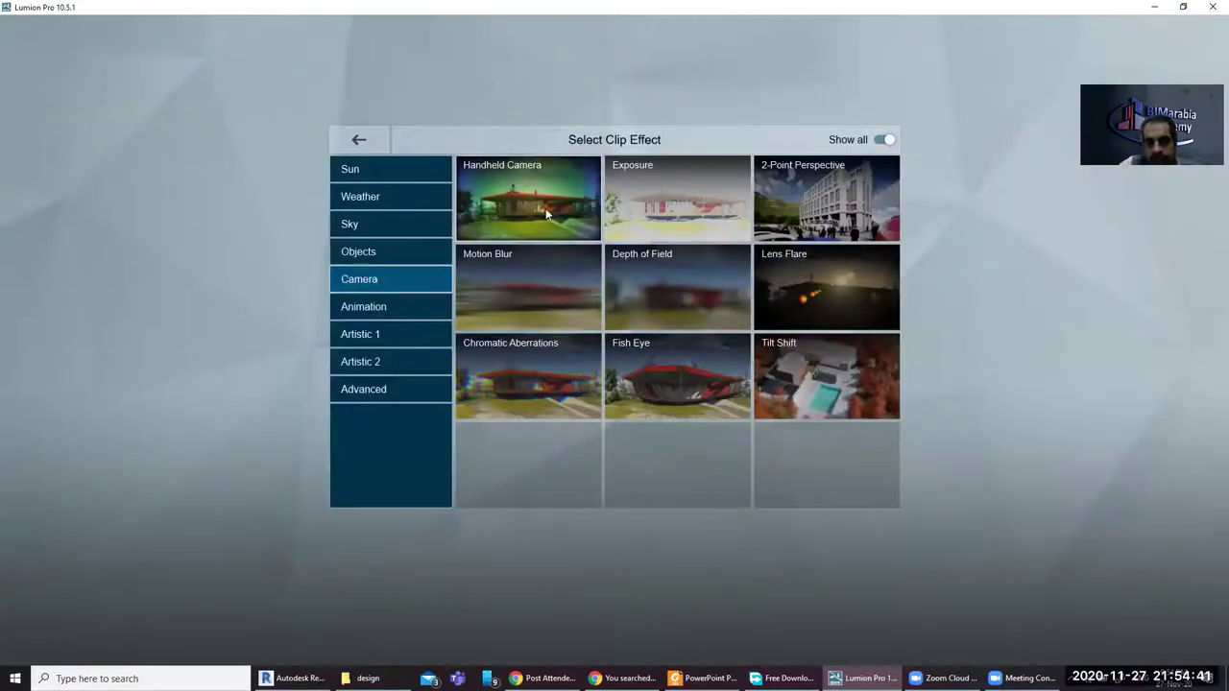
Step: Pick Handheld Camera from the Camera effects for clip 11
left_click(545, 213)
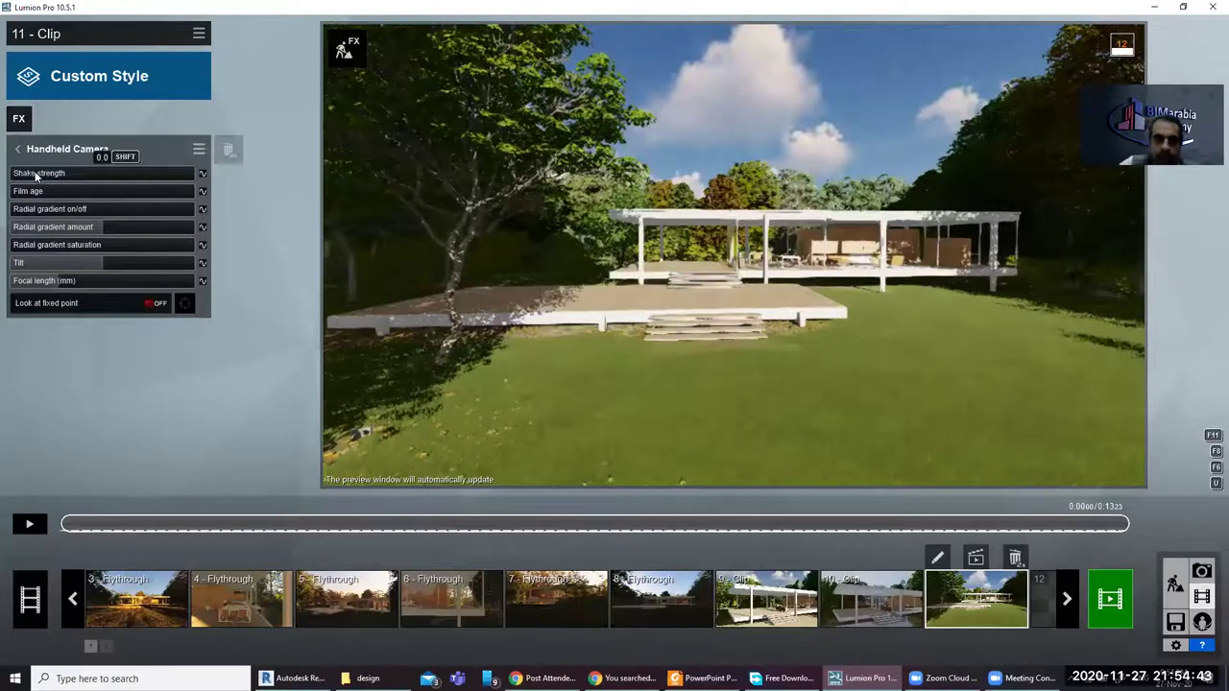
Step: Raise the handheld shake strength to about 2.5 and replay clip 11 to check it
left_click(30, 525)
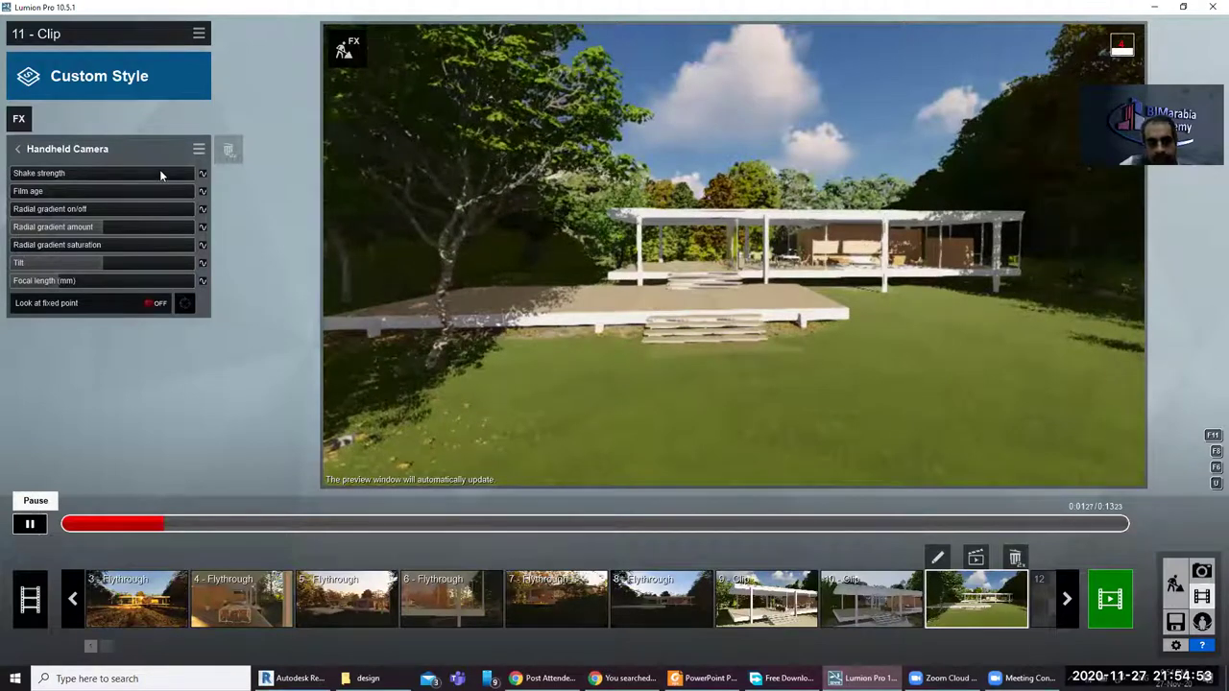
left_click_drag(160, 175, 42, 181)
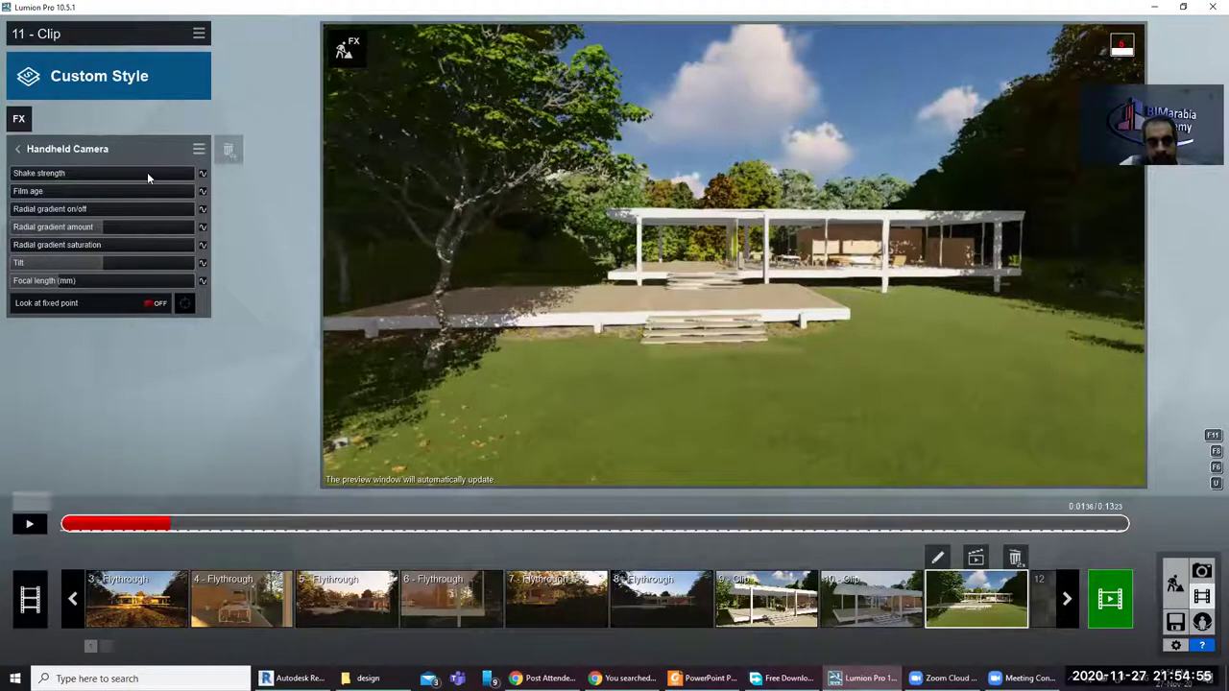
left_click_drag(147, 172, 166, 176)
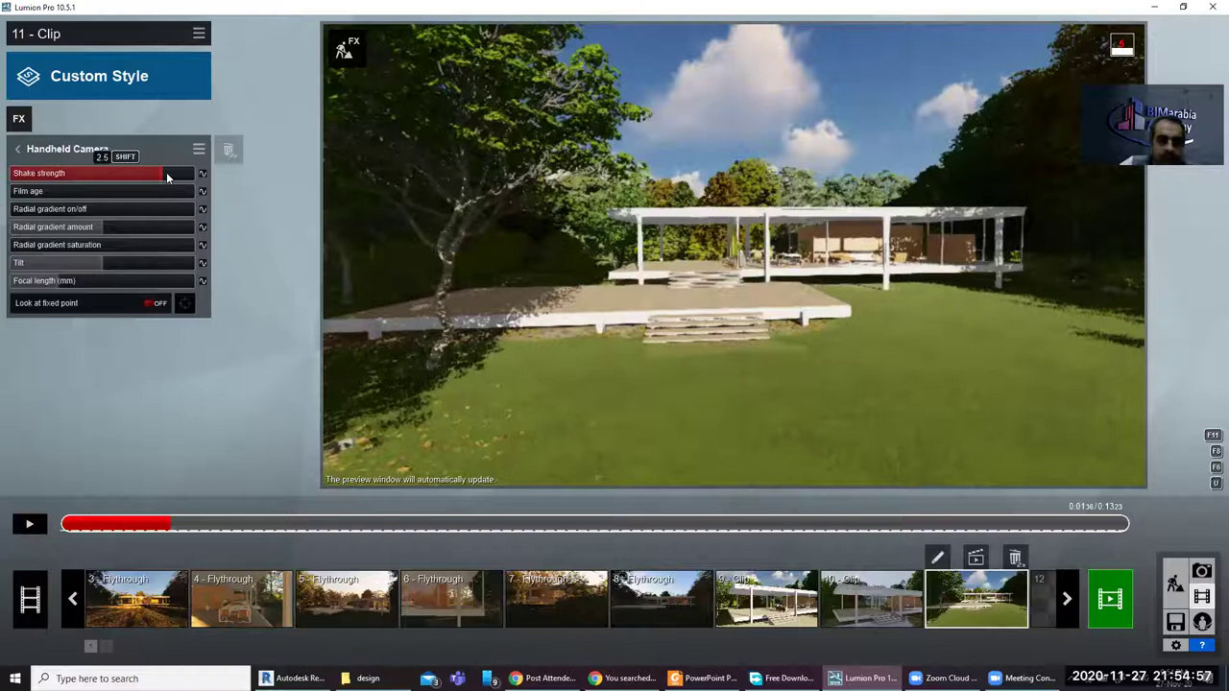
left_click(38, 527)
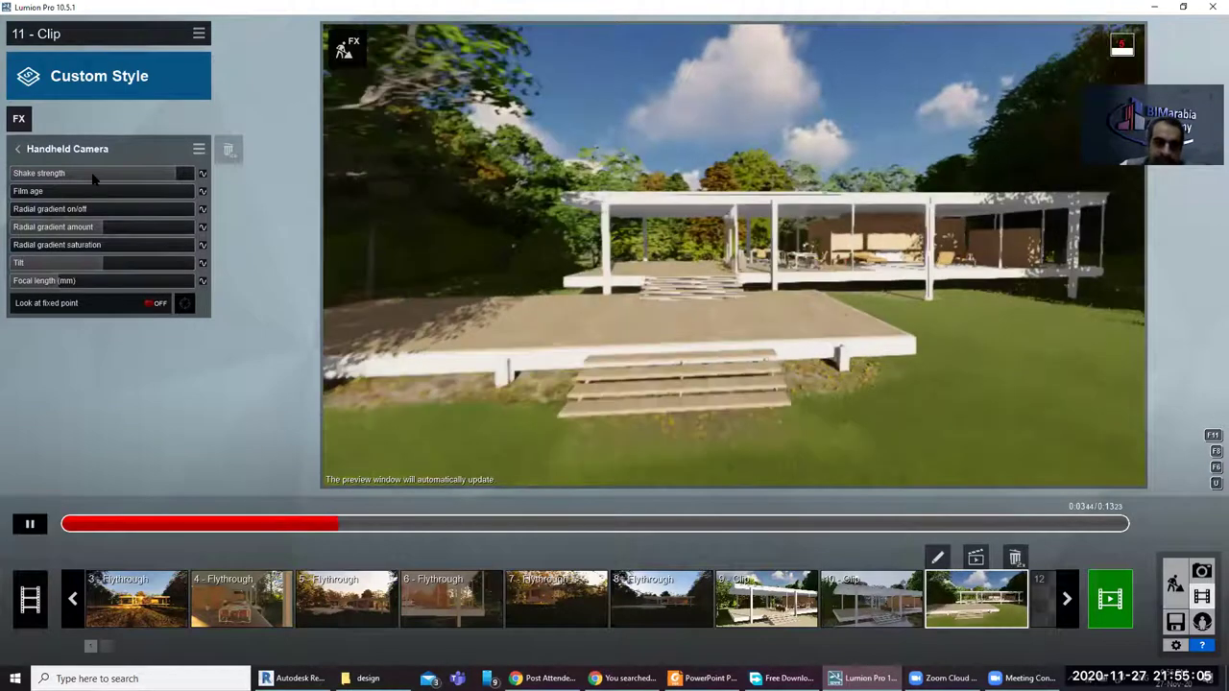
Step: Drop the handheld shake strength to 0.0 and raise the film age to about 0.8
left_click(61, 173)
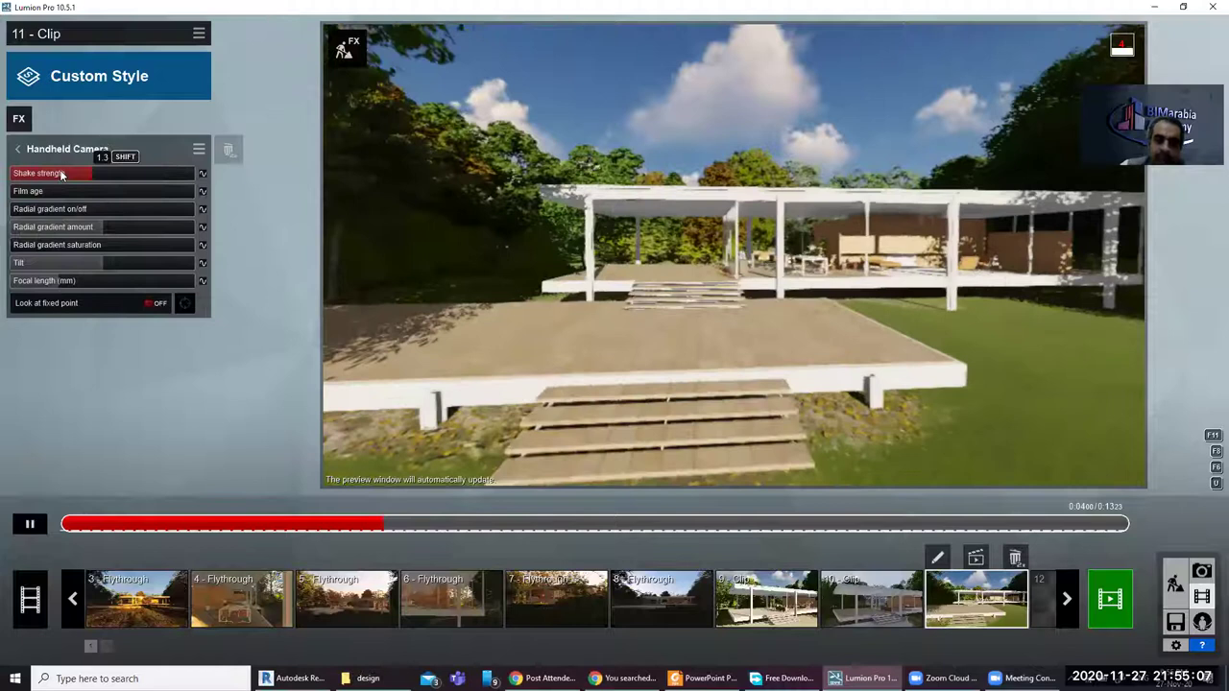
left_click(60, 173)
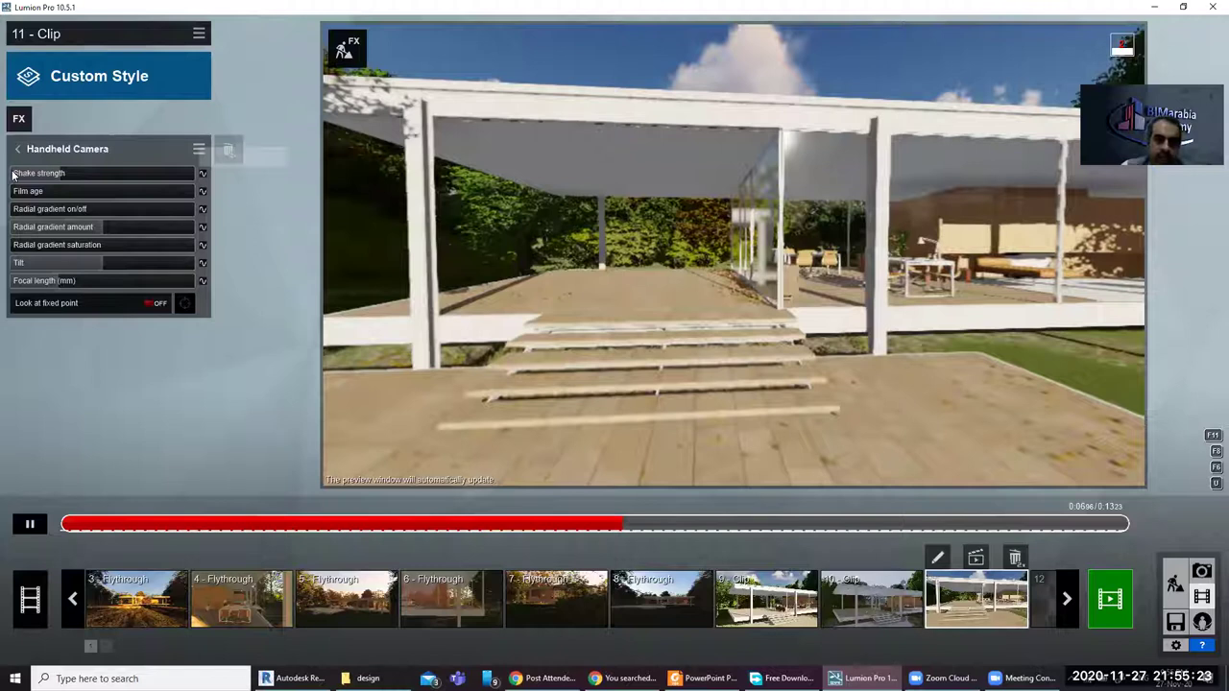
key("space")
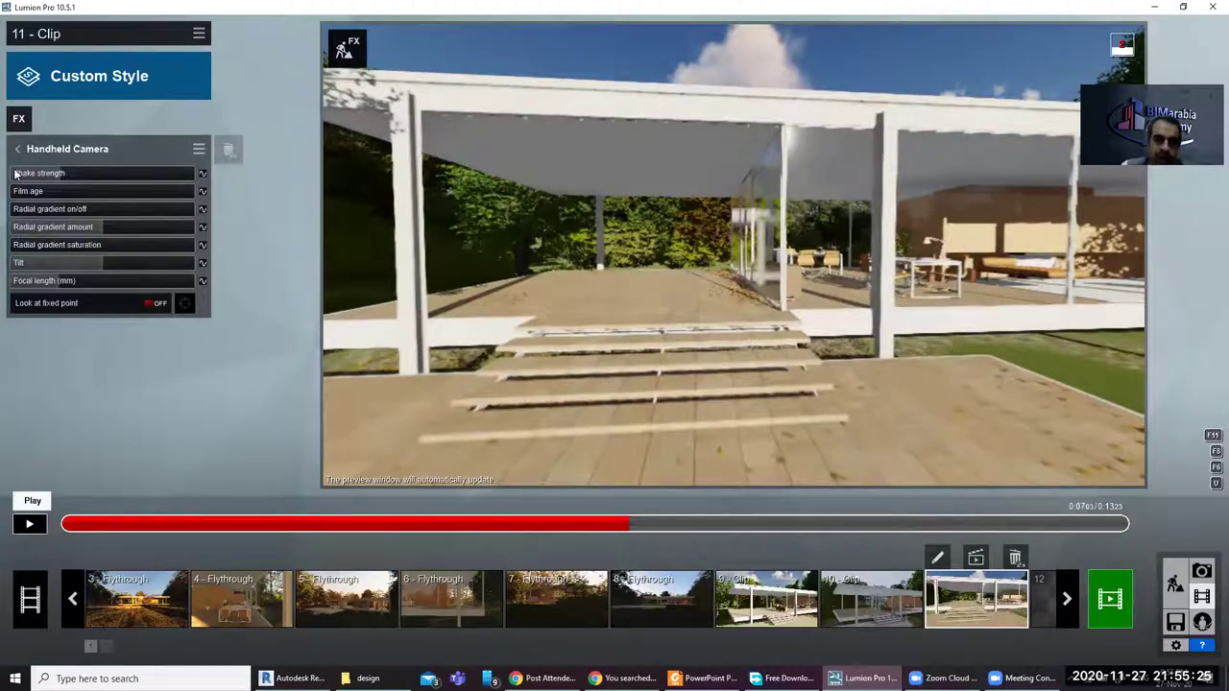
left_click(13, 174)
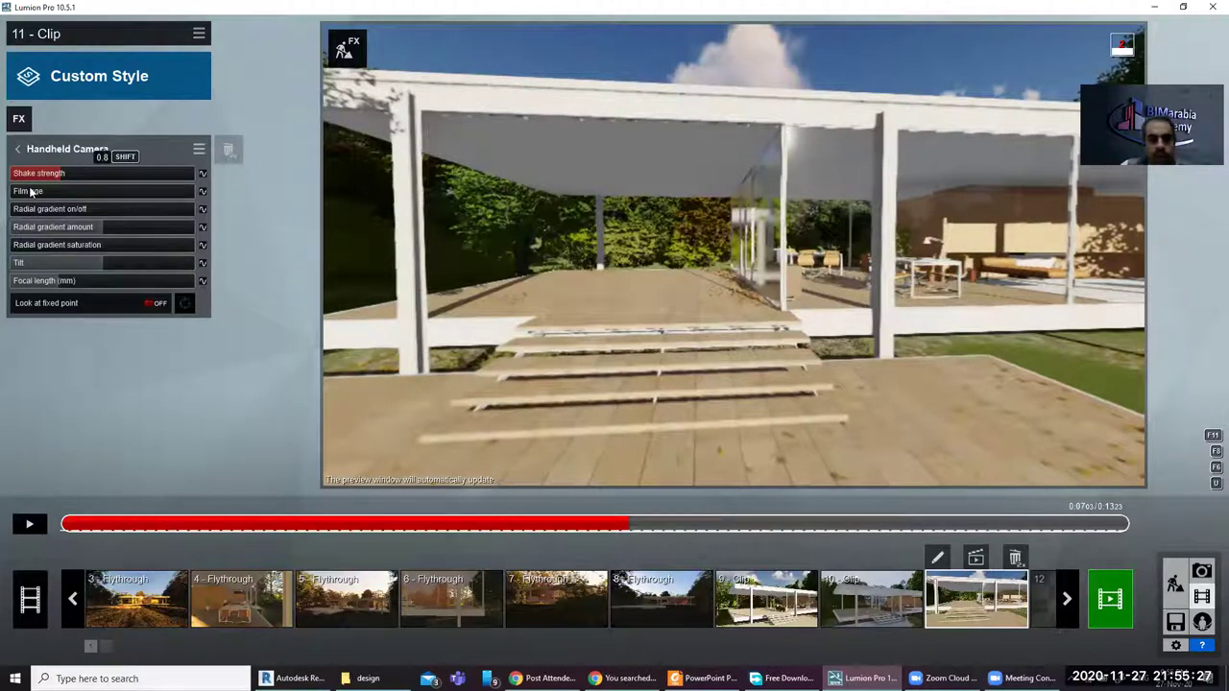
left_click_drag(173, 190, 205, 201)
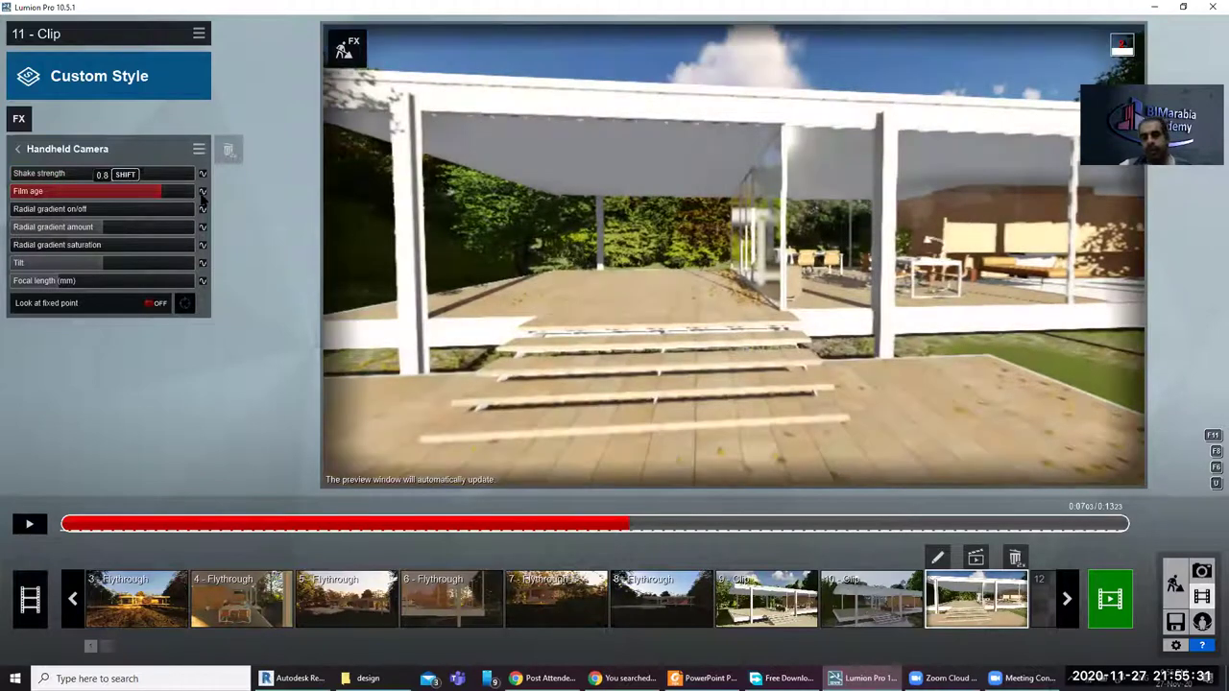
left_click_drag(378, 277, 373, 288)
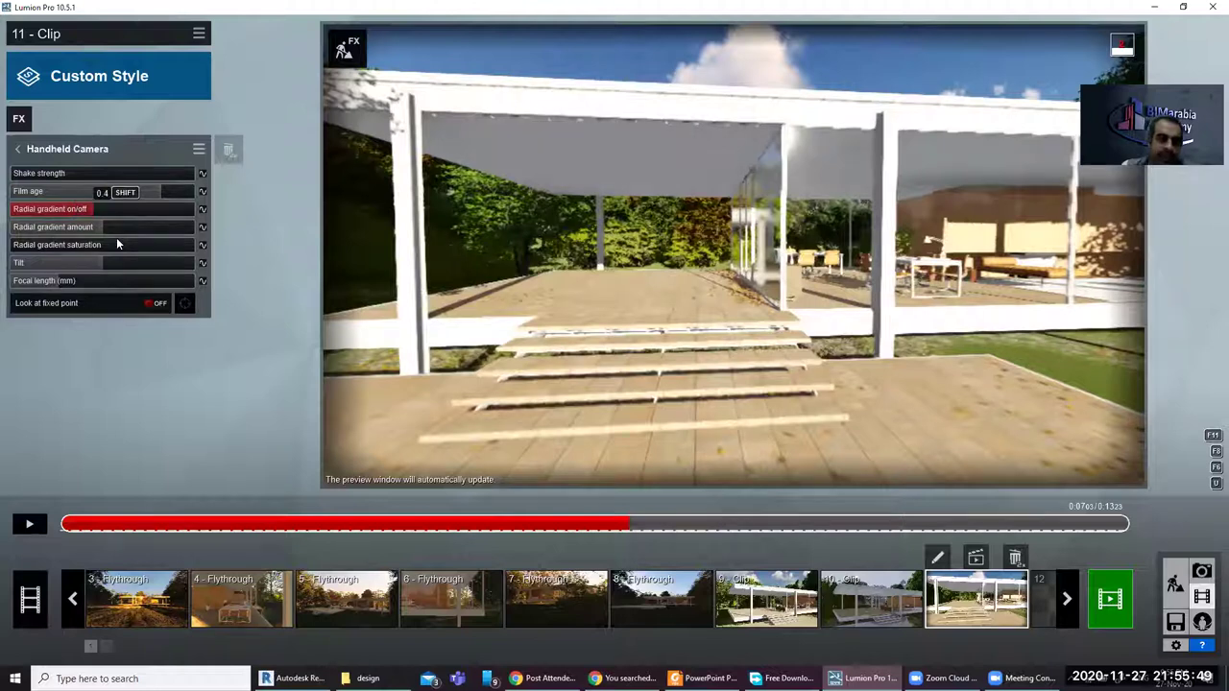
Step: Set the radial gradient to 0.1 and the camera tilt to 1.2°, then rewind to 0:00
left_click(186, 213)
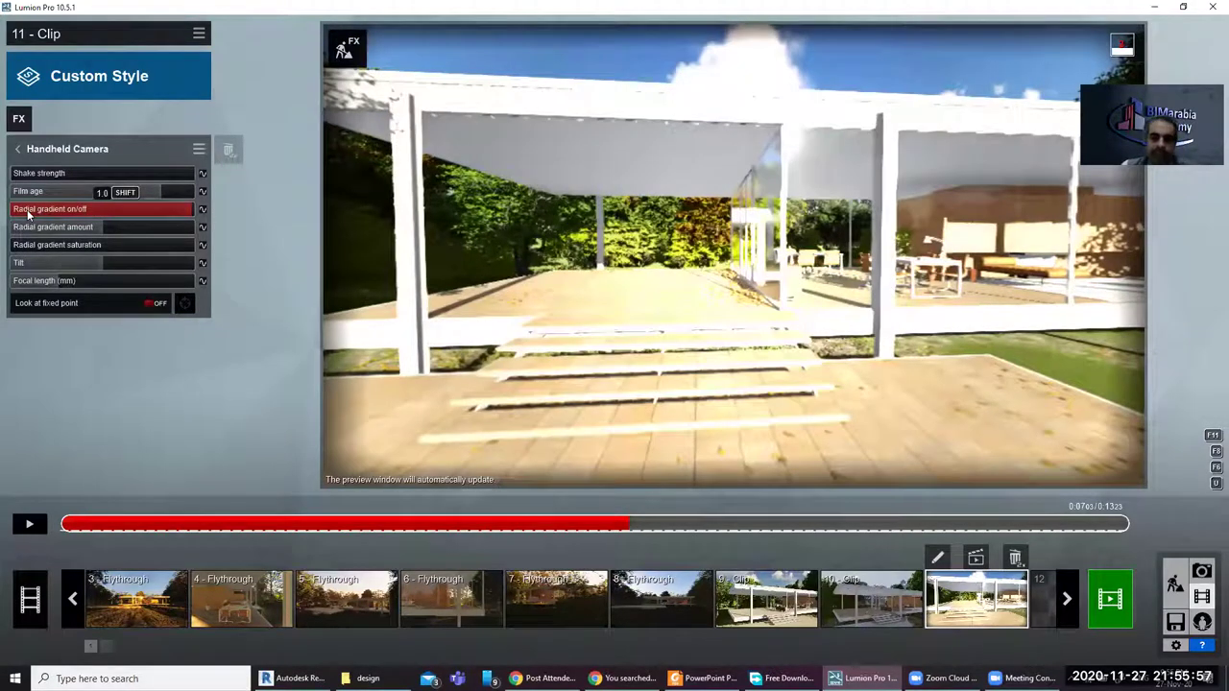
left_click(26, 213)
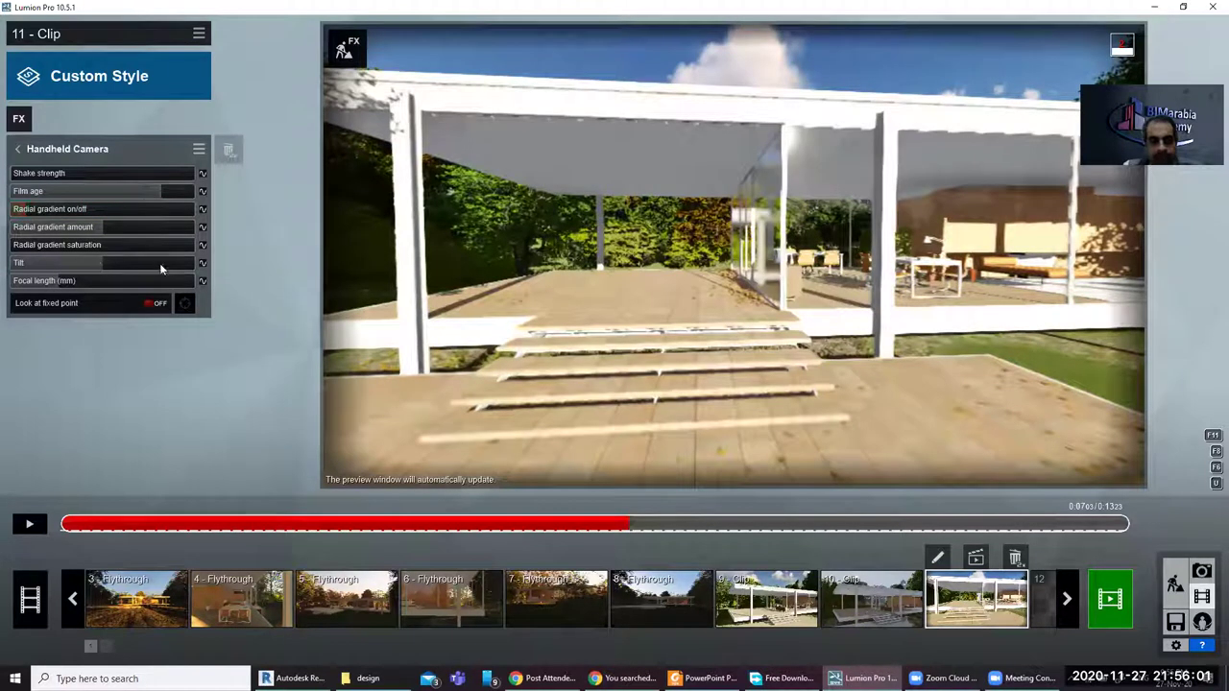
mouse_move(101, 263)
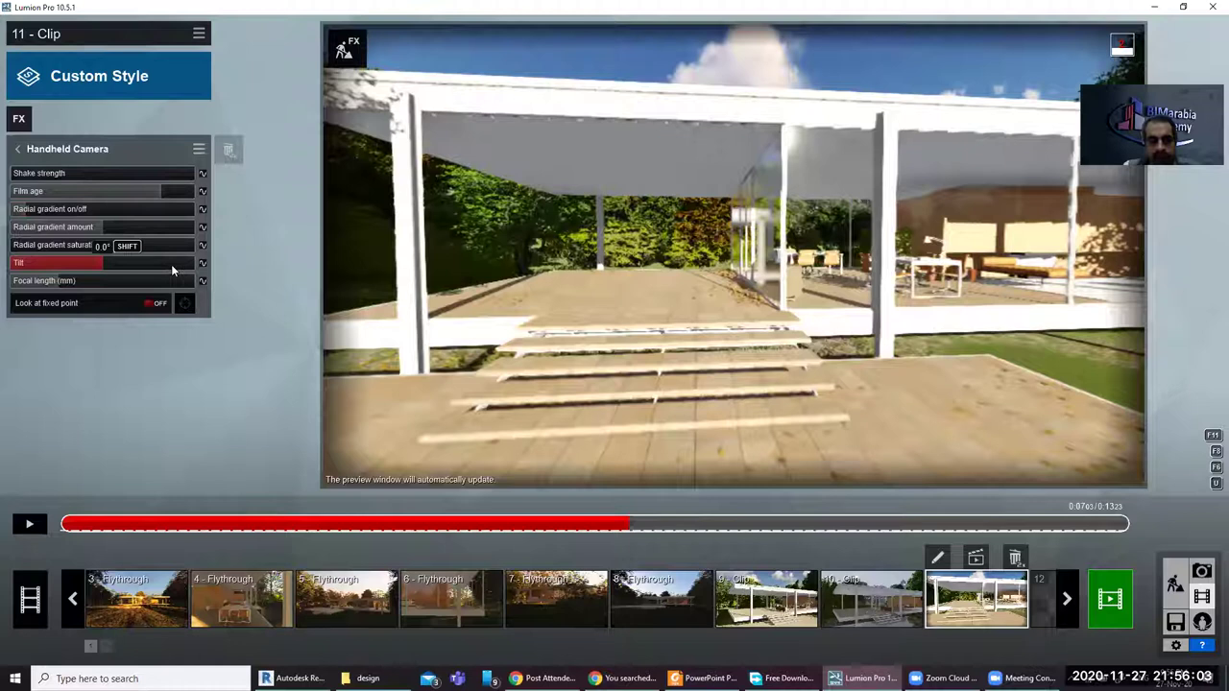
left_click(171, 264)
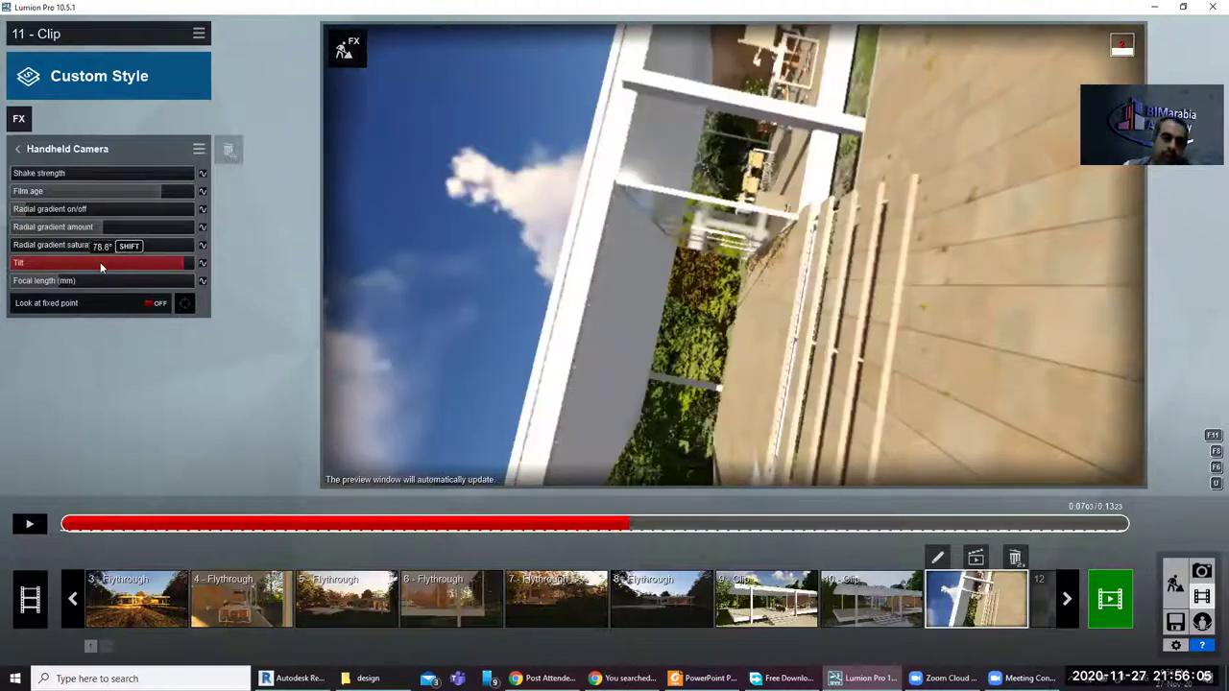
left_click(98, 262)
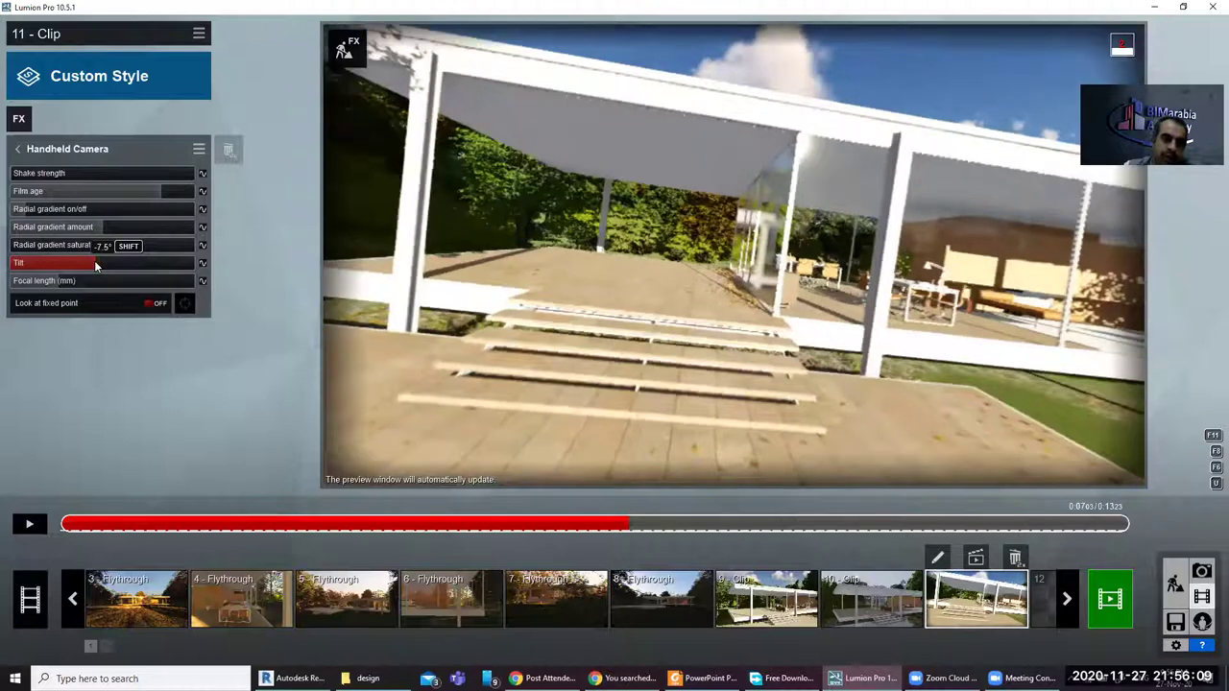
left_click(97, 262)
left_click(104, 263)
left_click(97, 263)
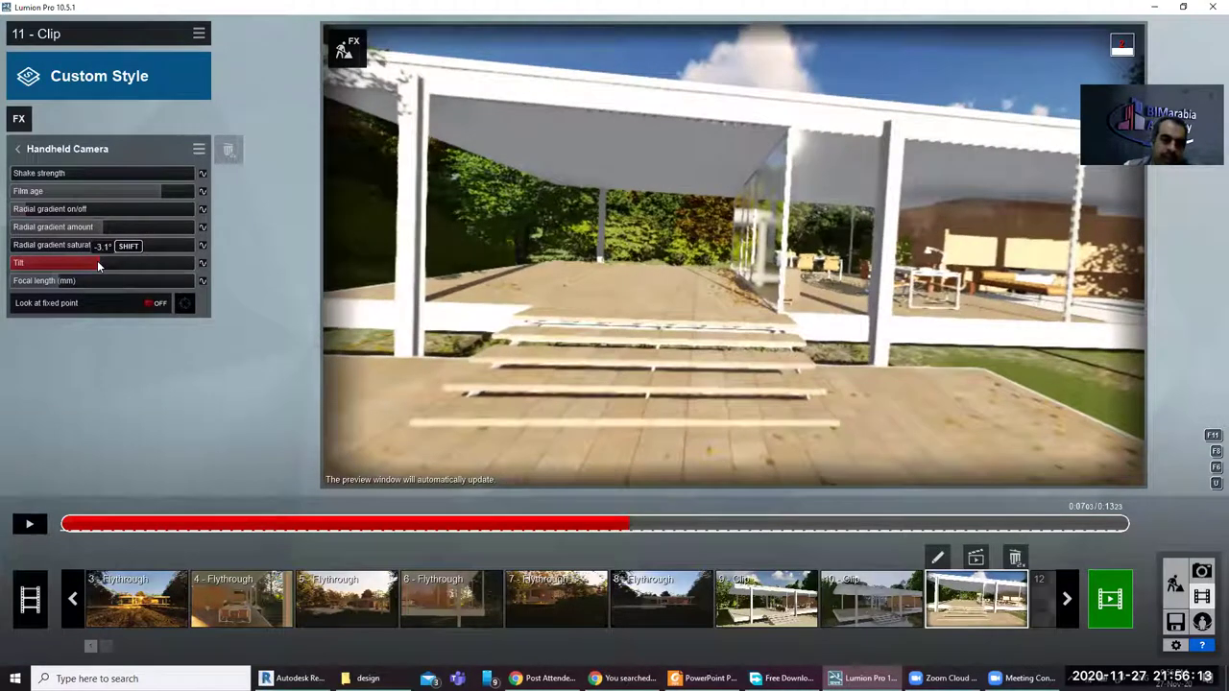
left_click(101, 263)
left_click(98, 264)
left_click(104, 263)
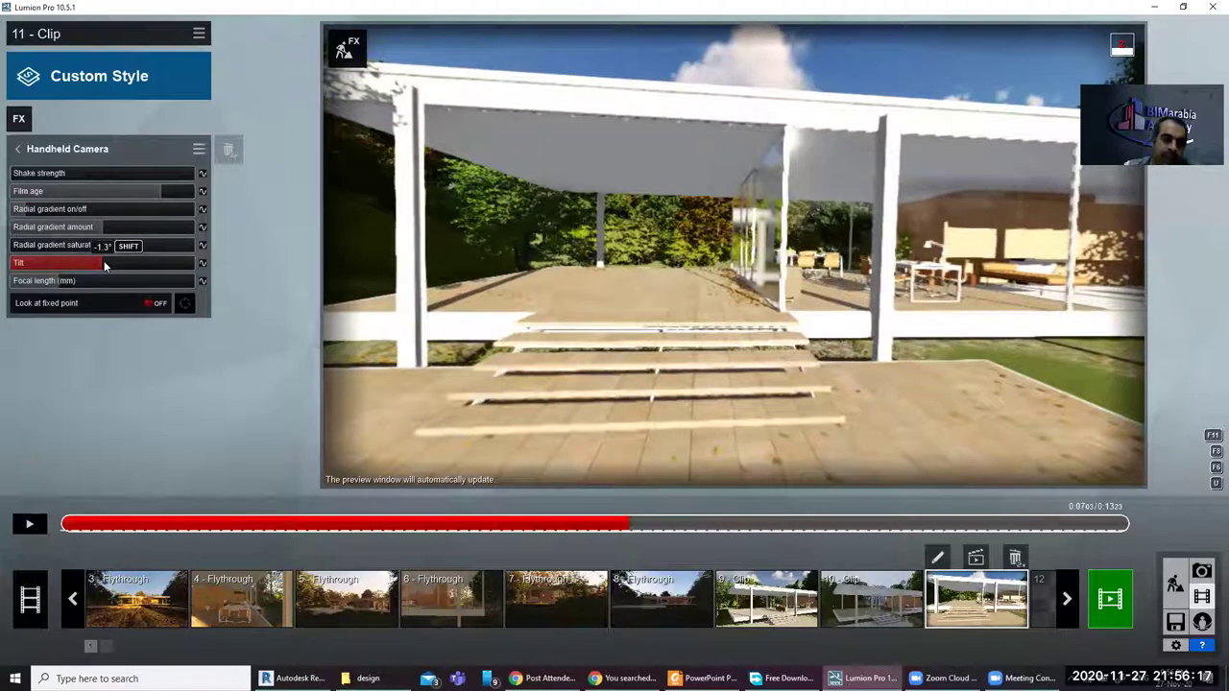
left_click(106, 263)
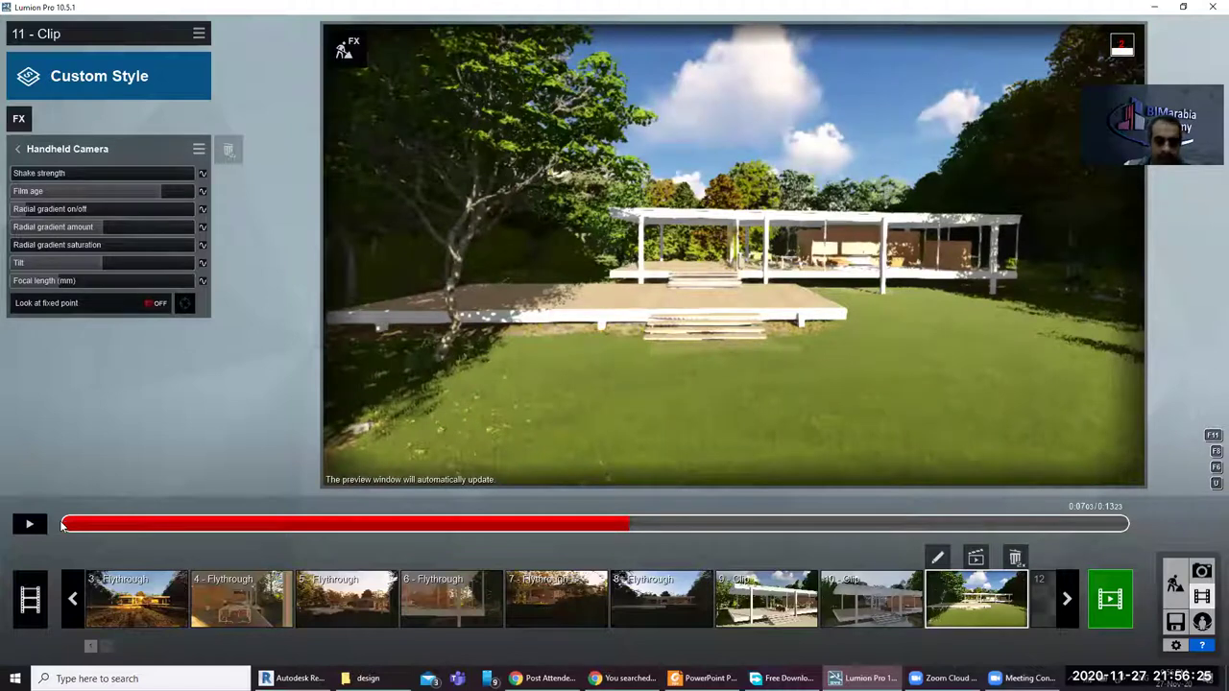
left_click_drag(126, 531, 4, 526)
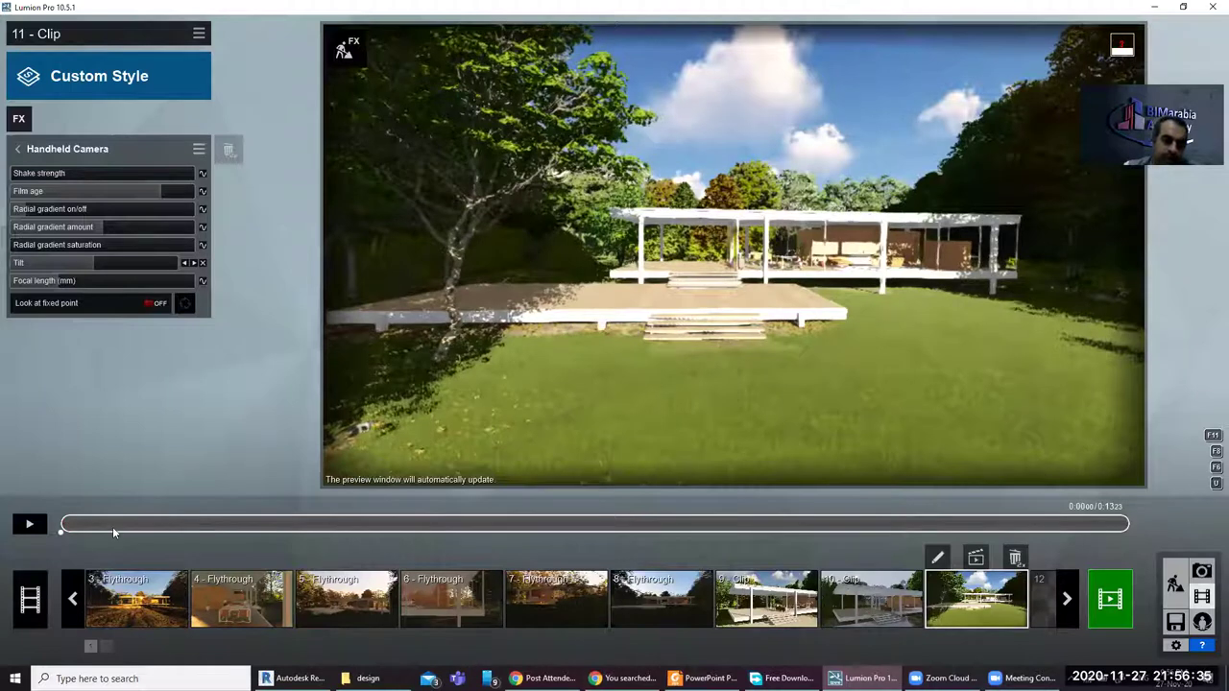
Step: Add a starting tilt keyframe at about -16.5° early in clip 11
left_click(112, 526)
left_click(201, 526)
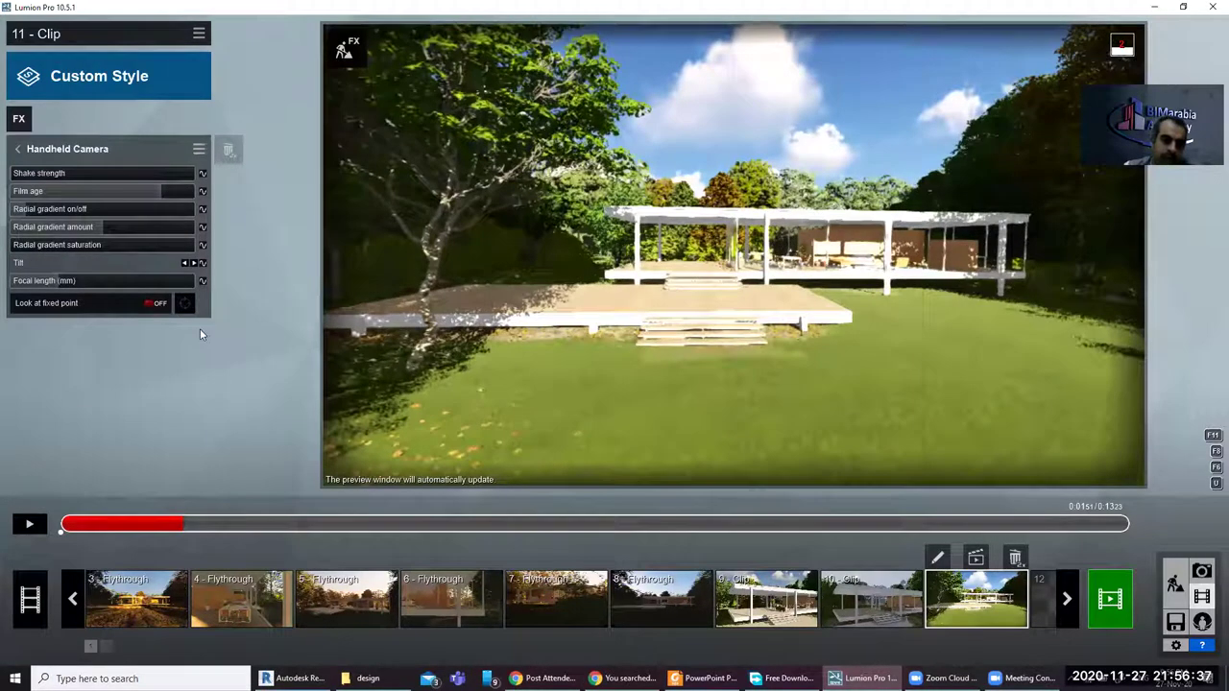
left_click_drag(144, 263, 106, 263)
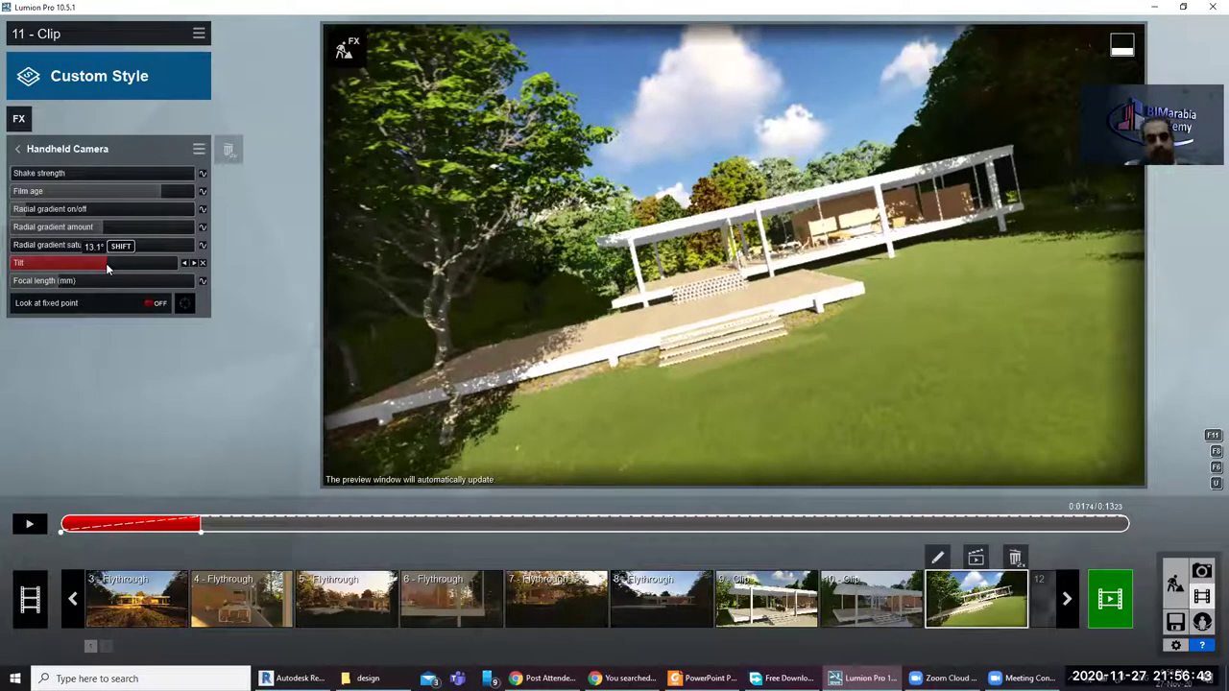
left_click(349, 524)
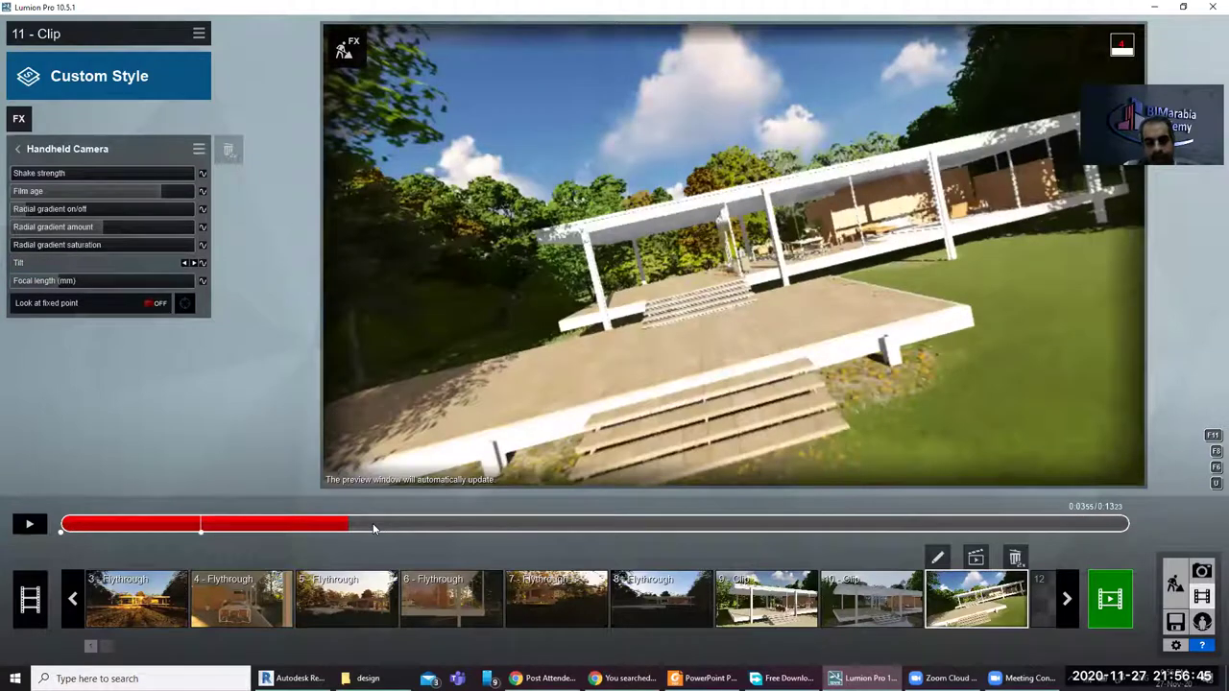
left_click(371, 523)
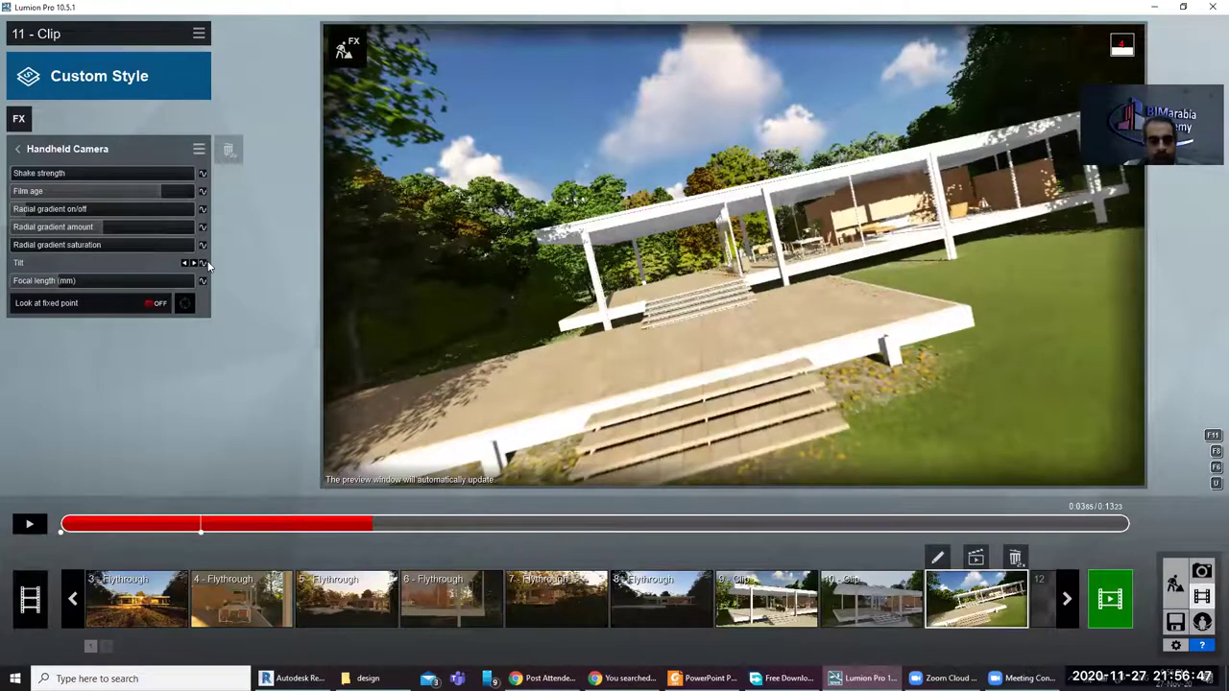
left_click(202, 262)
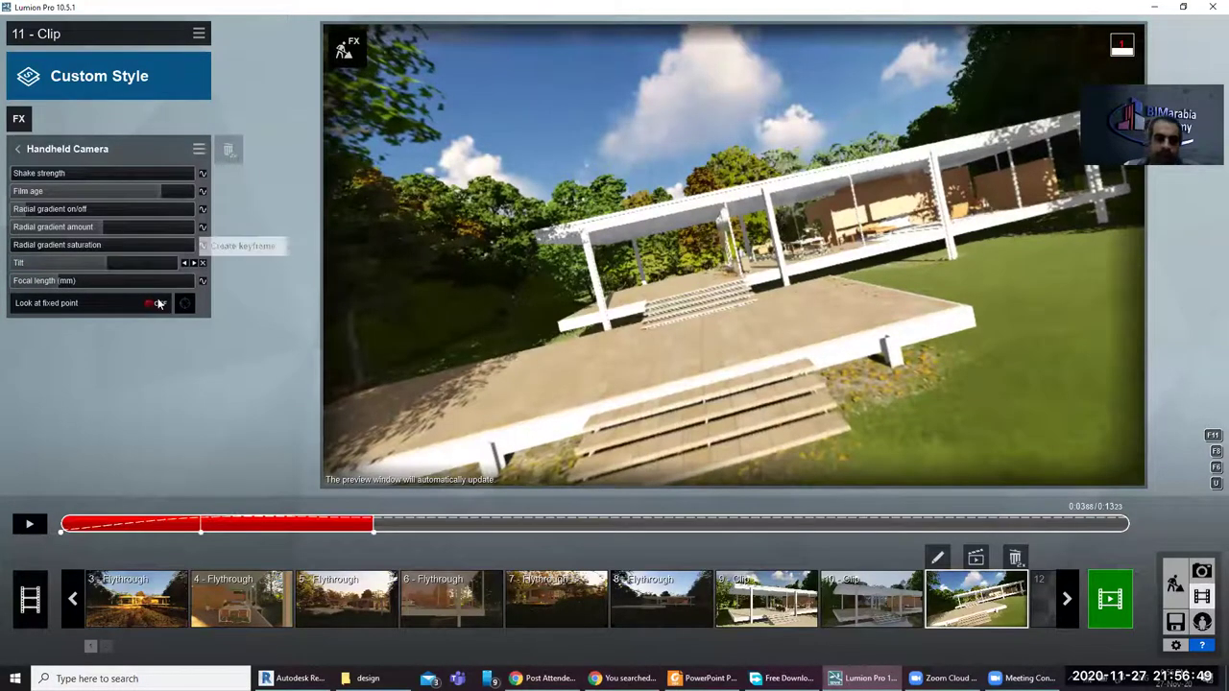
left_click_drag(100, 263, 71, 267)
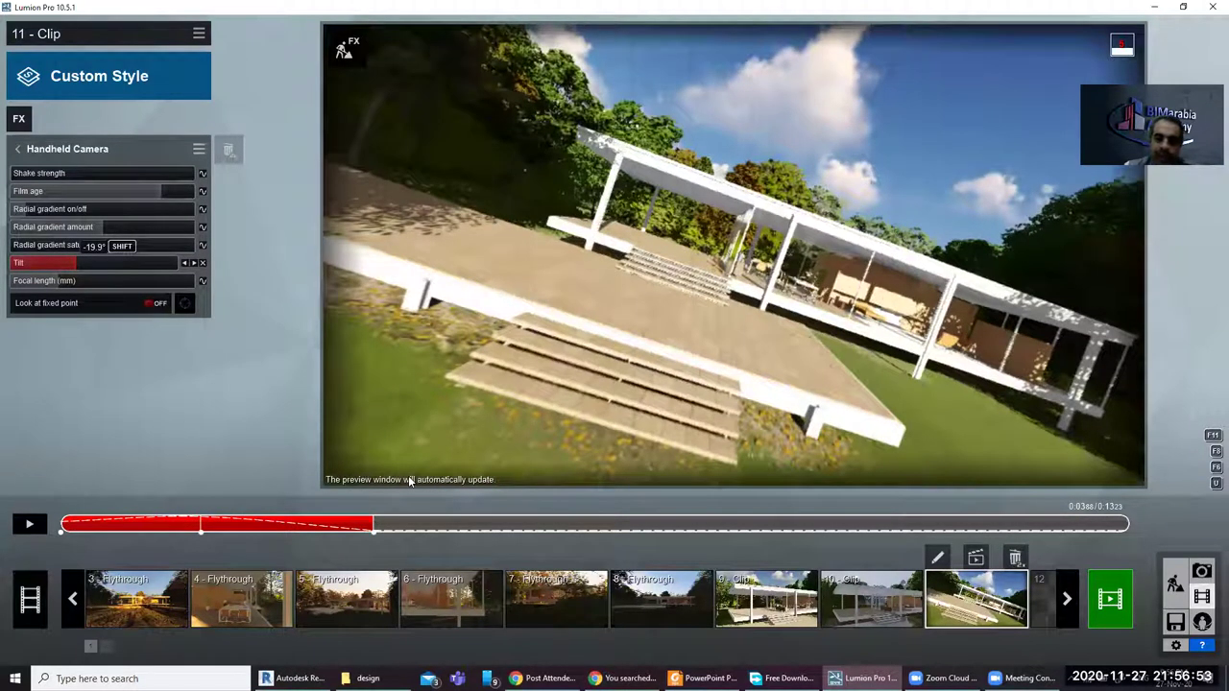
Step: At 0:08, tilt to -18.5° and keyframe the focal length near 25.3mm
left_click(742, 524)
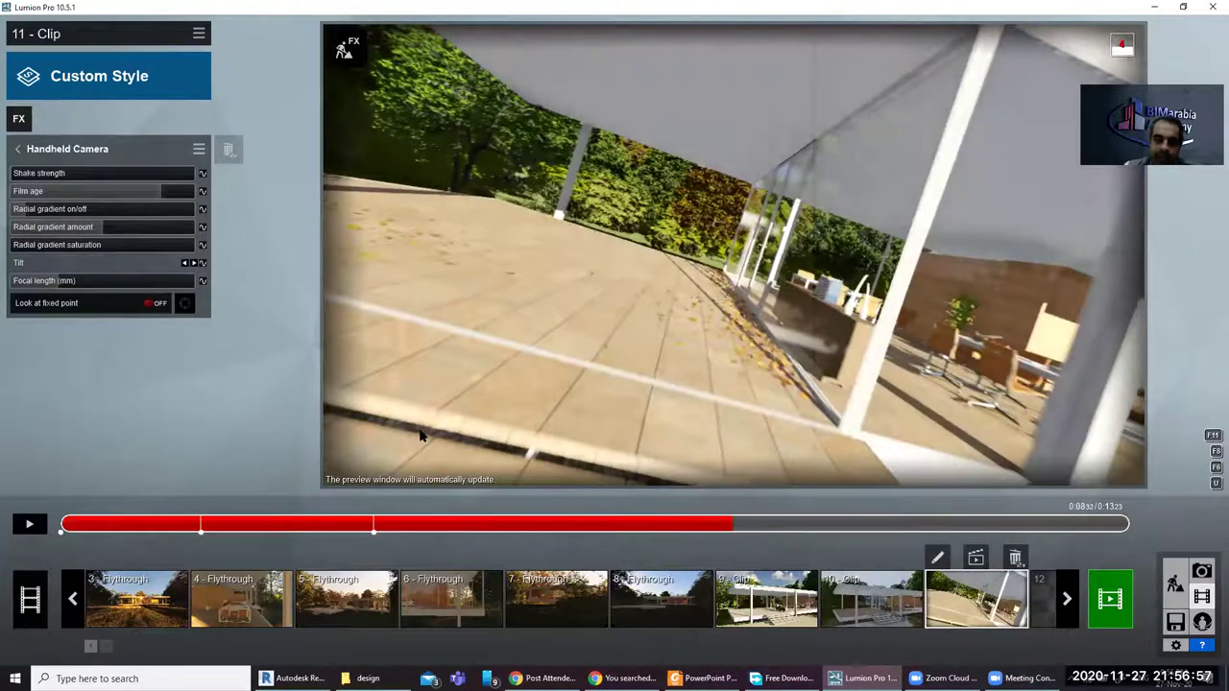
mouse_move(92, 263)
left_mouse_down()
mouse_move(93, 288)
mouse_move(44, 283)
left_mouse_up()
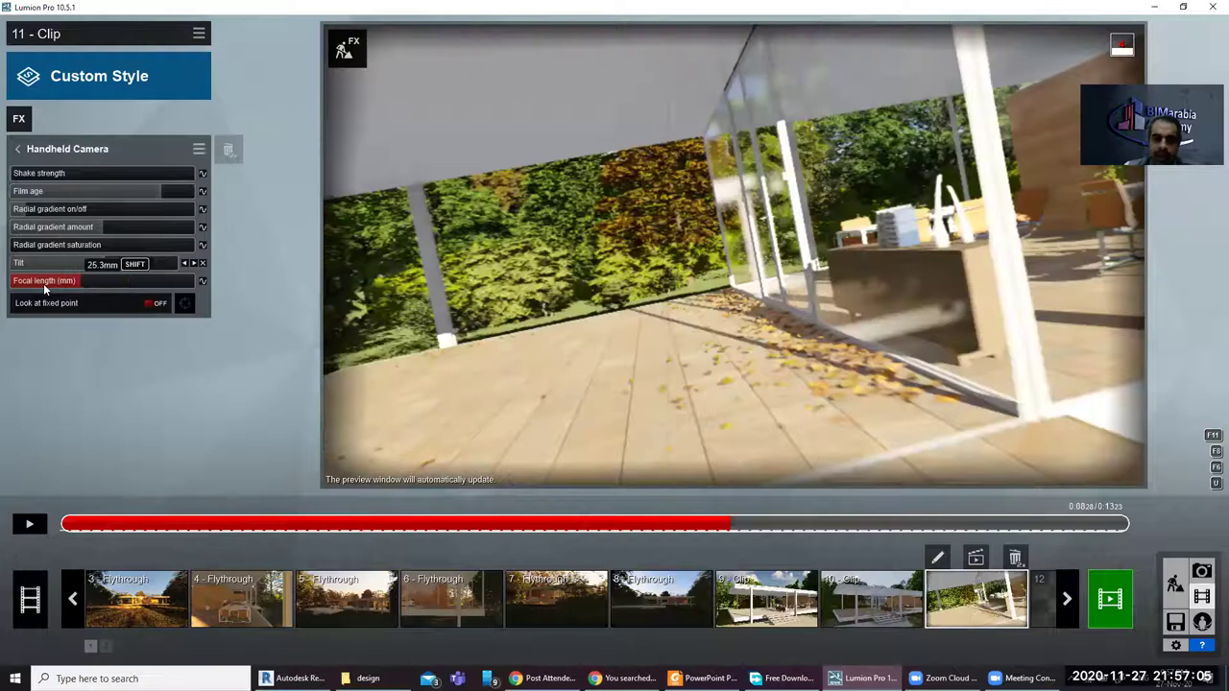
left_click(202, 280)
left_click(61, 524)
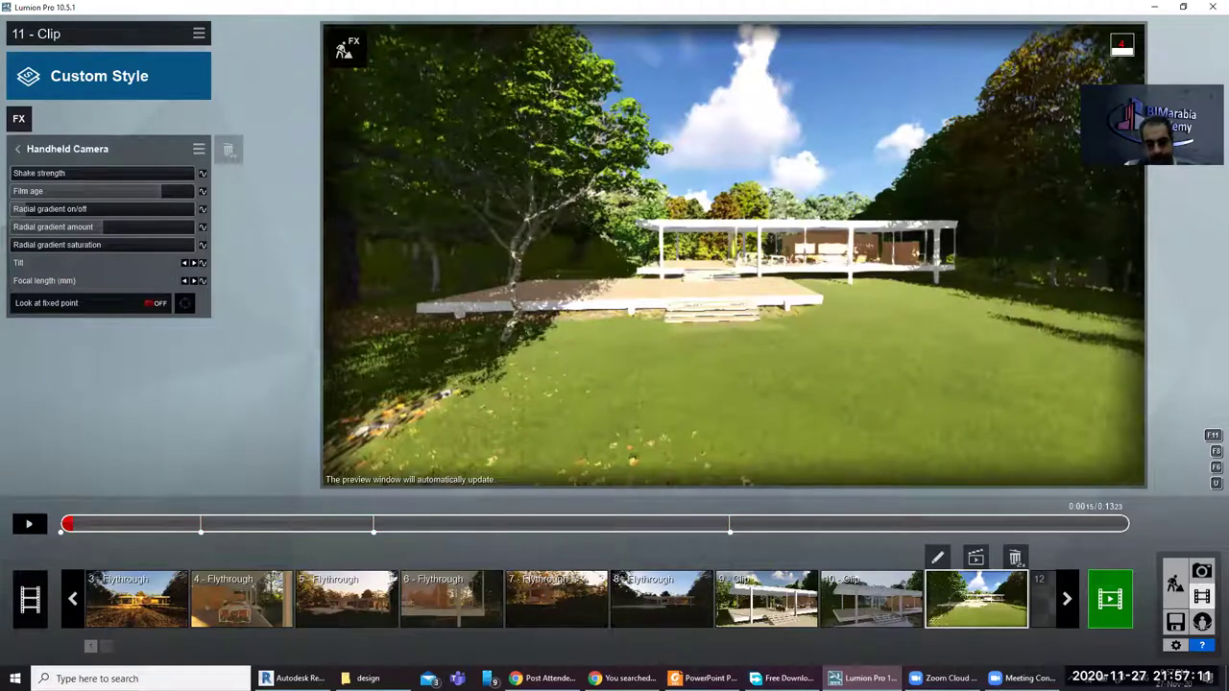
Step: Play clip 11 to review its strongly canted Handheld Camera tilt, then switch to Revit
left_click(29, 524)
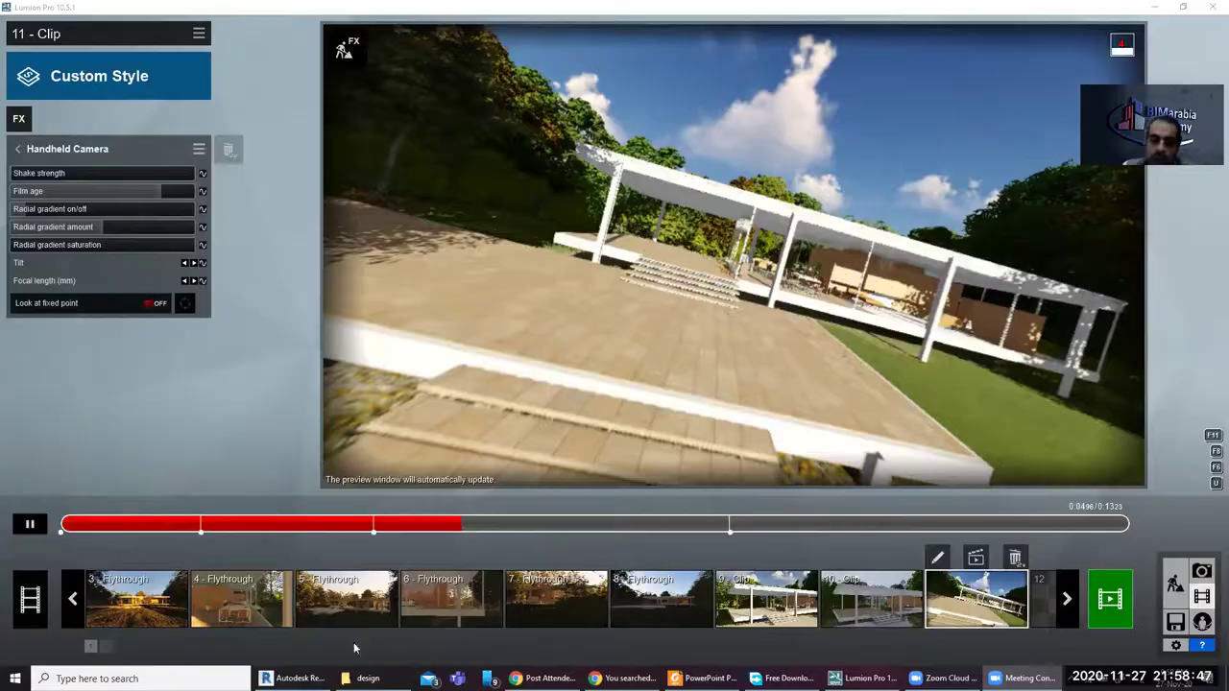
left_click(293, 678)
Step: Look over the Twinmotion 2020 and Enscape ribbon tabs in Revit, then return to Lumion
left_click(812, 33)
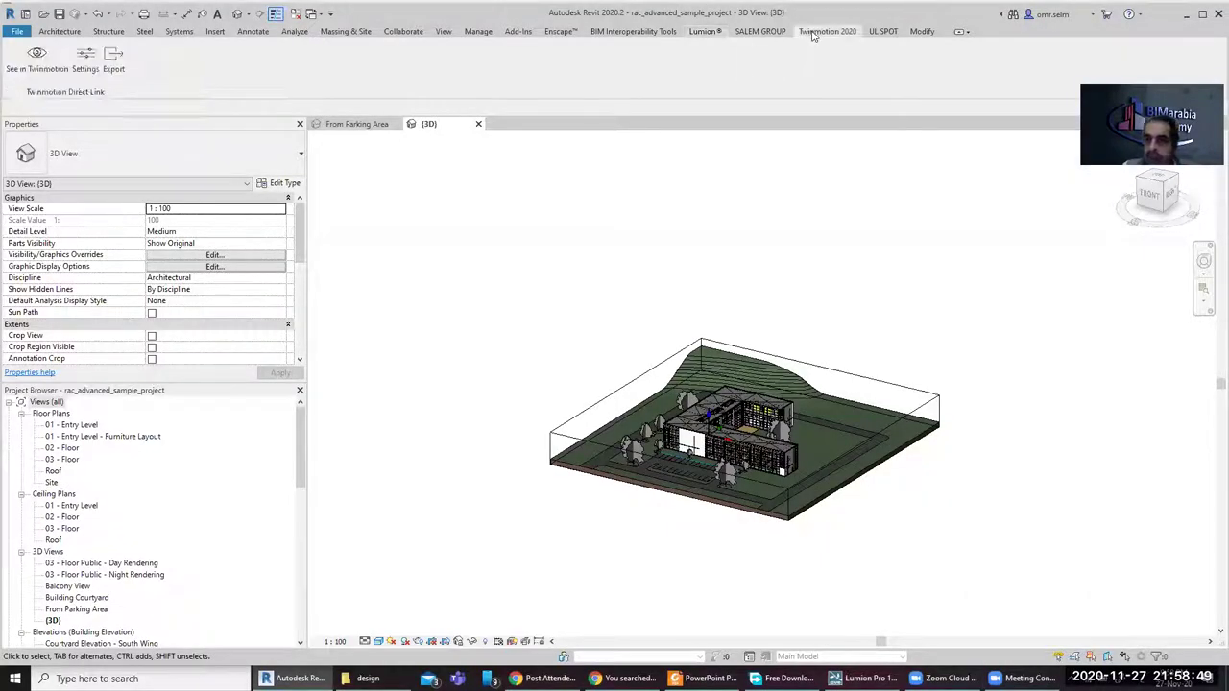
left_click(559, 30)
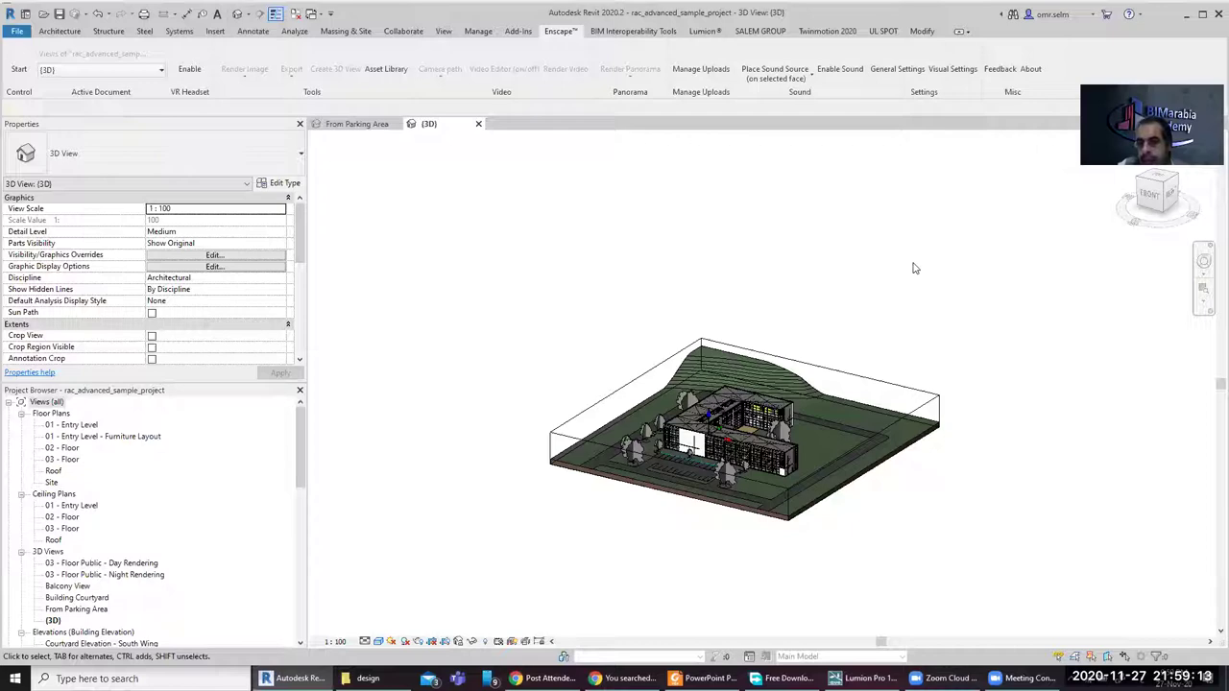
left_click(862, 679)
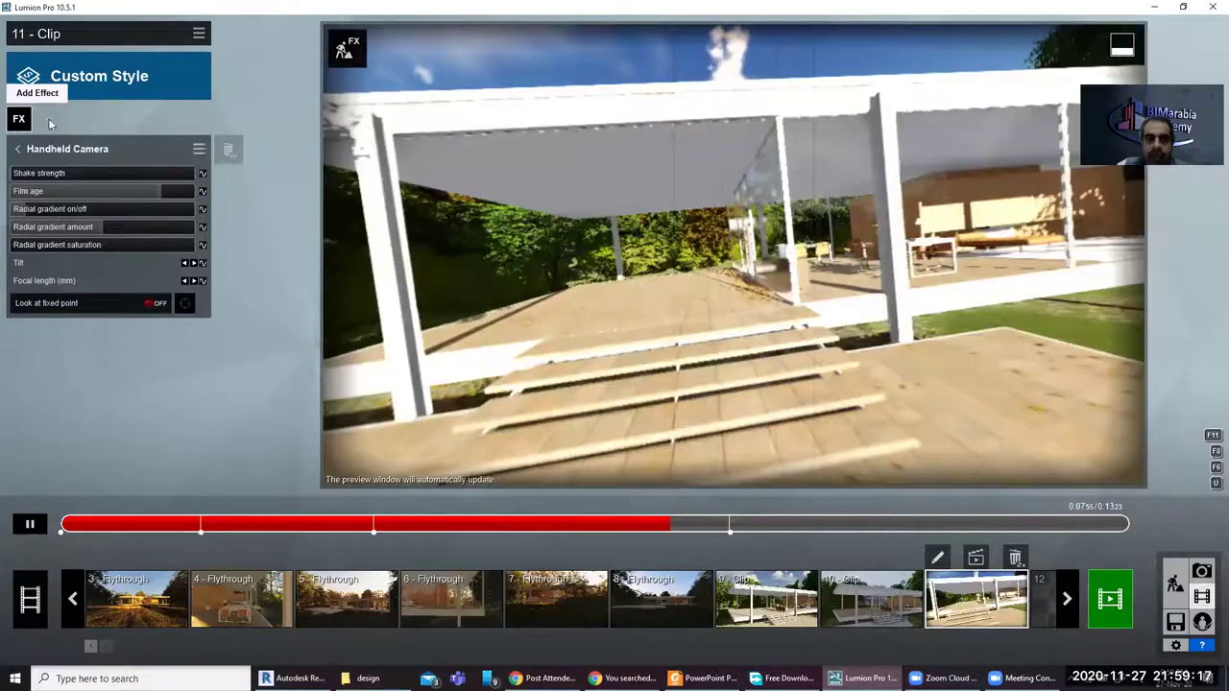
Step: Add a Sky Drop animation effect to clip 11, choosing interior chairs and shelving to drop in
left_click(19, 119)
left_click(370, 309)
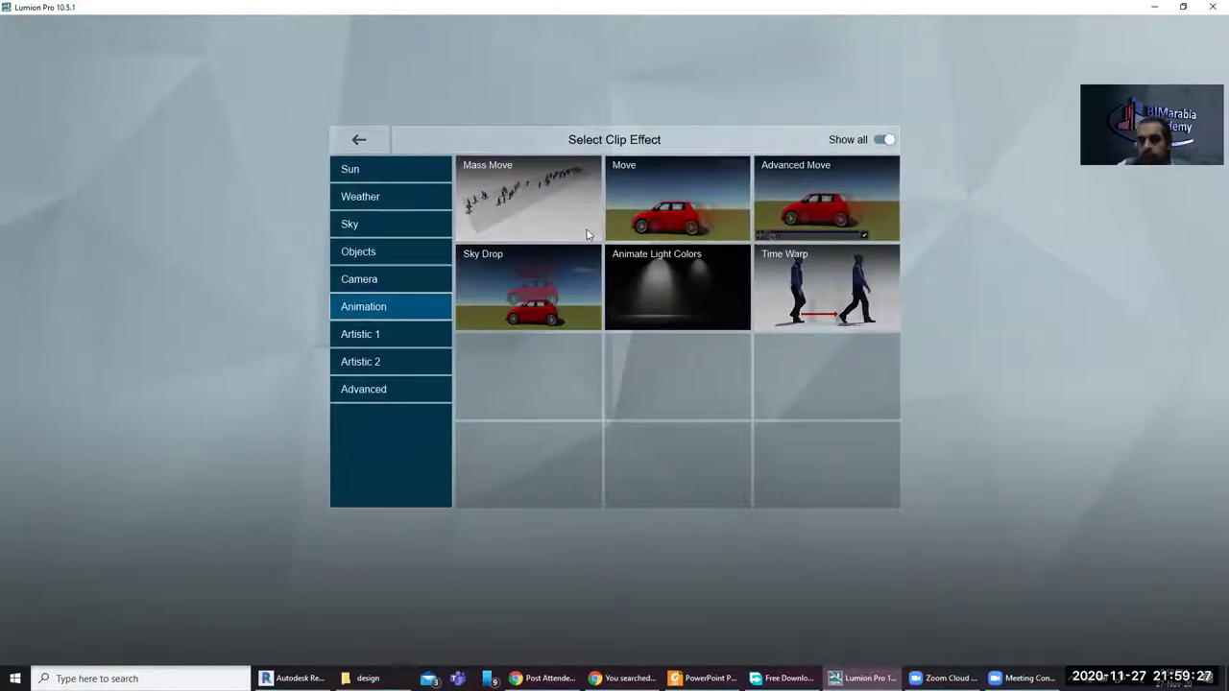
left_click(515, 292)
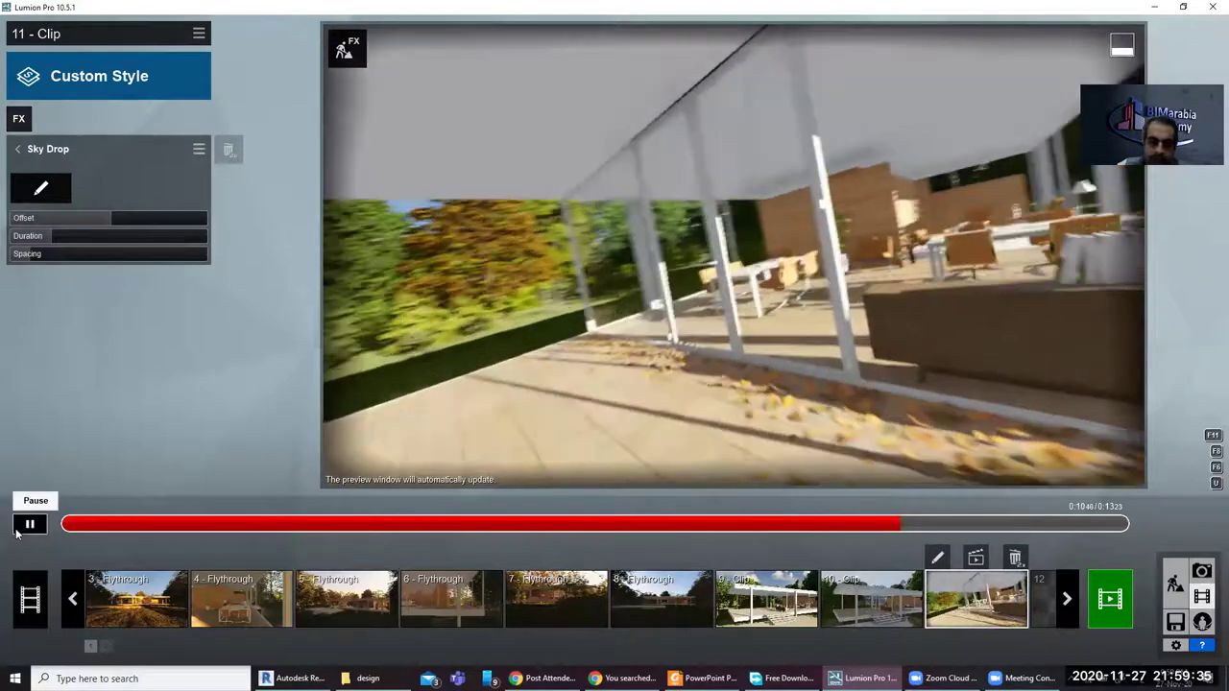
left_click(29, 524)
left_click(627, 291)
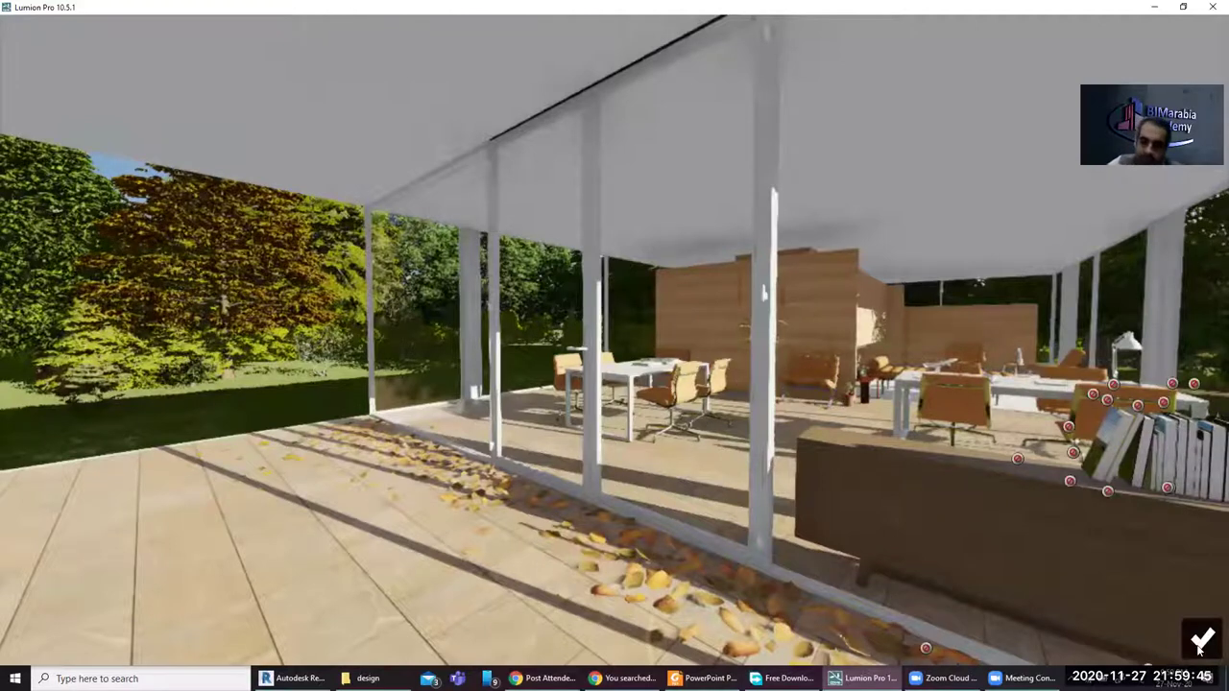
key("Escape")
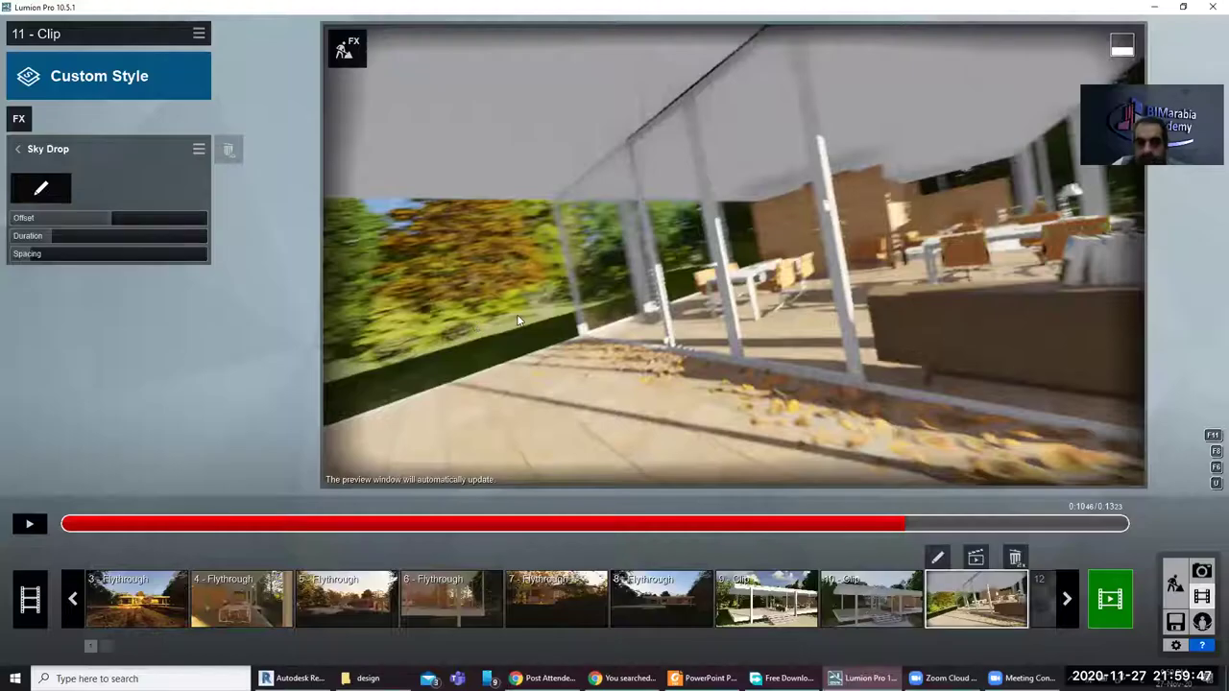
Step: Add the Blueprint effect from the Artistic 2 category to clip 11
left_click(18, 150)
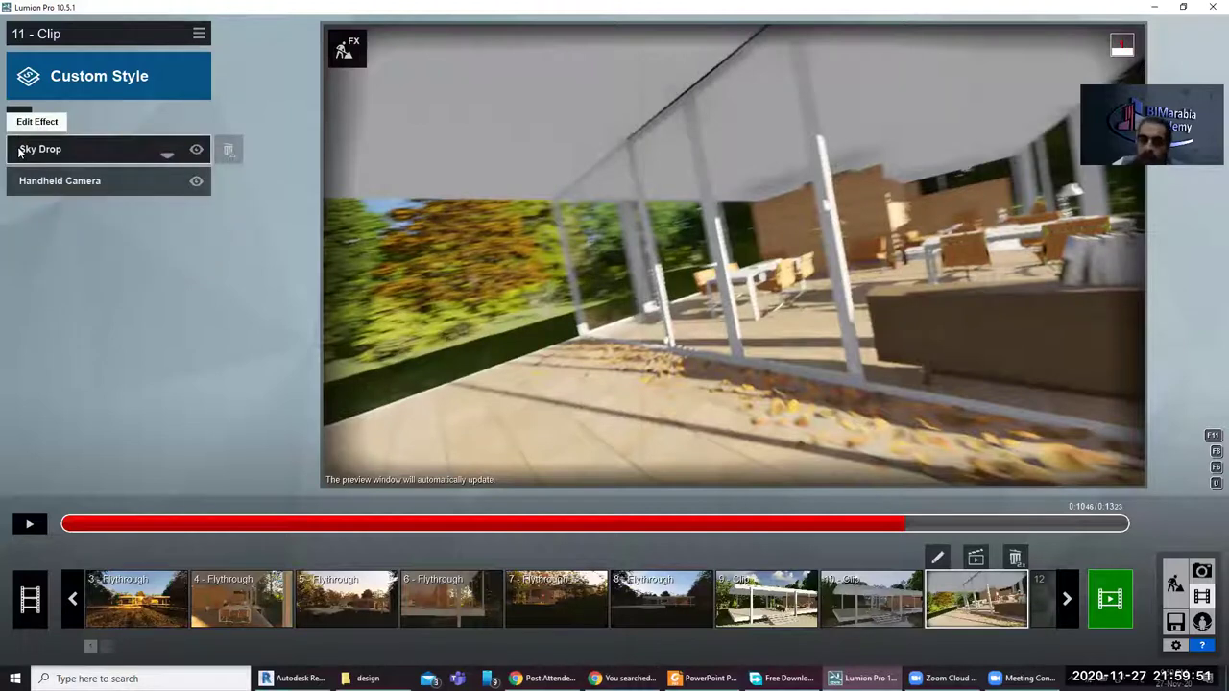
left_click(18, 118)
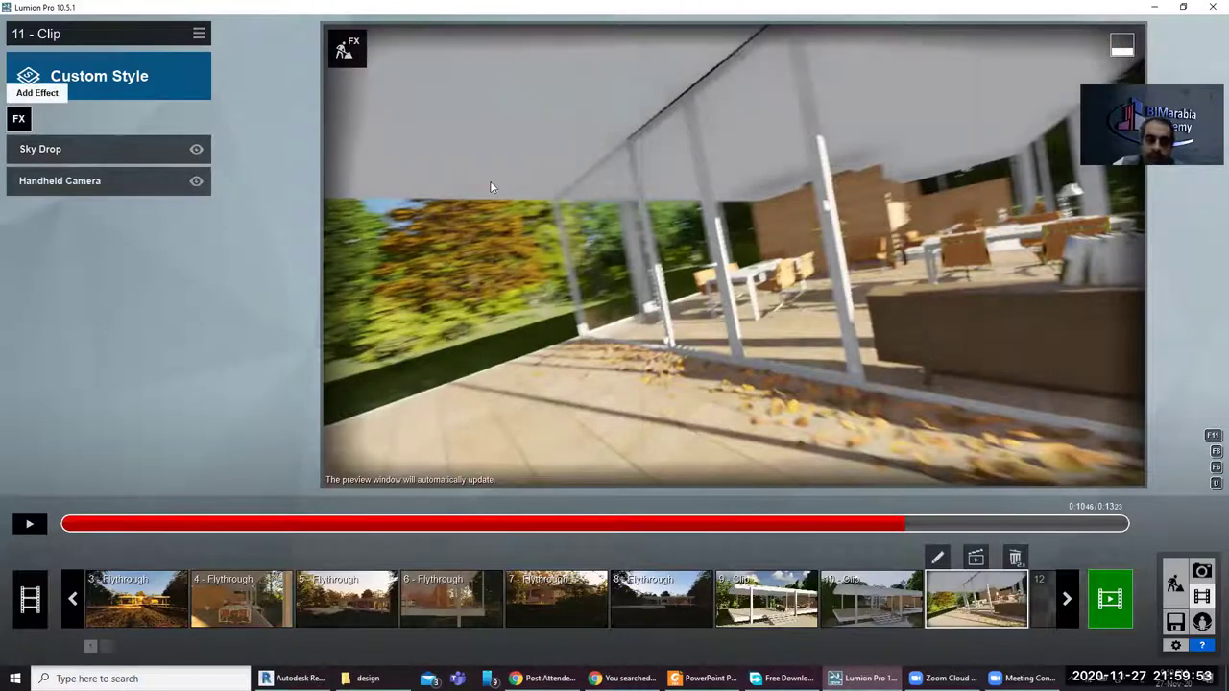
left_click(364, 390)
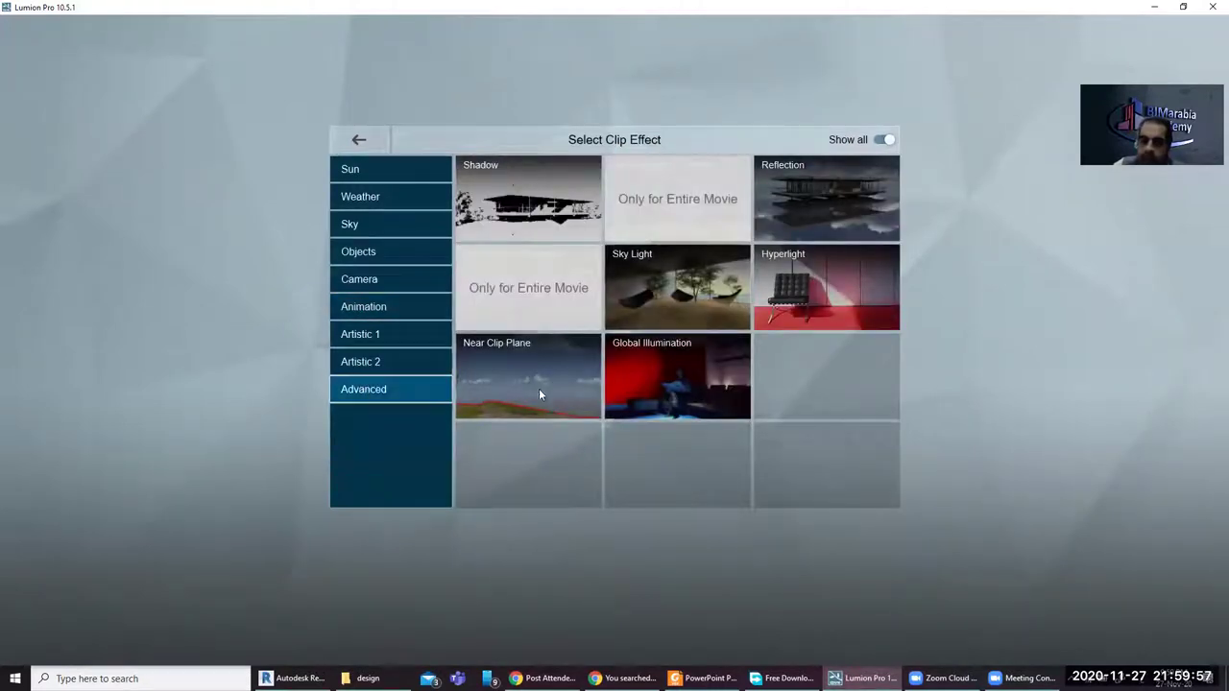
left_click(389, 363)
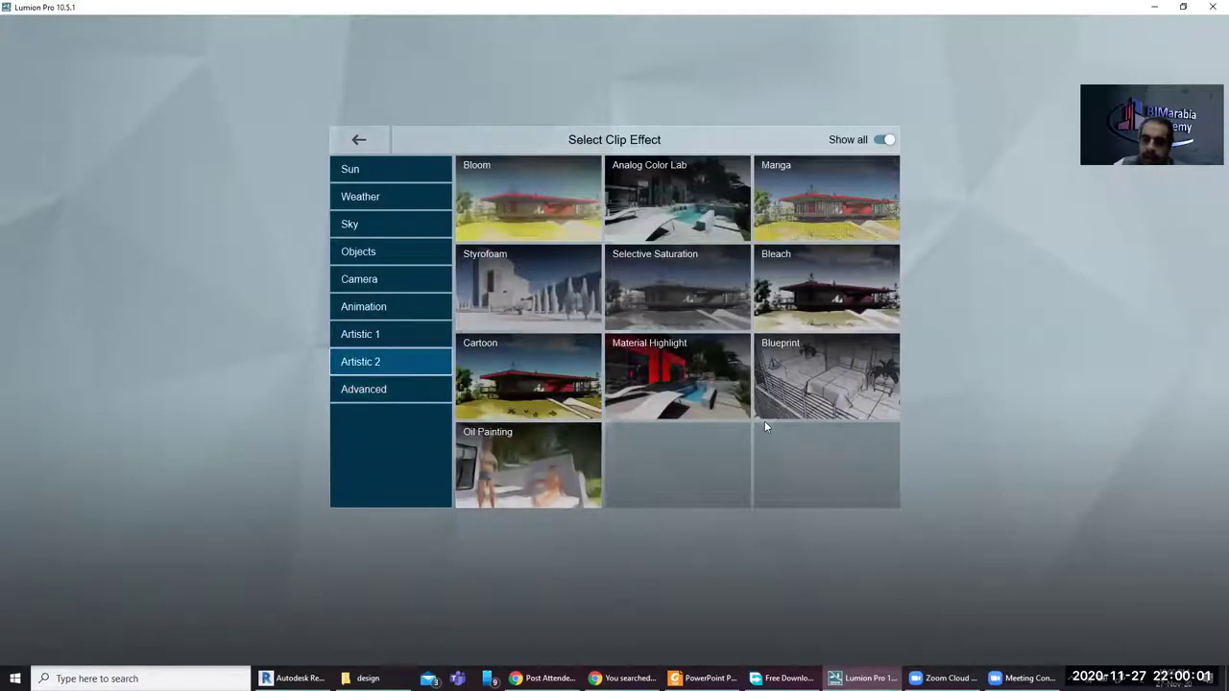
left_click(888, 408)
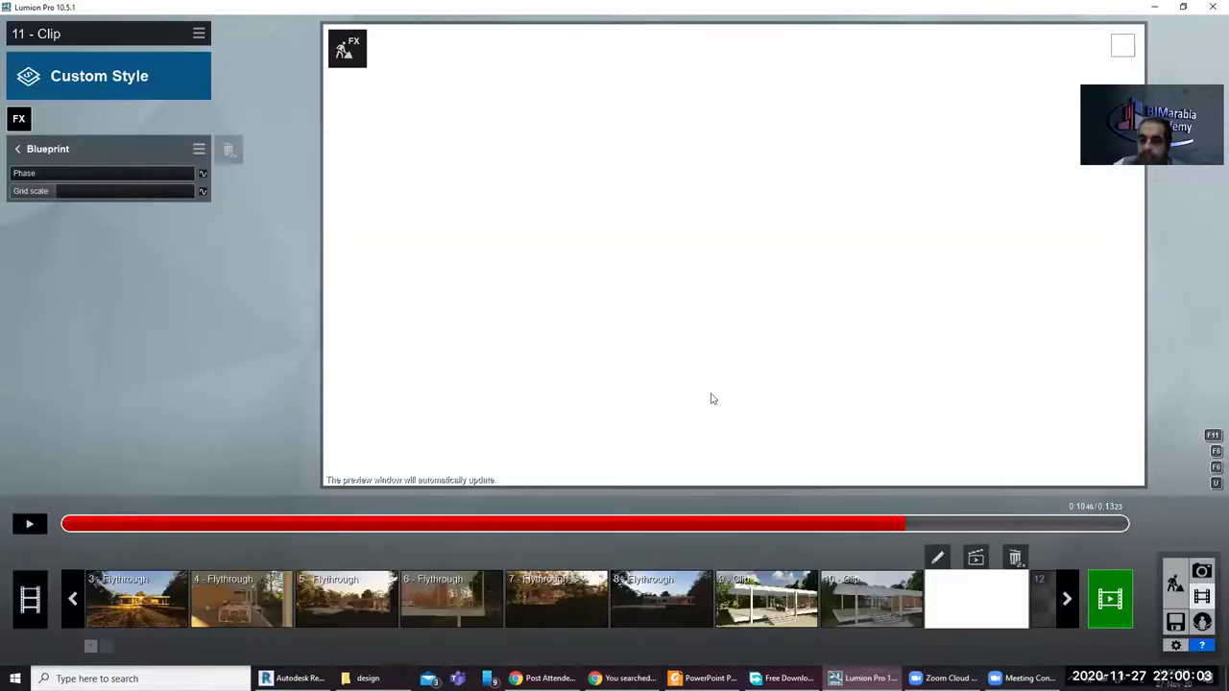
Step: Play the clip while trying Blueprint Phase values of 0.4 and about 0.6
left_click(35, 526)
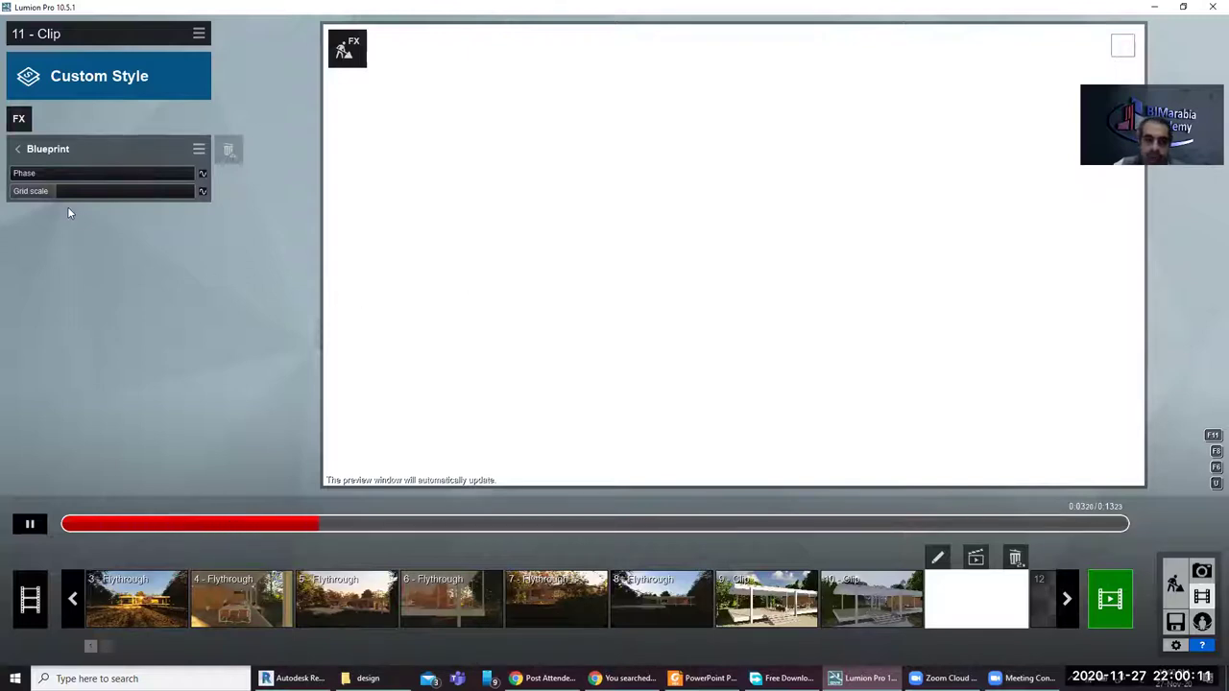
left_click_drag(43, 173, 105, 178)
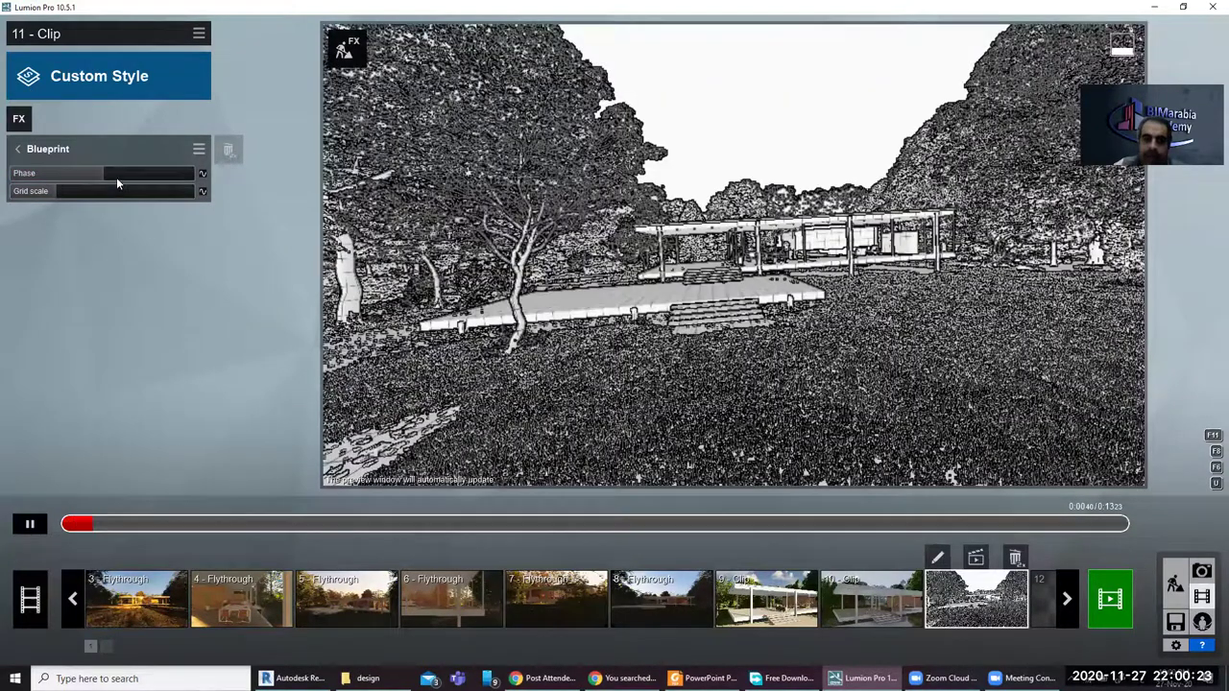
mouse_move(113, 175)
left_mouse_down()
mouse_move(169, 177)
mouse_move(8, 177)
left_mouse_up()
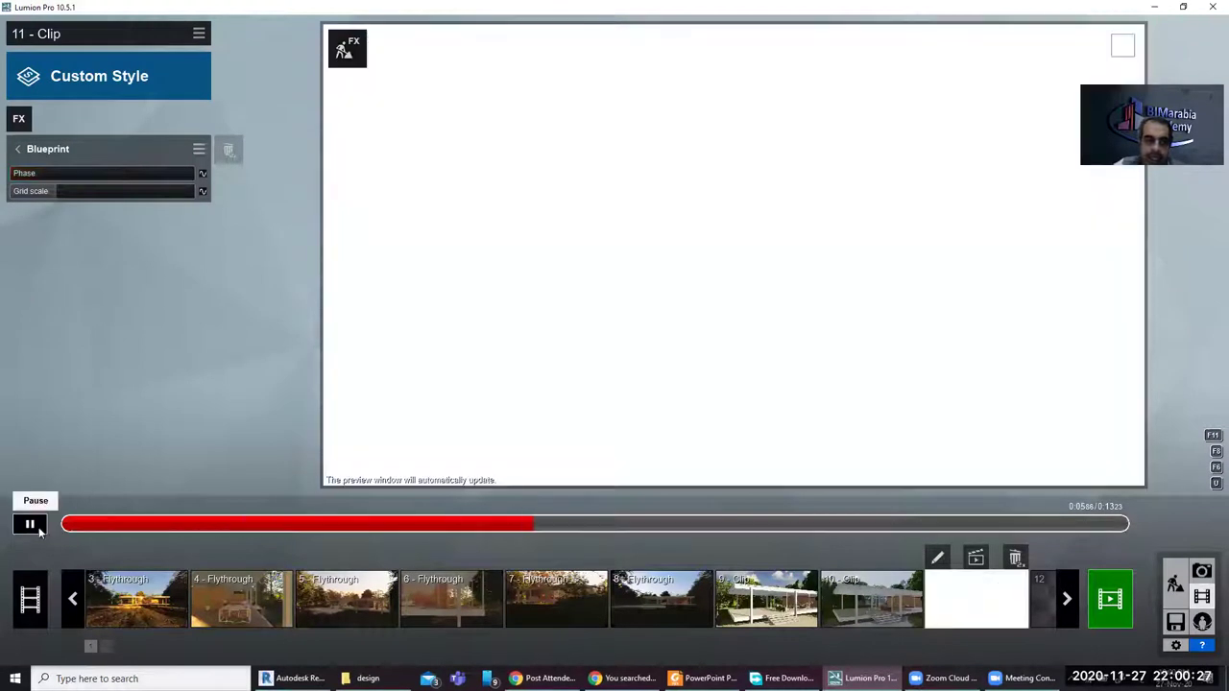
Step: Keyframe Blueprint Phase at the clip start and at 1.0 at the end, then play the transition
left_click(29, 524)
left_click(63, 524)
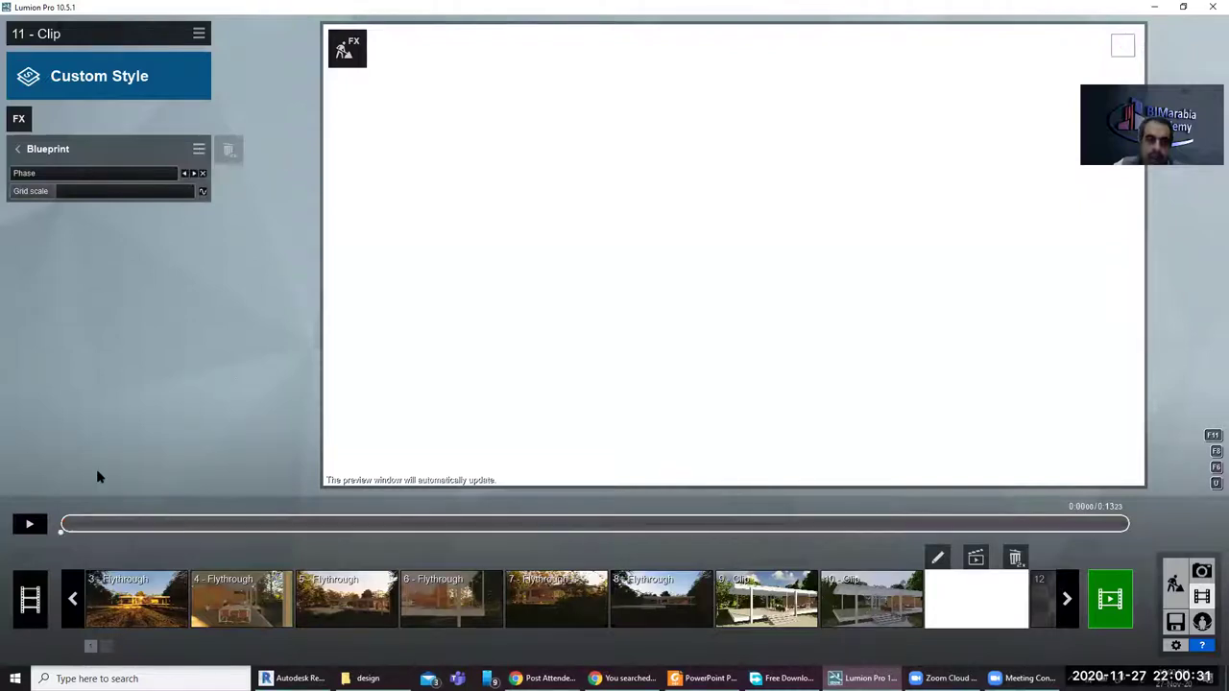
left_click_drag(89, 526, 1129, 527)
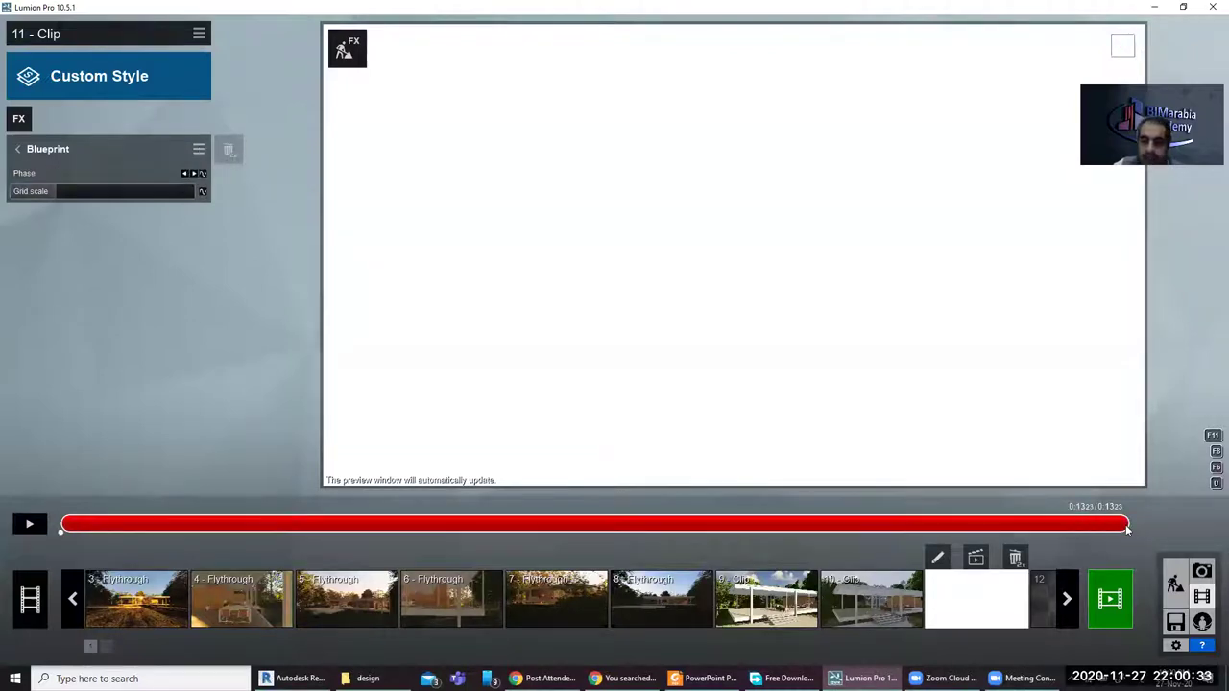
left_click(202, 174)
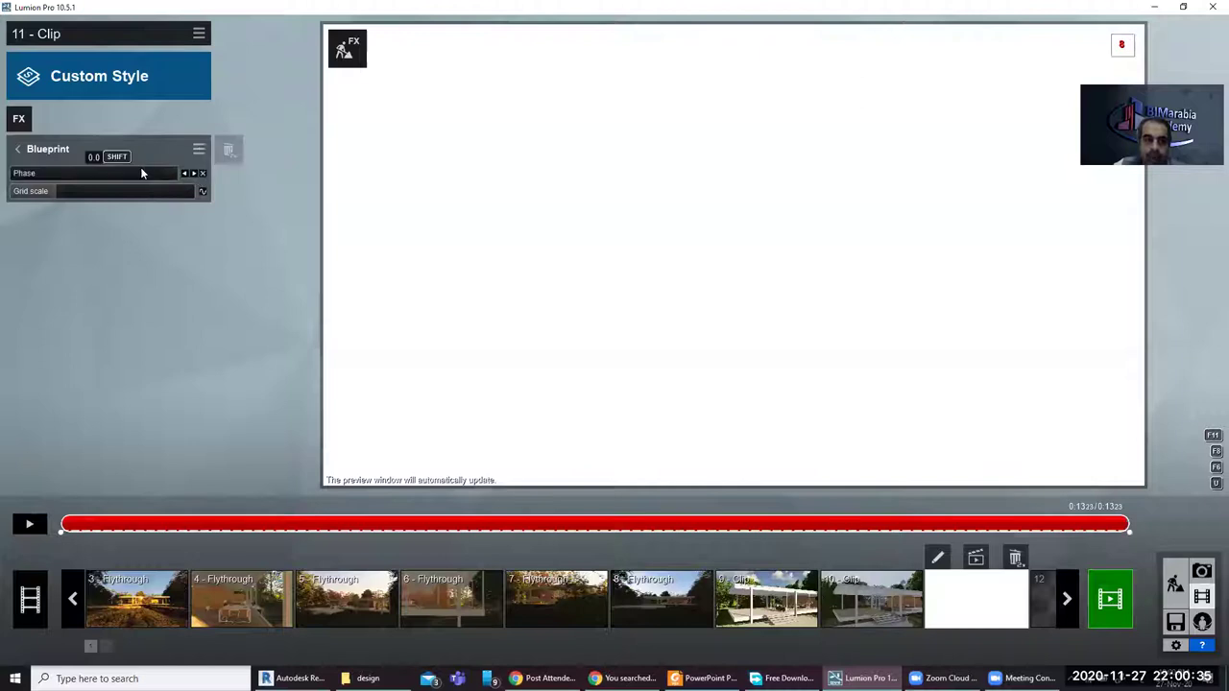
left_click(29, 524)
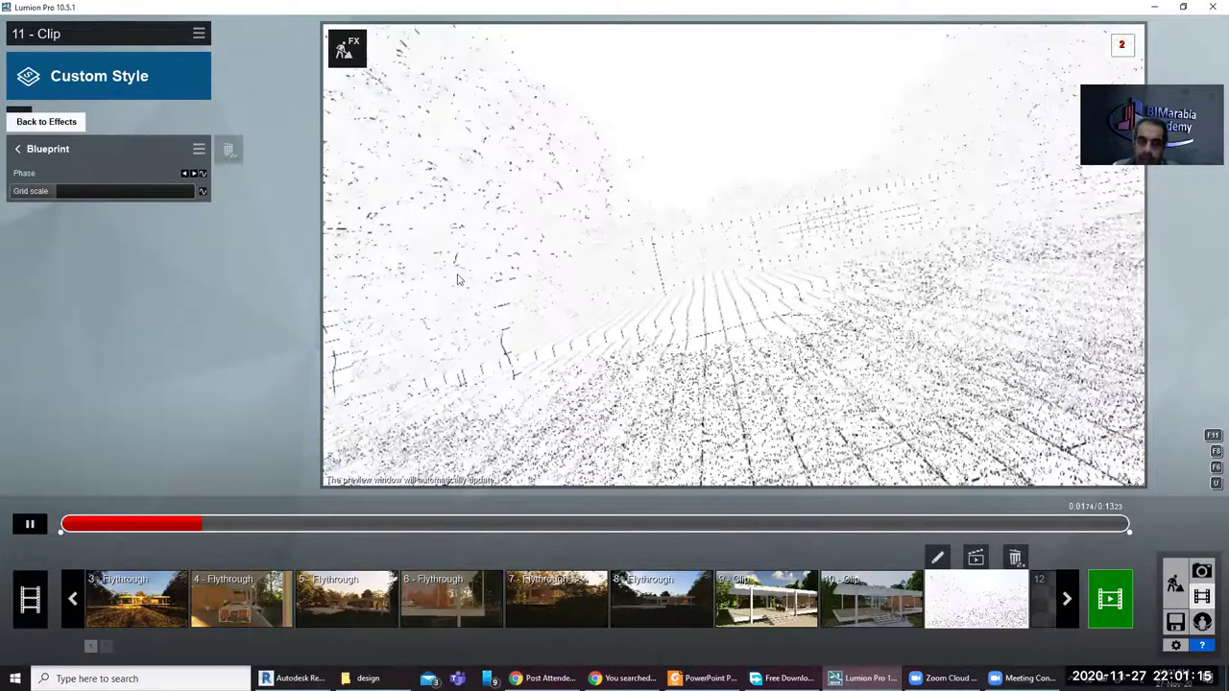
left_click(17, 149)
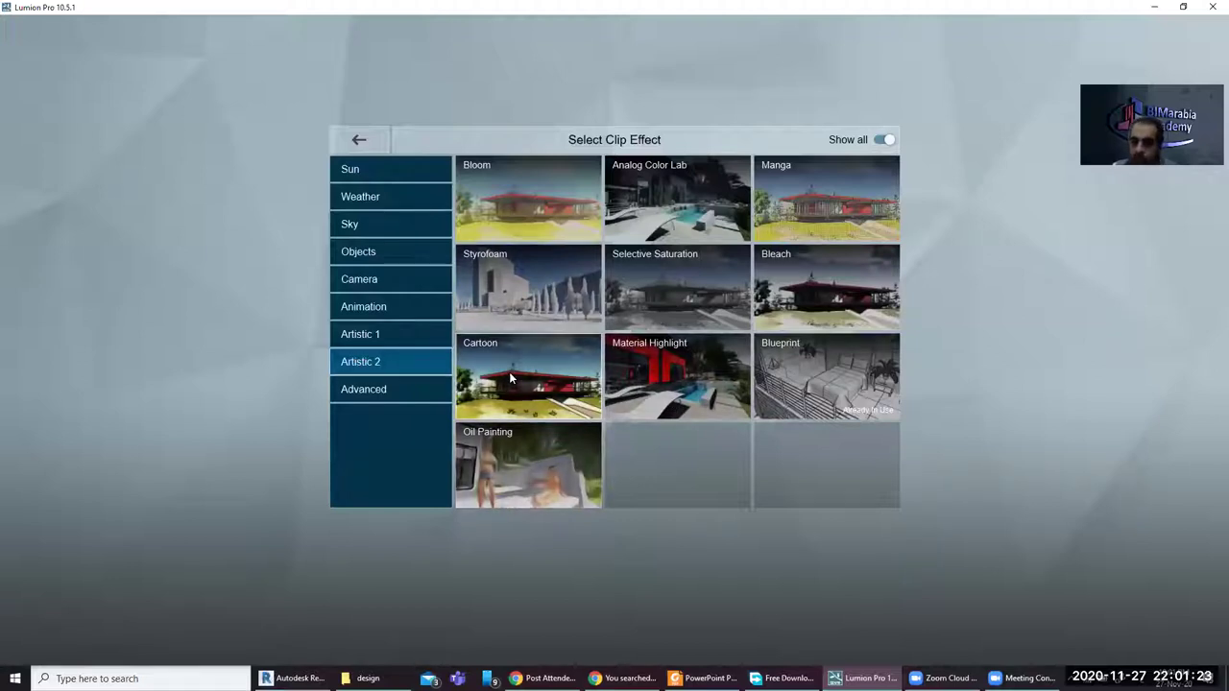
Step: Show the Artistic 1 effects such as Outlines, Sketch and Painting in the effect picker
left_click(390, 334)
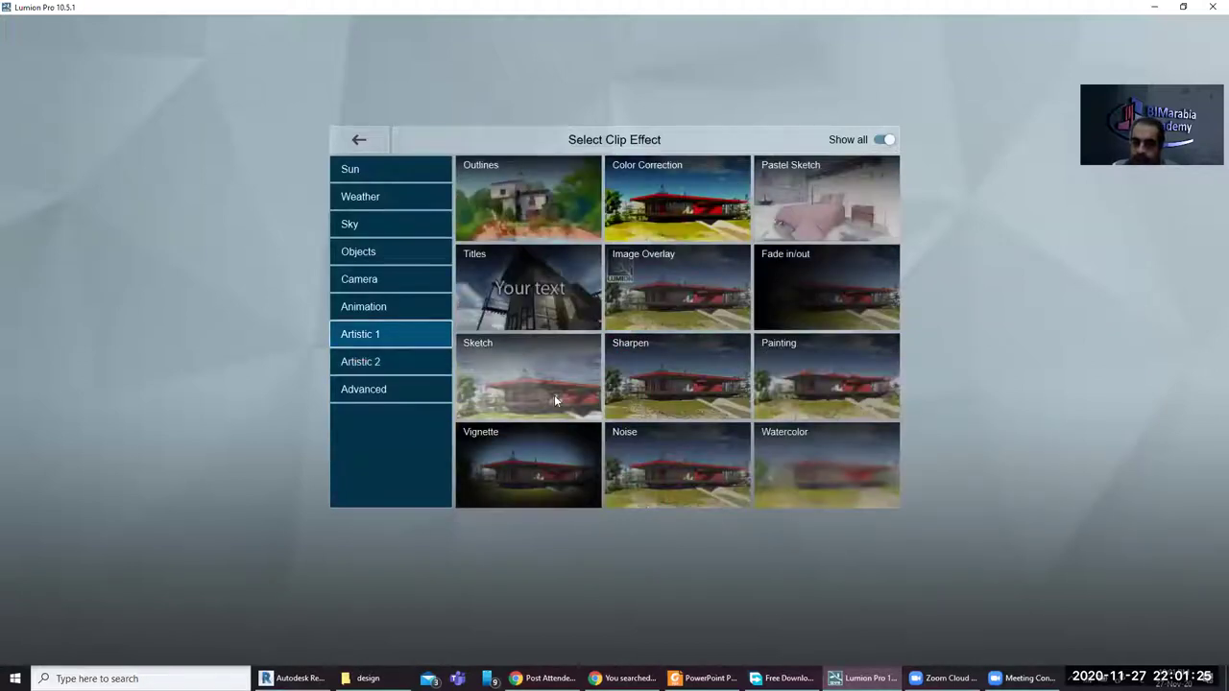